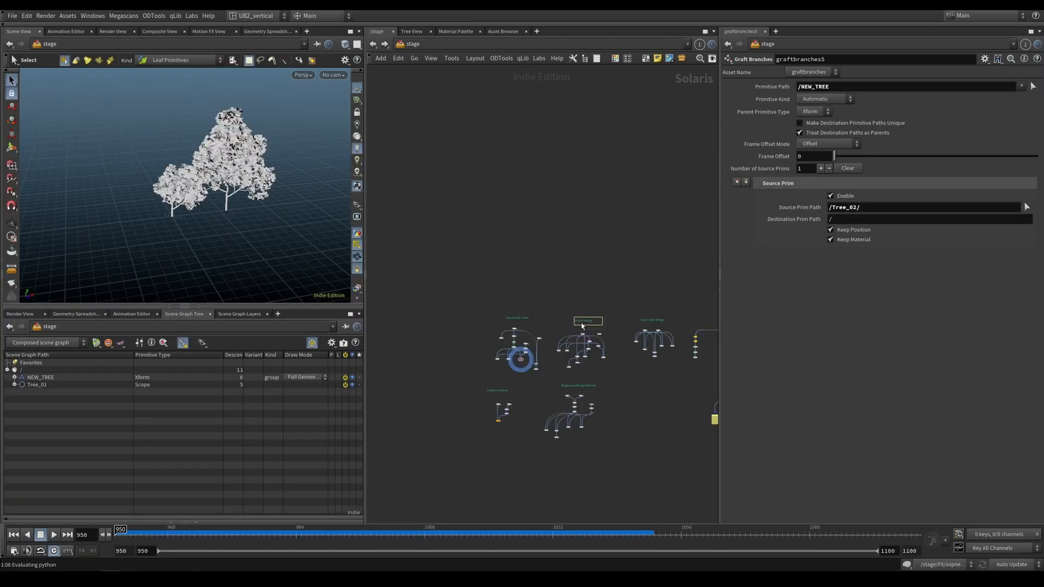
# - Examine the node layout of the Sop Create Trees network, from small_tree down to the graft, sublayer and variant nodes
pyautogui.scroll(5, 517, 313)
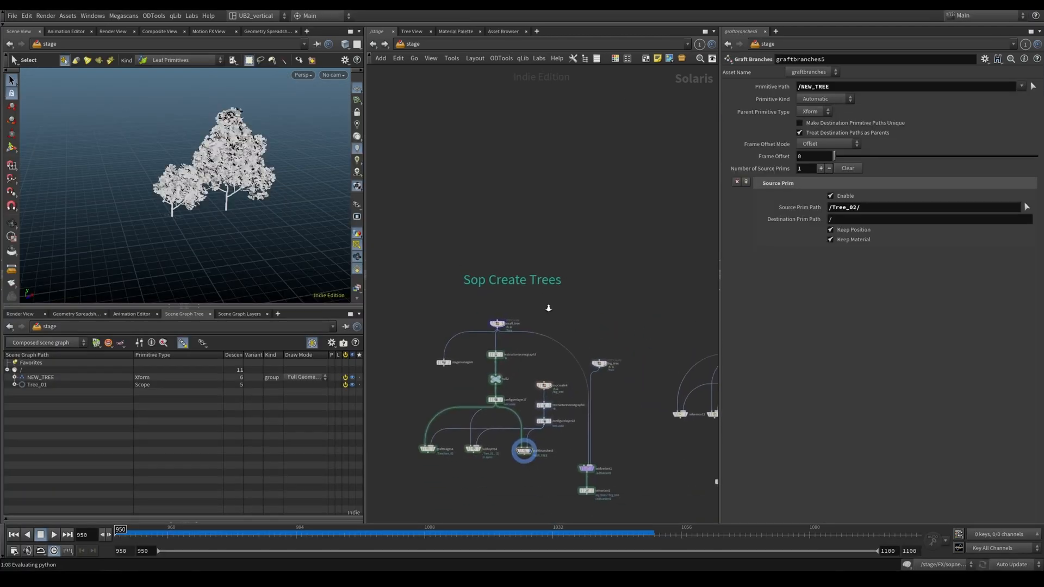
pyautogui.scroll(3, 580, 250)
pyautogui.moveTo(605, 286); pyautogui.dragTo(615, 242, button='middle')
pyautogui.moveTo(662, 152); pyautogui.dragTo(607, 242)
pyautogui.scroll(2, 457, 320)
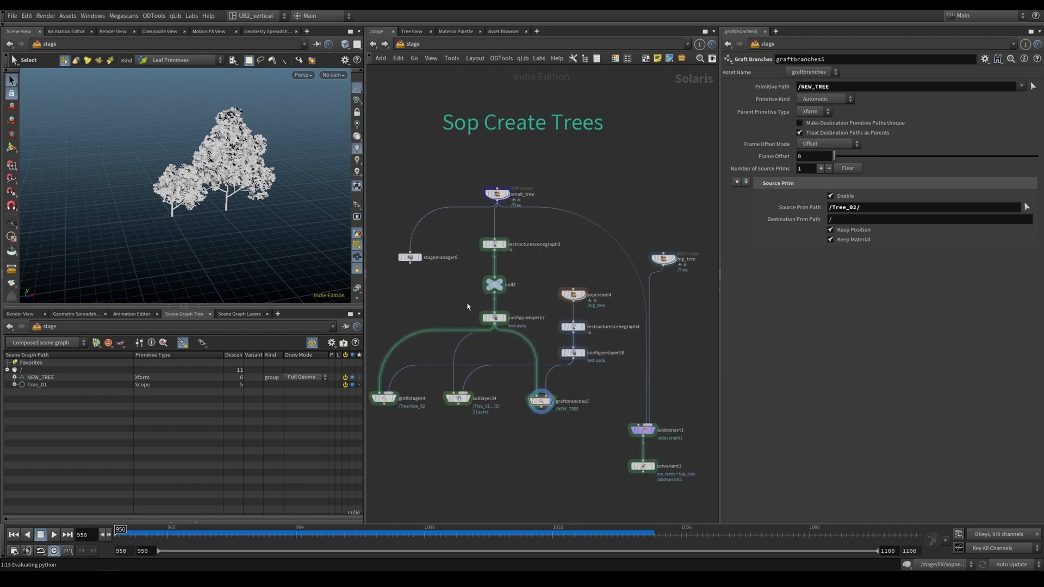
pyautogui.moveTo(437, 309); pyautogui.dragTo(458, 309, button='middle')
pyautogui.scroll(-5, 461, 299)
pyautogui.moveTo(446, 246); pyautogui.dragTo(517, 238)
pyautogui.scroll(7, 502, 265)
pyautogui.moveTo(427, 316); pyautogui.dragTo(544, 308, button='middle')
pyautogui.scroll(1, 525, 313)
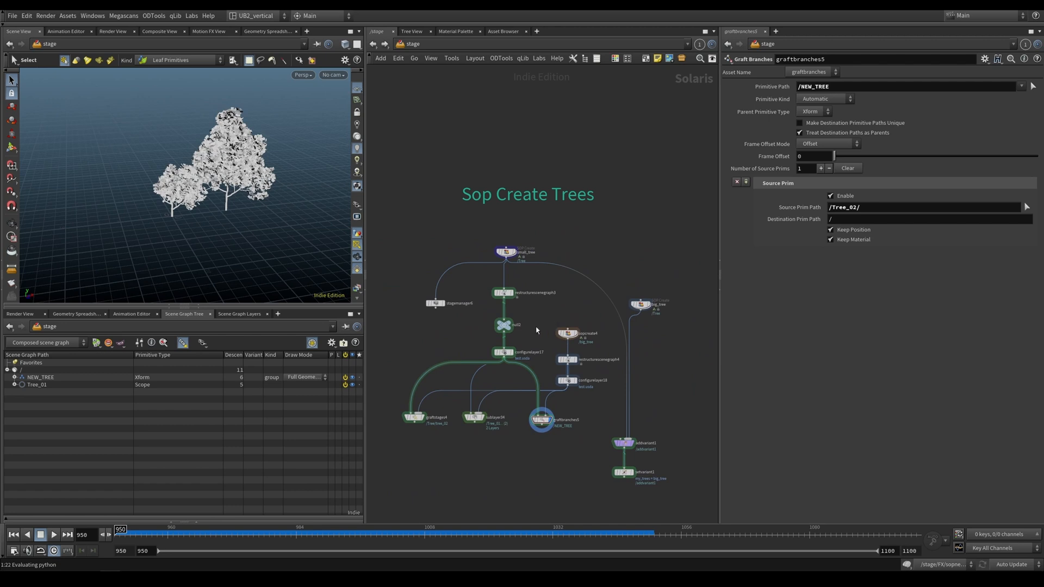
pyautogui.moveTo(546, 323); pyautogui.dragTo(541, 307, button='middle')
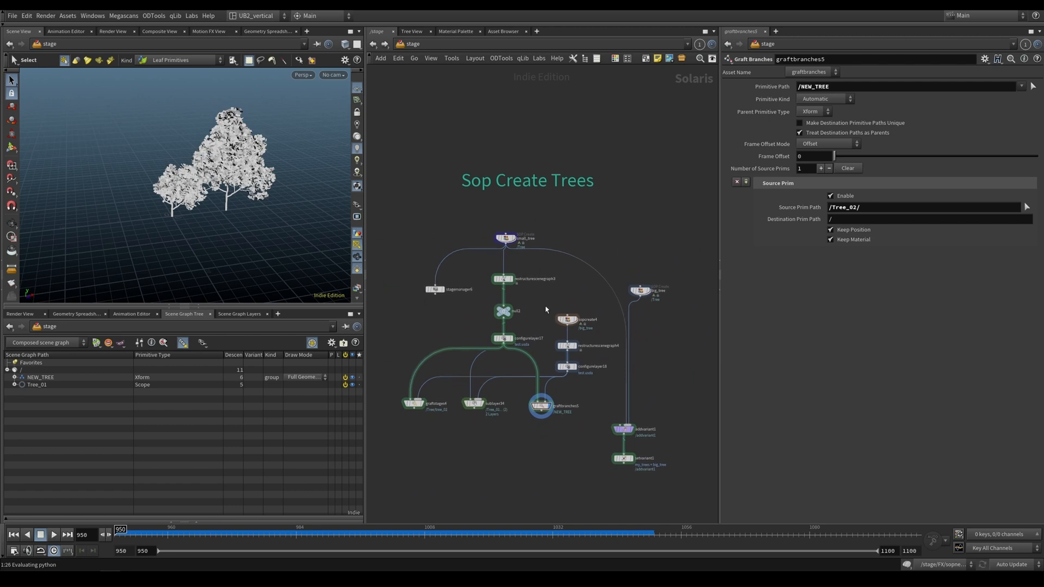
pyautogui.scroll(1, 546, 309)
pyautogui.scroll(3, 550, 211)
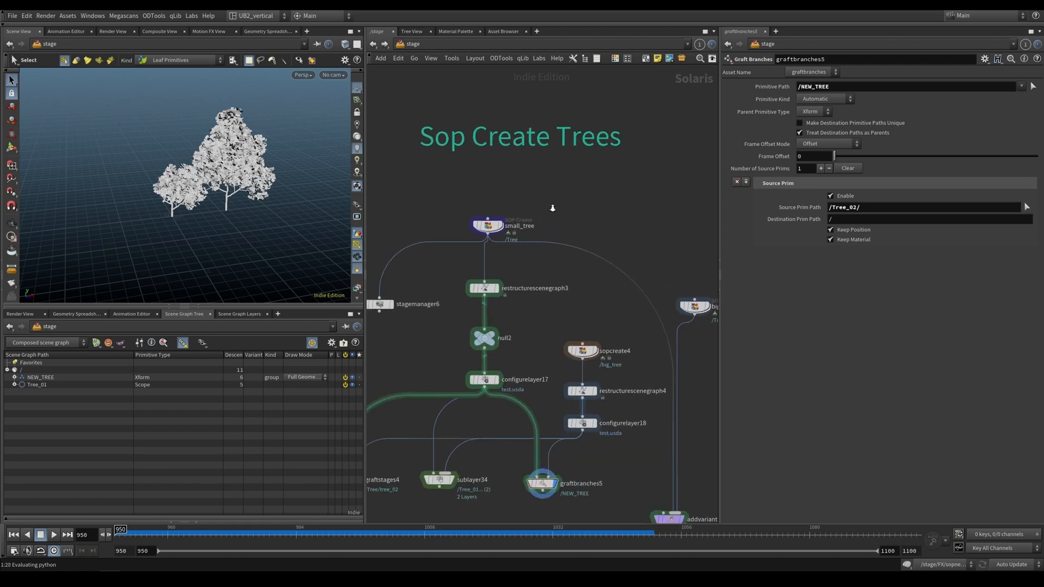
# - Open the small_tree node's internal network, set quick_basic_tree1 as the displayed node and inspect its tree in the viewport
pyautogui.click(492, 225)
pyautogui.moveTo(497, 225); pyautogui.dragTo(494, 228)
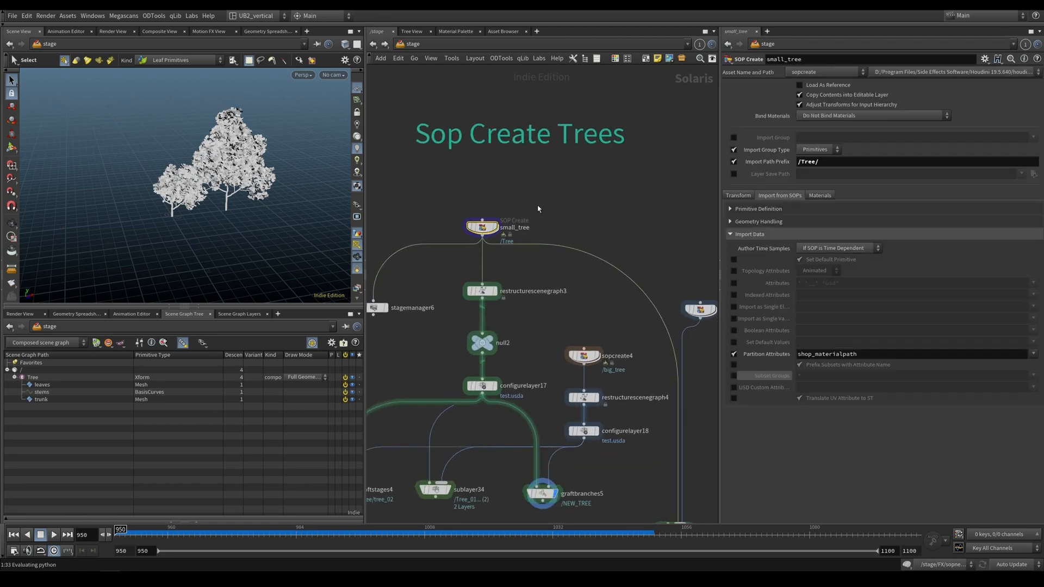
pyautogui.press('i')
pyautogui.press('r')
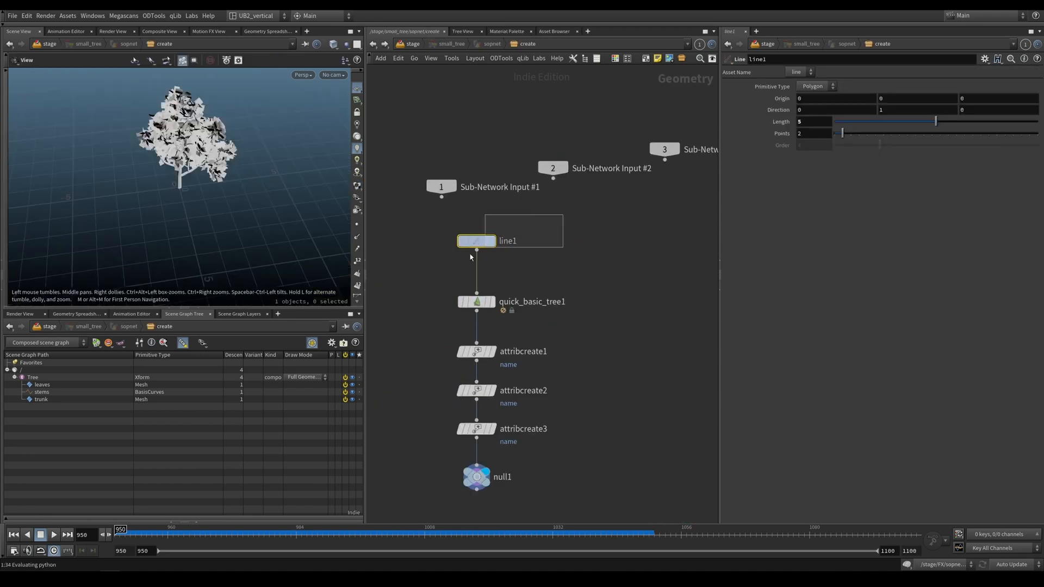
pyautogui.press('r')
pyautogui.click(480, 305)
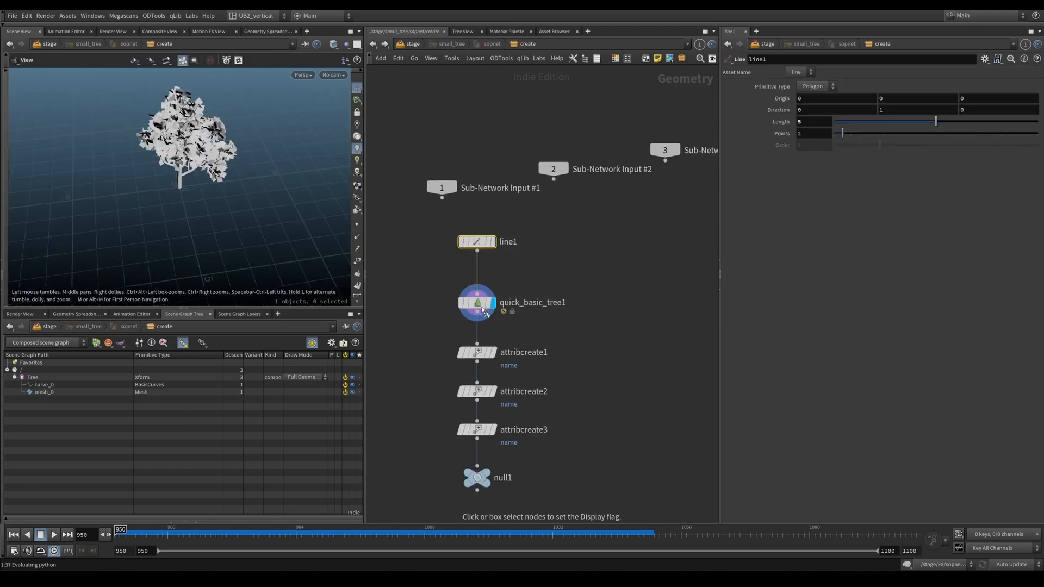
pyautogui.click(480, 306)
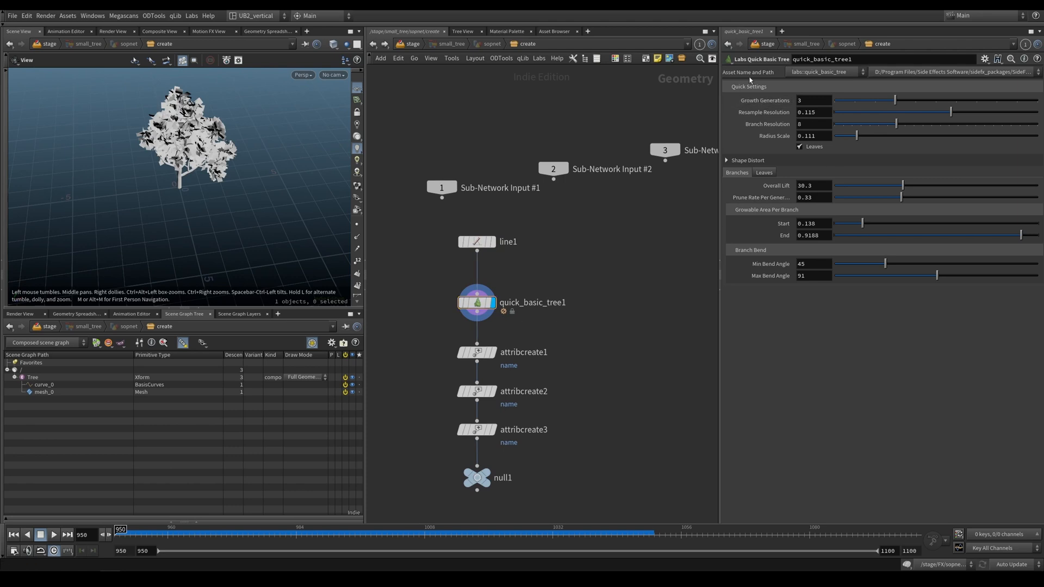
pyautogui.moveTo(233, 253); pyautogui.dragTo(229, 223)
pyautogui.moveTo(230, 223); pyautogui.dragTo(287, 259, button='right')
pyautogui.moveTo(536, 339); pyautogui.dragTo(553, 307, button='middle')
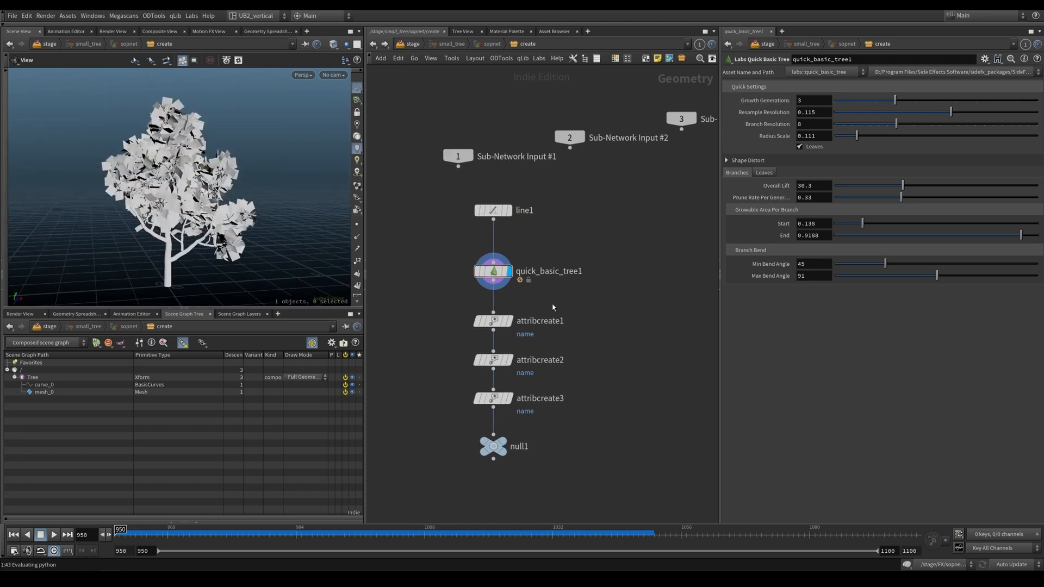
pyautogui.moveTo(231, 255); pyautogui.dragTo(217, 258)
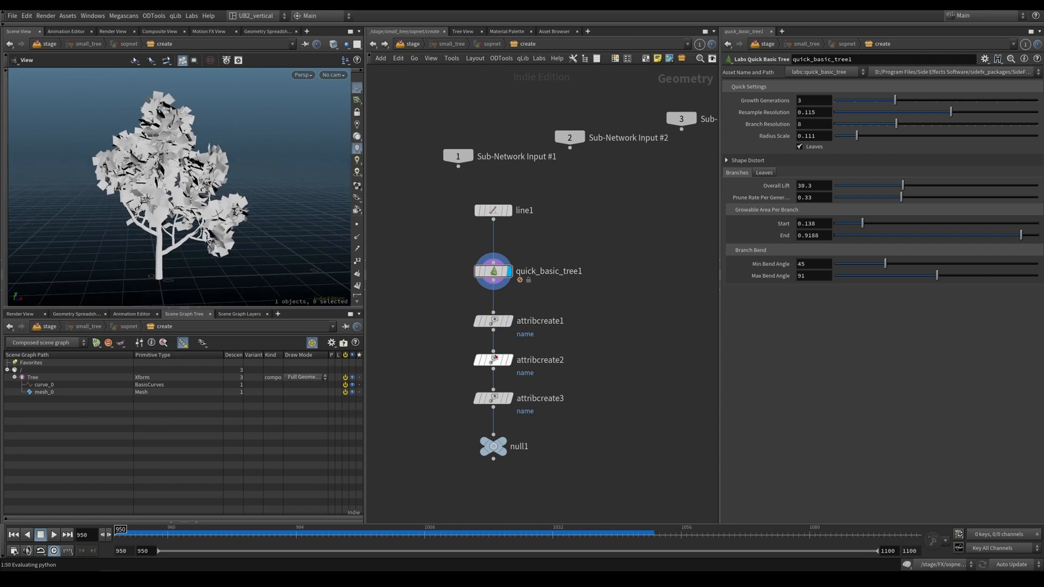
# - Duplicate the attribcreate1, attribcreate2 and attribcreate3 chain as a parallel branch fed by quick_basic_tree1
pyautogui.click(494, 321)
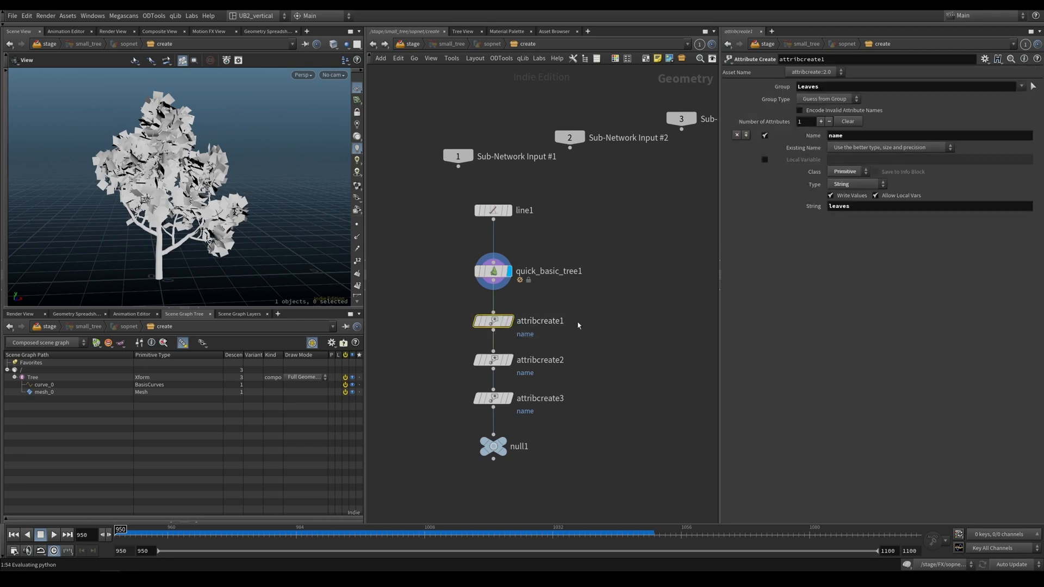
pyautogui.moveTo(578, 322); pyautogui.dragTo(478, 401)
pyautogui.keyDown('alt'); pyautogui.moveTo(505, 323); pyautogui.dragTo(612, 323); pyautogui.keyUp('alt')
# - Change the attribute name to path on the duplicated Leaves node, attribcreate4
pyautogui.moveTo(655, 287); pyautogui.dragTo(569, 328)
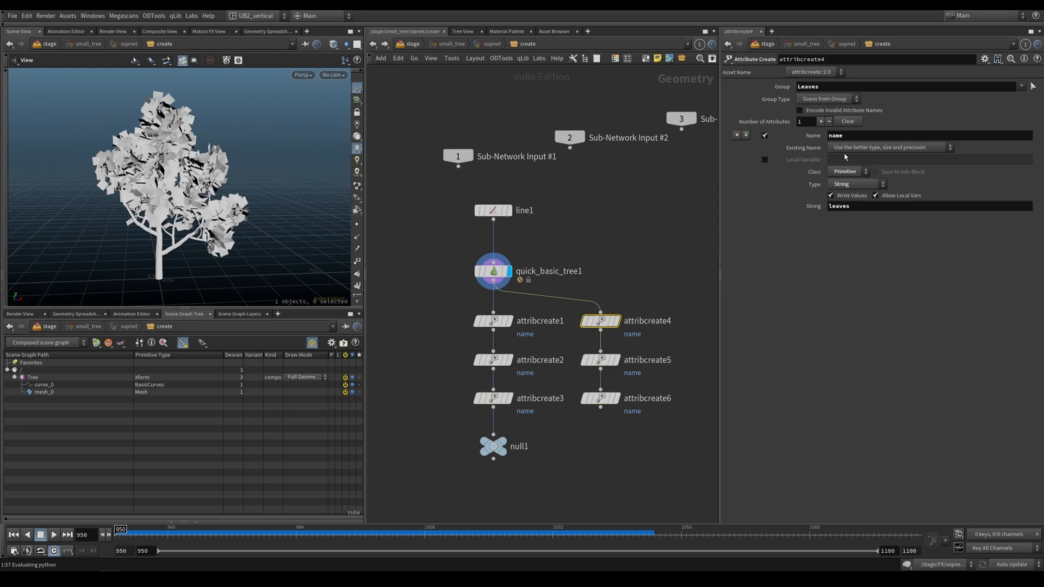
pyautogui.doubleClick(835, 135)
pyautogui.write('path')
pyautogui.press('Return')
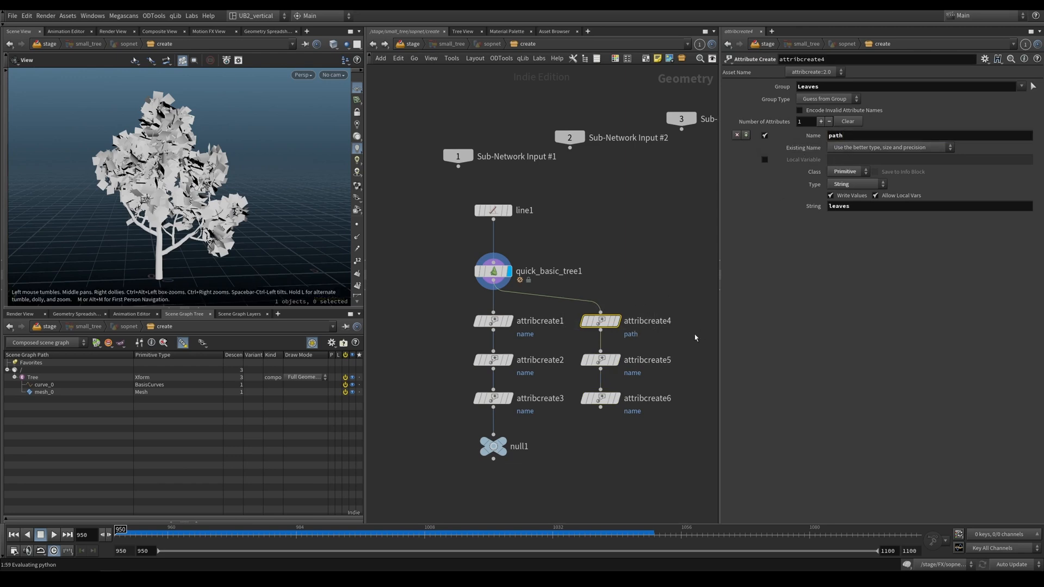
# - Set the attribute name to path on the two remaining duplicated nodes, attribcreate5 and attribcreate6
pyautogui.click(604, 360)
pyautogui.moveTo(865, 136); pyautogui.dragTo(691, 167)
pyautogui.write('path')
pyautogui.press('Return')
pyautogui.click(601, 398)
pyautogui.moveTo(864, 136); pyautogui.dragTo(622, 186)
pyautogui.write('pa')
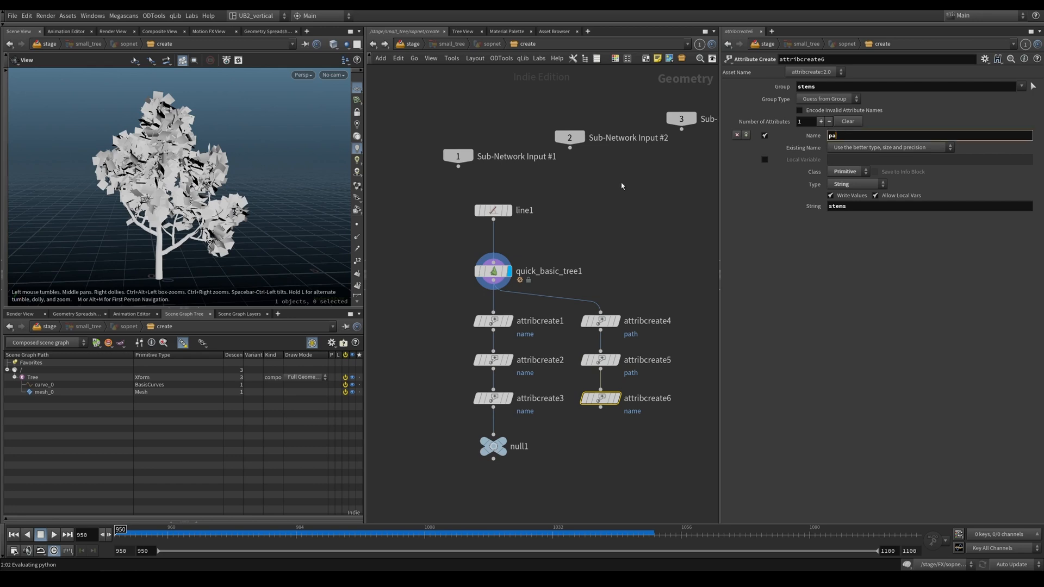
pyautogui.write('th')
pyautogui.press('Return')
# - Check the node information of quick_basic_tree1 for its primitive groups
pyautogui.click(493, 320)
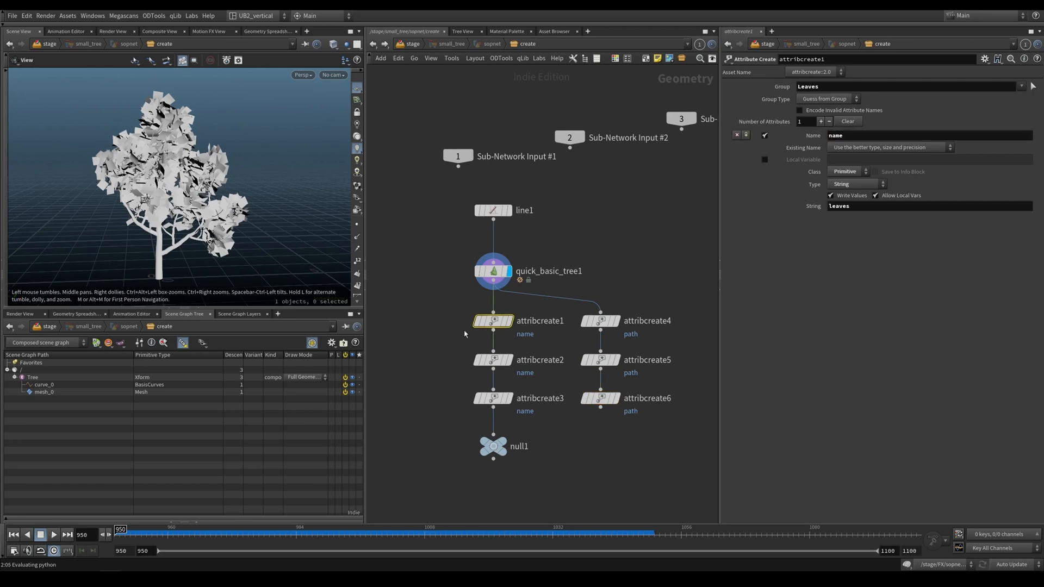
pyautogui.click(493, 271)
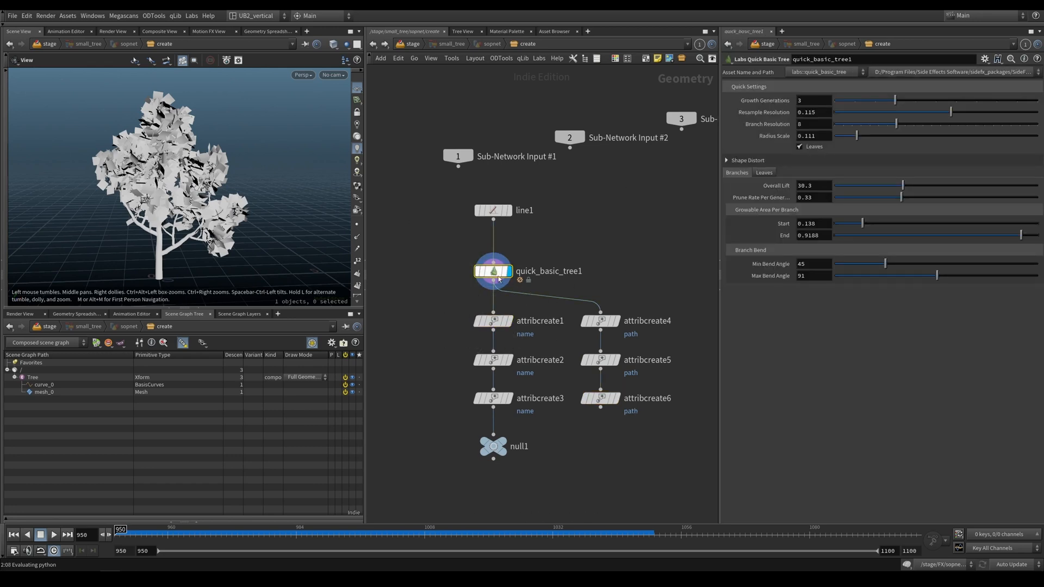
pyautogui.middleClick(493, 271)
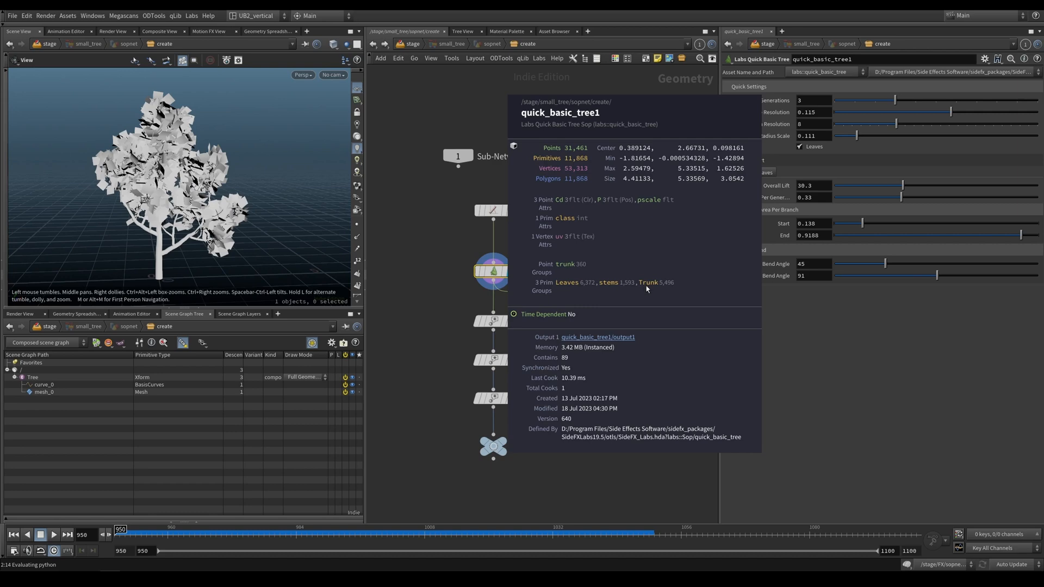
pyautogui.moveTo(649, 287); pyautogui.dragTo(622, 286, button='middle')
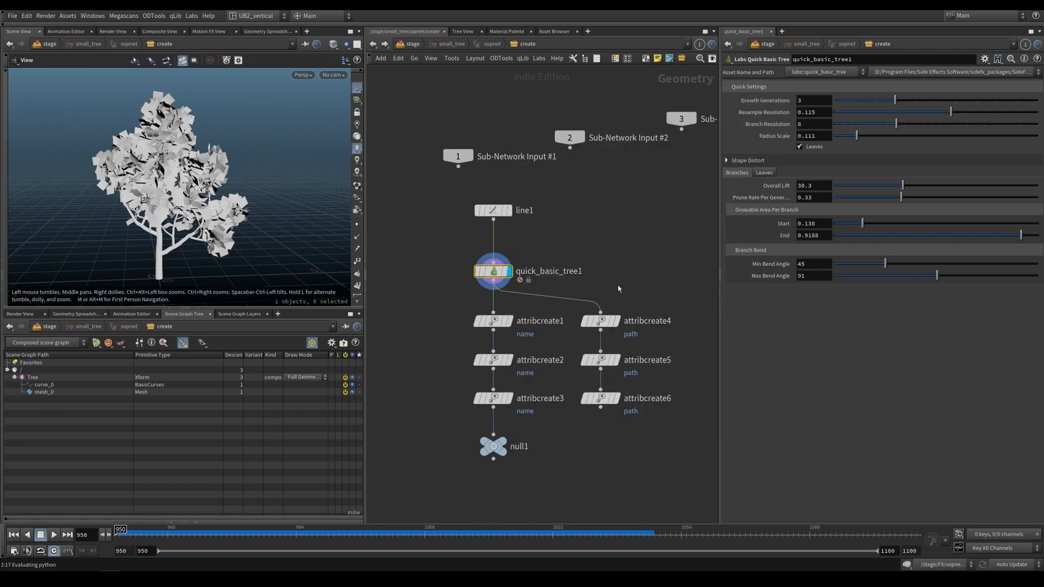
# - Return to the stage level and examine which part of the tree the curve_0 primitive covers
pyautogui.press('u')
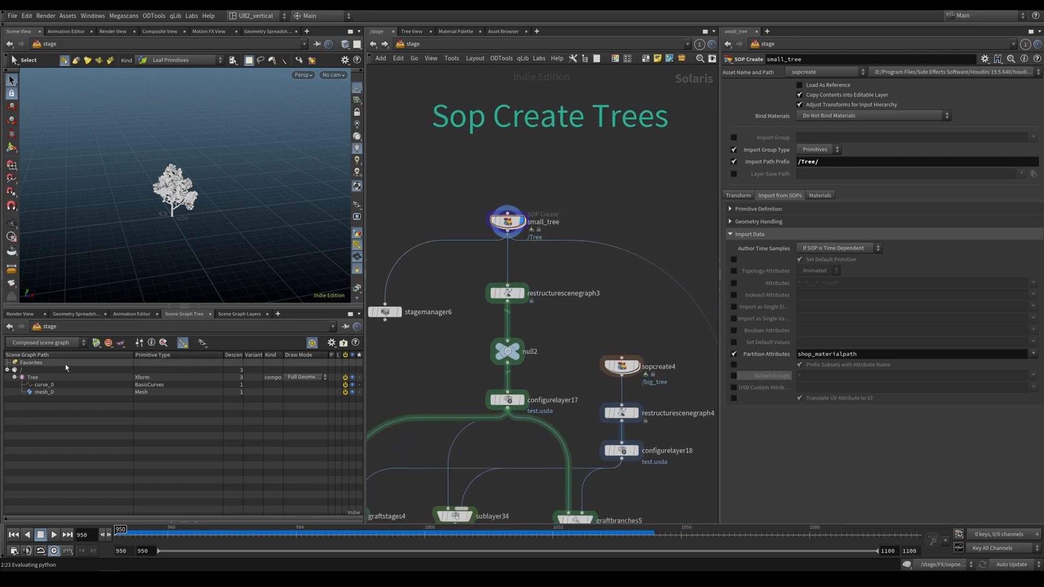
pyautogui.click(48, 392)
pyautogui.click(48, 386)
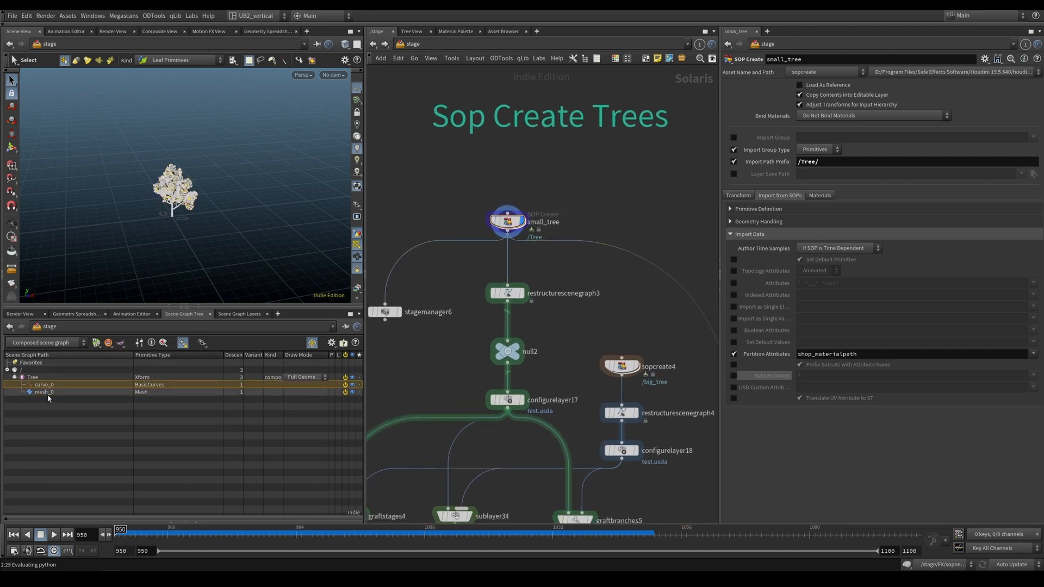
pyautogui.keyDown('alt'); pyautogui.moveTo(173, 190); pyautogui.dragTo(218, 218, button='right'); pyautogui.keyUp('alt')
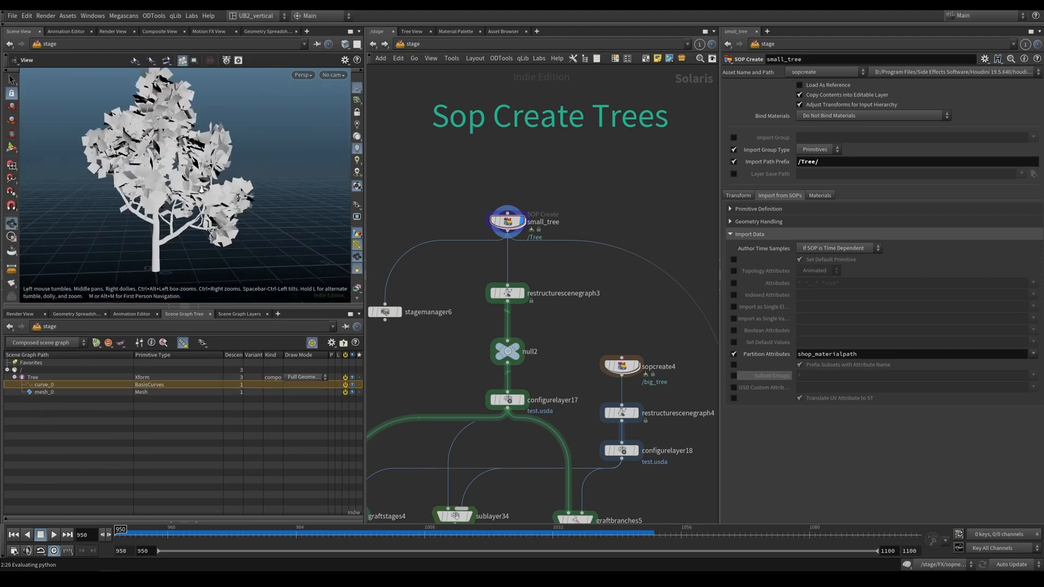
pyautogui.keyDown('alt'); pyautogui.moveTo(185, 261); pyautogui.dragTo(173, 169, button='middle'); pyautogui.keyUp('alt')
pyautogui.keyDown('alt'); pyautogui.moveTo(156, 157); pyautogui.dragTo(229, 158); pyautogui.keyUp('alt')
pyautogui.keyDown('alt'); pyautogui.moveTo(228, 157); pyautogui.dragTo(275, 161, button='right'); pyautogui.keyUp('alt')
pyautogui.moveTo(275, 161); pyautogui.dragTo(243, 155)
pyautogui.press('s')
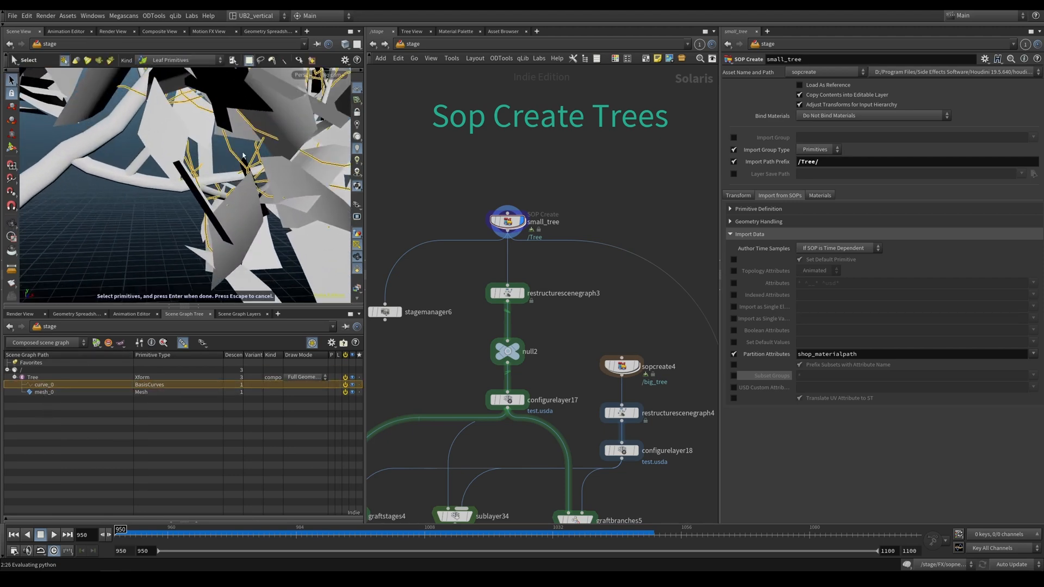
pyautogui.keyDown('alt'); pyautogui.moveTo(229, 167); pyautogui.dragTo(130, 210, button='right'); pyautogui.keyUp('alt')
pyautogui.keyDown('alt'); pyautogui.moveTo(213, 190); pyautogui.dragTo(242, 245, button='middle'); pyautogui.keyUp('alt')
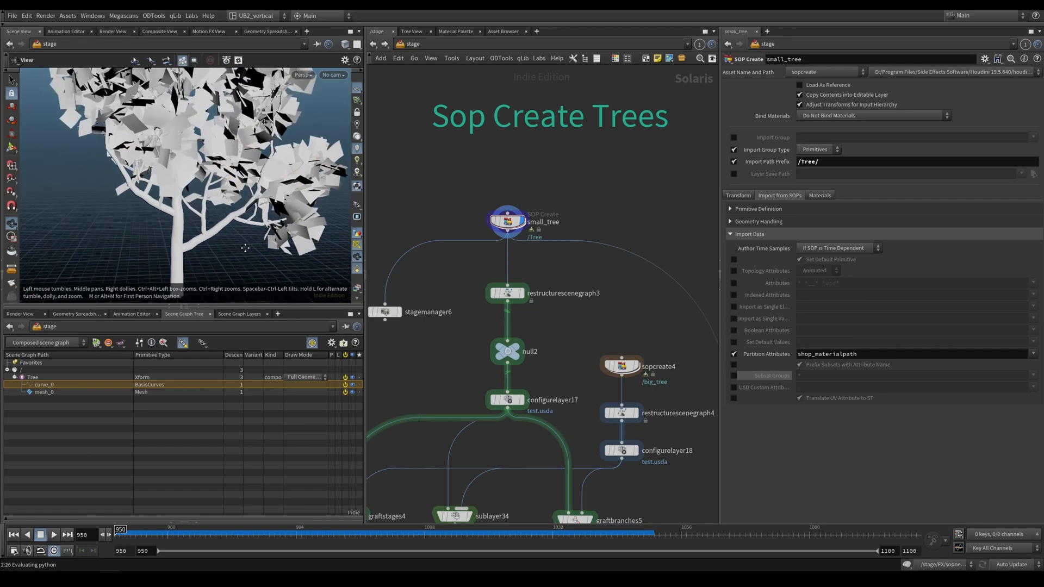
# - Highlight the mesh_0 primitive and examine which part of the tree it covers
pyautogui.click(49, 392)
pyautogui.keyDown('alt'); pyautogui.moveTo(179, 217); pyautogui.dragTo(132, 253, button='right'); pyautogui.keyUp('alt')
pyautogui.keyDown('alt'); pyautogui.moveTo(163, 218); pyautogui.dragTo(195, 225); pyautogui.keyUp('alt')
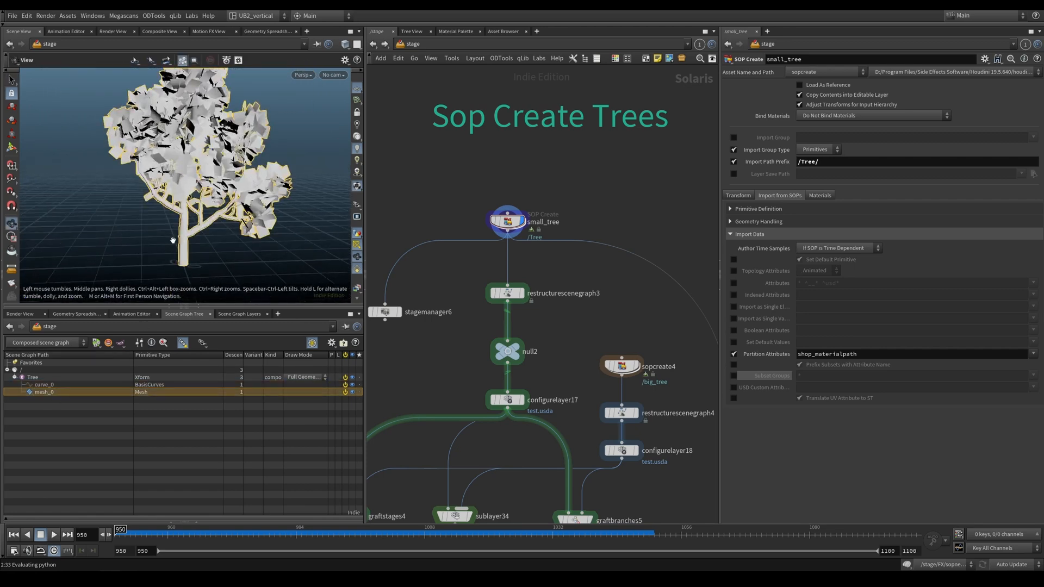
pyautogui.keyDown('alt'); pyautogui.moveTo(195, 226); pyautogui.dragTo(186, 256, button='middle'); pyautogui.keyUp('alt')
# - Re-enable the three bypassed name attribute nodes inside small_tree, display null1 and return to the stage level
pyautogui.doubleClick(507, 221)
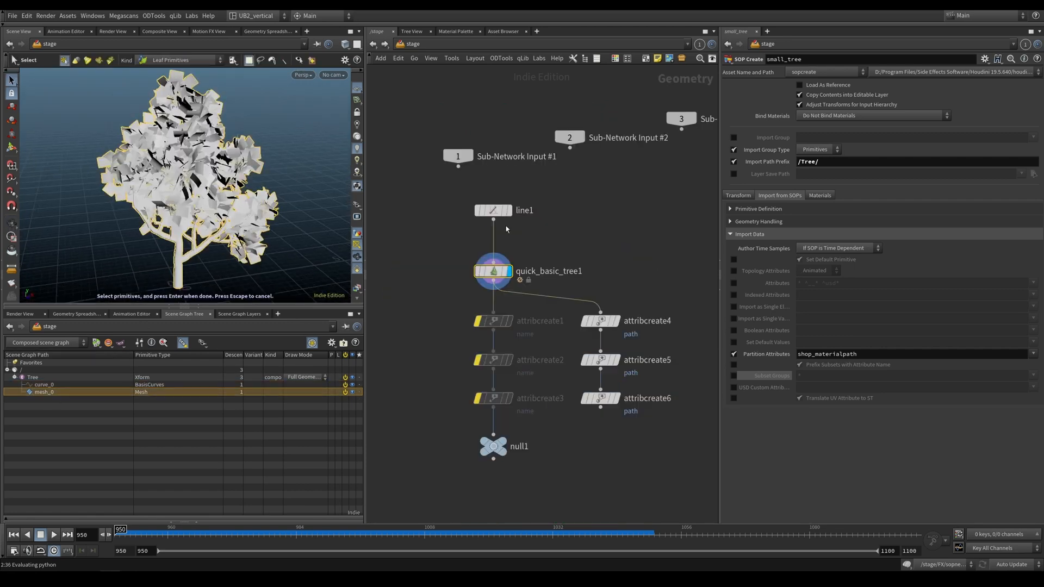
pyautogui.moveTo(431, 325); pyautogui.dragTo(447, 307, button='middle')
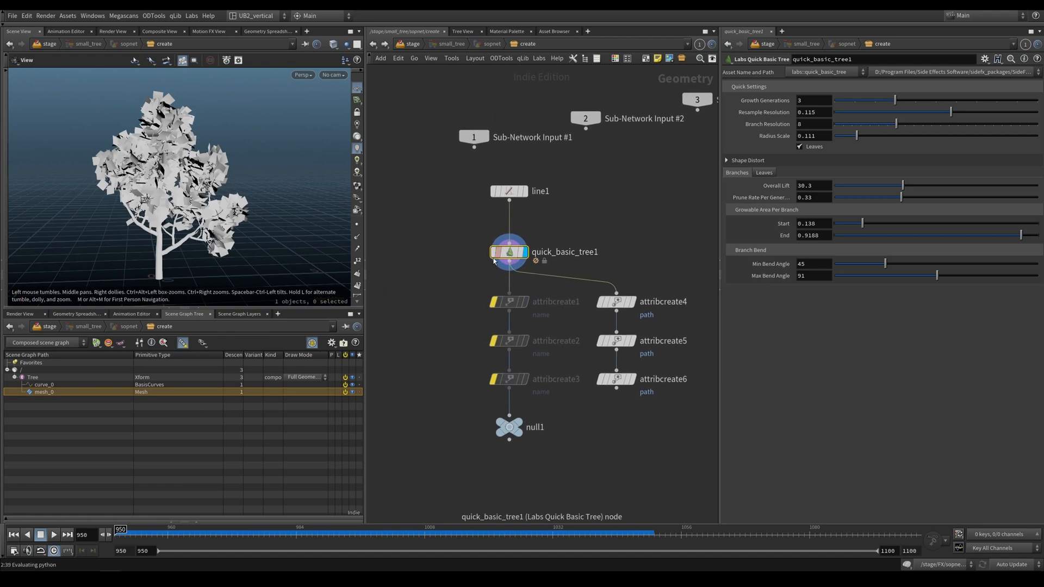
pyautogui.moveTo(512, 255); pyautogui.dragTo(512, 254)
pyautogui.moveTo(493, 302); pyautogui.dragTo(493, 379)
pyautogui.moveTo(457, 365); pyautogui.dragTo(448, 352, button='middle')
pyautogui.click(509, 409)
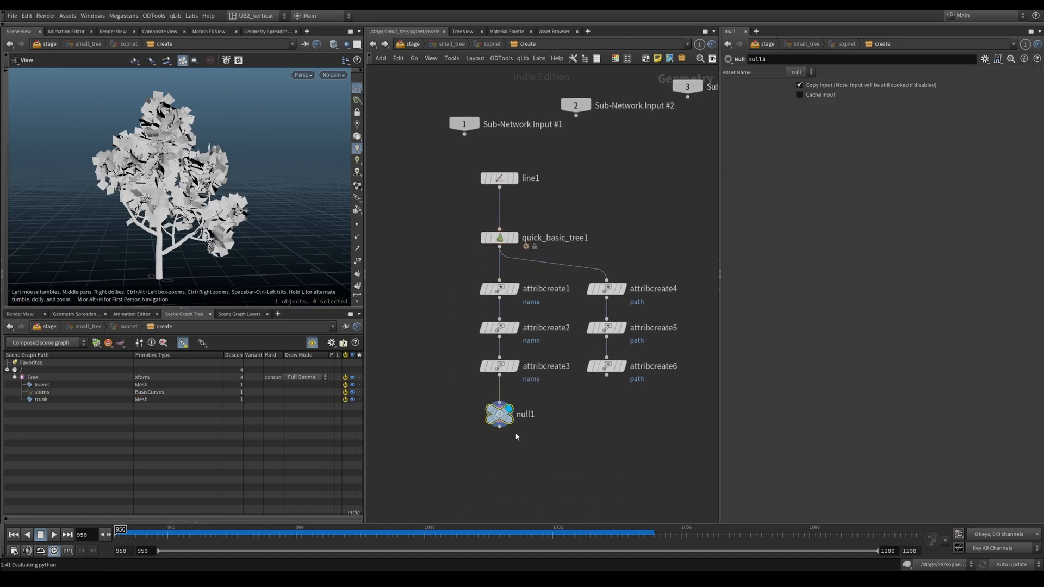
pyautogui.press('u')
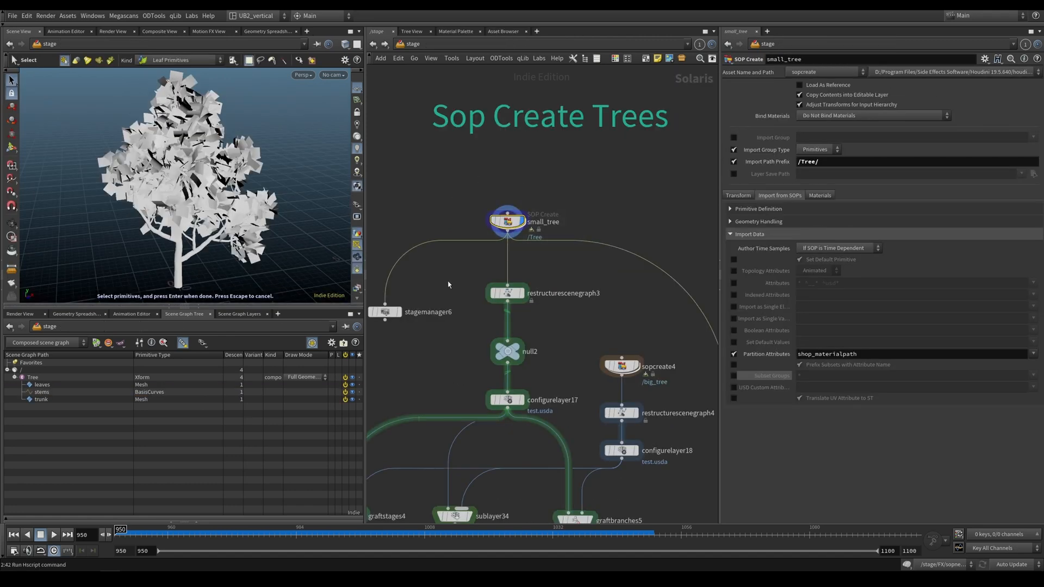
# - Highlight the trunk, stems and leaves primitives of Tree in turn to check how the geometry is split
pyautogui.click(57, 400)
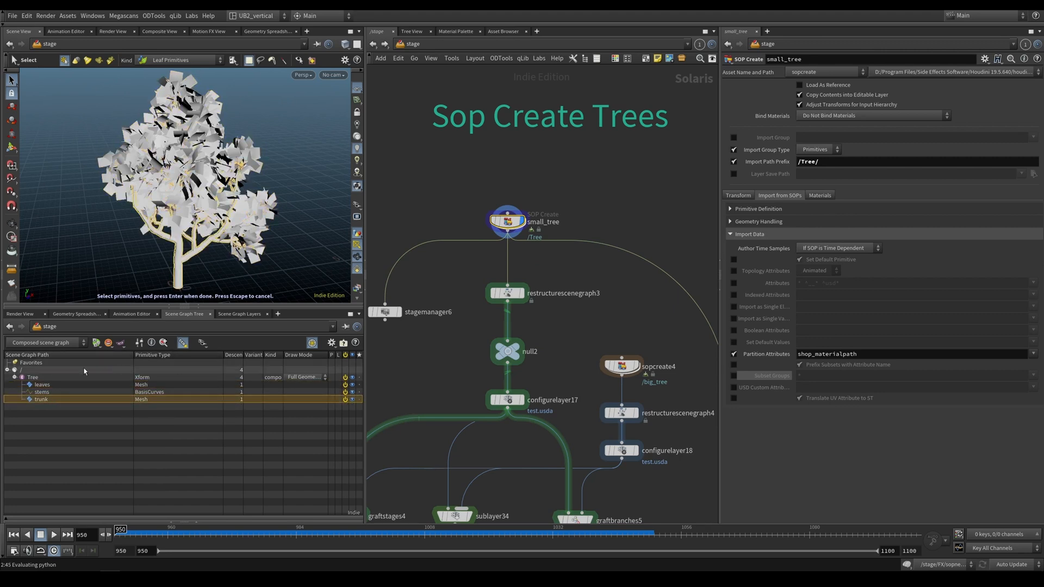
pyautogui.click(55, 392)
pyautogui.doubleClick(508, 222)
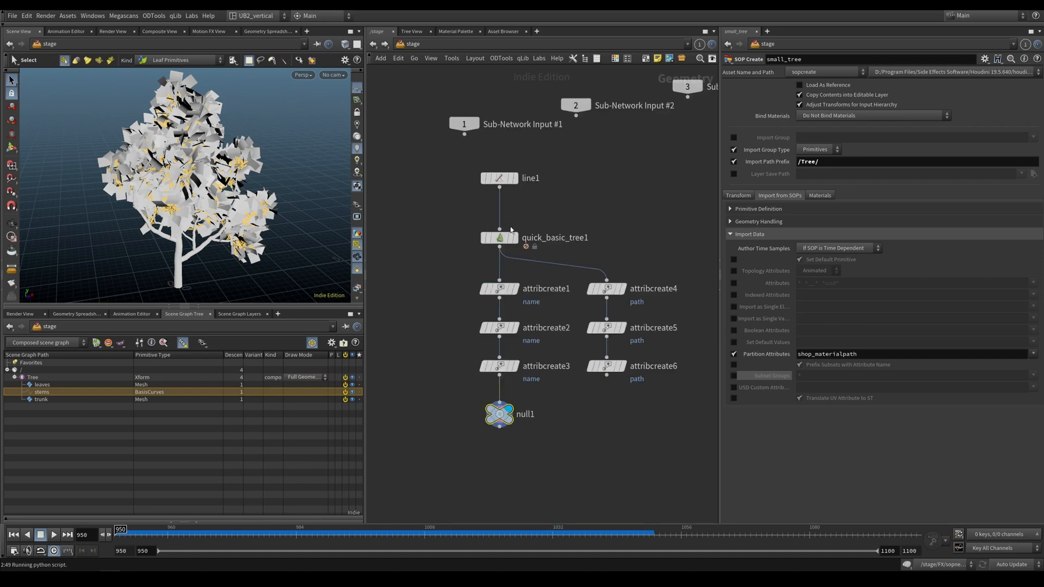
pyautogui.press('u')
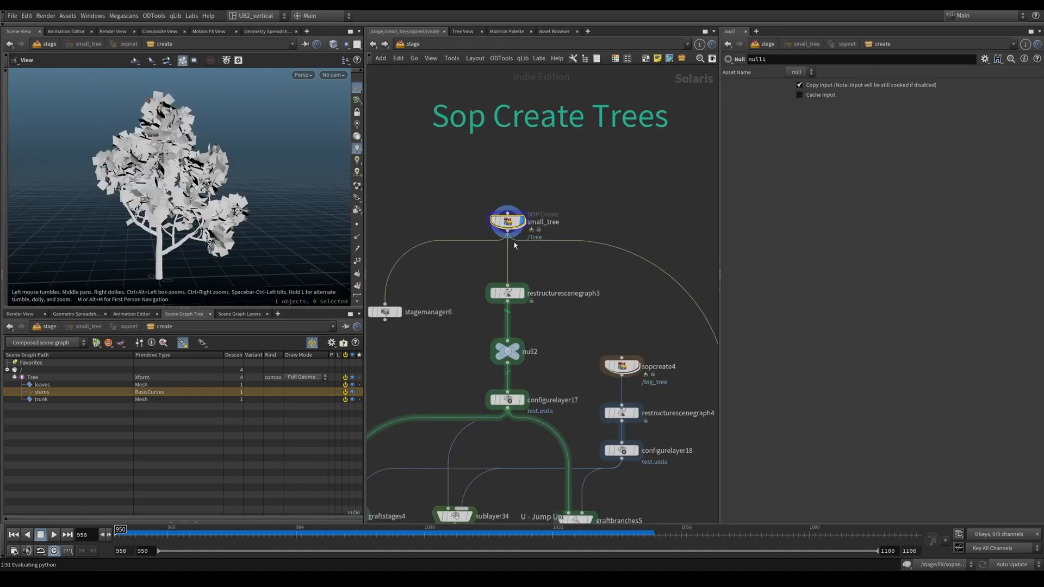
pyautogui.click(61, 387)
pyautogui.click(59, 394)
pyautogui.click(59, 399)
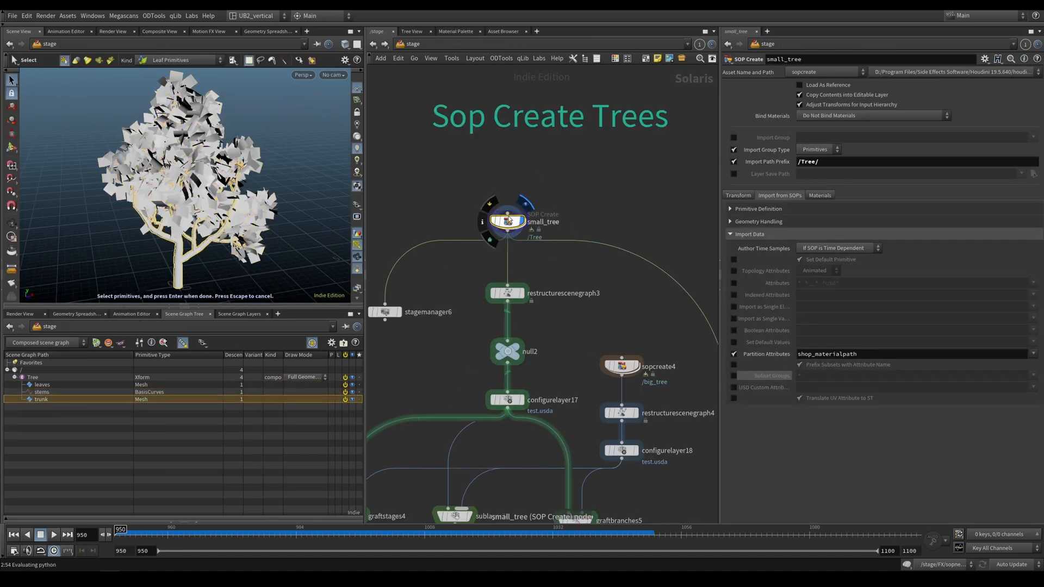
# - Rewire null1 inside small_tree to take its input from attribcreate6, and return to the stage level
pyautogui.doubleClick(507, 222)
pyautogui.click(500, 365)
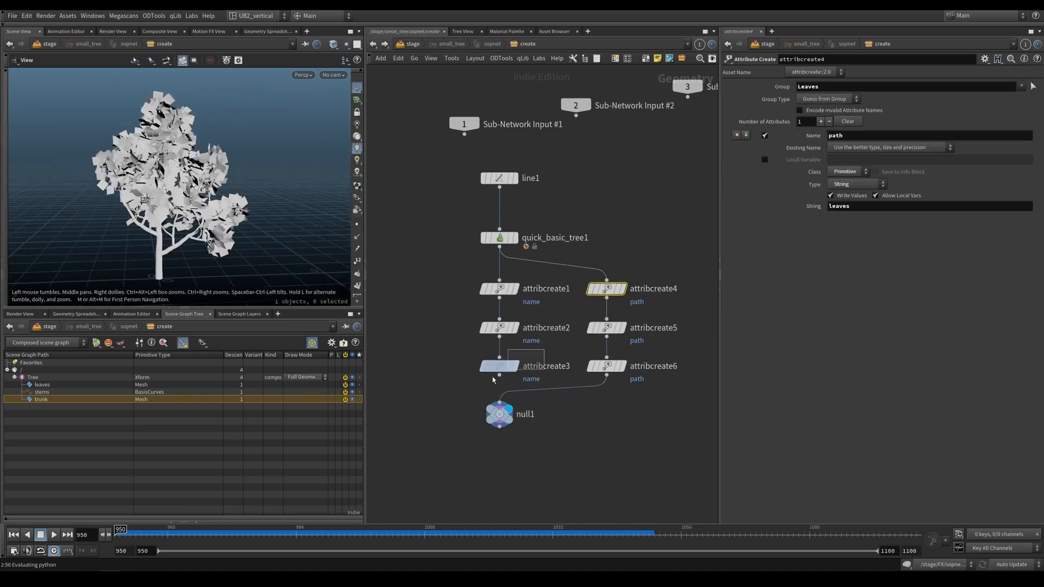
pyautogui.press('u')
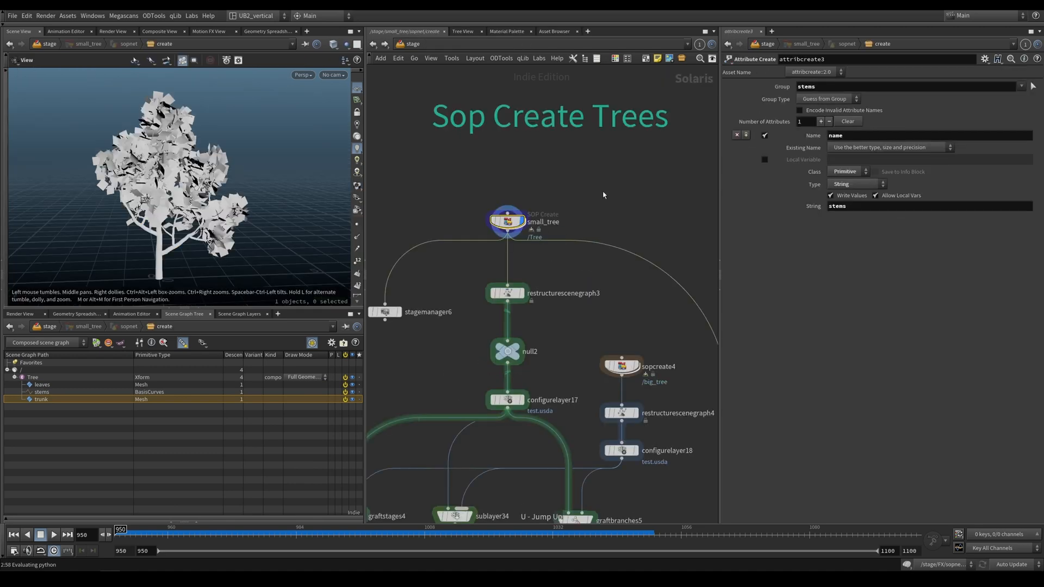
# - Select small_tree, highlight its Tree primitive and widen the scene graph's Kind column to read it
pyautogui.moveTo(559, 211); pyautogui.dragTo(587, 224, button='middle')
pyautogui.scroll(2, 583, 230)
pyautogui.moveTo(578, 202); pyautogui.dragTo(464, 279)
pyautogui.moveTo(580, 247); pyautogui.dragTo(595, 235, button='middle')
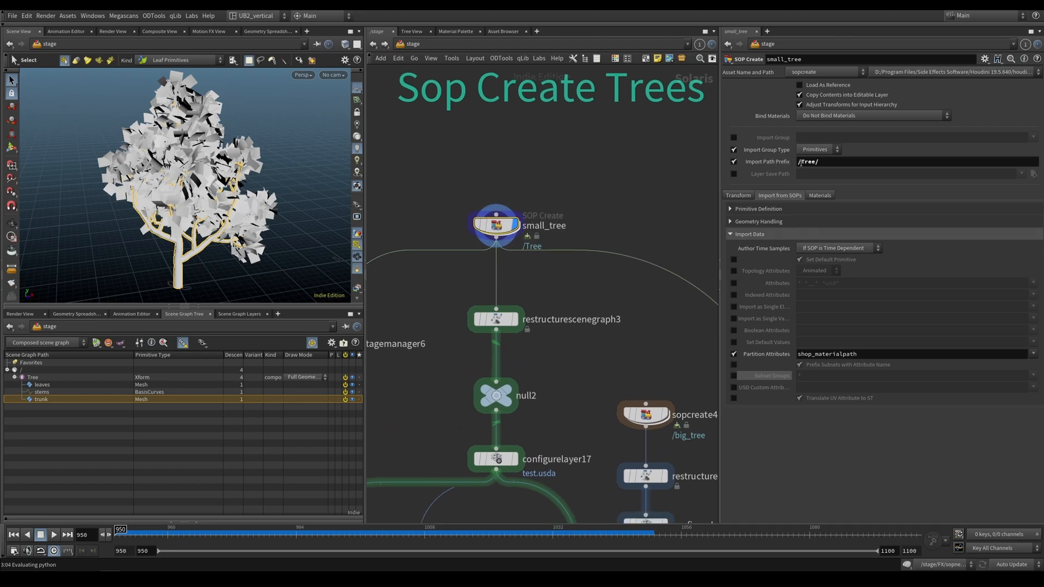
pyautogui.click(35, 377)
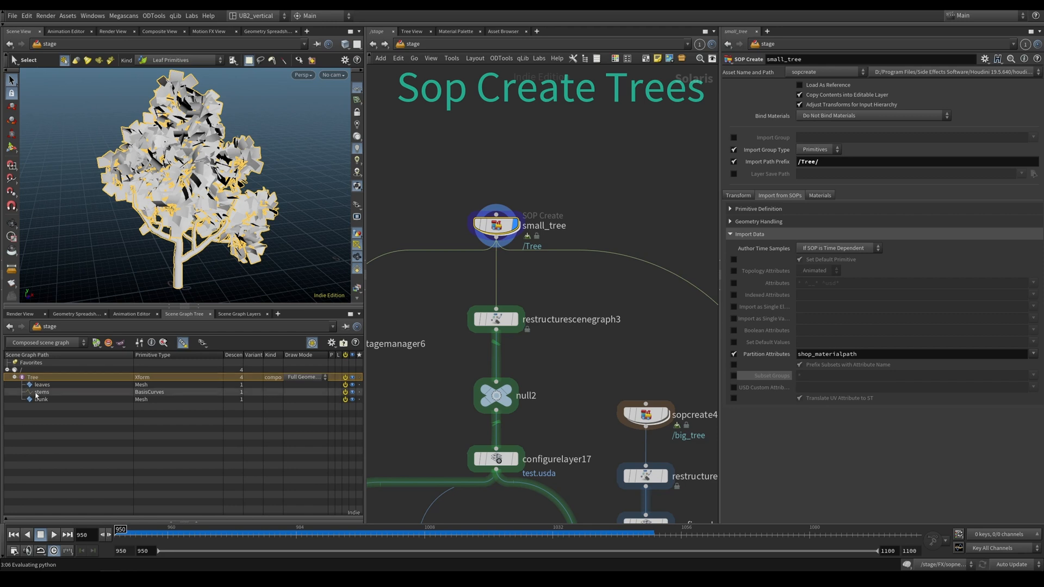
pyautogui.moveTo(282, 355)
pyautogui.mouseDown()
pyautogui.moveTo(304, 354)
pyautogui.moveTo(295, 355)
pyautogui.mouseUp()
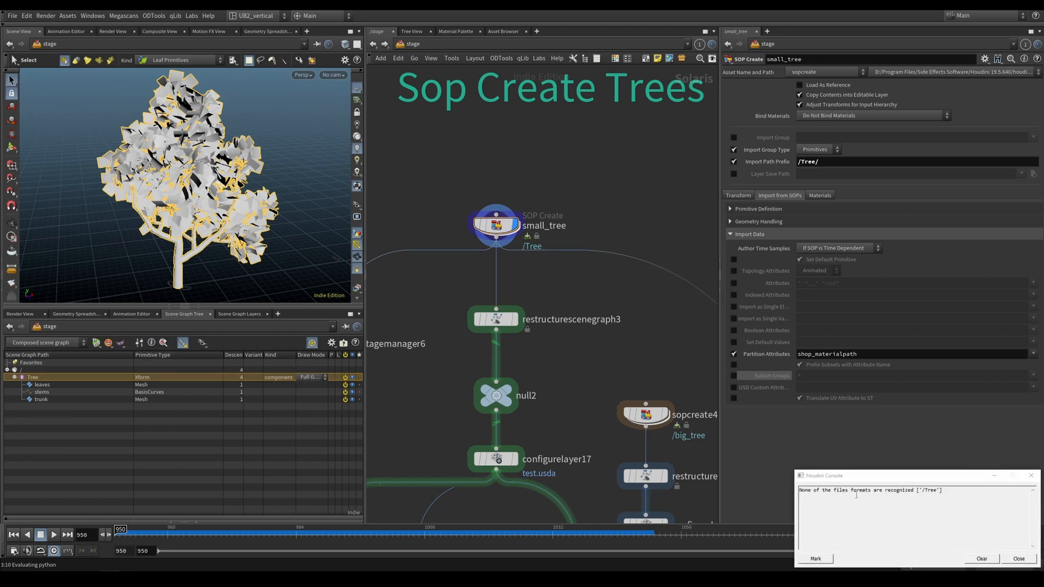
pyautogui.click(994, 477)
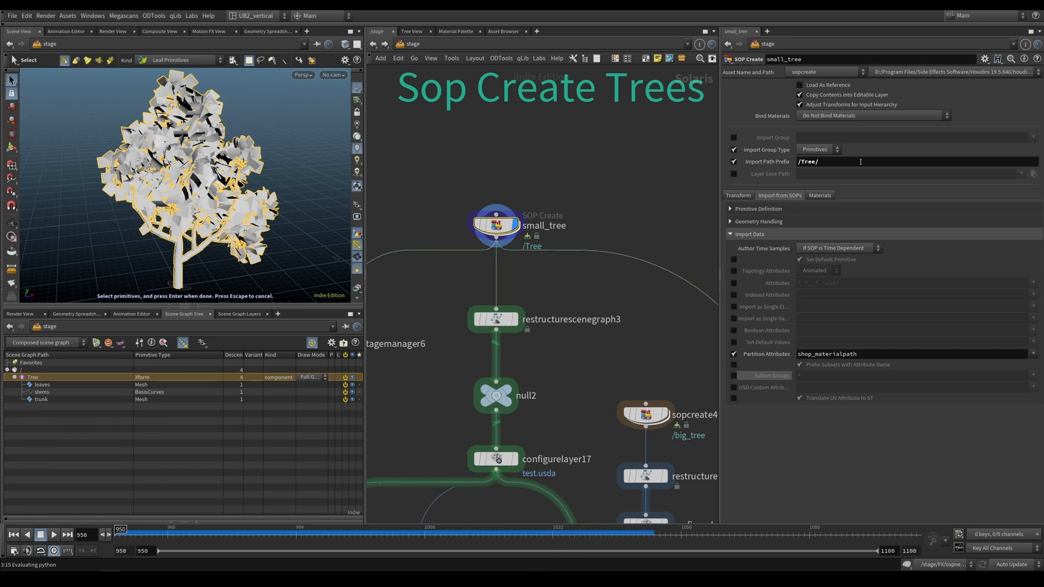
# - Try /$OS as the import path prefix of small_tree and expand its primitive in the scene graph
pyautogui.click(878, 163)
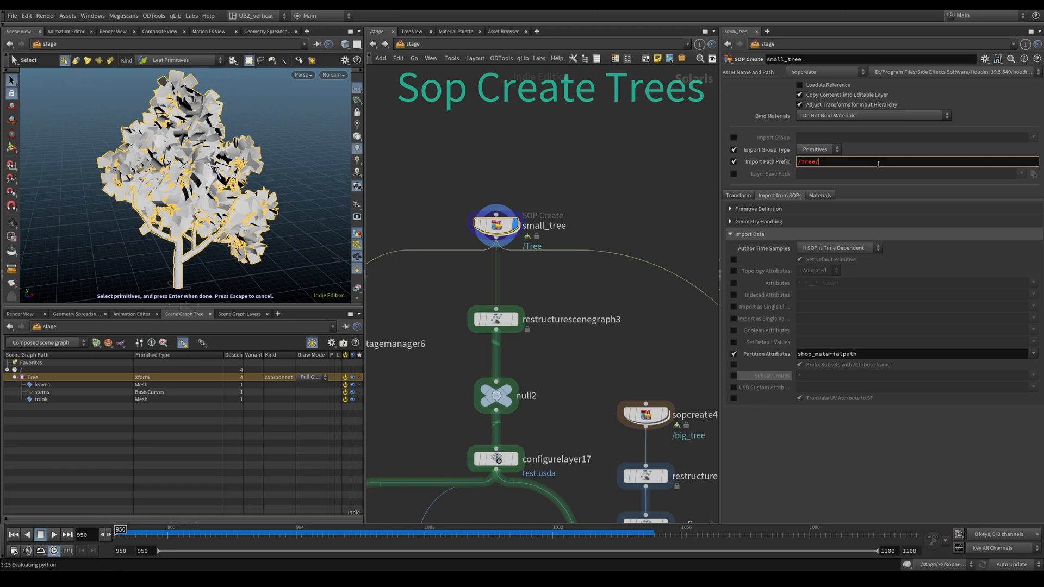
pyautogui.press('Return')
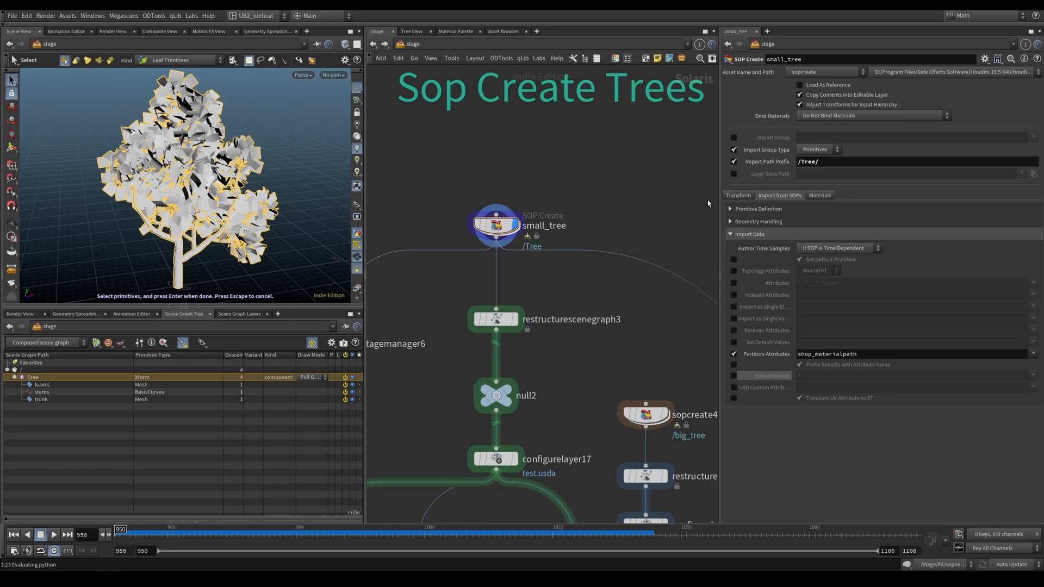
pyautogui.moveTo(825, 164); pyautogui.dragTo(804, 169)
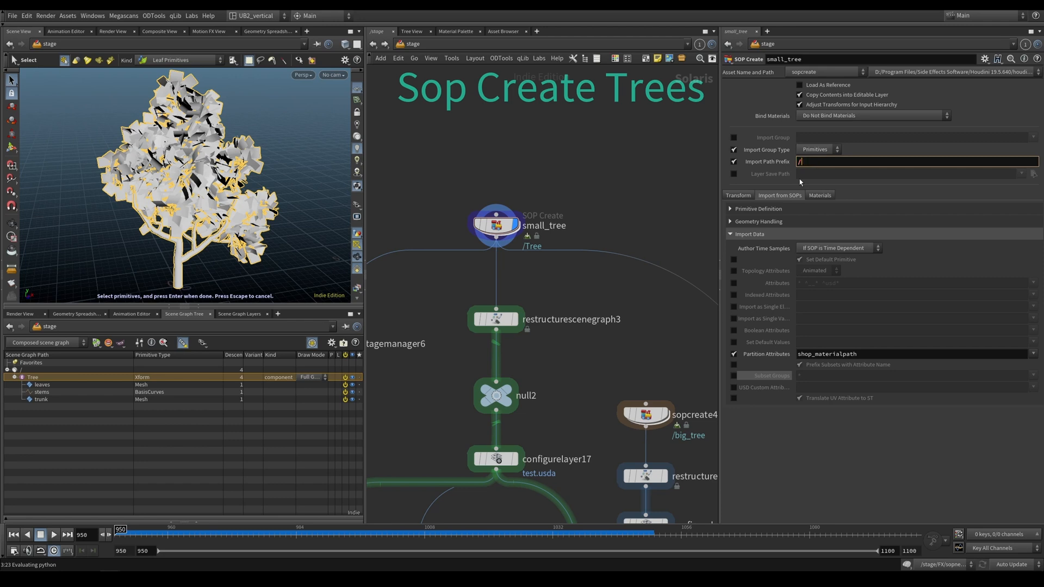
pyautogui.write('_OS')
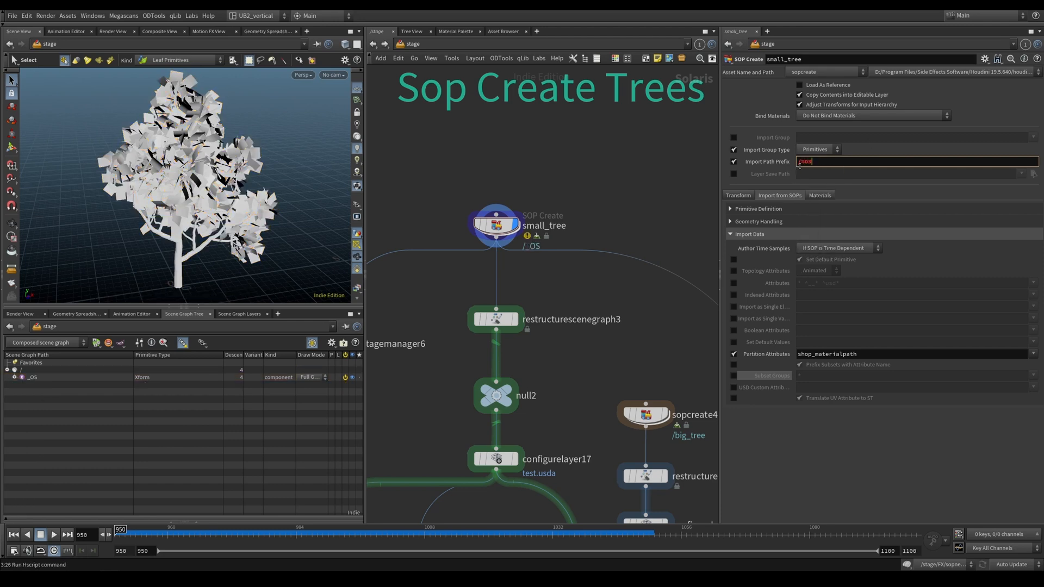
pyautogui.press('Return')
pyautogui.click(15, 377)
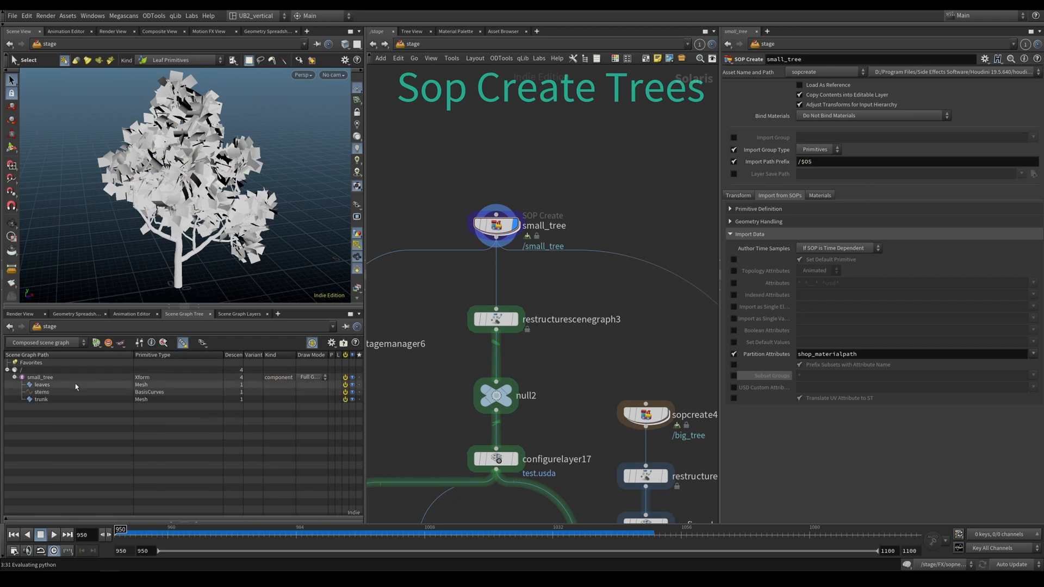
# - Undo the import path prefix changes on small_tree
pyautogui.hotkey('ctrl', 'z')
pyautogui.hotkey('ctrl', 'z')
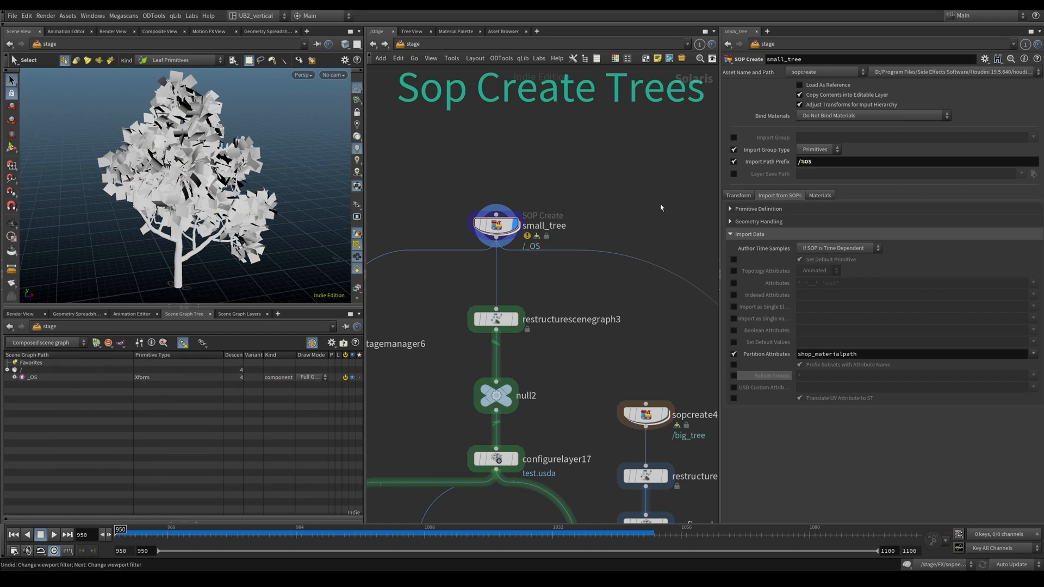
pyautogui.hotkey('ctrl', 'z')
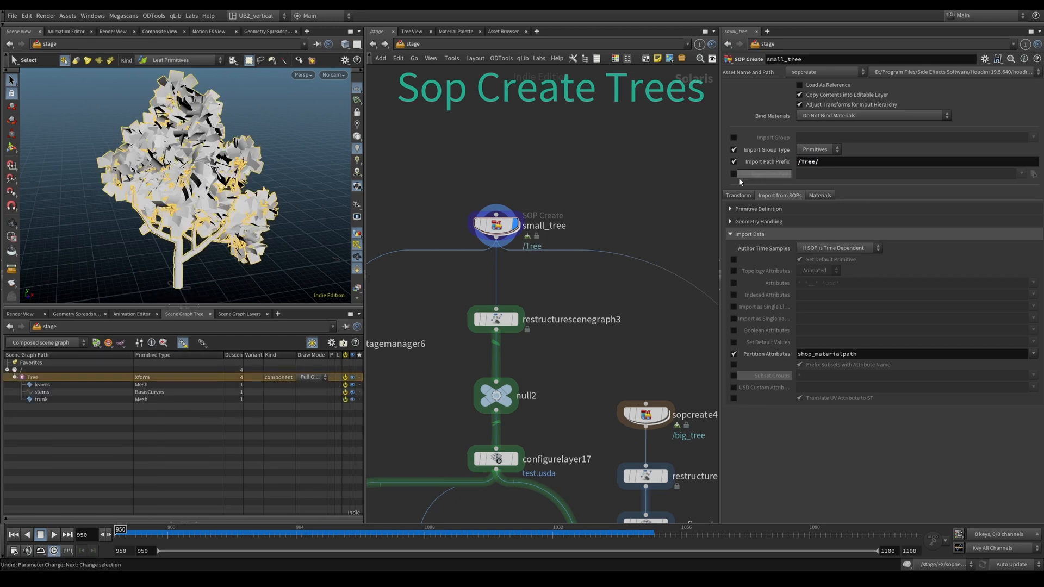
# - Display restructurescenegraph3 and expand Tree_01 to examine how Tree is reparented
pyautogui.moveTo(631, 198); pyautogui.dragTo(637, 187, button='middle')
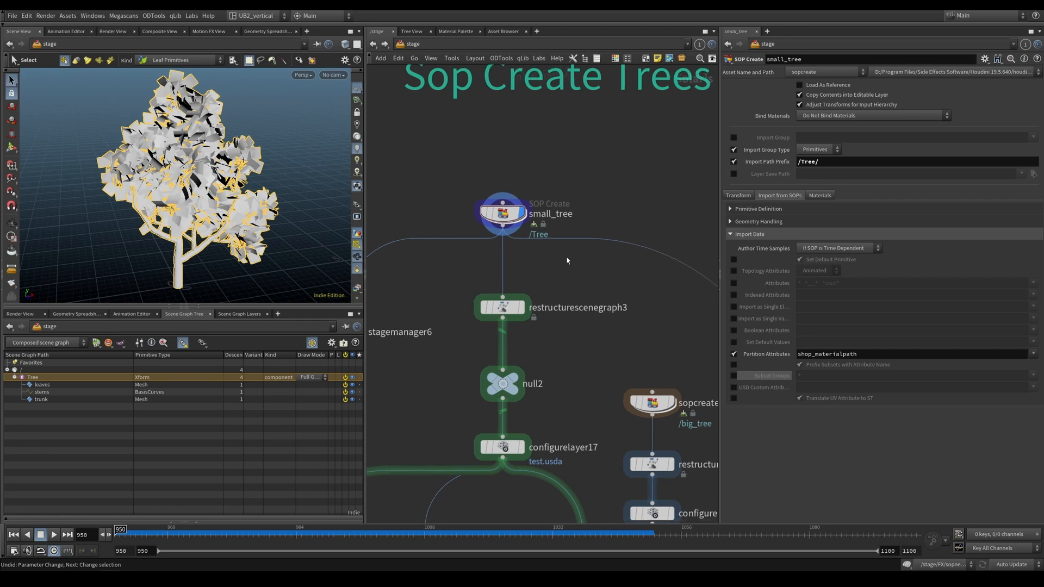
pyautogui.click(505, 318)
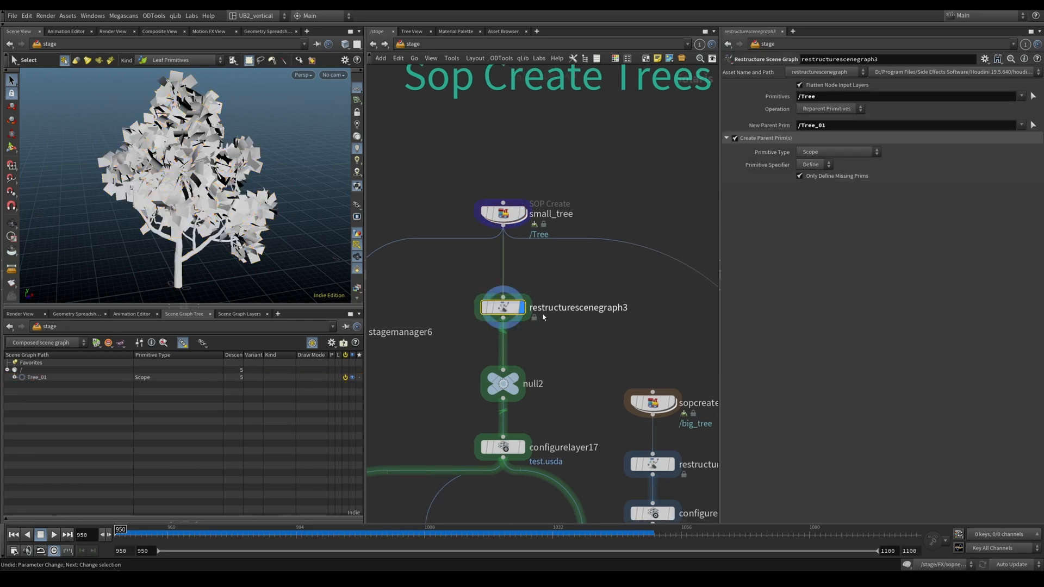
pyautogui.scroll(1, 554, 335)
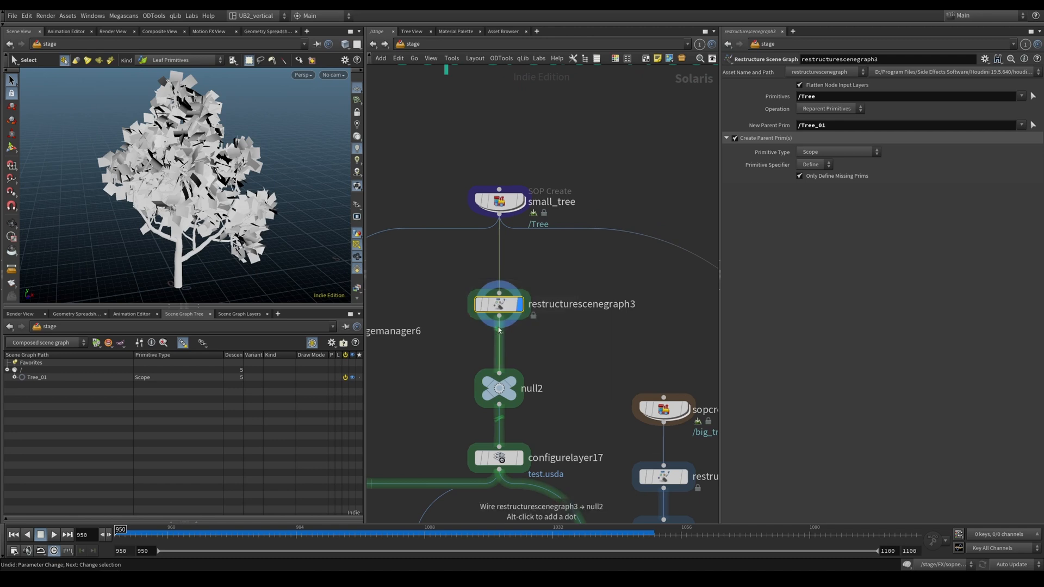
pyautogui.click(15, 376)
pyautogui.click(508, 202)
pyautogui.moveTo(454, 275); pyautogui.dragTo(541, 337)
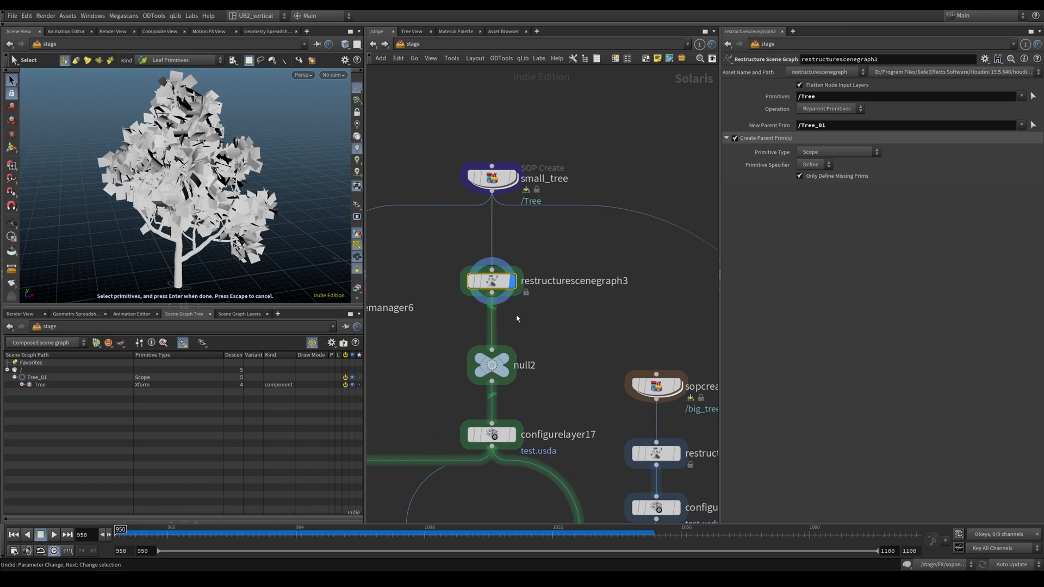
pyautogui.scroll(-2, 544, 326)
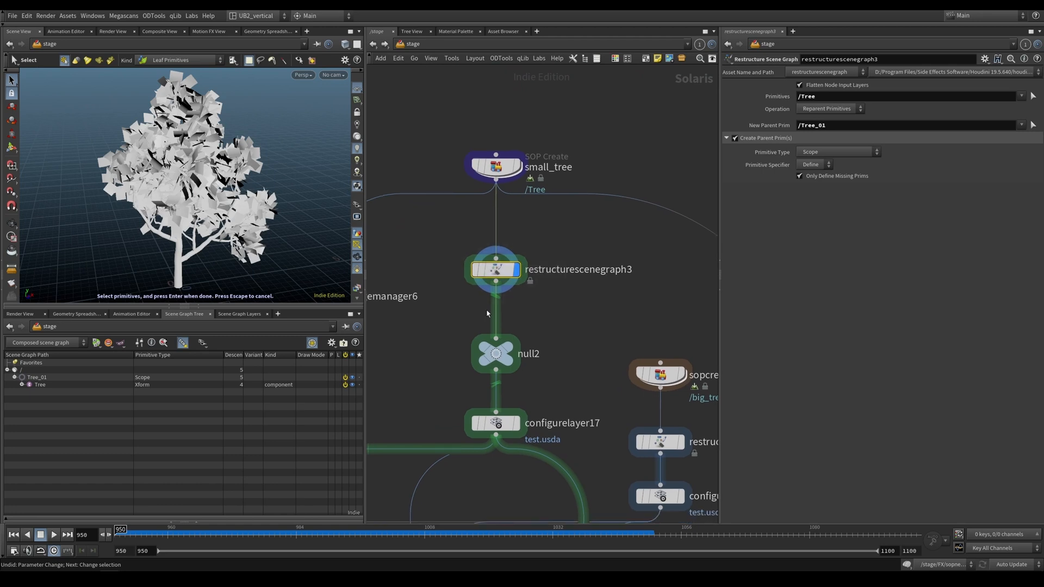
pyautogui.scroll(1, 533, 321)
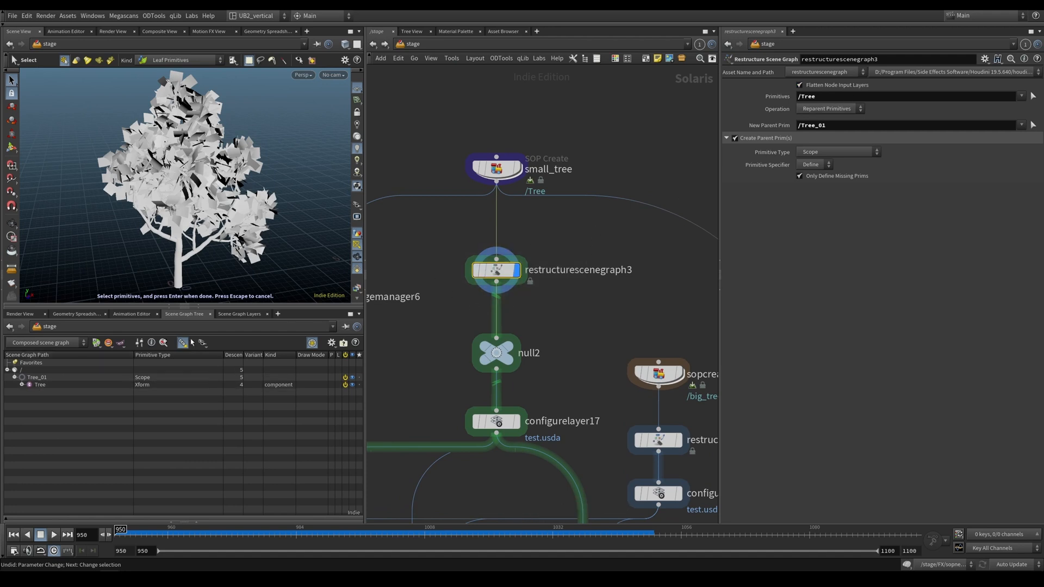
# - Add another Restructure Scene Graph node, connect it to the output of small_tree and display it
pyautogui.press('Tab')
pyautogui.write('res')
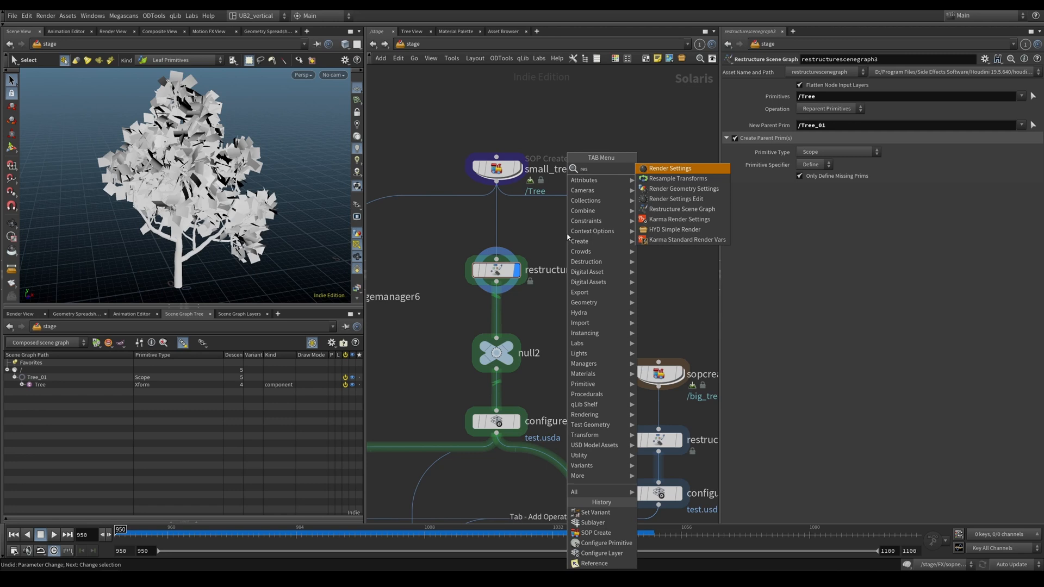
pyautogui.press('Down')
pyautogui.press('Down')
pyautogui.press('Down')
pyautogui.press('Down')
pyautogui.press('Return')
pyautogui.press('Return')
pyautogui.moveTo(567, 219); pyautogui.dragTo(516, 188)
pyautogui.hotkey('ctrl', 'z')
pyautogui.click(608, 219)
pyautogui.moveTo(567, 219); pyautogui.dragTo(517, 188)
pyautogui.click(588, 234)
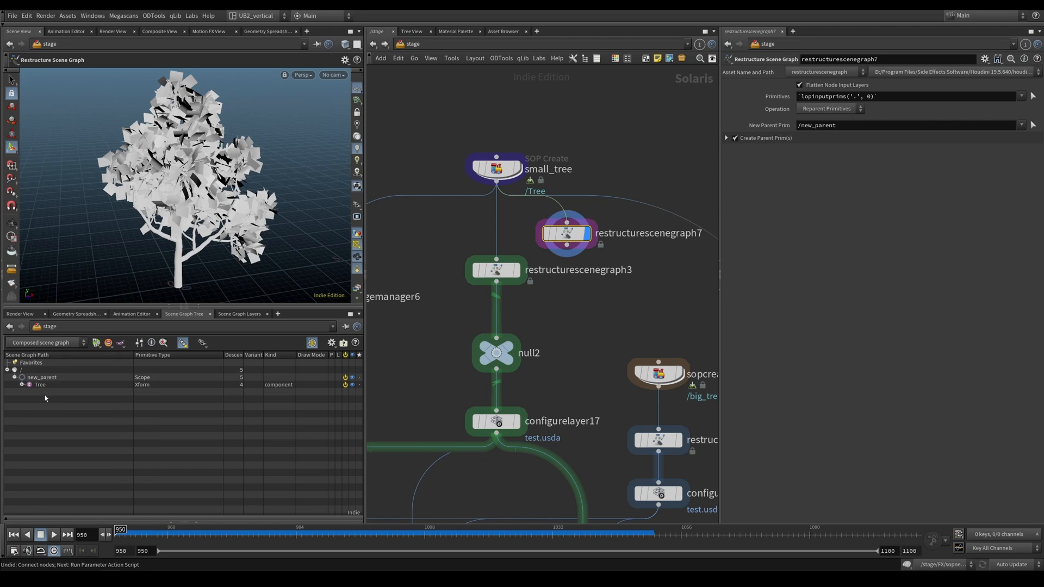
# - Use the Tree primitive from the scene graph as restructurescenegraph7's Primitives and set its New Parent Prim to /Small_tree
pyautogui.click(41, 385)
pyautogui.moveTo(831, 115); pyautogui.dragTo(851, 100)
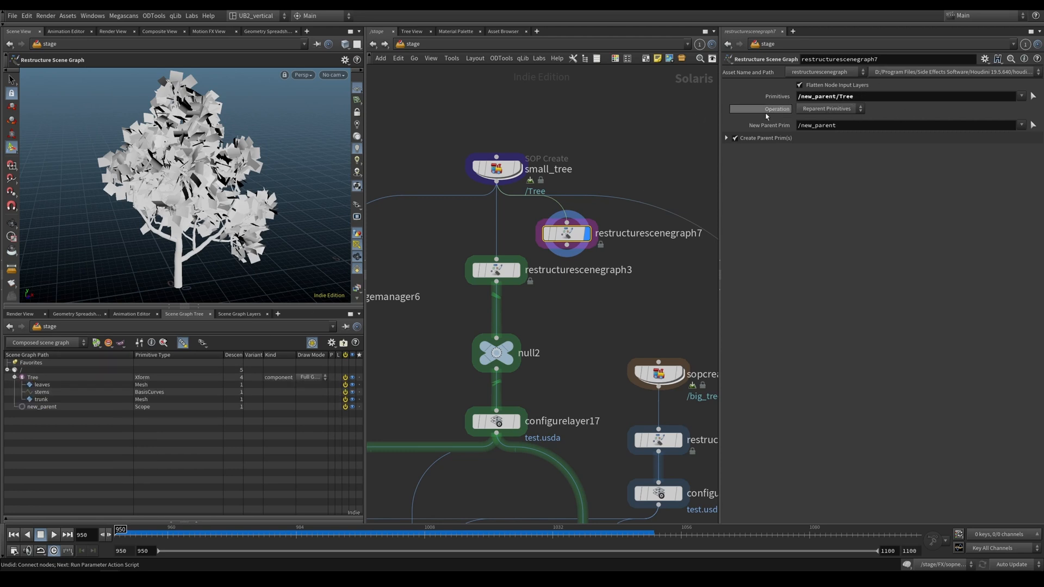
pyautogui.doubleClick(860, 126)
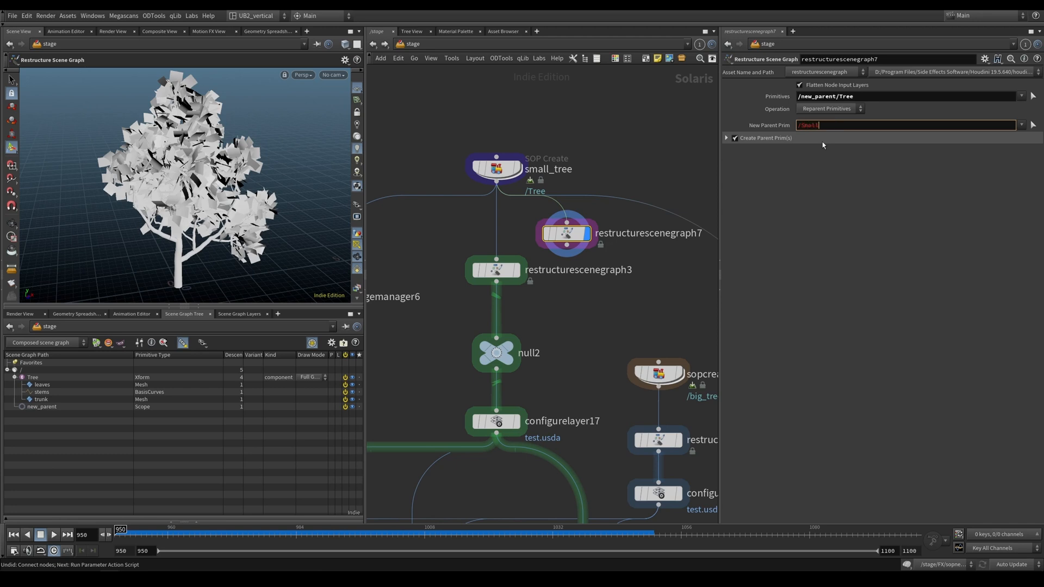
pyautogui.write('Small_tree')
pyautogui.press('Return')
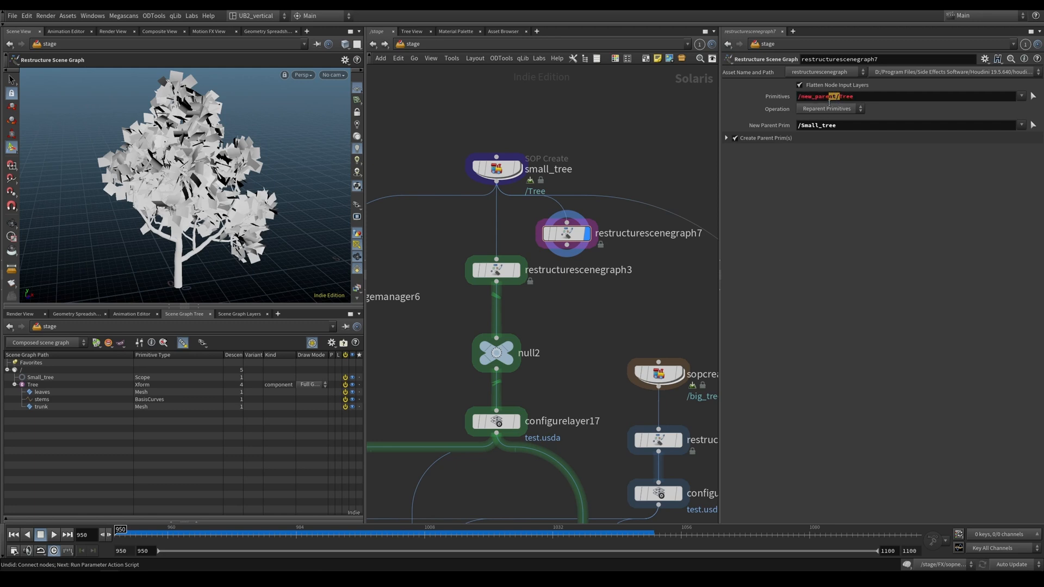
# - Shorten the Primitives path of restructurescenegraph7 to Tree, and expand Small_tree and Tree in the scene graph
pyautogui.moveTo(830, 101); pyautogui.dragTo(797, 98)
pyautogui.press('BackSpace')
pyautogui.press('Return')
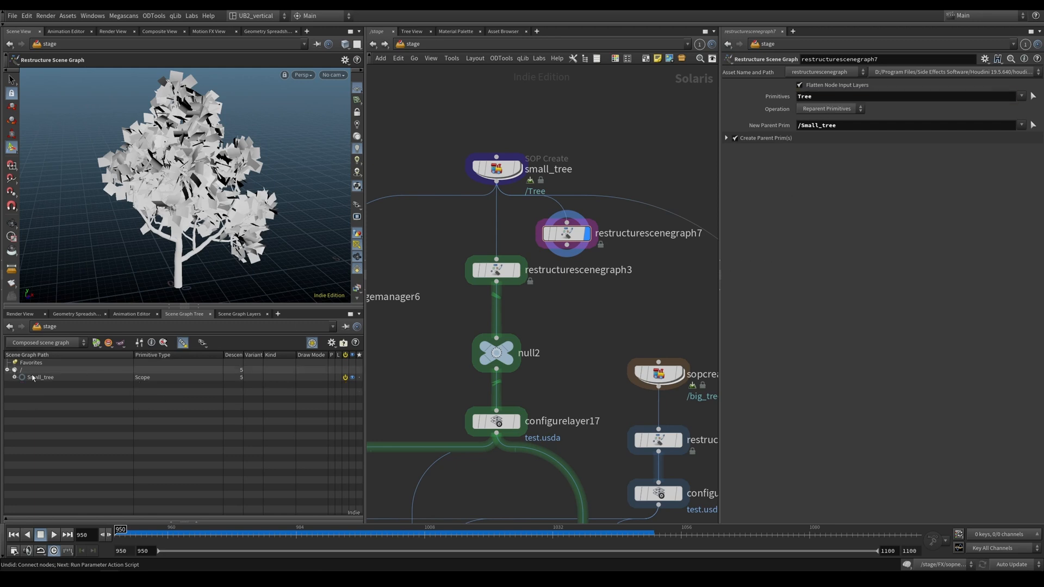
pyautogui.click(15, 378)
pyautogui.click(22, 385)
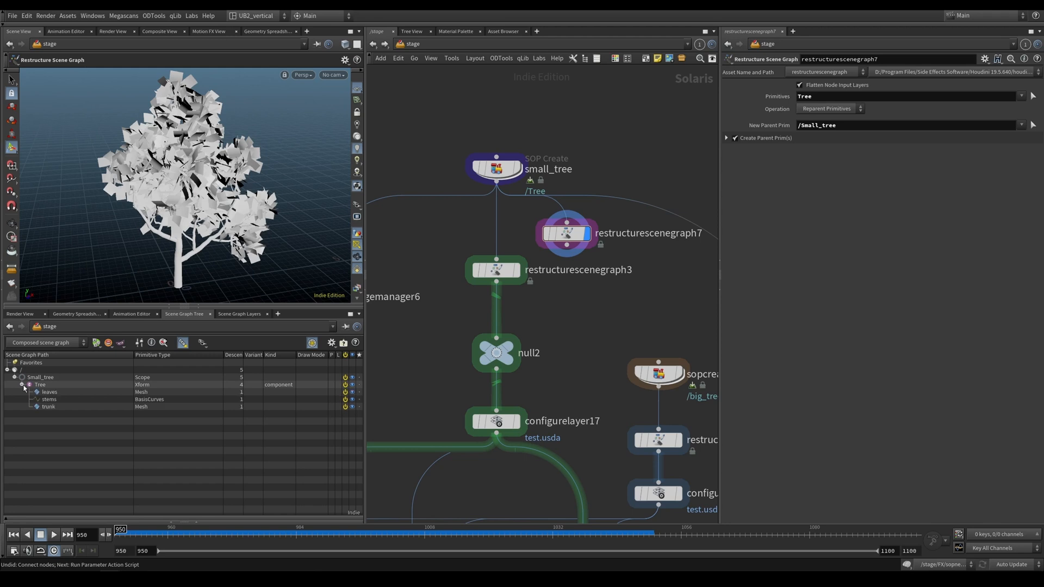
# - Set the Primitives path of restructurescenegraph7 to /Tree/ and check the hierarchy under Small_tree
pyautogui.doubleClick(820, 97)
pyautogui.write('/')
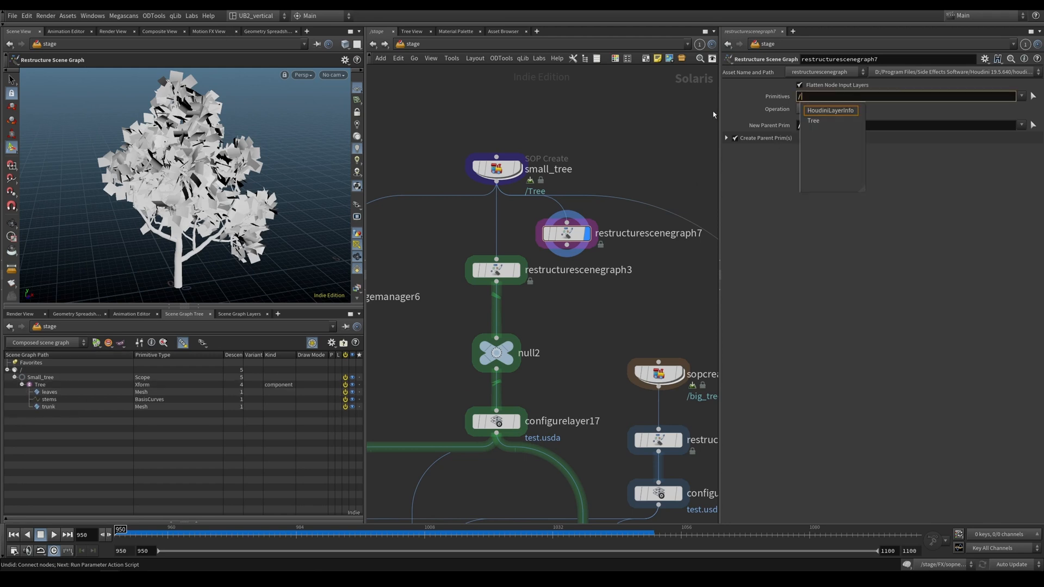
pyautogui.press('Down')
pyautogui.press('Return')
pyautogui.press('Return')
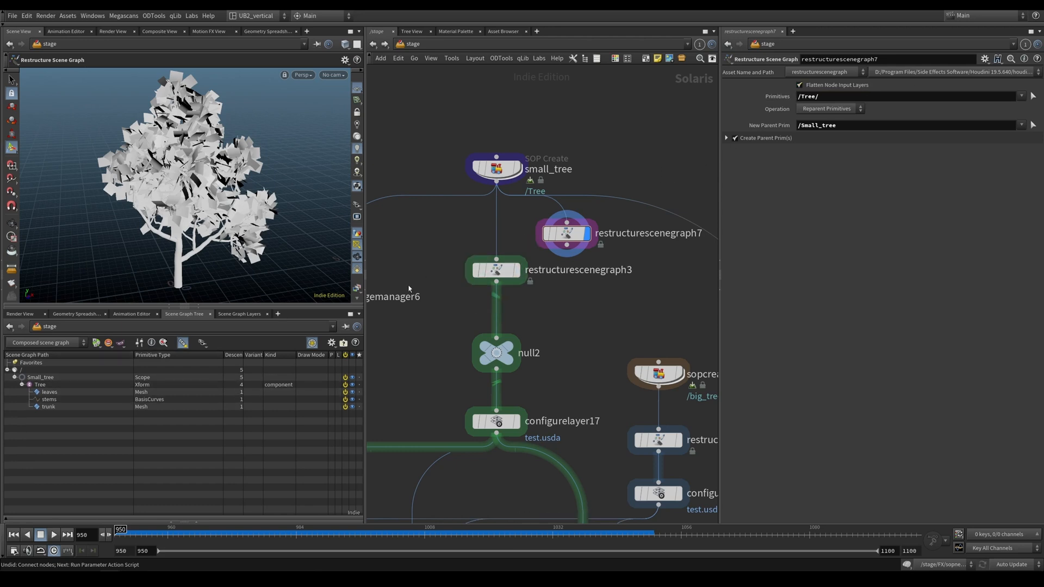
pyautogui.click(14, 378)
pyautogui.click(15, 378)
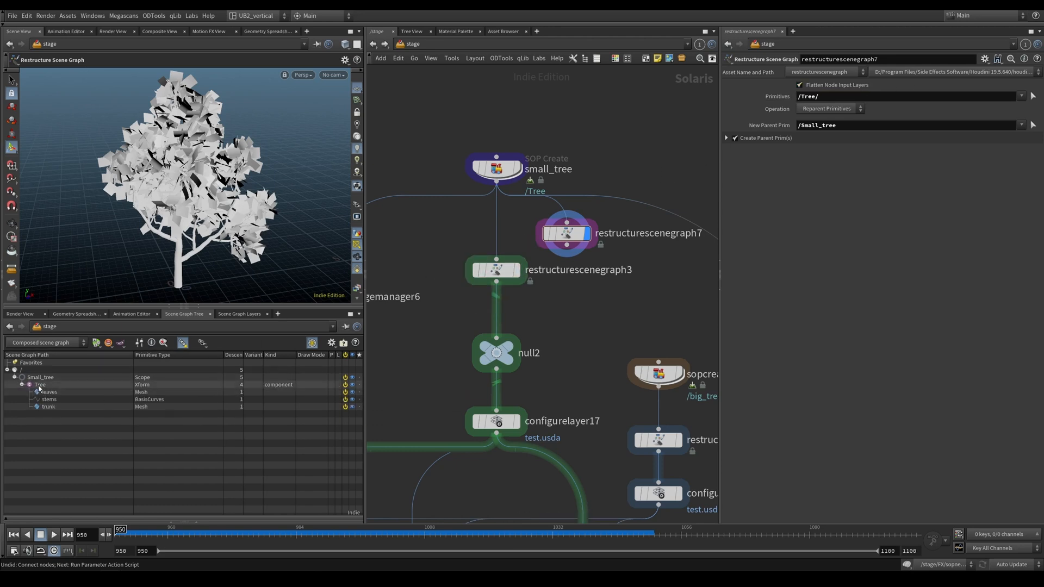
pyautogui.click(38, 385)
pyautogui.click(15, 378)
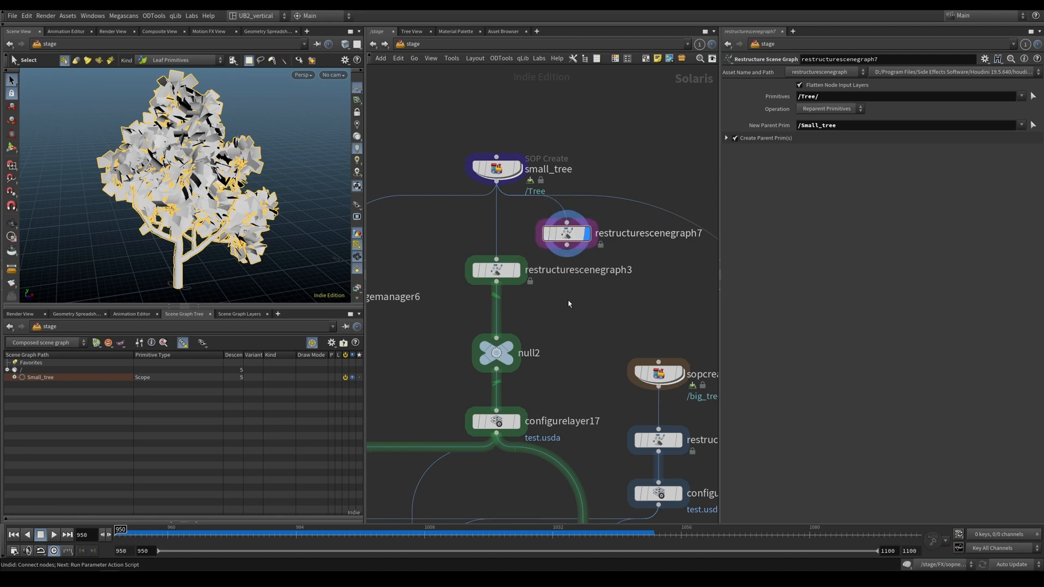
# - Delete restructurescenegraph7 and select restructurescenegraph3
pyautogui.click(546, 233)
pyautogui.press('Delete')
pyautogui.click(496, 270)
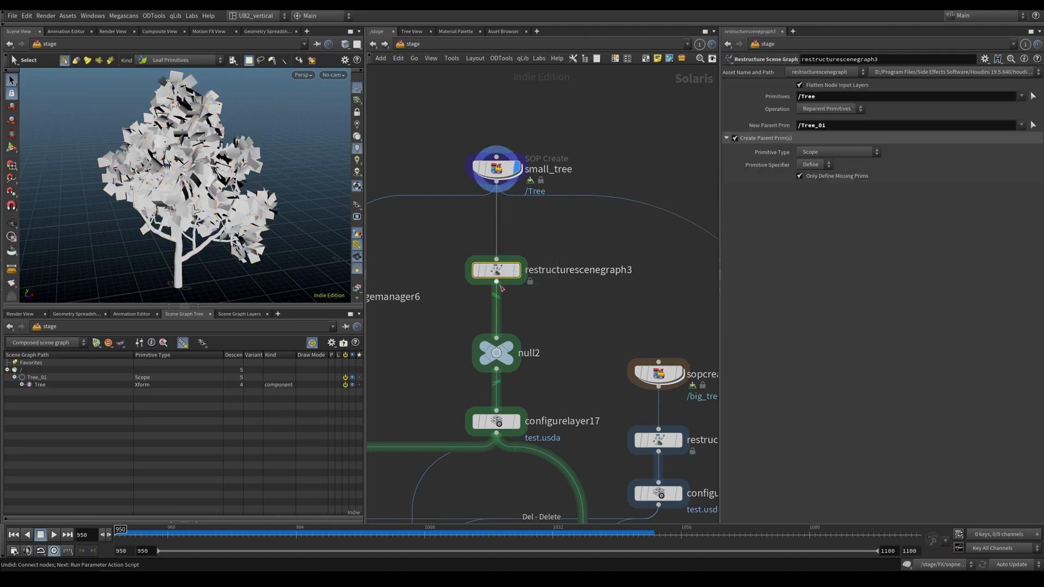
# - Display restructurescenegraph3, null2 and configurelayer17 in turn, and expand Tree to examine the hierarchy
pyautogui.press('r')
pyautogui.moveTo(547, 235); pyautogui.dragTo(470, 286)
pyautogui.press('r')
pyautogui.moveTo(561, 323); pyautogui.dragTo(473, 376)
pyautogui.moveTo(577, 354); pyautogui.dragTo(566, 271, button='middle')
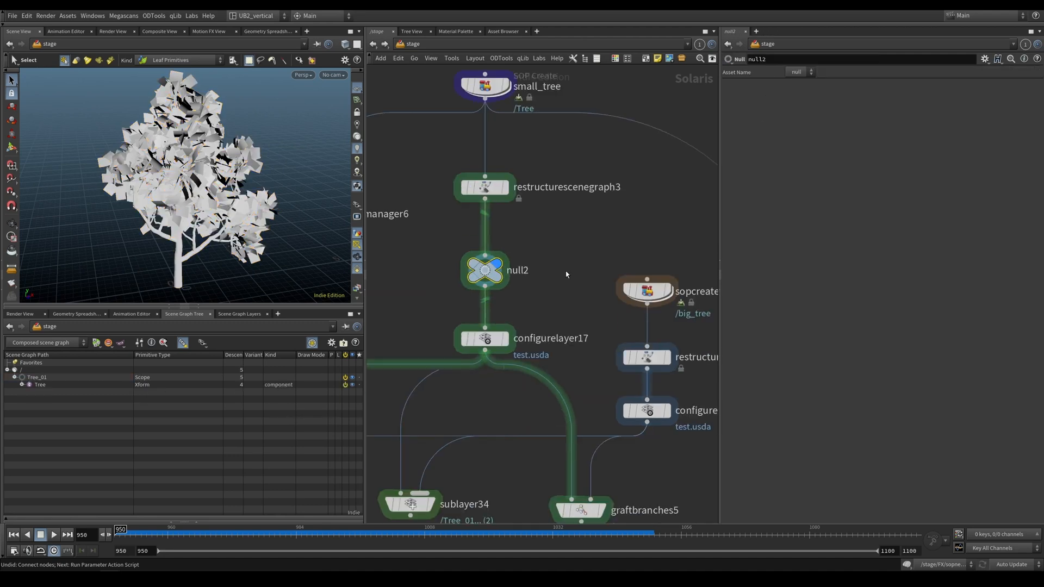
pyautogui.press('r')
pyautogui.click(485, 339)
pyautogui.scroll(1, 540, 303)
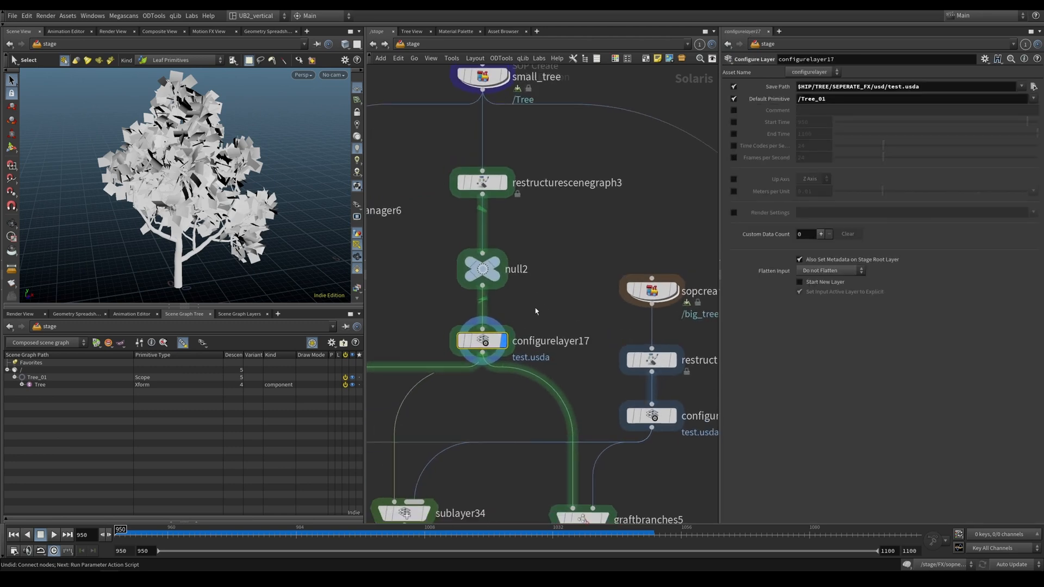
pyautogui.press('q')
pyautogui.click(22, 384)
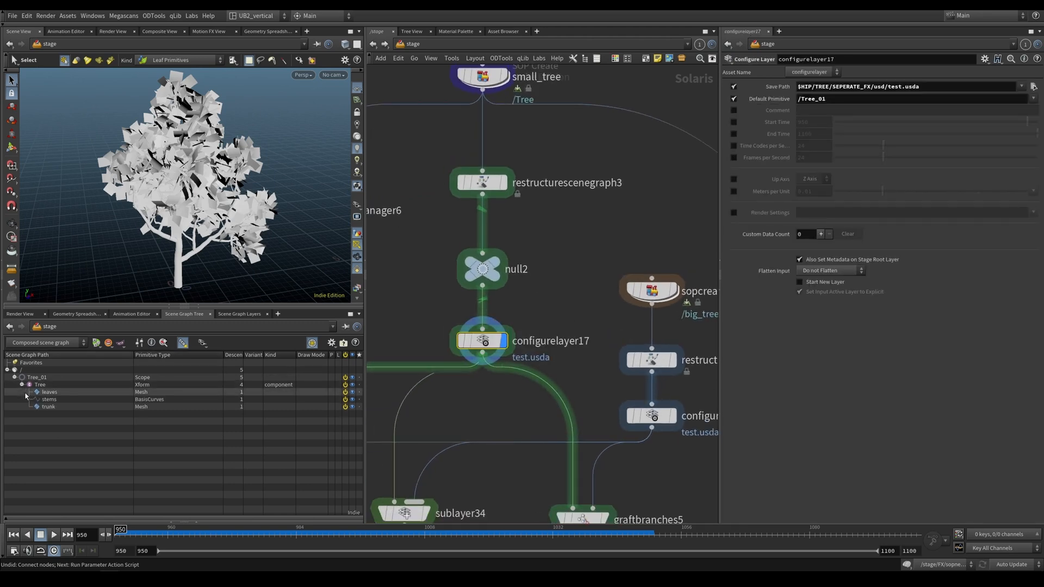
# - Bypass configurelayer17 and configurelayer18
pyautogui.press('b')
pyautogui.moveTo(587, 310); pyautogui.dragTo(476, 362)
pyautogui.moveTo(571, 310); pyautogui.dragTo(459, 373)
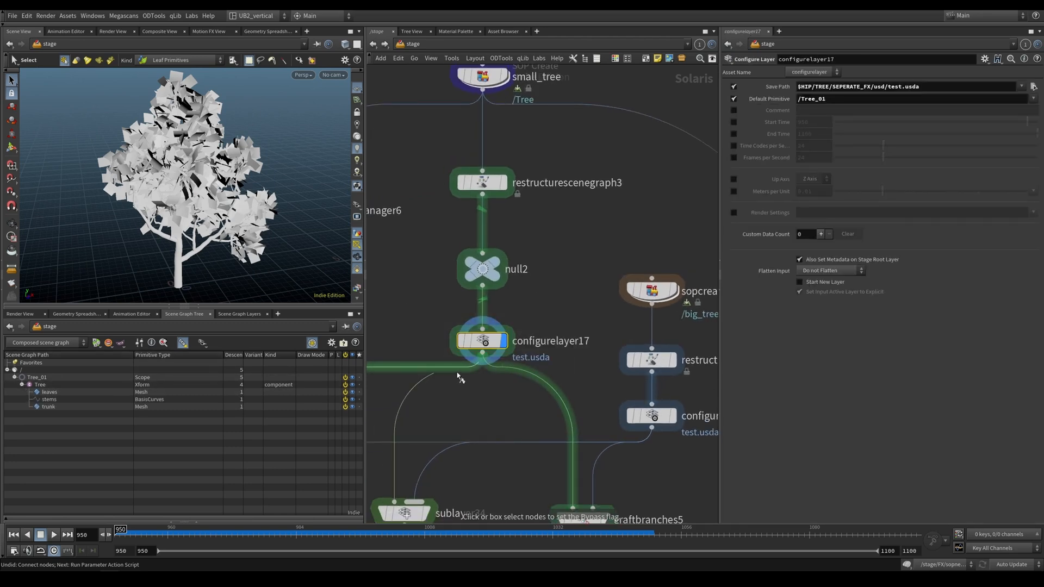
pyautogui.moveTo(486, 399); pyautogui.dragTo(509, 361, button='middle')
pyautogui.scroll(-2, 509, 361)
pyautogui.moveTo(548, 302); pyautogui.dragTo(481, 347)
pyautogui.moveTo(589, 356); pyautogui.dragTo(544, 314, button='middle')
pyautogui.moveTo(549, 317); pyautogui.dragTo(639, 373)
pyautogui.moveTo(524, 407); pyautogui.dragTo(574, 396, button='middle')
# - Display sublayer34 to check how the two tree branches combine with their configure layers bypassed
pyautogui.press('r')
pyautogui.moveTo(522, 381); pyautogui.dragTo(471, 399)
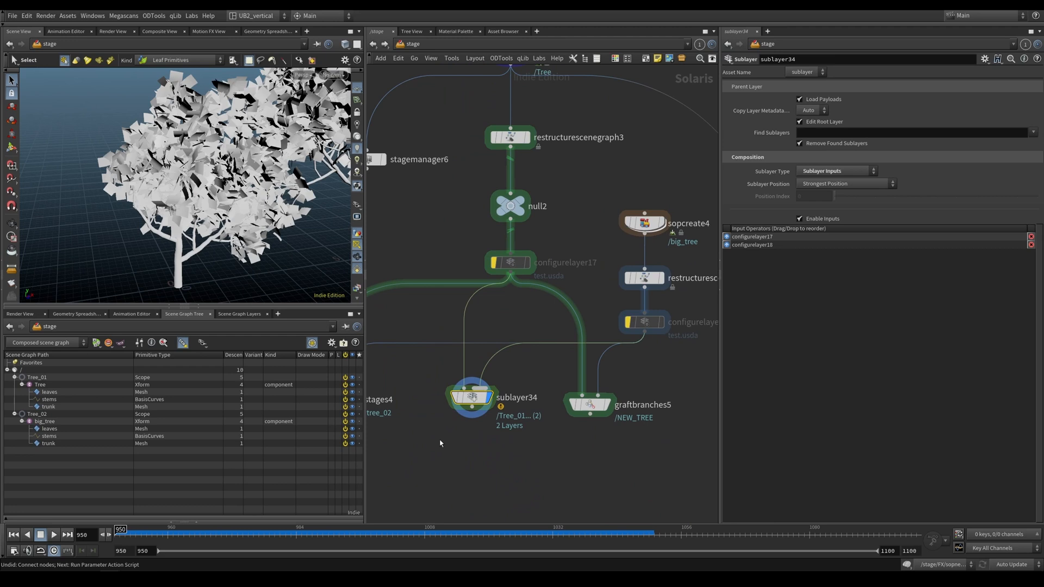
pyautogui.click(500, 406)
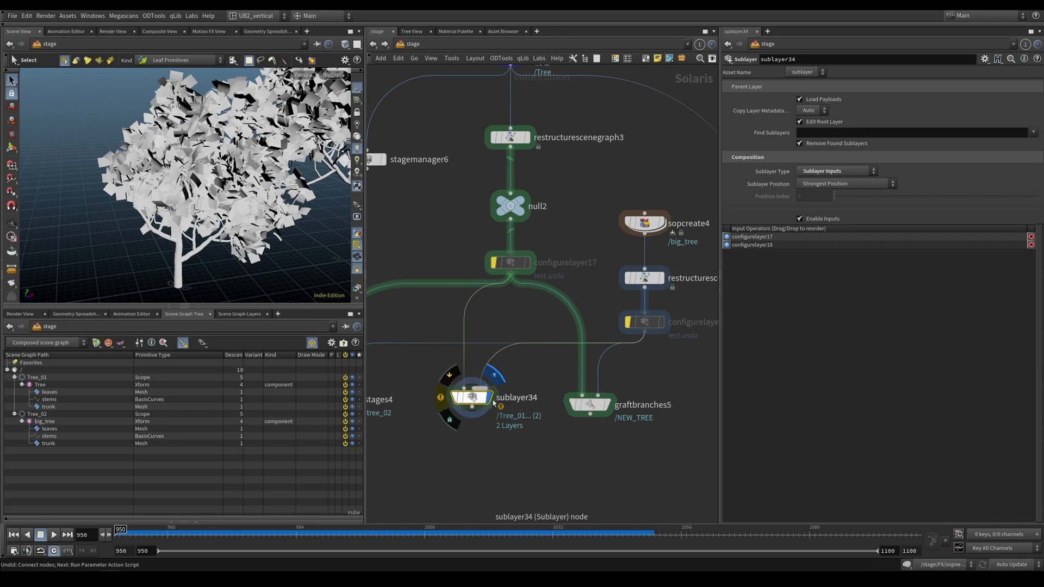
# - Re-enable the bypassed configurelayer17 and configurelayer18 nodes
pyautogui.moveTo(573, 238); pyautogui.dragTo(558, 258, button='middle')
pyautogui.moveTo(557, 263); pyautogui.dragTo(454, 316)
pyautogui.press('b')
pyautogui.moveTo(582, 330); pyautogui.dragTo(615, 353)
pyautogui.press('b')
# - Check the scene graph layers that sublayer34 produces from its two inputs, and return to the scene graph tree
pyautogui.moveTo(491, 444); pyautogui.dragTo(425, 377)
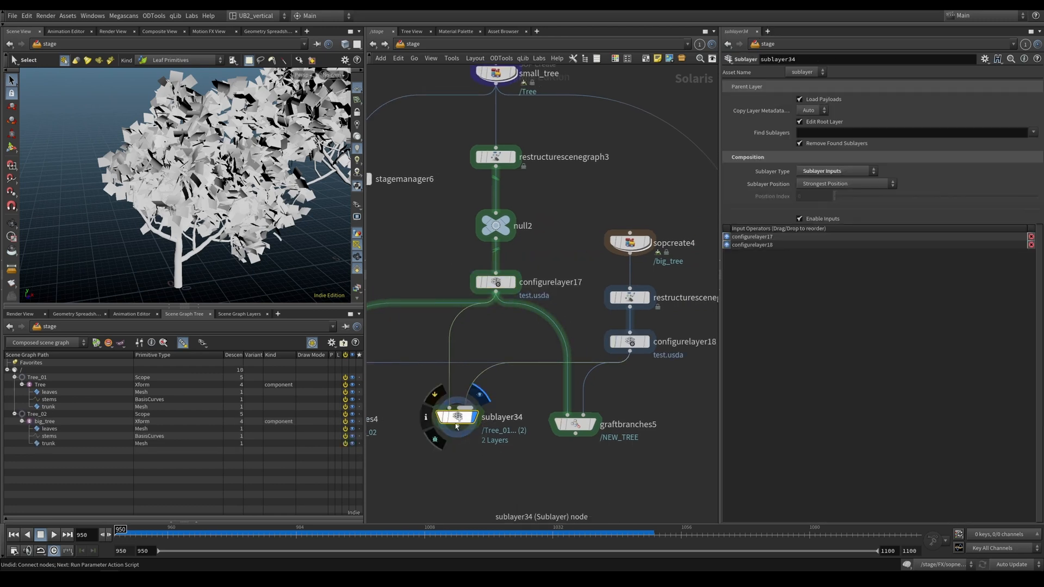
pyautogui.click(244, 316)
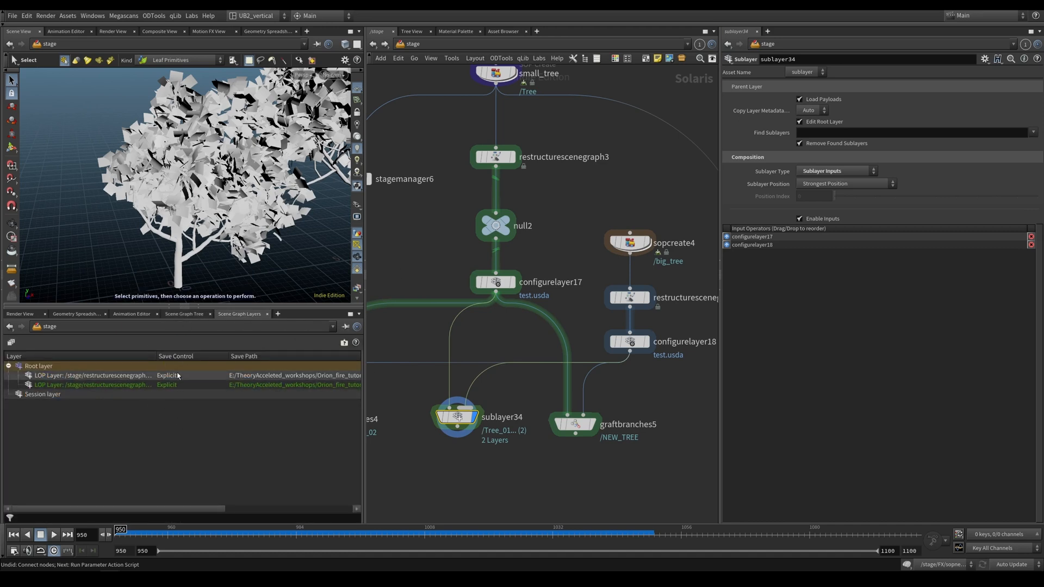
pyautogui.click(184, 314)
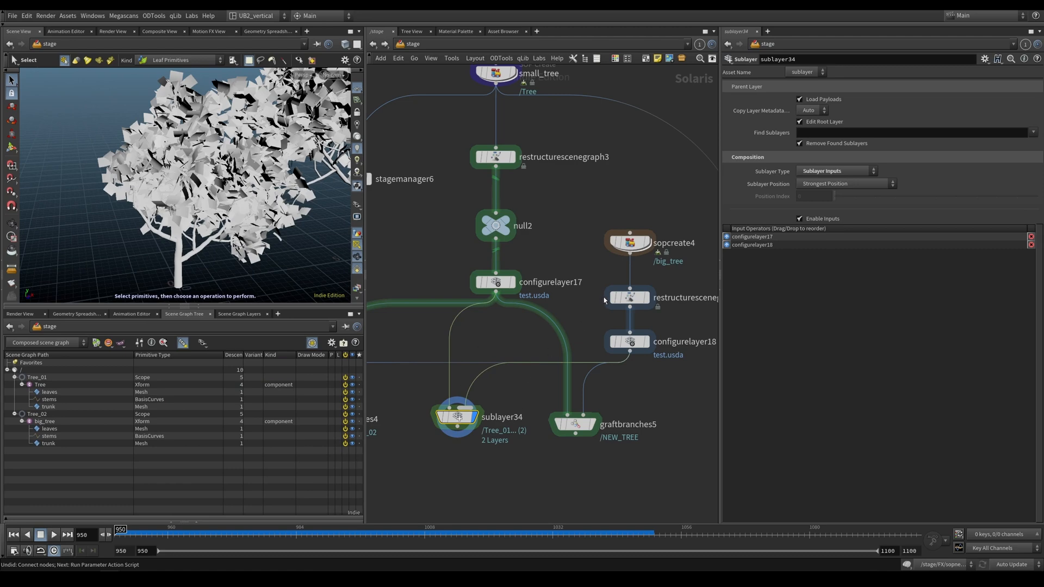
# - Display sopcreate4 and frame the whole big tree in the viewport
pyautogui.moveTo(603, 301); pyautogui.dragTo(581, 333, button='middle')
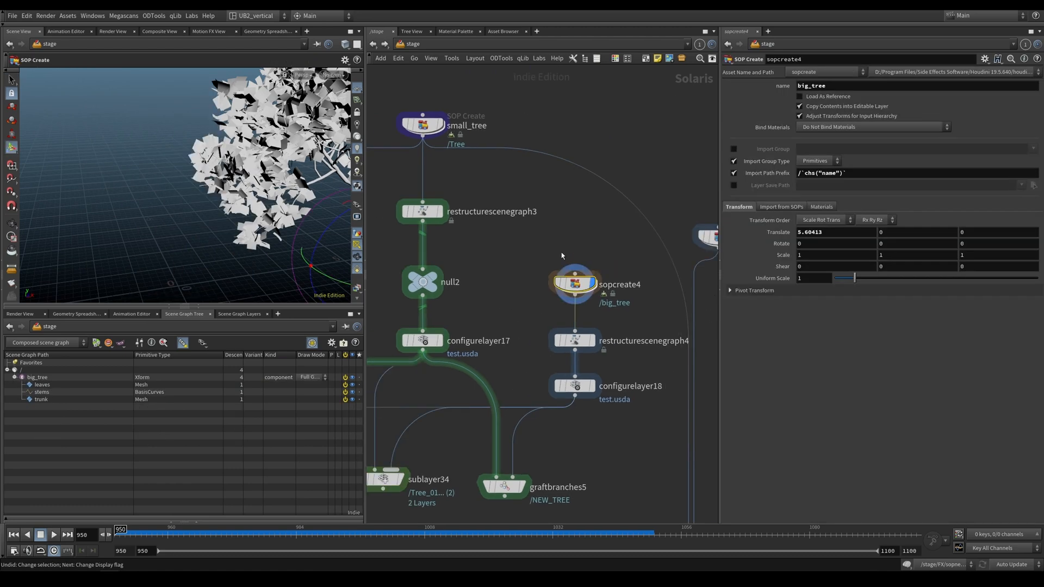
pyautogui.scroll(1, 571, 258)
pyautogui.moveTo(594, 250); pyautogui.dragTo(593, 239, button='middle')
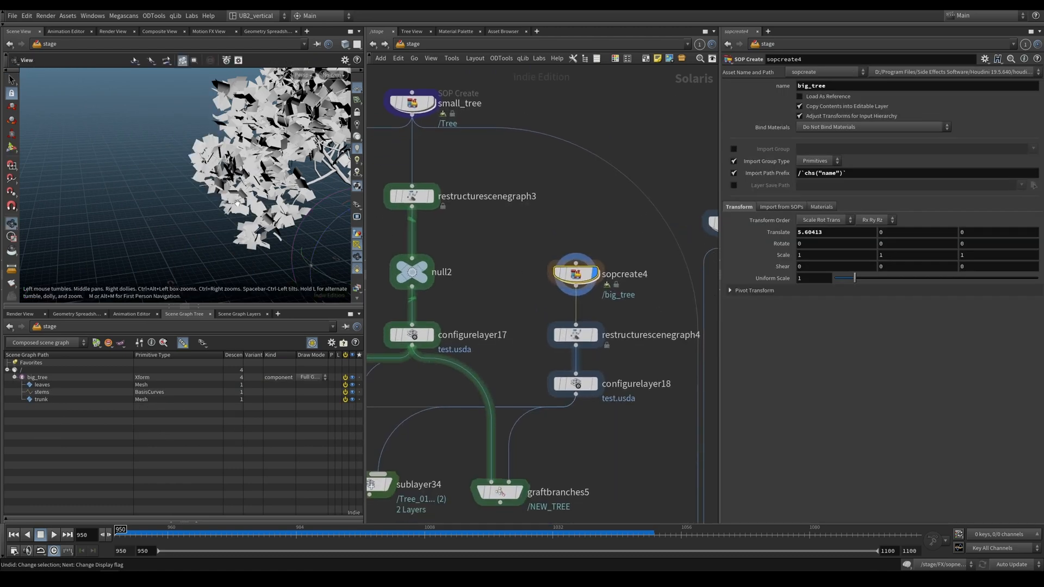
pyautogui.moveTo(237, 203); pyautogui.dragTo(109, 200, button='middle')
pyautogui.moveTo(163, 198); pyautogui.dragTo(187, 195)
pyautogui.moveTo(187, 195); pyautogui.dragTo(239, 190, button='right')
pyautogui.click(602, 269)
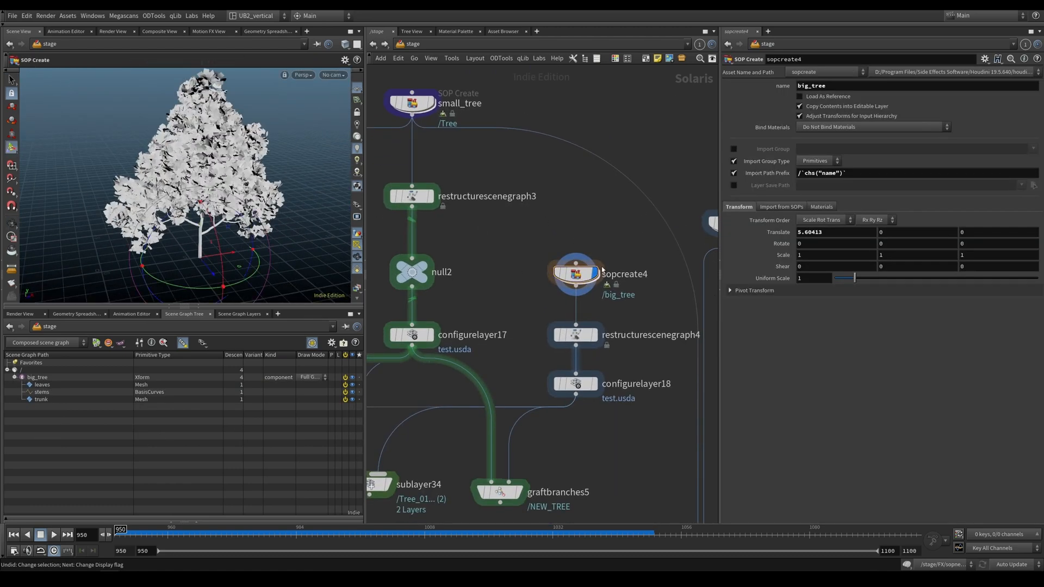
# - Go inside sopcreate4 and set the length of line1 to 20
pyautogui.doubleClick(600, 272)
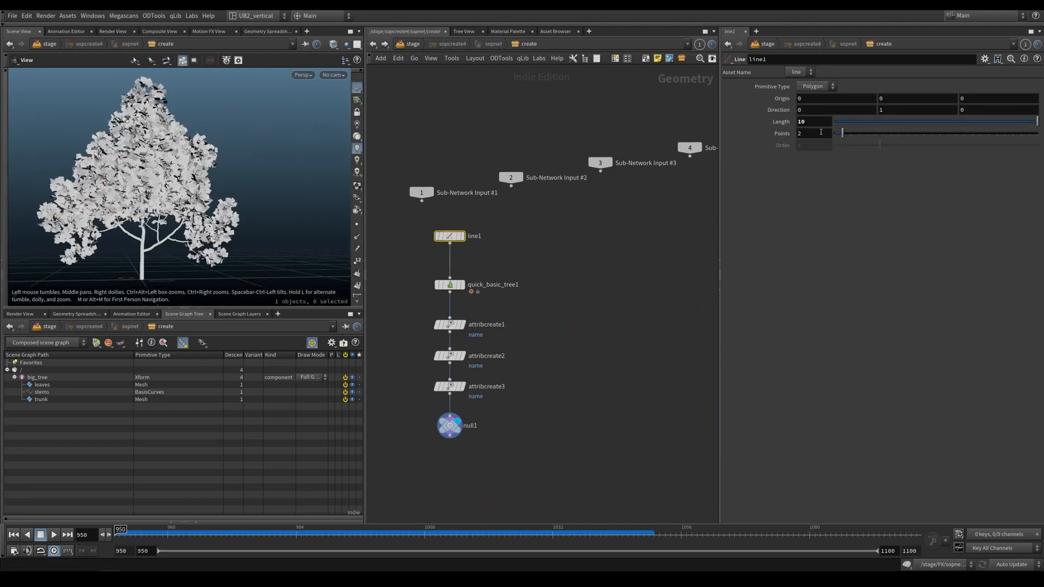
pyautogui.moveTo(818, 123); pyautogui.dragTo(658, 162)
pyautogui.write('20')
pyautogui.press('Return')
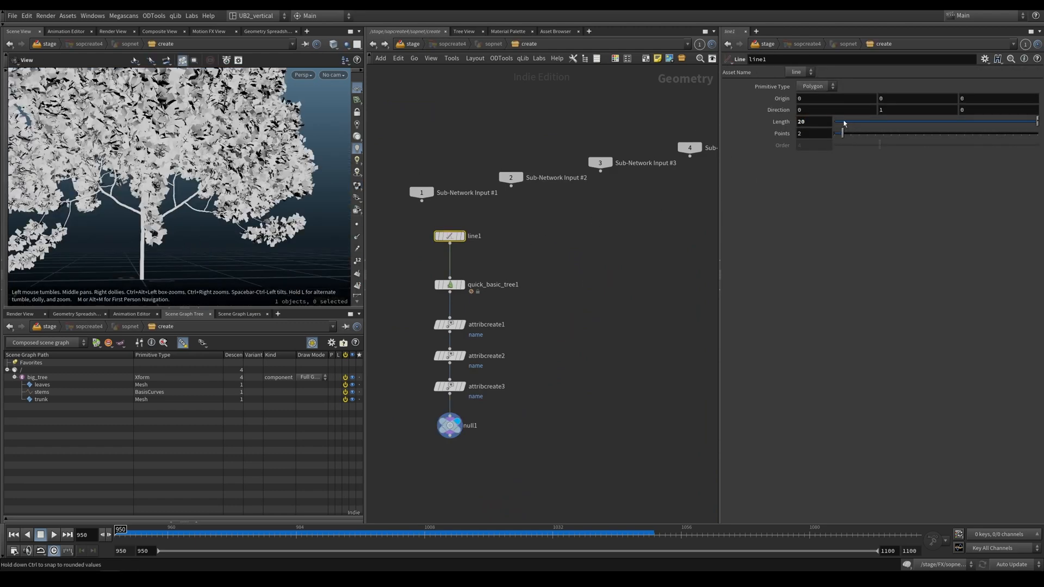
# - Set the length of line1 to 10 and return to the stage network
pyautogui.moveTo(818, 122); pyautogui.dragTo(706, 153)
pyautogui.write('10')
pyautogui.press('Return')
pyautogui.press('u')
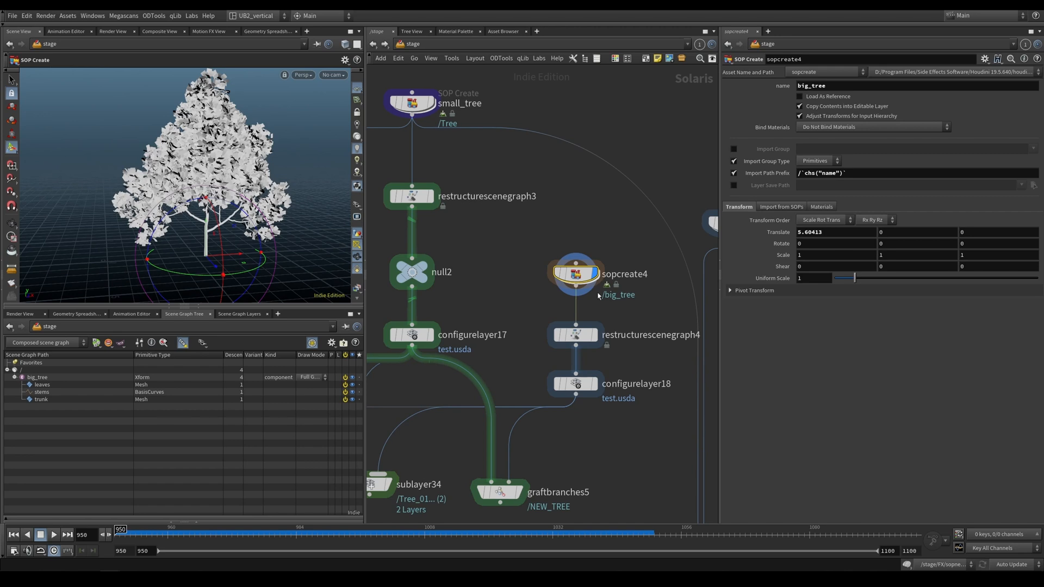
# - Select small_tree to compare its import settings with those of sopcreate4
pyautogui.click(524, 291)
pyautogui.moveTo(535, 294); pyautogui.dragTo(516, 293, button='middle')
pyautogui.moveTo(490, 249); pyautogui.dragTo(591, 294)
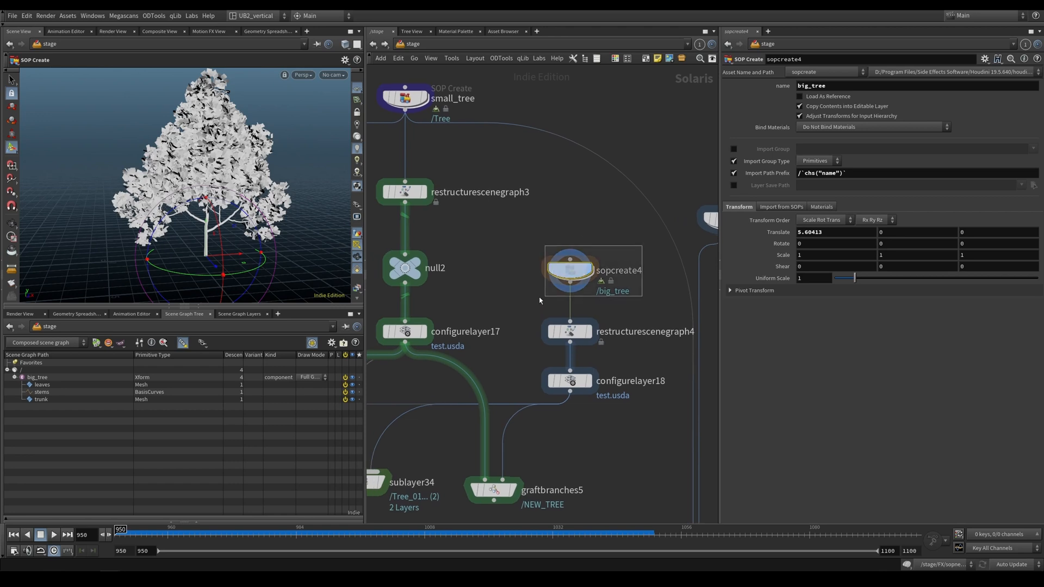
pyautogui.moveTo(502, 84); pyautogui.dragTo(557, 108, button='middle')
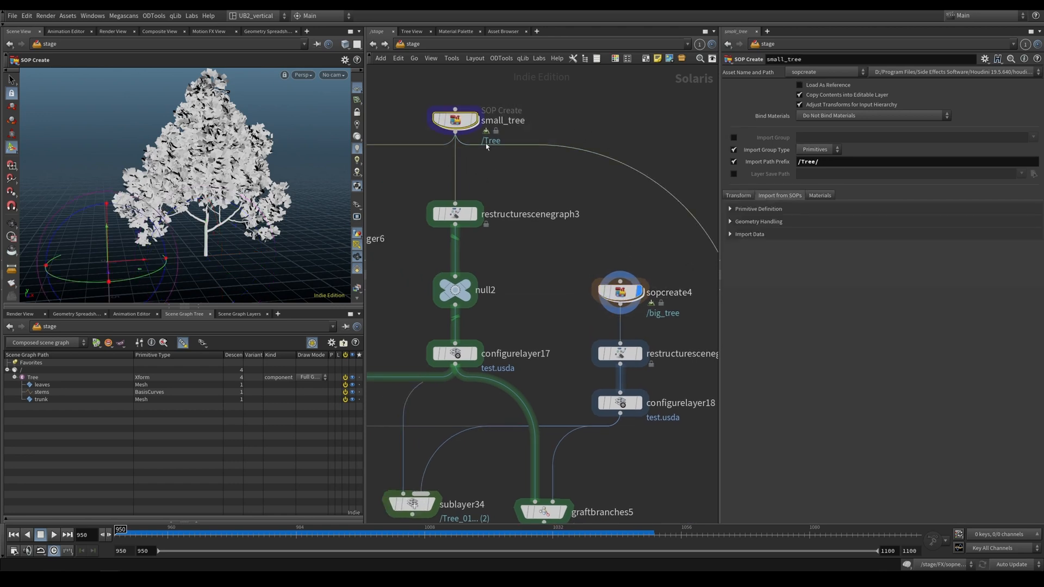
pyautogui.click(459, 124)
pyautogui.moveTo(643, 244); pyautogui.dragTo(588, 241, button='middle')
# - Set sopcreate4's Import Path Prefix to /$OS and expand its primitive in the scene graph tree
pyautogui.click(568, 290)
pyautogui.moveTo(846, 173); pyautogui.dragTo(796, 187)
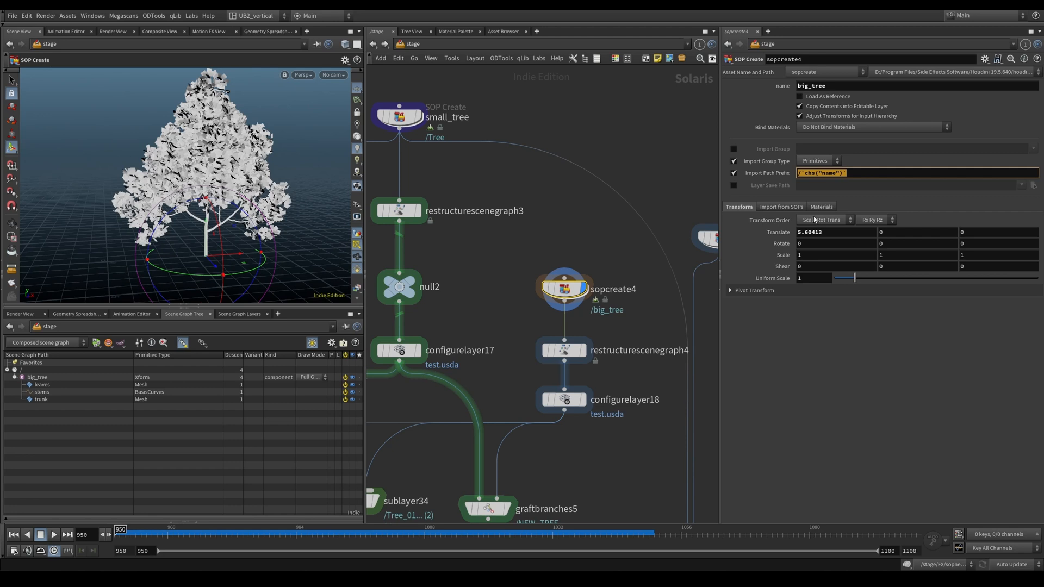
pyautogui.write('/$OS')
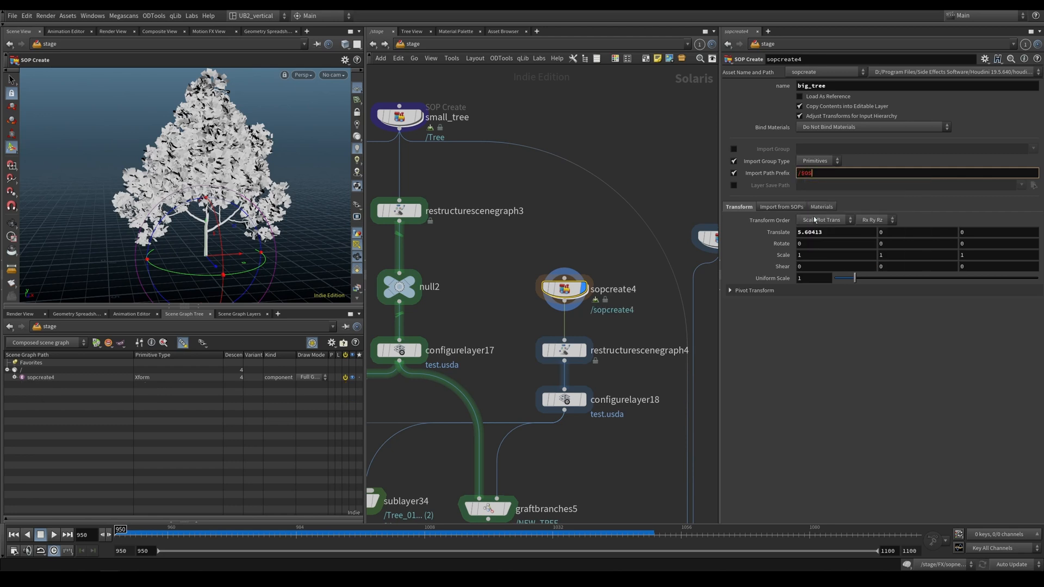
pyautogui.press('Return')
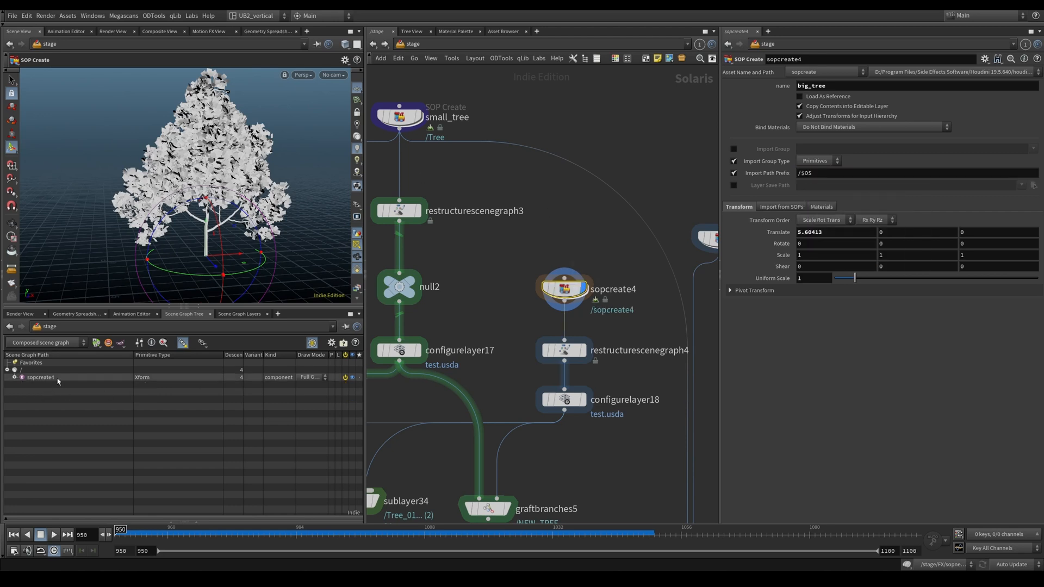
pyautogui.click(15, 378)
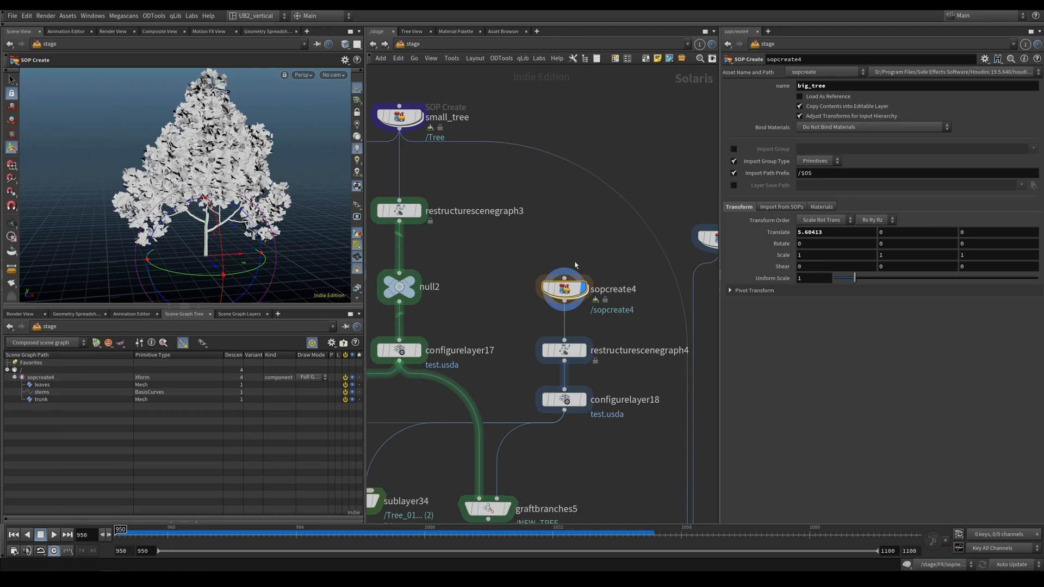
# - Rename the sopcreate4 node as big_tree and expand its primitive in the scene graph tree
pyautogui.moveTo(594, 275); pyautogui.dragTo(585, 270, button='middle')
pyautogui.click(614, 283)
pyautogui.doubleClick(617, 284)
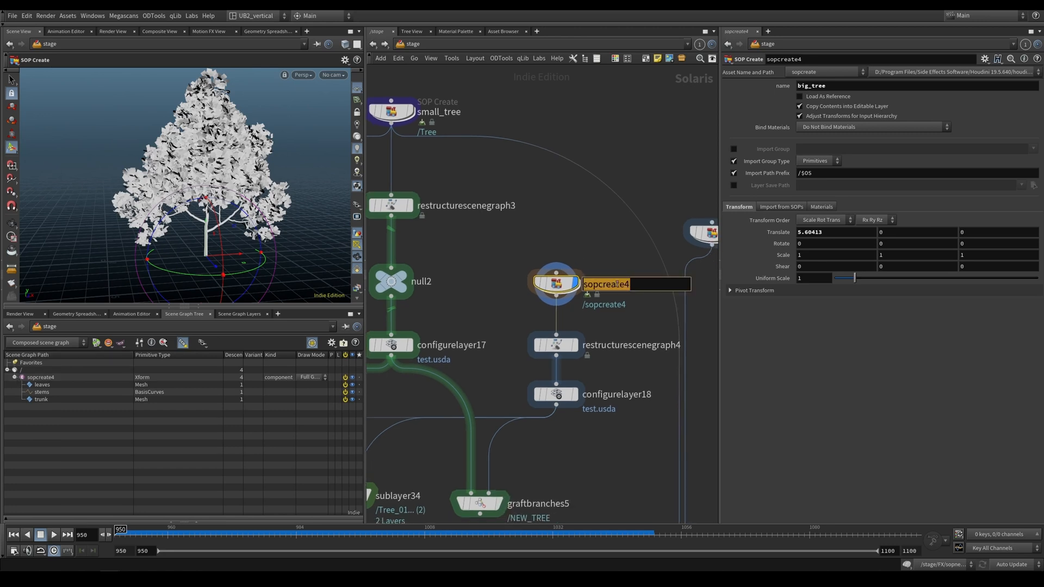
pyautogui.write('big_tree')
pyautogui.press('Return')
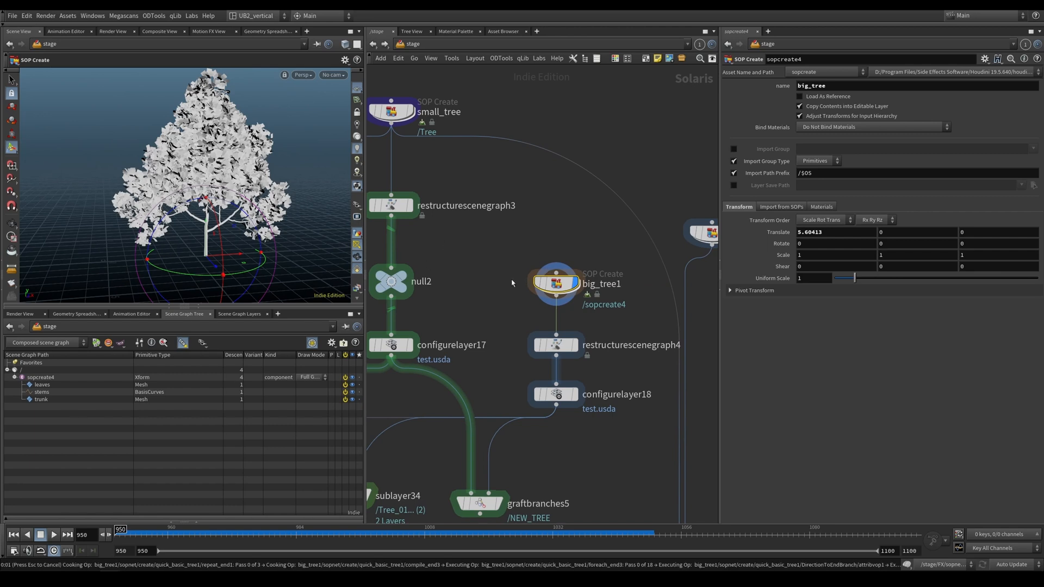
pyautogui.moveTo(479, 304); pyautogui.dragTo(399, 340, button='middle')
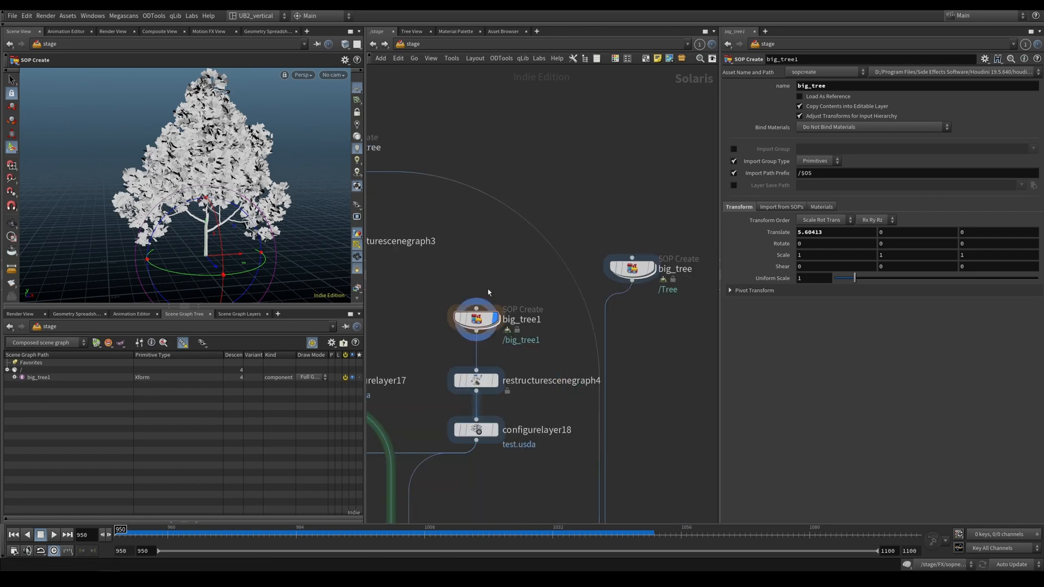
pyautogui.click(15, 377)
# - Undo the renaming of the big tree's SOP Create node
pyautogui.moveTo(424, 299); pyautogui.dragTo(553, 269, button='middle')
pyautogui.hotkey('ctrl', 'z')
pyautogui.hotkey('ctrl', 'z')
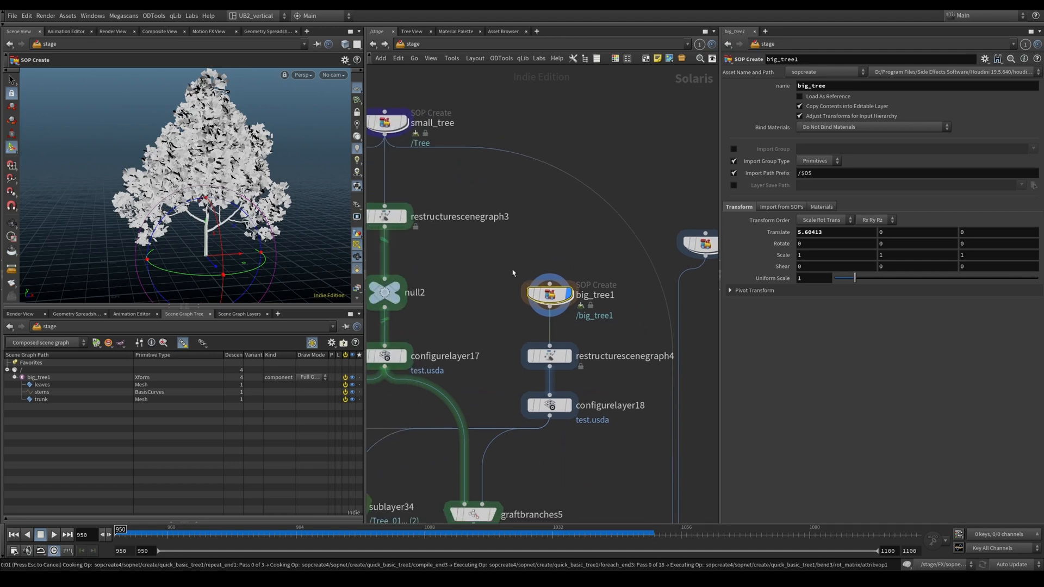
pyautogui.hotkey('ctrl', 'z')
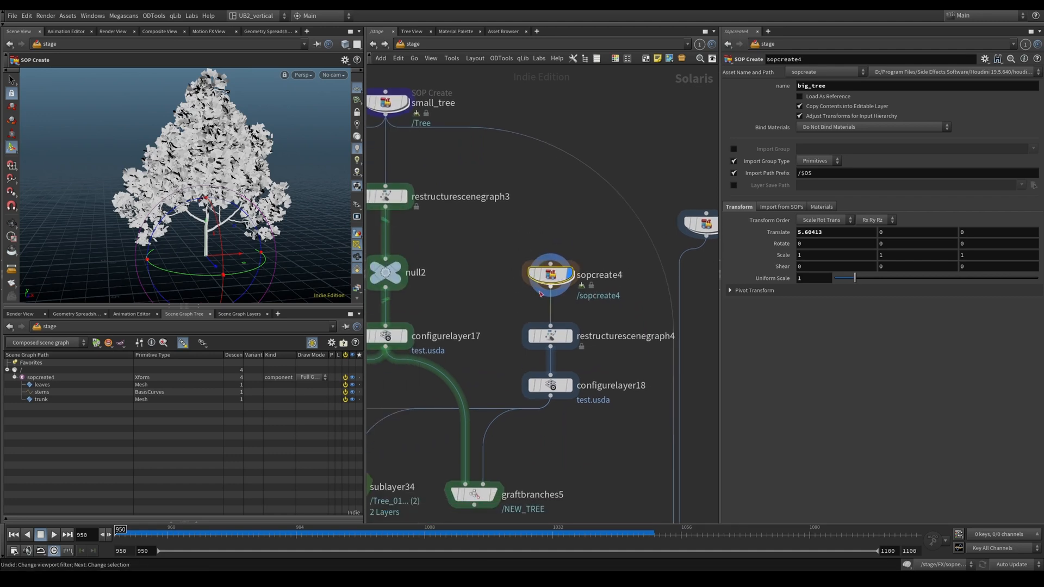
pyautogui.click(984, 59)
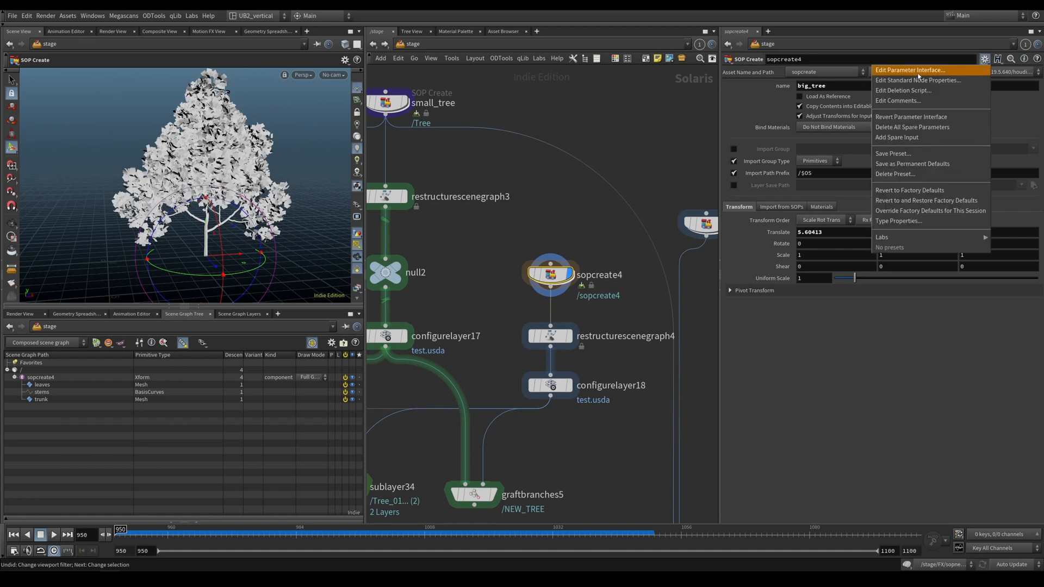
pyautogui.click(900, 221)
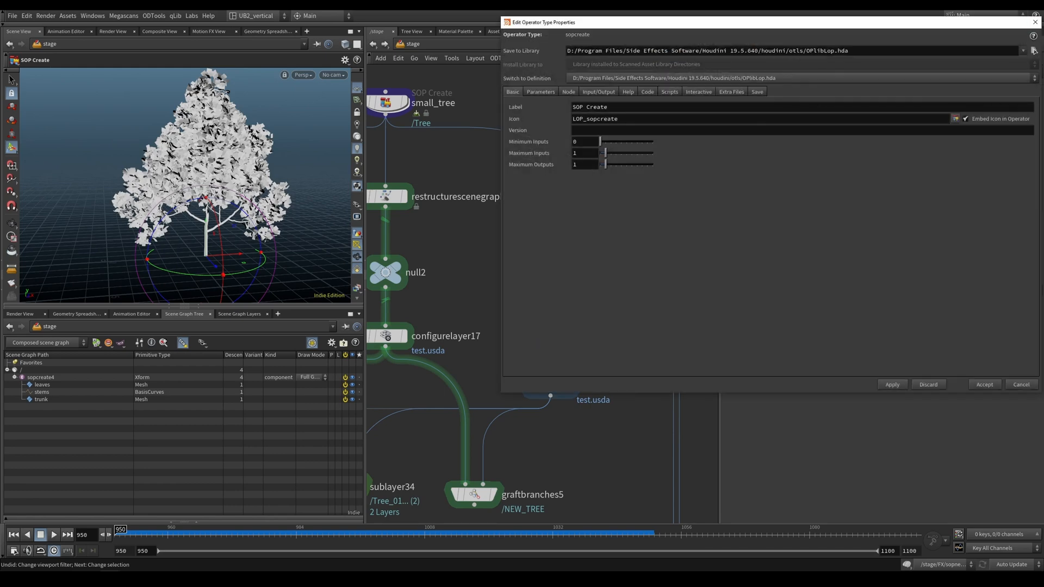
pyautogui.click(1026, 31)
# - Try adding a String parameter below name in sopcreate4's parameter interface, then remove it and cancel the edit
pyautogui.click(985, 59)
pyautogui.click(913, 70)
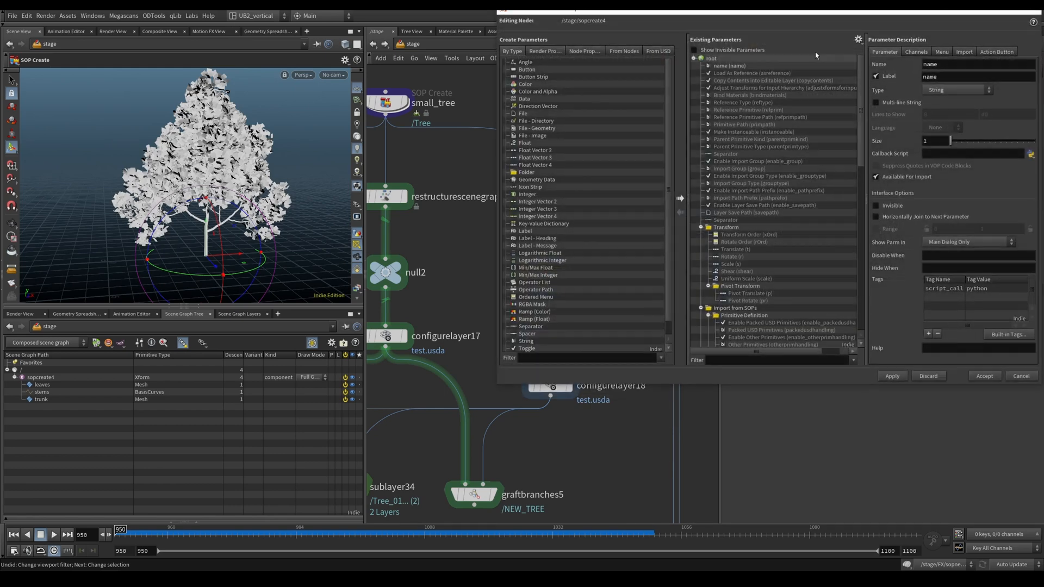
pyautogui.moveTo(612, 67); pyautogui.dragTo(392, 94)
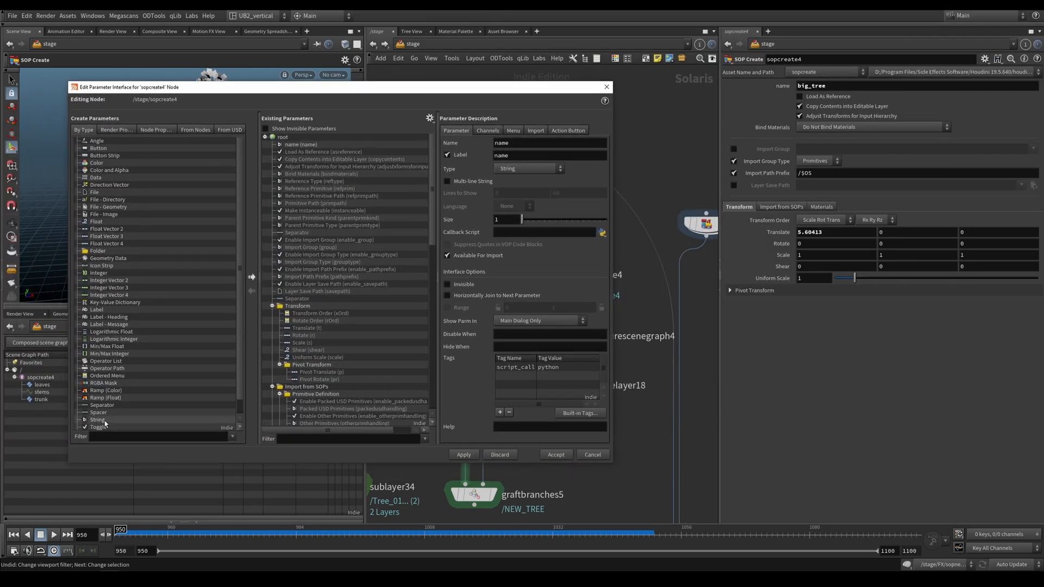
pyautogui.moveTo(105, 424); pyautogui.dragTo(309, 161)
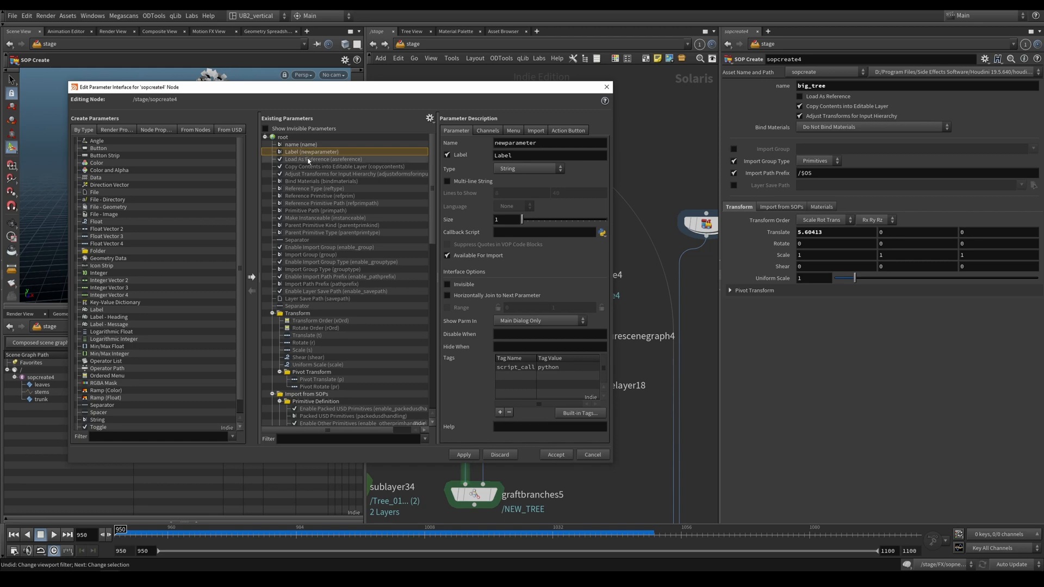
pyautogui.click(326, 145)
pyautogui.click(335, 152)
pyautogui.press('Delete')
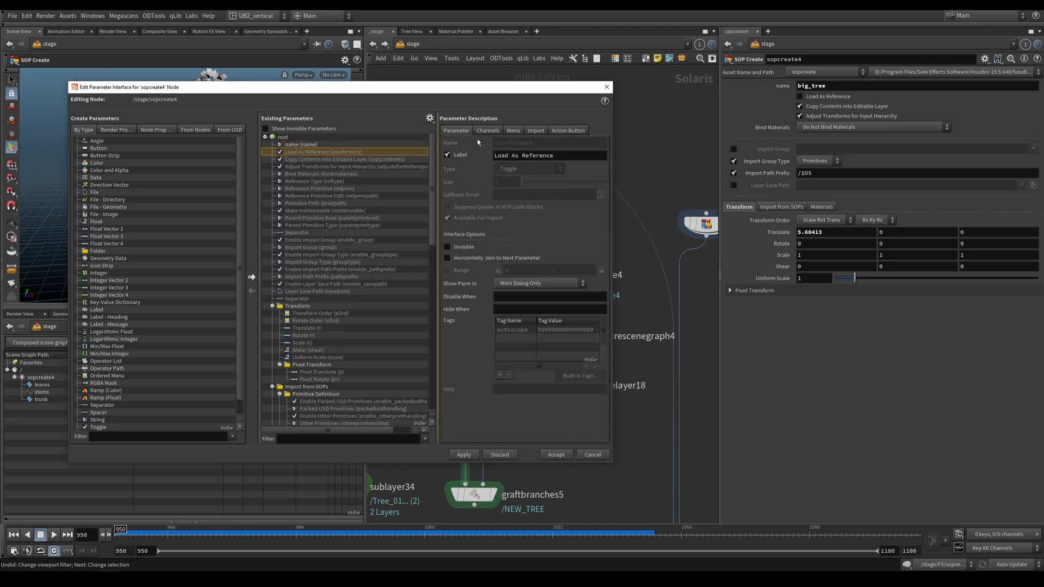
pyautogui.click(580, 455)
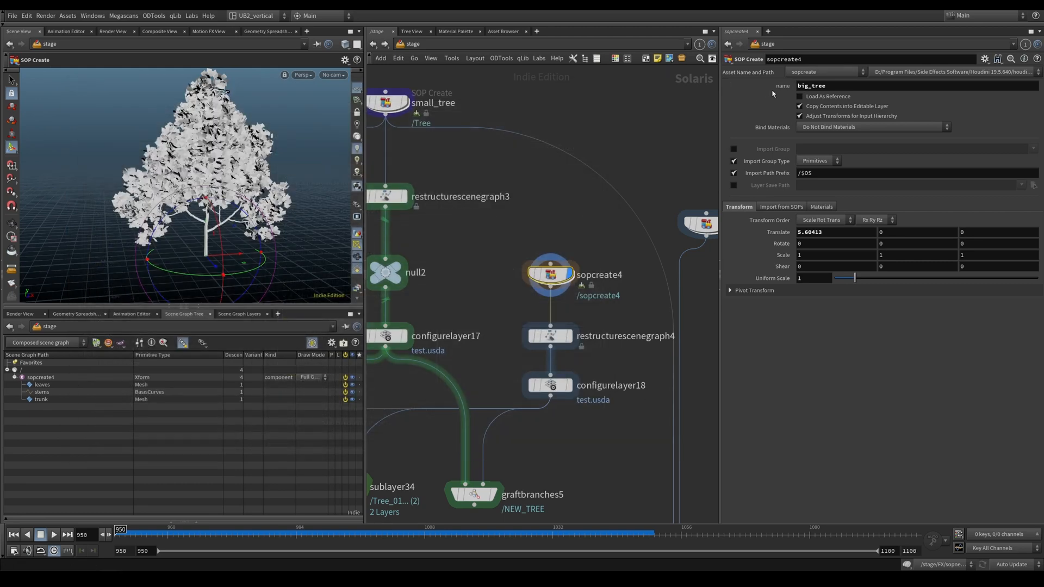
# - Copy sopcreate4's name parameter and paste it as a relative reference into Import Path Prefix
pyautogui.doubleClick(851, 85)
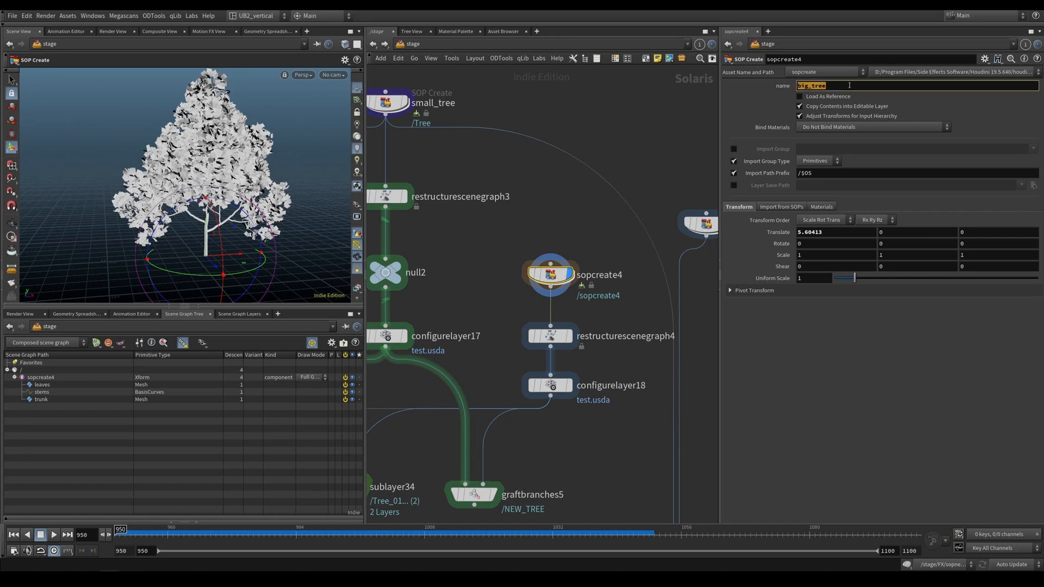
pyautogui.click(849, 85)
pyautogui.rightClick(805, 87)
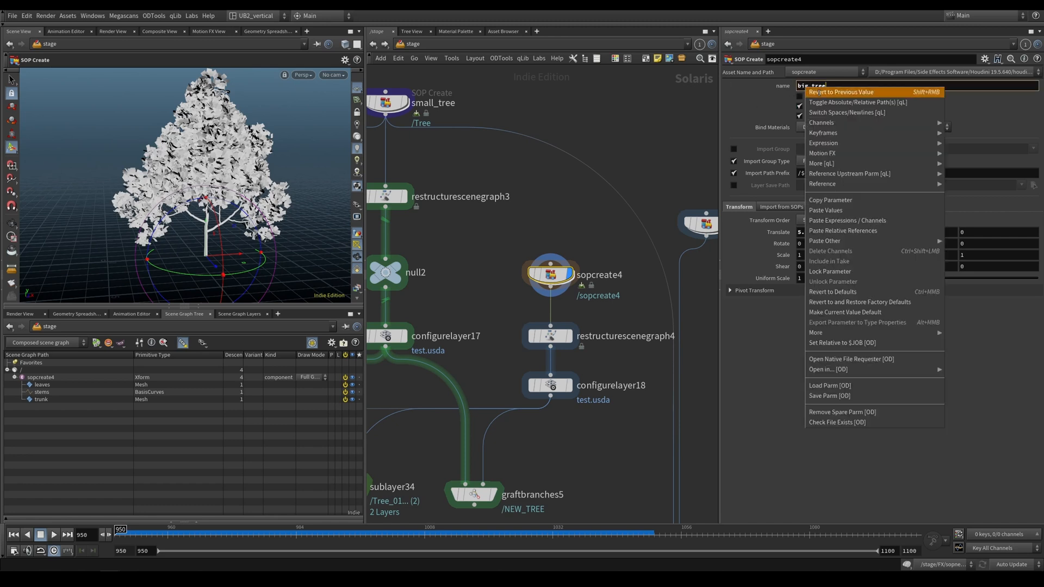
pyautogui.click(854, 200)
pyautogui.rightClick(821, 172)
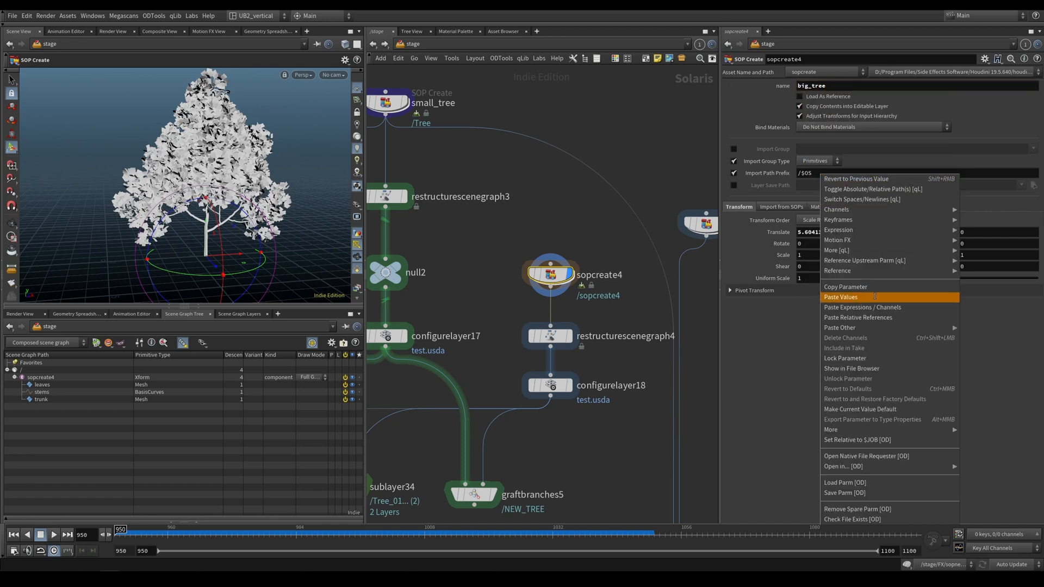
pyautogui.click(848, 314)
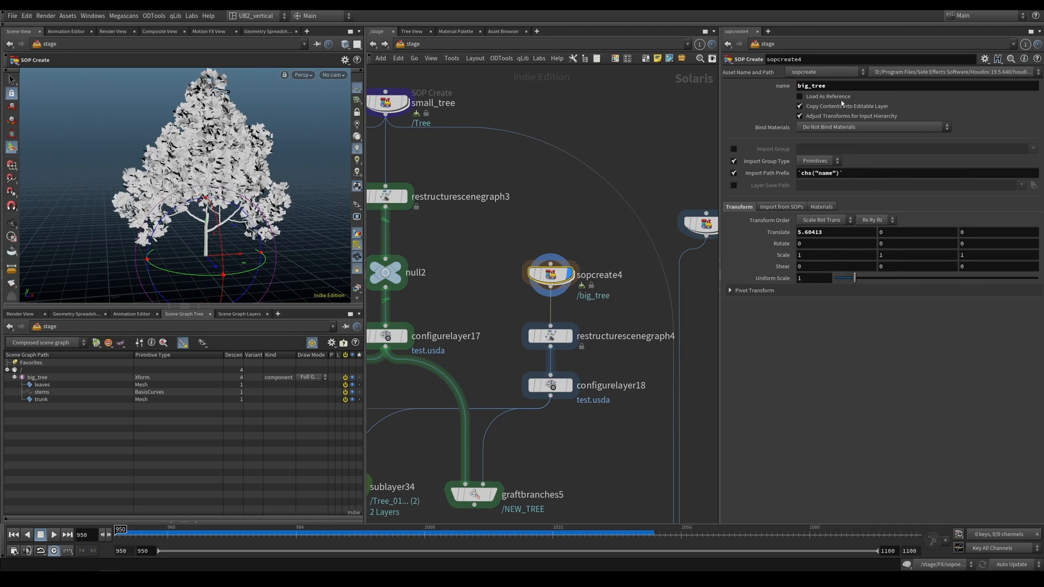
# - Copy the name parameter of sopcreate4 once more
pyautogui.moveTo(837, 87); pyautogui.dragTo(800, 100)
pyautogui.click(649, 112)
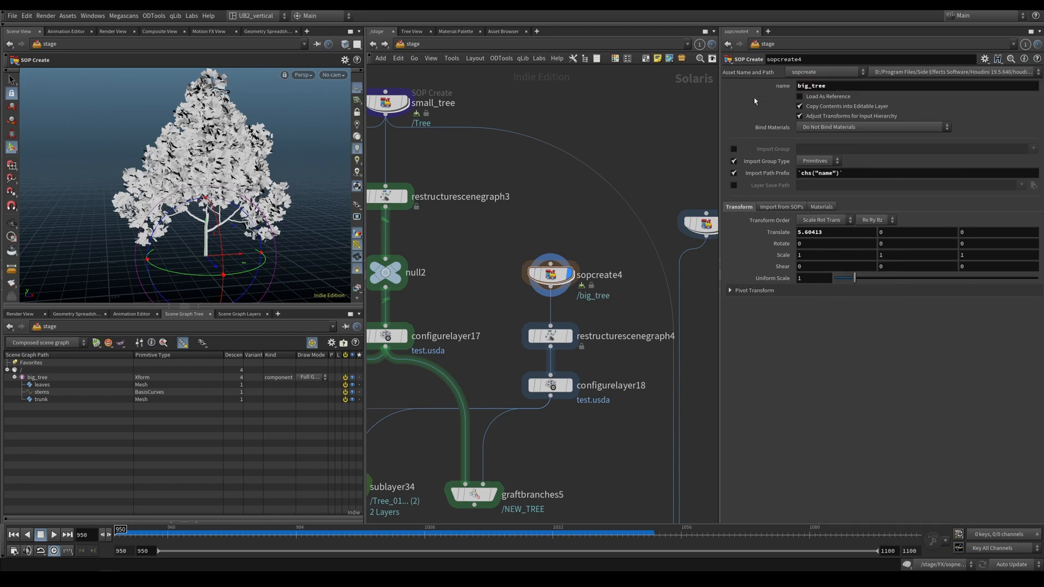
pyautogui.rightClick(815, 87)
pyautogui.click(858, 202)
# - Select small_tree and copy its Import Path Prefix parameter
pyautogui.moveTo(544, 163); pyautogui.dragTo(601, 193, button='middle')
pyautogui.click(443, 133)
pyautogui.rightClick(830, 161)
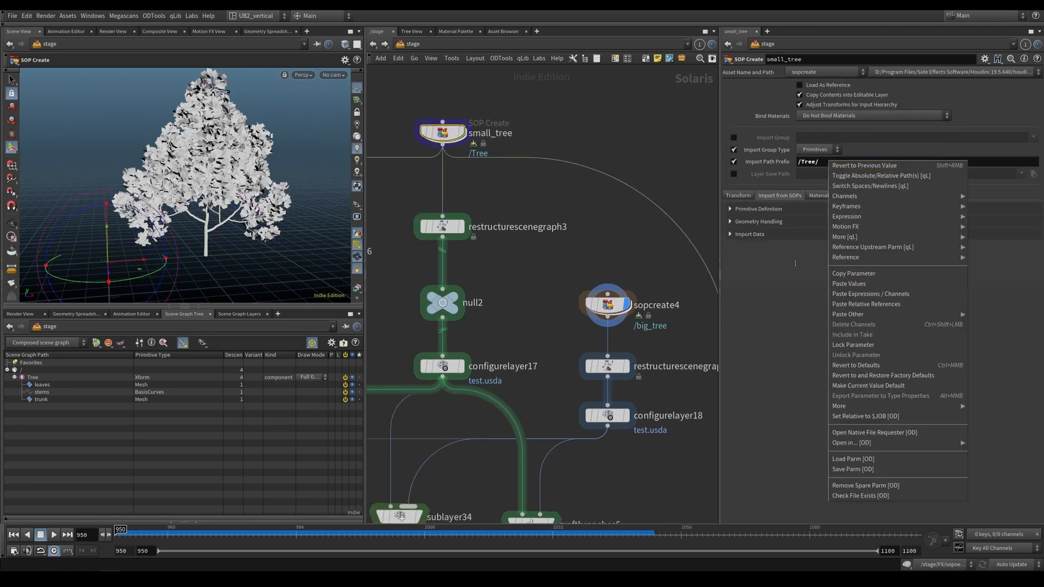
pyautogui.click(853, 273)
# - Add a Null node to the network in the empty area beside small_tree
pyautogui.moveTo(644, 158); pyautogui.dragTo(629, 173, button='middle')
pyautogui.press('Tab')
pyautogui.write('null')
pyautogui.press('Return')
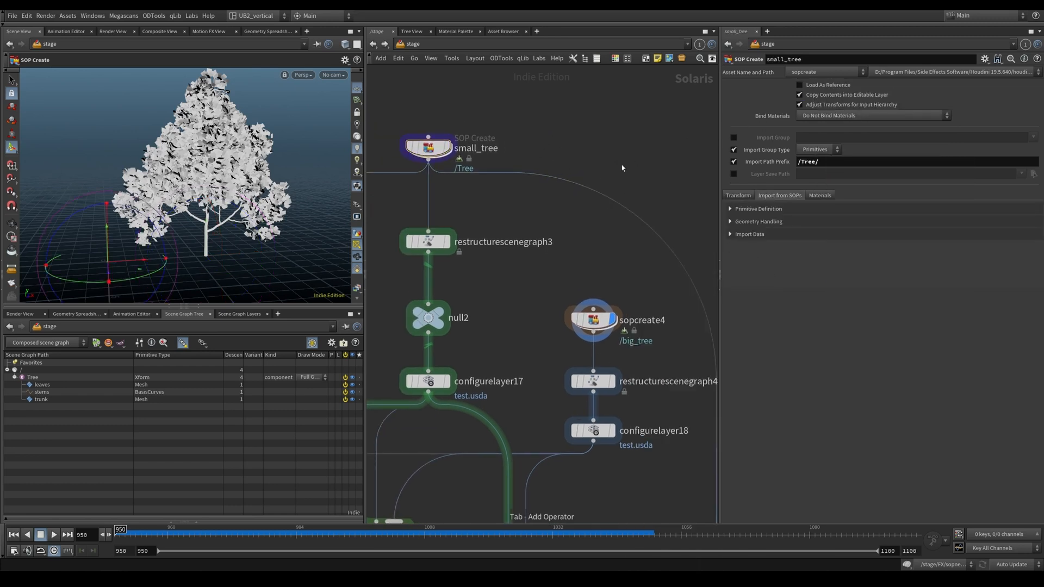
pyautogui.click(599, 167)
# - Open the new null's parameter interface for editing and add a String parameter under root
pyautogui.click(984, 58)
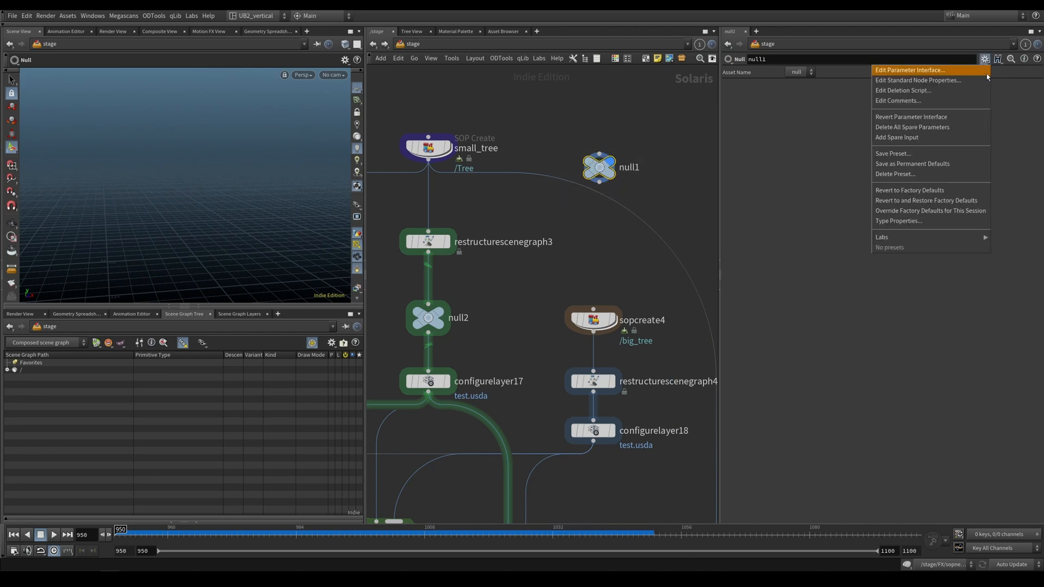
pyautogui.click(918, 70)
pyautogui.scroll(-1, 163, 326)
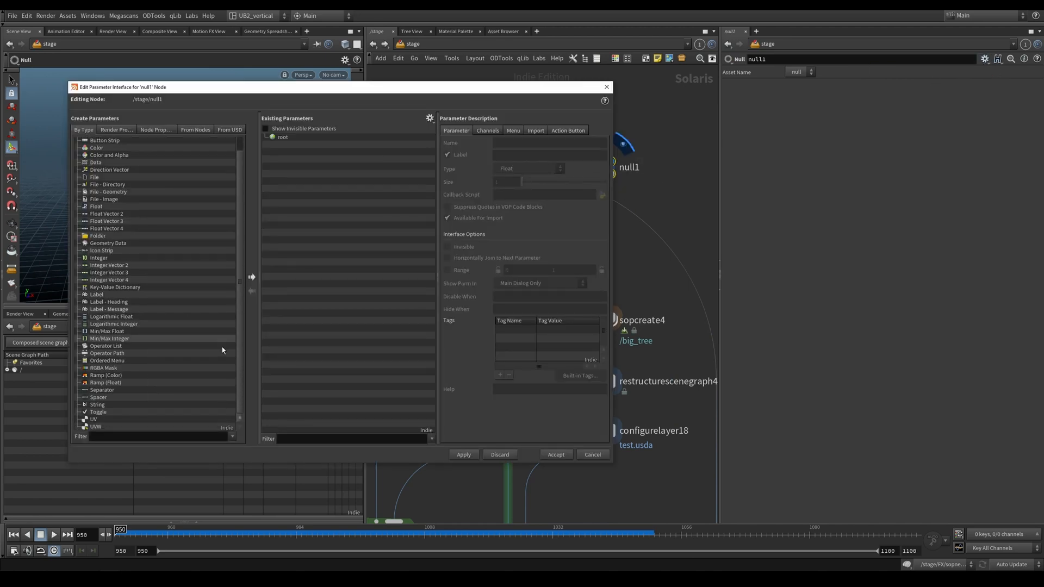
pyautogui.click(98, 405)
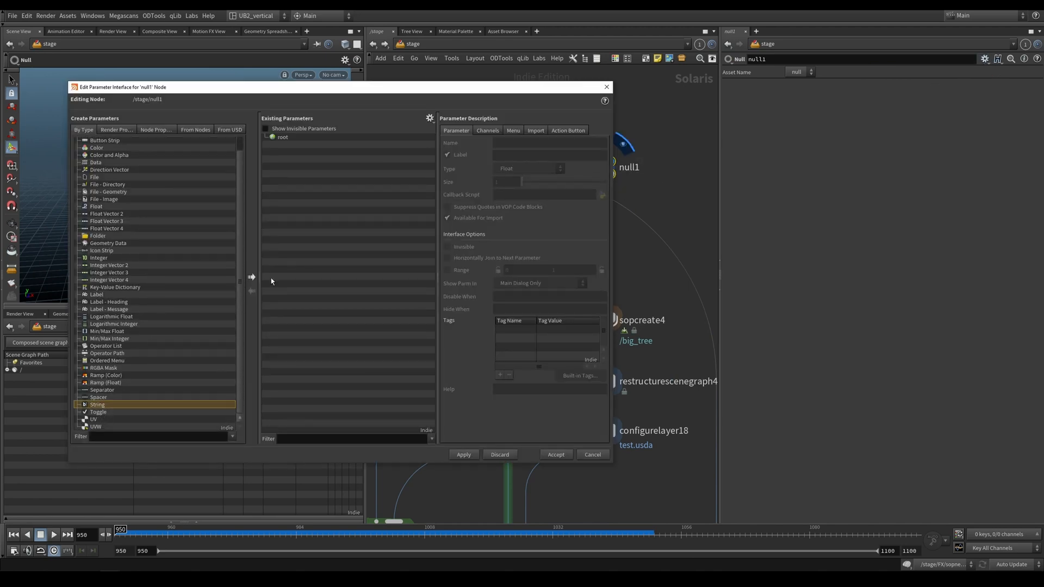
pyautogui.moveTo(327, 92); pyautogui.dragTo(316, 121)
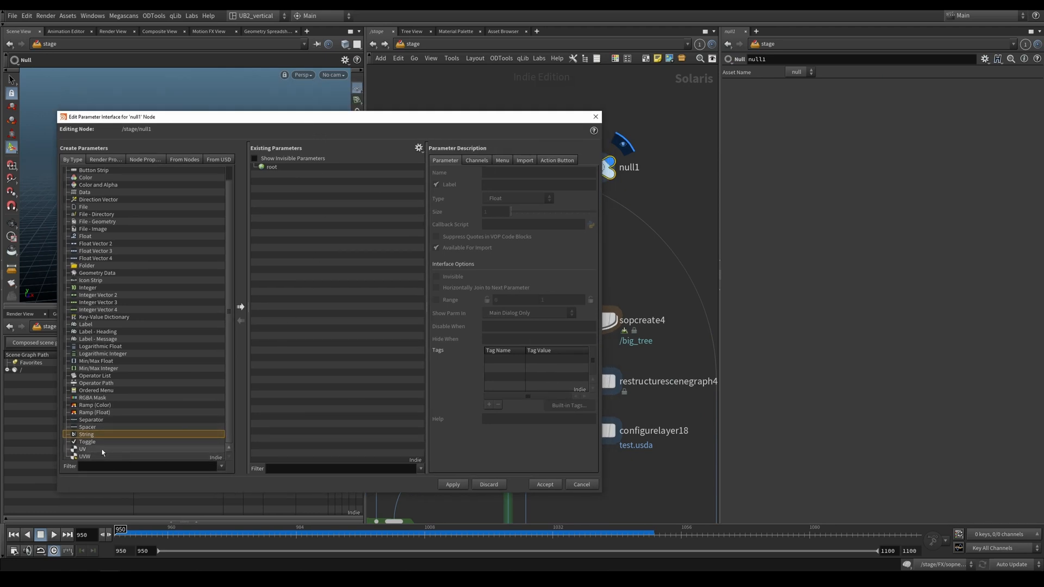
pyautogui.moveTo(93, 436); pyautogui.dragTo(292, 310)
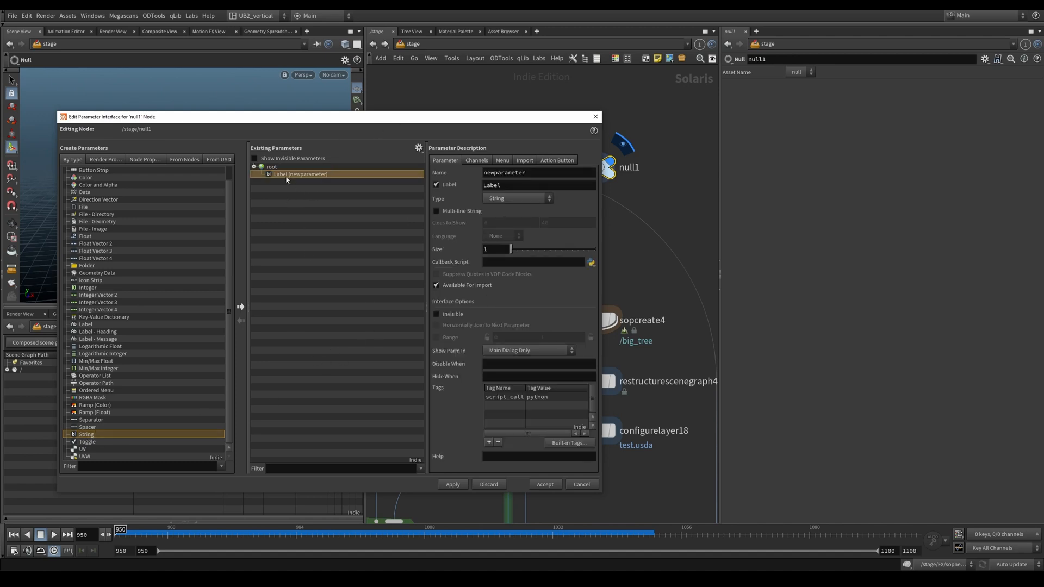
pyautogui.moveTo(456, 118); pyautogui.dragTo(452, 115)
pyautogui.moveTo(537, 170); pyautogui.dragTo(421, 185)
pyautogui.write('name')
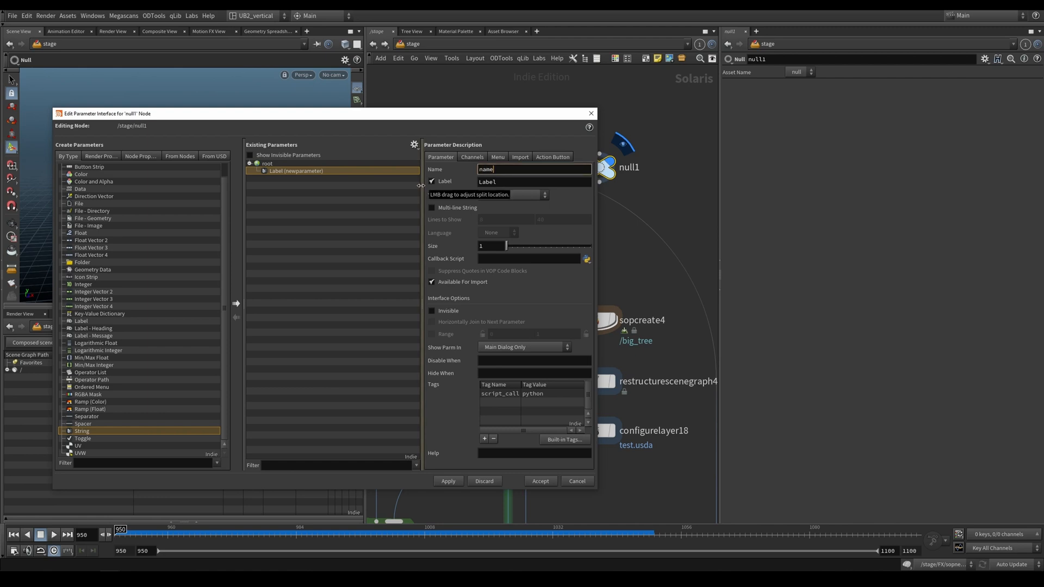
pyautogui.press('Return')
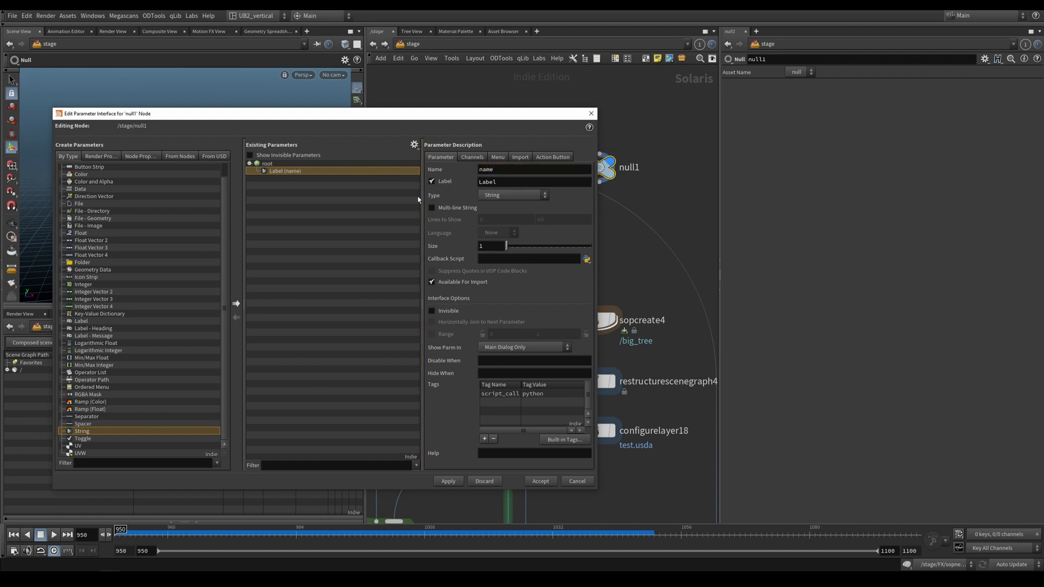
# - Set the String parameter's name to char and apply it to the null
pyautogui.click(486, 169)
pyautogui.write('cahr')
pyautogui.press('BackSpace')
pyautogui.press('BackSpace')
pyautogui.press('BackSpace')
pyautogui.write('har')
pyautogui.press('Return')
pyautogui.click(451, 483)
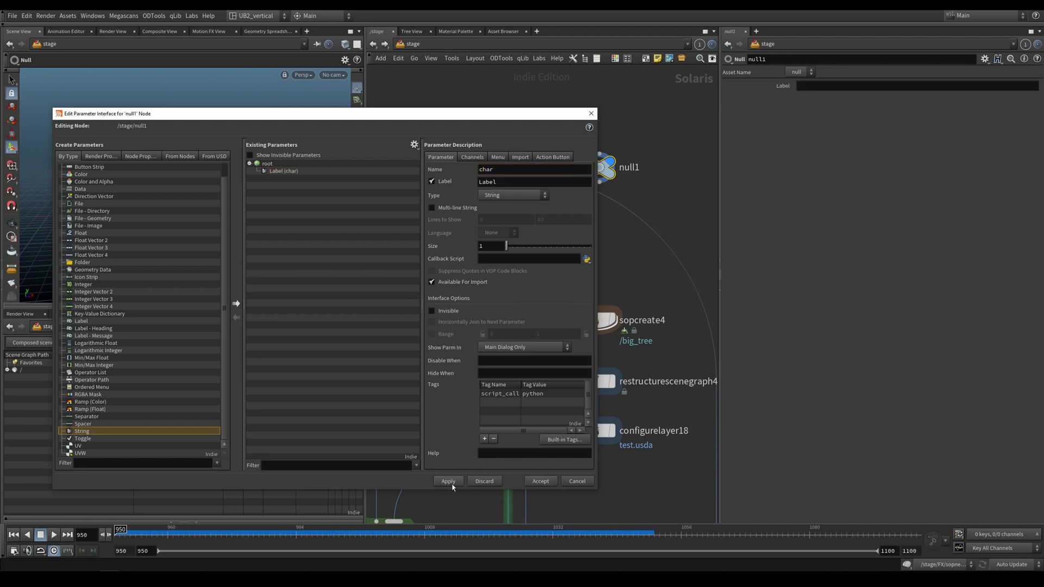
# - Label the char parameter CHAR, apply the change and close the parameter interface editor
pyautogui.press('Tab')
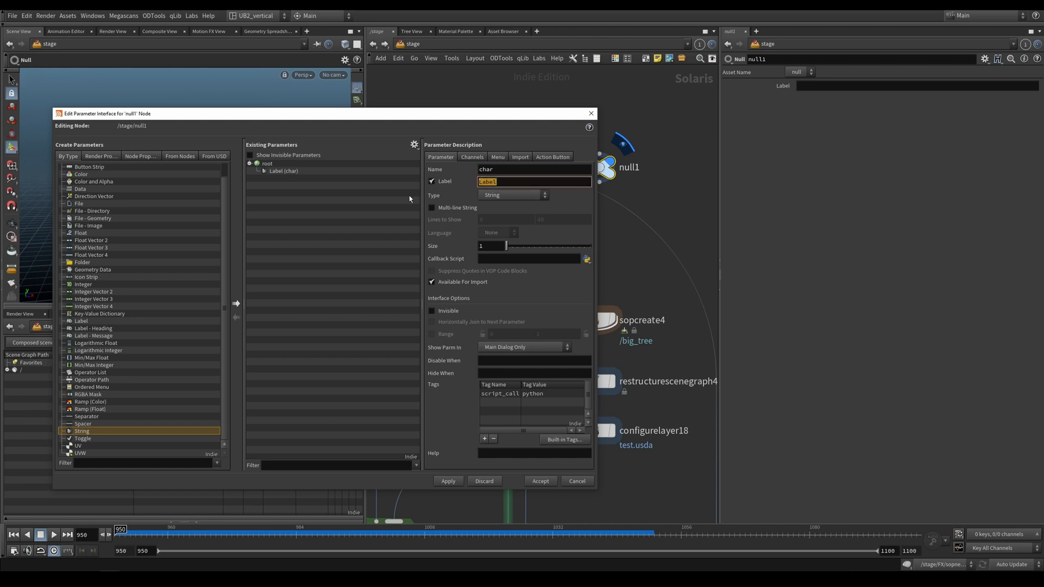
pyautogui.write('CHAR')
pyautogui.click(455, 484)
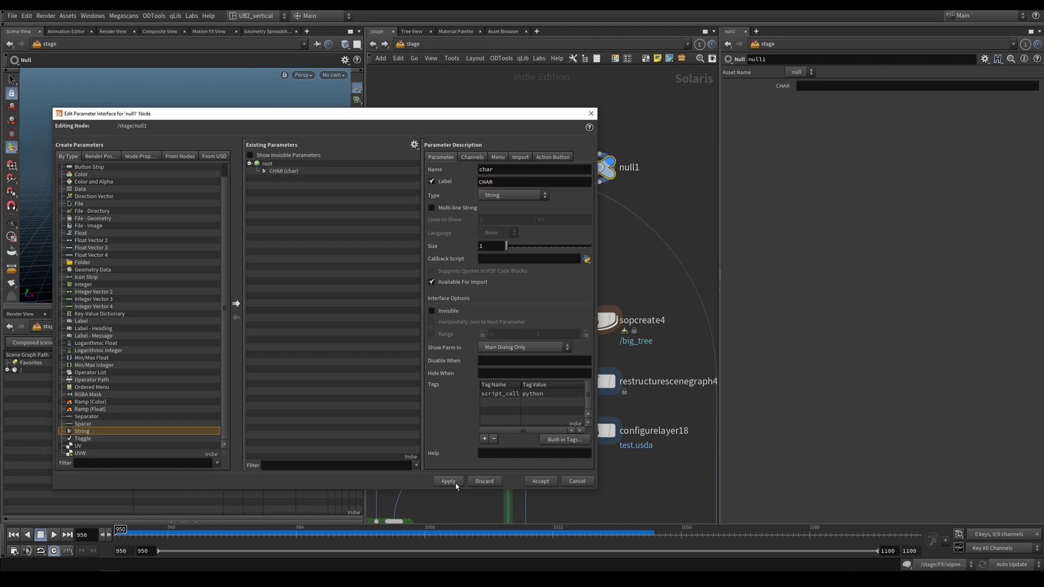
pyautogui.click(820, 87)
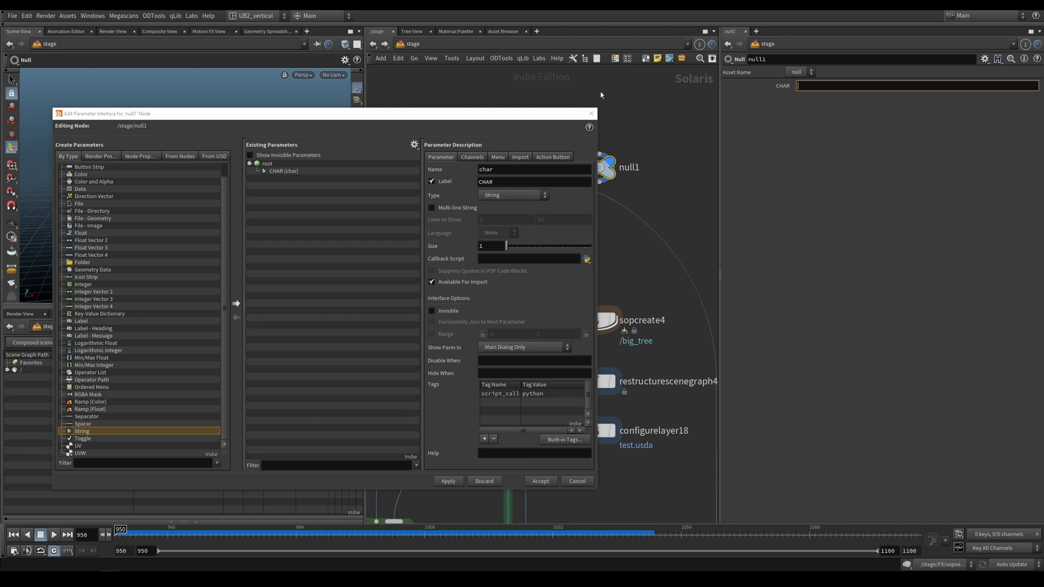
pyautogui.click(591, 113)
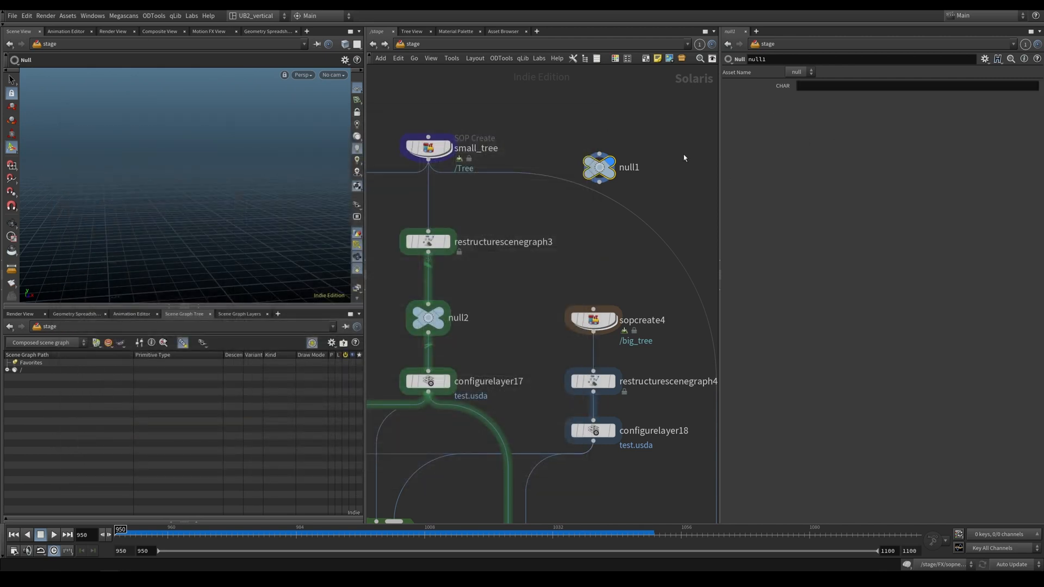
# - Set null1's CHAR parameter to CHAR/body/nose
pyautogui.moveTo(684, 157); pyautogui.dragTo(627, 156, button='middle')
pyautogui.click(548, 312)
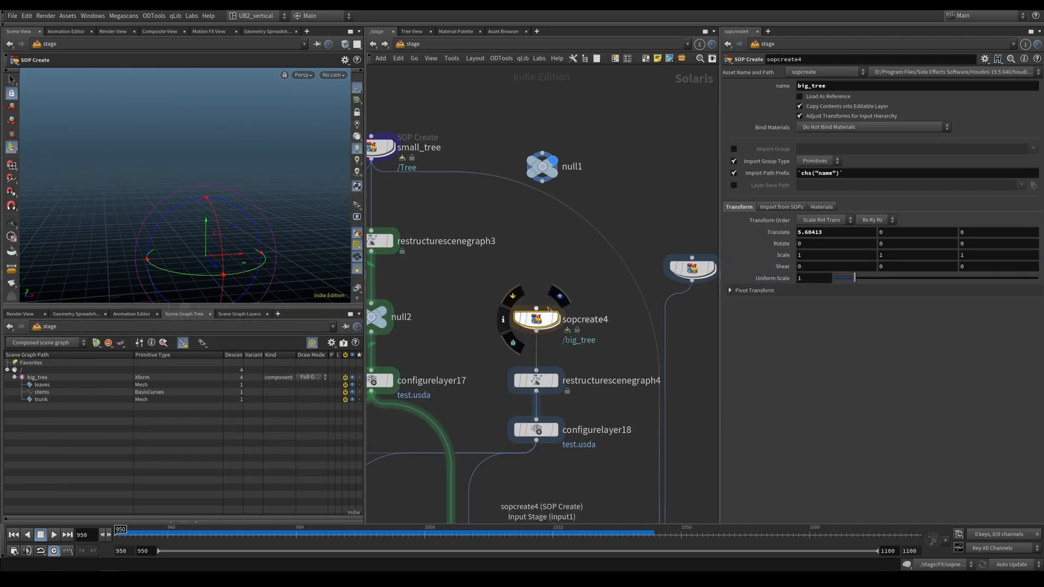
pyautogui.click(542, 166)
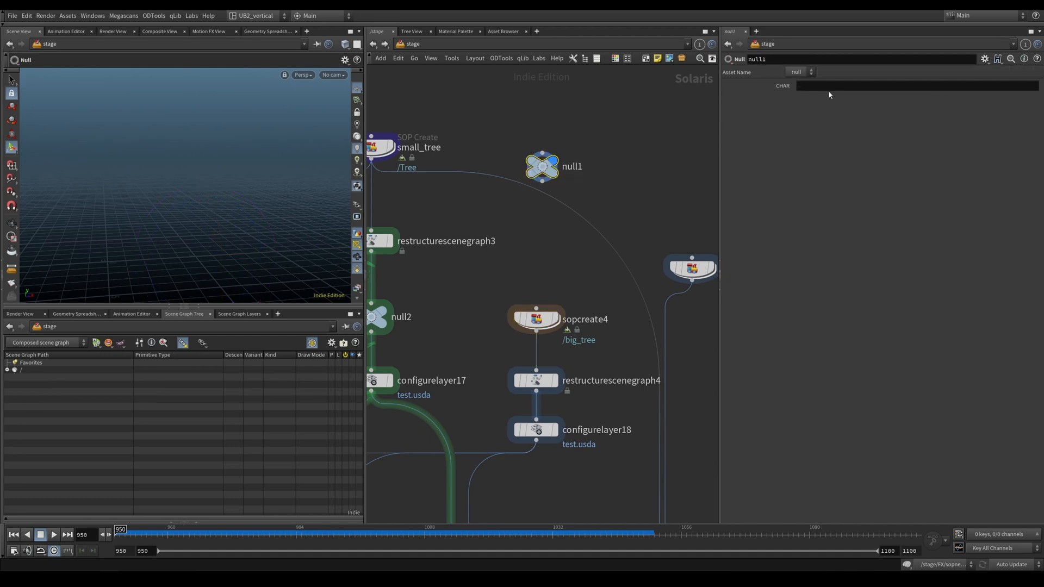
pyautogui.click(837, 86)
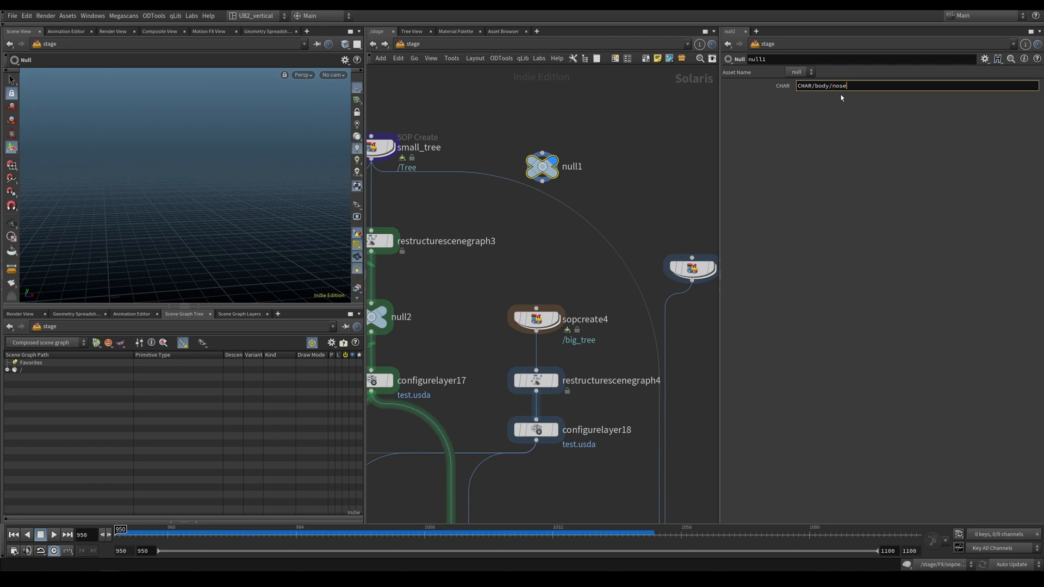
pyautogui.press('Return')
# - Copy null1's CHAR parameter and paste it as a relative reference into sopcreate4's Import Path Prefix
pyautogui.rightClick(835, 86)
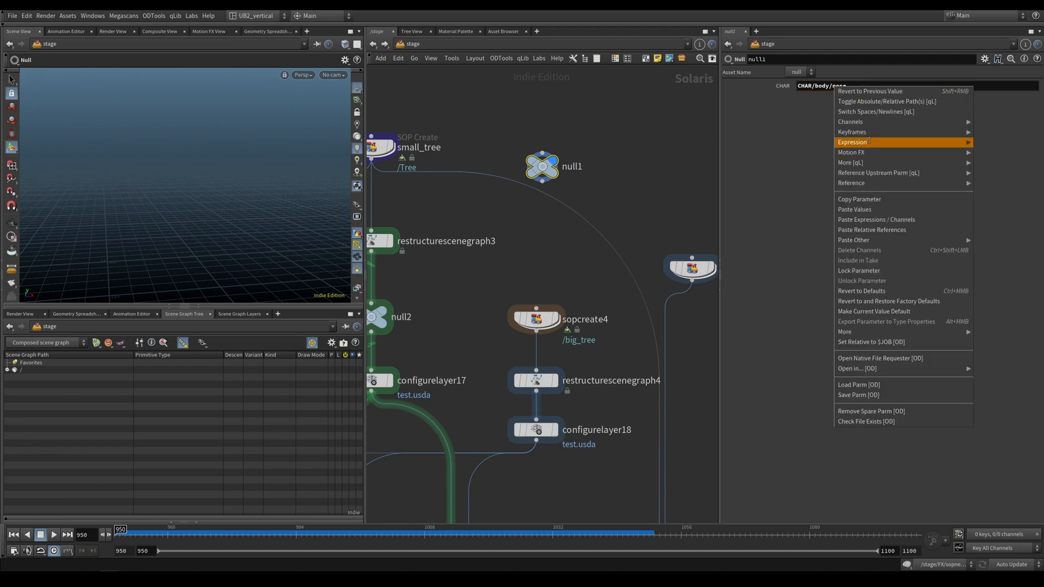
pyautogui.click(874, 200)
pyautogui.click(539, 320)
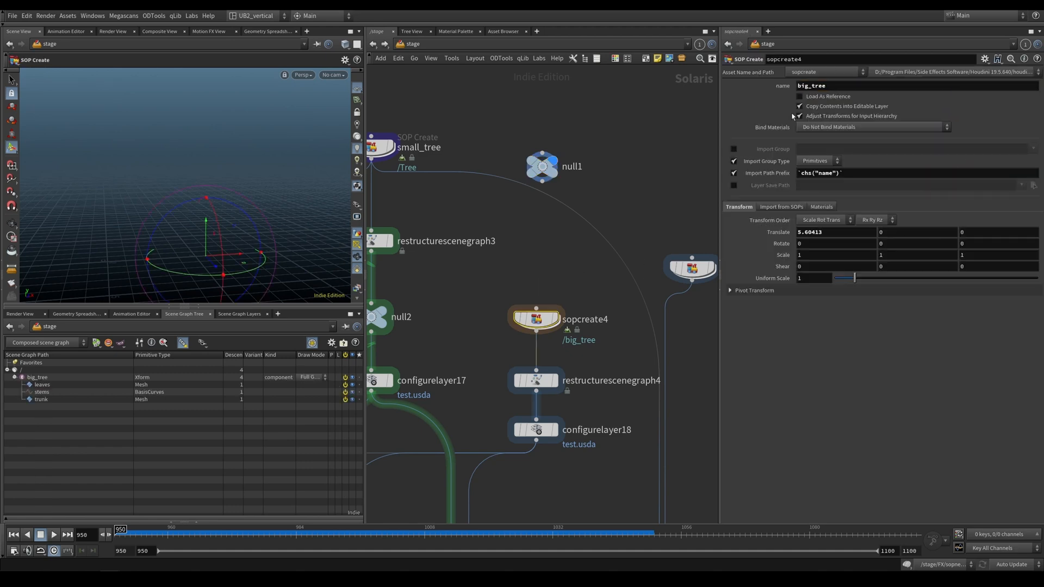
pyautogui.rightClick(836, 173)
pyautogui.click(859, 308)
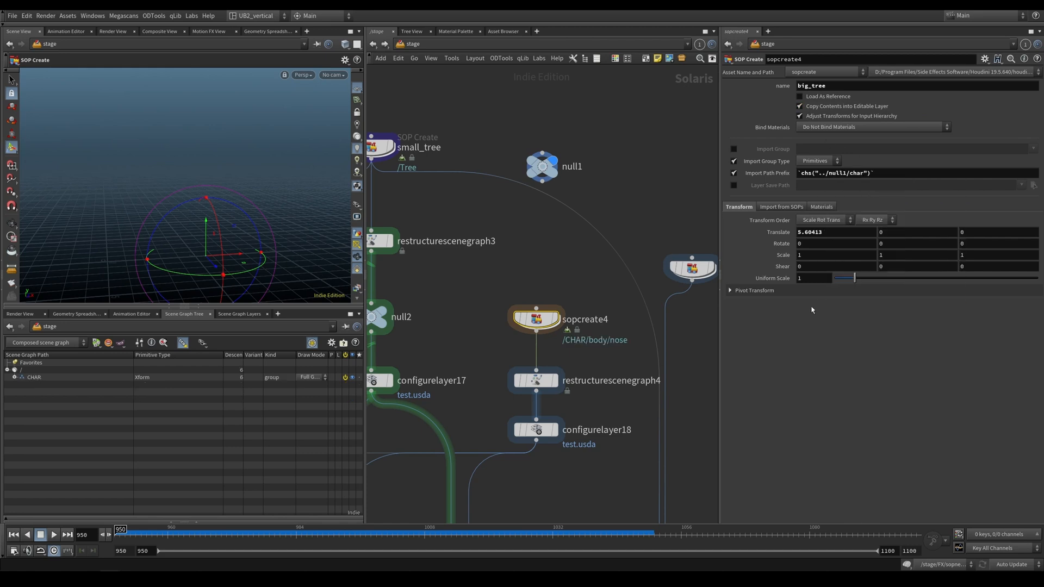
# - Expand CHAR, body and nose in the scene graph tree, and check null1's CHAR path against that hierarchy
pyautogui.click(15, 377)
pyautogui.click(22, 385)
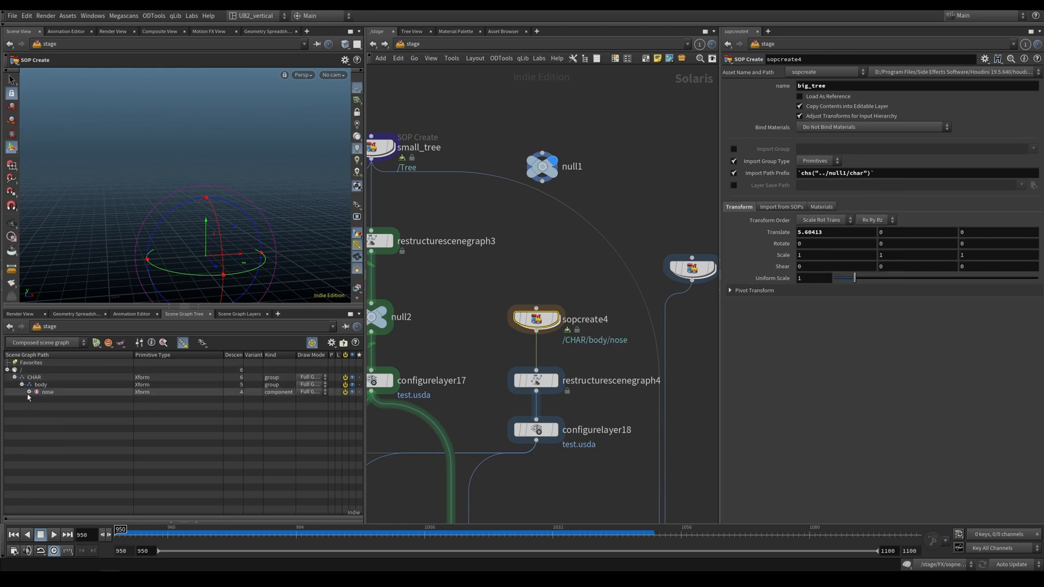
pyautogui.click(29, 392)
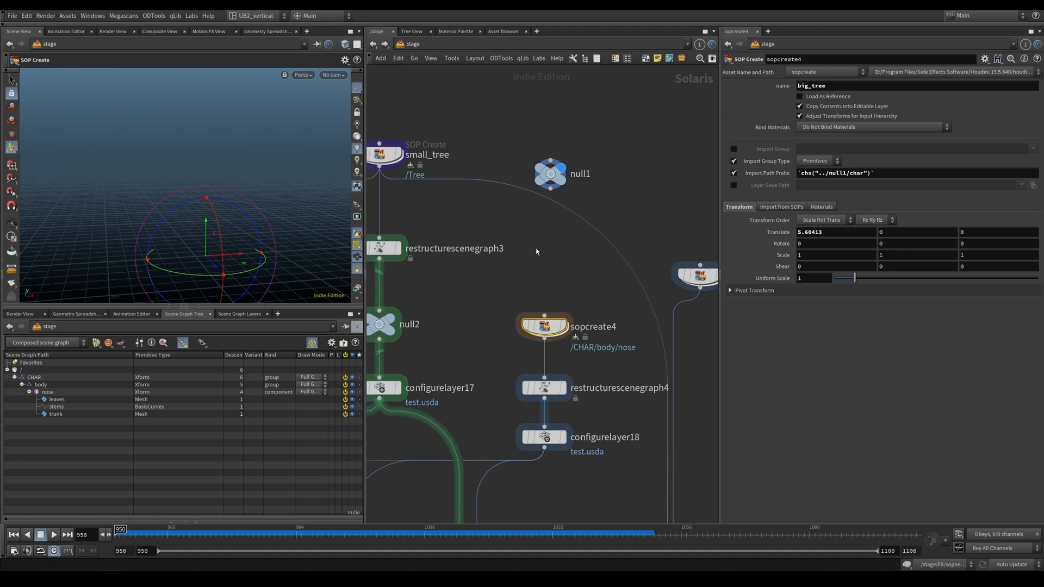
pyautogui.click(550, 174)
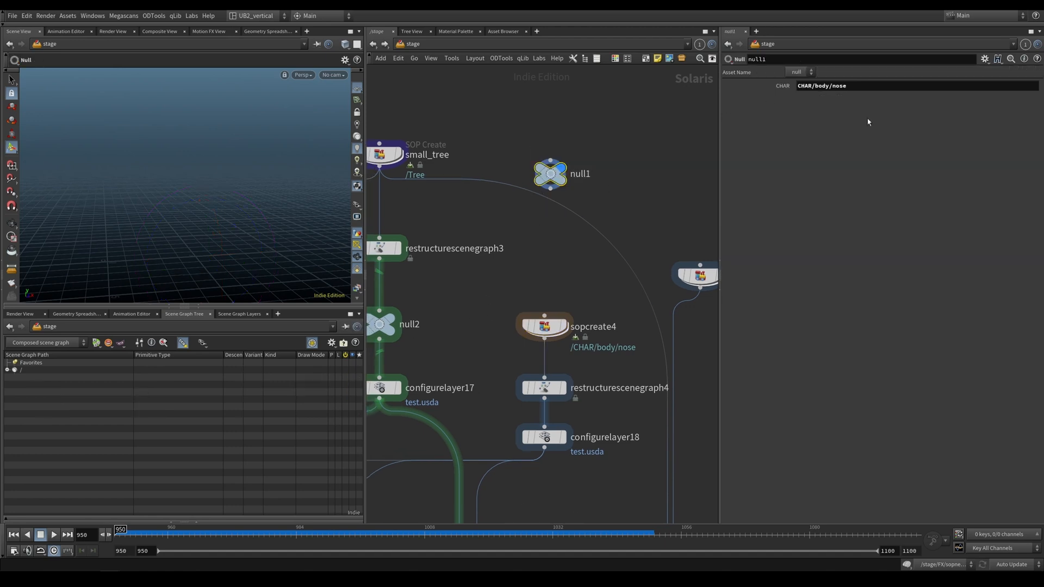
pyautogui.moveTo(634, 136)
pyautogui.mouseDown()
pyautogui.moveTo(540, 170)
pyautogui.moveTo(549, 154)
pyautogui.mouseUp()
# - Replace sopcreate4's Import Path Prefix with a relative reference to its own name parameter
pyautogui.moveTo(589, 280); pyautogui.dragTo(535, 335)
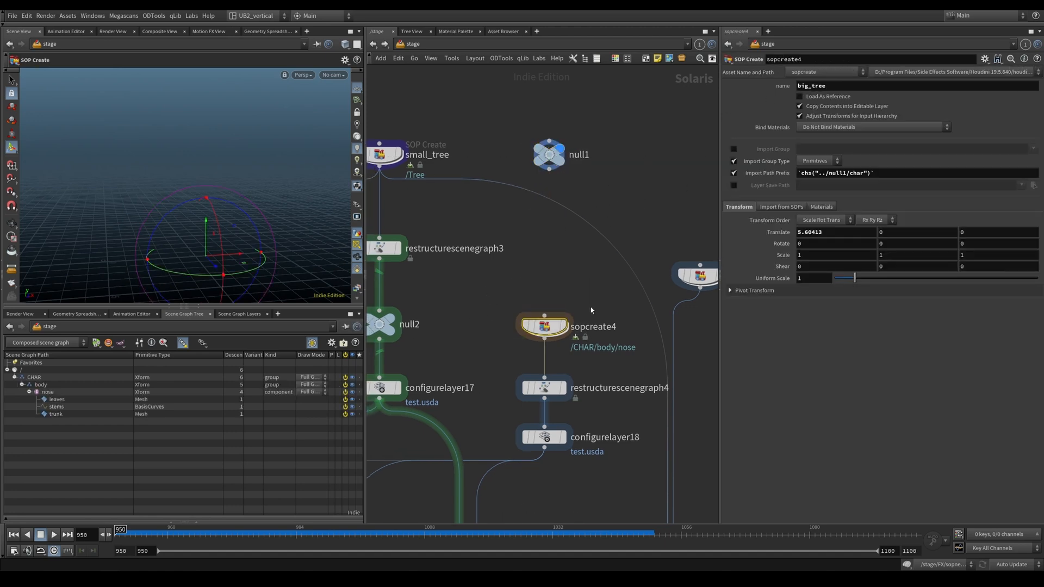
pyautogui.rightClick(826, 86)
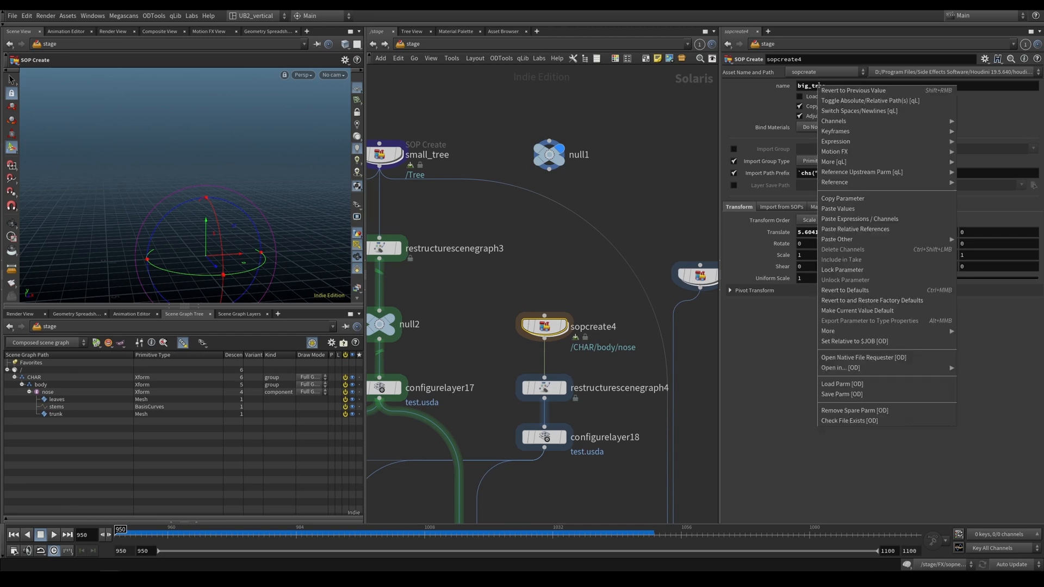
pyautogui.click(851, 199)
pyautogui.rightClick(829, 173)
pyautogui.click(865, 317)
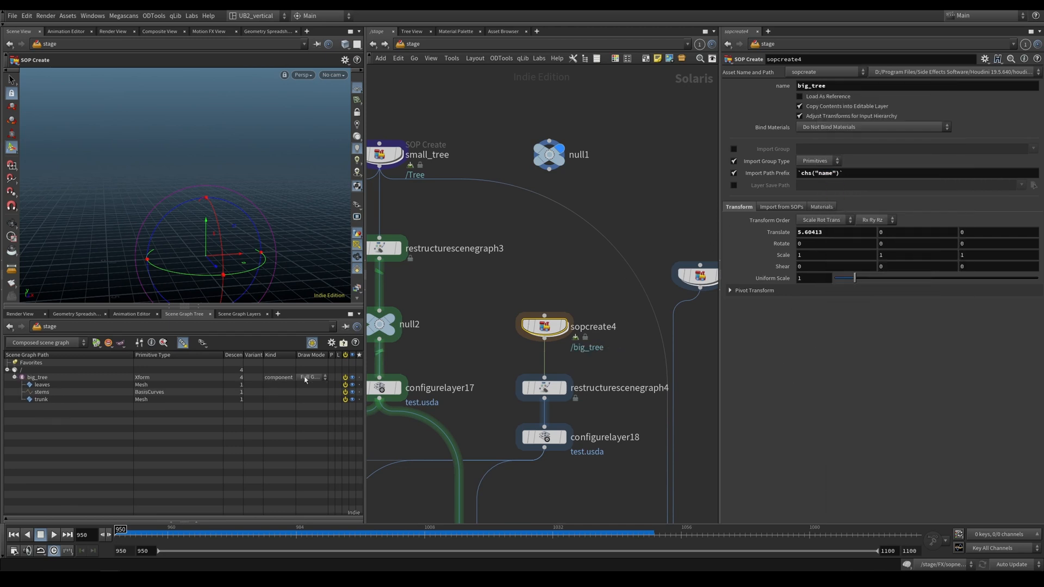
# - Select restructurescenegraph4 and display its output to examine how big_tree is reparented under /Tree_02
pyautogui.moveTo(494, 358); pyautogui.dragTo(501, 293, button='middle')
pyautogui.moveTo(515, 342); pyautogui.dragTo(598, 312)
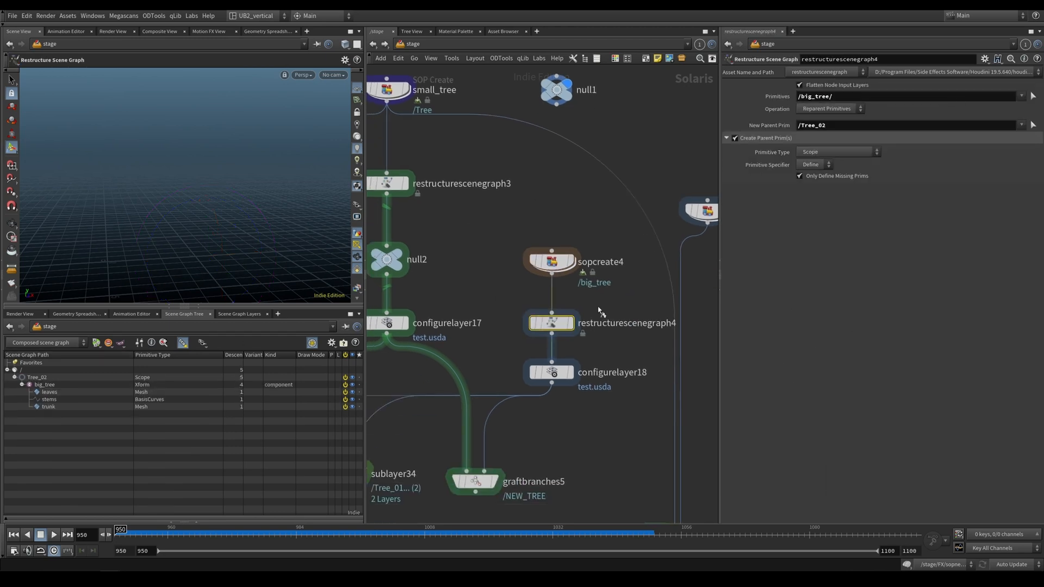
pyautogui.click(570, 324)
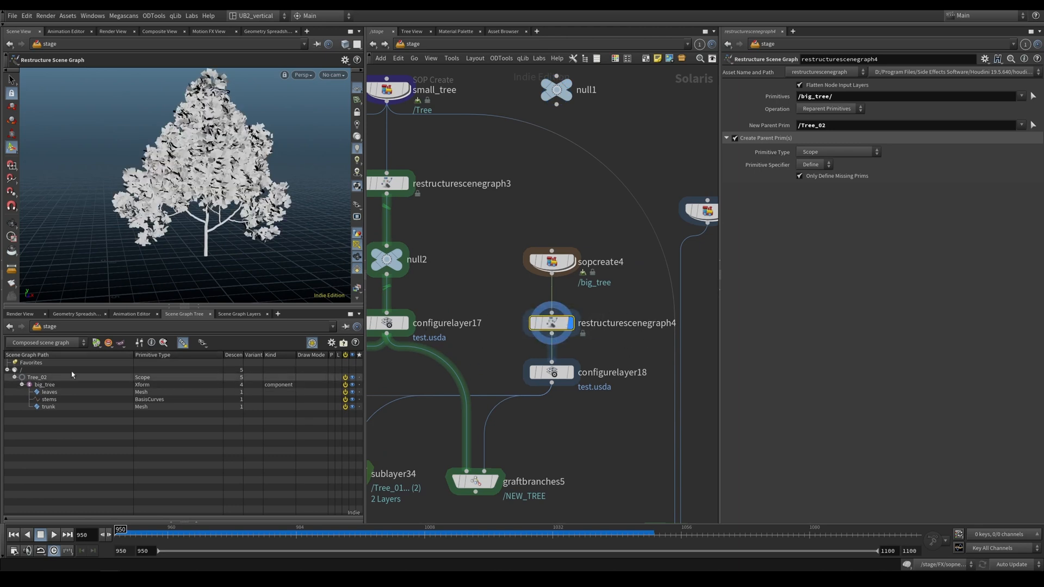
# - Display sublayer34 to examine the two tree layers combined in the scene graph
pyautogui.moveTo(506, 314)
pyautogui.mouseDown(button='middle')
pyautogui.moveTo(553, 294)
pyautogui.moveTo(524, 278)
pyautogui.moveTo(516, 322)
pyautogui.mouseUp(button='middle')
pyautogui.click(545, 290)
pyautogui.moveTo(547, 370); pyautogui.dragTo(565, 280, button='middle')
pyautogui.click(590, 332)
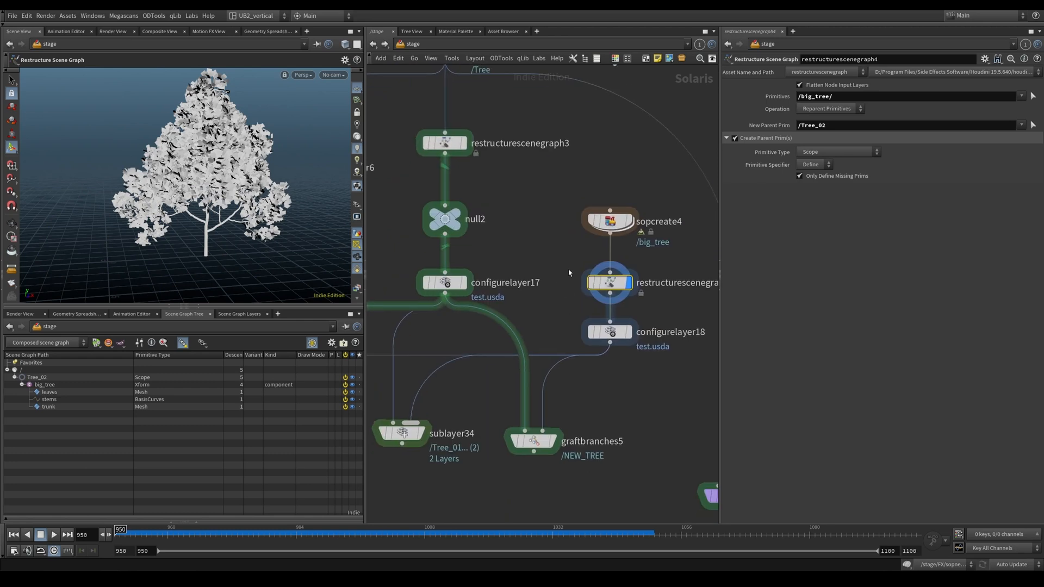
pyautogui.moveTo(546, 320); pyautogui.dragTo(575, 313, button='middle')
pyautogui.click(435, 426)
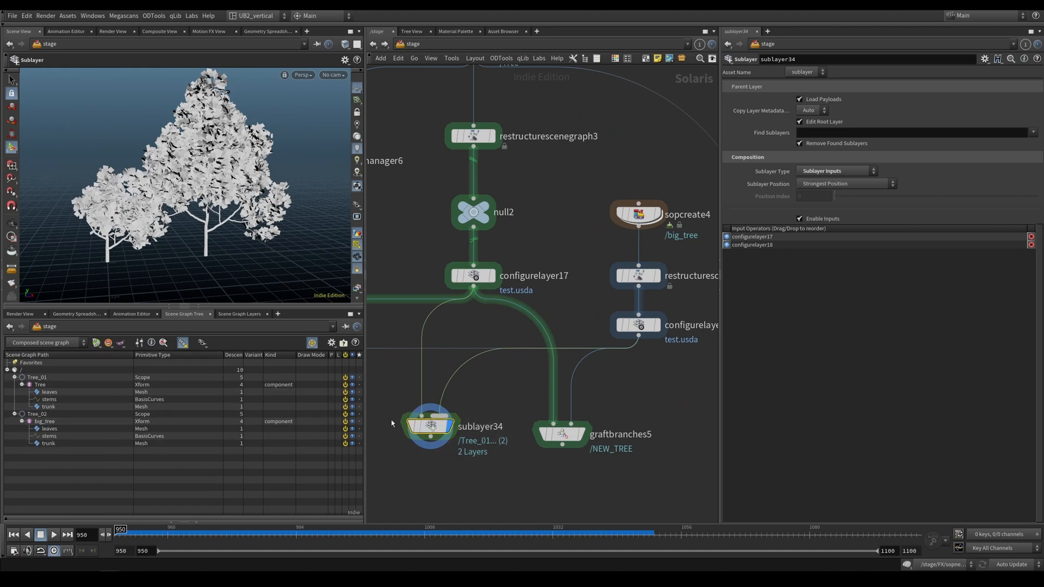
# - Locate the CHAR network box in the shot setup and select the ORION_ANIM_ref2 reference node
pyautogui.scroll(-10, 430, 429)
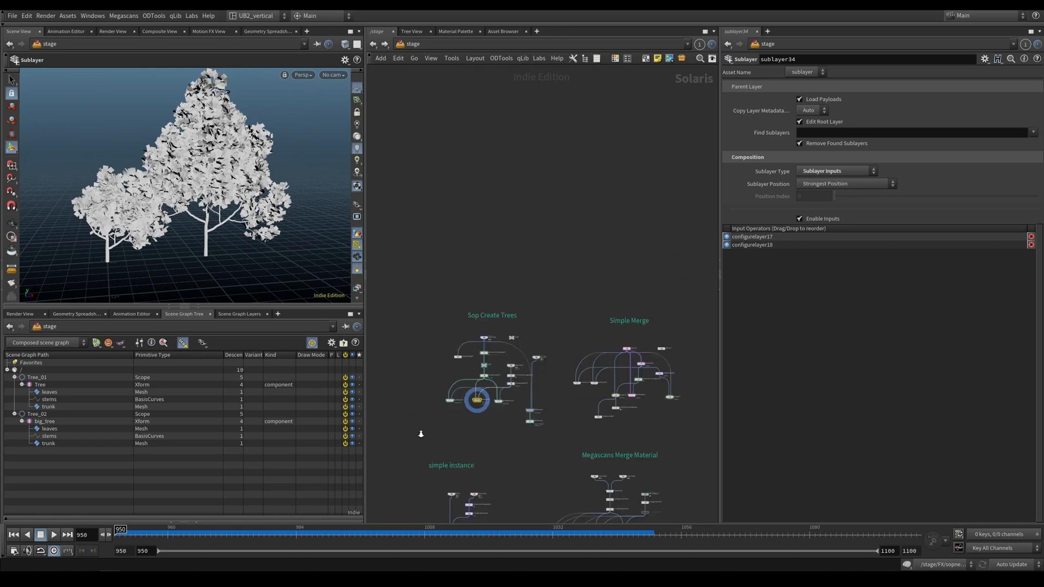
pyautogui.moveTo(478, 179); pyautogui.dragTo(519, 363, button='middle')
pyautogui.scroll(6, 599, 326)
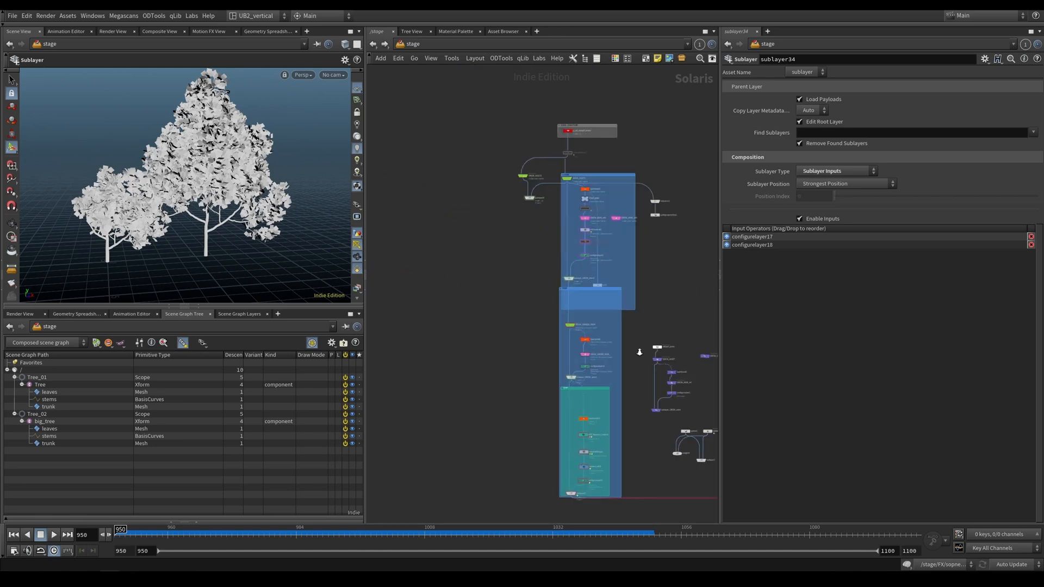
pyautogui.scroll(2, 487, 299)
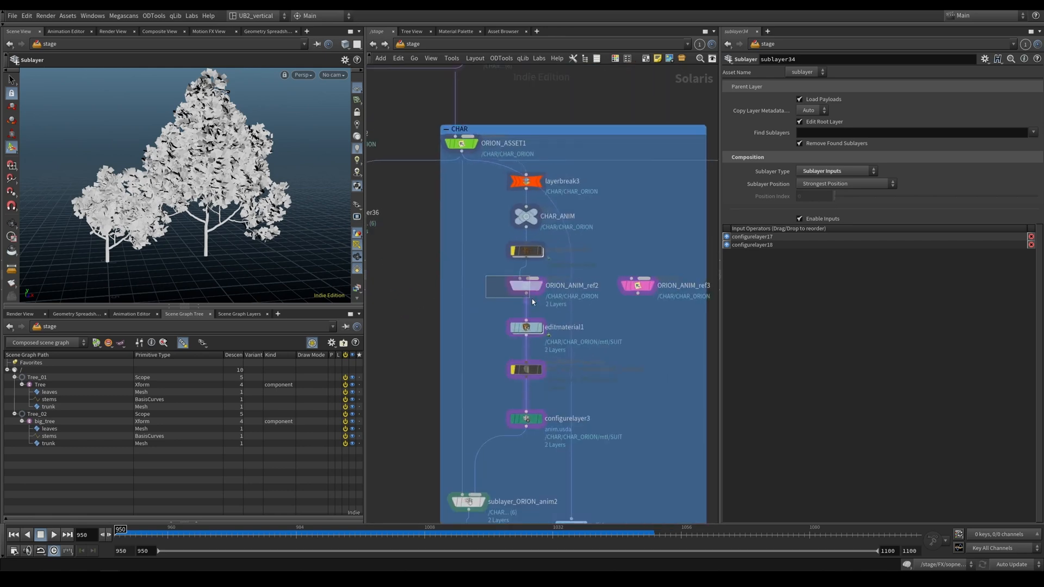
pyautogui.click(526, 286)
# - Expand CHAR_ORION and its mtl scope in the scene graph tree to examine the asset's hierarchy
pyautogui.click(22, 385)
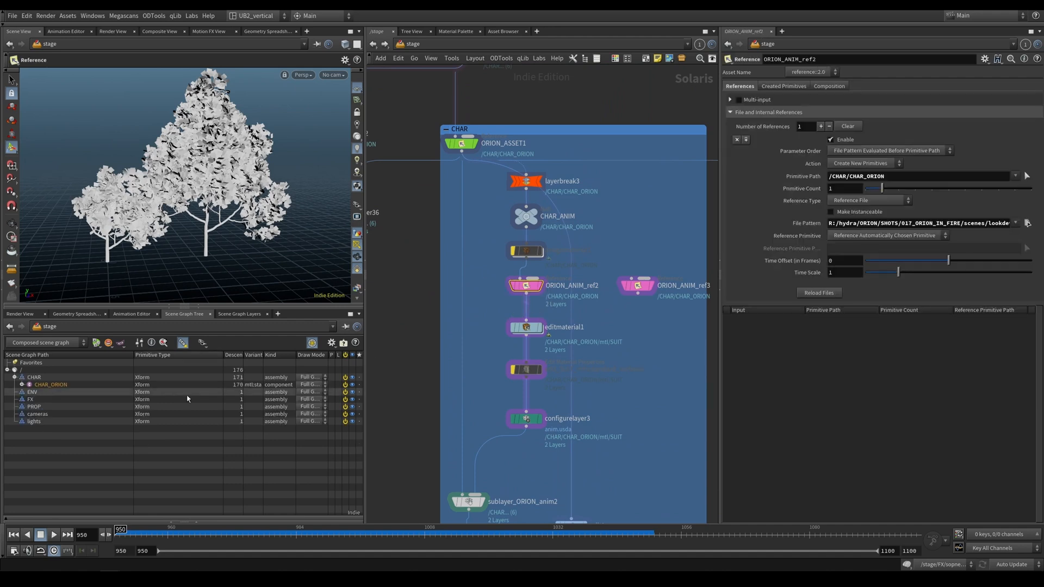
pyautogui.click(31, 399)
pyautogui.click(28, 400)
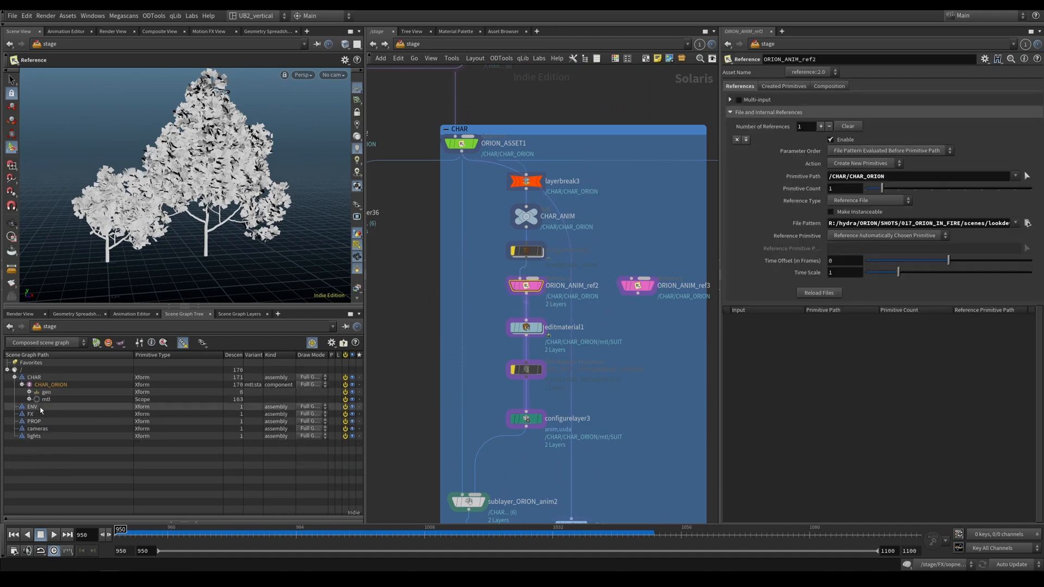
pyautogui.click(29, 400)
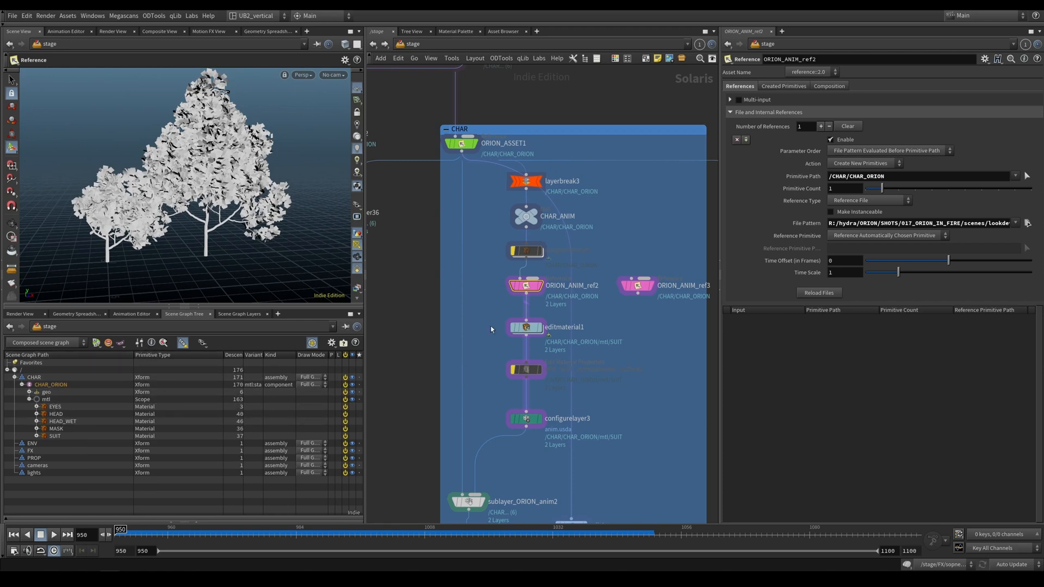
# - Return to the tree setup in the stage network and select sublayer34 to examine its scene graph
pyautogui.moveTo(480, 346); pyautogui.dragTo(592, 345, button='middle')
pyautogui.moveTo(592, 344); pyautogui.dragTo(391, 365, button='right')
pyautogui.moveTo(376, 362); pyautogui.dragTo(457, 351, button='middle')
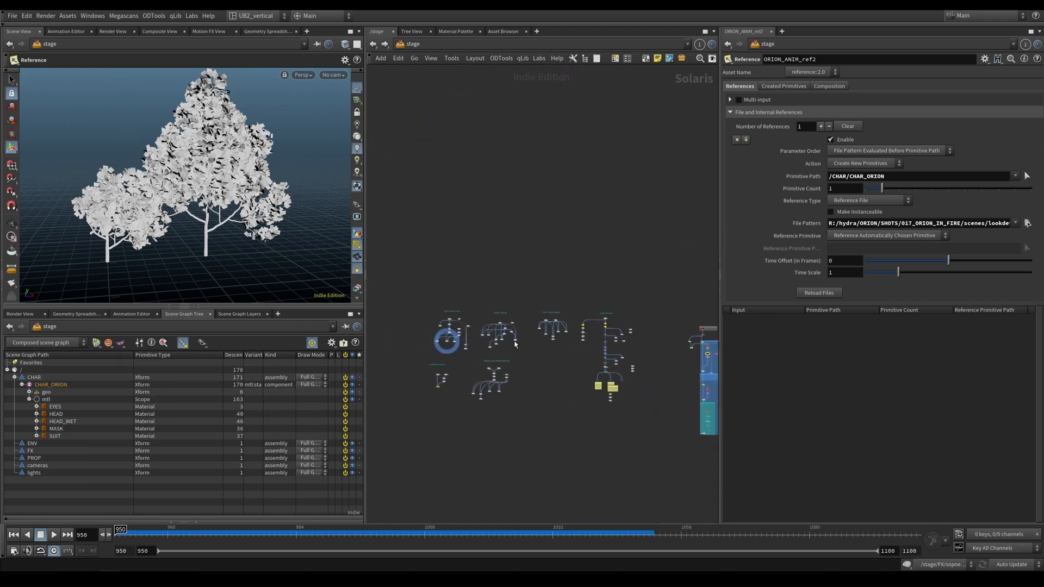
pyautogui.moveTo(450, 351); pyautogui.dragTo(550, 309, button='right')
pyautogui.moveTo(549, 310); pyautogui.dragTo(424, 433, button='middle')
pyautogui.moveTo(536, 236); pyautogui.dragTo(544, 240, button='right')
pyautogui.moveTo(528, 270); pyautogui.dragTo(536, 300, button='middle')
pyautogui.click(427, 419)
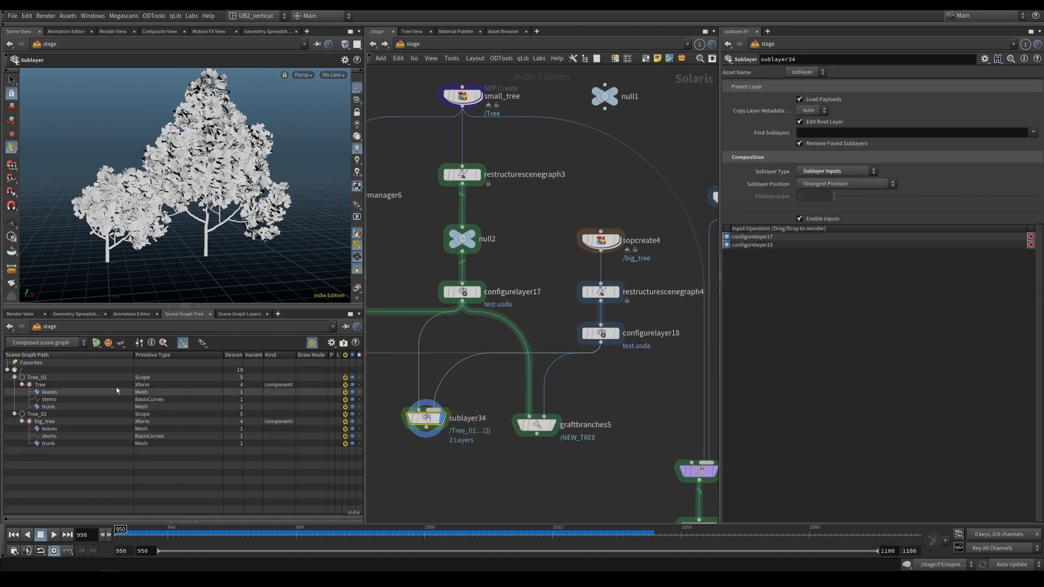
# - Select the trunk, leaves, Tree, Tree_01 and big_tree primitives in the scene graph to see which geometry each one covers
pyautogui.click(49, 407)
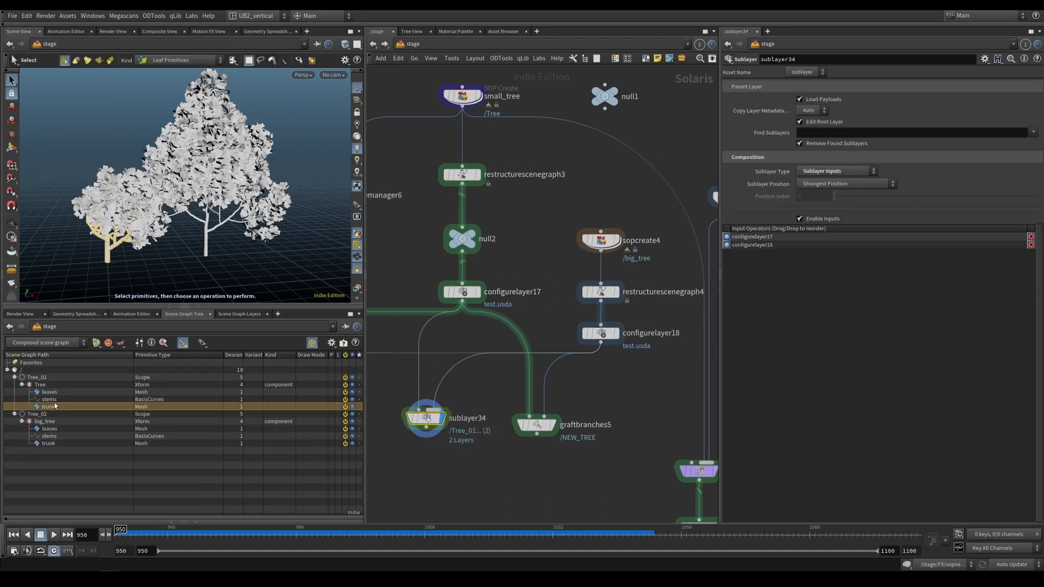
pyautogui.click(50, 390)
pyautogui.click(49, 386)
pyautogui.click(43, 378)
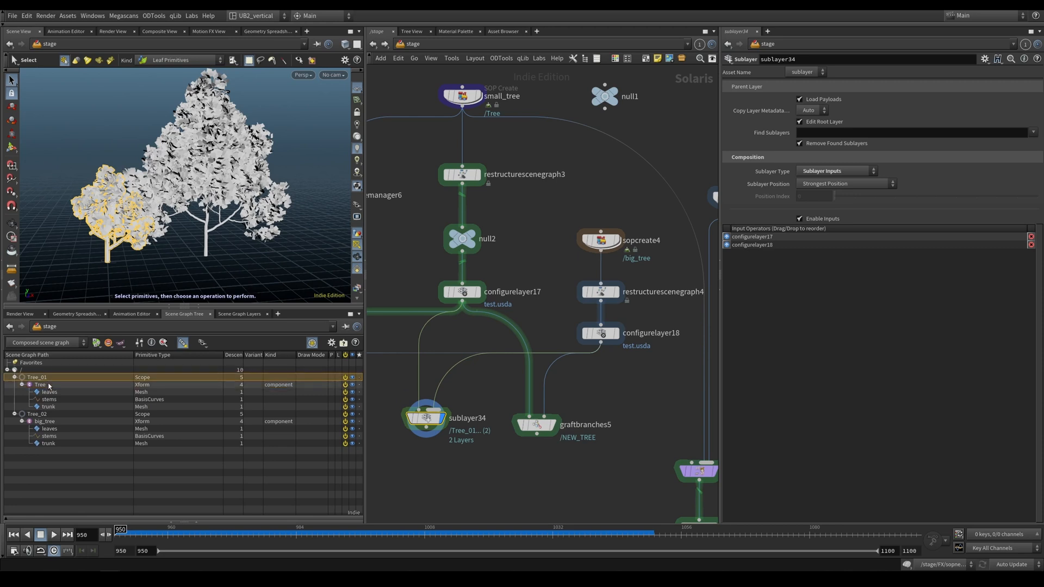
pyautogui.click(52, 422)
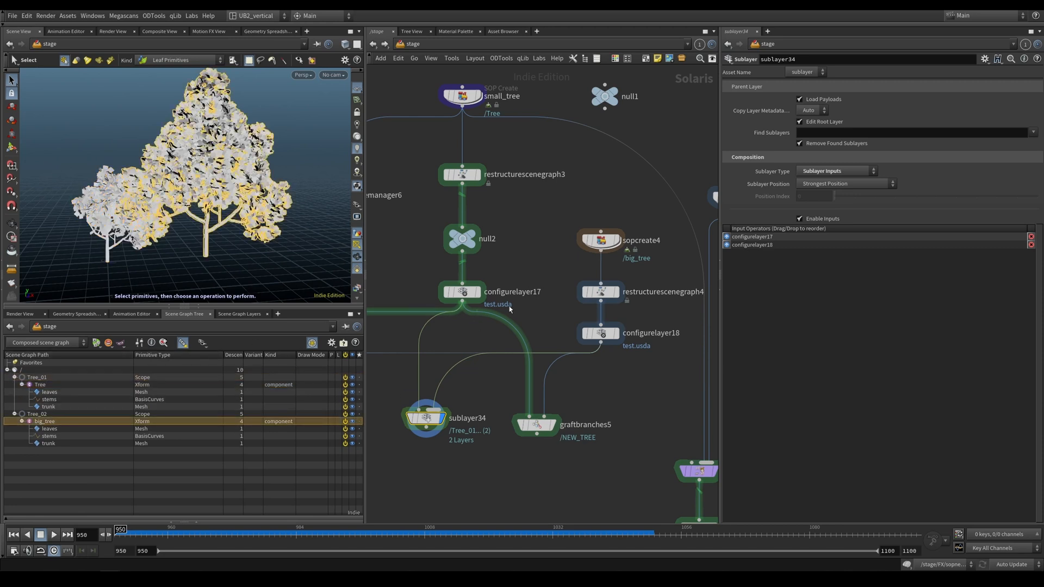
# - Display small_tree and sopcreate4 in turn and examine how each node's import path prefix is set
pyautogui.moveTo(533, 255); pyautogui.dragTo(533, 291, button='middle')
pyautogui.moveTo(543, 260); pyautogui.dragTo(627, 301)
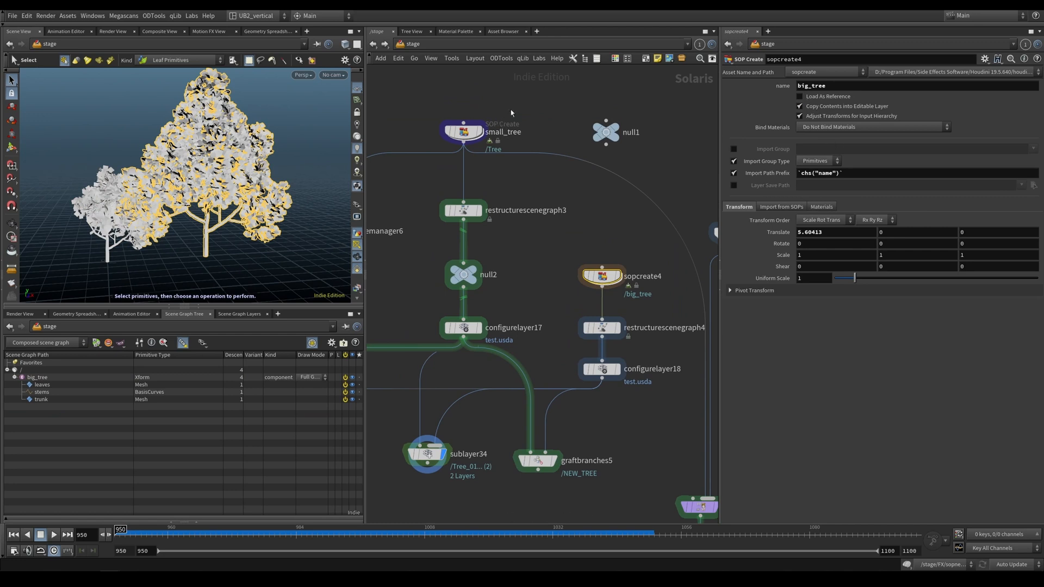
pyautogui.click(479, 131)
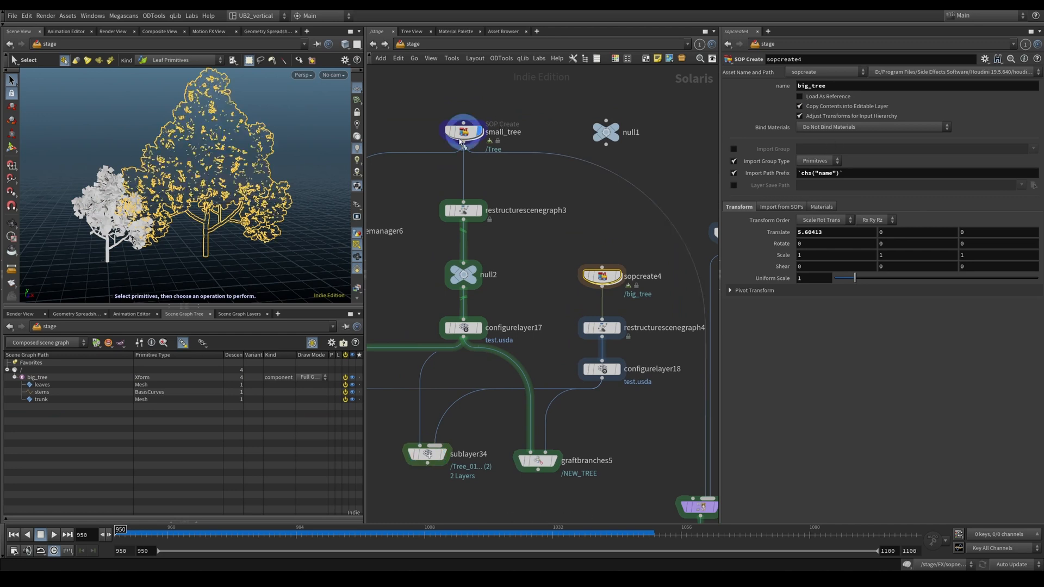
pyautogui.click(599, 284)
pyautogui.click(472, 133)
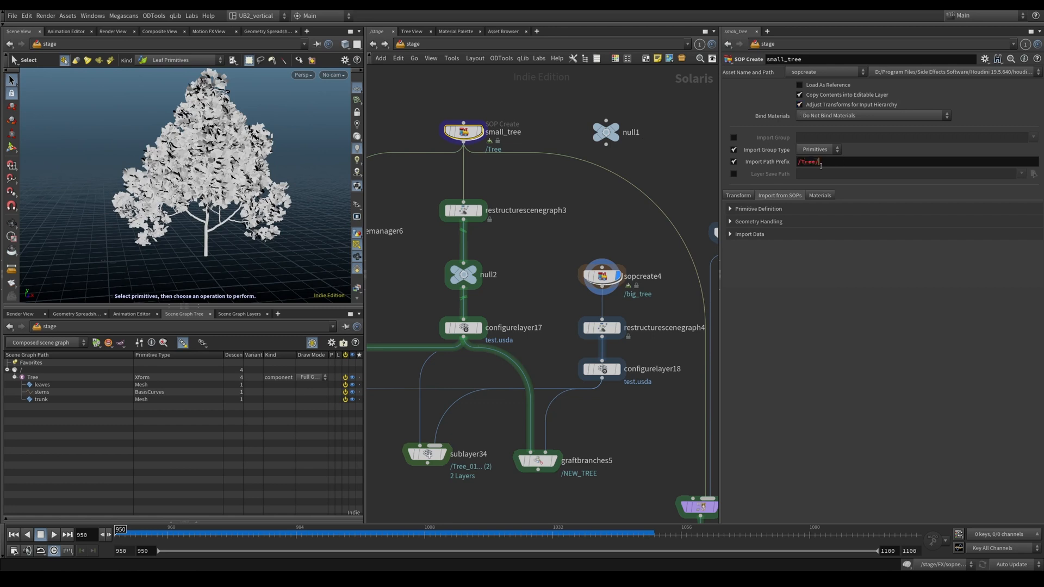
# - Set sopcreate4's name parameter to /Tree/ and display small_tree for comparison
pyautogui.click(602, 276)
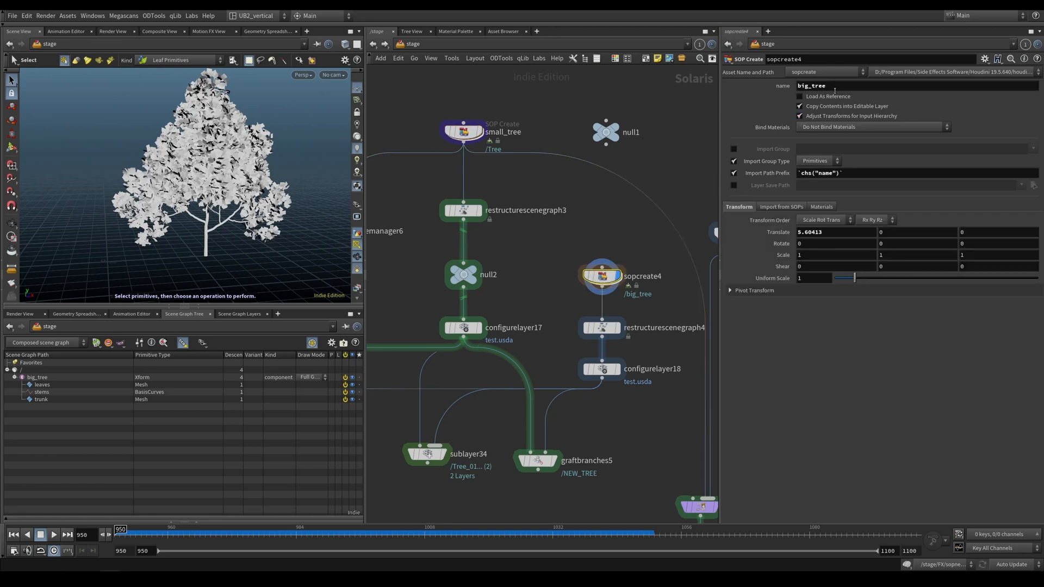
pyautogui.doubleClick(821, 86)
pyautogui.write('/Tree/')
pyautogui.press('Return')
pyautogui.click(479, 132)
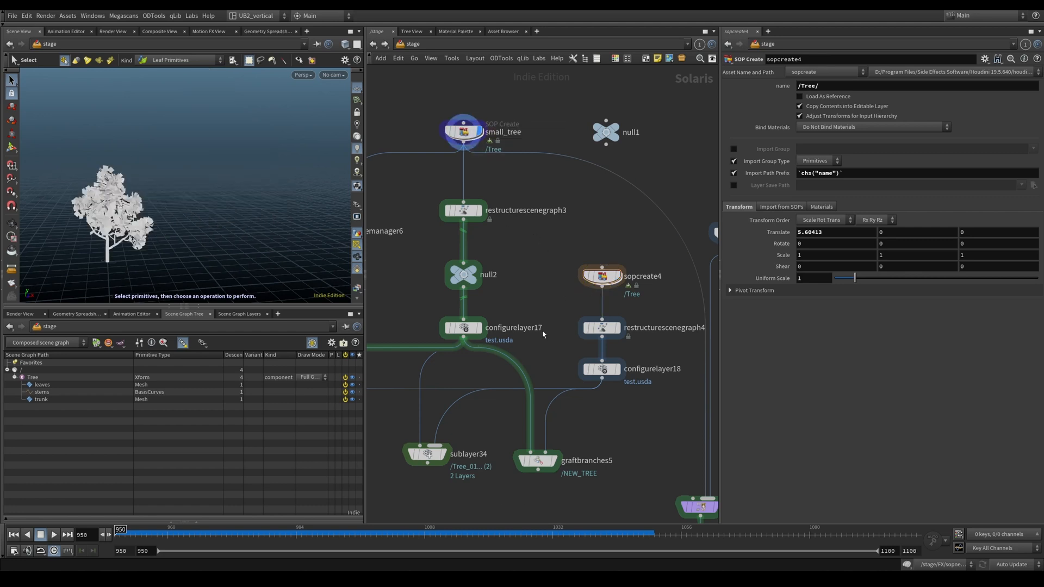
# - Rewire sublayer34's inputs directly to small_tree and sopcreate4, bypassing the restructure and configure layer nodes
pyautogui.moveTo(455, 411); pyautogui.dragTo(599, 297)
pyautogui.click(427, 459)
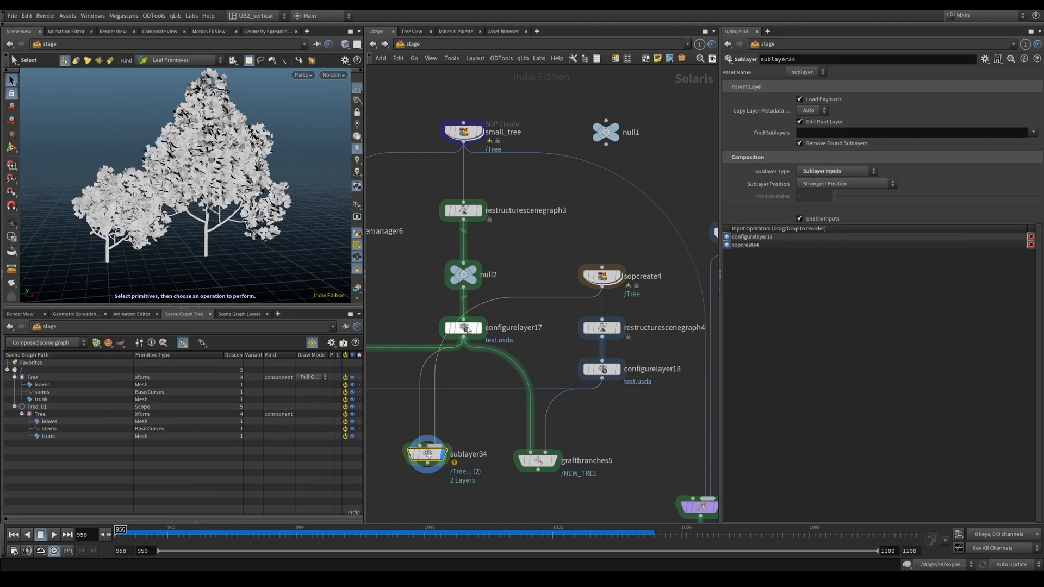
pyautogui.moveTo(432, 298); pyautogui.dragTo(463, 145)
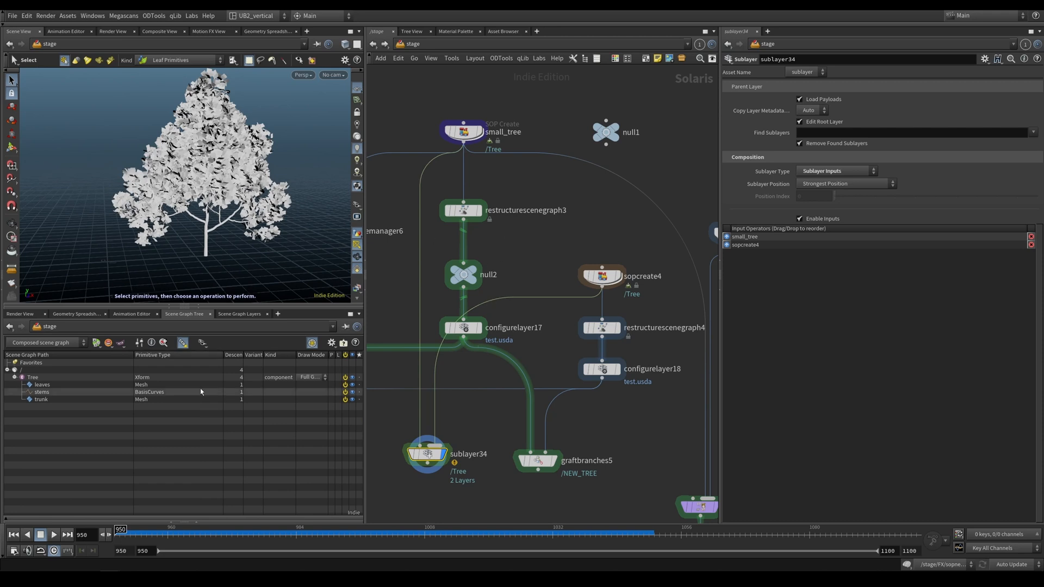
# - Display small_tree, sopcreate4 and sublayer34 in turn to examine how identical primitive paths combine
pyautogui.click(481, 133)
pyautogui.click(619, 276)
pyautogui.click(602, 276)
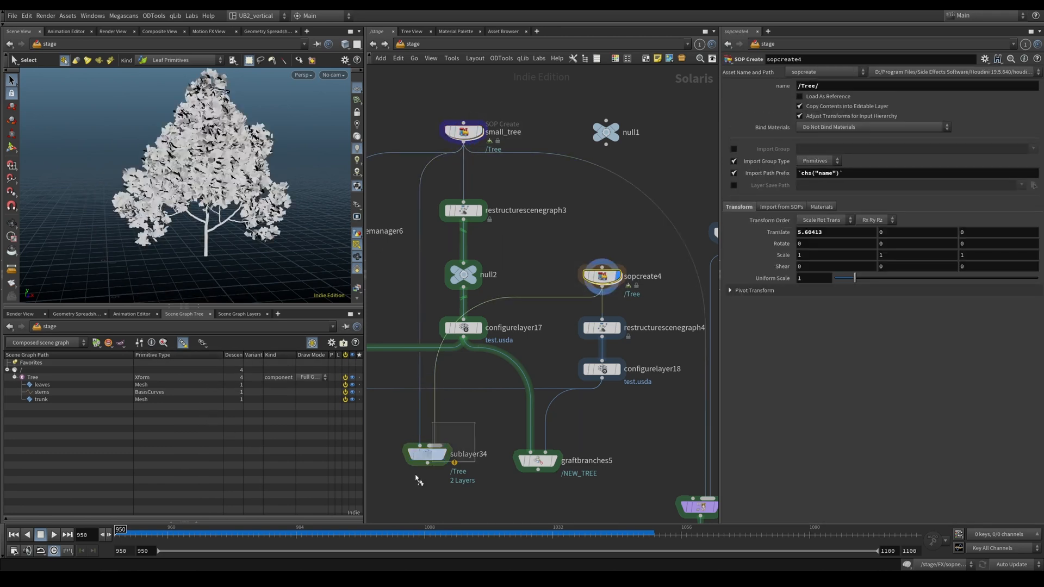
pyautogui.click(419, 474)
pyautogui.click(480, 132)
pyautogui.click(444, 454)
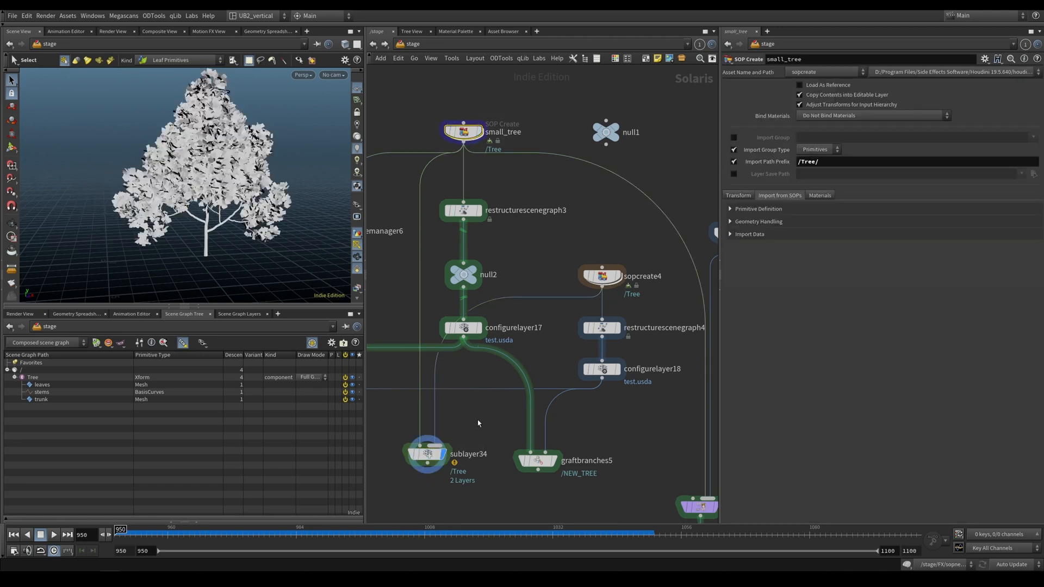
pyautogui.moveTo(459, 424); pyautogui.dragTo(486, 387, button='middle')
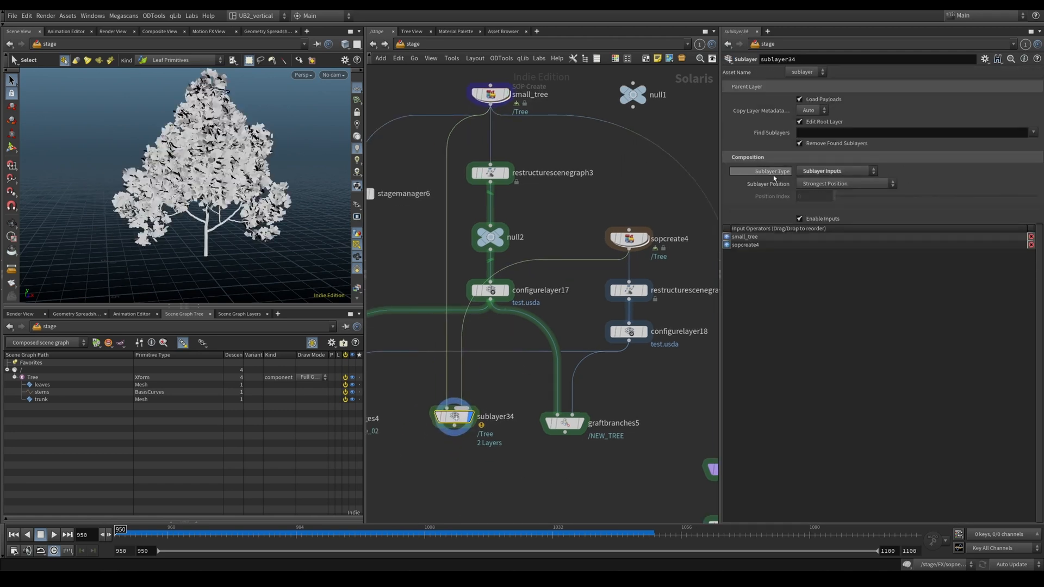
# - Add a new Sublayer node directly below sublayer34
pyautogui.click(825, 173)
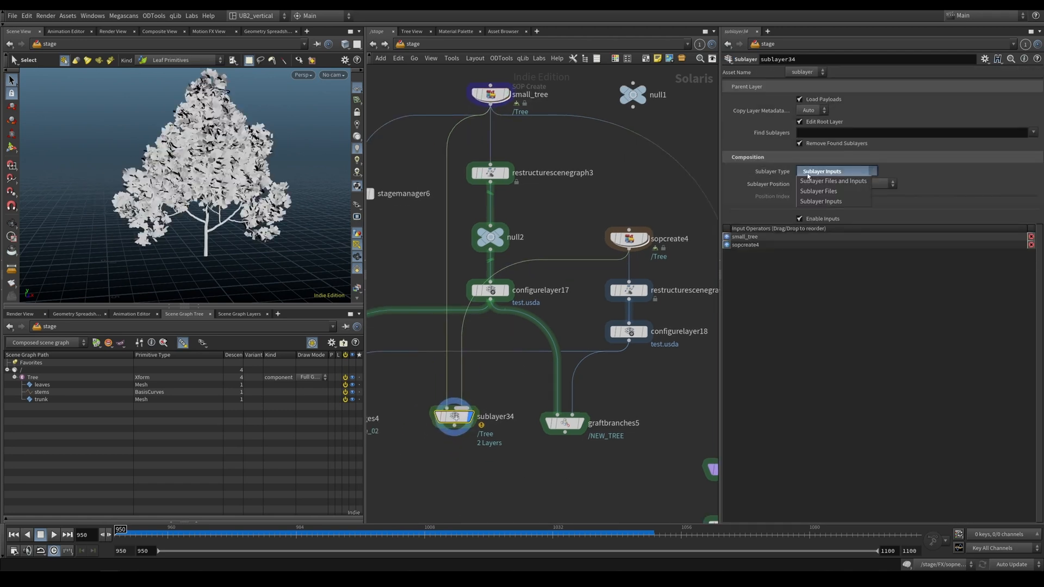
pyautogui.click(463, 472)
pyautogui.press('Tab')
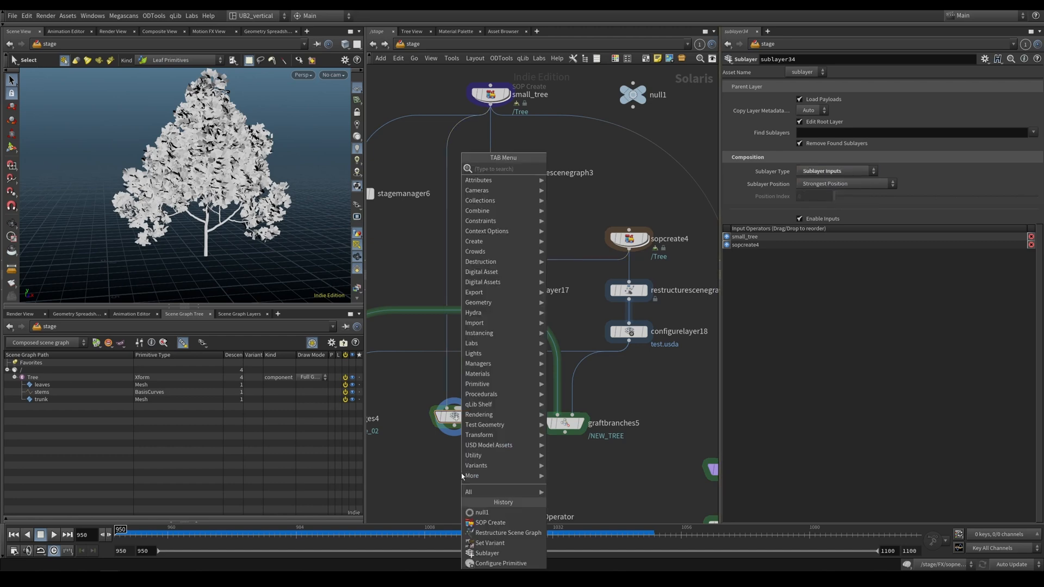
pyautogui.write('sub')
pyautogui.press('Return')
pyautogui.click(461, 473)
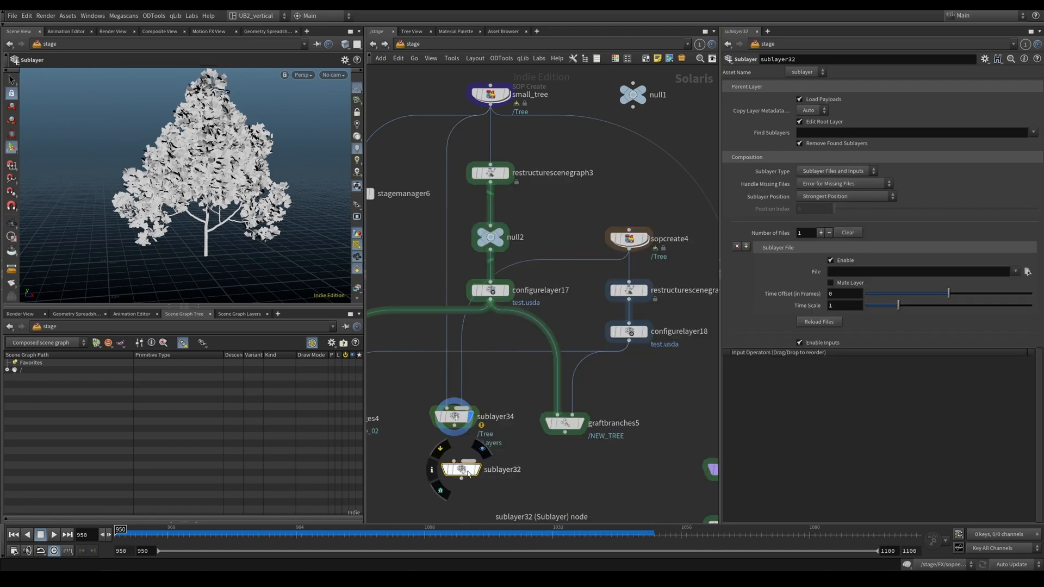
pyautogui.moveTo(462, 472); pyautogui.dragTo(456, 477)
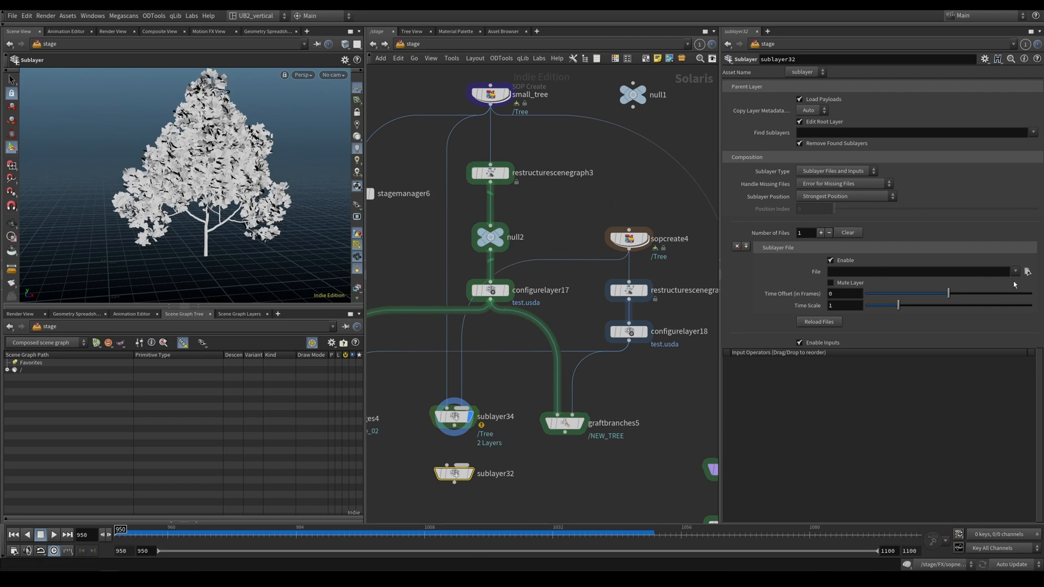
# - Try the Sublayer Files and Sublayer Inputs types on the new Sublayer node, and delete the node
pyautogui.click(1027, 272)
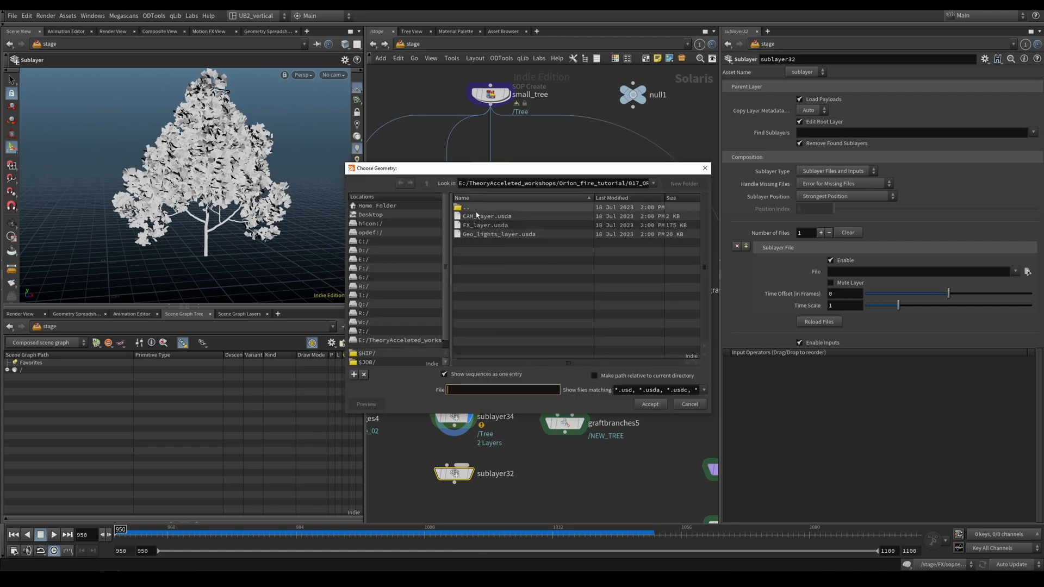
pyautogui.click(706, 168)
pyautogui.click(840, 171)
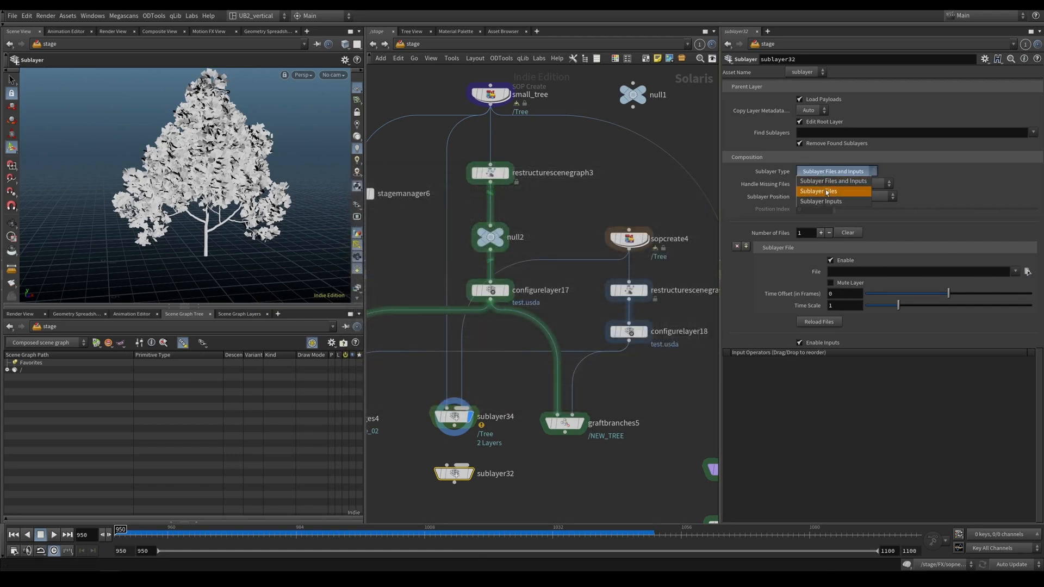
pyautogui.click(832, 186)
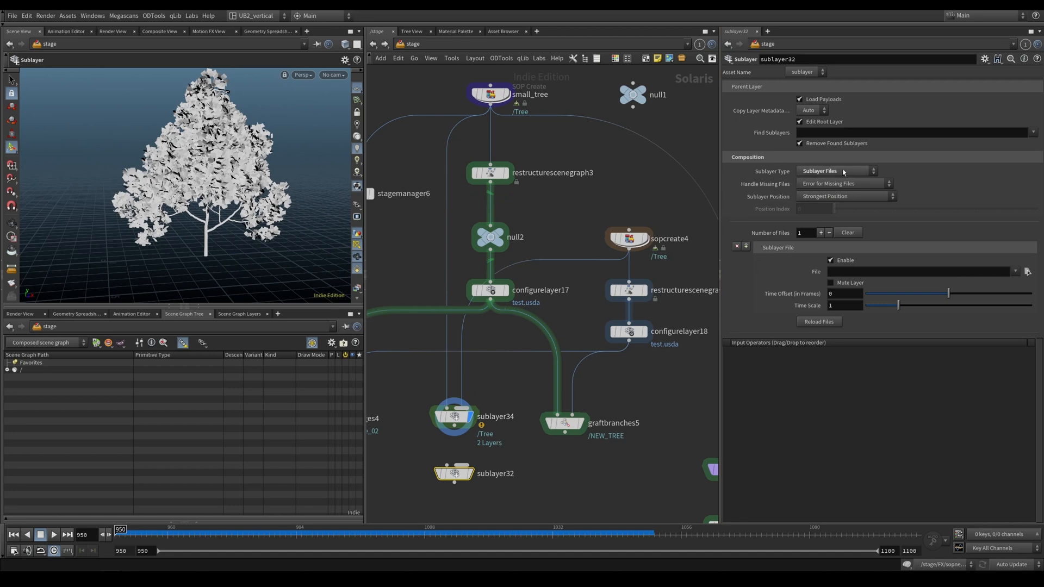
pyautogui.click(838, 171)
pyautogui.click(827, 191)
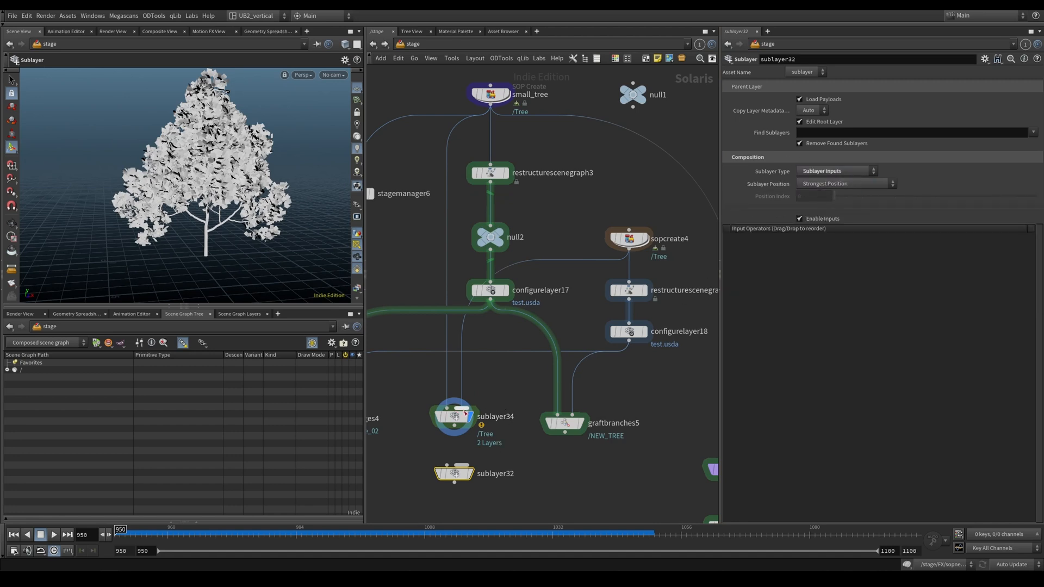
pyautogui.press('Delete')
# - Rewire sublayer34's first input from small_tree to the output of restructurescenegraph3
pyautogui.click(459, 416)
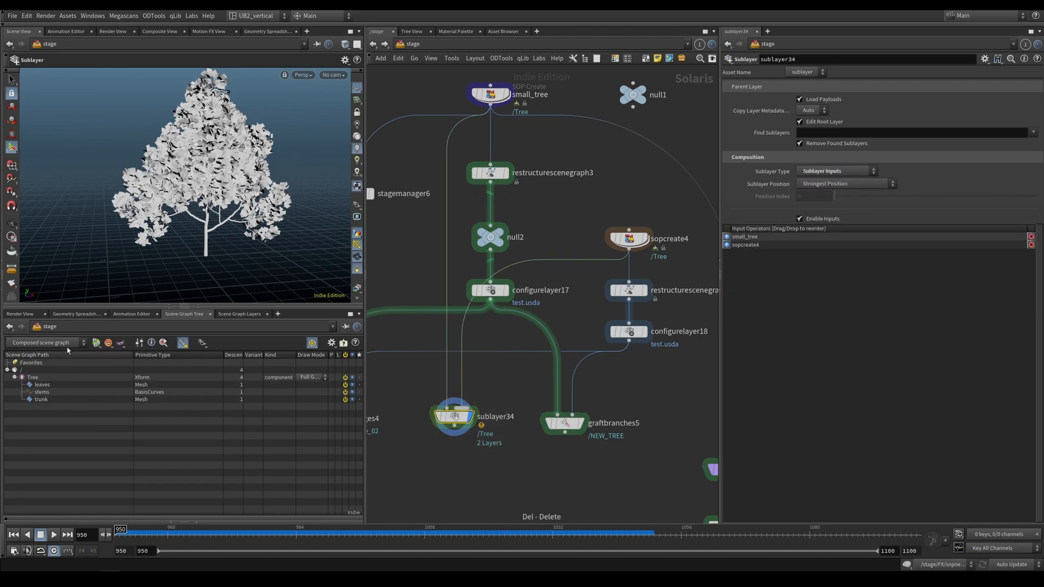
pyautogui.click(506, 172)
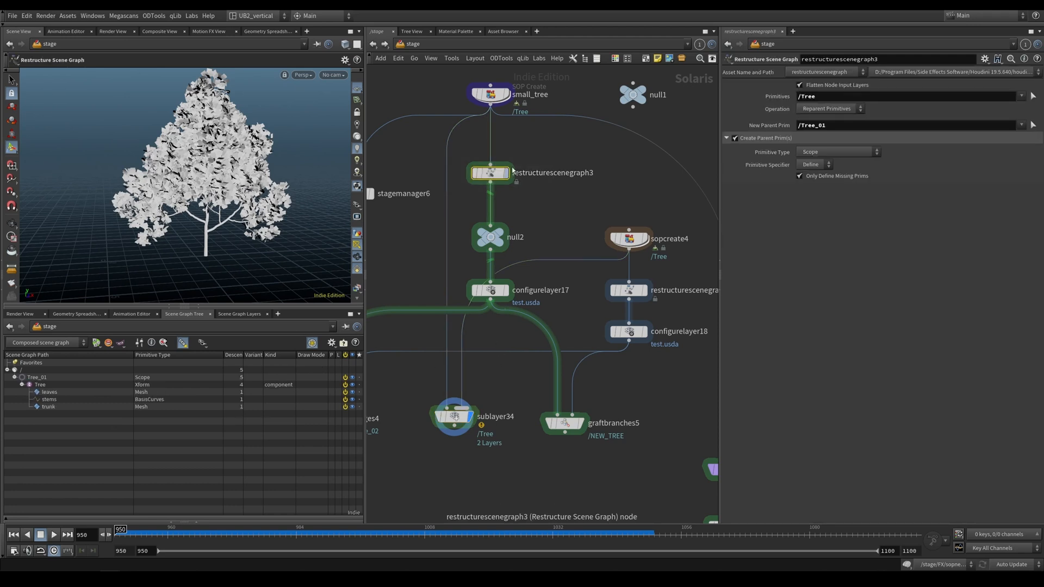
pyautogui.moveTo(533, 154); pyautogui.dragTo(490, 184)
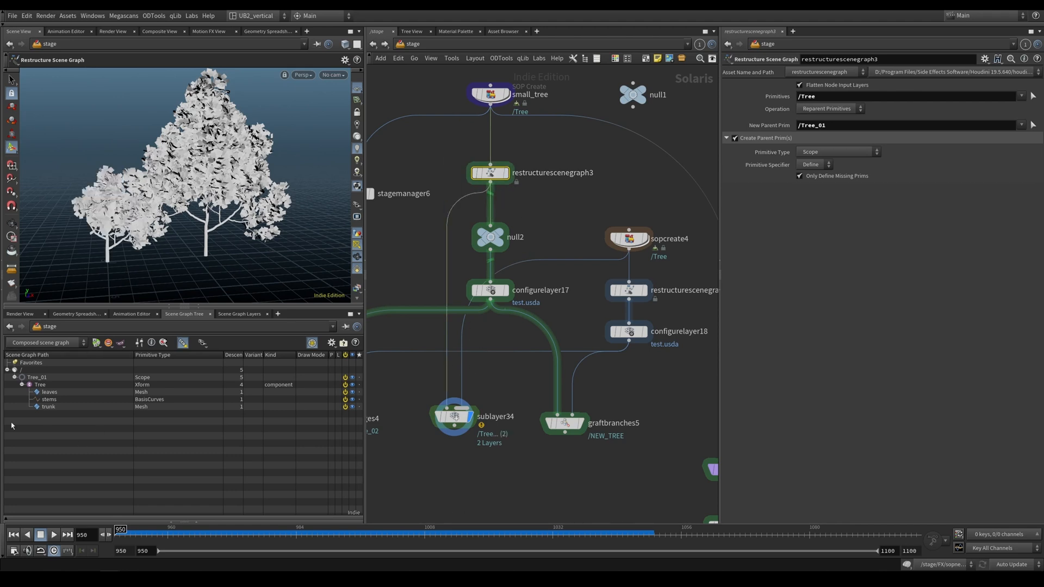
# - Display restructurescenegraph3 and small_tree alternately to compare the hierarchy before and after reparenting under /Tree_01
pyautogui.click(506, 173)
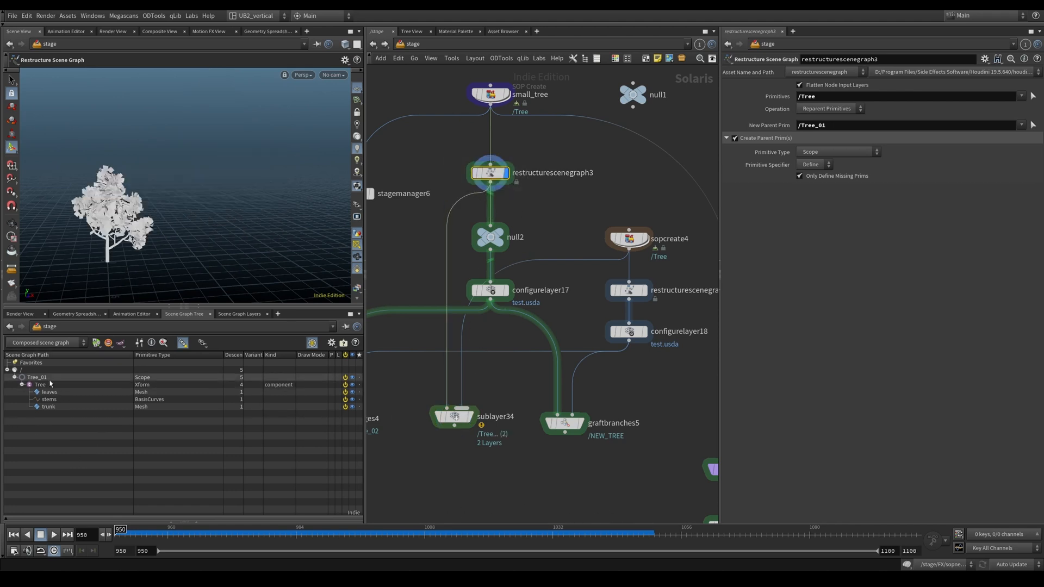
pyautogui.click(506, 95)
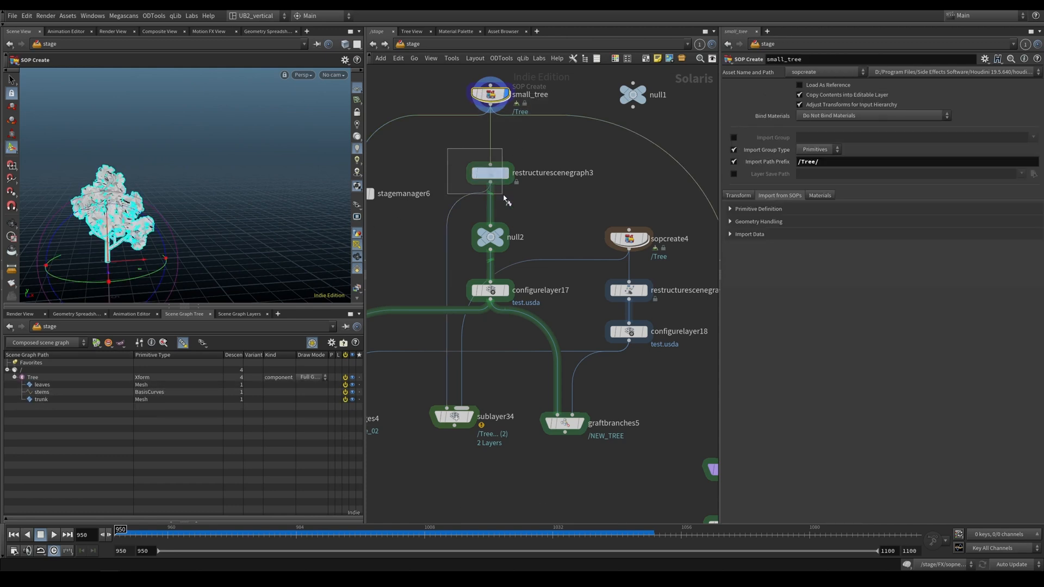
pyautogui.click(505, 173)
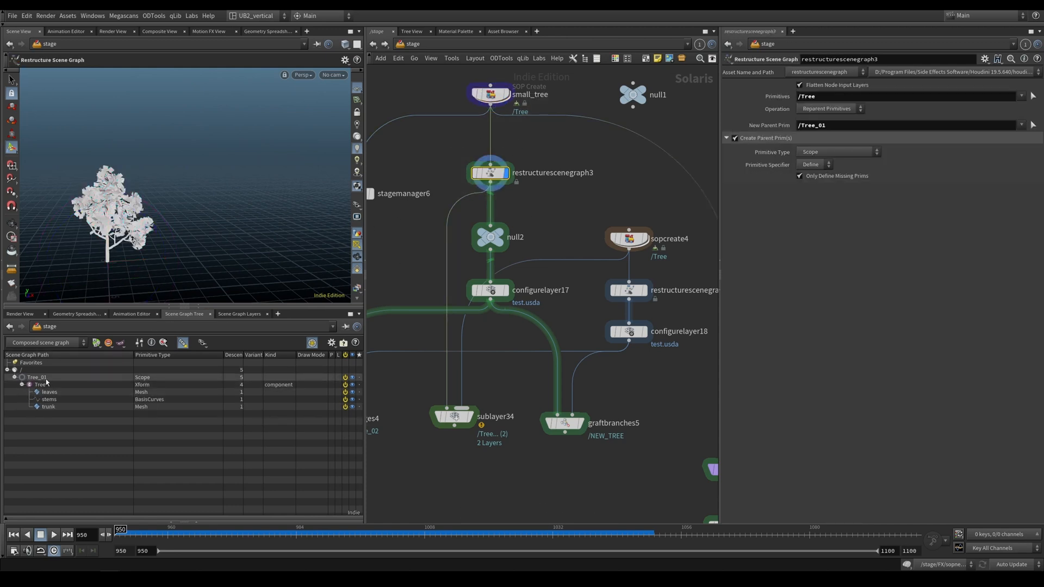
# - Display sublayer34 and expand Tree_01 in the scene graph to examine both trees' paths
pyautogui.click(468, 417)
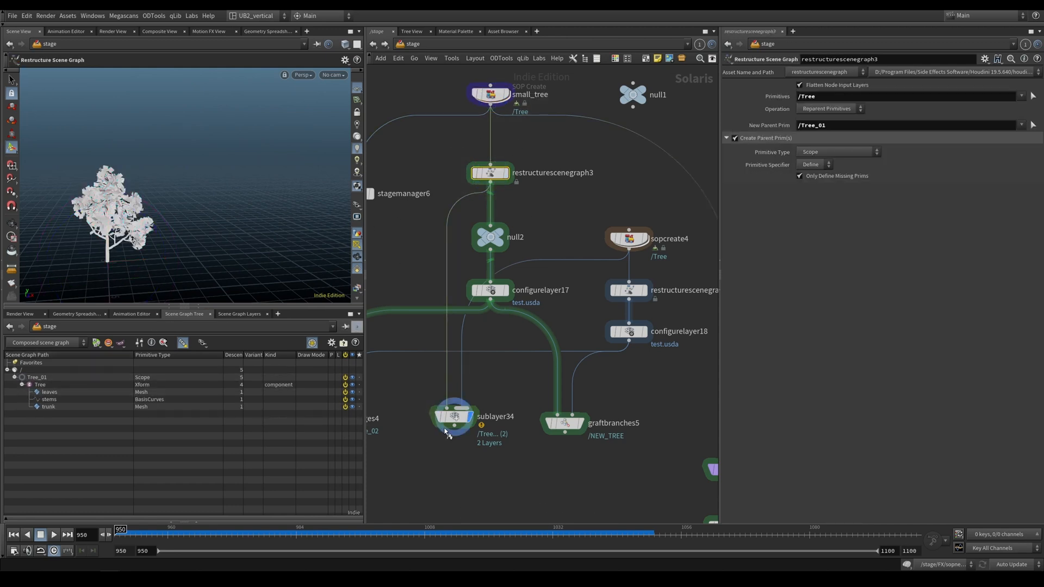
pyautogui.click(15, 408)
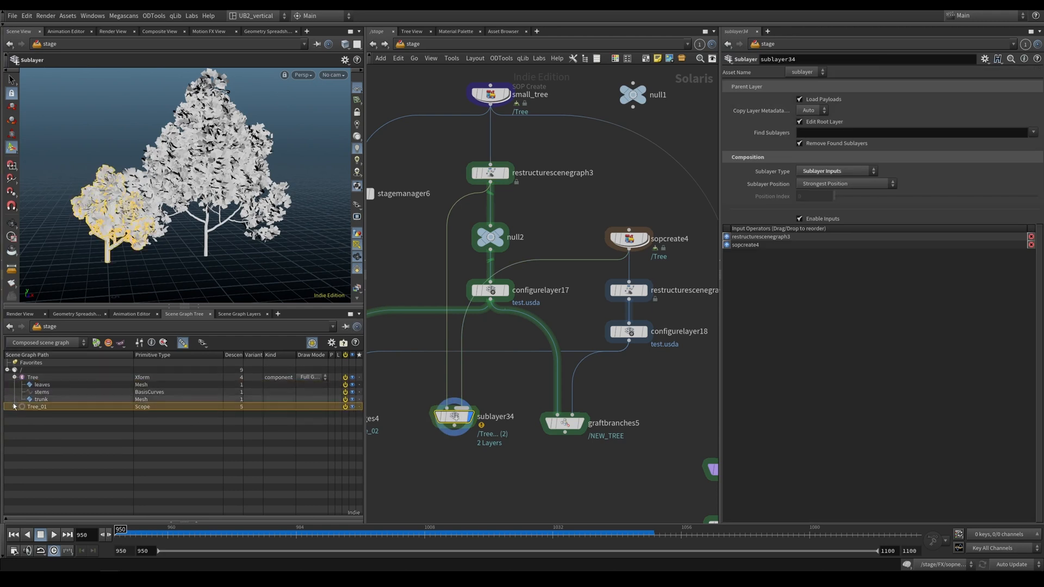
pyautogui.click(15, 407)
pyautogui.click(35, 475)
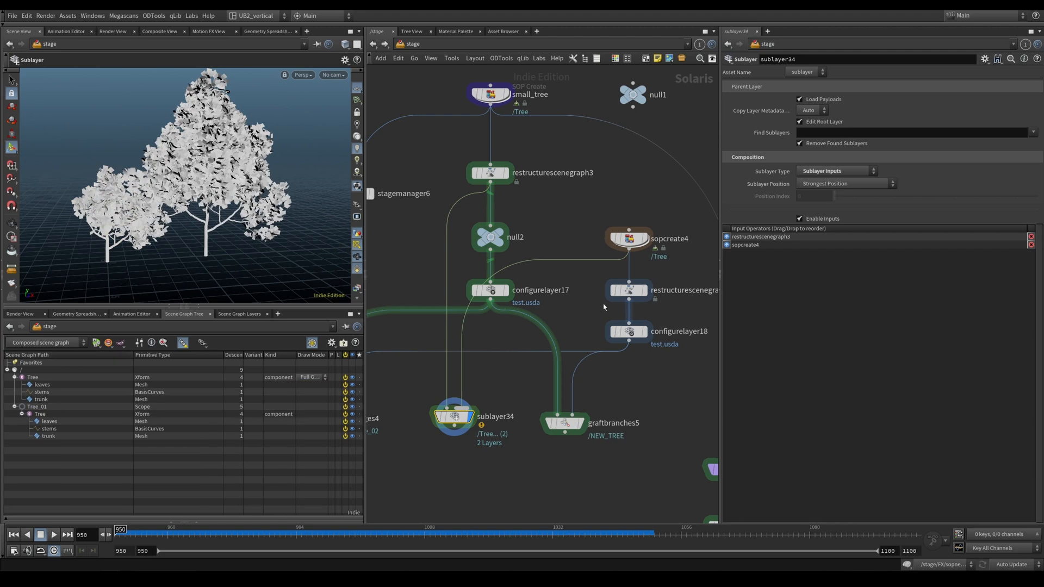
# - Rewire sublayer34's second input to restructurescenegraph4's output and set sopcreate4's name to /Tree_big
pyautogui.moveTo(573, 280); pyautogui.dragTo(614, 310)
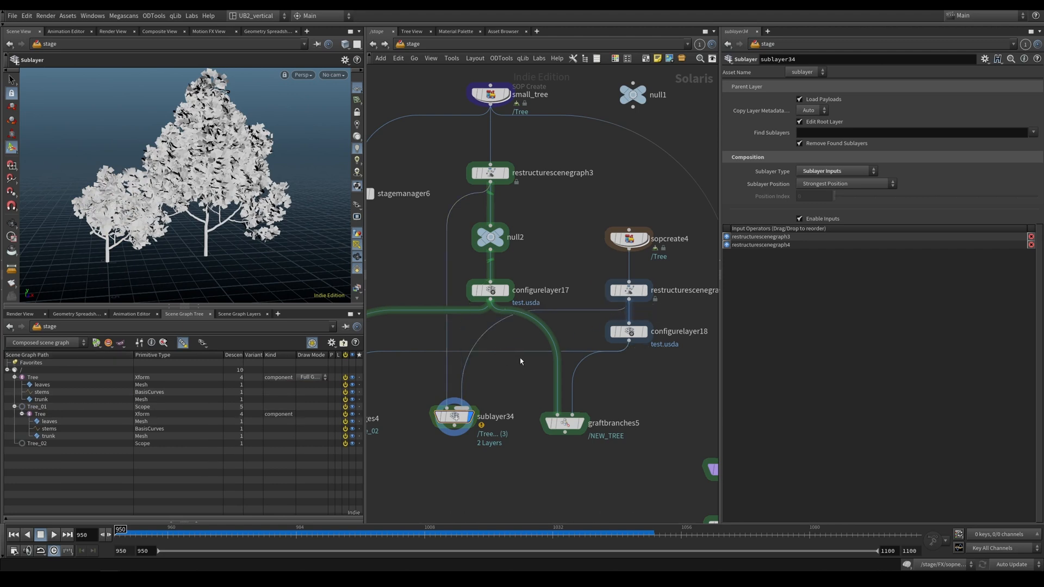
pyautogui.click(599, 244)
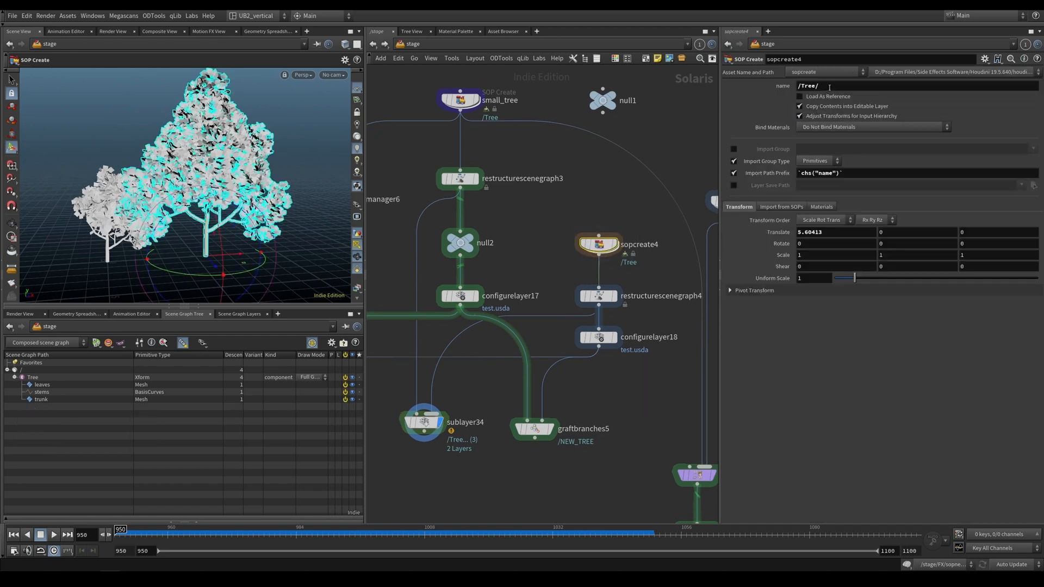
pyautogui.press('BackSpace')
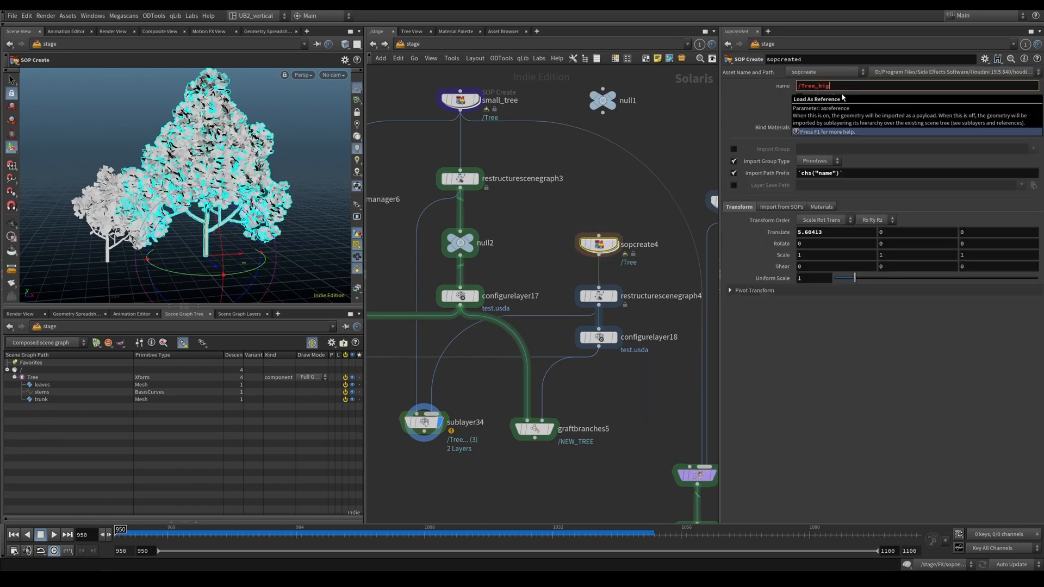
pyautogui.press('Return')
pyautogui.click(424, 422)
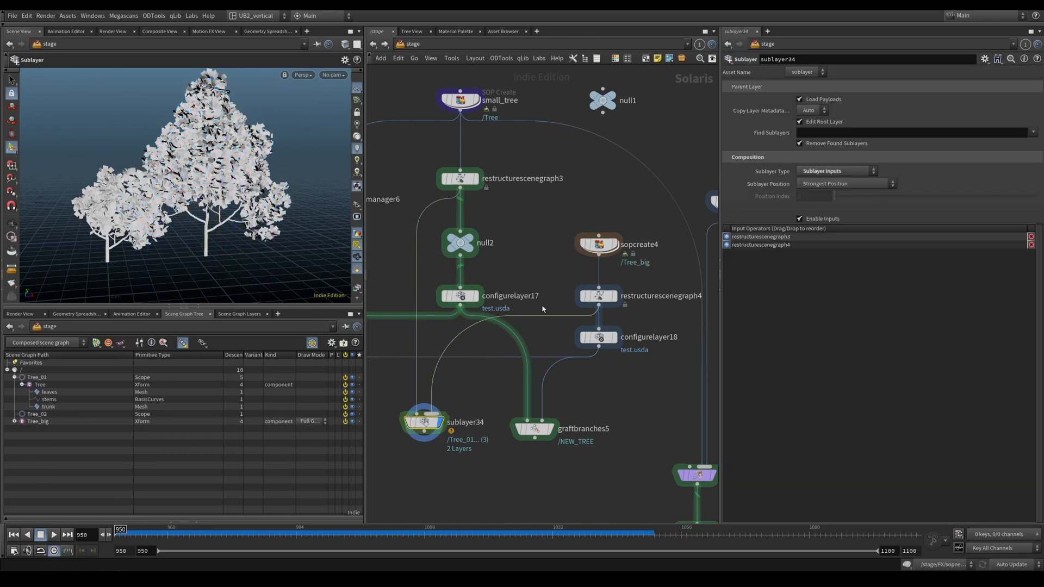
# - Rewire sublayer34's two inputs to the outputs of configurelayer17 and configurelayer18
pyautogui.moveTo(418, 300); pyautogui.dragTo(460, 306)
pyautogui.moveTo(548, 317); pyautogui.dragTo(599, 347)
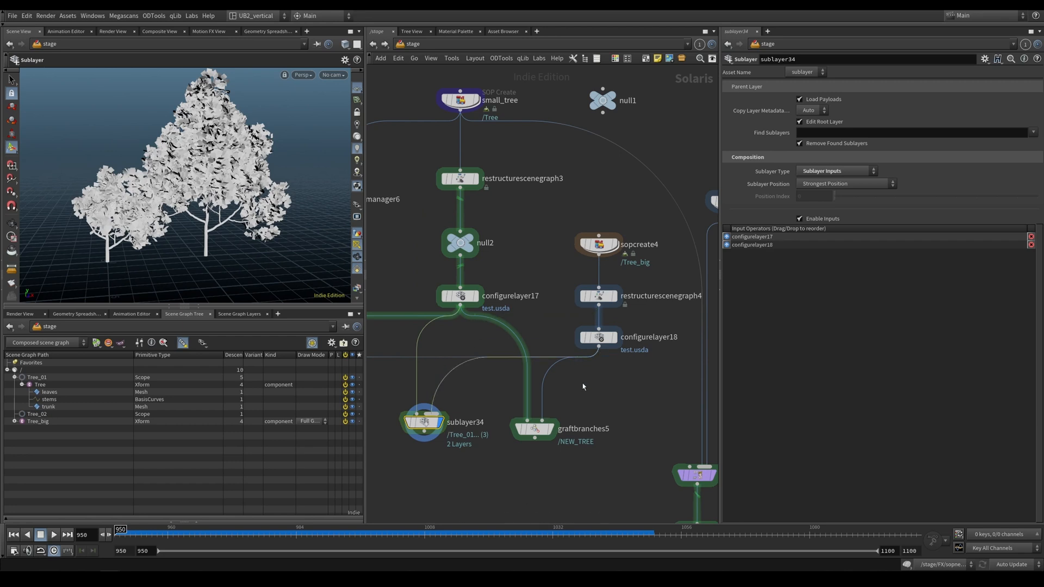
pyautogui.moveTo(491, 394); pyautogui.dragTo(361, 471)
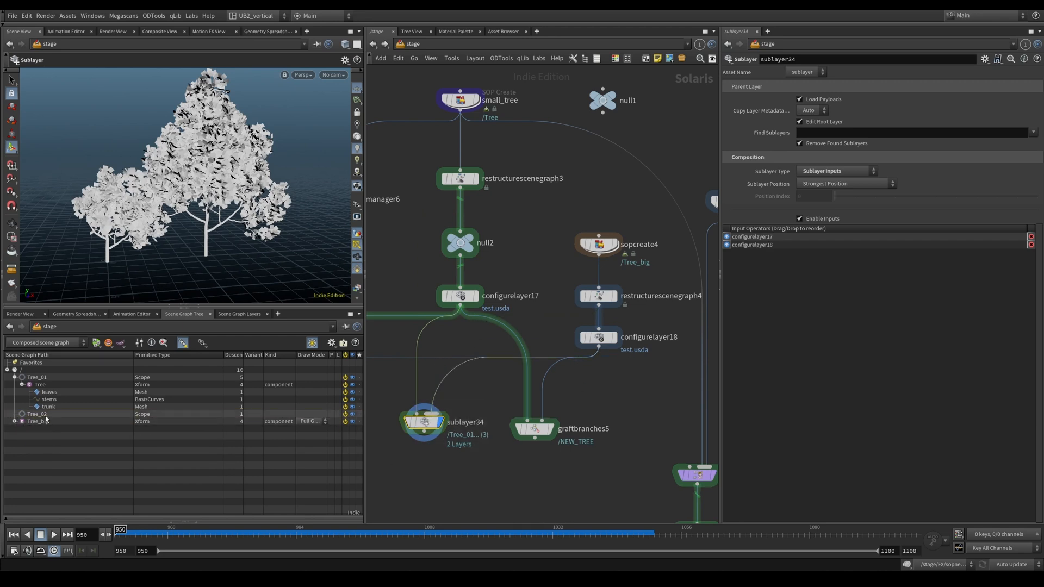
# - Copy the Primitives path from restructurescenegraph4 and use it as sopcreate4's name, /big_tree, without the trailing slash
pyautogui.moveTo(563, 290); pyautogui.dragTo(610, 320)
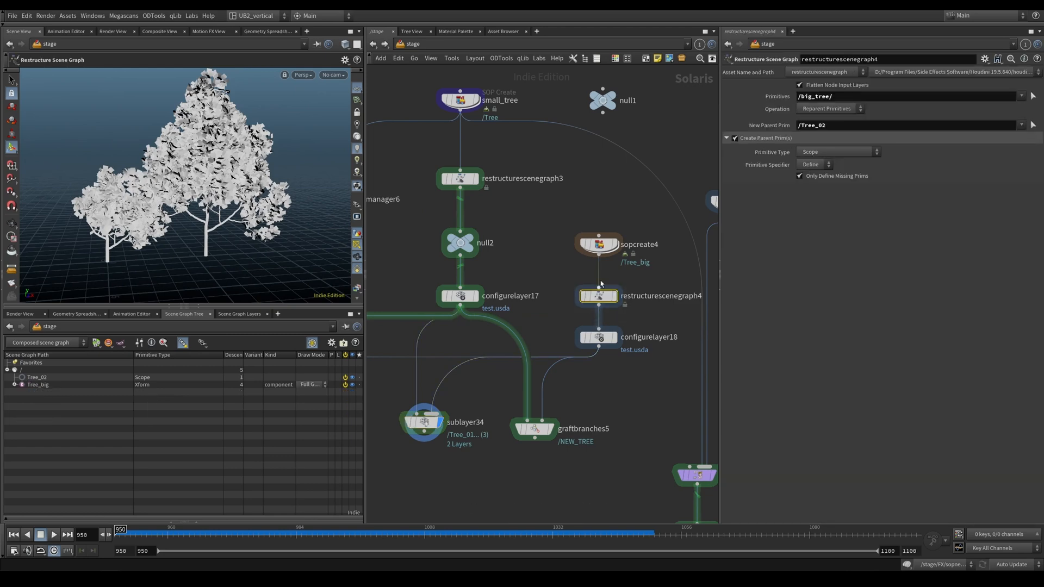
pyautogui.moveTo(652, 217); pyautogui.dragTo(585, 307)
pyautogui.moveTo(840, 97); pyautogui.dragTo(772, 101)
pyautogui.hotkey('ctrl', 'c')
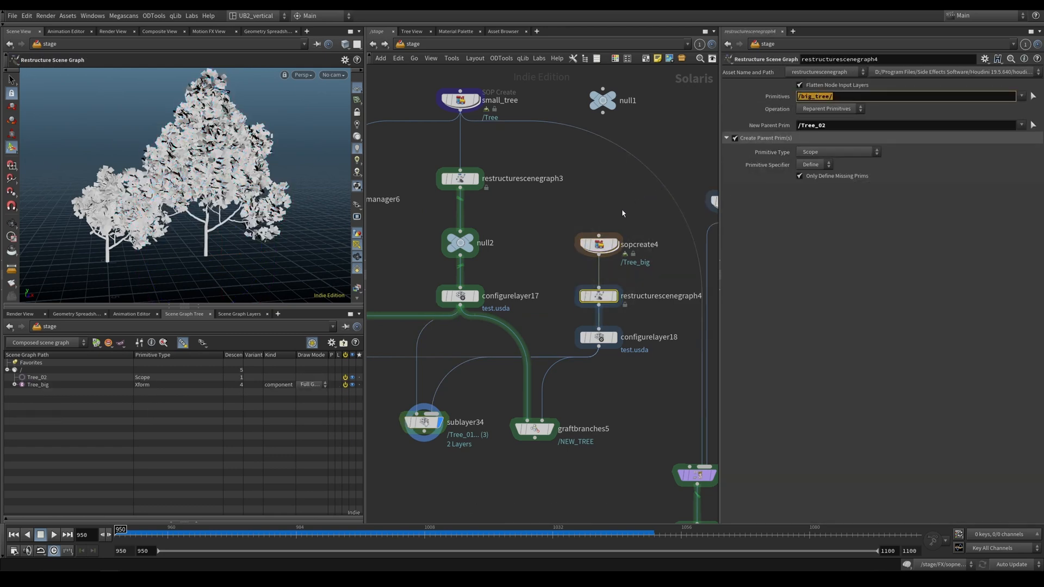
pyautogui.moveTo(623, 213); pyautogui.dragTo(583, 256)
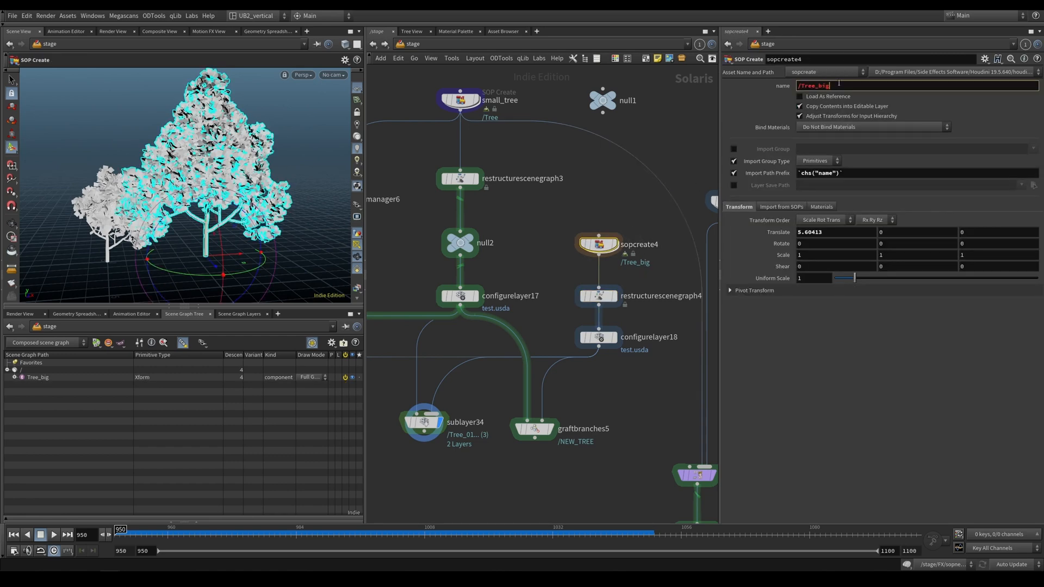
pyautogui.moveTo(839, 83); pyautogui.dragTo(755, 101)
pyautogui.hotkey('ctrl', 'v')
pyautogui.press('BackSpace')
pyautogui.click(622, 210)
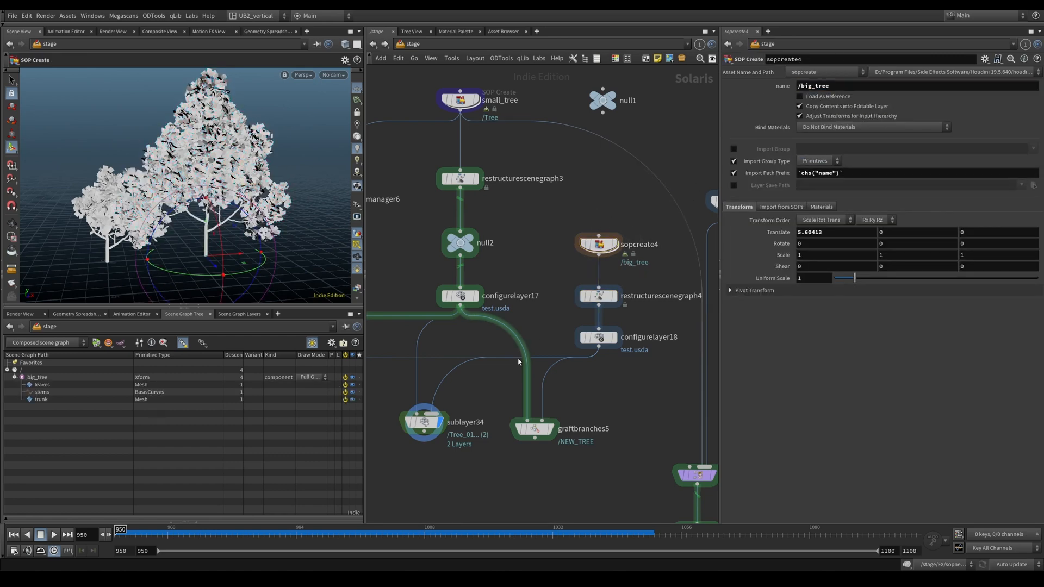
# - Select restructurescenegraph4 and sublayer34 in turn to examine how big_tree is parented under Tree_02
pyautogui.moveTo(554, 281); pyautogui.dragTo(643, 302)
pyautogui.click(615, 297)
pyautogui.moveTo(615, 296); pyautogui.dragTo(589, 292, button='middle')
pyautogui.click(414, 418)
pyautogui.click(398, 418)
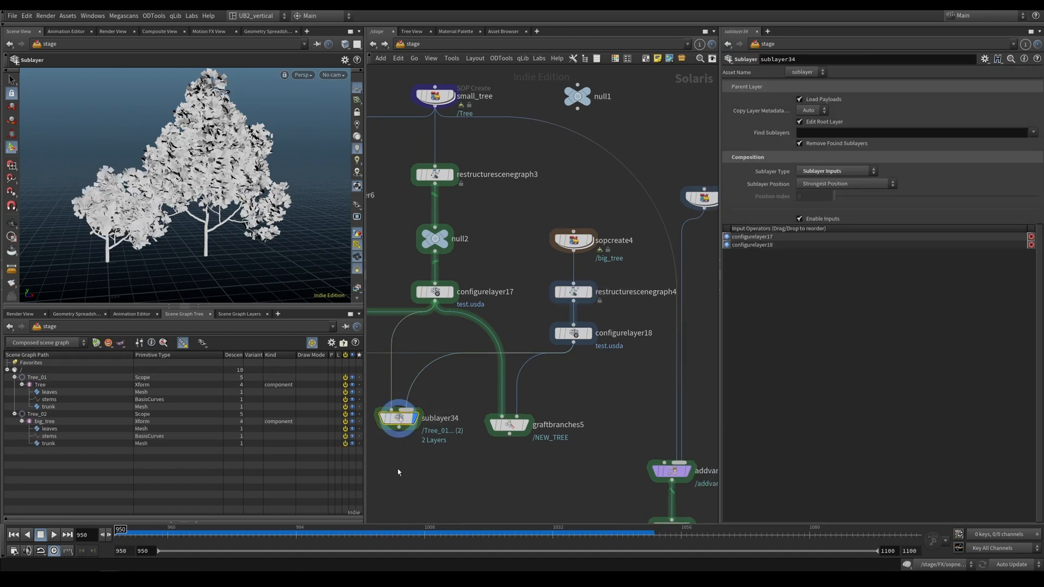
pyautogui.moveTo(430, 462); pyautogui.dragTo(461, 461, button='middle')
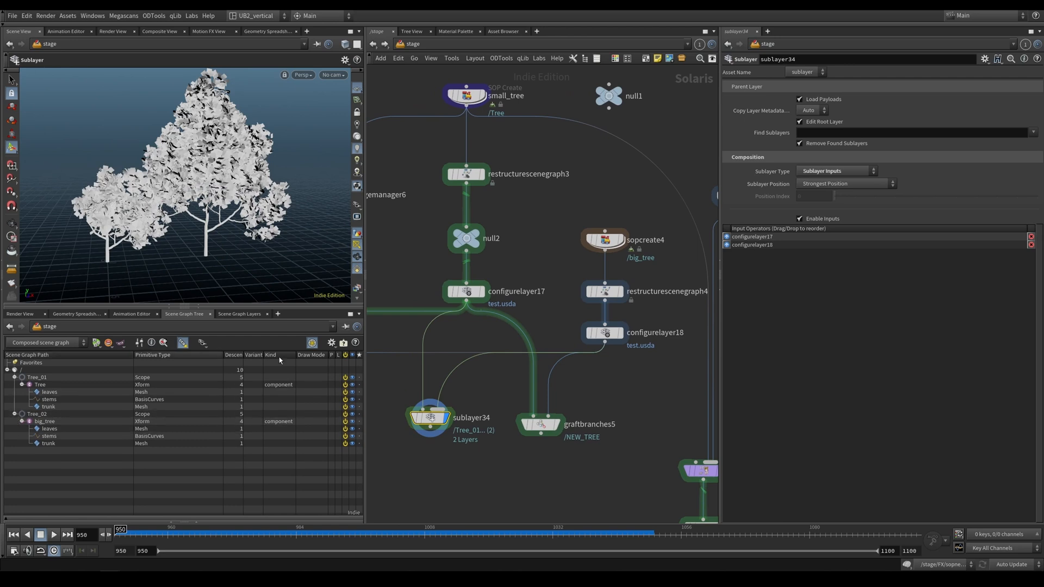
# - Capitalize sopcreate4's name to /Big_tree and inspect sublayer34's scene graph for the effect on reparenting
pyautogui.click(605, 240)
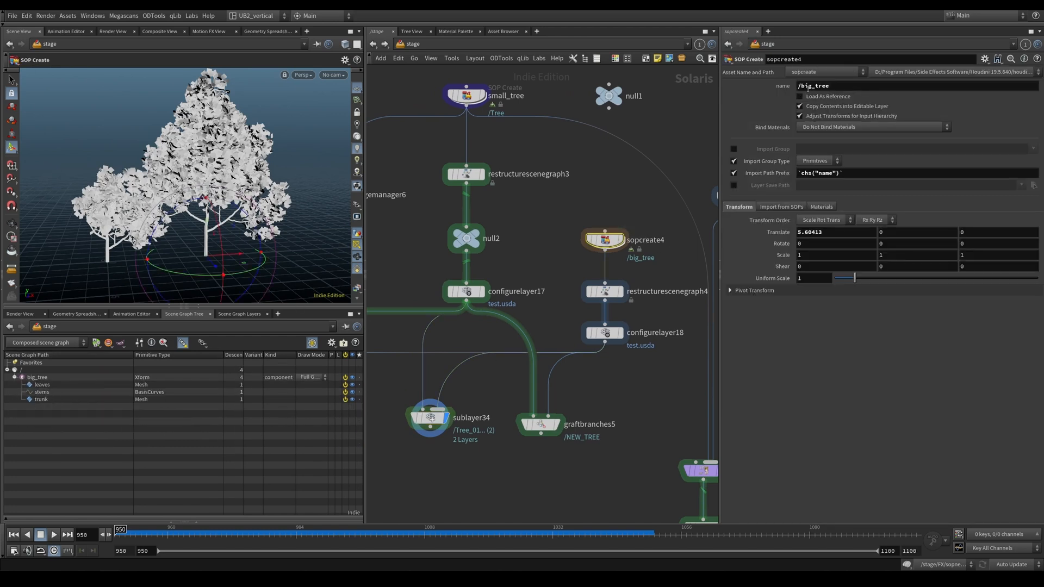
pyautogui.click(801, 87)
pyautogui.write('B')
pyautogui.press('Return')
pyautogui.click(430, 418)
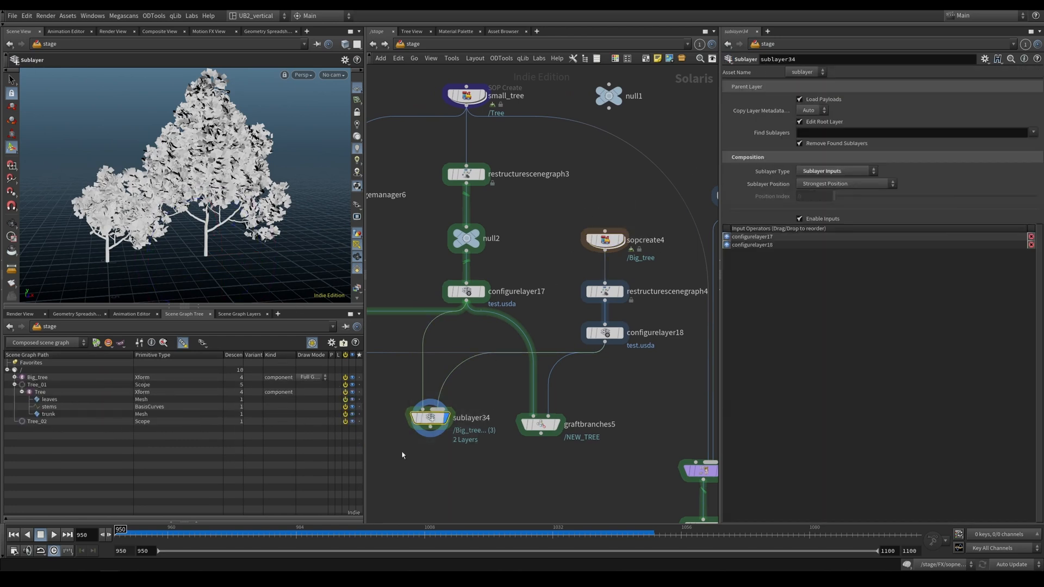
# - Set sopcreate4's name back to /big_tree
pyautogui.click(605, 239)
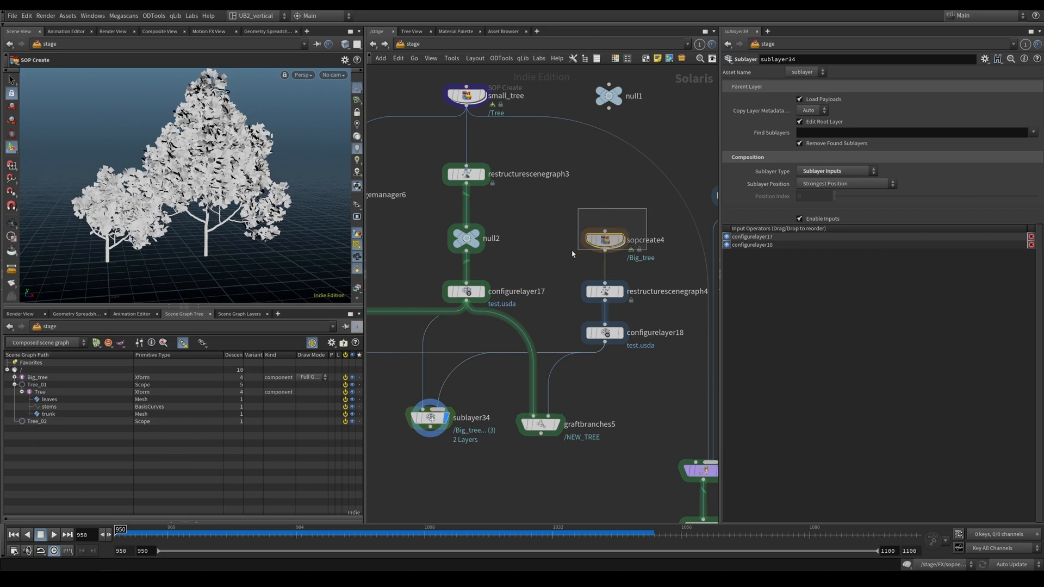
pyautogui.write('big_tree')
pyautogui.press('Return')
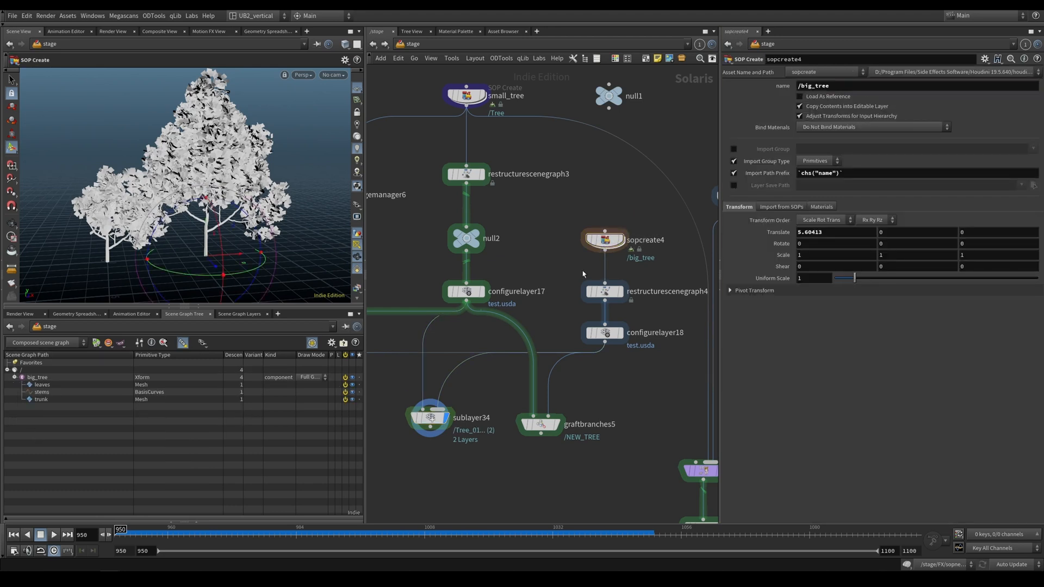
# - Set restructurescenegraph4's Primitives to /Big_tree/, check sublayer34's hierarchy, and compare the path with sopcreate4's name
pyautogui.click(629, 299)
pyautogui.click(799, 97)
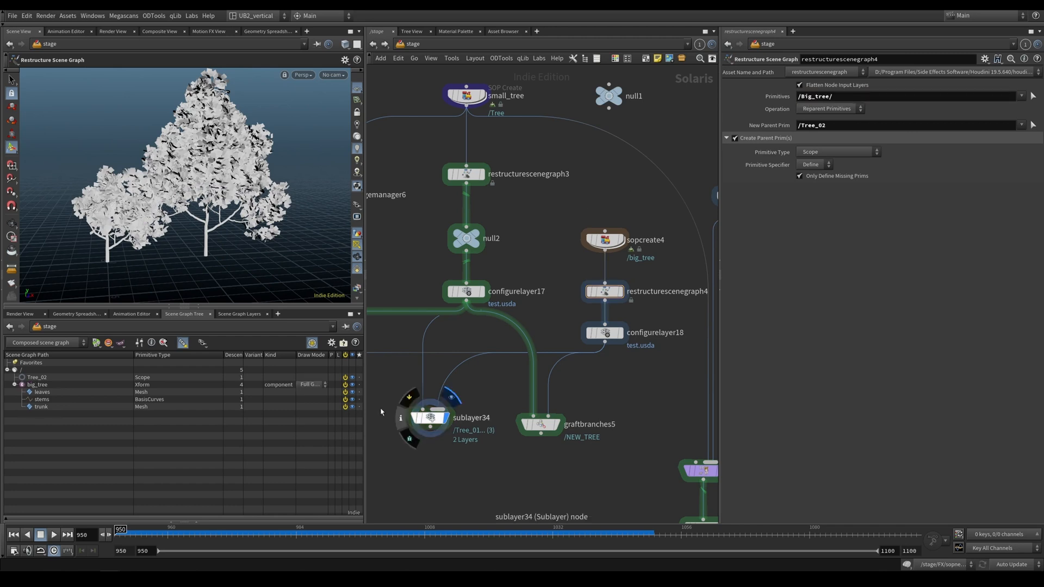
pyautogui.click(430, 418)
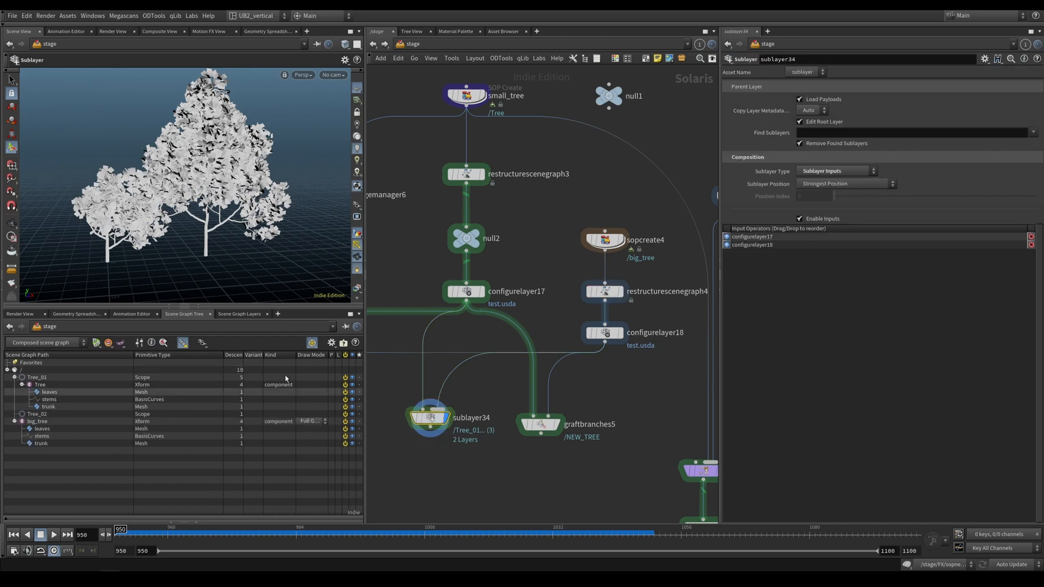
pyautogui.click(605, 240)
pyautogui.doubleClick(822, 85)
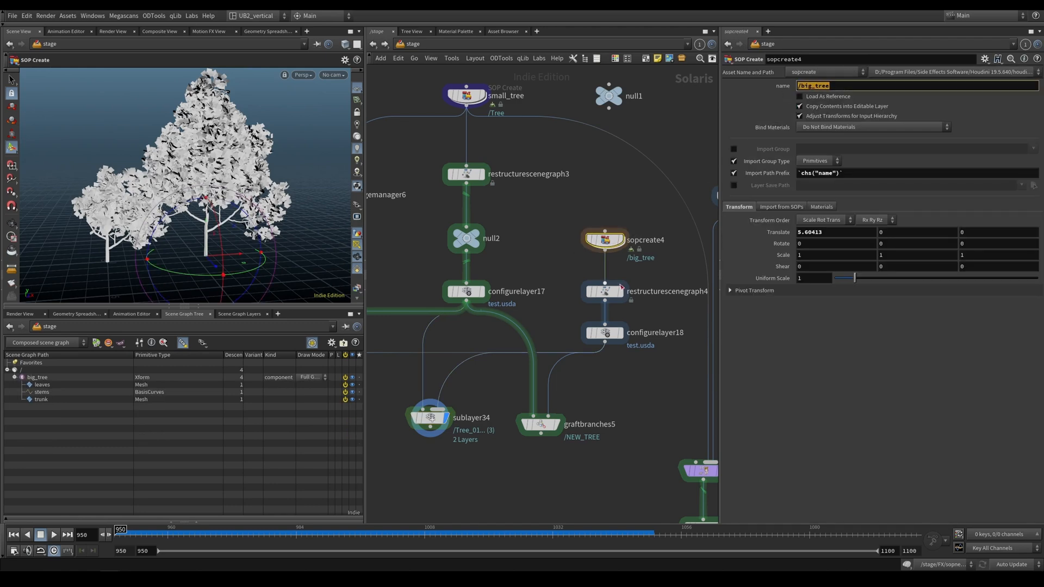
pyautogui.click(604, 291)
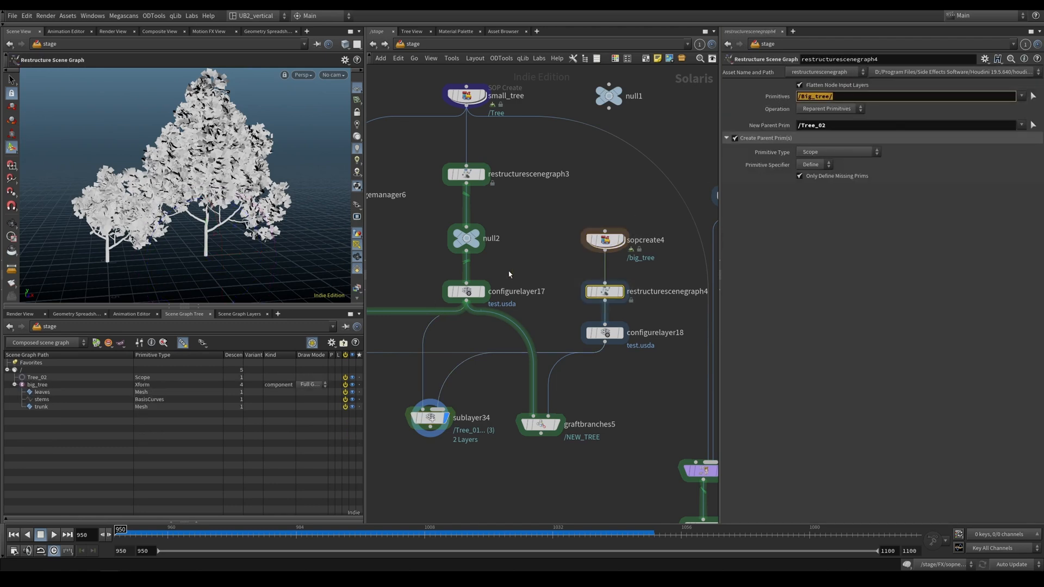
# - Display restructurescenegraph4, temporarily bypass it to reassign the big_tree primitive as its Primitives, and re-enable the node
pyautogui.click(561, 273)
pyautogui.press('r')
pyautogui.middleClick(604, 282)
pyautogui.moveTo(604, 283); pyautogui.dragTo(564, 276, button='middle')
pyautogui.scroll(1, 534, 277)
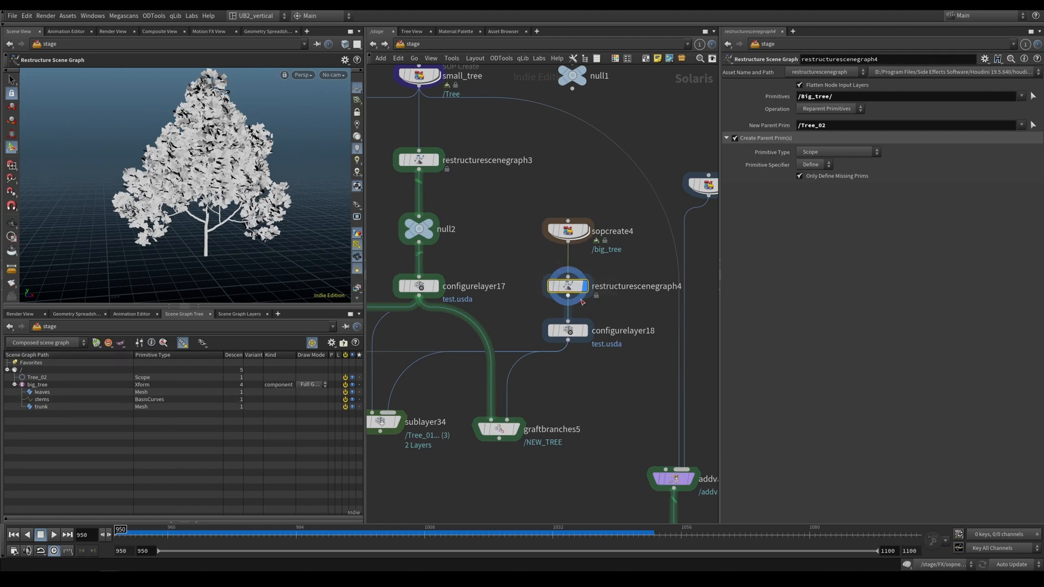
pyautogui.click(551, 287)
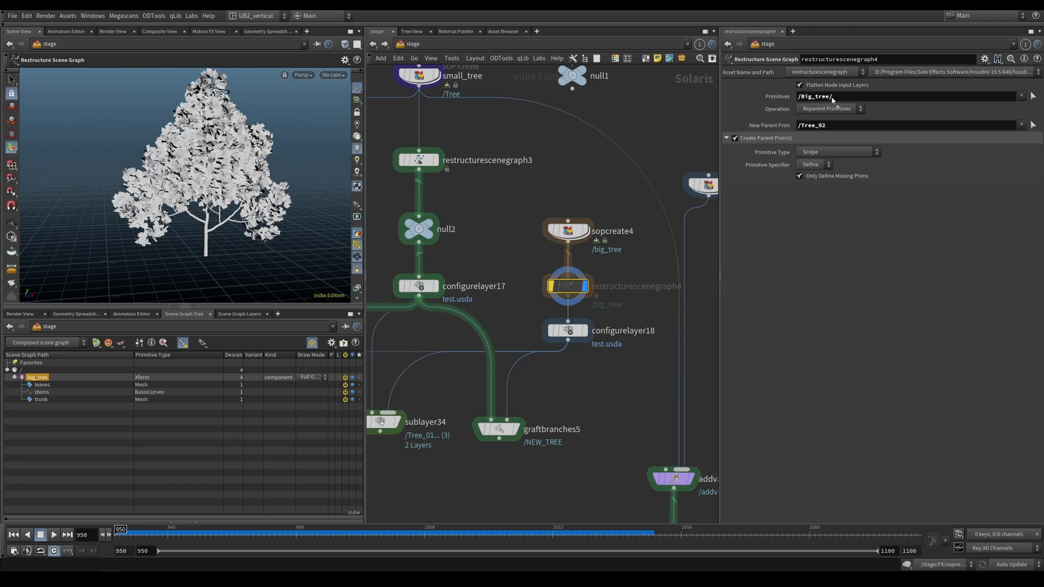
pyautogui.moveTo(832, 98); pyautogui.dragTo(832, 98)
pyautogui.click(552, 287)
# - Display sublayer34 to examine both trees under Tree_01 and Tree_02, and review sopcreate4's settings
pyautogui.moveTo(443, 383); pyautogui.dragTo(479, 362, button='middle')
pyautogui.moveTo(479, 363); pyautogui.dragTo(418, 404)
pyautogui.click(432, 402)
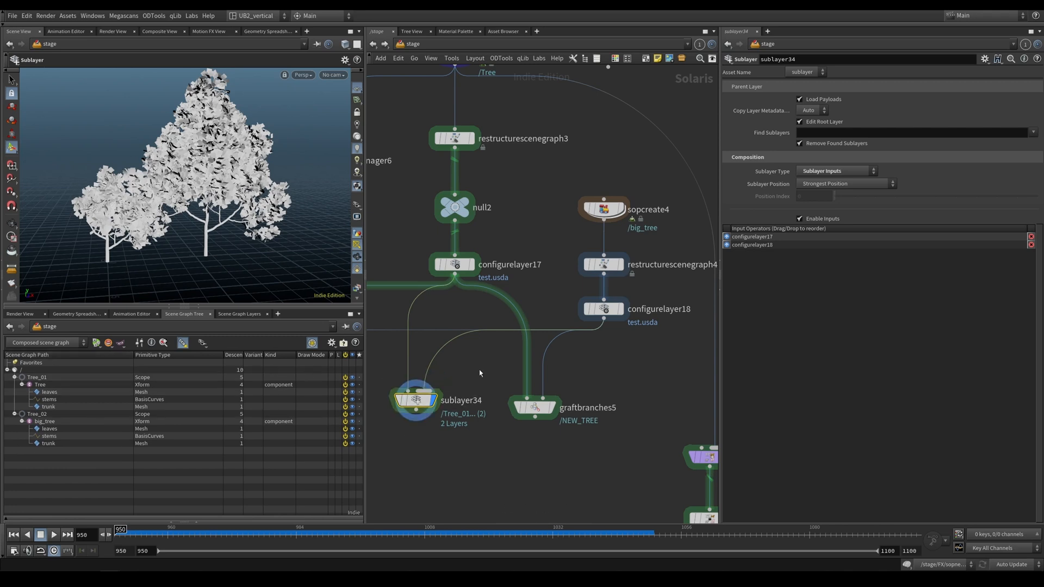
pyautogui.scroll(-3, 468, 382)
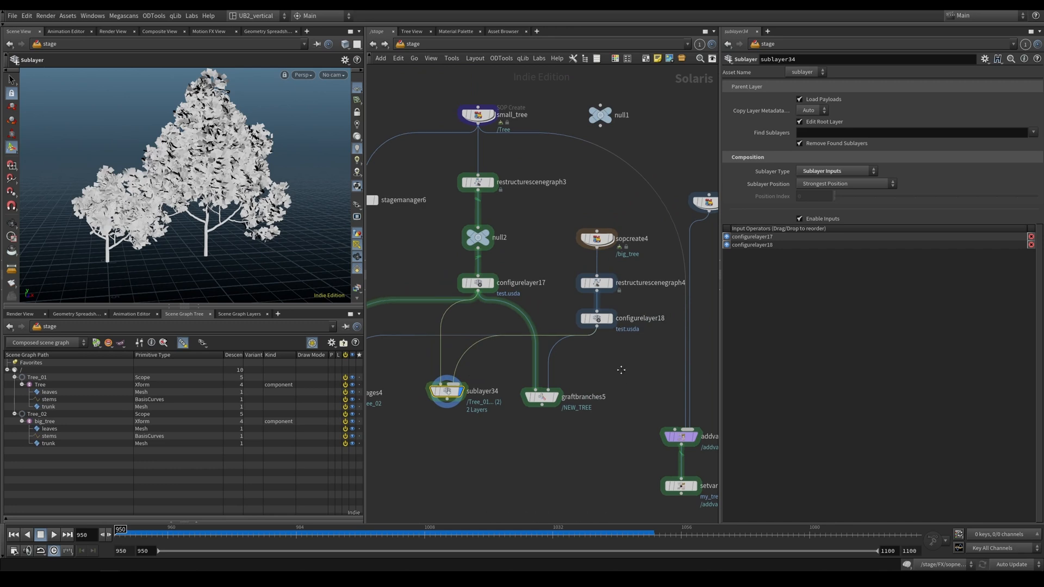
pyautogui.moveTo(620, 368); pyautogui.dragTo(607, 339, button='middle')
pyautogui.click(586, 235)
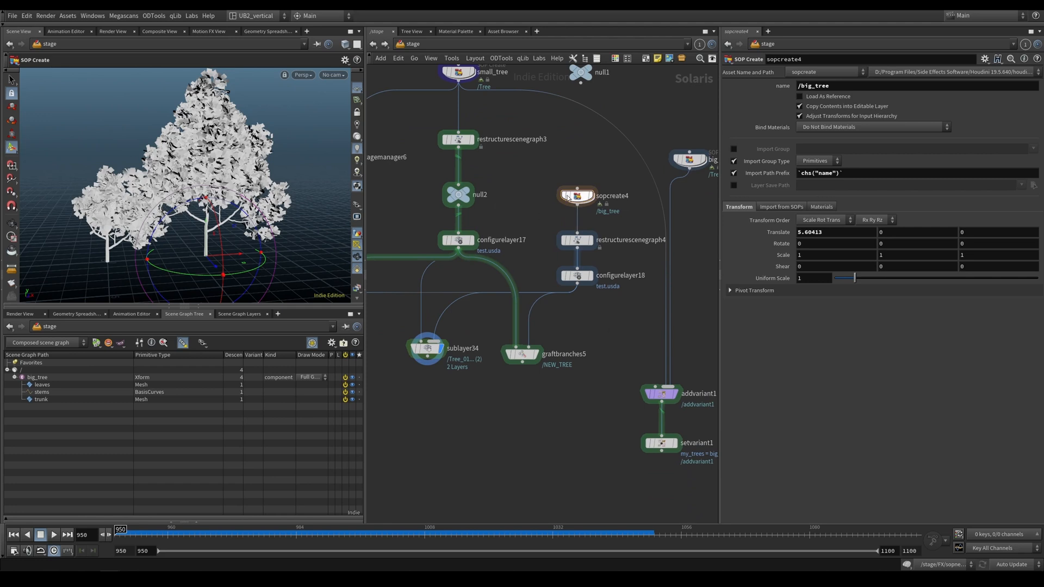
pyautogui.moveTo(568, 198); pyautogui.dragTo(577, 217, button='middle')
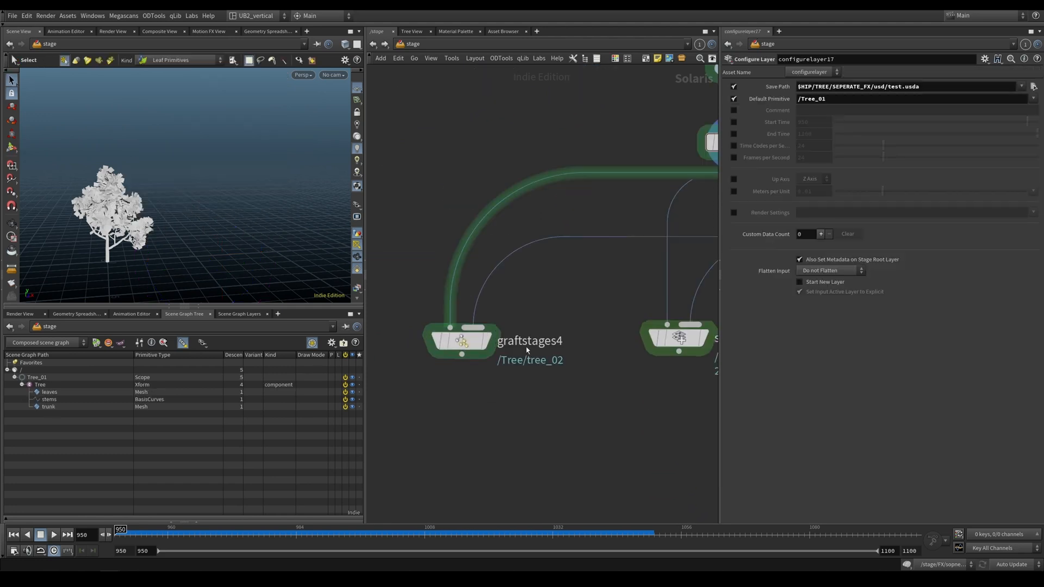
# - Select graftstages4 to examine its primitive path, destination path and resulting scene graph hierarchy
pyautogui.click(463, 340)
pyautogui.scroll(-3, 520, 392)
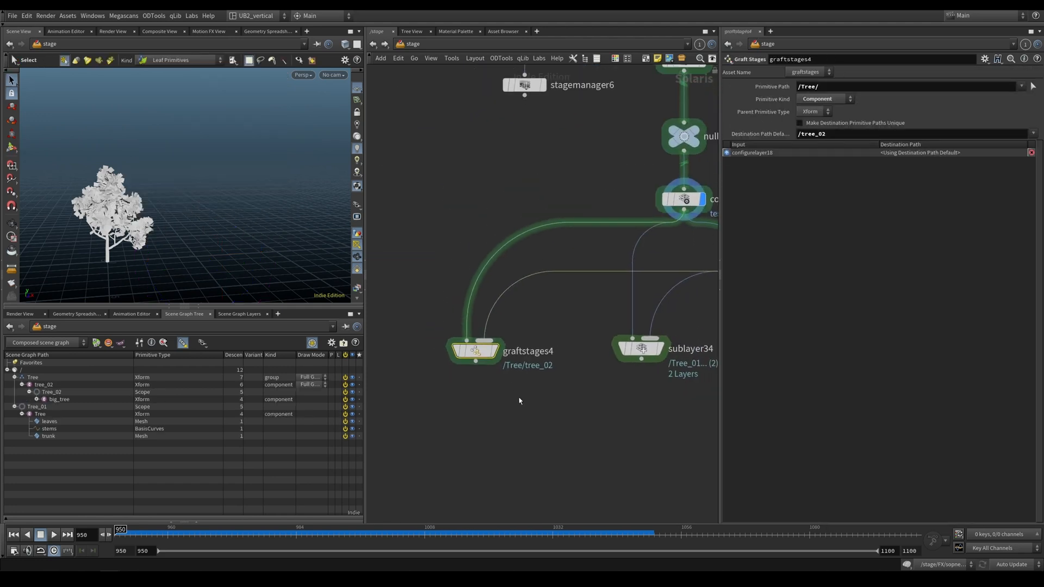
pyautogui.scroll(-4, 532, 387)
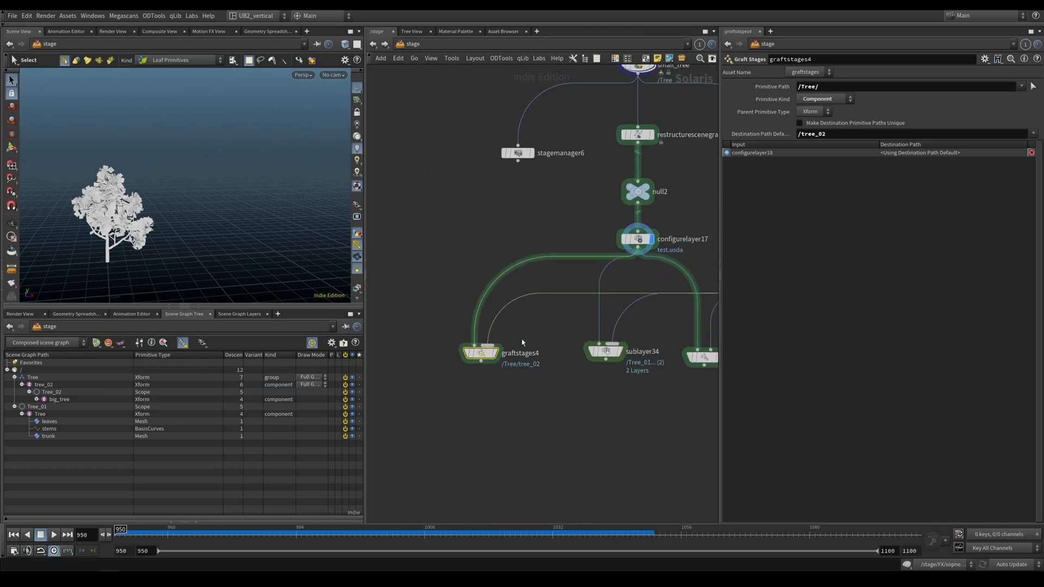
pyautogui.scroll(2, 532, 381)
pyautogui.moveTo(551, 397); pyautogui.dragTo(537, 378, button='middle')
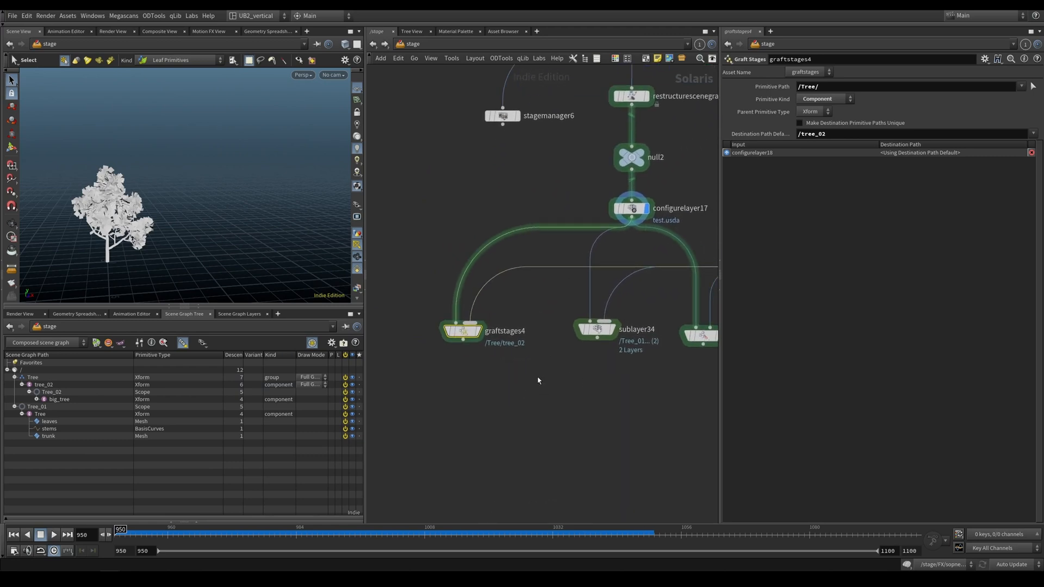
# - Add a Graft Stages node below graftstages4 and connect its first input to configurelayer17
pyautogui.click(543, 386)
pyautogui.press('Tab')
pyautogui.write('graf')
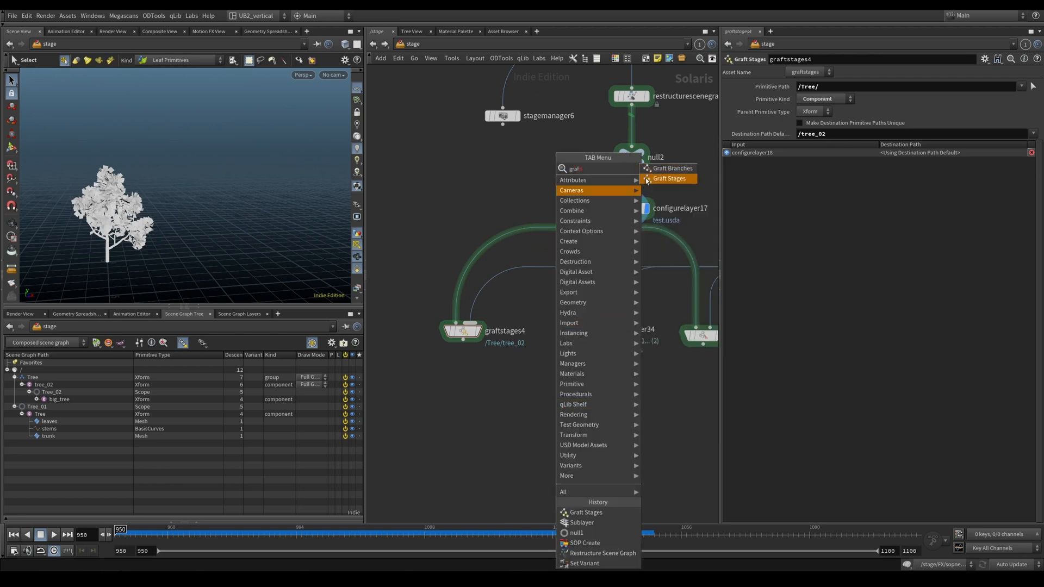
pyautogui.click(655, 182)
pyautogui.click(528, 405)
pyautogui.click(521, 395)
pyautogui.click(632, 217)
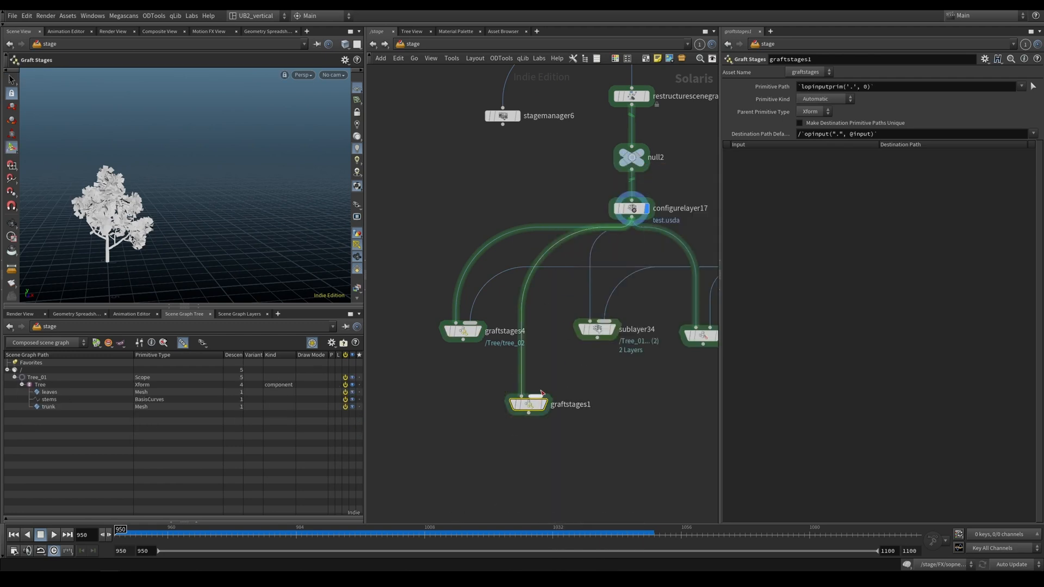
# - Connect the new Graft Stages node's second input to configurelayer18 and display the node
pyautogui.click(536, 395)
pyautogui.moveTo(592, 389); pyautogui.dragTo(549, 399, button='middle')
pyautogui.click(626, 306)
pyautogui.moveTo(546, 401); pyautogui.dragTo(459, 442)
pyautogui.press('r')
pyautogui.moveTo(578, 436); pyautogui.dragTo(492, 422, button='middle')
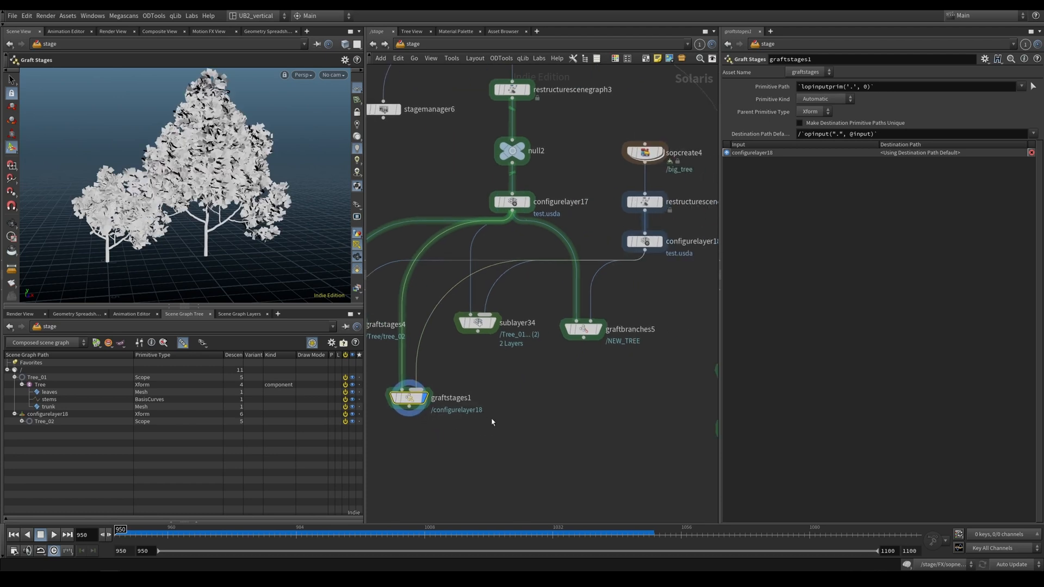
# - Move the new Graft Stages node lower in the network and reframe both trees in the viewport
pyautogui.moveTo(415, 400); pyautogui.dragTo(429, 422)
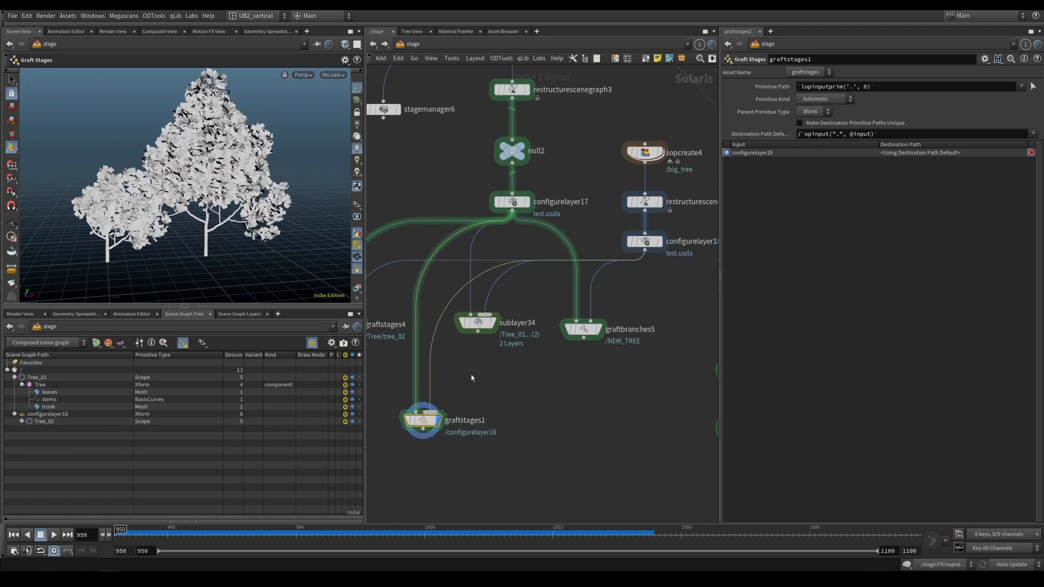
pyautogui.moveTo(416, 338); pyautogui.dragTo(427, 343, button='middle')
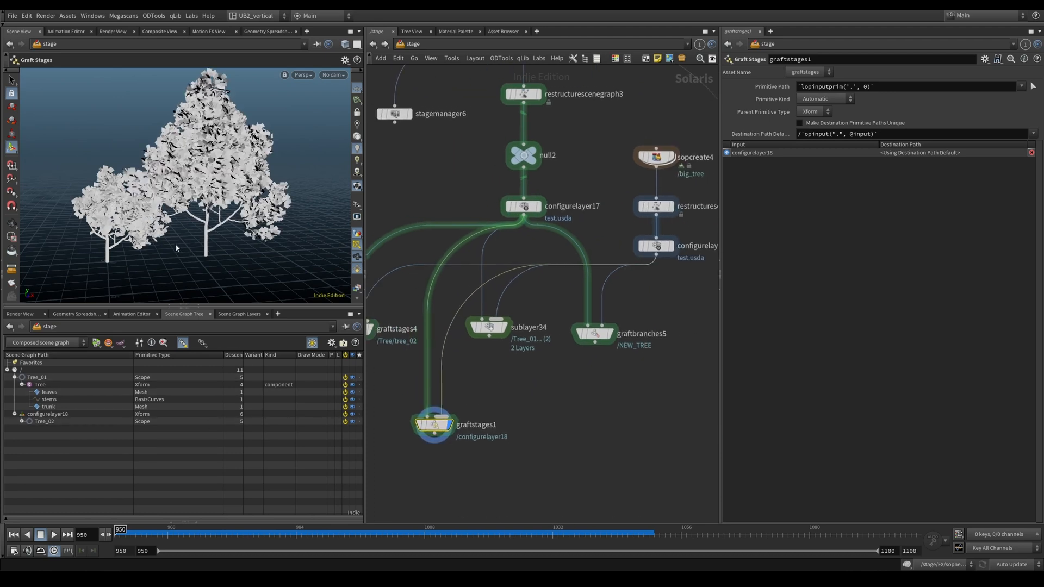
pyautogui.keyDown('alt'); pyautogui.moveTo(176, 248); pyautogui.dragTo(181, 260, button='middle'); pyautogui.keyUp('alt')
pyautogui.moveTo(501, 378); pyautogui.dragTo(493, 437, button='middle')
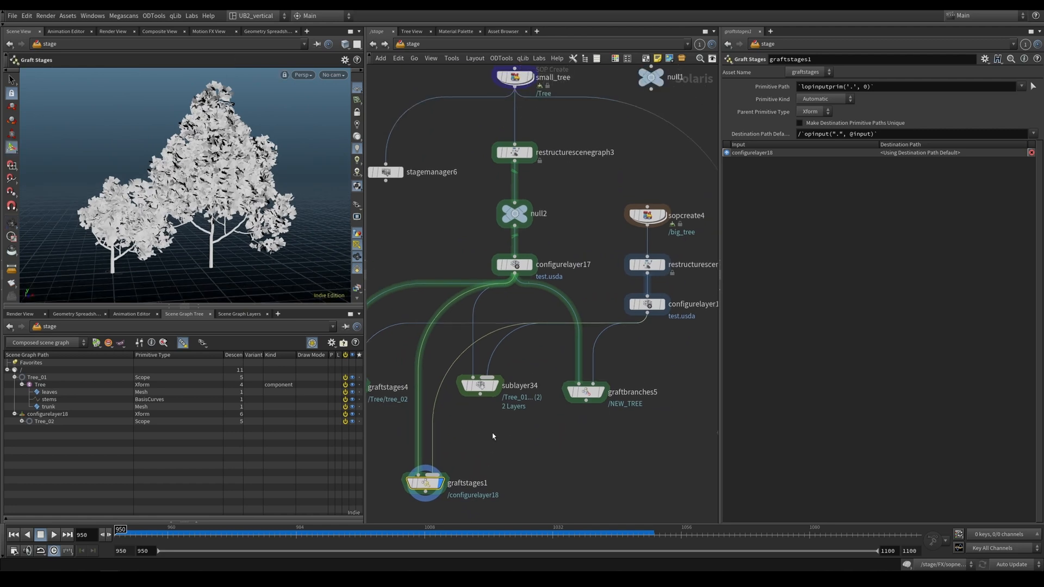
# - Rewire graftstages1 so its first input comes from small_tree and its second input from sopcreate4
pyautogui.moveTo(419, 467); pyautogui.dragTo(512, 178)
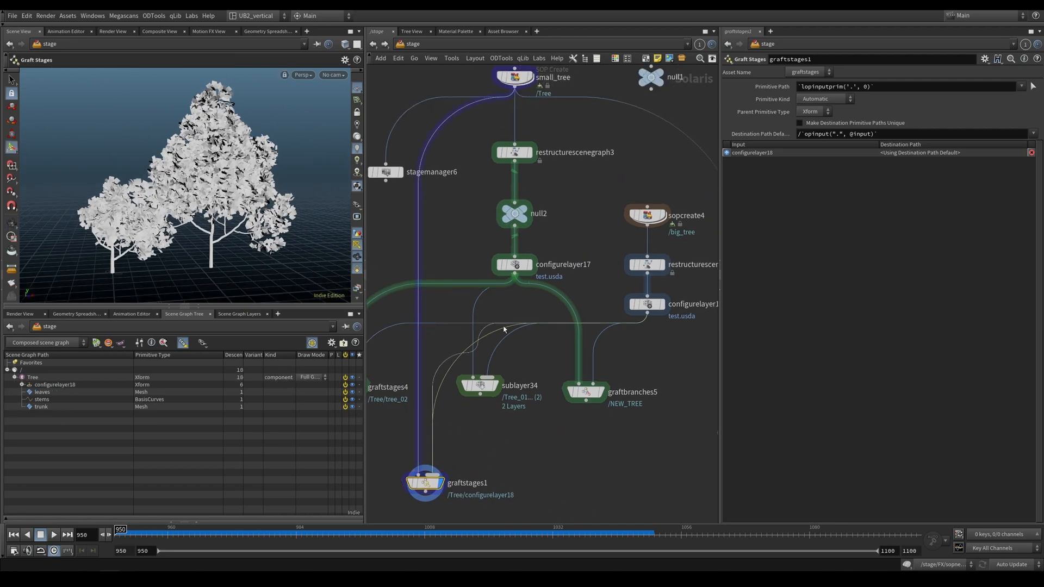
pyautogui.click(645, 232)
pyautogui.moveTo(496, 458); pyautogui.dragTo(515, 433, button='middle')
pyautogui.moveTo(682, 159); pyautogui.dragTo(643, 240, button='middle')
# - Display sopcreate4, then select small_tree to examine its Import Path Prefix
pyautogui.click(642, 269)
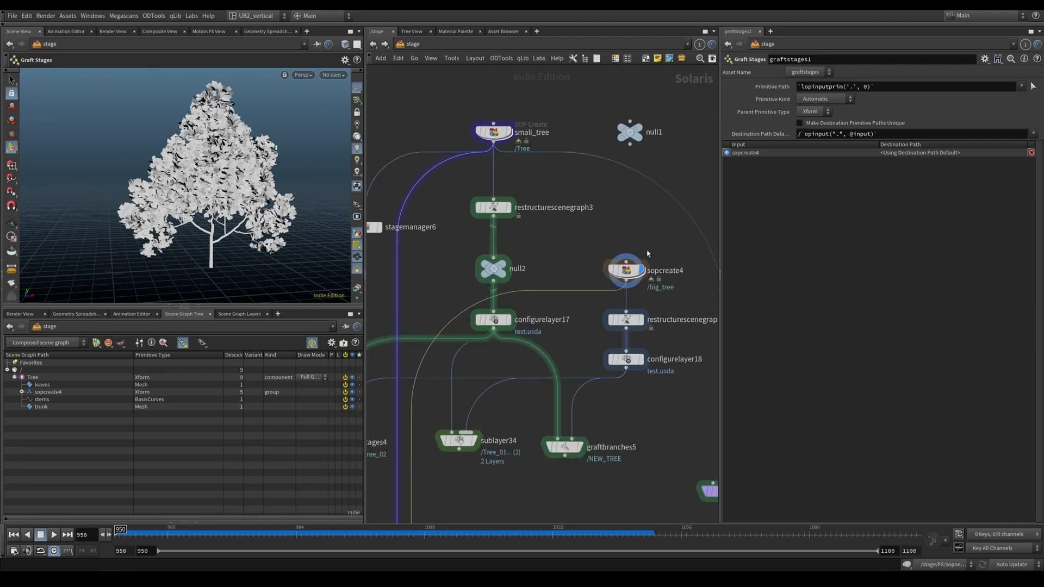
pyautogui.moveTo(654, 245); pyautogui.dragTo(617, 279)
pyautogui.moveTo(550, 107); pyautogui.dragTo(449, 163)
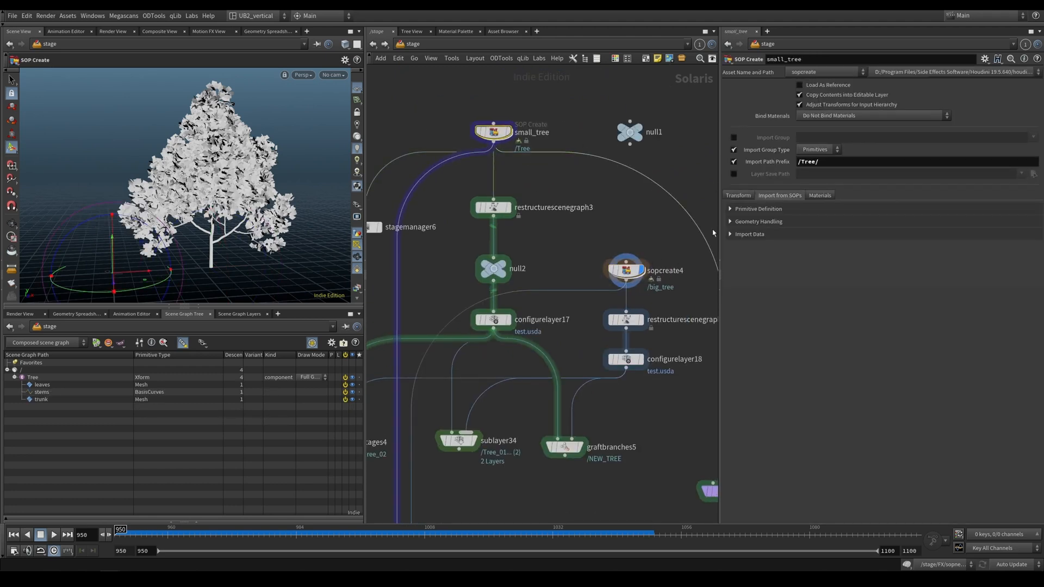
pyautogui.moveTo(837, 163); pyautogui.dragTo(795, 162)
# - Set the name parameter of sopcreate4 to /Tree so it matches the prefix of small_tree
pyautogui.click(633, 270)
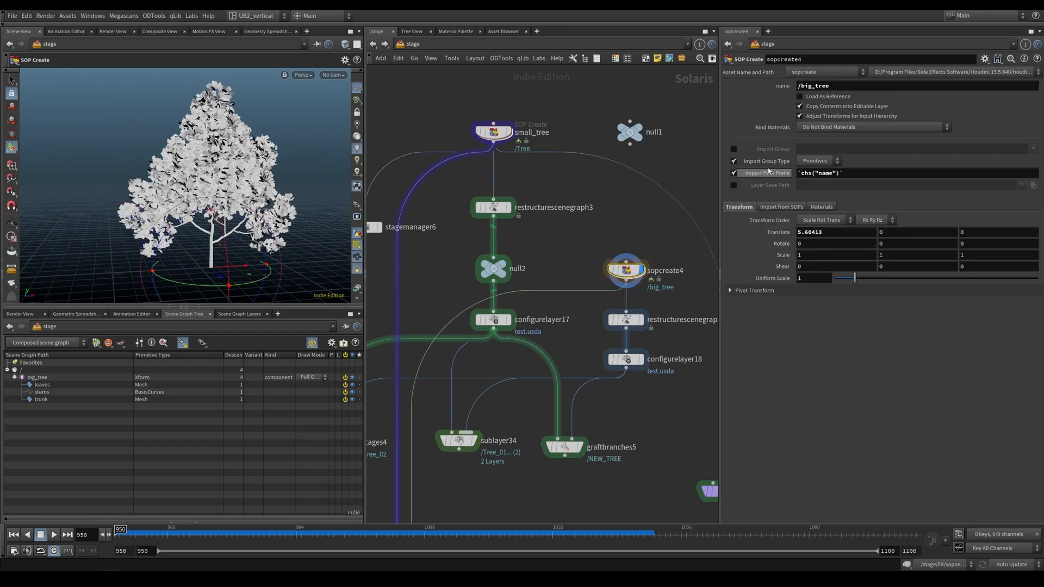
pyautogui.moveTo(837, 87); pyautogui.dragTo(817, 90)
pyautogui.write('Tree')
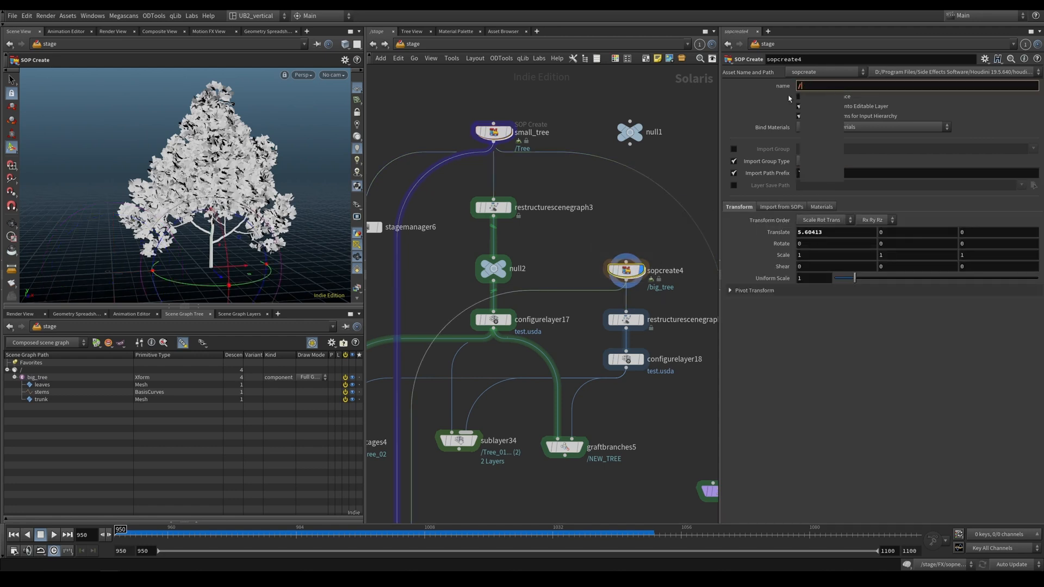
pyautogui.press('Return')
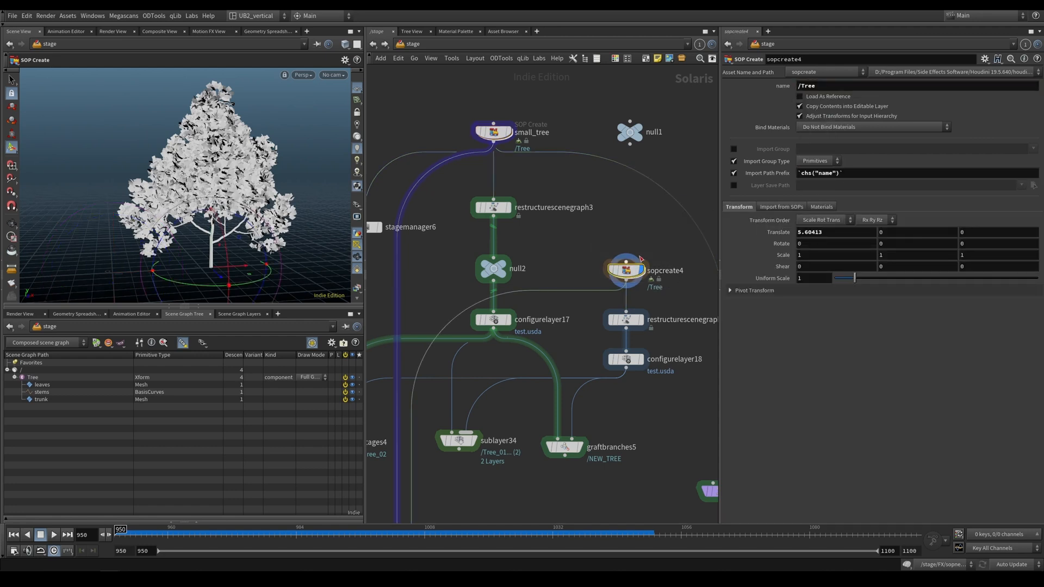
# - Display small_tree to check its hierarchy, then select and display graftstages1
pyautogui.click(493, 131)
pyautogui.moveTo(497, 391); pyautogui.dragTo(561, 240, button='middle')
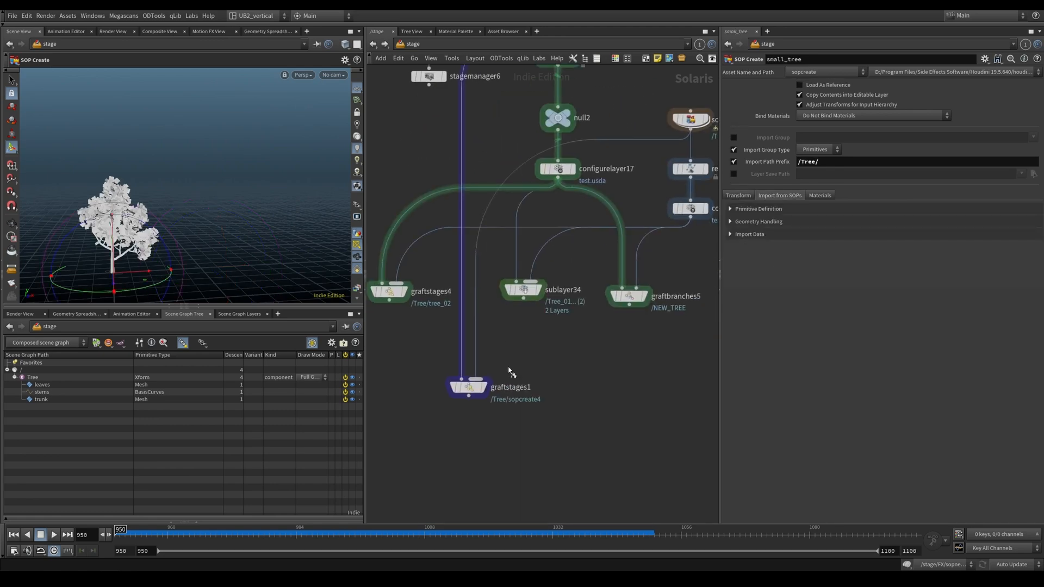
pyautogui.click(483, 387)
pyautogui.moveTo(551, 371); pyautogui.dragTo(548, 369)
pyautogui.moveTo(544, 359); pyautogui.dragTo(539, 370, button='middle')
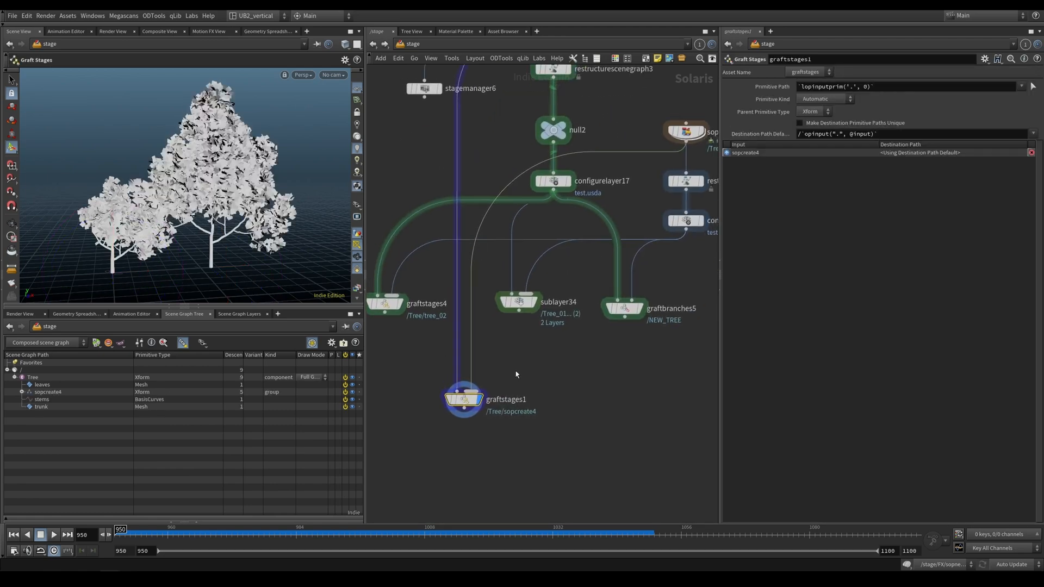
# - Expand the sopcreate4 group and the Tree primitive nested inside it in the scene graph
pyautogui.press('b')
pyautogui.press('b')
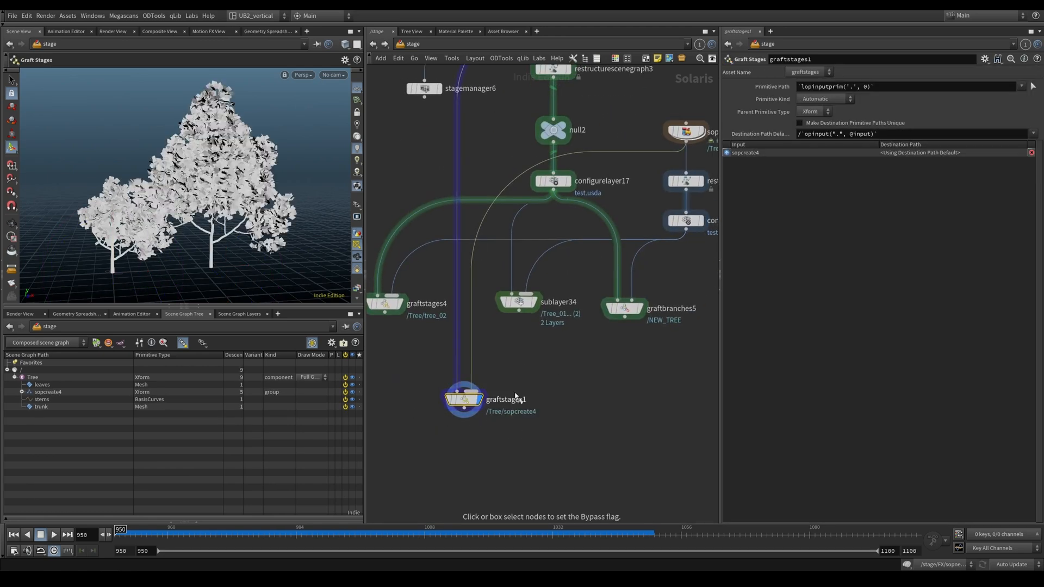
pyautogui.moveTo(546, 378); pyautogui.dragTo(407, 438)
pyautogui.press('b')
pyautogui.press('b')
pyautogui.click(22, 392)
pyautogui.click(30, 399)
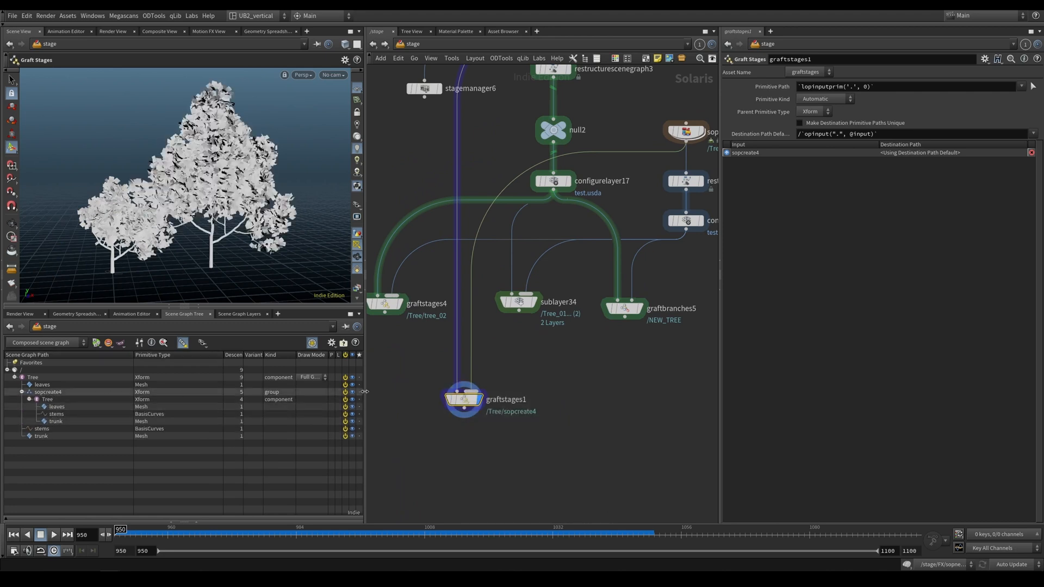
# - Select the parent Tree, its leaves and the sopcreate4 group to compare their geometry, then inspect the sopcreate4 node's name
pyautogui.moveTo(558, 353); pyautogui.dragTo(521, 380, button='middle')
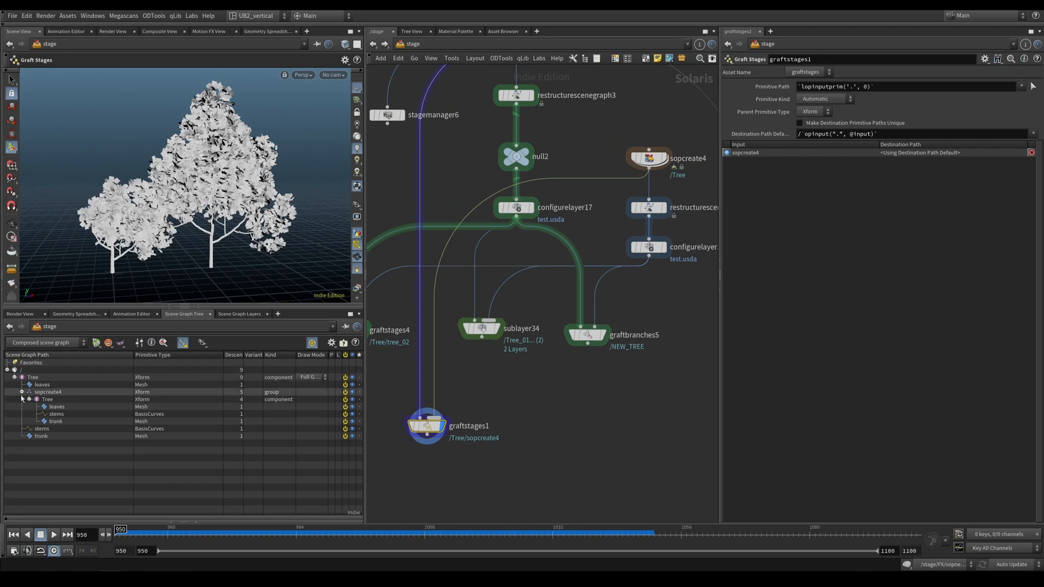
pyautogui.click(46, 400)
pyautogui.click(35, 377)
pyautogui.click(38, 385)
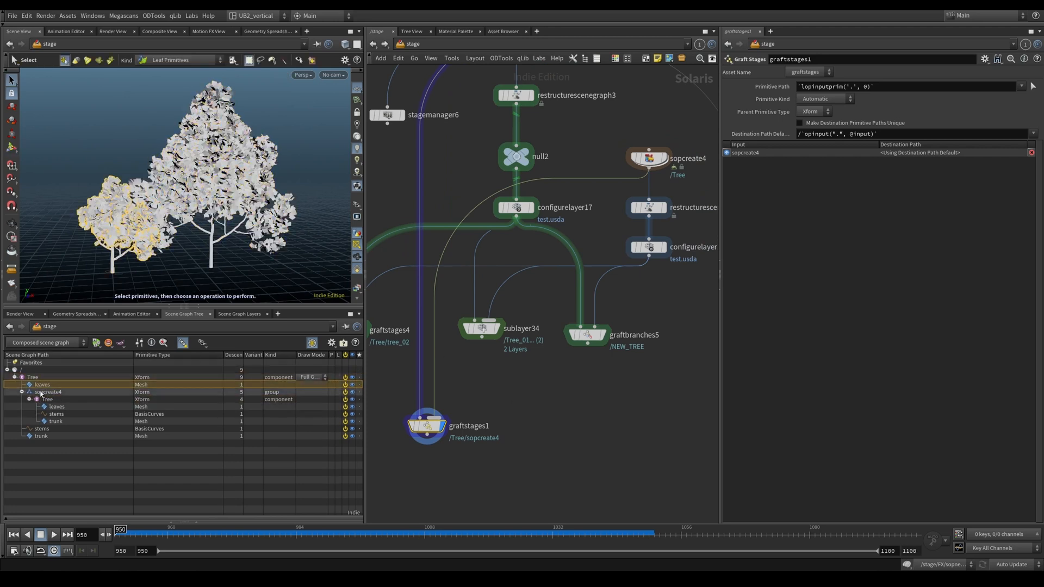
pyautogui.click(38, 429)
pyautogui.click(33, 393)
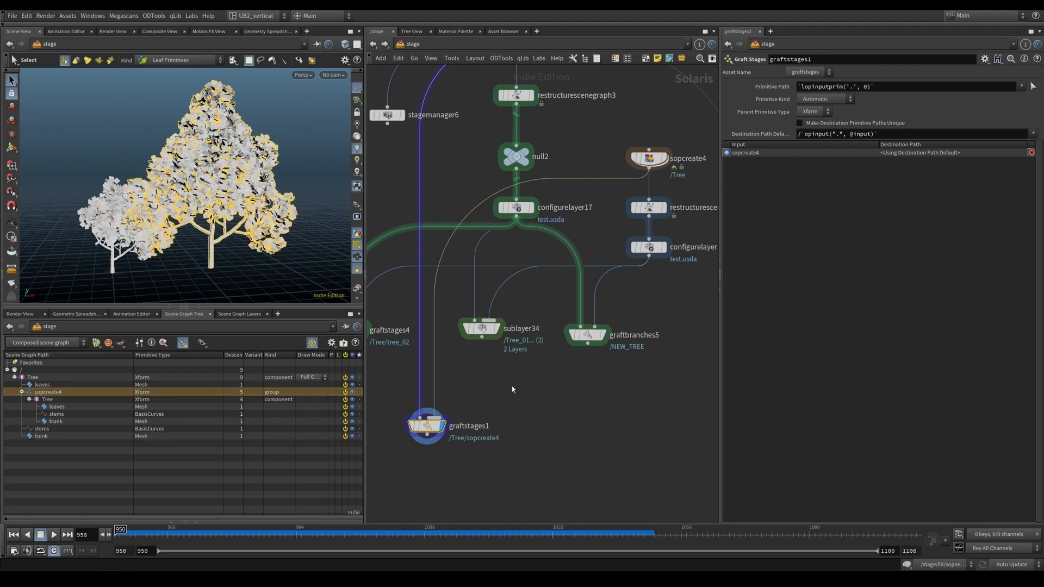
pyautogui.moveTo(512, 386); pyautogui.dragTo(440, 420)
pyautogui.scroll(5, 692, 129)
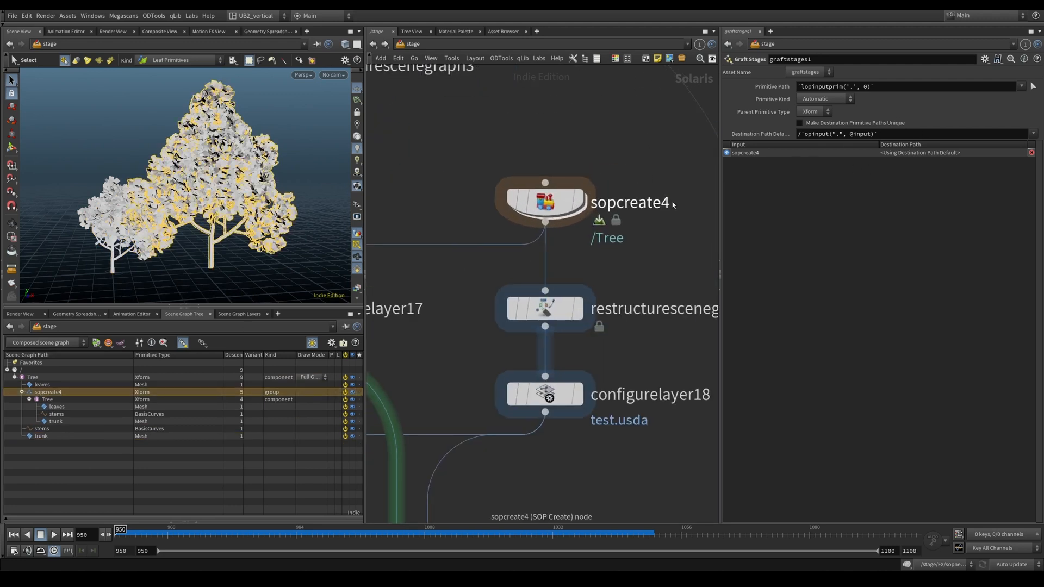
pyautogui.scroll(-5, 517, 374)
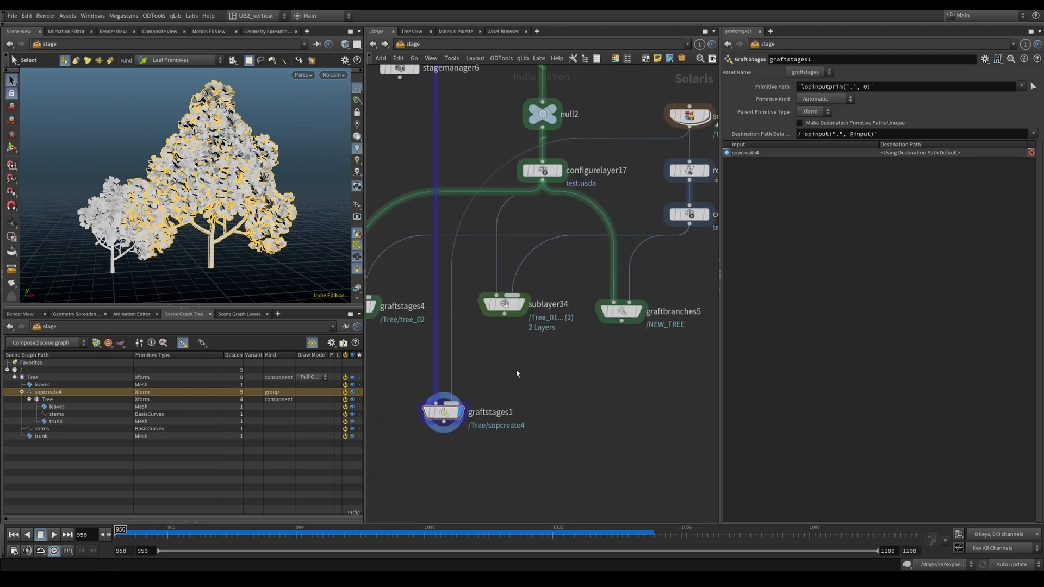
# - Set the Destination Path Default of graftstages1 to /BIG_TREE
pyautogui.moveTo(877, 134); pyautogui.dragTo(797, 134)
pyautogui.moveTo(528, 383); pyautogui.dragTo(514, 400, button='middle')
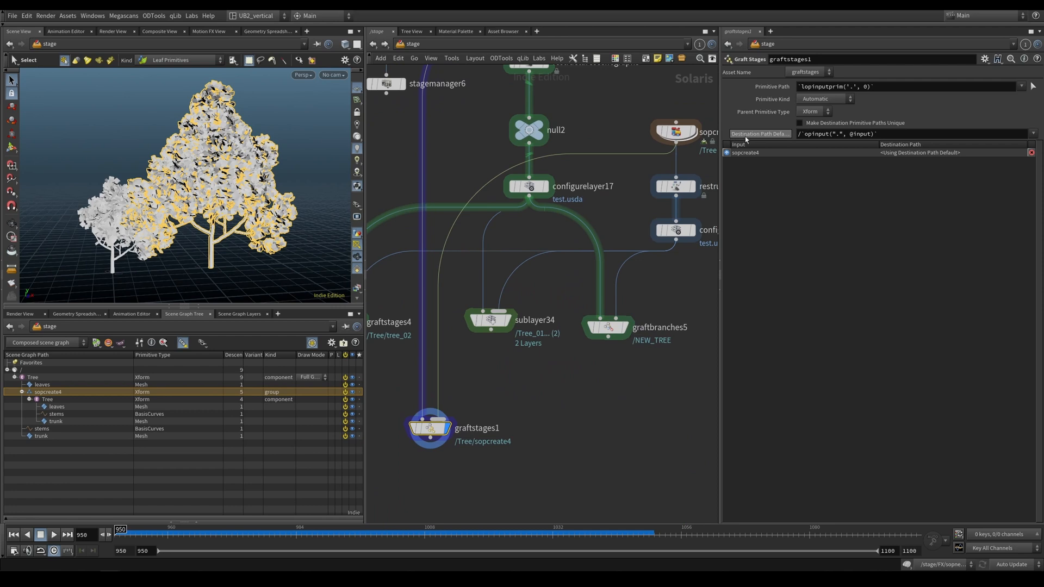
pyautogui.moveTo(877, 133); pyautogui.dragTo(812, 135)
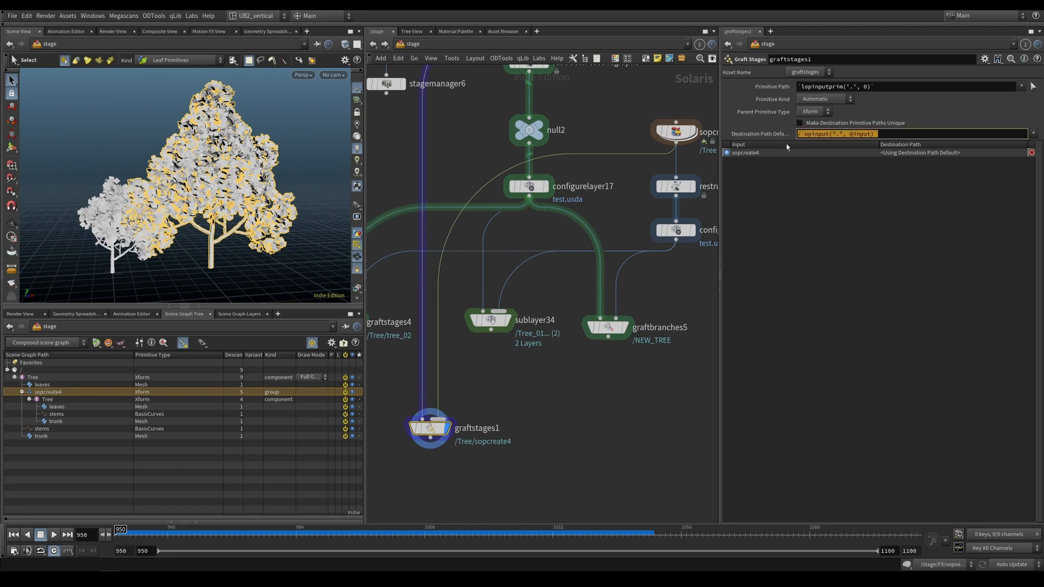
pyautogui.write('/')
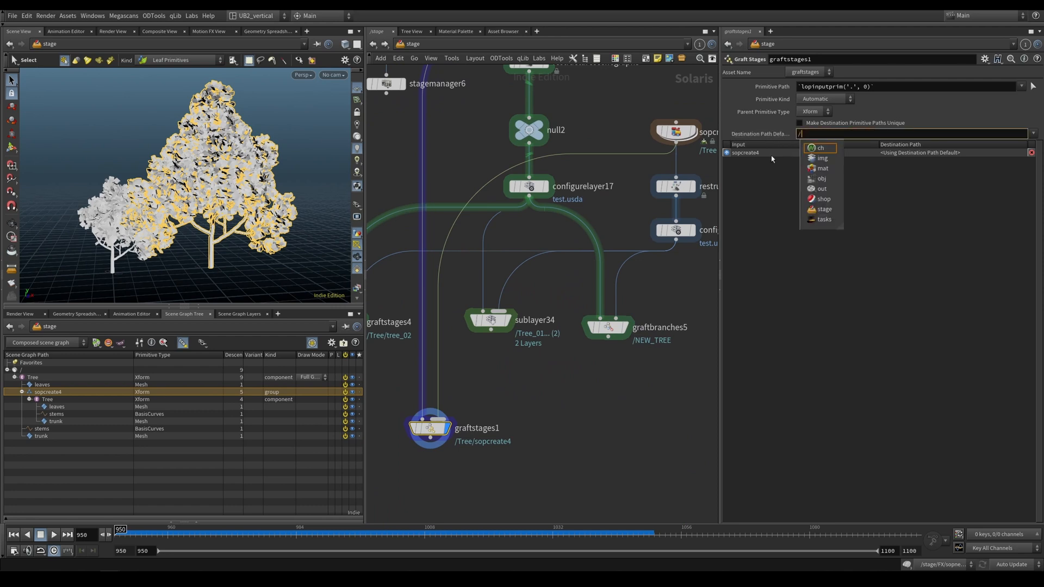
pyautogui.write('BIG_TREE')
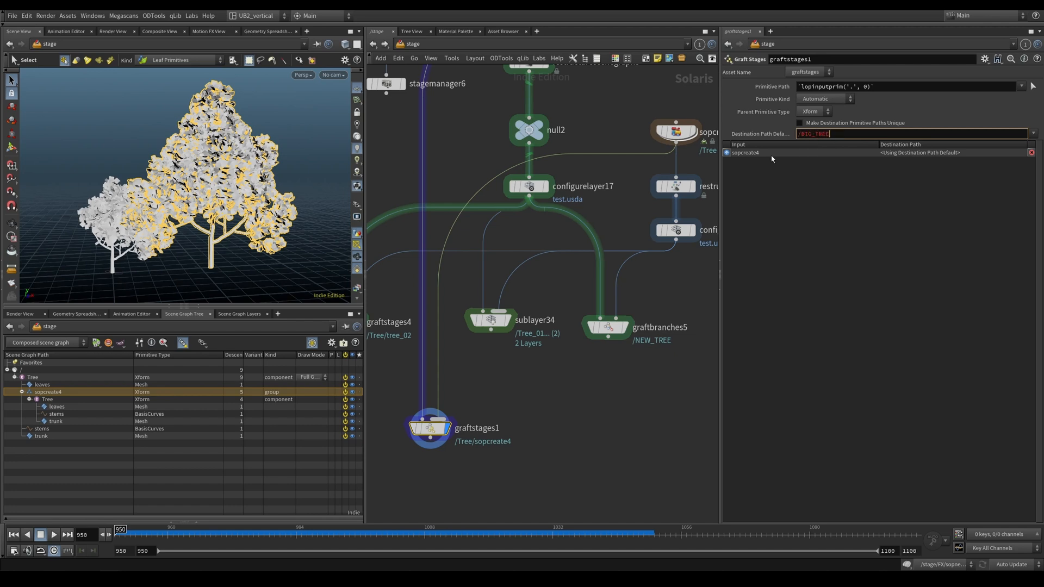
pyautogui.press('Return')
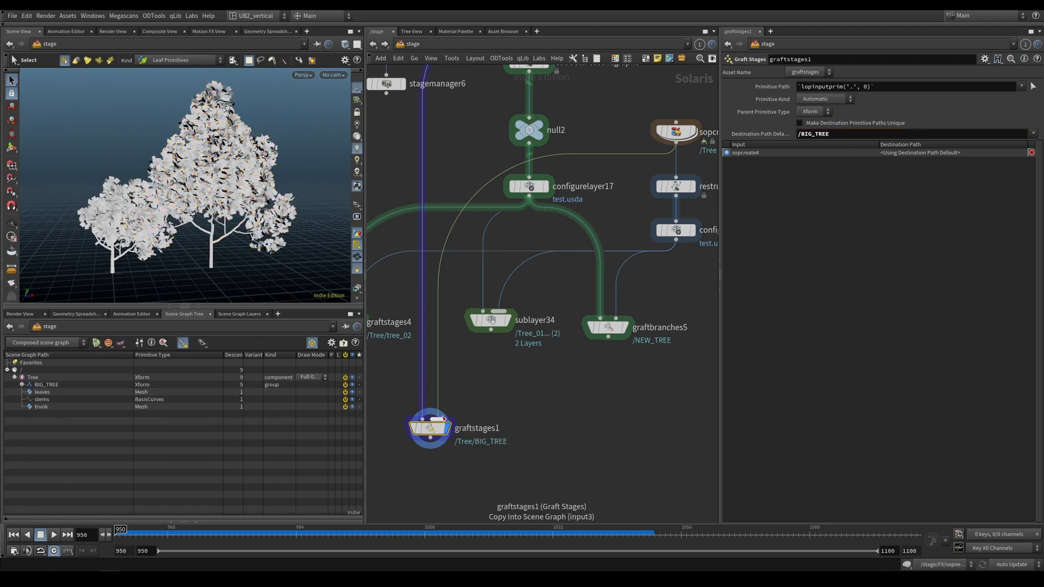
# - Expand the BIG_TREE group and its nested Tree to inspect the grafted hierarchy, then collapse the group
pyautogui.moveTo(443, 427)
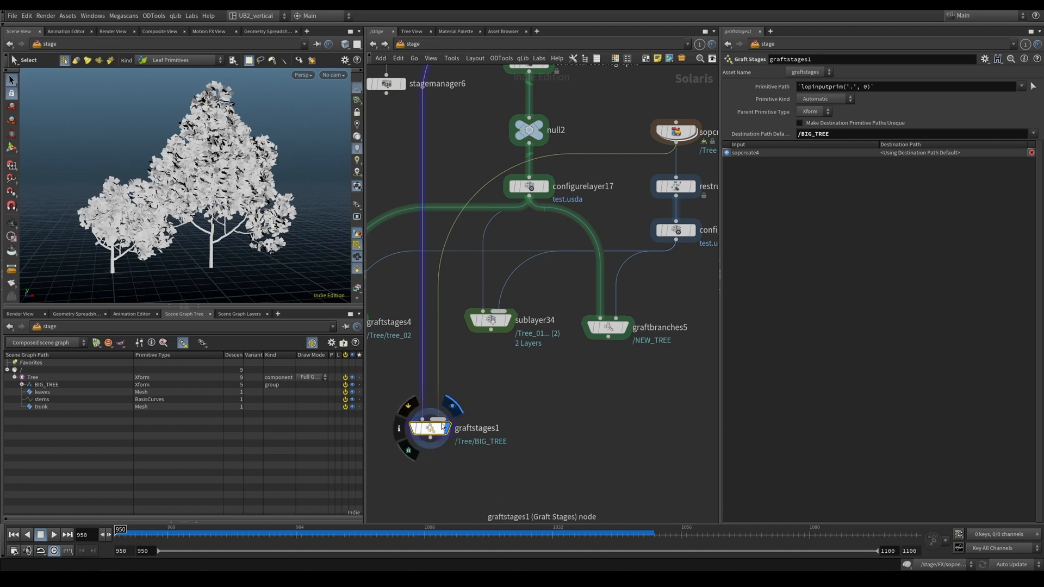
pyautogui.click(22, 385)
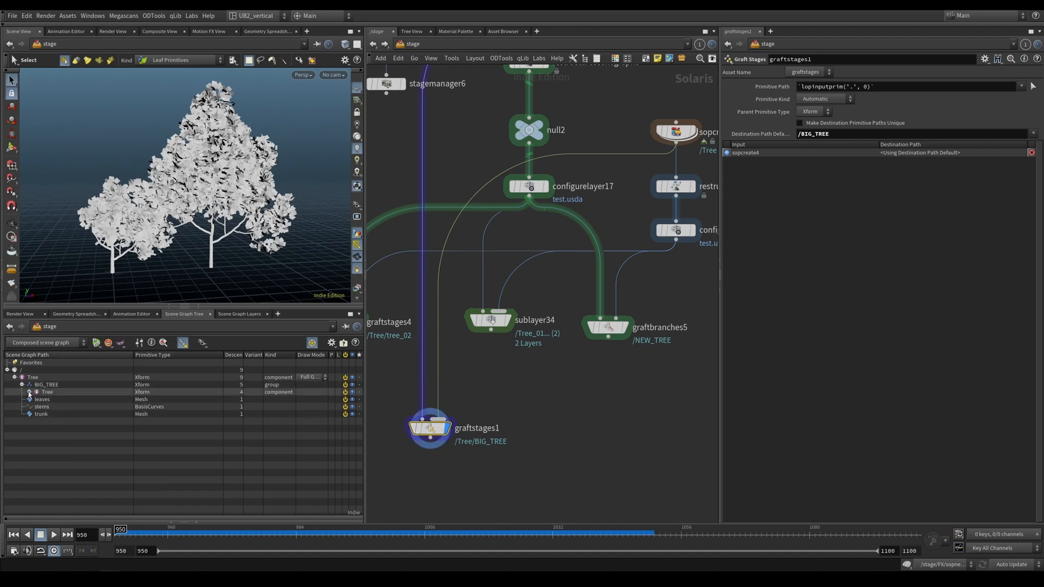
pyautogui.click(30, 392)
pyautogui.click(22, 385)
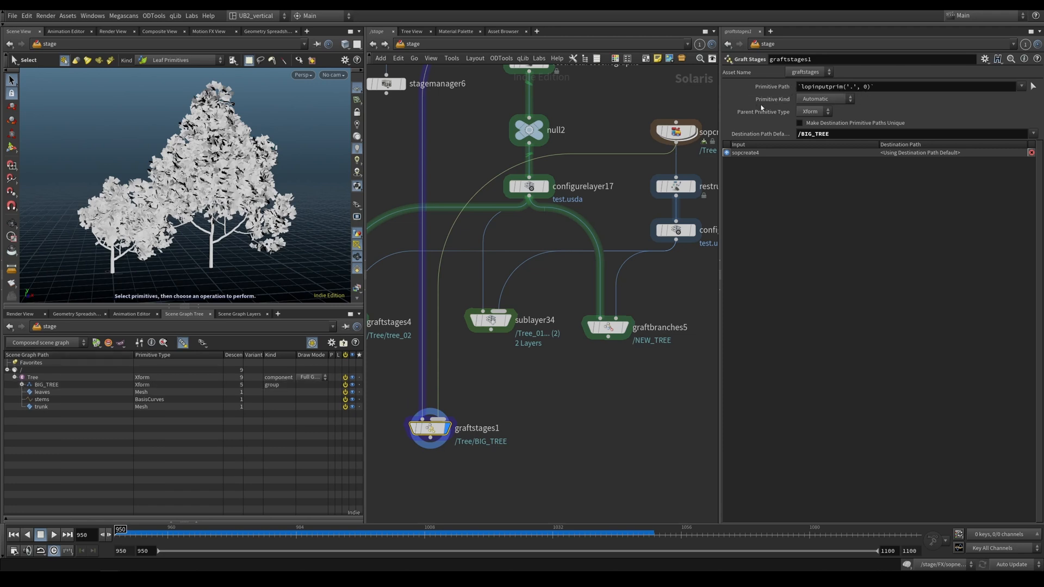
# - Check what the Primitive Path expression of graftstages1 evaluates to and select the matching Tree primitive in the scene graph
pyautogui.click(777, 87)
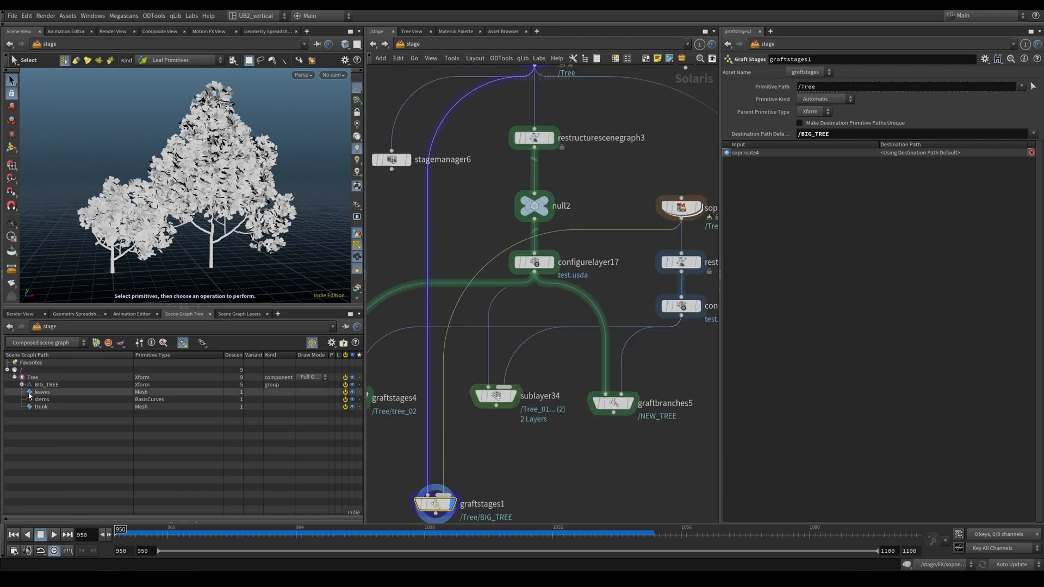
pyautogui.click(778, 87)
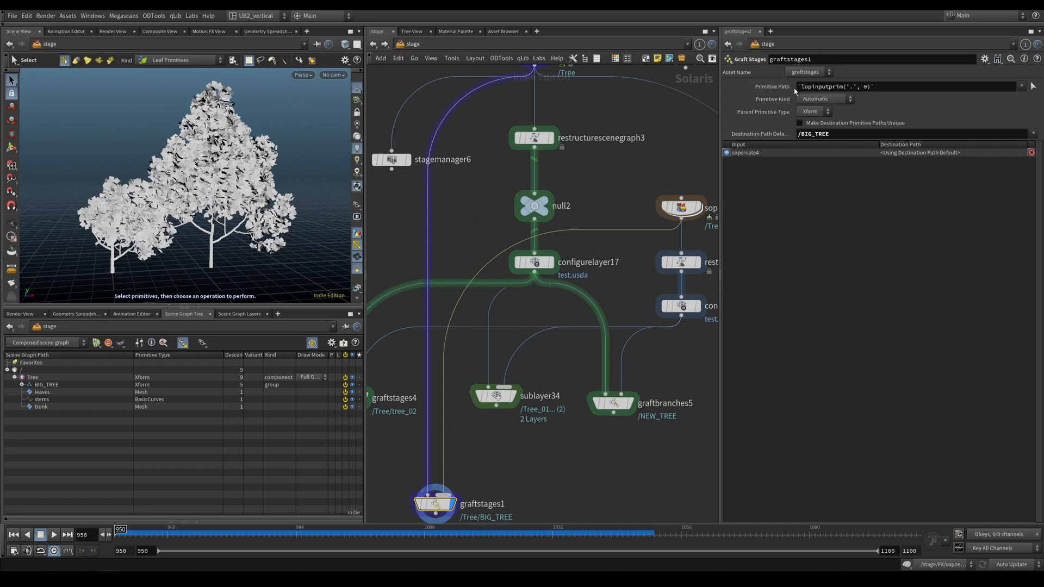
pyautogui.click(34, 377)
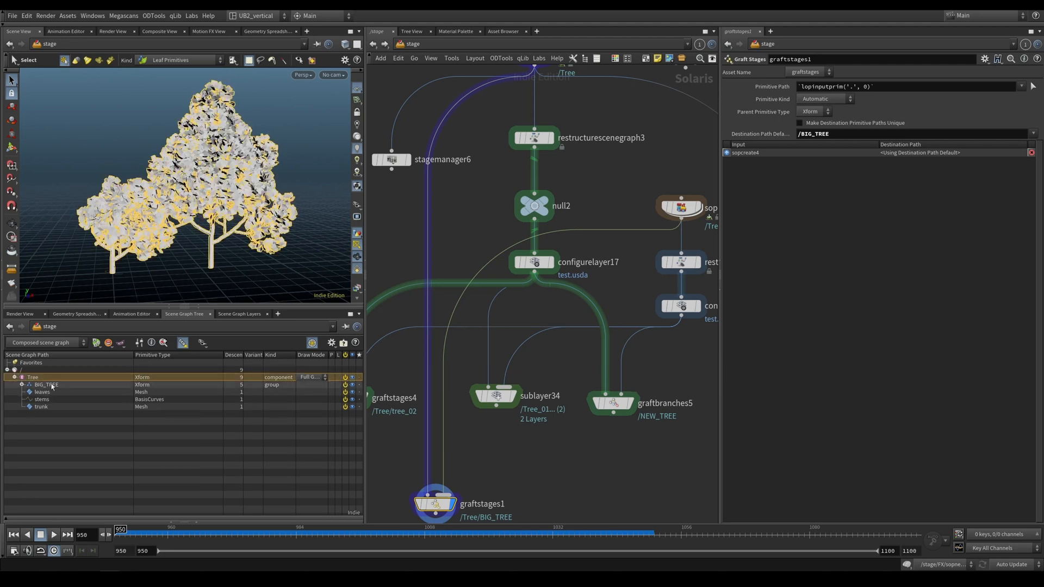
pyautogui.click(772, 88)
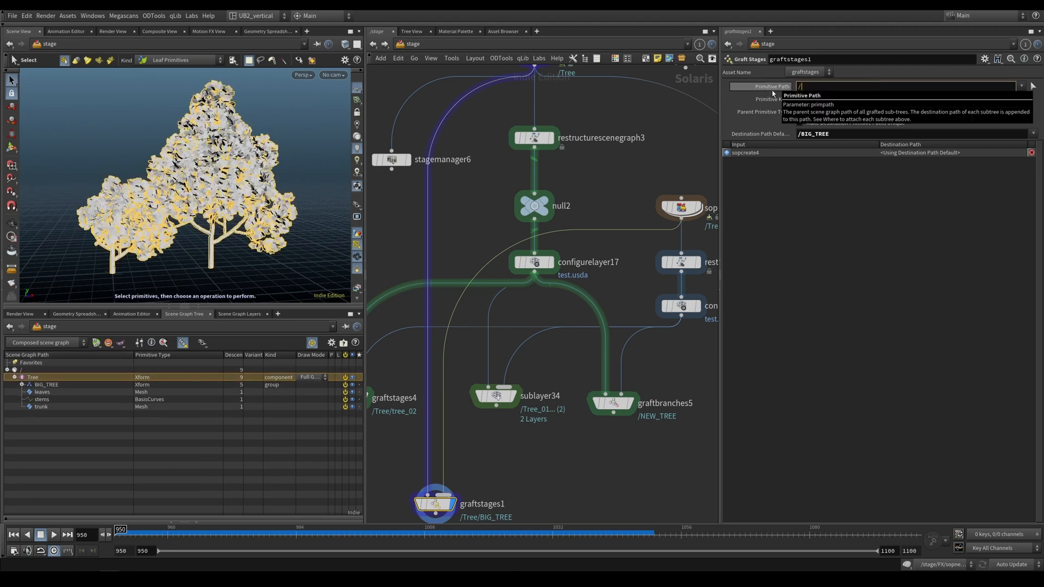
pyautogui.hotkey('ctrl', 'z')
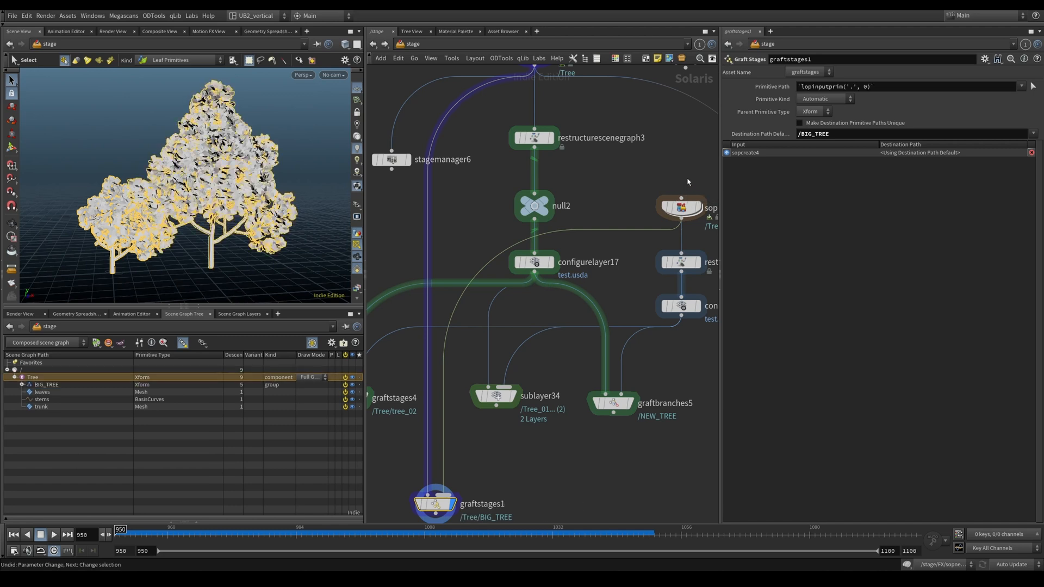
pyautogui.moveTo(887, 87); pyautogui.dragTo(718, 115)
pyautogui.write('/')
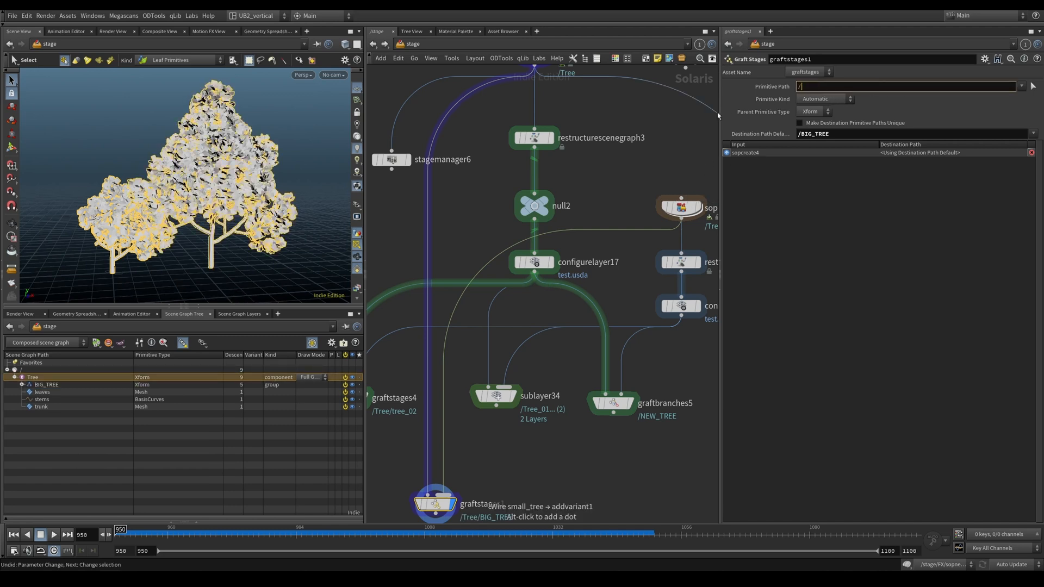
pyautogui.press('Return')
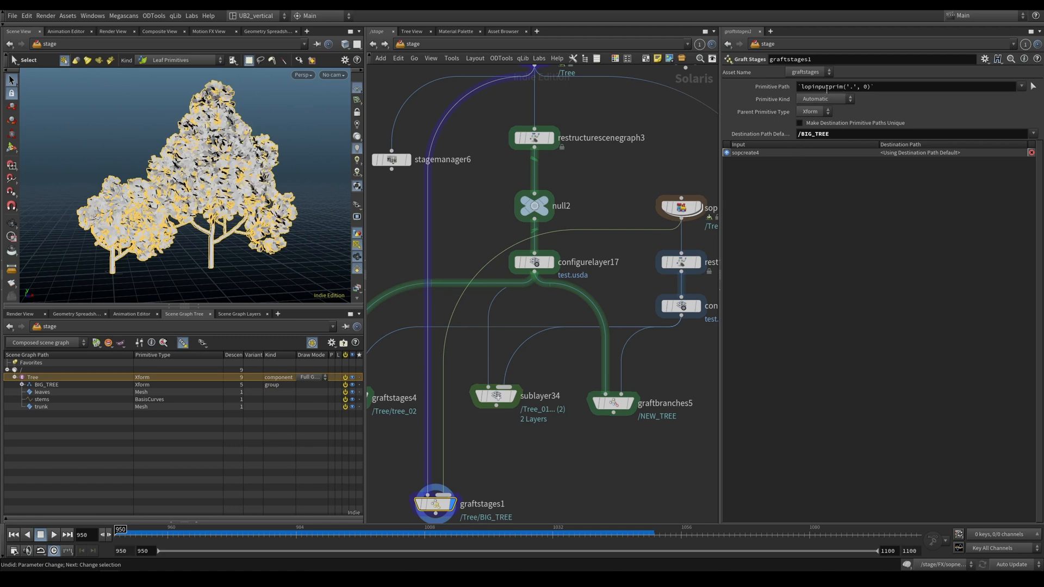
# - Set the Primitive Path of graftstages1 to / and collapse the Tree primitive in the scene graph
pyautogui.click(772, 87)
pyautogui.click(772, 87)
pyautogui.moveTo(892, 87); pyautogui.dragTo(702, 110)
pyautogui.write('/')
pyautogui.press('Return')
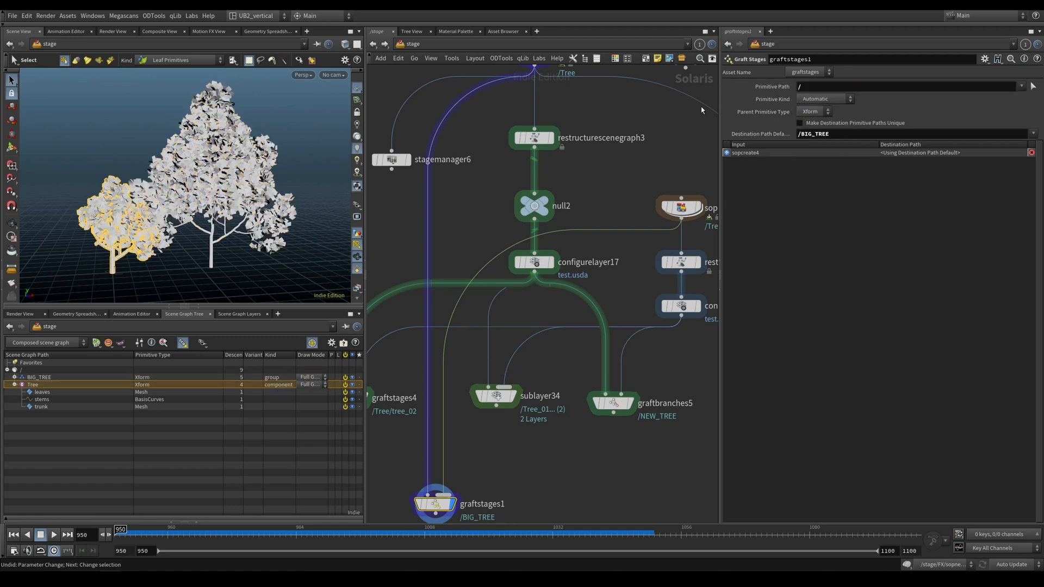
pyautogui.click(14, 385)
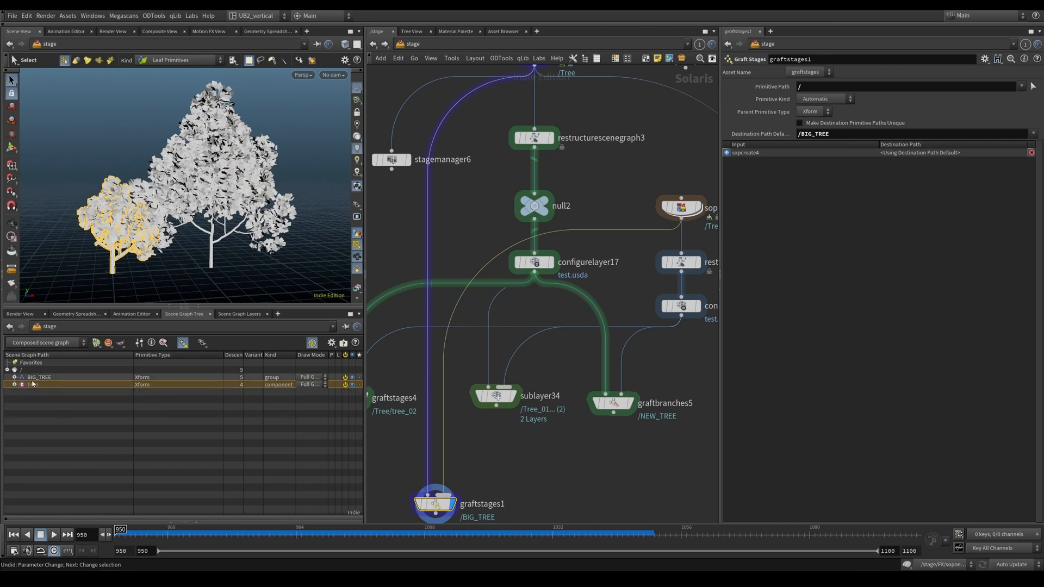
# - Set the Primitive Path of graftstages1 to /Tree and expand the Tree primitive in the scene graph
pyautogui.click(817, 88)
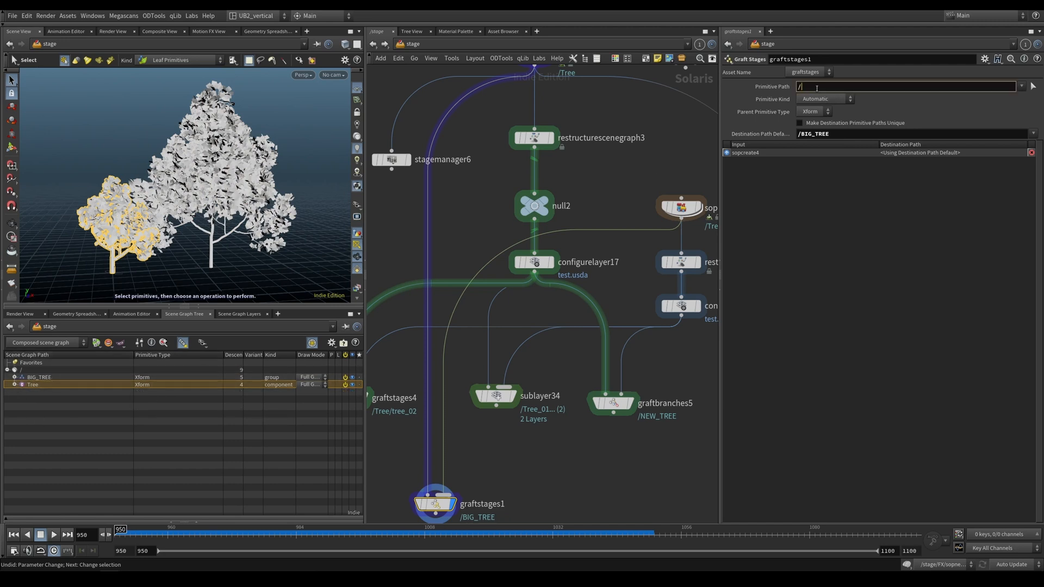
pyautogui.write('Tree')
pyautogui.press('Return')
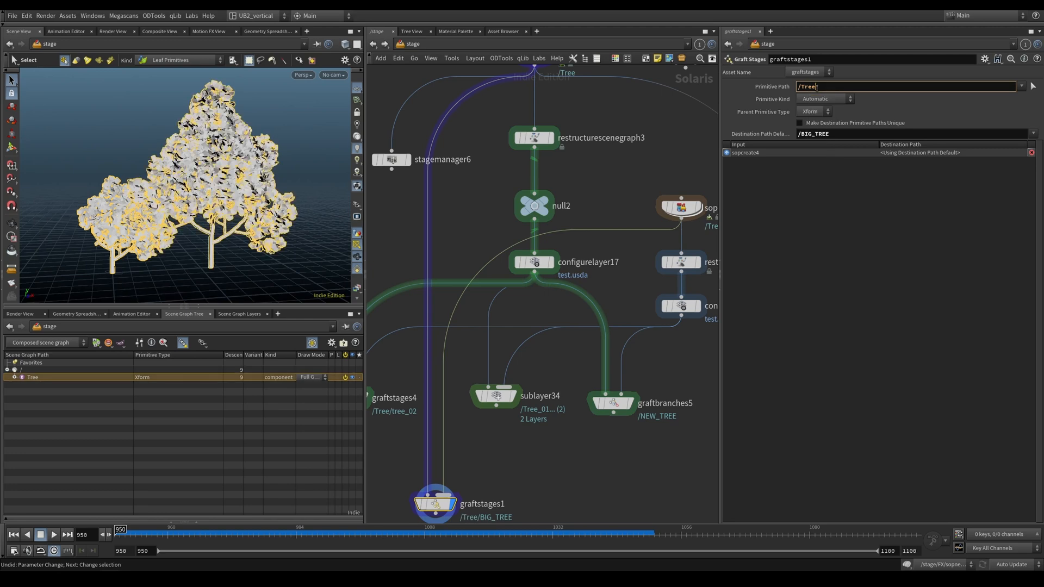
pyautogui.click(15, 377)
pyautogui.moveTo(550, 478); pyautogui.dragTo(585, 410, button='middle')
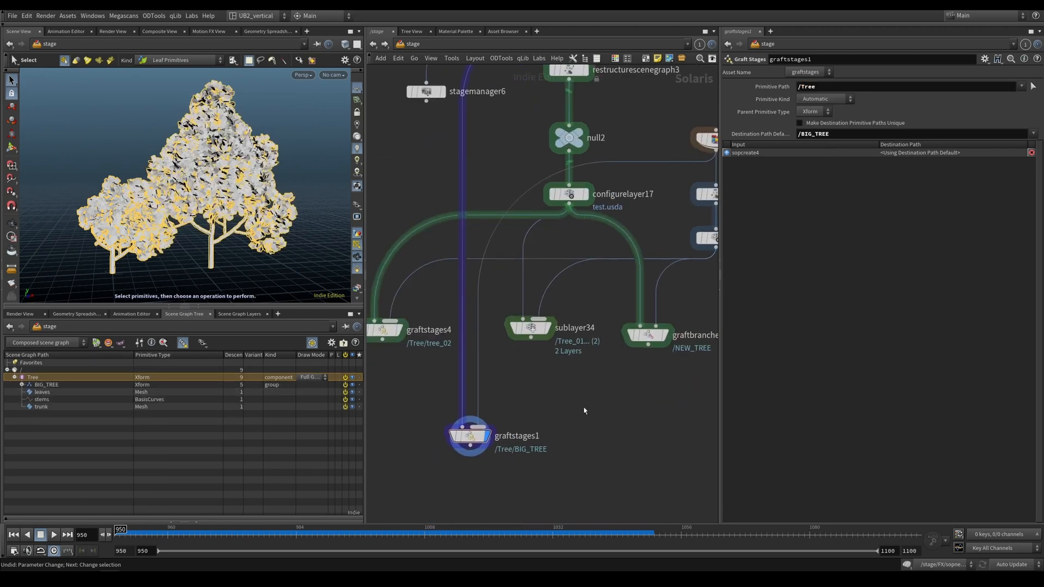
# - Rewire the second input of graftstages1 so that it takes configurelayer18 instead of sopcreate4
pyautogui.scroll(-5, 522, 414)
pyautogui.scroll(5, 525, 393)
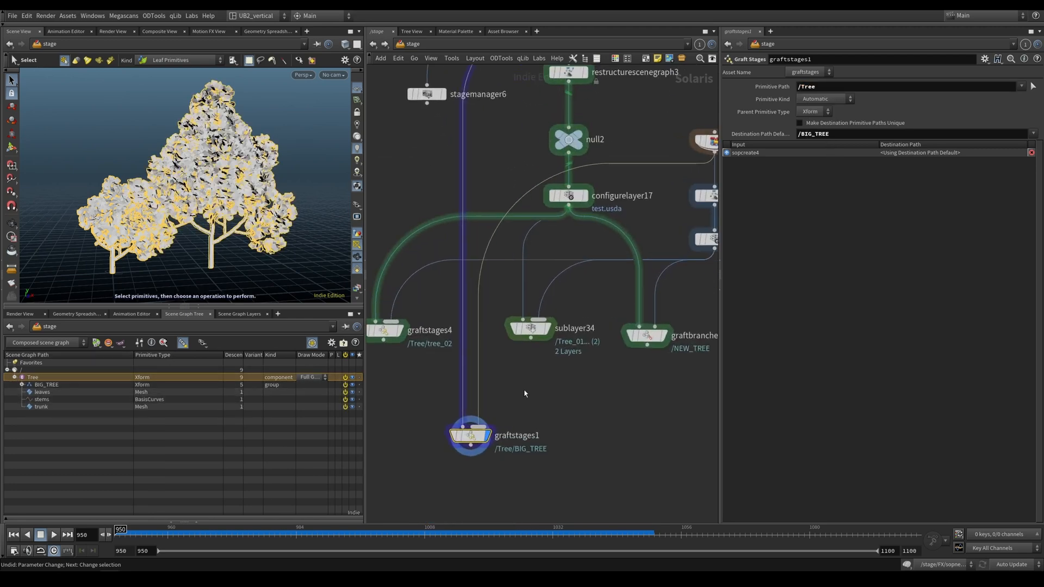
pyautogui.moveTo(550, 418); pyautogui.dragTo(489, 455, button='middle')
pyautogui.scroll(-1, 490, 455)
pyautogui.moveTo(423, 462); pyautogui.dragTo(638, 305)
pyautogui.moveTo(634, 334); pyautogui.dragTo(612, 324, button='middle')
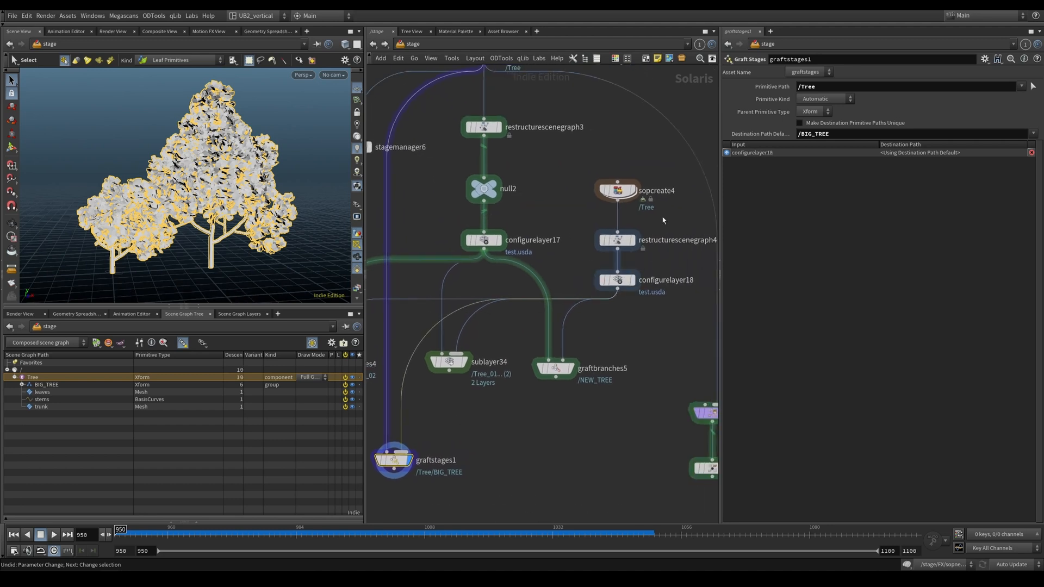
# - Display configurelayer18, rename the sopcreate4 primitive to /big_tree, and select restructurescenegraph4 to check its Primitives path
pyautogui.click(618, 280)
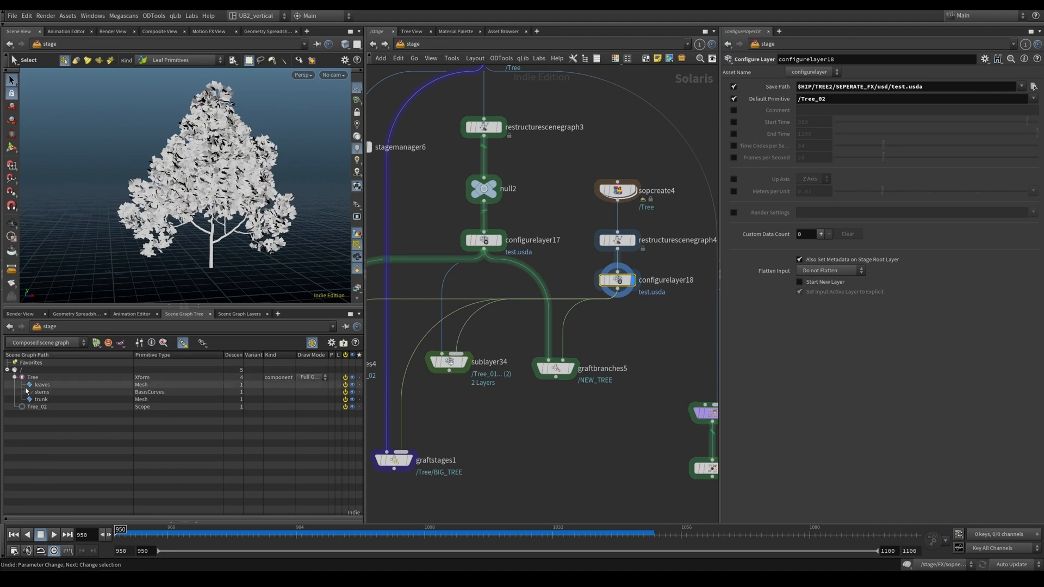
pyautogui.click(617, 191)
pyautogui.moveTo(628, 152); pyautogui.dragTo(588, 234, button='middle')
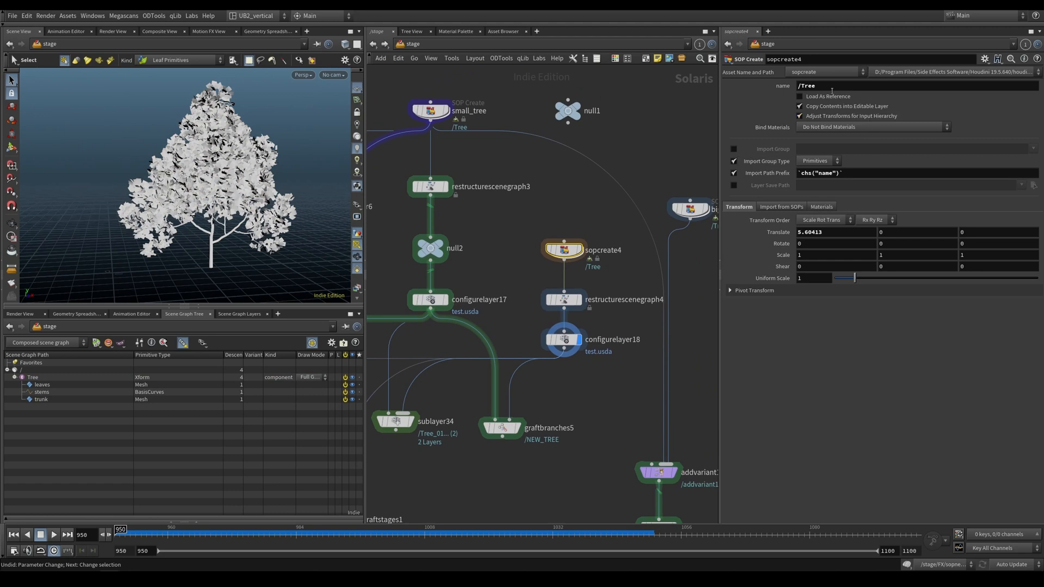
pyautogui.write('B')
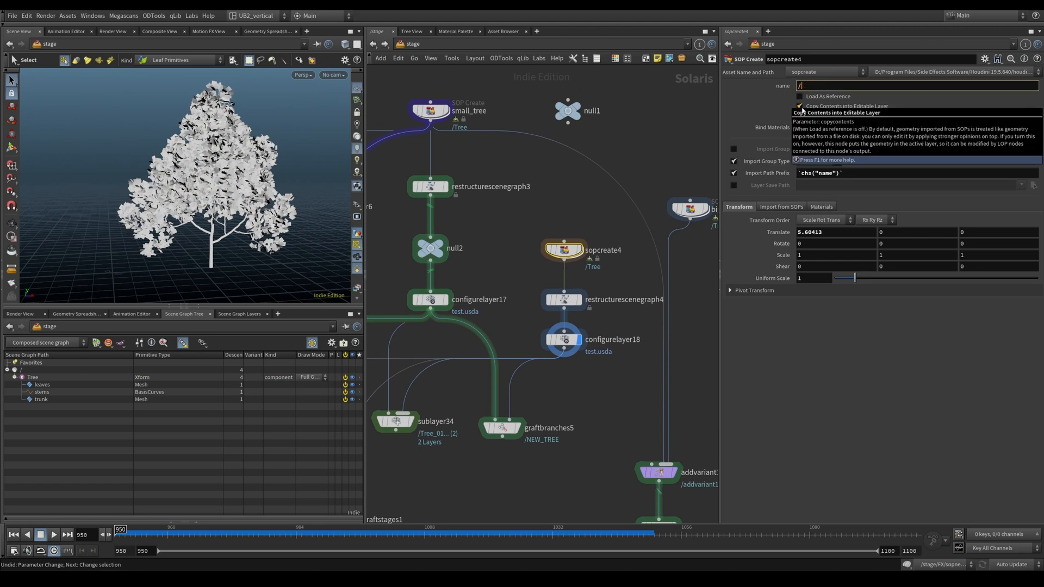
pyautogui.write('big_tree')
pyautogui.press('Return')
pyautogui.click(567, 300)
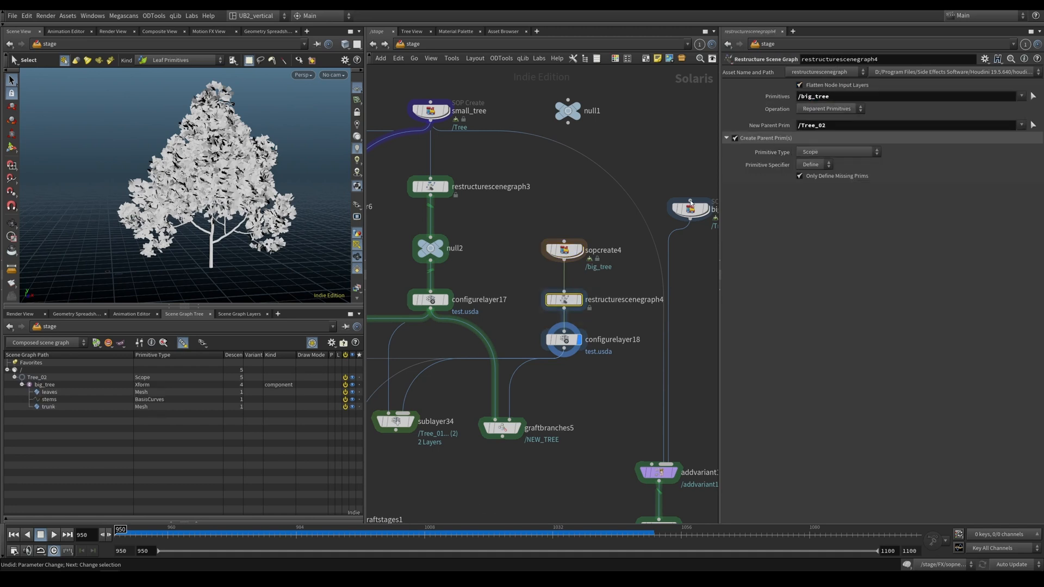
# - Display sublayer34 and graftstages1 in turn to compare how each combines the two trees in the scene graph
pyautogui.moveTo(439, 396); pyautogui.dragTo(396, 441)
pyautogui.press('r')
pyautogui.moveTo(425, 409); pyautogui.dragTo(480, 384, button='middle')
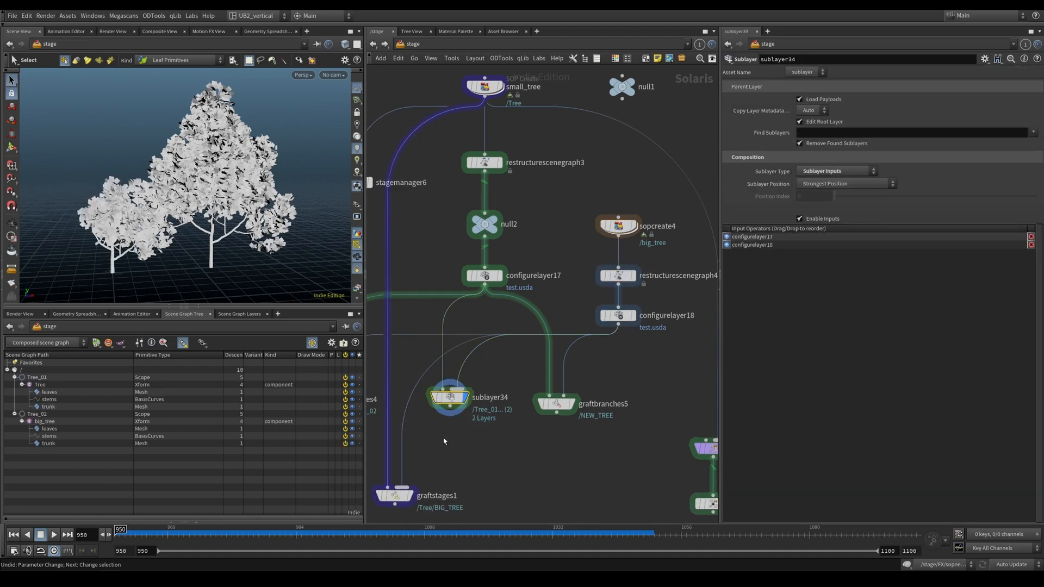
pyautogui.moveTo(444, 442); pyautogui.dragTo(482, 377, button='middle')
pyautogui.moveTo(498, 406); pyautogui.dragTo(417, 457)
pyautogui.press('r')
pyautogui.moveTo(490, 412); pyautogui.dragTo(535, 382, button='middle')
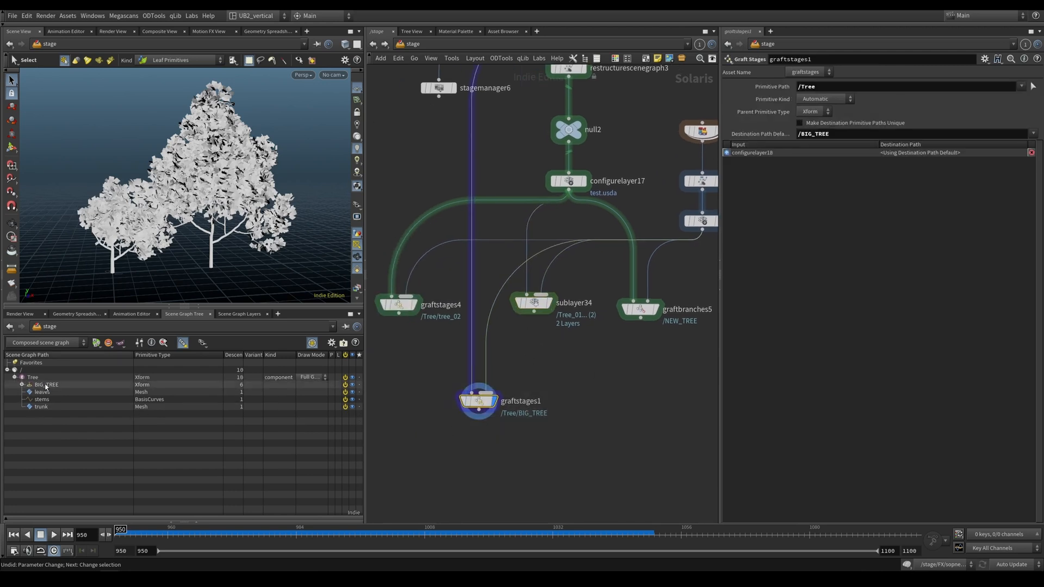
# - Try the Assembly and Group primitive kinds on graftstages1, settle on Component, and check the BIG_TREE hierarchy
pyautogui.click(824, 99)
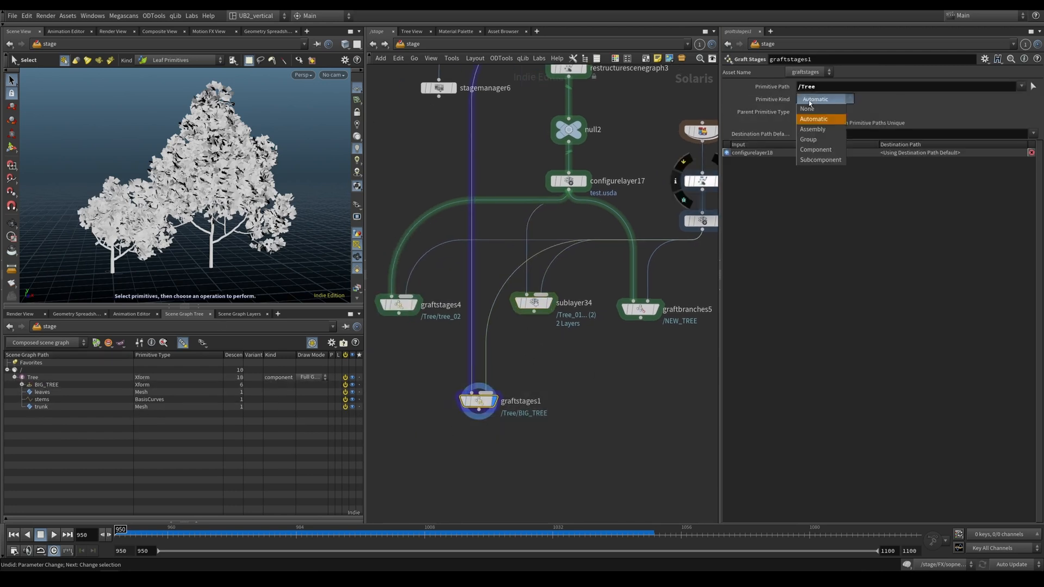
pyautogui.click(812, 129)
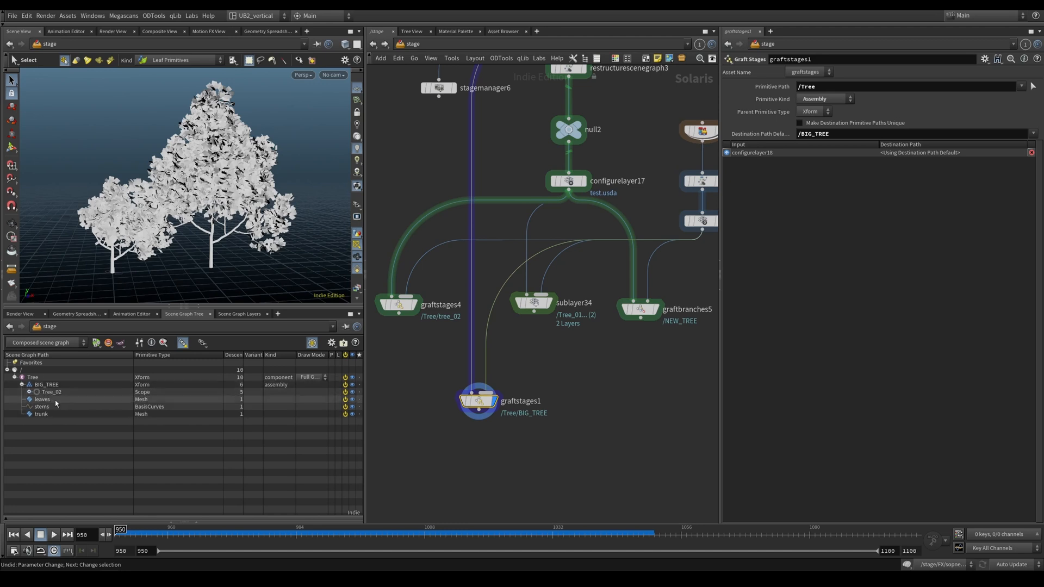
pyautogui.click(824, 99)
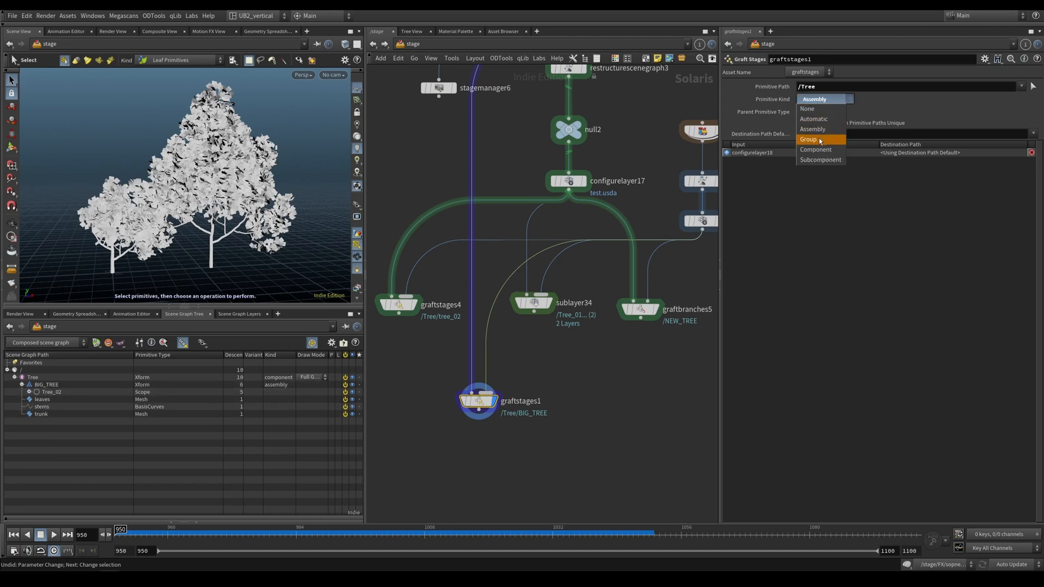
pyautogui.click(816, 141)
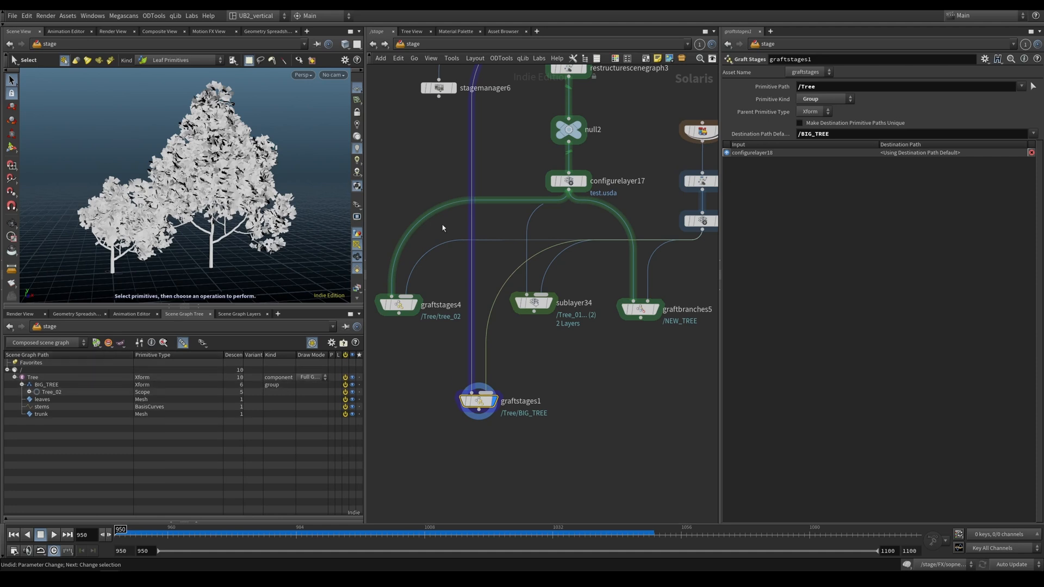
pyautogui.click(842, 101)
pyautogui.click(820, 149)
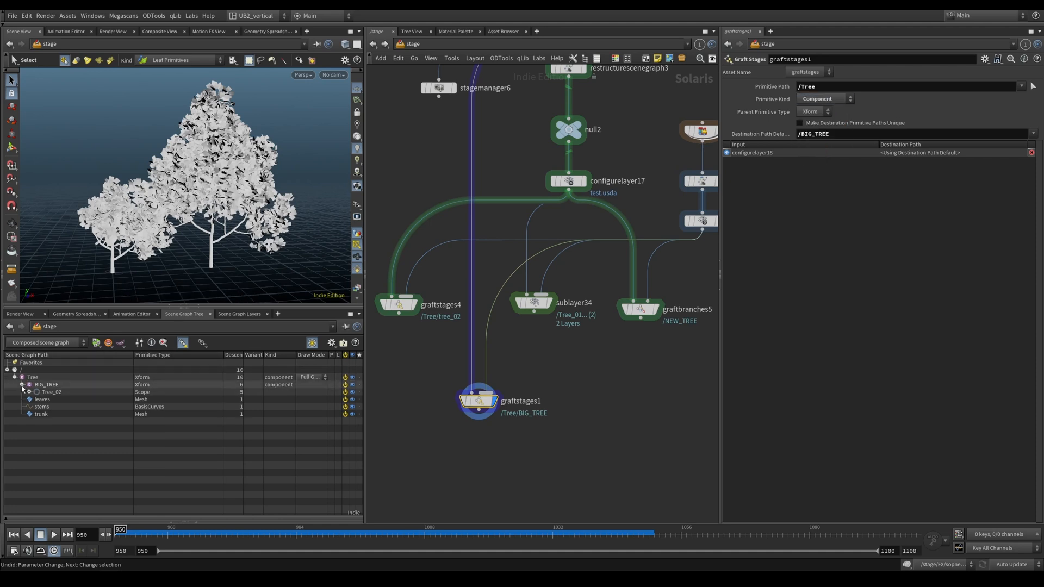
pyautogui.click(21, 385)
pyautogui.click(22, 385)
# - Set the Primitive Path of graftstages1 to / and collapse the Tree primitive in the scene graph
pyautogui.press('BackSpace')
pyautogui.press('BackSpace')
pyautogui.press('BackSpace')
pyautogui.press('BackSpace')
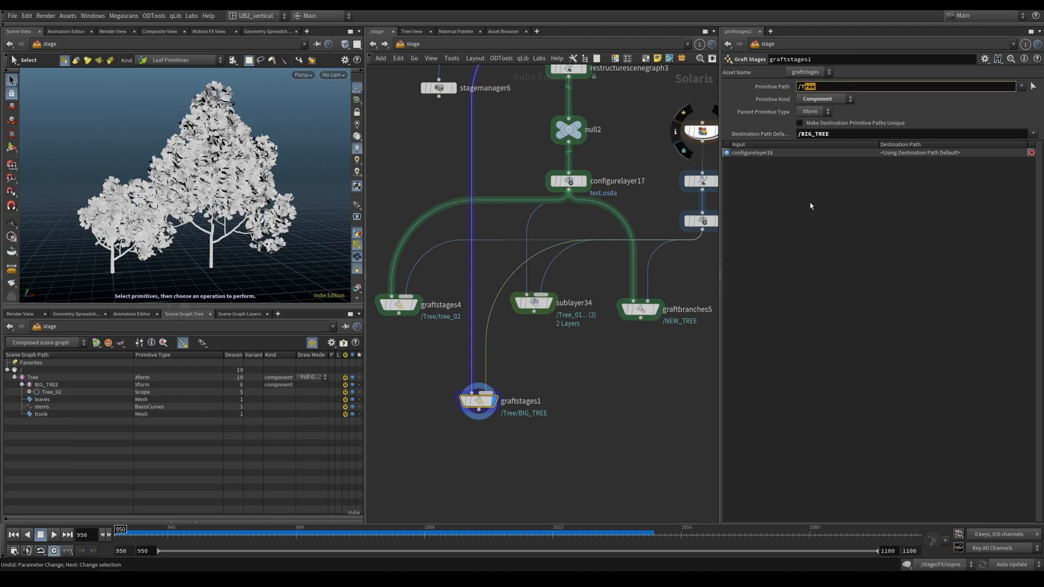
pyautogui.press('Return')
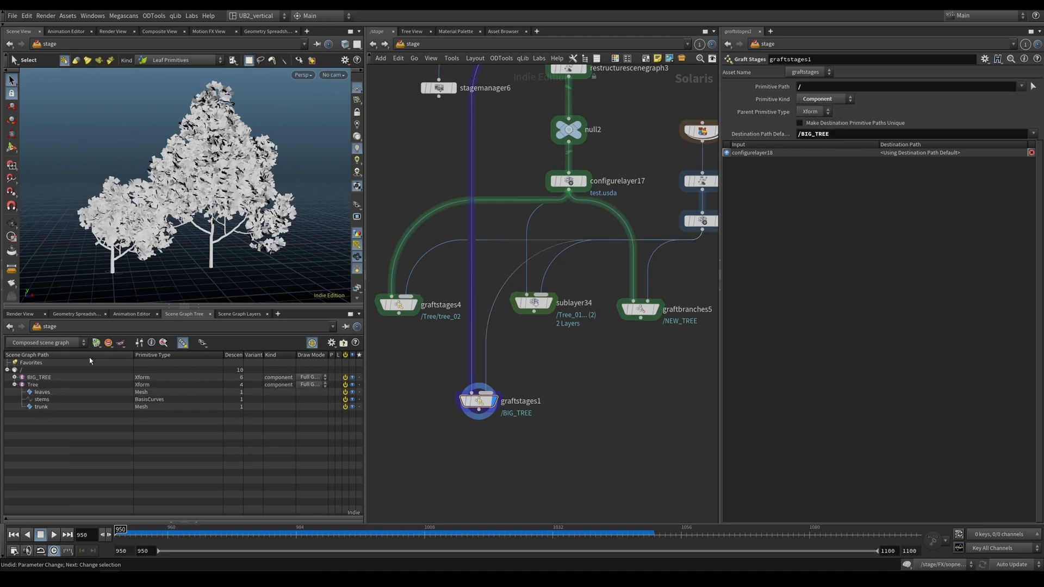
pyautogui.click(15, 384)
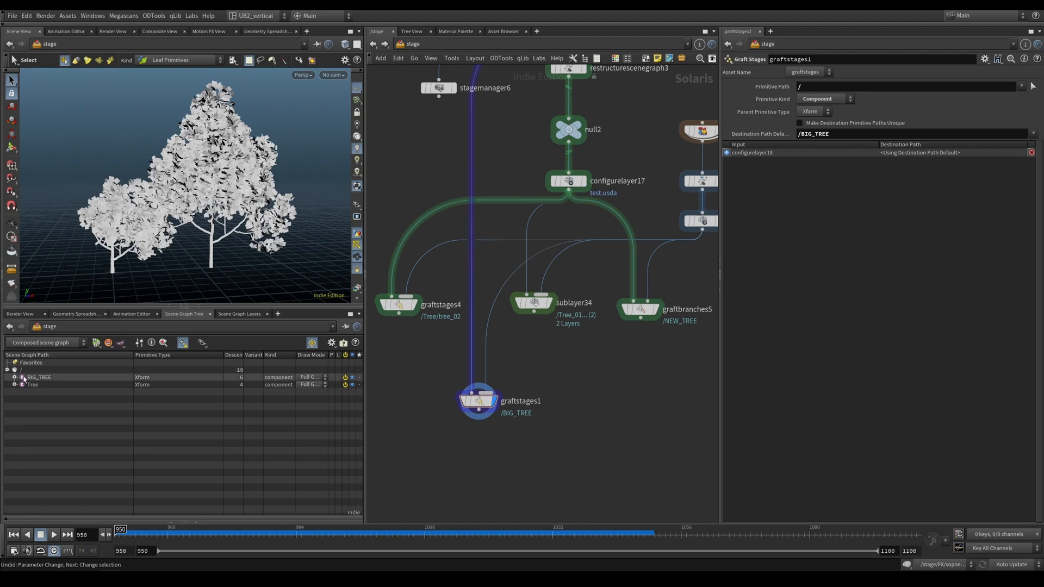
# - Spread out the graft nodes by moving graftstages1 and graftstages4 farther away from sublayer34
pyautogui.moveTo(501, 438); pyautogui.dragTo(505, 433, button='right')
pyautogui.moveTo(481, 394); pyautogui.dragTo(463, 396)
pyautogui.moveTo(525, 372); pyautogui.dragTo(514, 383, button='right')
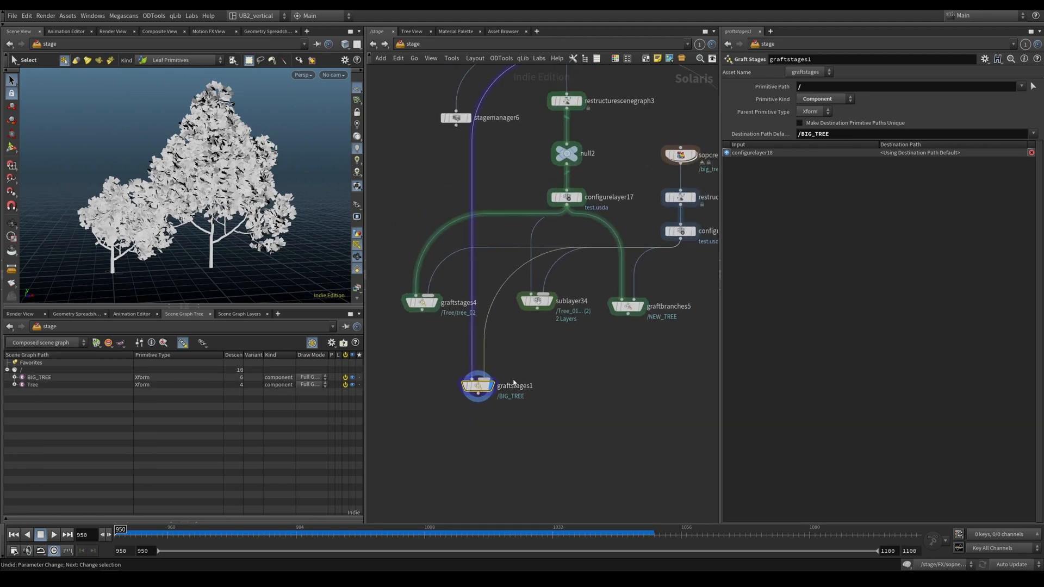
pyautogui.moveTo(425, 305); pyautogui.dragTo(393, 309)
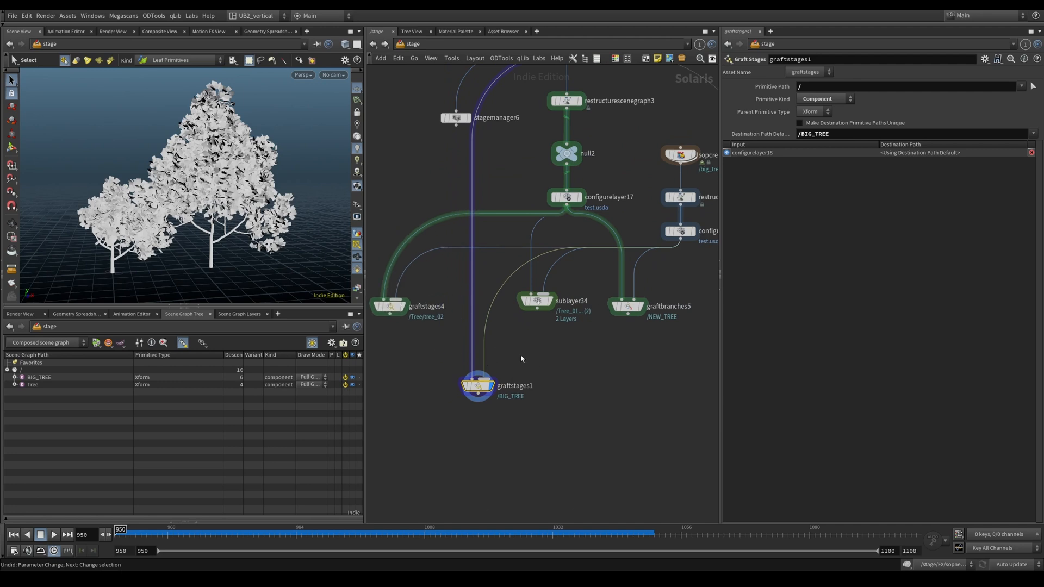
pyautogui.moveTo(521, 359); pyautogui.dragTo(514, 365, button='right')
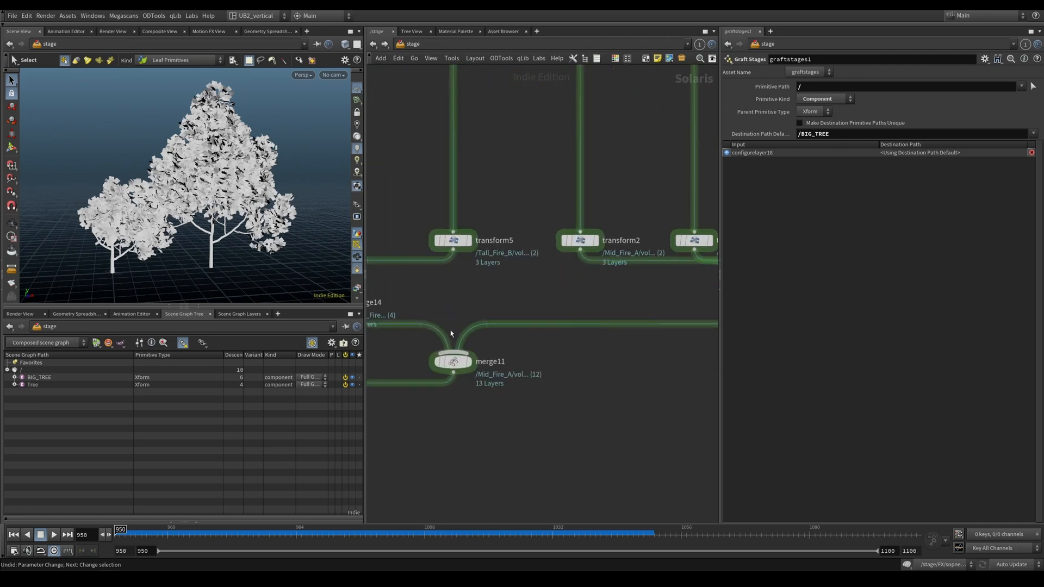
# - Find merge11 in the fire network, move it slightly farther below merge14, and select it
pyautogui.moveTo(450, 331); pyautogui.dragTo(546, 350, button='middle')
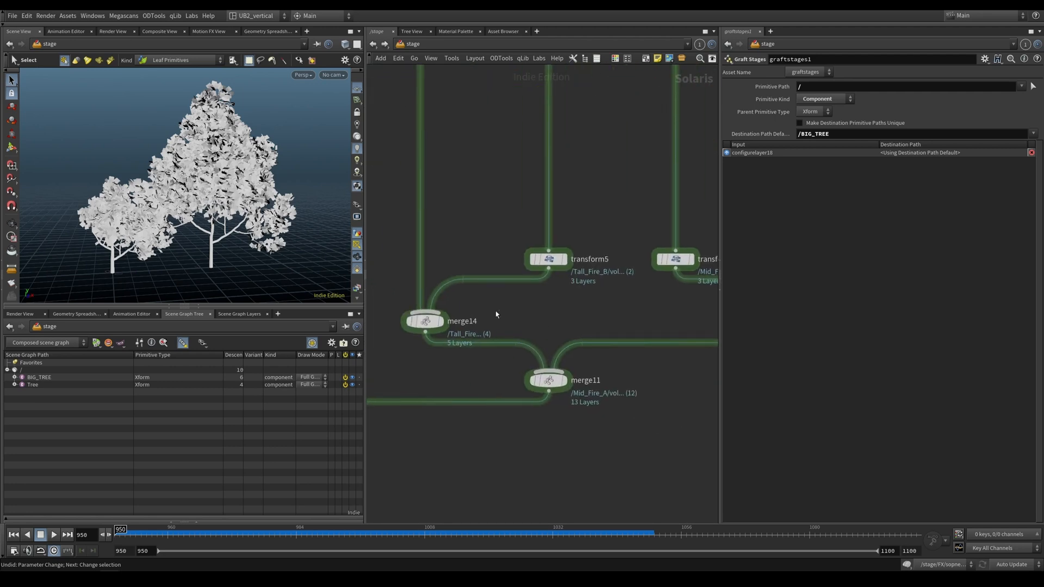
pyautogui.moveTo(499, 310)
pyautogui.mouseDown()
pyautogui.moveTo(529, 311)
pyautogui.moveTo(513, 422)
pyautogui.moveTo(583, 326)
pyautogui.mouseUp()
pyautogui.moveTo(550, 382); pyautogui.dragTo(551, 402)
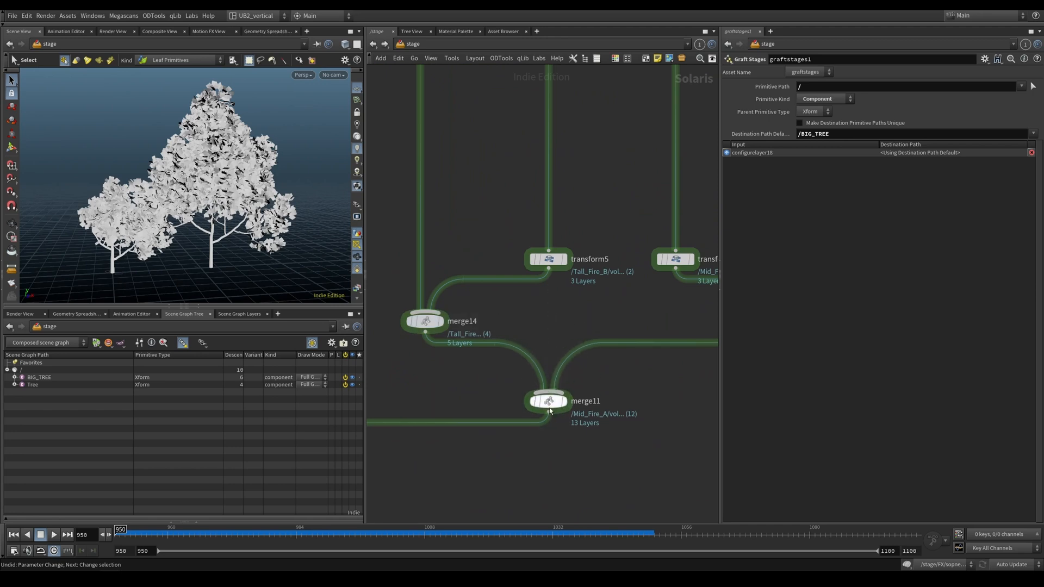
pyautogui.moveTo(639, 373); pyautogui.dragTo(485, 430)
pyautogui.moveTo(571, 450); pyautogui.dragTo(569, 419, button='right')
pyautogui.moveTo(634, 396); pyautogui.dragTo(497, 445)
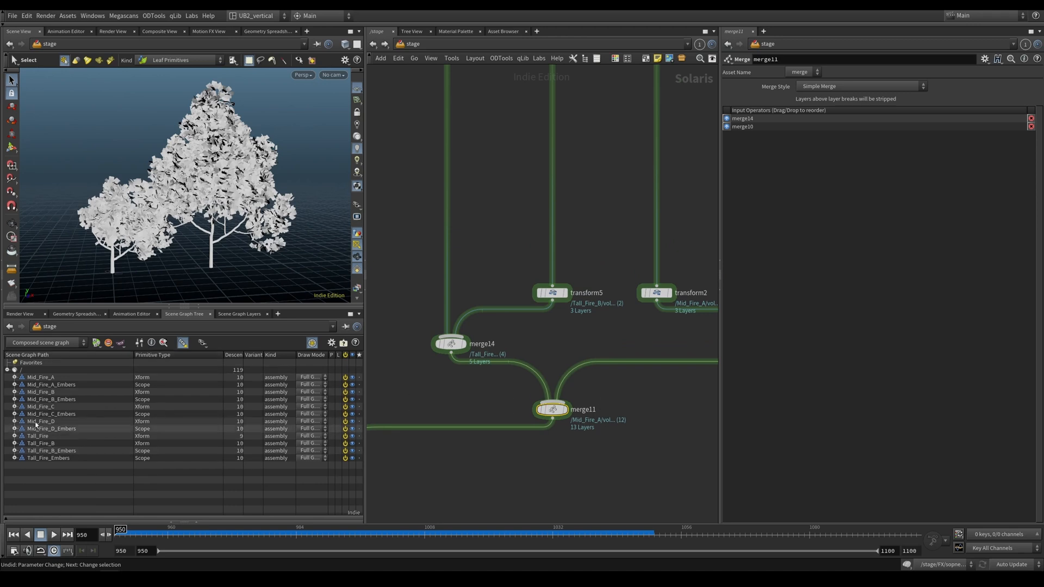
# - Expand Mid_Fire_A and Mid_Fire_A_Embers in the scene graph to inspect their contents, and collapse both
pyautogui.click(15, 377)
pyautogui.click(14, 400)
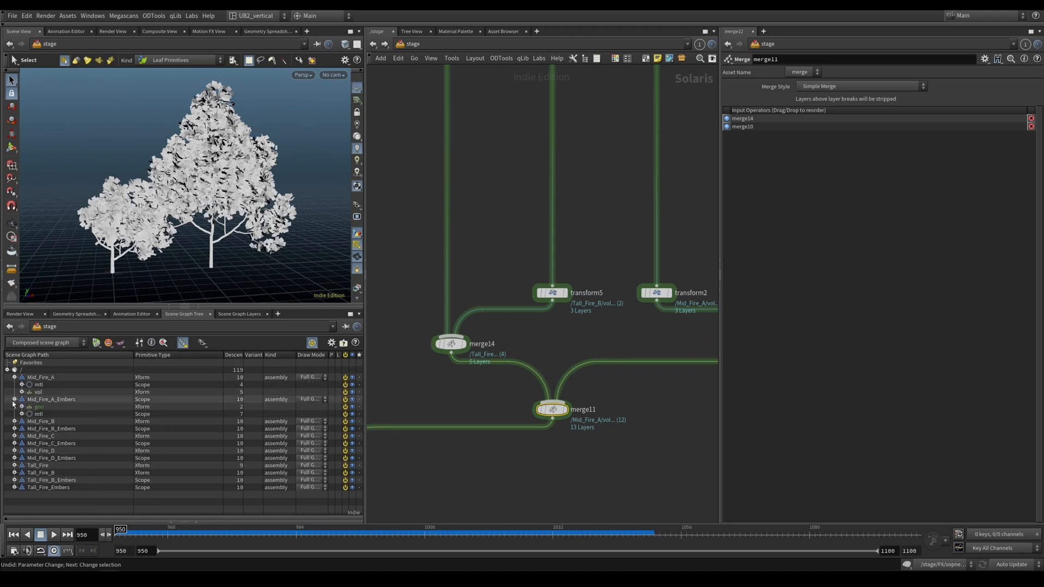
pyautogui.click(15, 400)
pyautogui.click(15, 376)
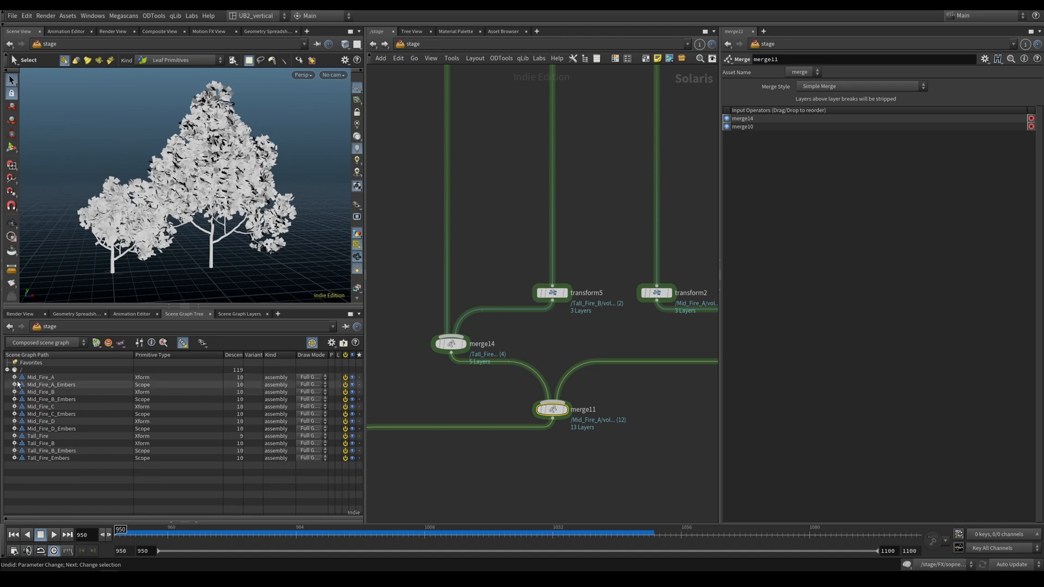
# - Return to the Sop Create Trees network, select graftstages1, and move it farther away from sublayer34
pyautogui.scroll(-10, 529, 448)
pyautogui.moveTo(380, 388); pyautogui.dragTo(566, 366, button='middle')
pyautogui.moveTo(707, 426); pyautogui.dragTo(583, 413, button='middle')
pyautogui.moveTo(411, 354); pyautogui.dragTo(575, 403, button='middle')
pyautogui.moveTo(707, 461); pyautogui.dragTo(518, 392, button='middle')
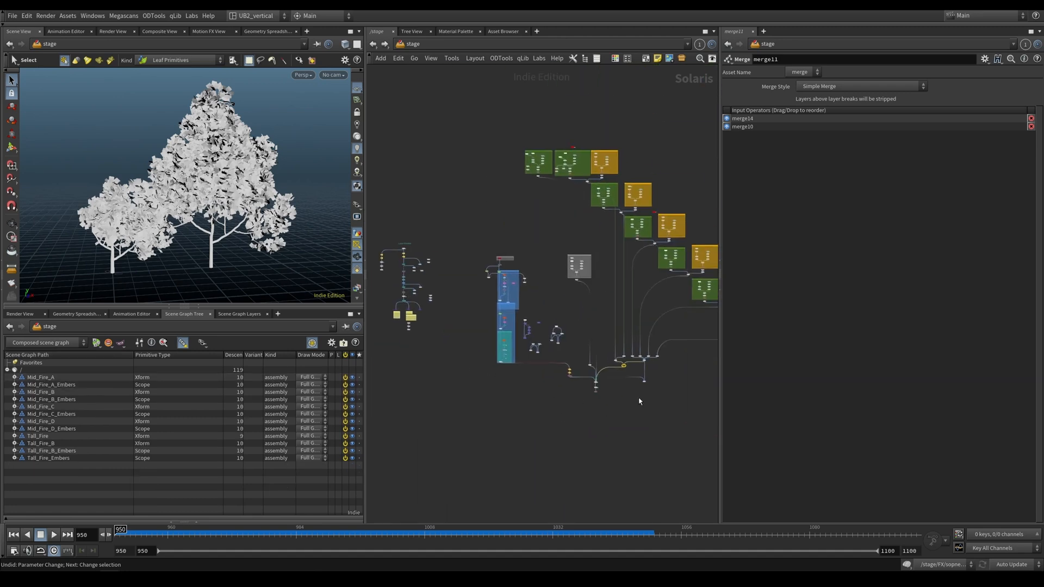
pyautogui.scroll(8, 632, 374)
pyautogui.scroll(-9, 615, 362)
pyautogui.moveTo(383, 354); pyautogui.dragTo(581, 405, button='middle')
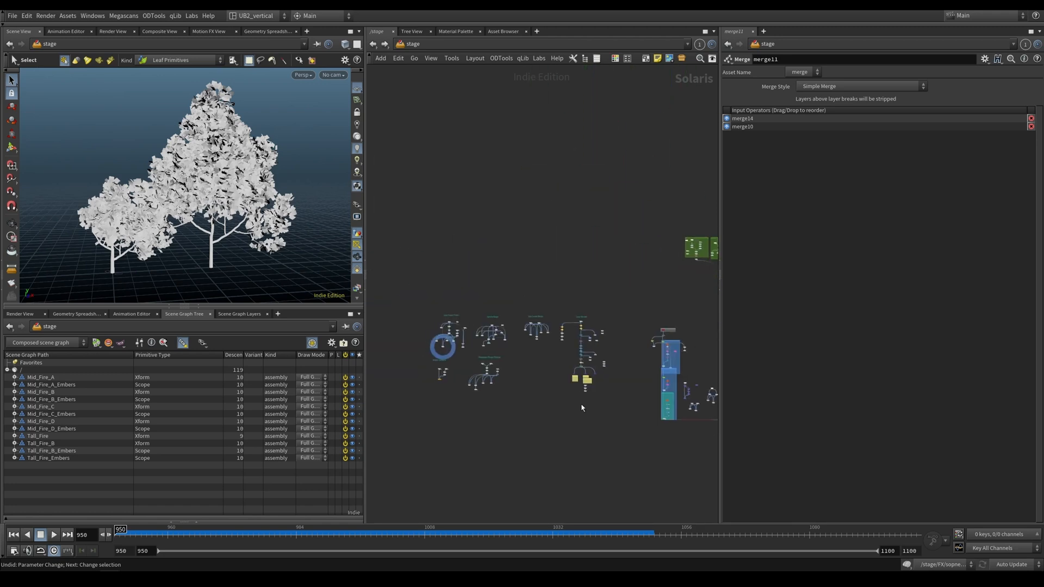
pyautogui.scroll(10, 456, 357)
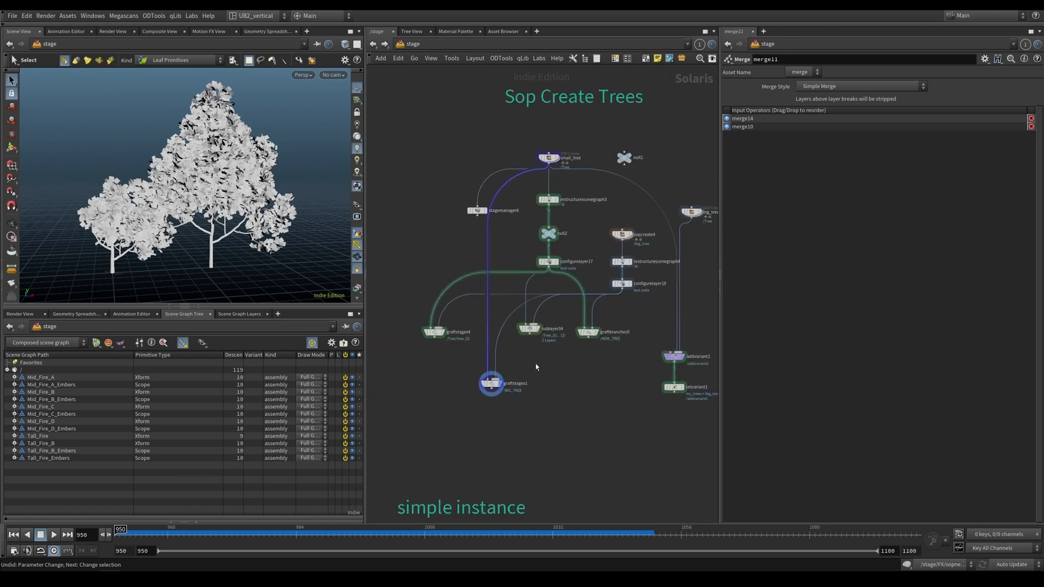
pyautogui.scroll(5, 520, 364)
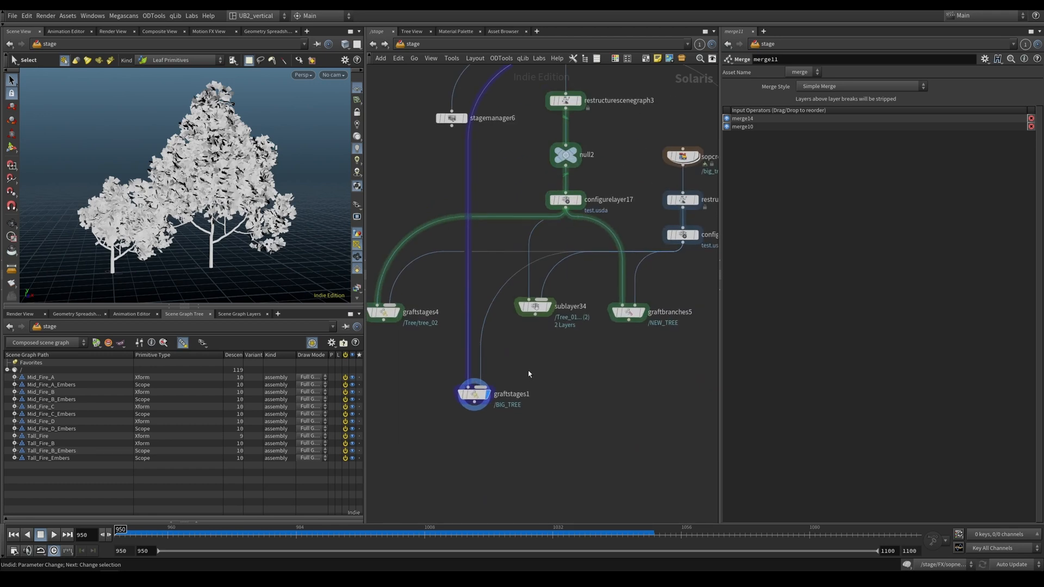
pyautogui.moveTo(493, 384); pyautogui.dragTo(446, 379)
pyautogui.moveTo(564, 363)
pyautogui.mouseDown(button='middle')
pyautogui.moveTo(525, 374)
pyautogui.moveTo(547, 371)
pyautogui.mouseUp(button='middle')
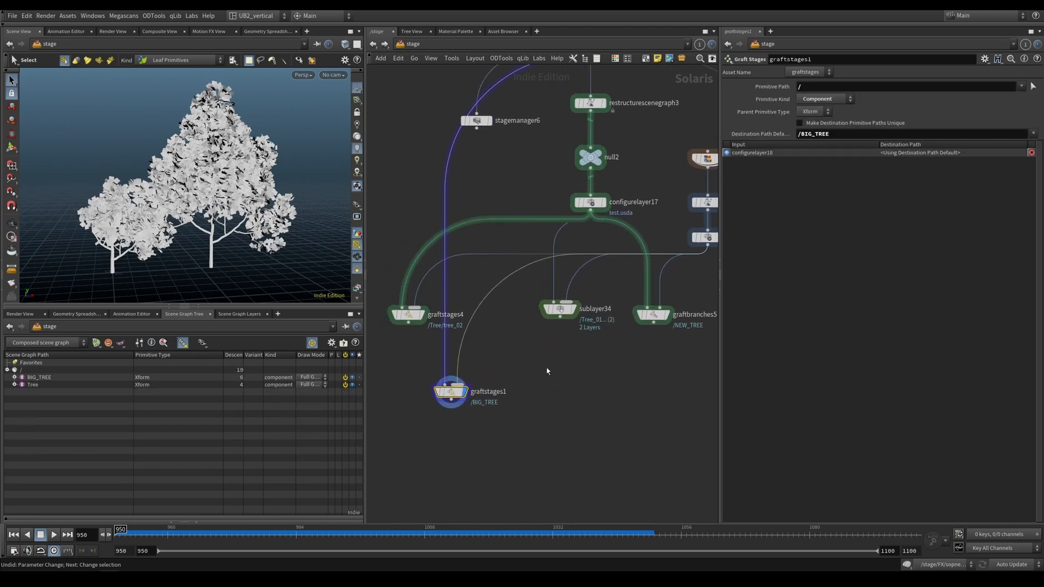
# - Select and display graftstages4, and collapse the Tree_01 primitive in the scene graph
pyautogui.click(409, 315)
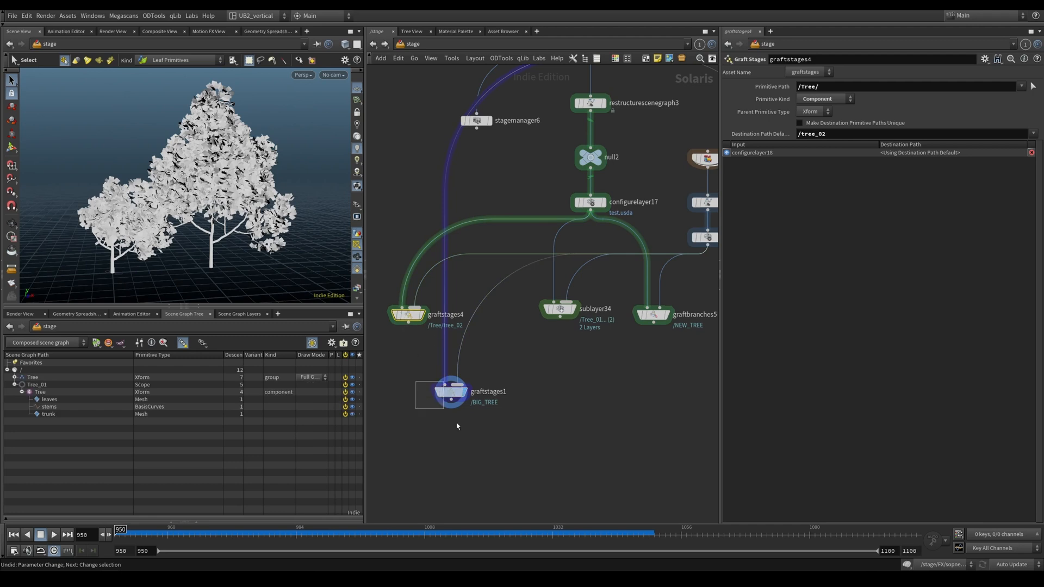
pyautogui.moveTo(422, 370); pyautogui.dragTo(466, 393, button='middle')
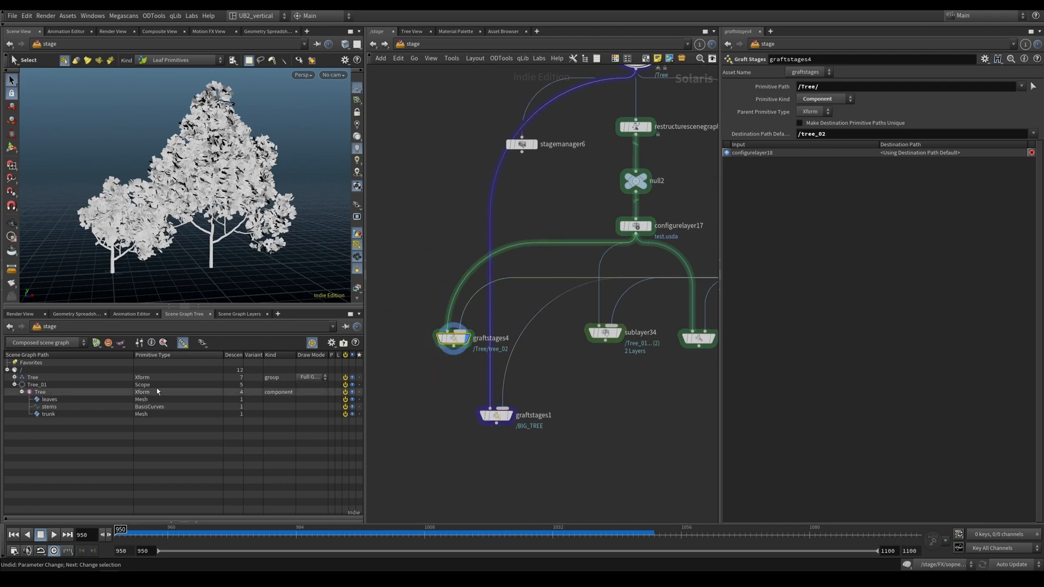
pyautogui.click(14, 385)
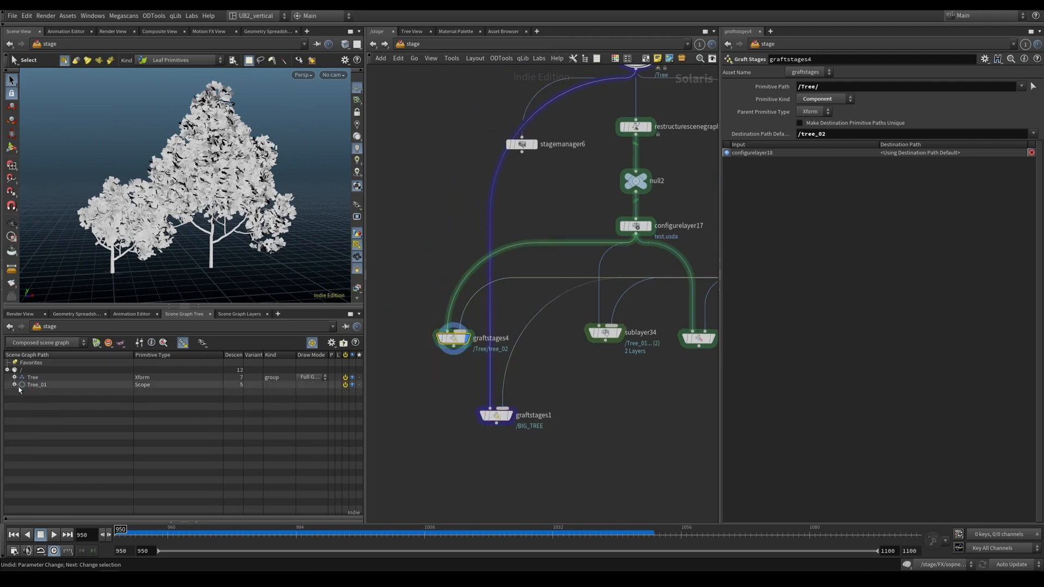
# - Set the Primitive Path of graftstages4 to /Tree_01/ so the second tree is grafted under the existing Tree_01 scope
pyautogui.click(830, 85)
pyautogui.press('BackSpace')
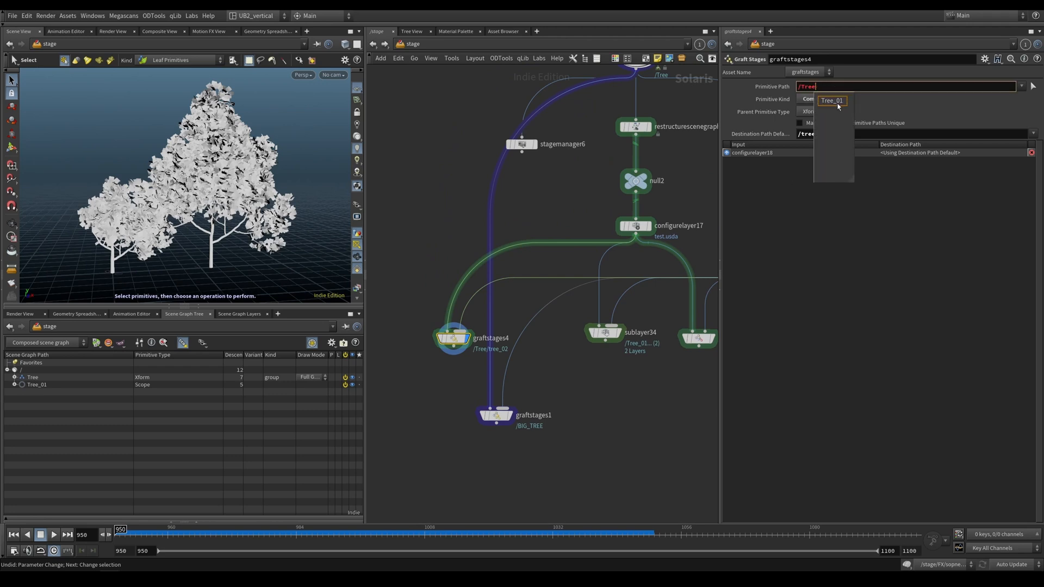
pyautogui.click(837, 104)
pyautogui.click(841, 105)
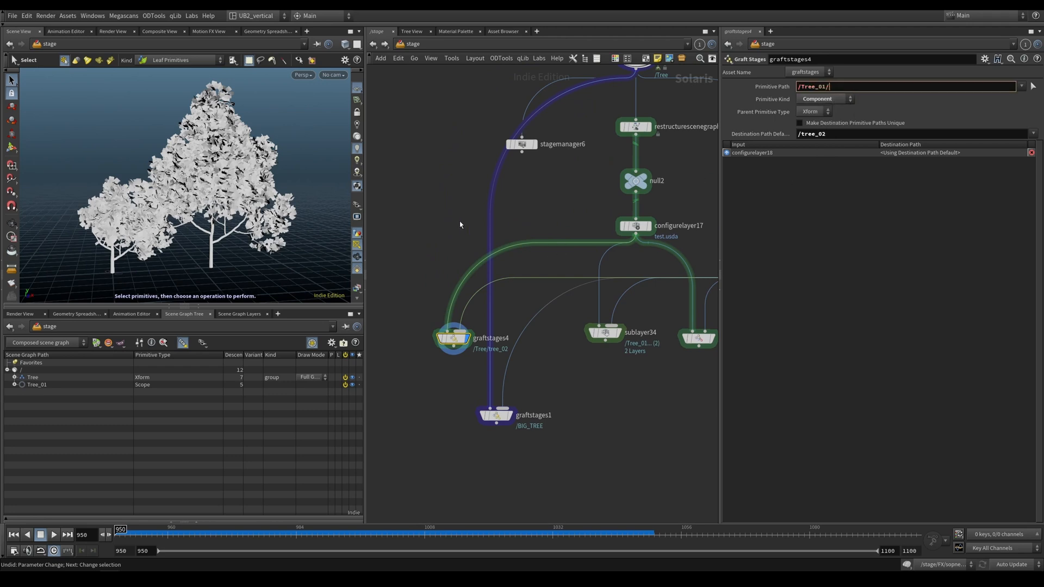
pyautogui.press('Return')
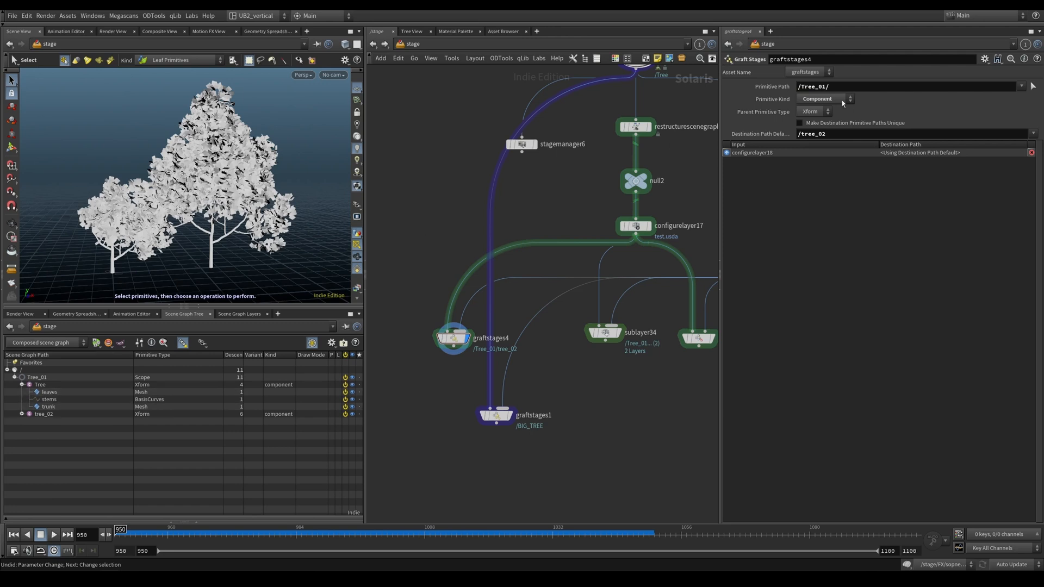
# - Set the Primitive Path of graftstages4 to /Tree_BIG and expand Tree_BIG and tree_02 in the scene graph
pyautogui.click(851, 88)
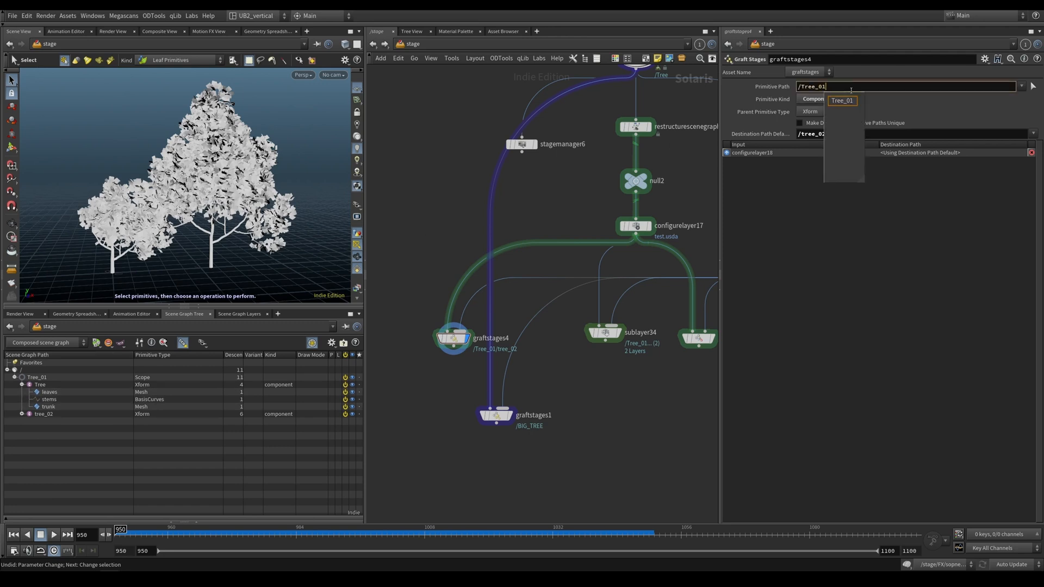
pyautogui.write('BIG')
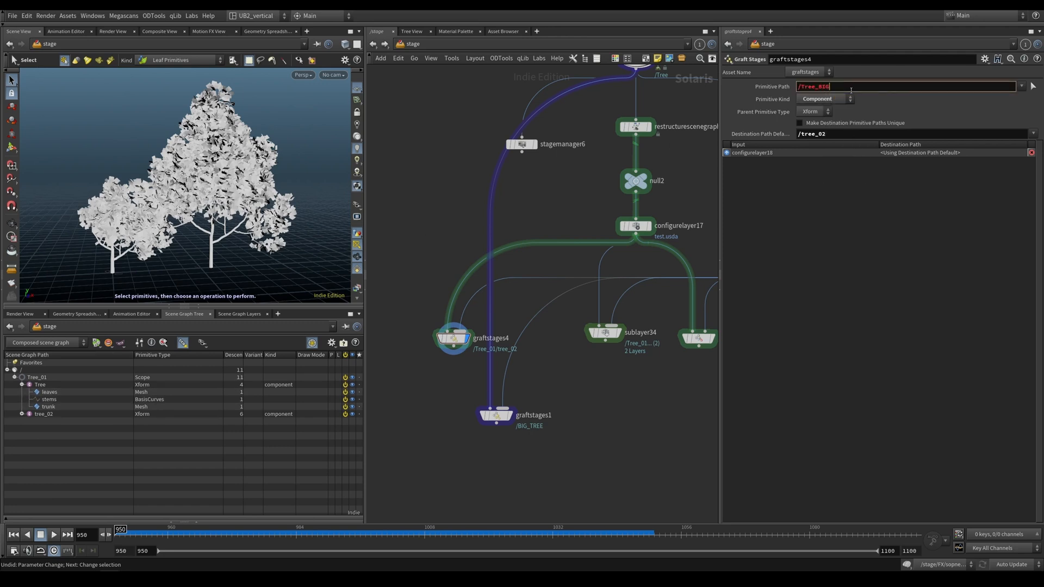
pyautogui.press('Return')
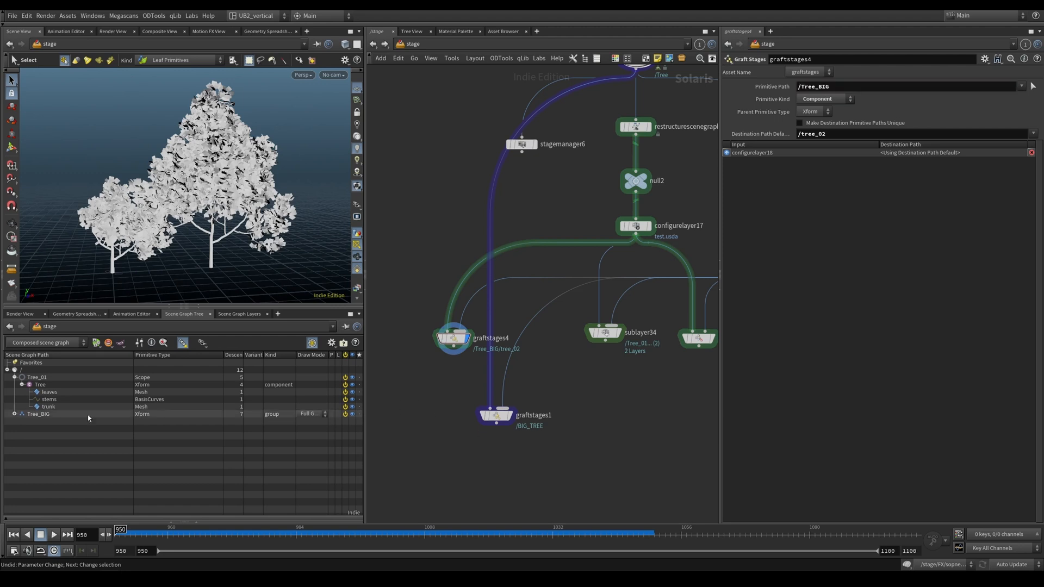
pyautogui.click(15, 414)
pyautogui.click(23, 422)
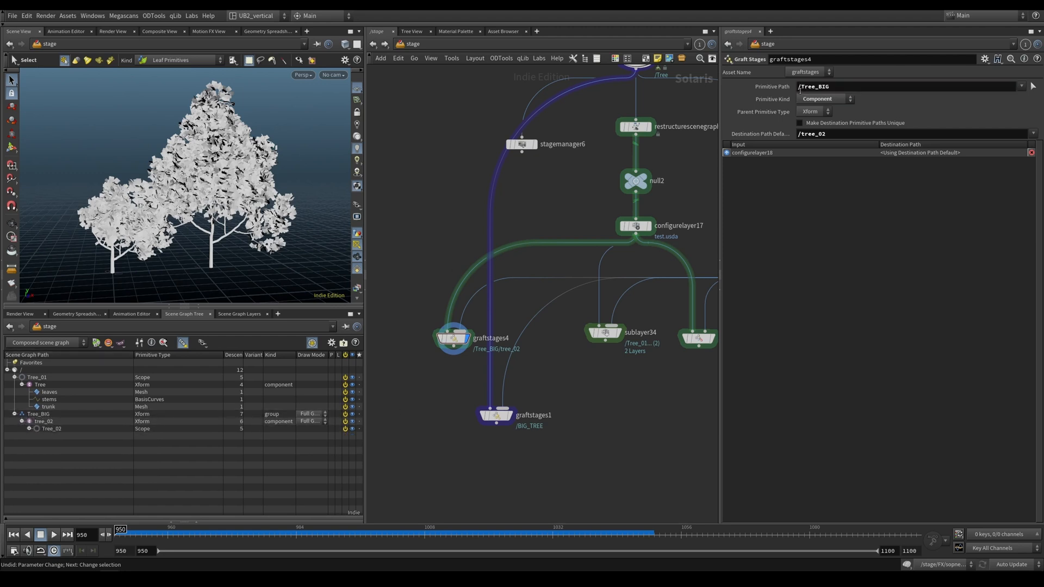
# - Restore the Primitive Path of graftstages4 to /Tree_01/
pyautogui.click(842, 88)
pyautogui.moveTo(843, 88); pyautogui.dragTo(793, 88)
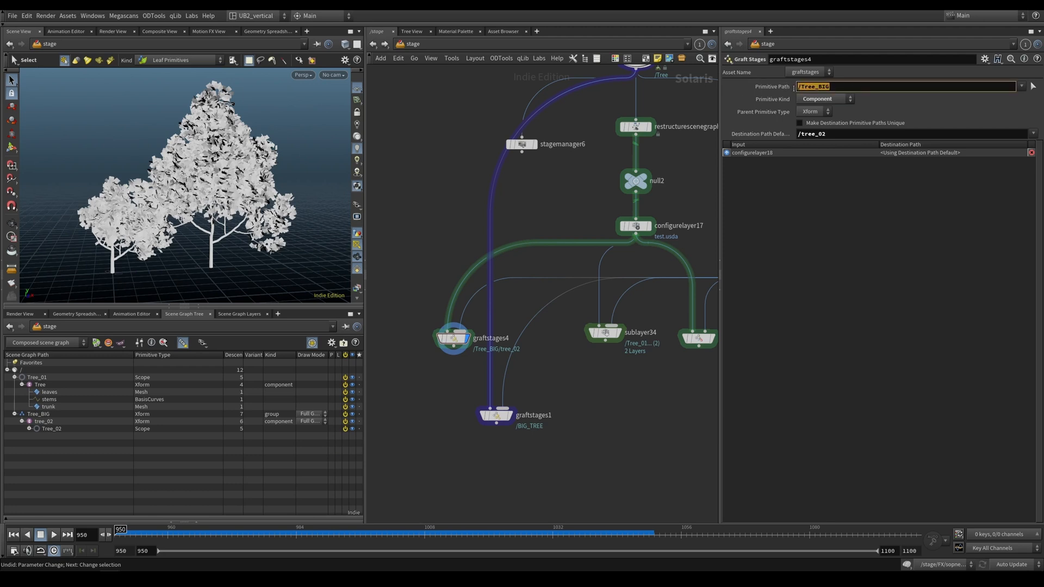
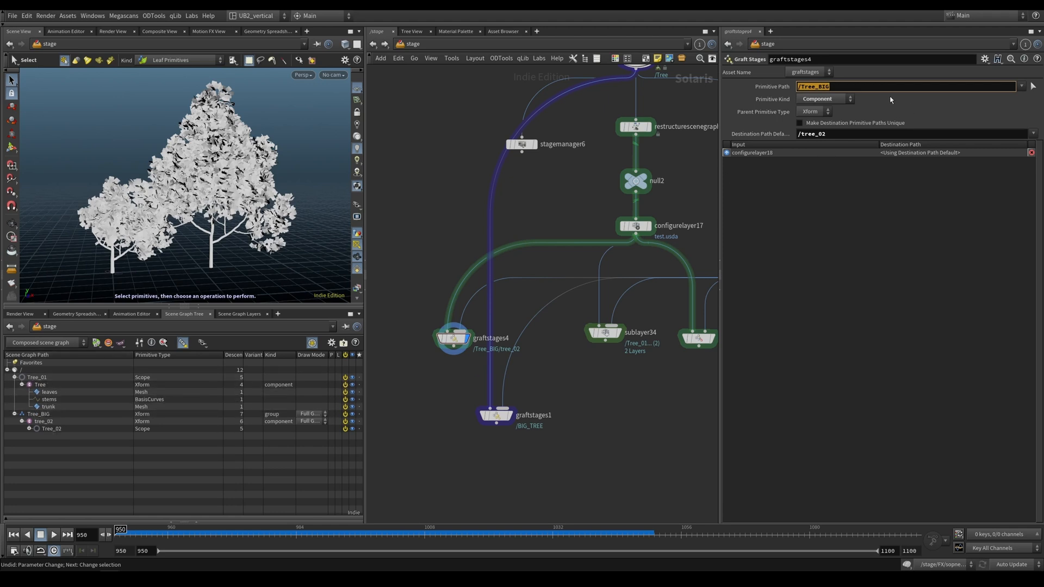
pyautogui.write('/')
pyautogui.click(862, 102)
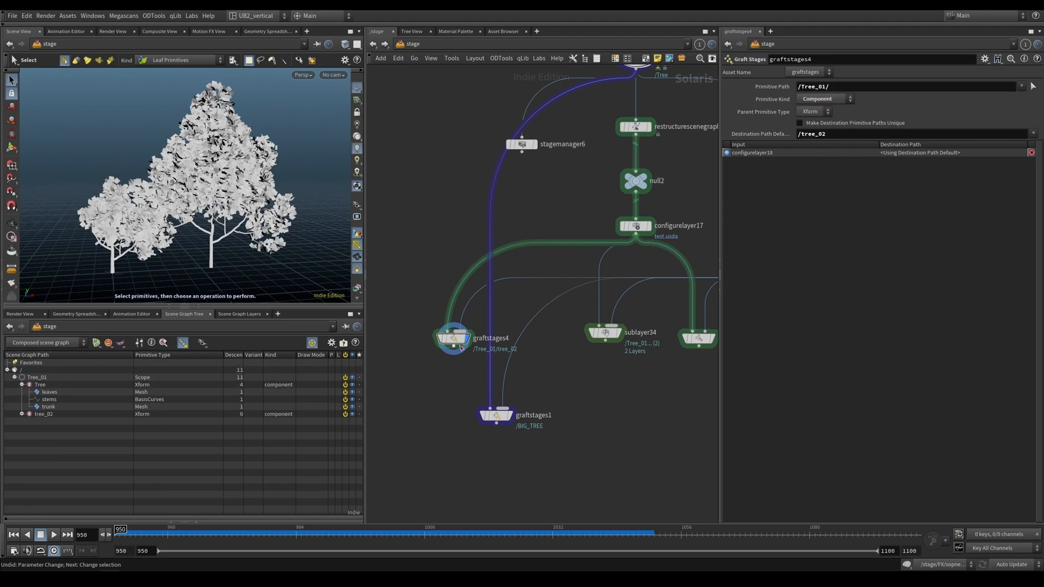
# - Move graftstages4 and graftstages1 farther away from sublayer34, and display graftbranches5 and place it lower in the network
pyautogui.moveTo(459, 344); pyautogui.dragTo(392, 343)
pyautogui.moveTo(499, 416); pyautogui.dragTo(434, 411)
pyautogui.moveTo(633, 398); pyautogui.dragTo(463, 388, button='middle')
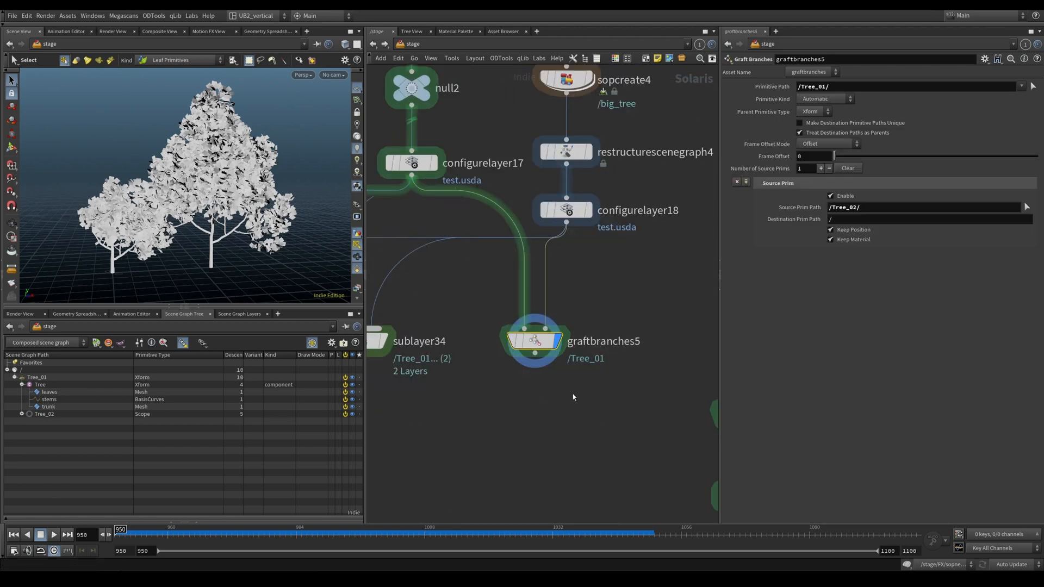
pyautogui.moveTo(573, 394); pyautogui.dragTo(567, 390, button='right')
pyautogui.moveTo(566, 390); pyautogui.dragTo(552, 396, button='middle')
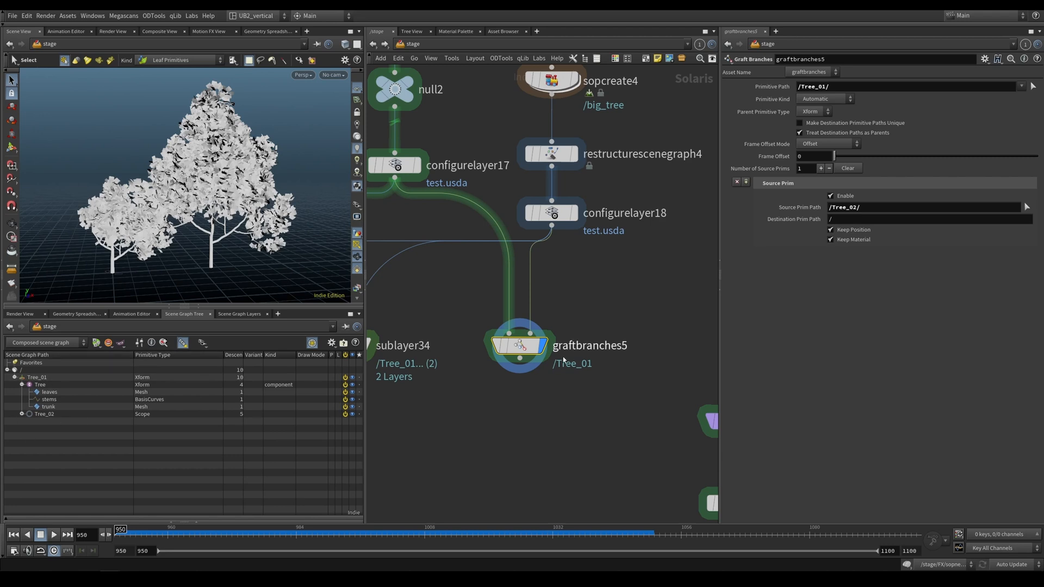
pyautogui.moveTo(520, 346); pyautogui.dragTo(511, 365)
pyautogui.moveTo(558, 338); pyautogui.dragTo(544, 373, button='middle')
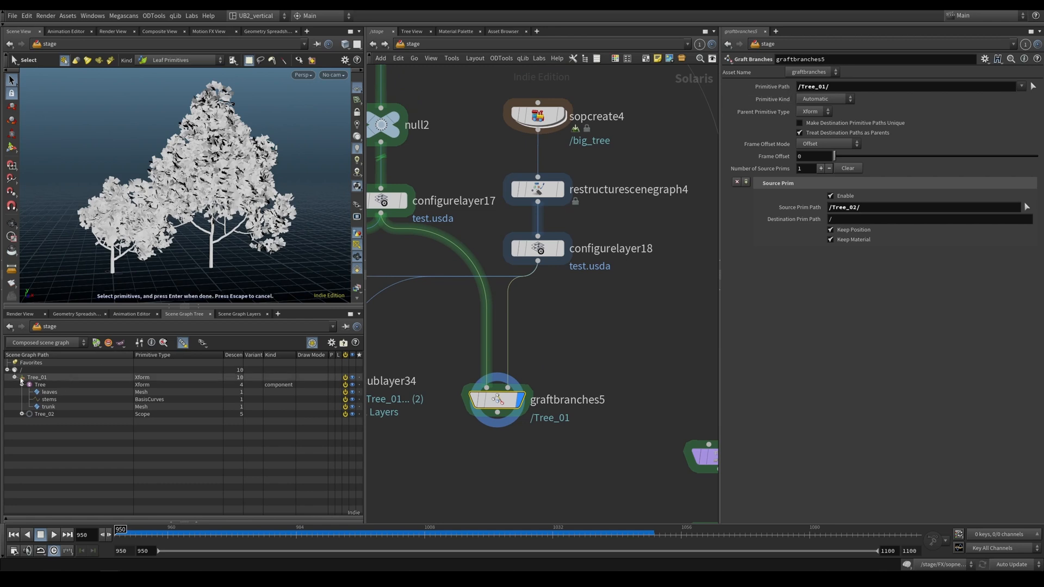
# - Collapse the Tree primitive in the scene graph and select Tree_02 to highlight the grafted tree
pyautogui.click(21, 384)
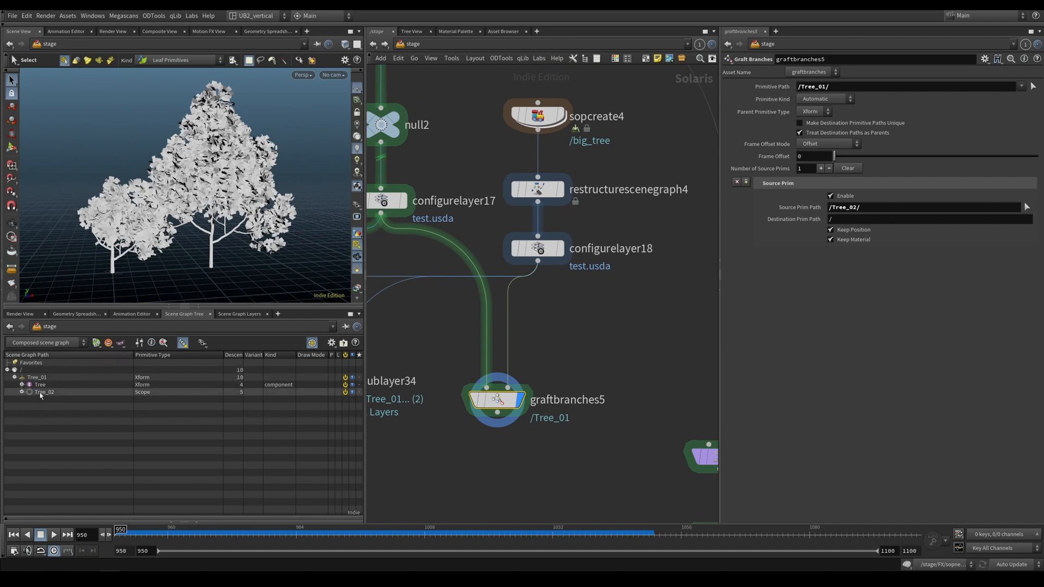
pyautogui.click(41, 393)
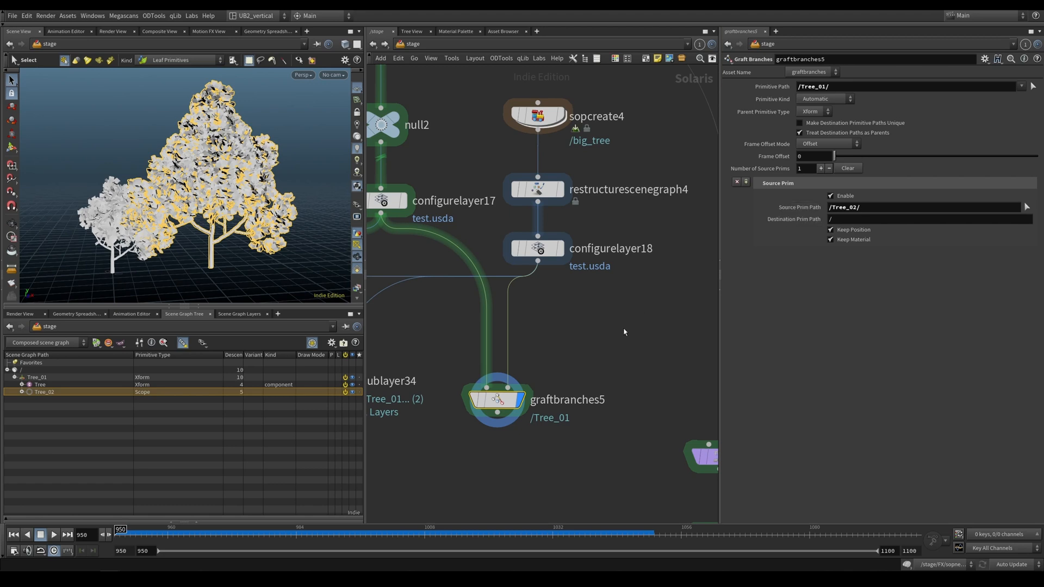
# - Duplicate the sopcreate4, restructurescenegraph4 and configurelayer18 chain and place the copy beside the original
pyautogui.scroll(-3, 624, 332)
pyautogui.moveTo(624, 332); pyautogui.dragTo(597, 355, button='middle')
pyautogui.moveTo(606, 176); pyautogui.dragTo(511, 333)
pyautogui.moveTo(536, 252); pyautogui.dragTo(605, 260)
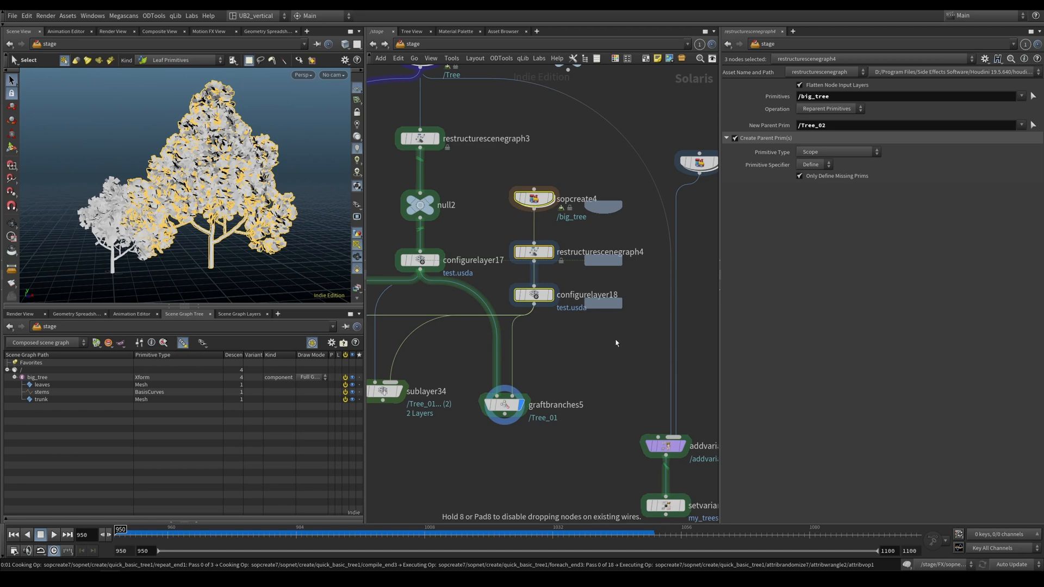
pyautogui.scroll(3, 618, 344)
pyautogui.click(622, 354)
pyautogui.moveTo(590, 341); pyautogui.dragTo(561, 375, button='middle')
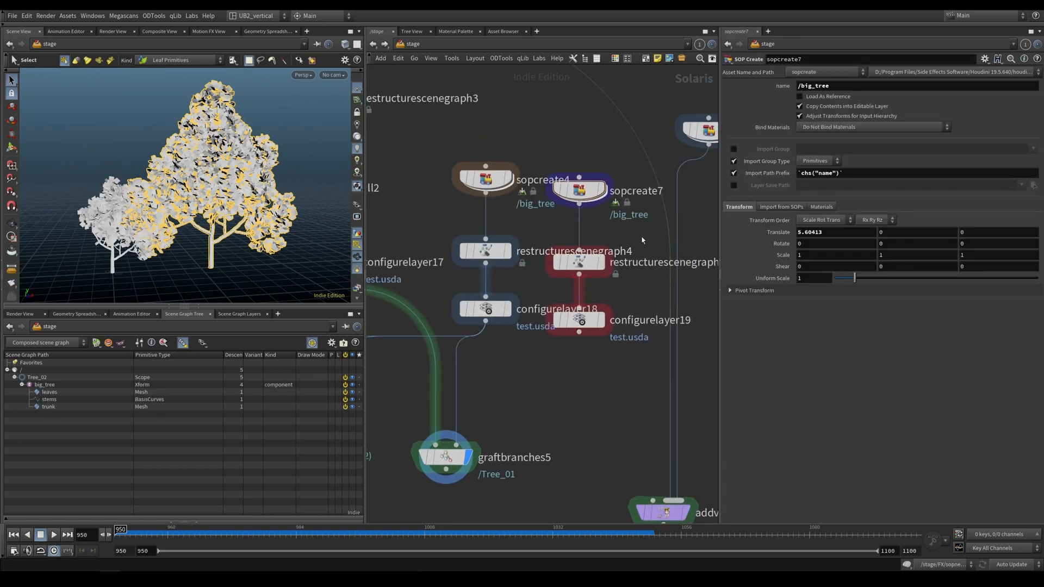
# - Set the New Parent Prim of restructurescenegraph7 to /Tree_03
pyautogui.click(579, 262)
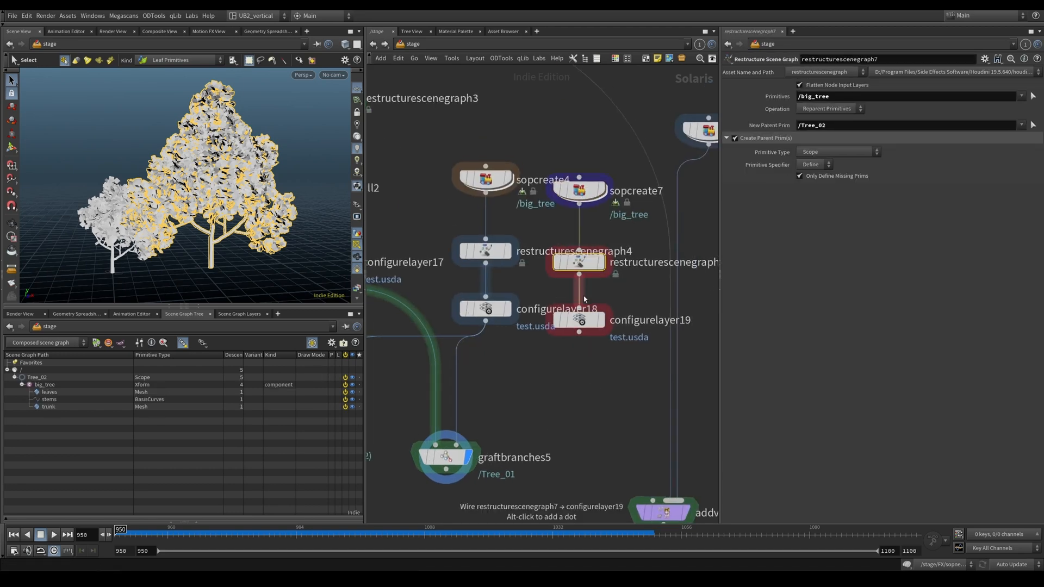
pyautogui.click(838, 126)
pyautogui.press('BackSpace')
pyautogui.write('3')
pyautogui.click(806, 240)
# - Display configurelayer19 and expand Tree_03 in the scene graph to check the copied tree's hierarchy
pyautogui.click(601, 319)
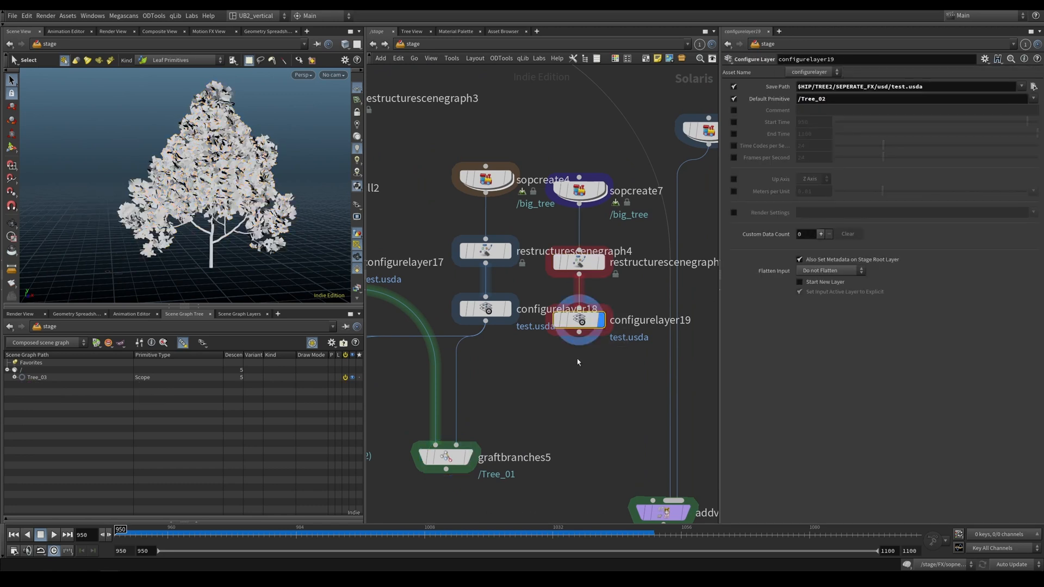
pyautogui.middleClick(589, 330)
pyautogui.click(15, 377)
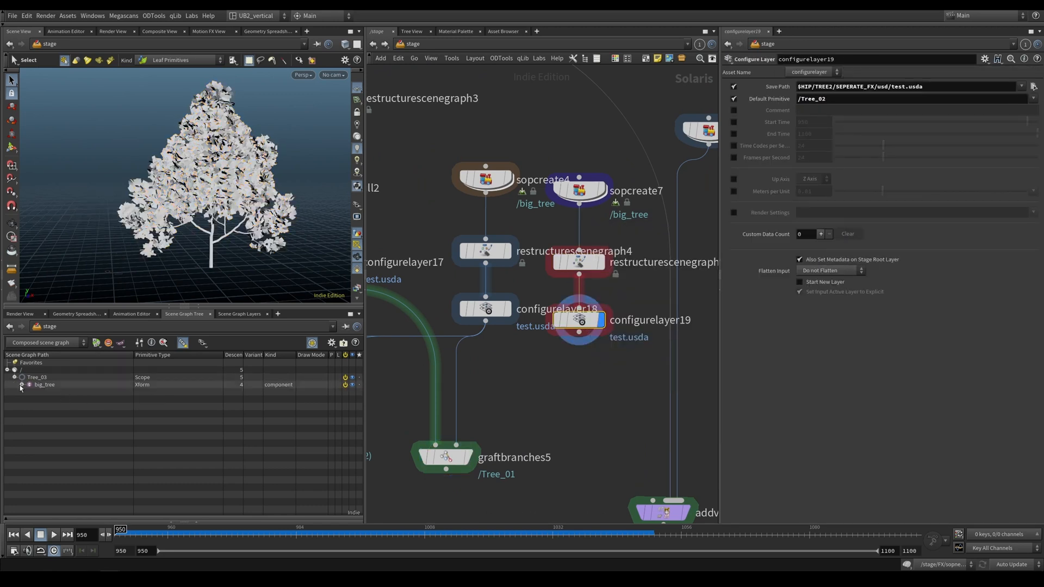
# - Move graftbranches5 down to make room and add a Sublayer node between it and the configure layer nodes
pyautogui.moveTo(448, 467); pyautogui.dragTo(482, 431, button='middle')
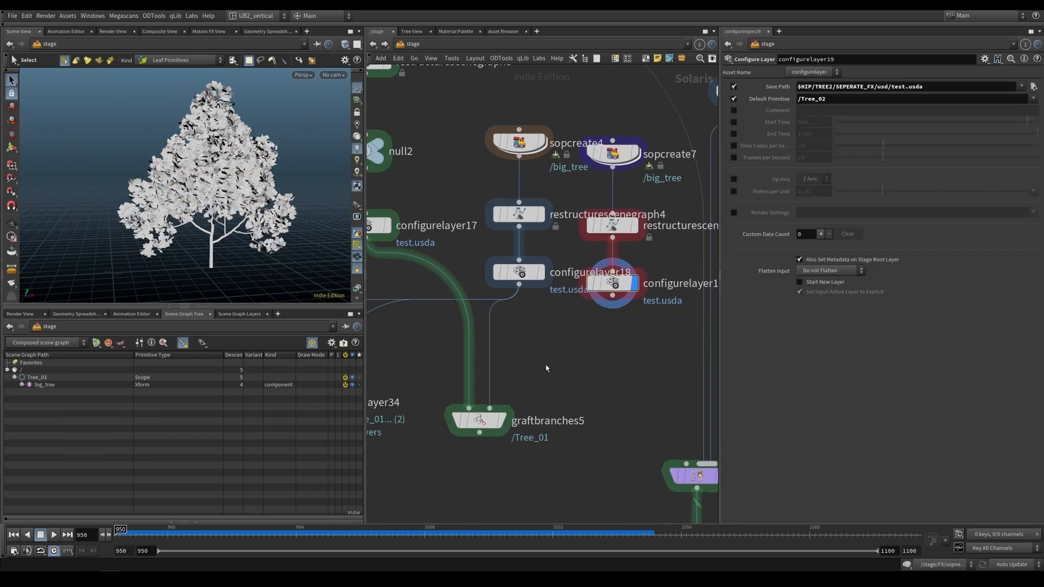
pyautogui.moveTo(481, 430); pyautogui.dragTo(481, 486)
pyautogui.scroll(-2, 543, 337)
pyautogui.press('Tab')
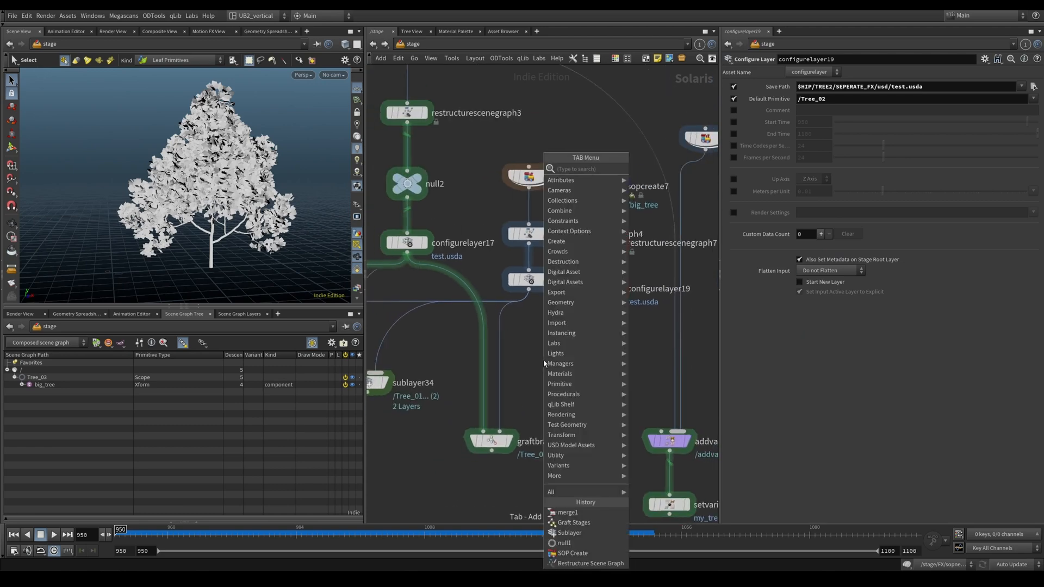
pyautogui.write('sub')
pyautogui.press('Return')
pyautogui.click(544, 361)
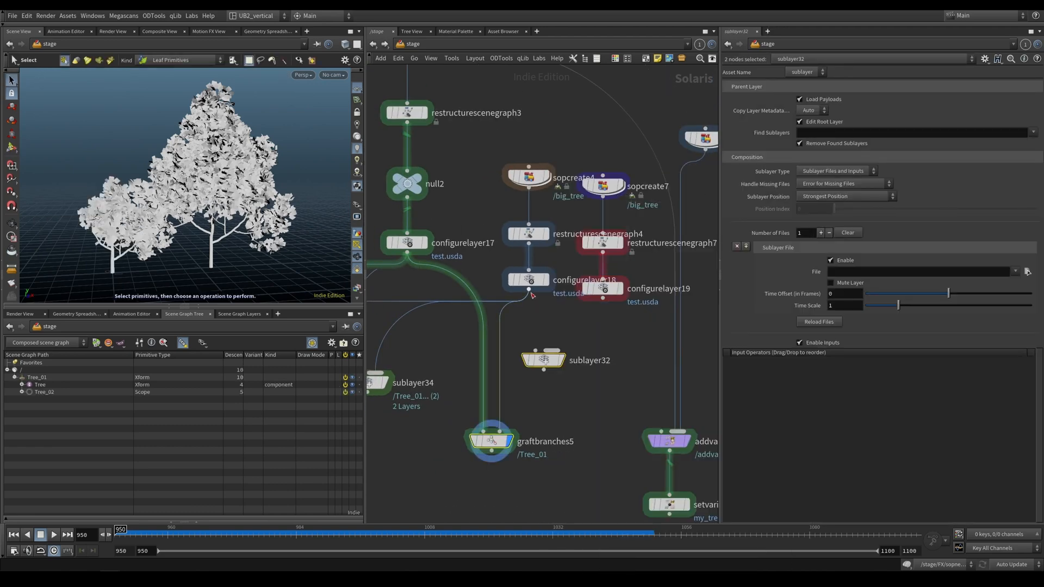
# - Wire configurelayer18 and configurelayer19 into sublayer32, and connect sublayer32 to the second input of graftbranches5
pyautogui.moveTo(528, 289); pyautogui.dragTo(603, 299)
pyautogui.moveTo(602, 341); pyautogui.dragTo(500, 431)
pyautogui.press('r')
pyautogui.click(509, 440)
pyautogui.moveTo(597, 411); pyautogui.dragTo(503, 450)
pyautogui.moveTo(557, 402); pyautogui.dragTo(546, 372, button='middle')
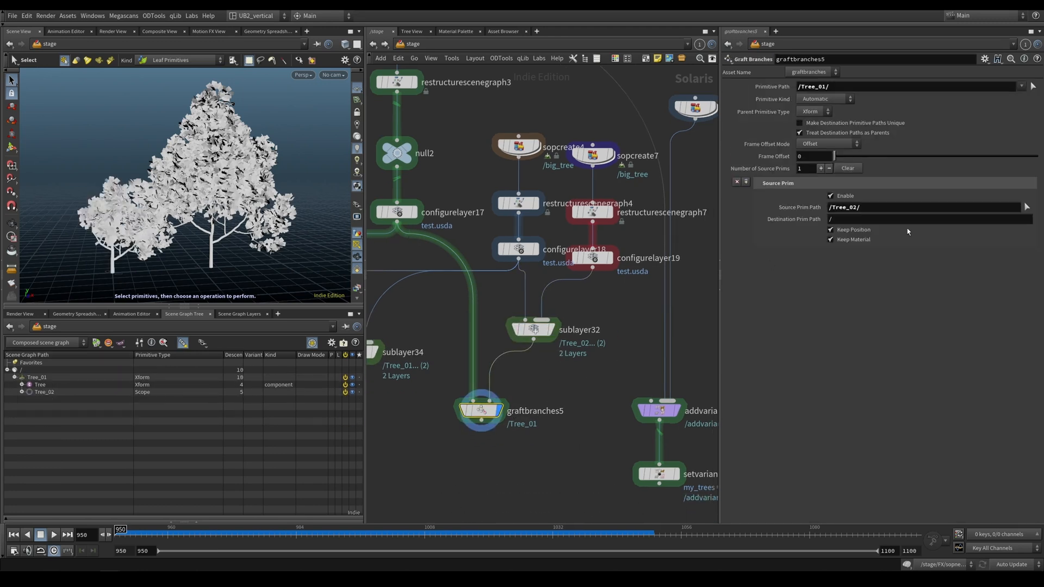
# - Clear the Source Prim Path of graftbranches5 and choose /Tree_02/ from the sublayered primitives
pyautogui.tripleClick(994, 204)
pyautogui.press('BackSpace')
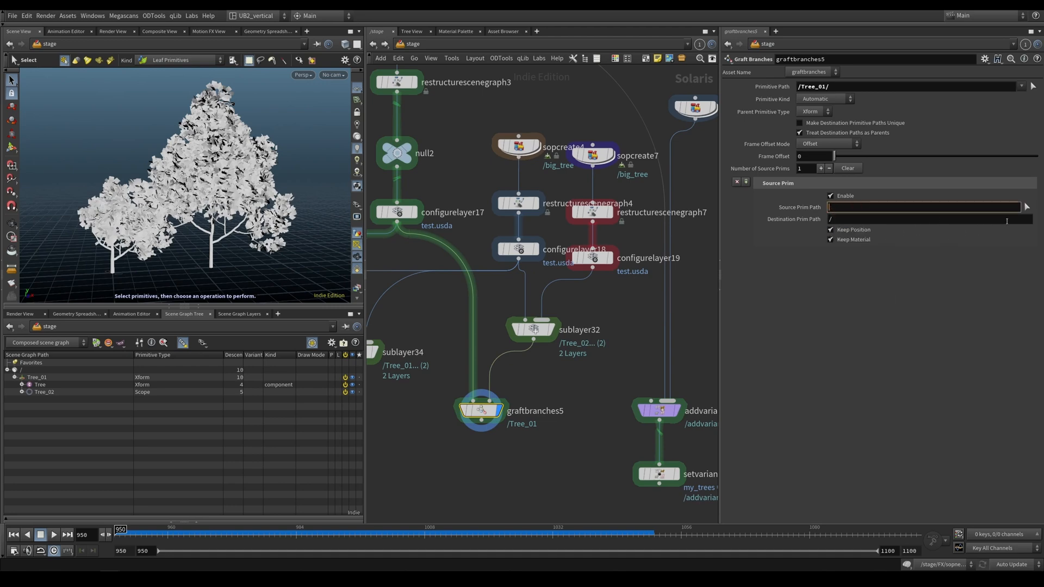
pyautogui.click(1028, 208)
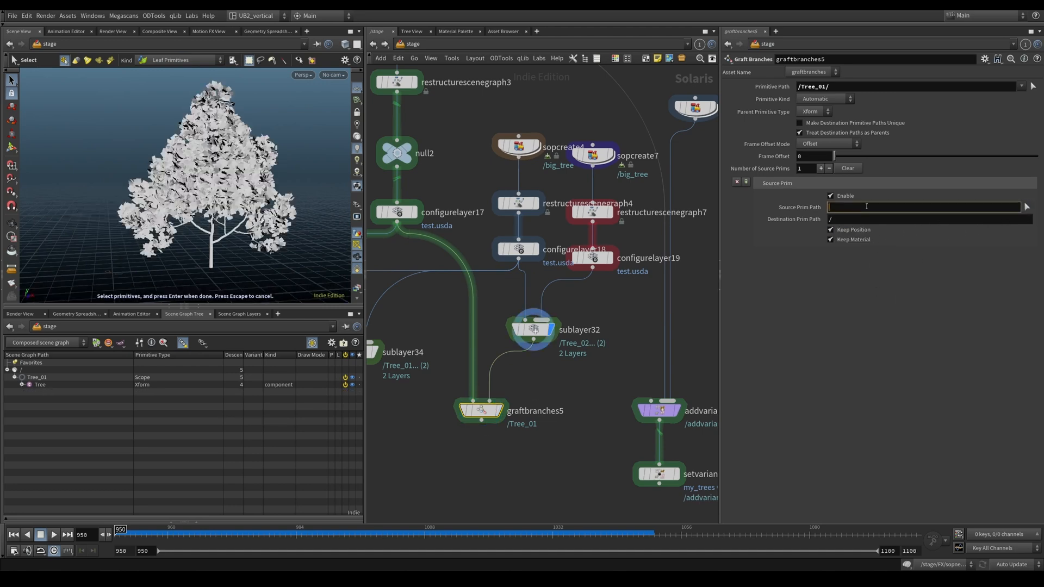
pyautogui.write('/')
pyautogui.press('Down')
pyautogui.press('Down')
pyautogui.press('Return')
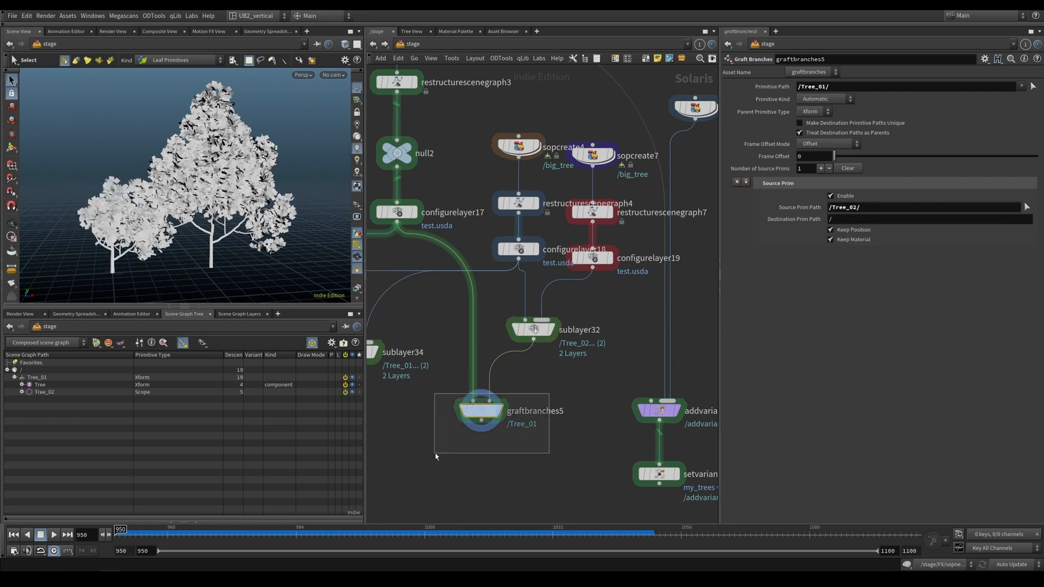
# - Inside sopcreate7, set the X origin of line1 to 10, and return to the stage network
pyautogui.doubleClick(593, 155)
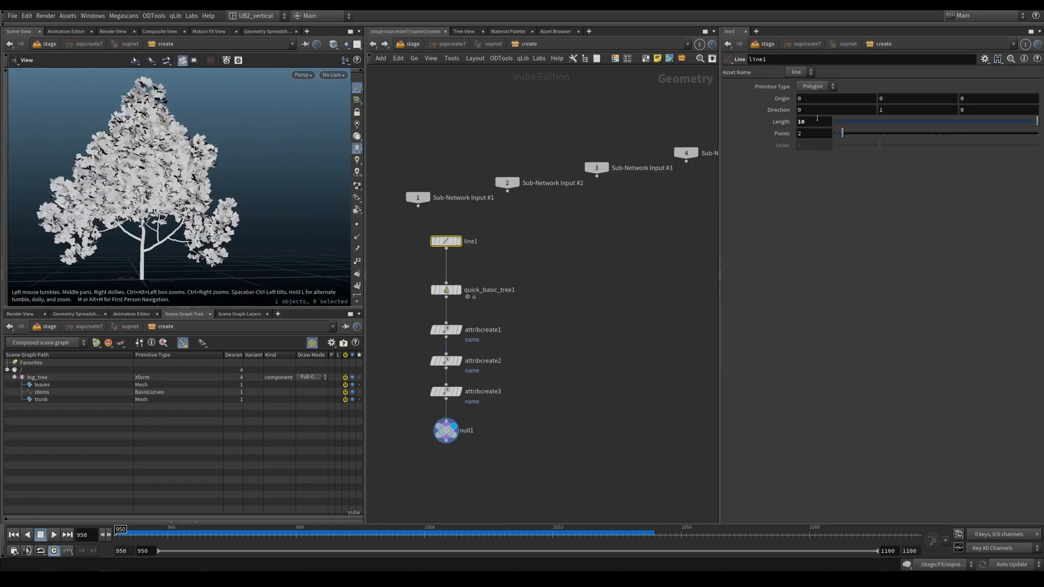
pyautogui.moveTo(814, 97); pyautogui.dragTo(833, 81, button='middle')
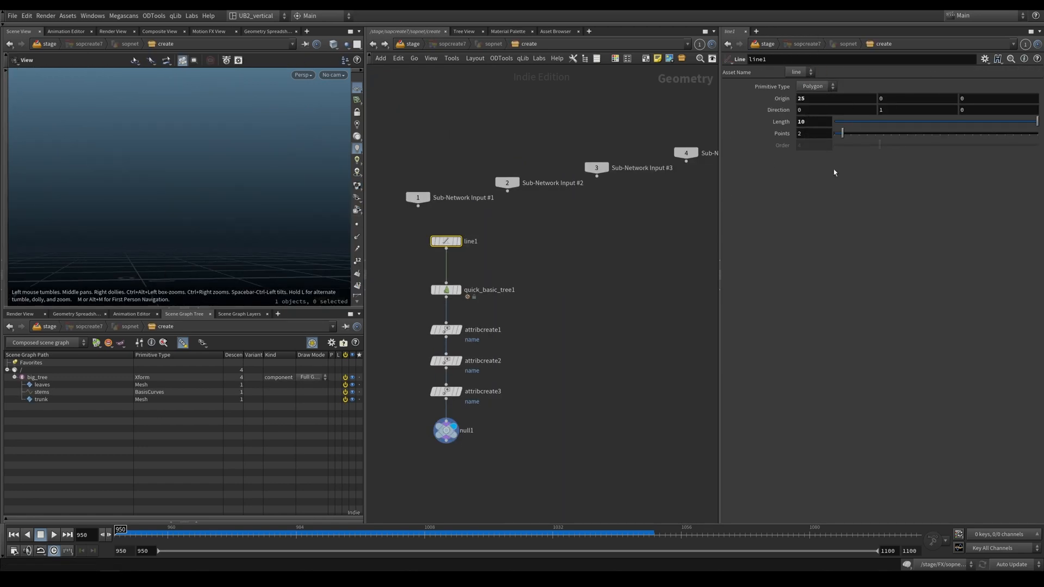
pyautogui.write('10')
pyautogui.press('Return')
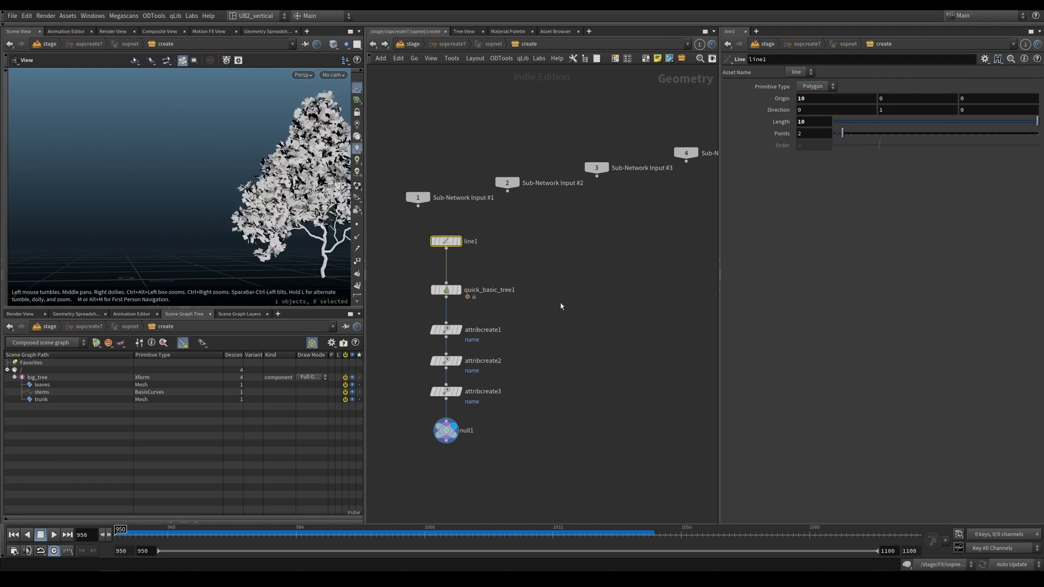
pyautogui.press('u')
pyautogui.press('u')
pyautogui.press('u')
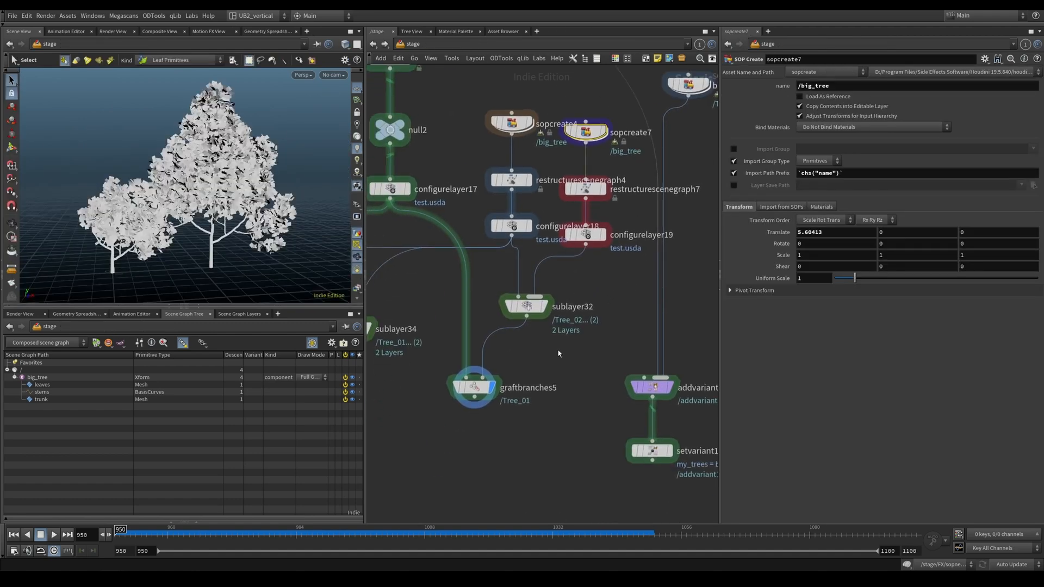
# - Set the Source Prim Path of graftbranches5 to /Tree_03 so the third tree is grafted under Tree_01
pyautogui.click(475, 387)
pyautogui.moveTo(852, 211); pyautogui.dragTo(865, 211)
pyautogui.write('3')
pyautogui.press('Return')
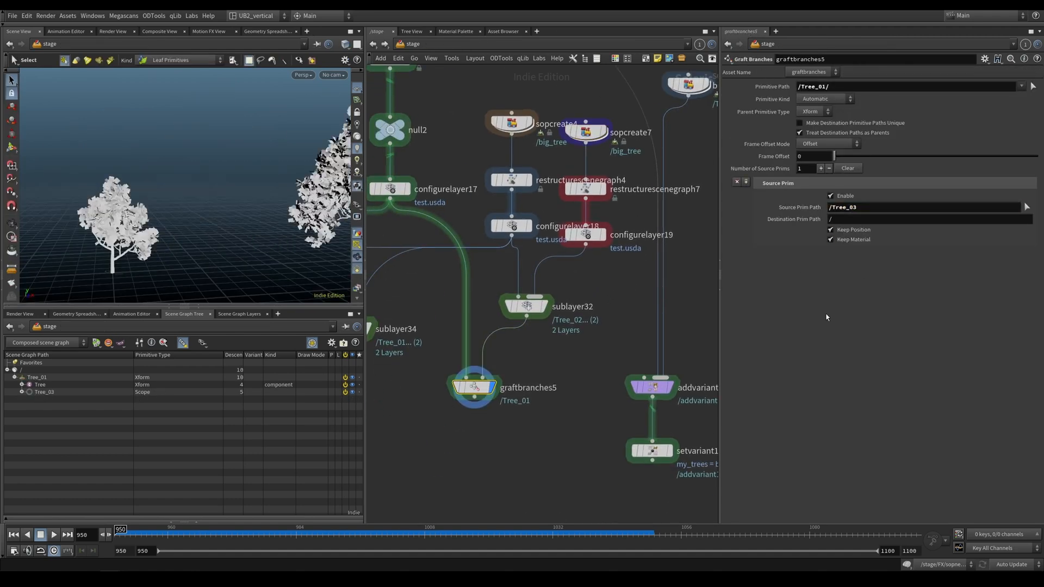
pyautogui.keyDown('alt'); pyautogui.moveTo(180, 209); pyautogui.dragTo(158, 210); pyautogui.keyUp('alt')
pyautogui.keyDown('alt'); pyautogui.moveTo(158, 209); pyautogui.dragTo(179, 256, button='right'); pyautogui.keyUp('alt')
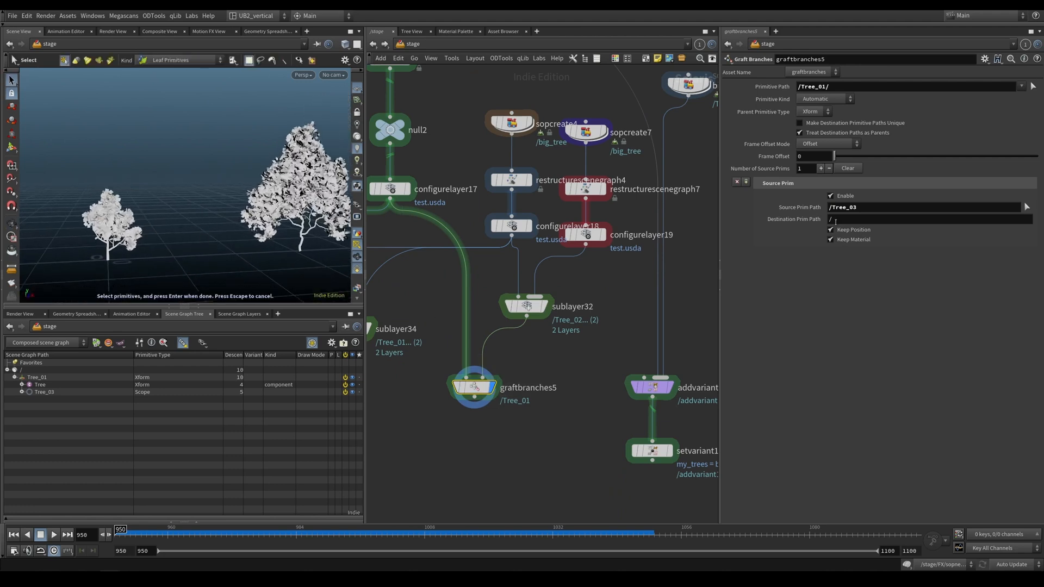
# - Add /Tree_02/ to the Source Prim Path of graftbranches5 alongside /Tree_03 so both trees are grafted
pyautogui.click(874, 213)
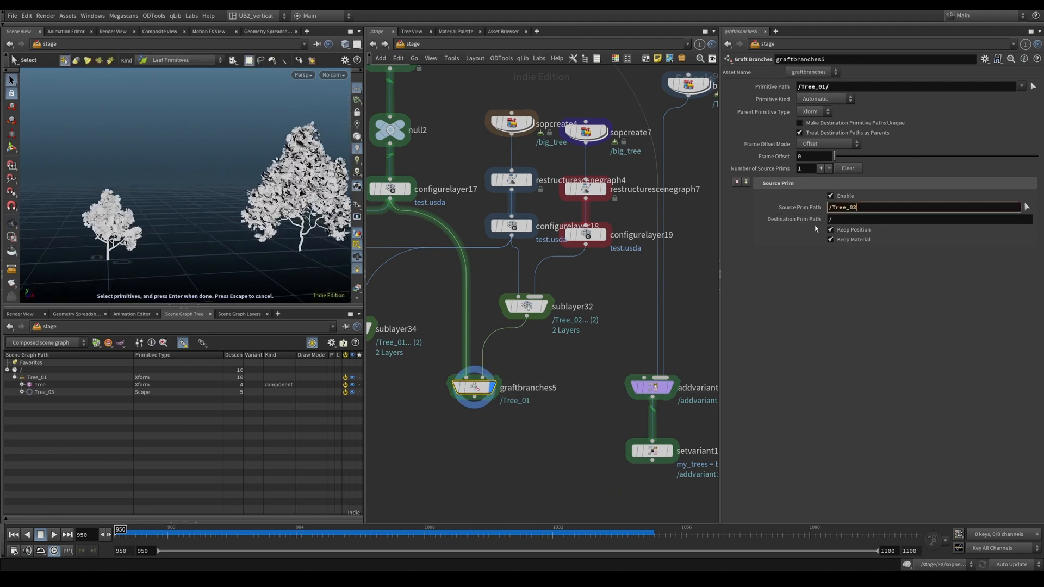
pyautogui.press('BackSpace')
pyautogui.write('/Tree_02/')
pyautogui.press('Down')
pyautogui.press('Down')
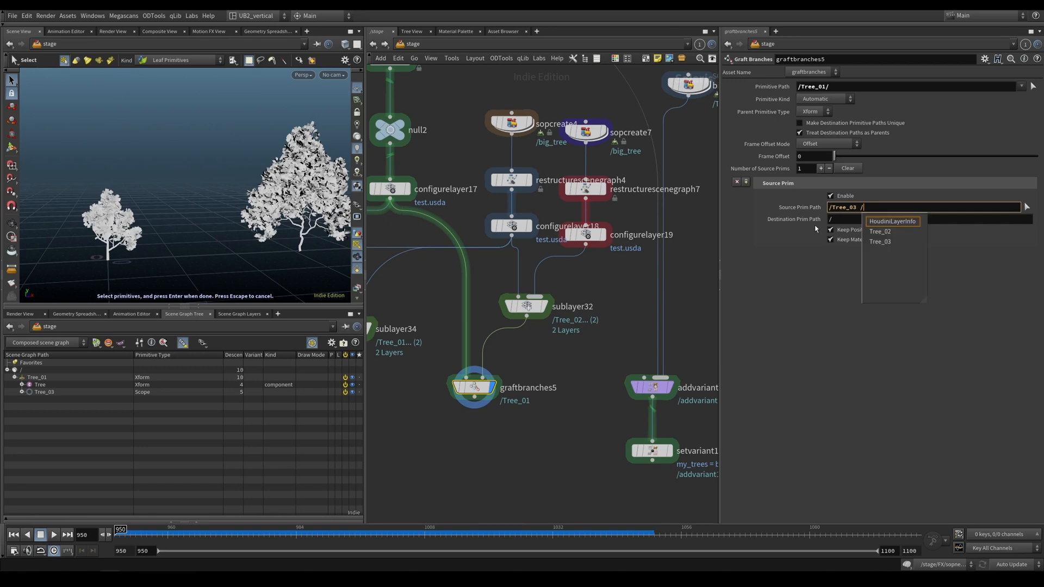
pyautogui.press('Return')
pyautogui.press('Return')
pyautogui.click(580, 368)
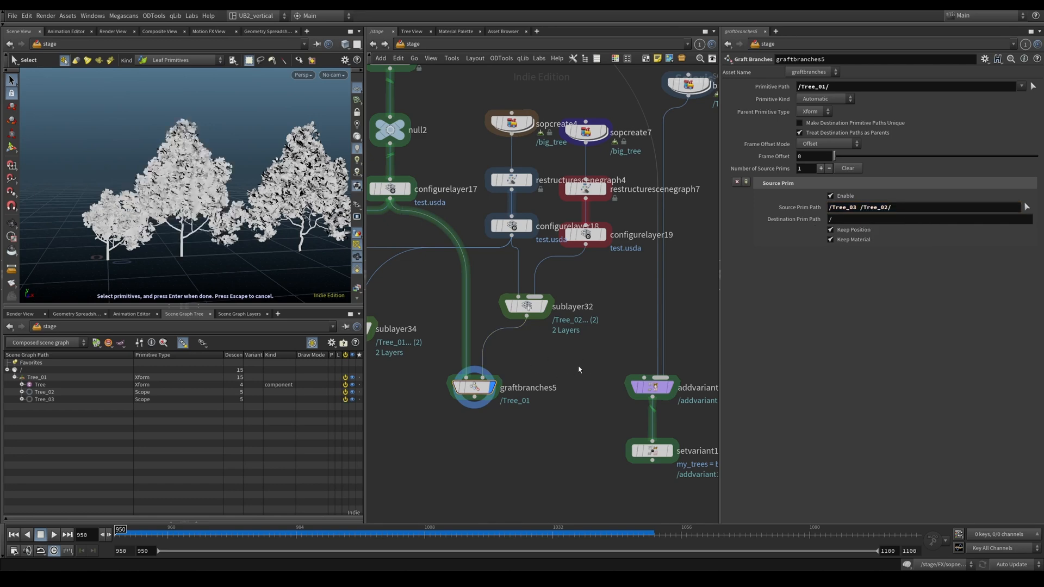
pyautogui.moveTo(580, 368); pyautogui.dragTo(567, 348, button='middle')
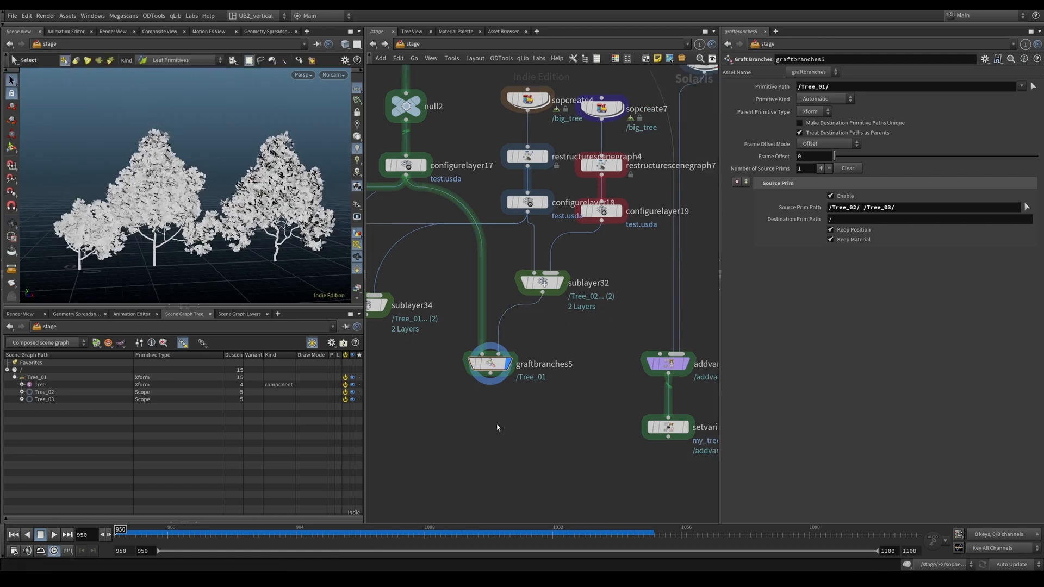
# - Enable Make Destination Primitive Paths Unique and disable Treat Destination Paths as Parents on graftbranches5
pyautogui.moveTo(482, 414); pyautogui.dragTo(490, 415, button='middle')
pyautogui.moveTo(555, 336); pyautogui.dragTo(473, 391)
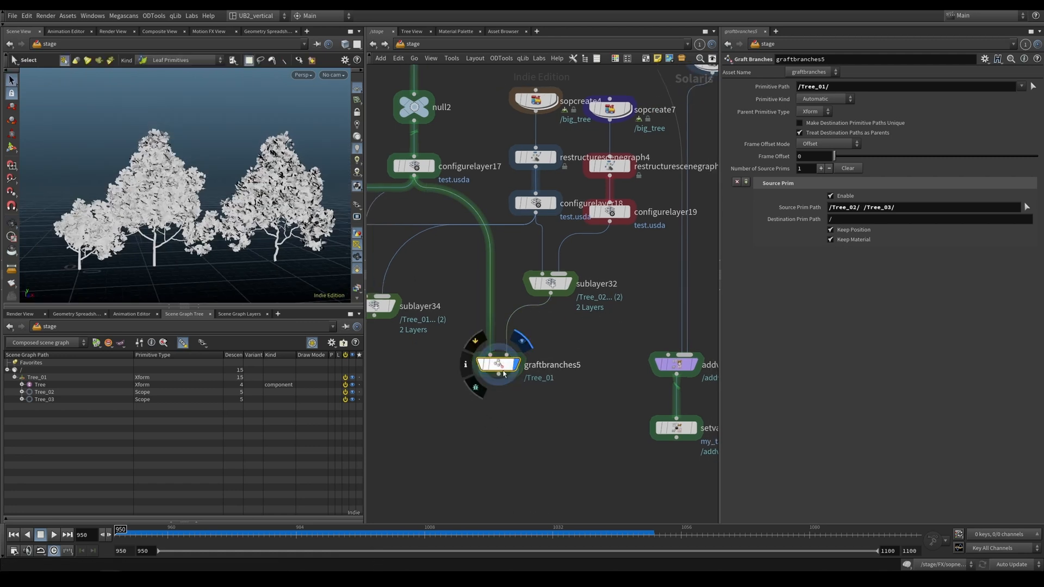
pyautogui.click(839, 124)
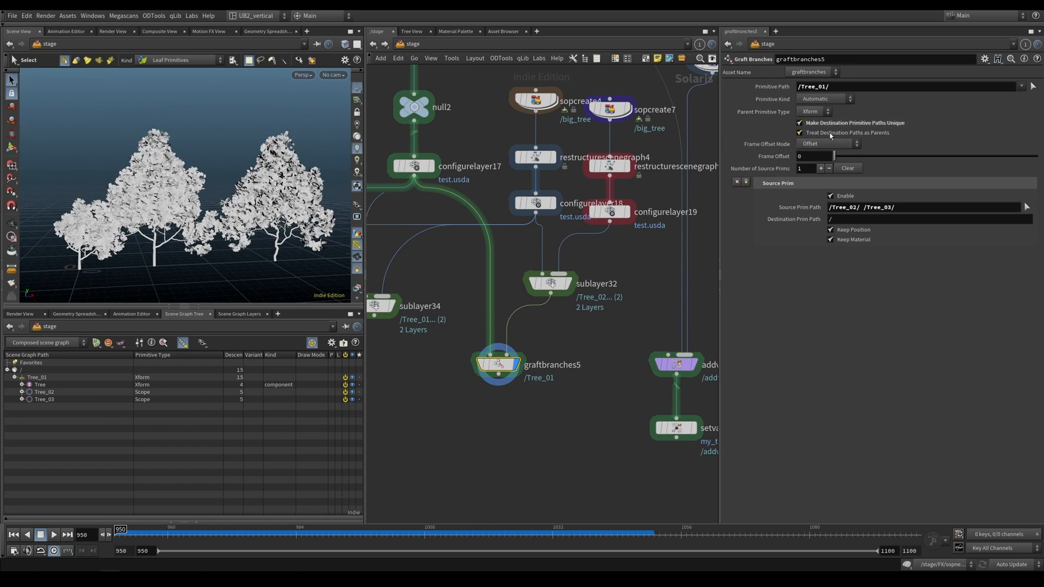
pyautogui.click(830, 134)
# - Expand Tree_03 and Tree_02 in the scene graph to inspect the hierarchy produced by graftbranches5
pyautogui.click(14, 399)
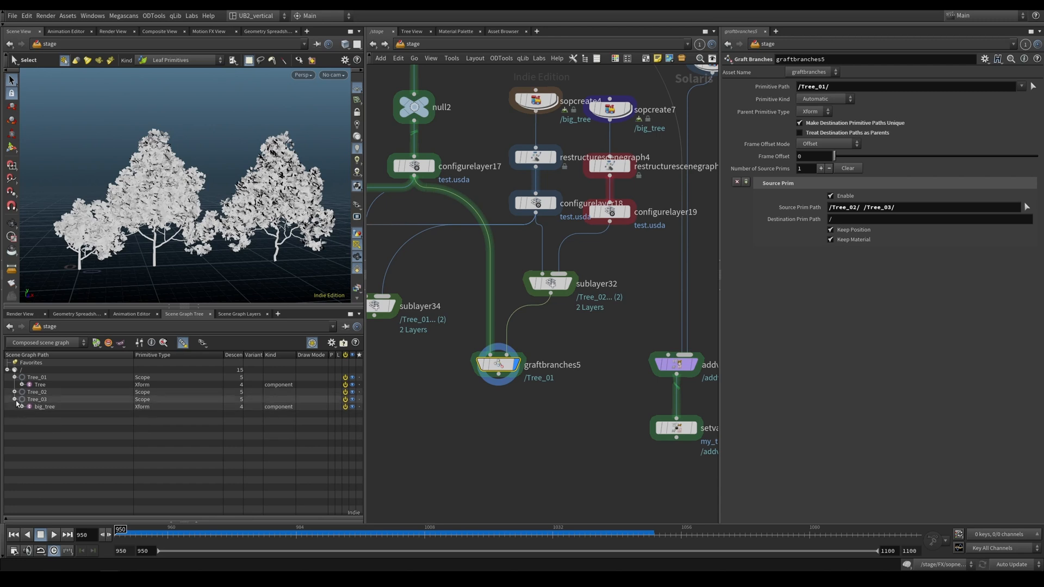
pyautogui.click(15, 392)
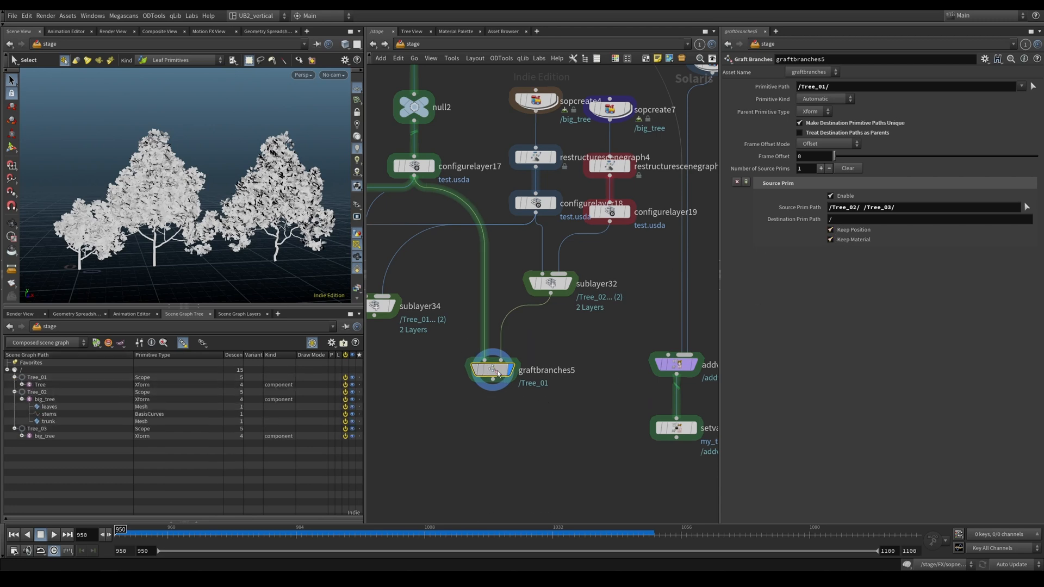
pyautogui.scroll(-5, 546, 389)
pyautogui.scroll(3, 560, 386)
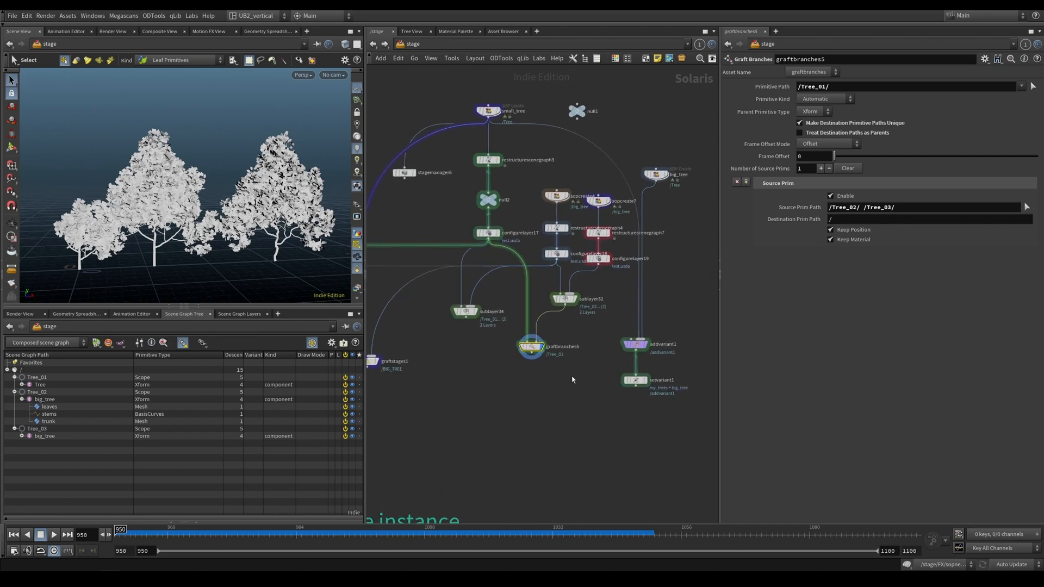
# - Display the stagemanager6 node and rename its Tree primitive to Tresss
pyautogui.scroll(2, 592, 344)
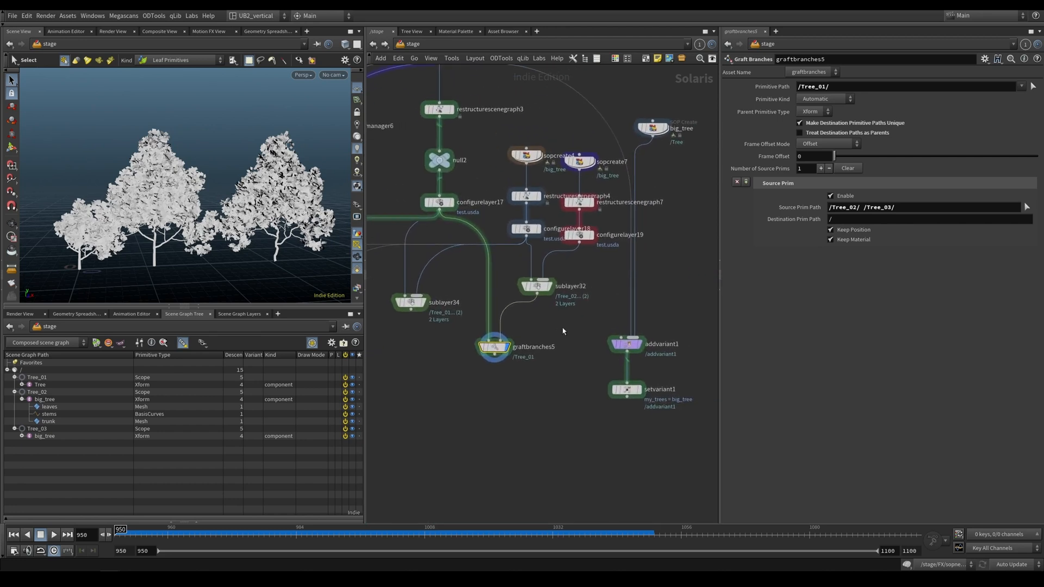
pyautogui.moveTo(552, 330); pyautogui.dragTo(668, 412, button='middle')
pyautogui.moveTo(456, 210); pyautogui.dragTo(482, 228)
pyautogui.click(479, 226)
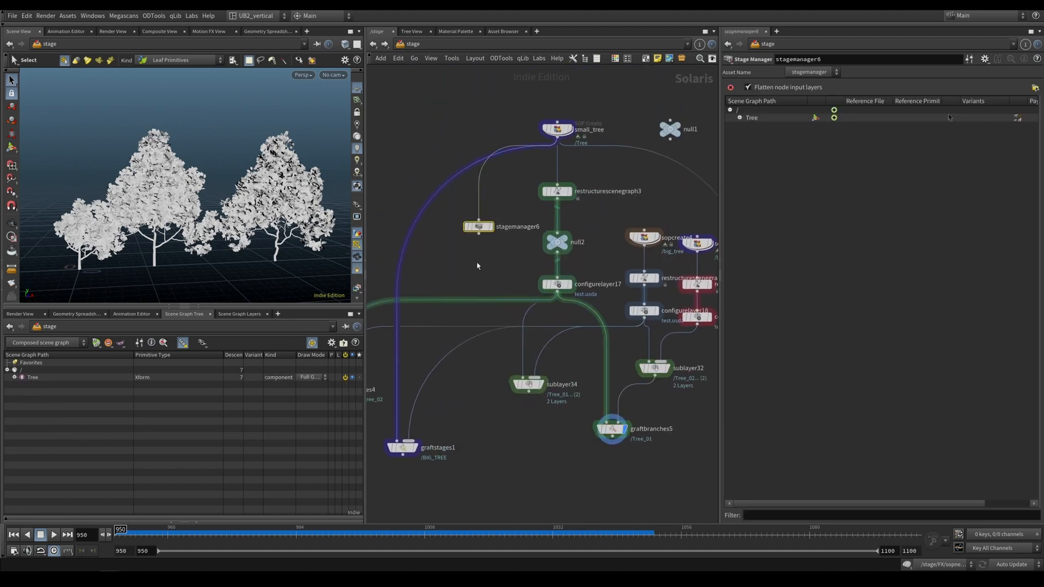
pyautogui.moveTo(514, 276); pyautogui.dragTo(456, 254, button='middle')
pyautogui.moveTo(459, 173); pyautogui.dragTo(390, 225)
pyautogui.press('r')
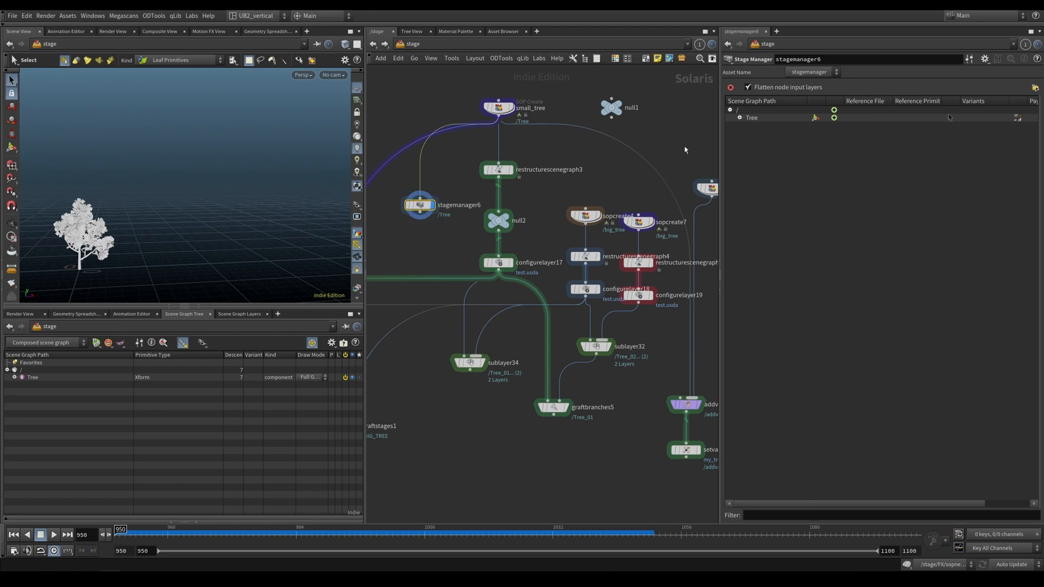
pyautogui.doubleClick(756, 119)
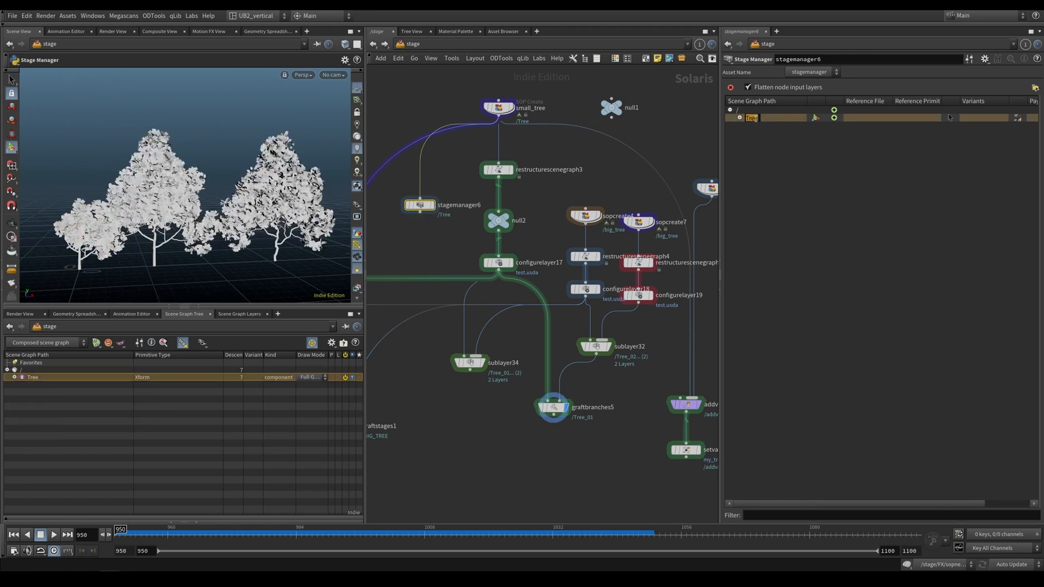
pyautogui.write('Tresss')
pyautogui.press('Return')
pyautogui.moveTo(457, 168); pyautogui.dragTo(399, 253)
pyautogui.click(14, 377)
# - Add a Stage Manager node below graftbranches5 and make it the displayed node
pyautogui.moveTo(549, 462); pyautogui.dragTo(498, 394, button='middle')
pyautogui.moveTo(567, 318); pyautogui.dragTo(466, 387)
pyautogui.press('Tab')
pyautogui.write('sta')
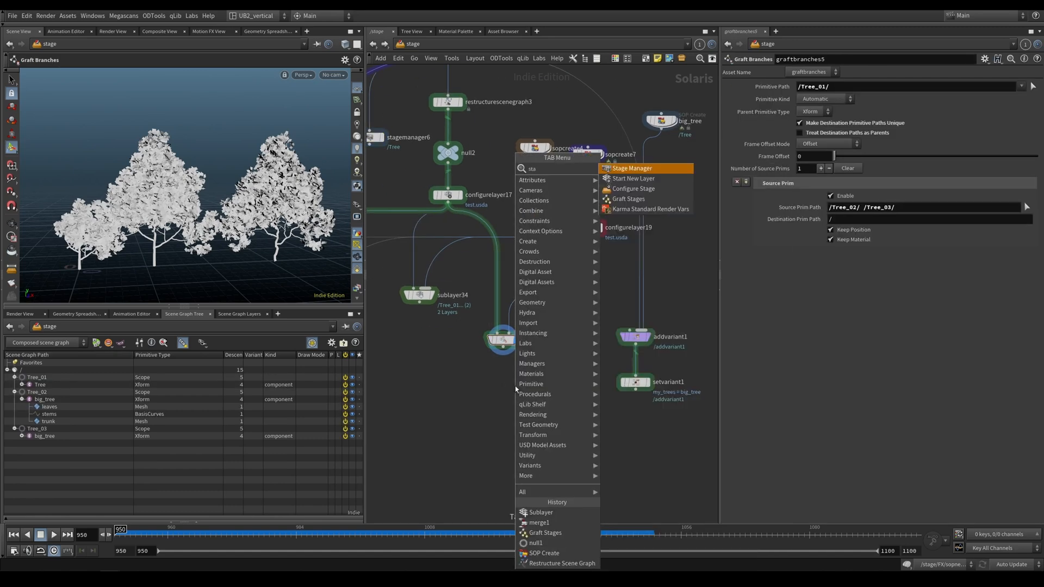
pyautogui.press('Return')
pyautogui.click(495, 388)
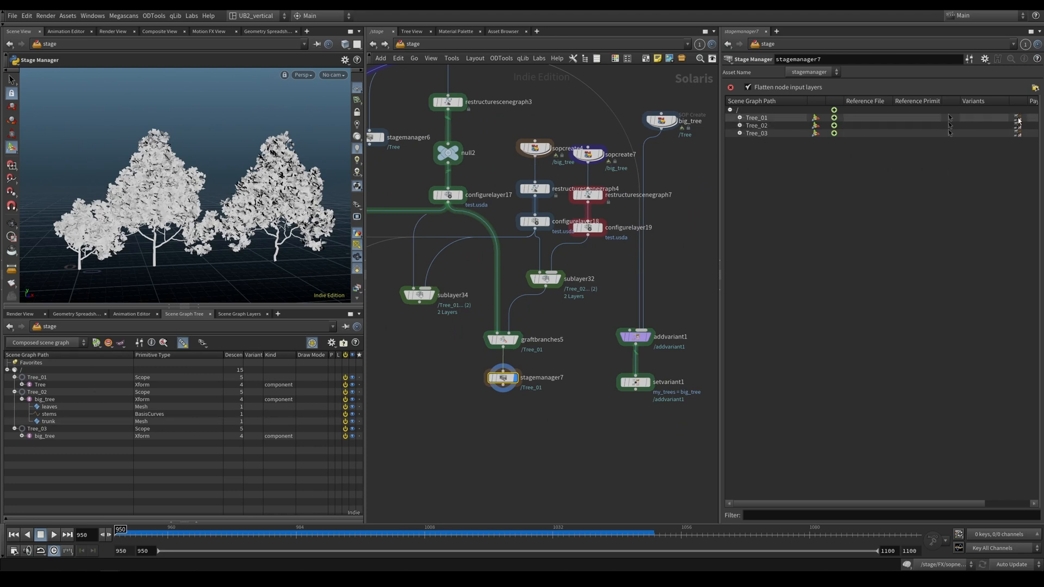
# - Expand Tree_01, Tree_02 and Tree_03 in the new stage manager's scene graph paths
pyautogui.rightClick(975, 120)
pyautogui.click(971, 120)
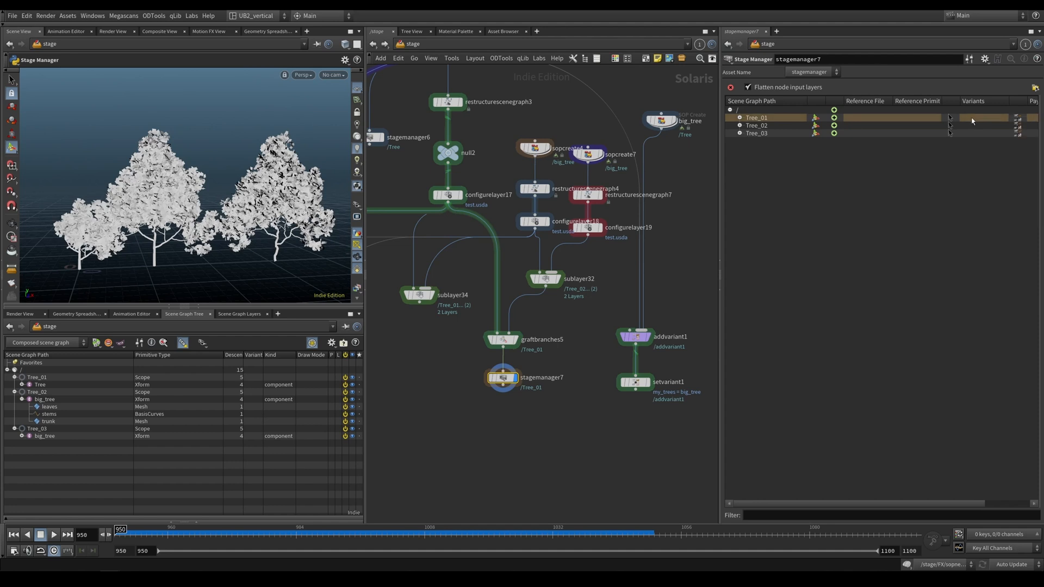
pyautogui.click(977, 126)
pyautogui.click(981, 134)
pyautogui.click(740, 117)
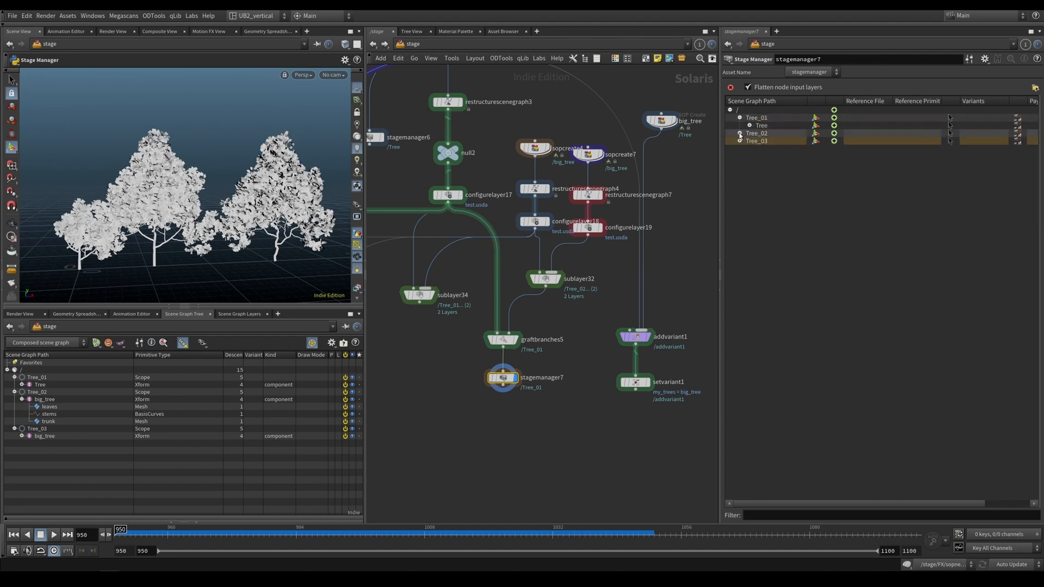
pyautogui.click(740, 133)
pyautogui.click(740, 148)
# - Create a new folder under the root in the stage manager and rename it MEGA_TREE
pyautogui.rightClick(764, 112)
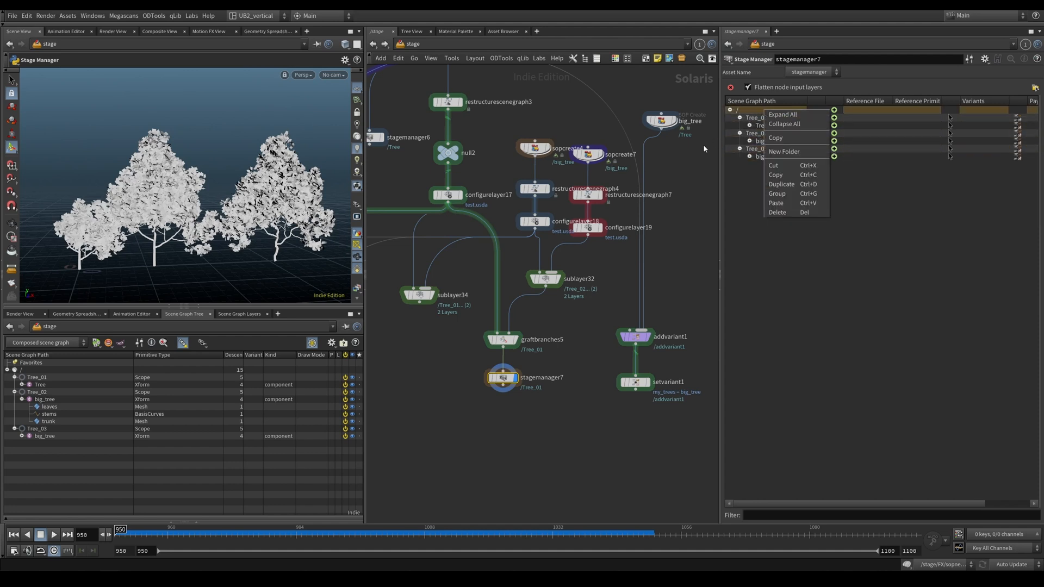
pyautogui.click(791, 152)
pyautogui.click(758, 117)
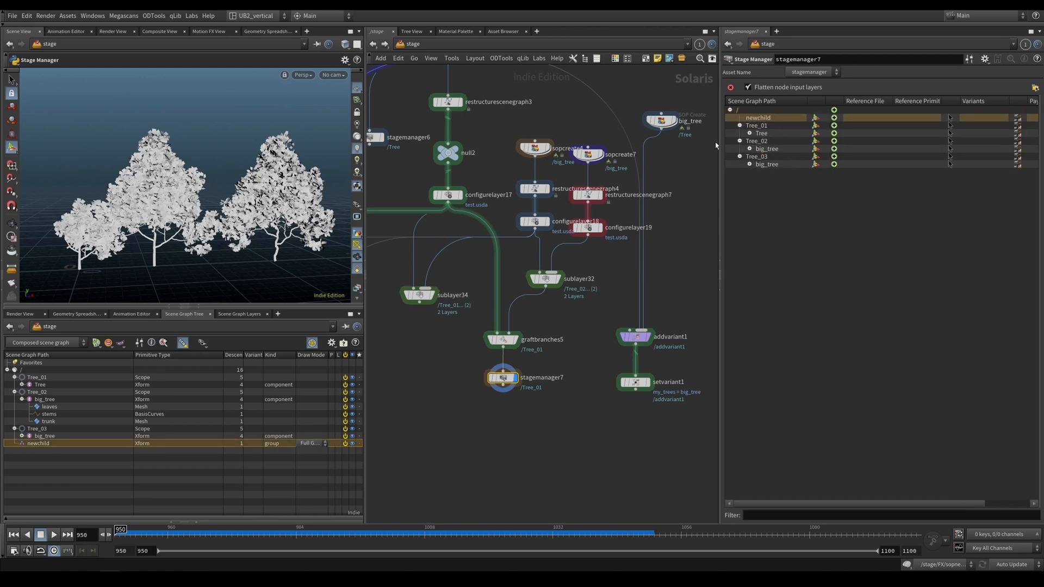
pyautogui.moveTo(716, 146); pyautogui.dragTo(716, 145)
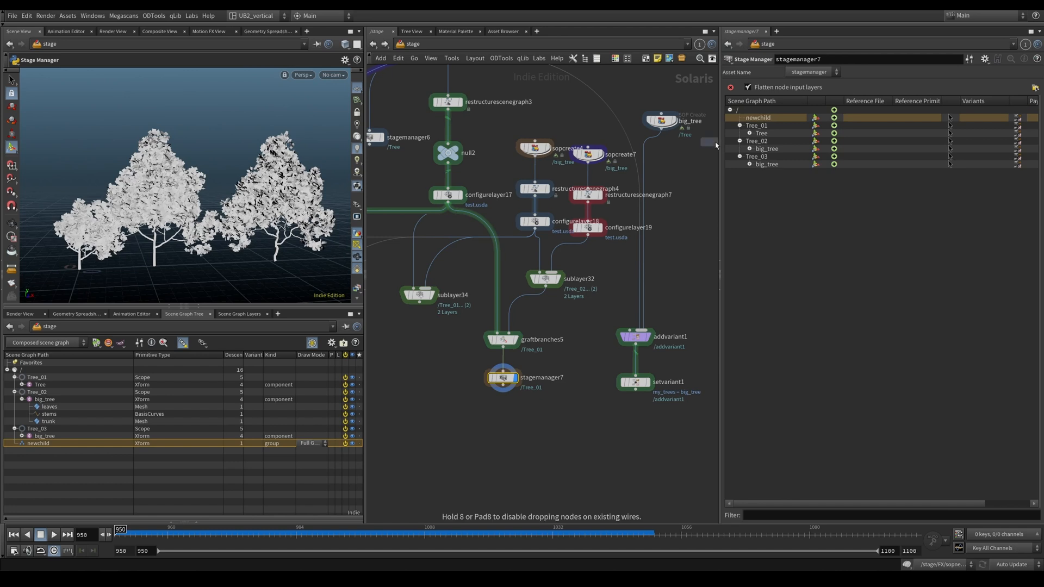
pyautogui.doubleClick(758, 117)
pyautogui.write('MEGA_TREE')
pyautogui.click(952, 208)
# - Move Tree_01, Tree_02 and Tree_03 together into the MEGA_TREE folder
pyautogui.click(761, 126)
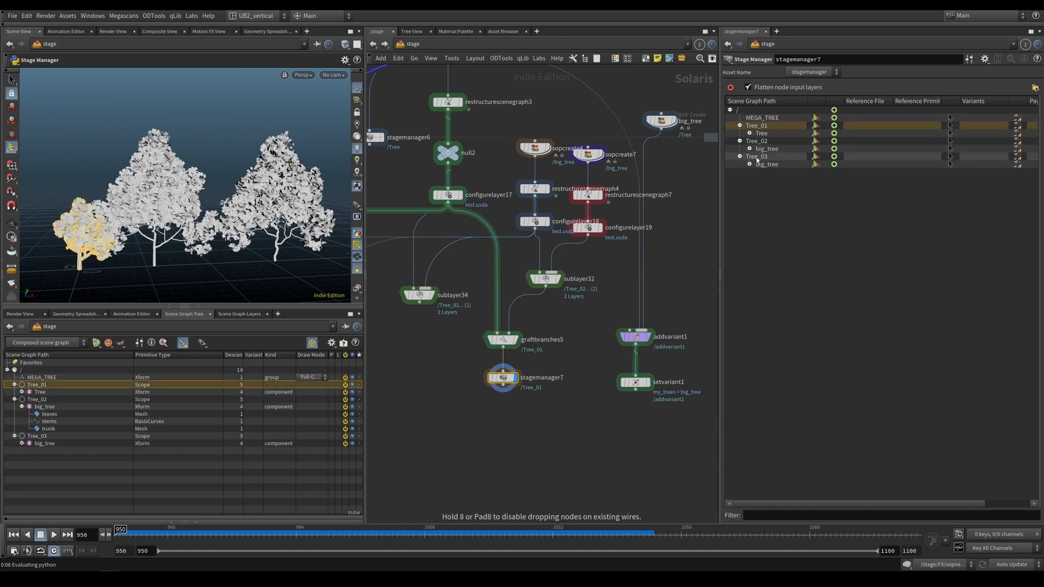
pyautogui.keyDown('shift'); pyautogui.click(757, 157); pyautogui.keyUp('shift')
pyautogui.moveTo(760, 125); pyautogui.dragTo(782, 118)
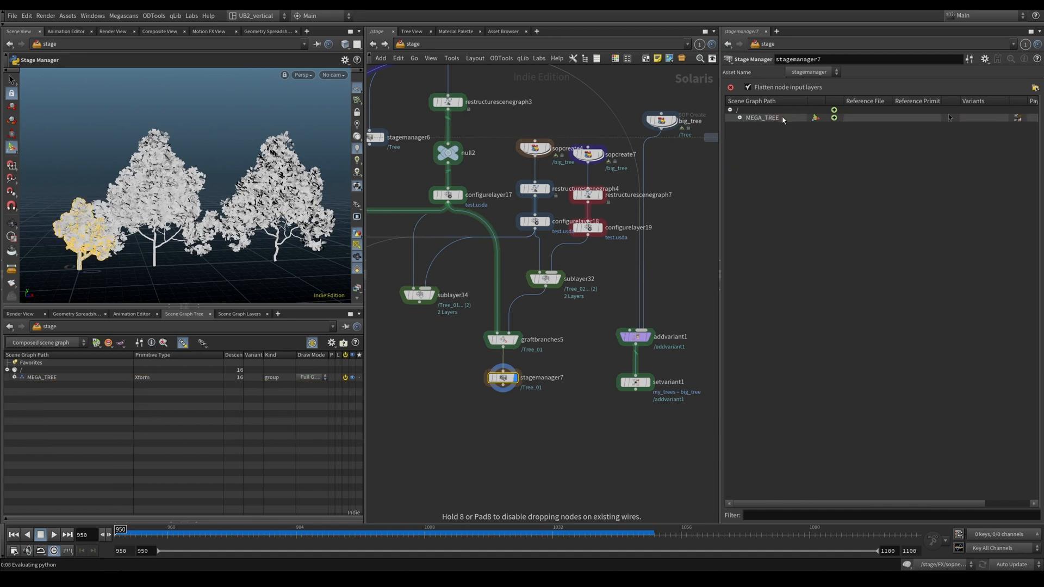
# - Expand MEGA_TREE and its three tree scopes in the composed scene graph to check the new hierarchy
pyautogui.click(15, 377)
pyautogui.click(22, 385)
pyautogui.click(22, 399)
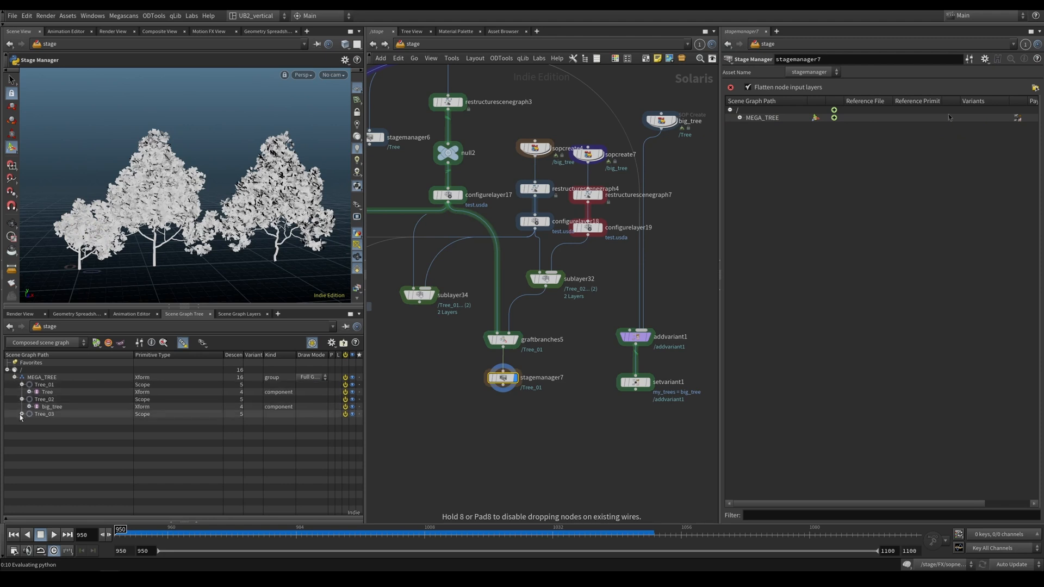
pyautogui.click(21, 414)
pyautogui.click(439, 374)
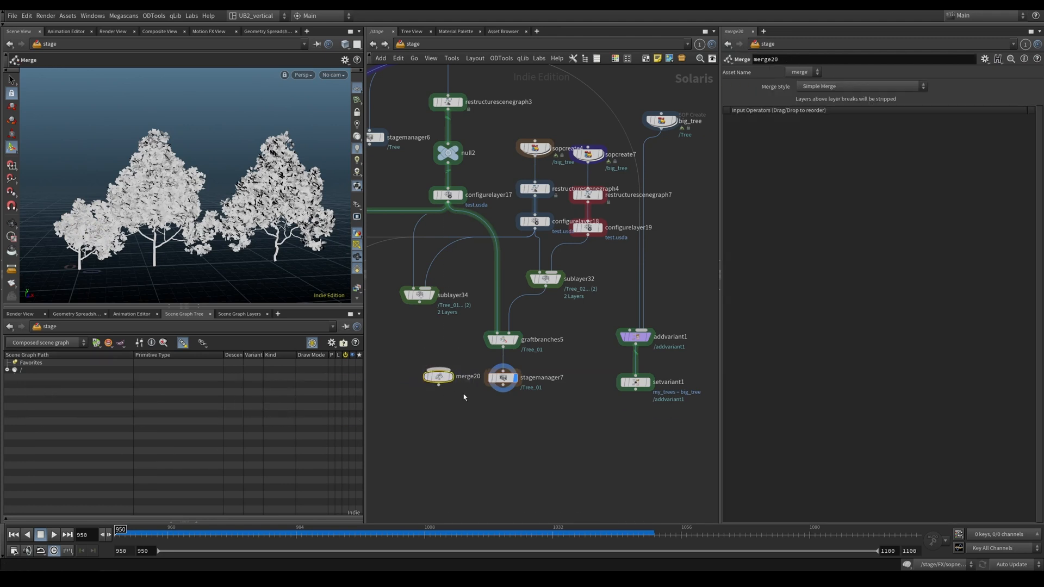
pyautogui.press('Delete')
pyautogui.moveTo(503, 376); pyautogui.dragTo(502, 381)
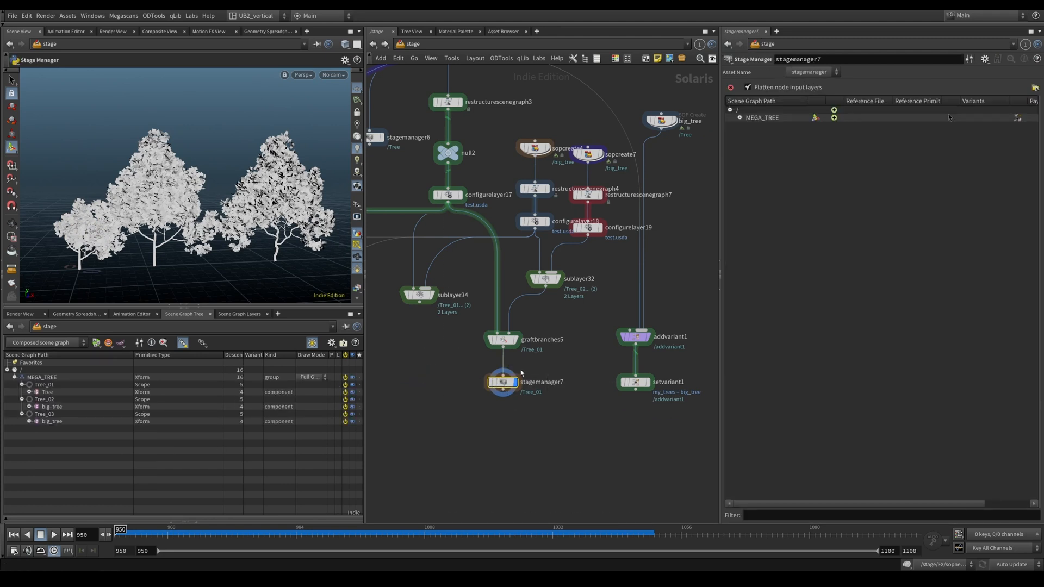
# - Examine the variant branch around addvariant1 and trace its small_tree and big_tree inputs
pyautogui.moveTo(539, 367); pyautogui.dragTo(520, 363, button='middle')
pyautogui.moveTo(549, 361); pyautogui.dragTo(456, 403)
pyautogui.moveTo(560, 360); pyautogui.dragTo(526, 371, button='middle')
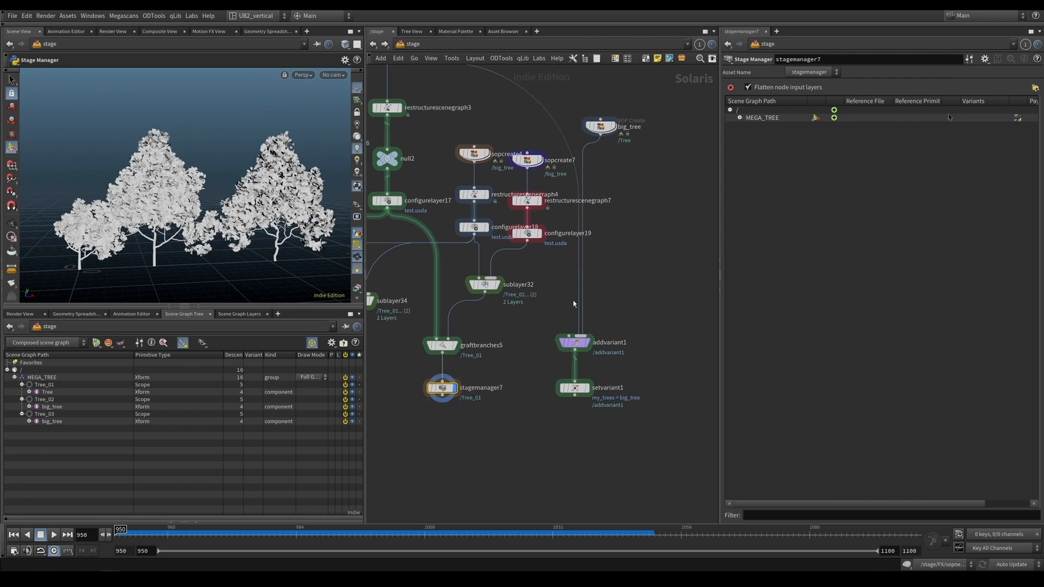
pyautogui.scroll(-2, 574, 304)
pyautogui.moveTo(627, 166); pyautogui.dragTo(544, 402)
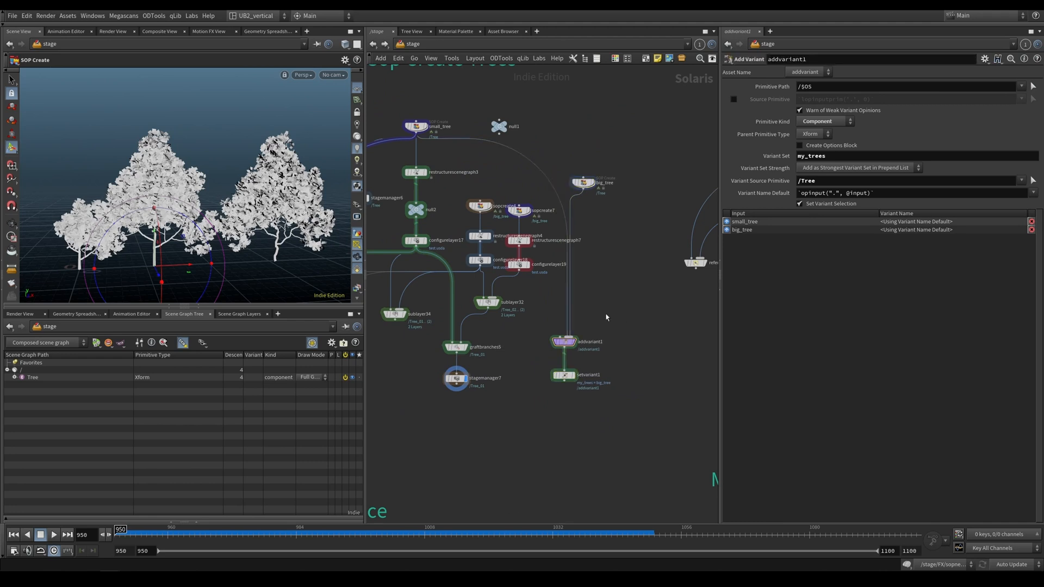
pyautogui.scroll(2, 603, 316)
pyautogui.moveTo(578, 137); pyautogui.dragTo(624, 216)
pyautogui.moveTo(601, 317); pyautogui.dragTo(616, 371, button='middle')
pyautogui.moveTo(429, 135); pyautogui.dragTo(539, 201, button='middle')
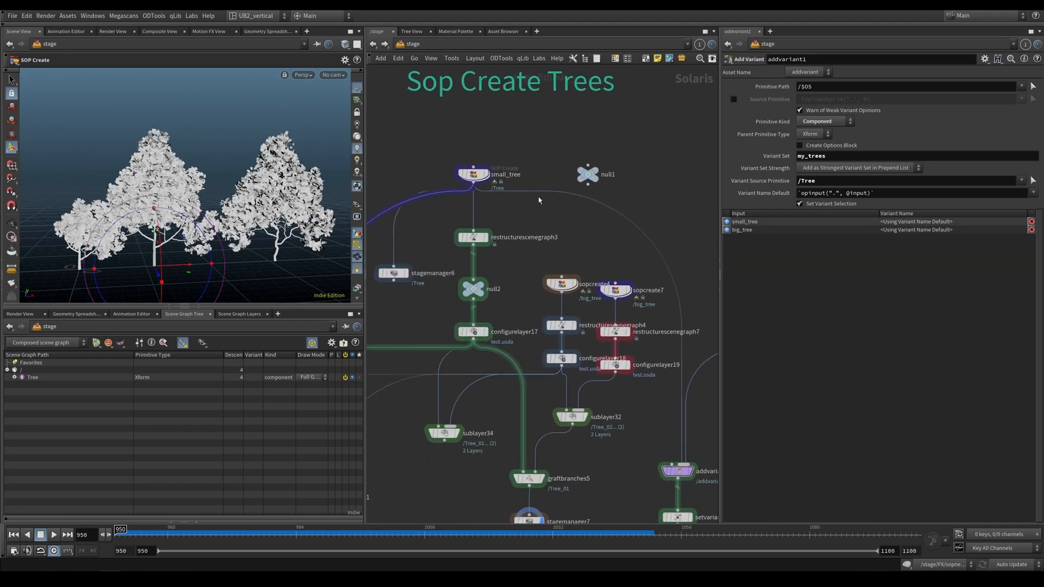
# - Display small_tree and big_tree in turn, expanding the Tree primitive to compare their hierarchies
pyautogui.click(486, 175)
pyautogui.moveTo(646, 249); pyautogui.dragTo(464, 202, button='middle')
pyautogui.click(582, 286)
pyautogui.moveTo(547, 342); pyautogui.dragTo(598, 309, button='middle')
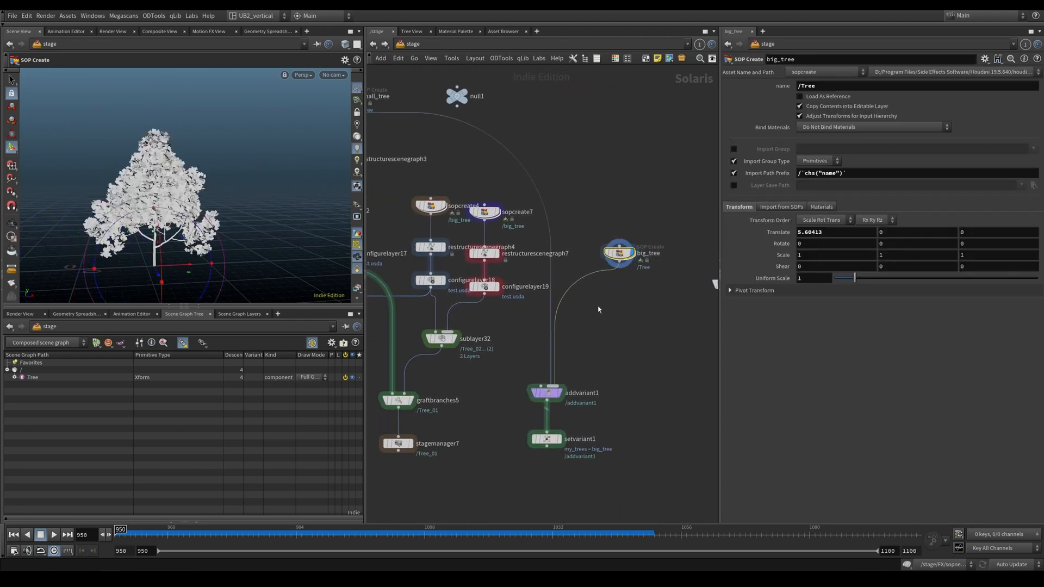
pyautogui.click(15, 378)
pyautogui.moveTo(415, 126); pyautogui.dragTo(532, 168, button='middle')
pyautogui.click(460, 139)
pyautogui.moveTo(564, 198); pyautogui.dragTo(437, 168, button='middle')
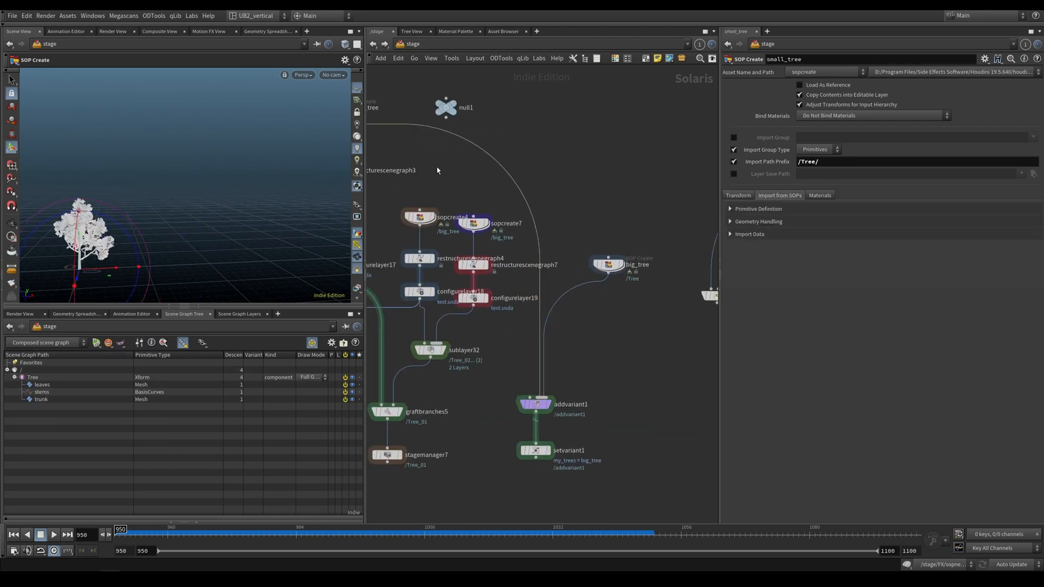
pyautogui.press('r')
pyautogui.click(609, 264)
pyautogui.click(609, 264)
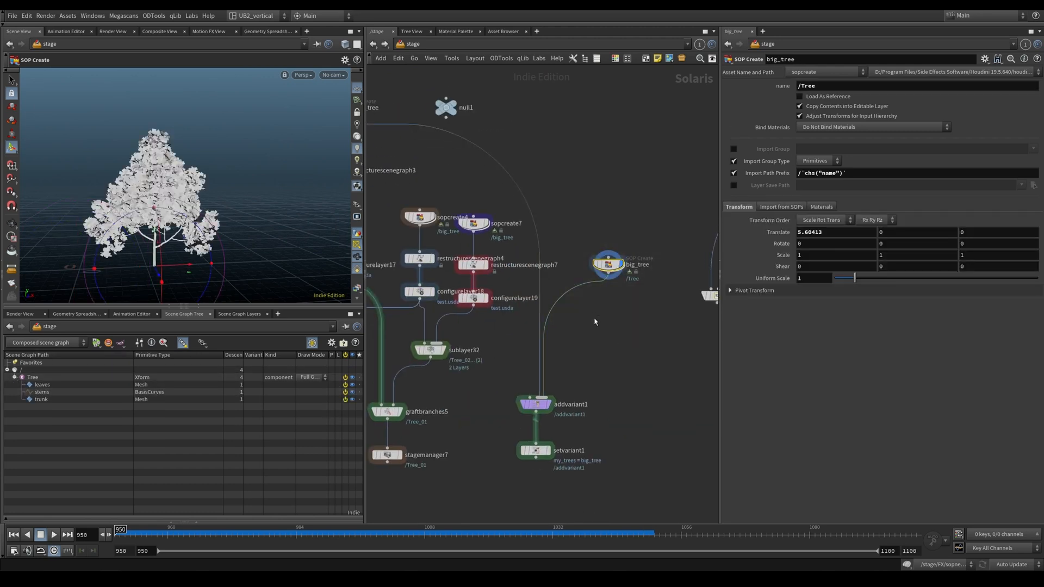
# - Recheck the big_tree source and switch the display back to small_tree
pyautogui.moveTo(659, 225); pyautogui.dragTo(590, 303)
pyautogui.moveTo(402, 130); pyautogui.dragTo(555, 190, button='middle')
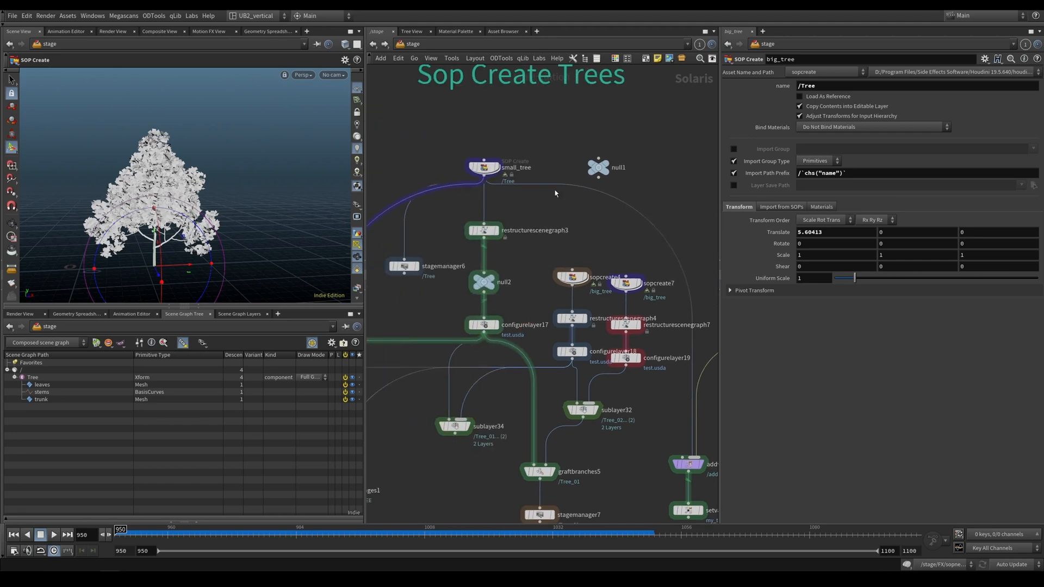
pyautogui.moveTo(548, 137); pyautogui.dragTo(469, 185)
pyautogui.moveTo(619, 234); pyautogui.dragTo(479, 168, button='middle')
pyautogui.click(620, 259)
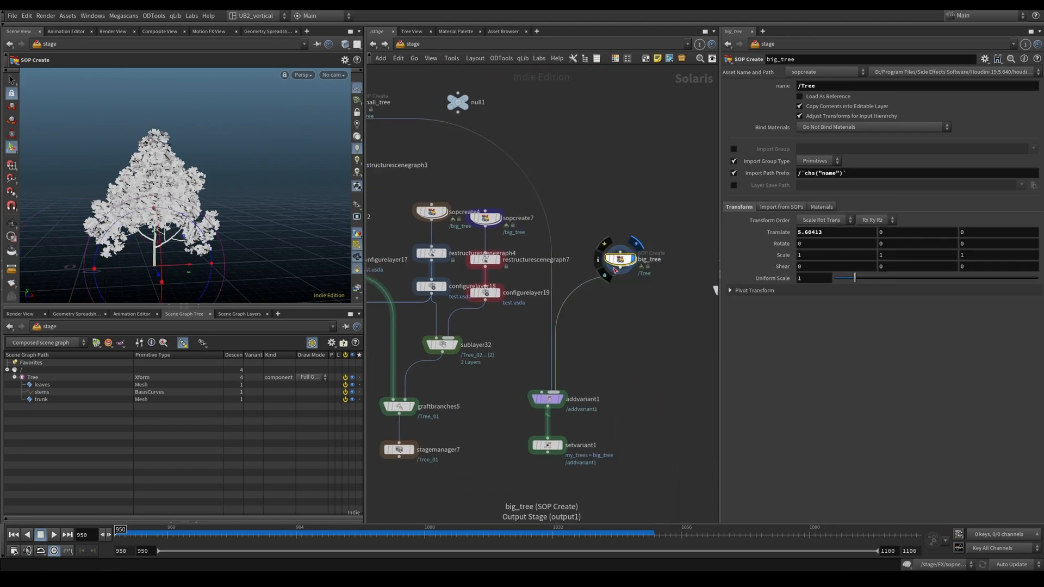
pyautogui.moveTo(359, 88); pyautogui.dragTo(494, 126, button='middle')
pyautogui.click(479, 140)
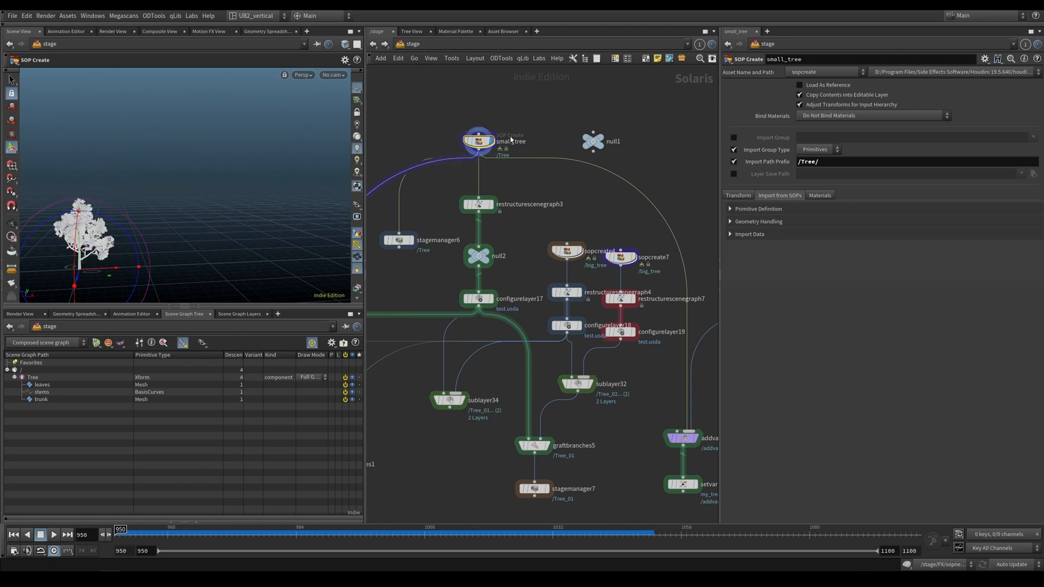
# - Display the addvariant1 node and show its variant parameters
pyautogui.moveTo(716, 437); pyautogui.dragTo(602, 344, button='middle')
pyautogui.scroll(3, 600, 340)
pyautogui.press('r')
pyautogui.click(560, 348)
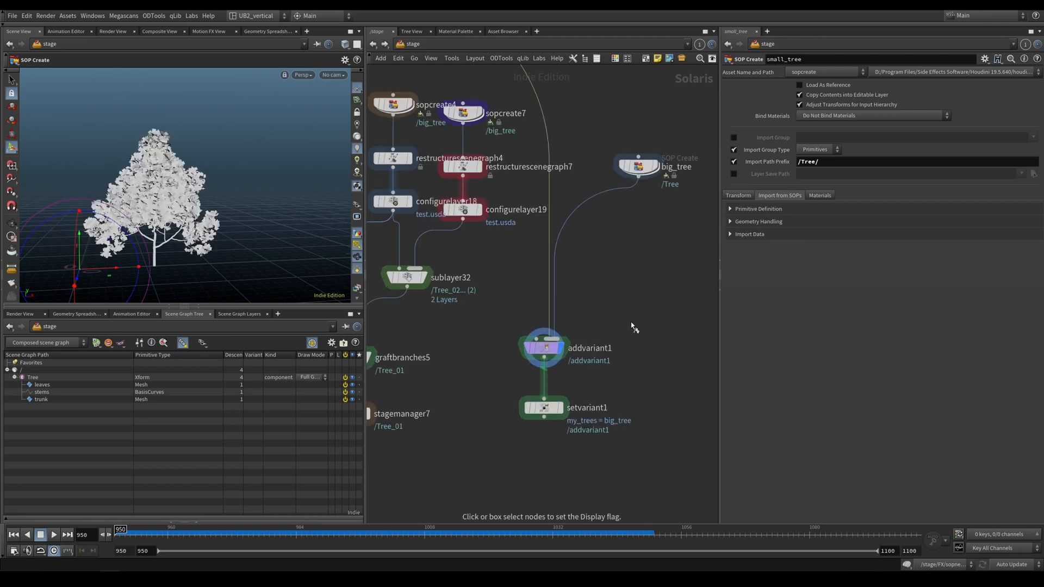
pyautogui.click(551, 348)
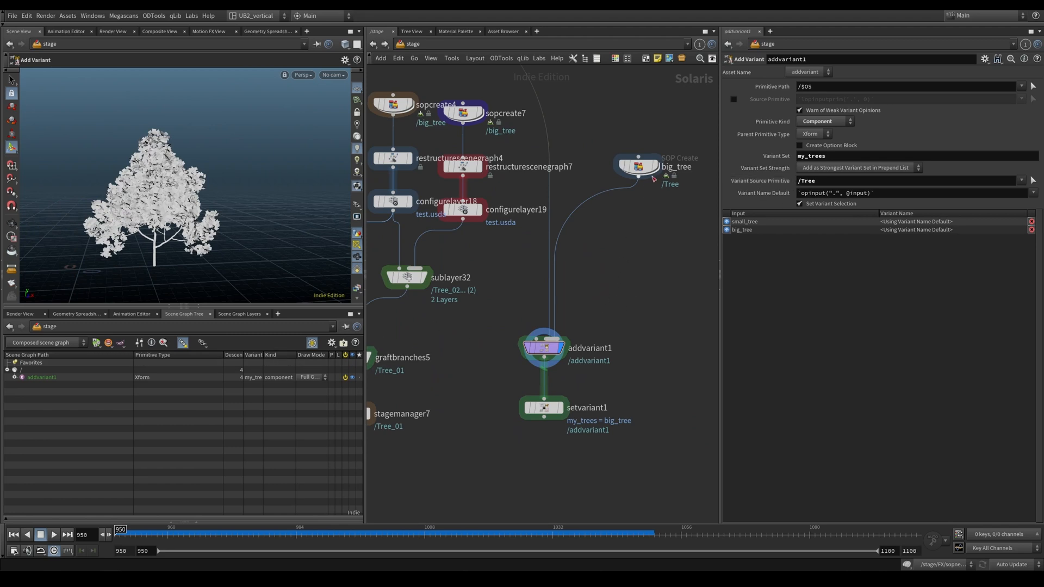
# - Check the Tree primitive of big_tree against the variant set settings of addvariant1
pyautogui.click(658, 166)
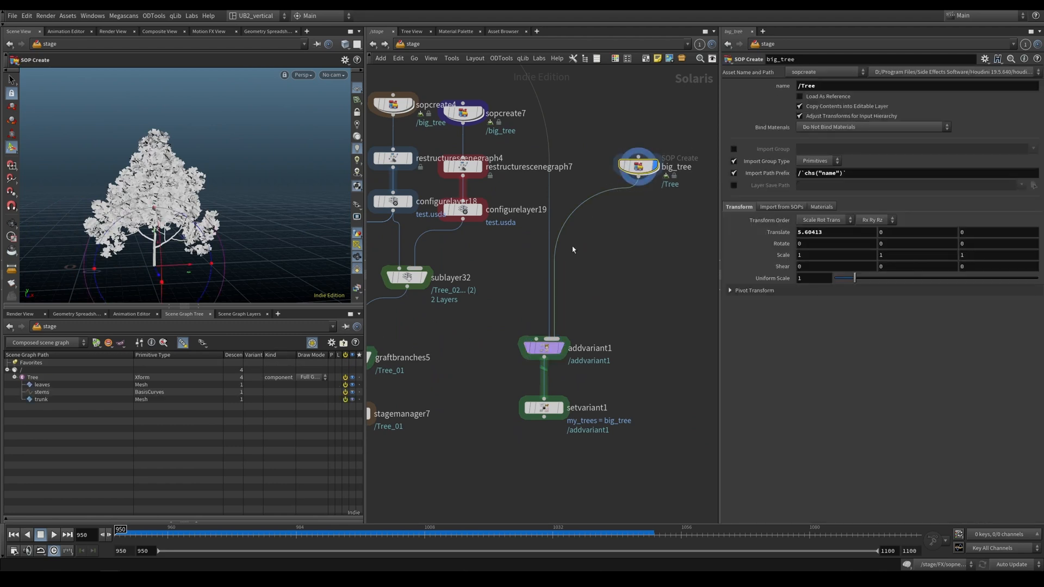
pyautogui.click(33, 378)
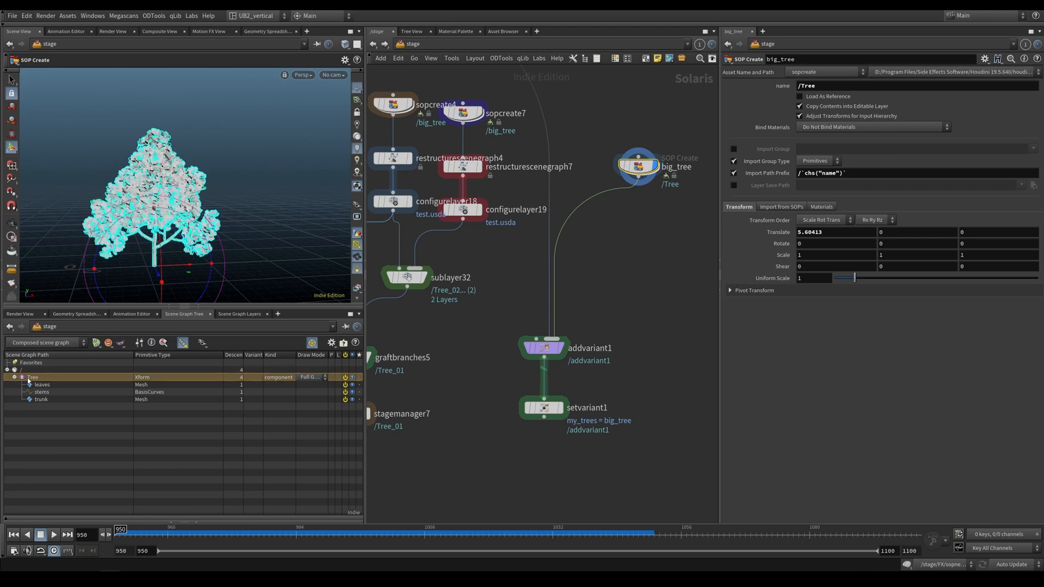
pyautogui.click(541, 348)
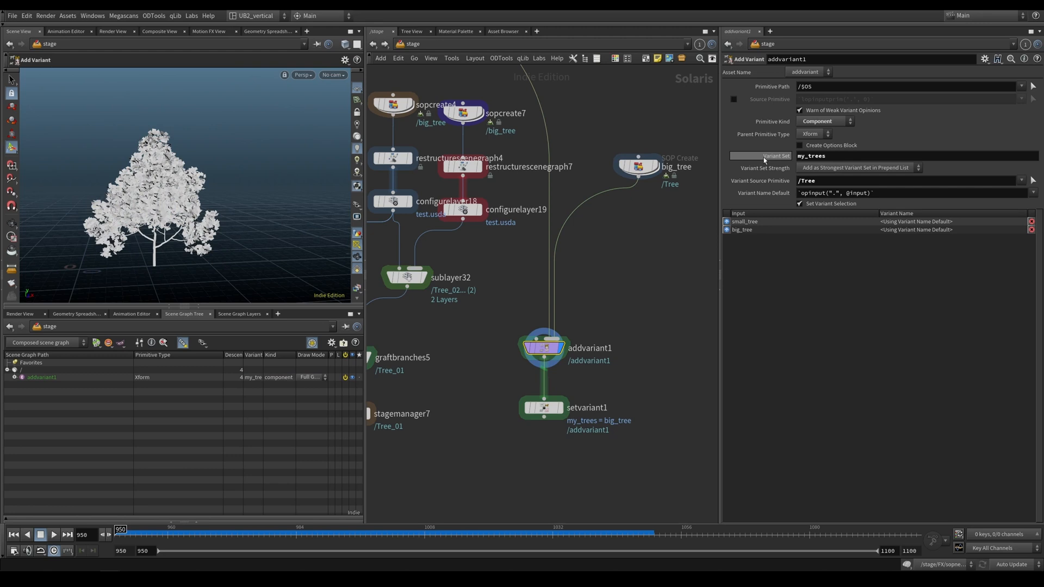
pyautogui.moveTo(838, 156); pyautogui.dragTo(777, 163)
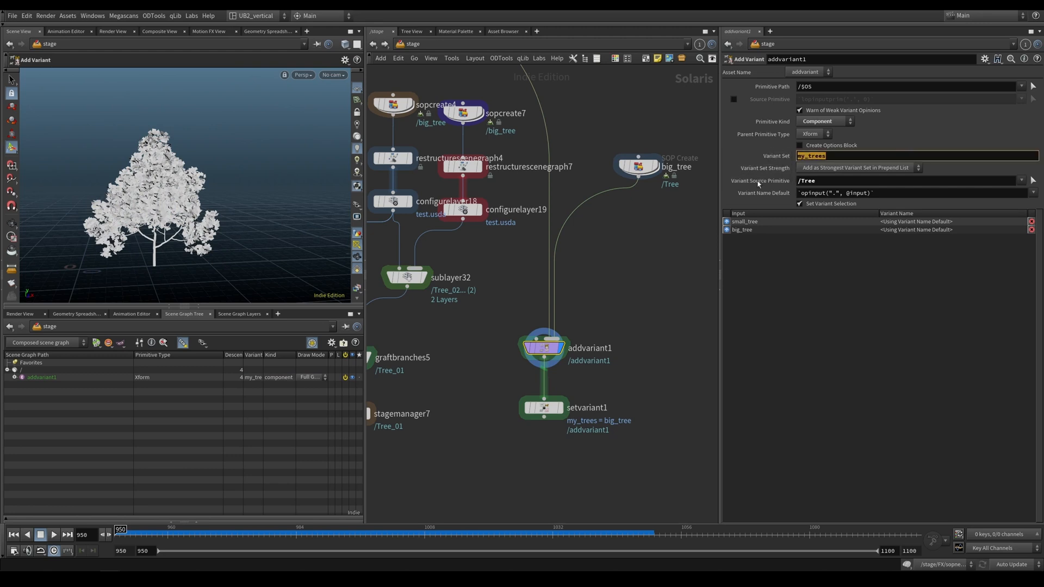
# - Display setvariant1 and switch its variant name to small_tree and back to big_tree
pyautogui.click(542, 409)
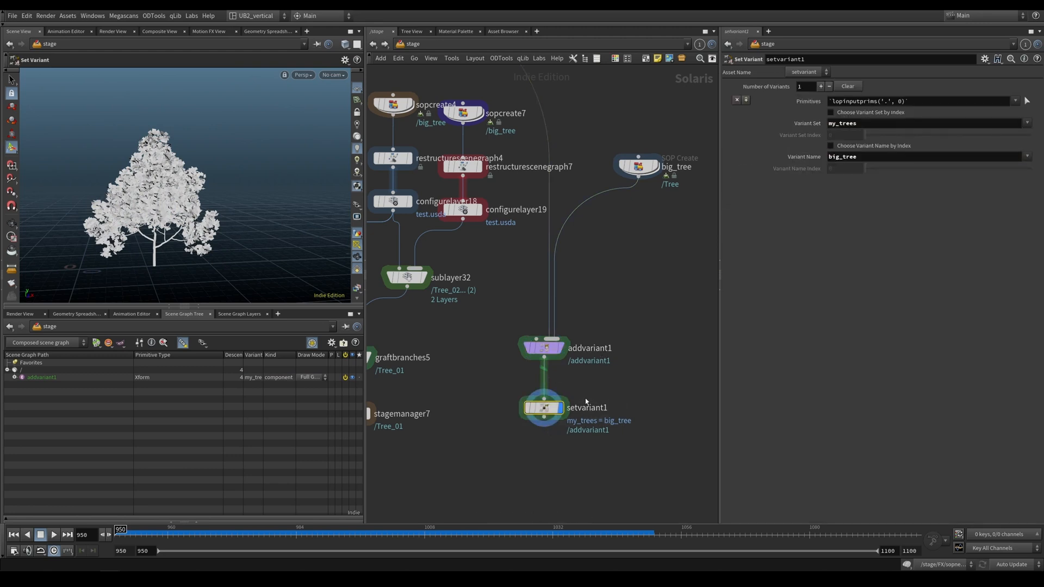
pyautogui.moveTo(536, 425); pyautogui.dragTo(534, 401, button='middle')
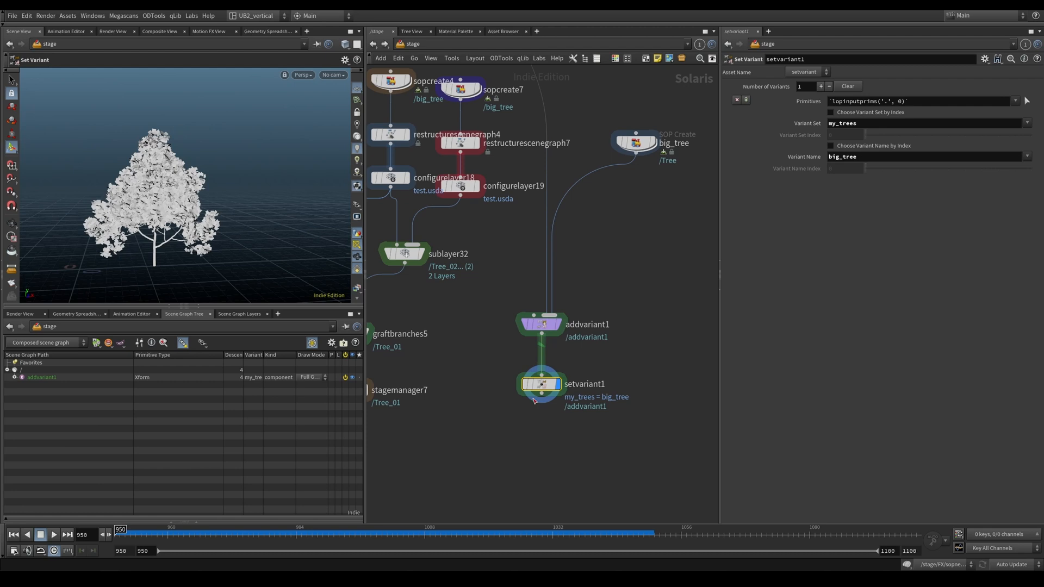
pyautogui.click(1027, 156)
pyautogui.click(1027, 156)
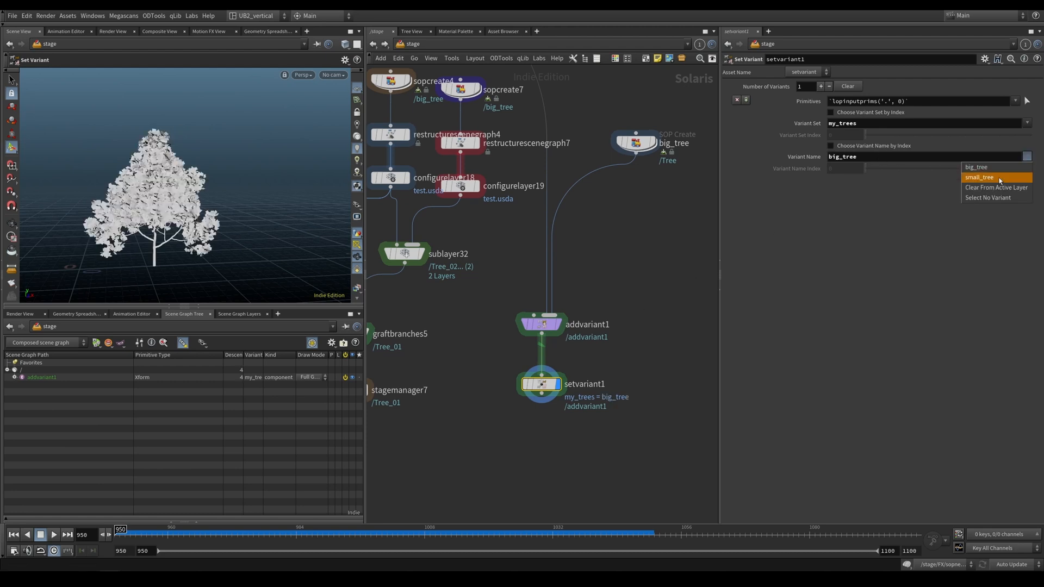
pyautogui.click(976, 188)
pyautogui.click(1027, 156)
pyautogui.click(976, 178)
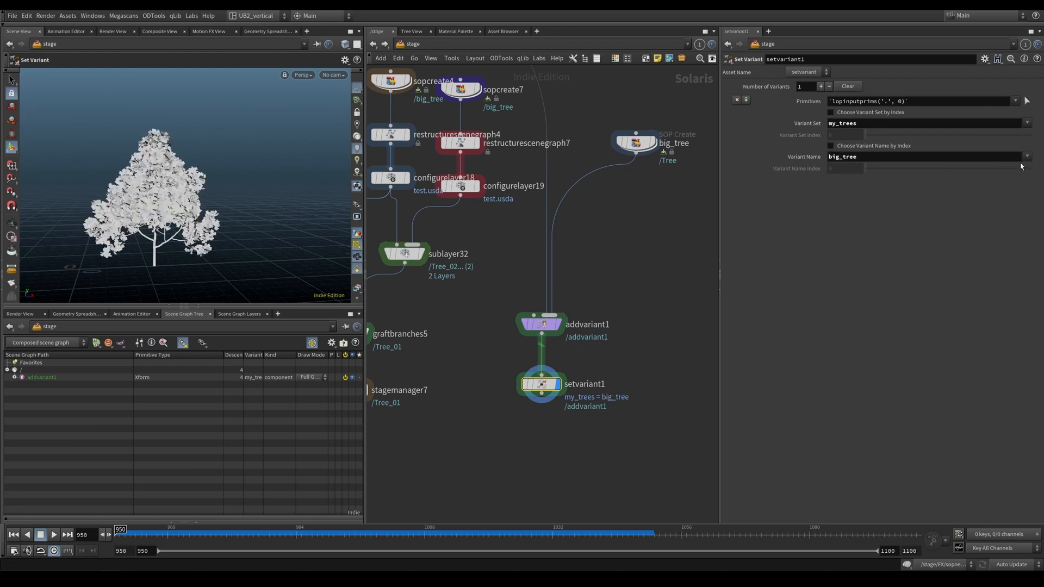
# - Set the variant name of setvariant1 to small_tree and save the scene file
pyautogui.click(1027, 156)
pyautogui.click(976, 188)
pyautogui.moveTo(694, 232); pyautogui.dragTo(652, 249, button='middle')
pyautogui.hotkey('ctrl', 's')
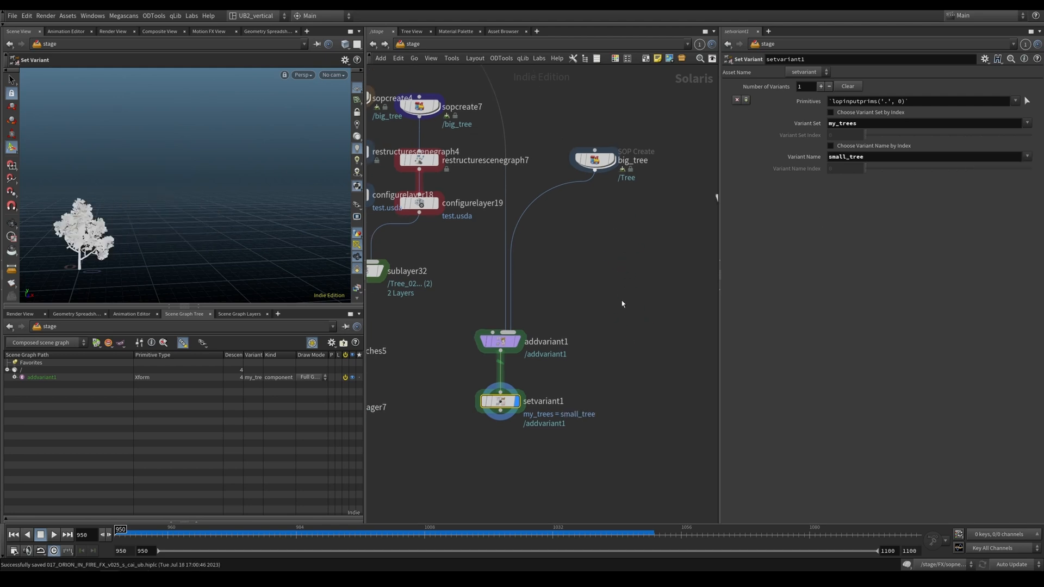
# - Paste a copy of the big_tree SOP Create node and open the line1 settings inside it
pyautogui.hotkey('ctrl', 'v')
pyautogui.doubleClick(631, 264)
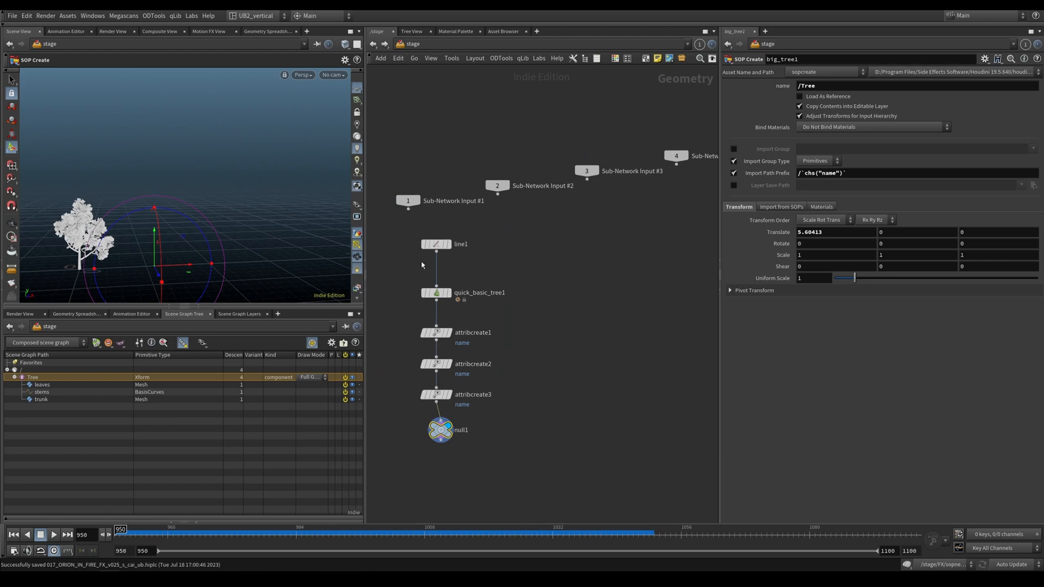
pyautogui.click(432, 246)
pyautogui.doubleClick(803, 110)
pyautogui.write('4')
pyautogui.press('Return')
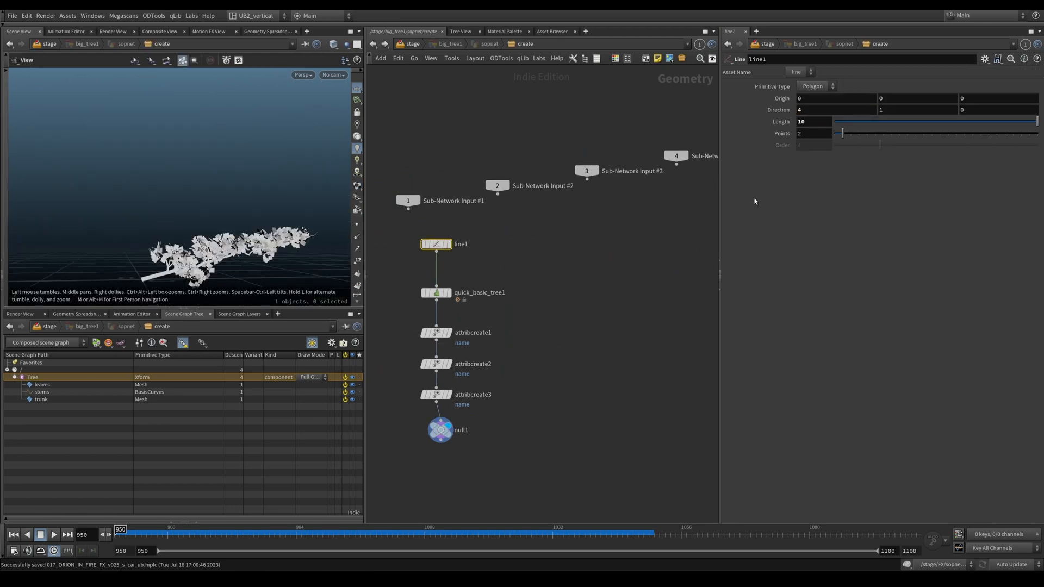
pyautogui.hotkey('ctrl', 'z')
# - Set line1's X origin to 4 and its length to 15, and return to the stage network
pyautogui.doubleClick(819, 98)
pyautogui.write('4')
pyautogui.press('Return')
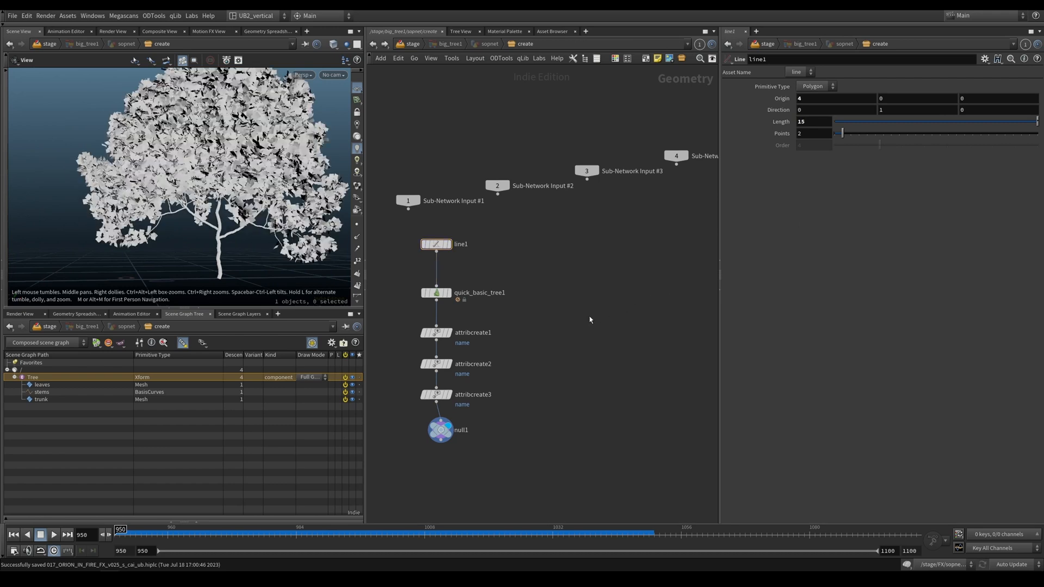
pyautogui.press('u')
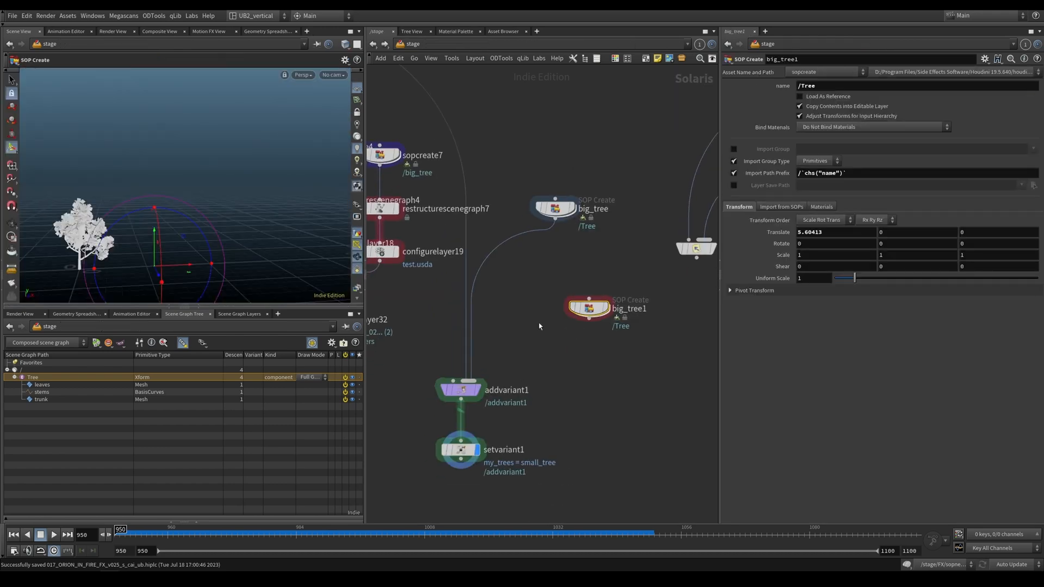
# - Display the copied big_tree1 node and wire it into addvariant1 as an additional variant input
pyautogui.click(604, 309)
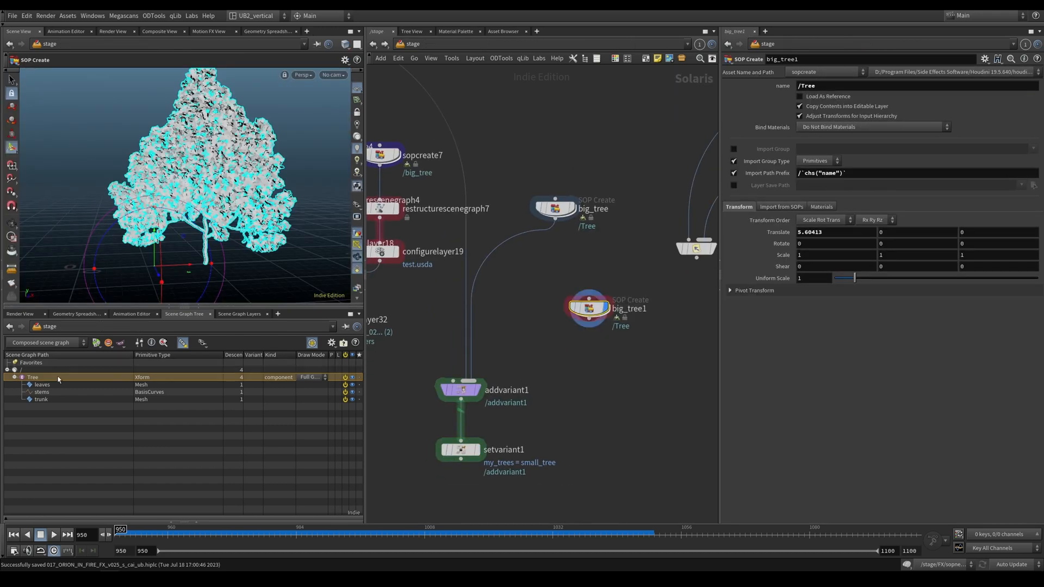
pyautogui.moveTo(590, 320); pyautogui.dragTo(470, 380)
pyautogui.moveTo(527, 389); pyautogui.dragTo(559, 372, button='middle')
# - Display setvariant1 and check its available variant names, keeping small_tree selected
pyautogui.click(509, 432)
pyautogui.moveTo(589, 409); pyautogui.dragTo(492, 437)
pyautogui.click(1027, 158)
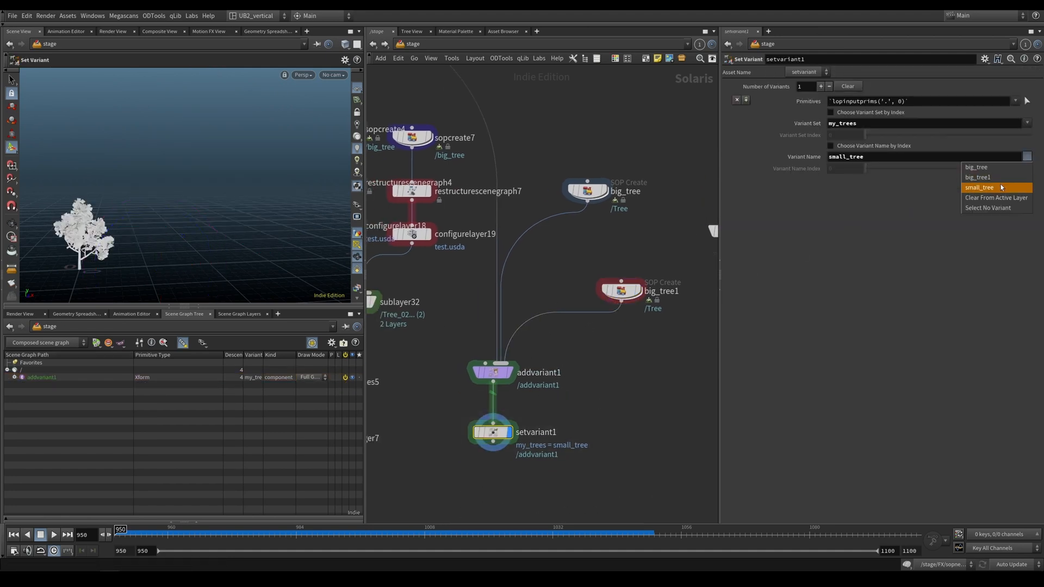
pyautogui.click(982, 187)
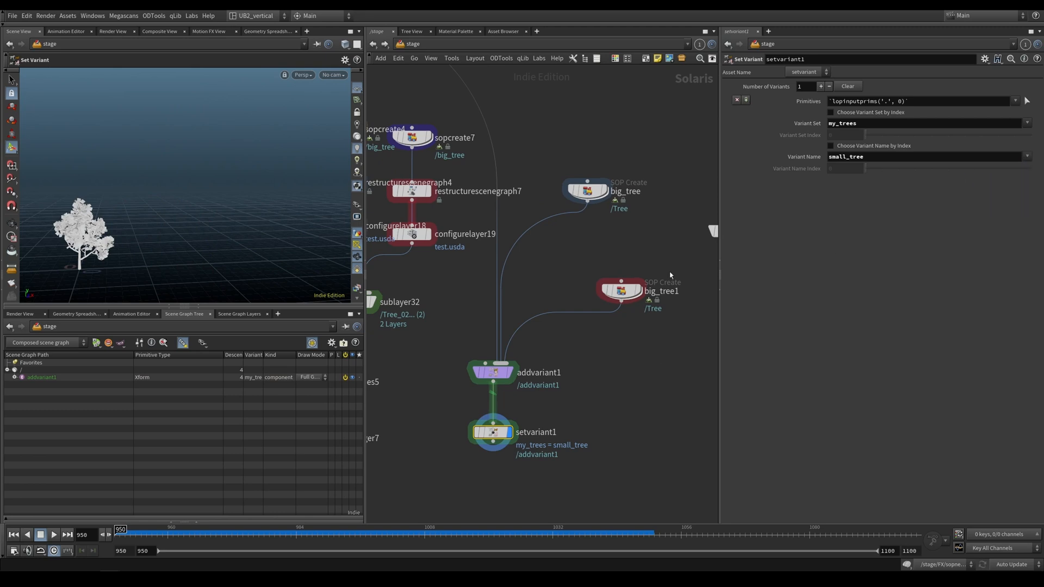
# - Rename the big_tree1 node as bigger_tree and choose bigger_tree as the variant name in setvariant1
pyautogui.doubleClick(661, 291)
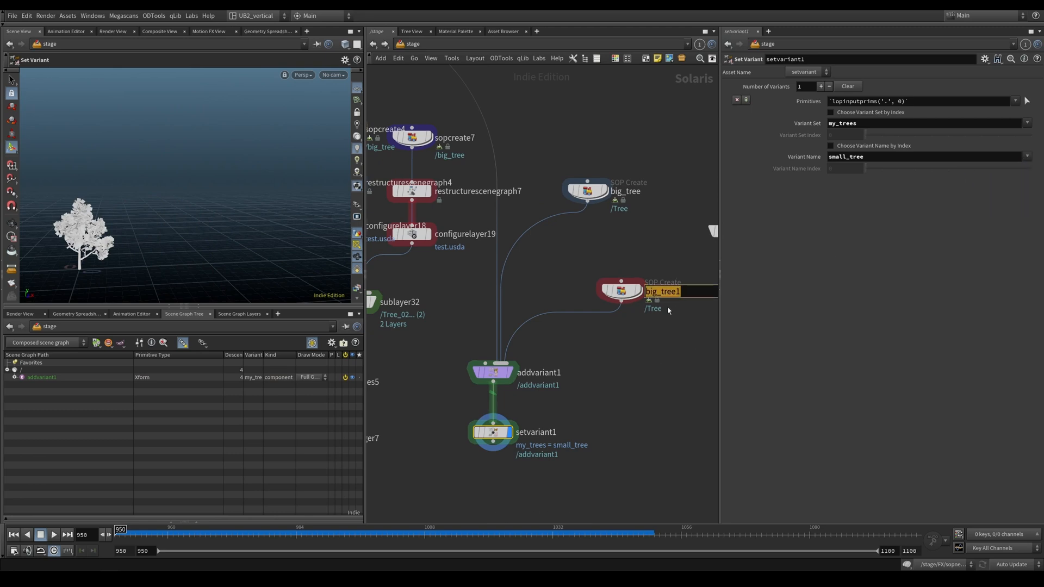
pyautogui.write('bigger_tree')
pyautogui.press('Return')
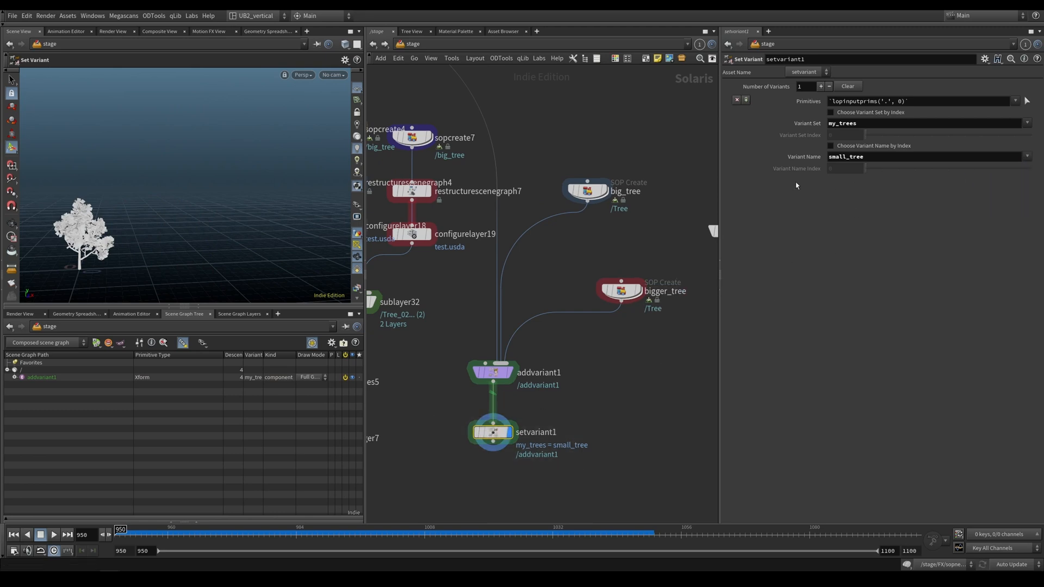
pyautogui.click(1027, 157)
pyautogui.click(1000, 178)
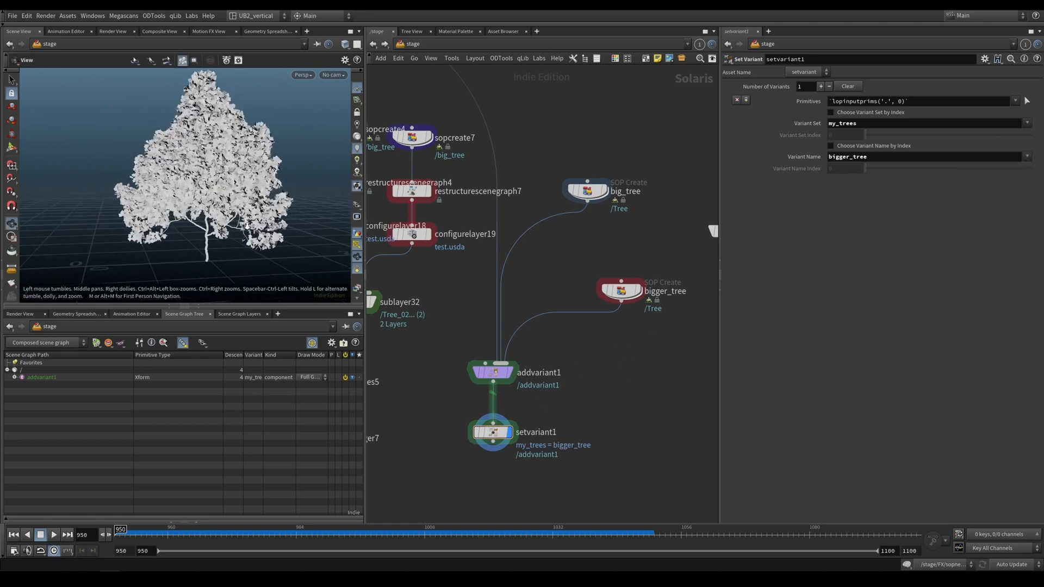
# - Go to the simple instance network and display the instancer1 node
pyautogui.scroll(-3, 629, 219)
pyautogui.moveTo(663, 174); pyautogui.dragTo(531, 388)
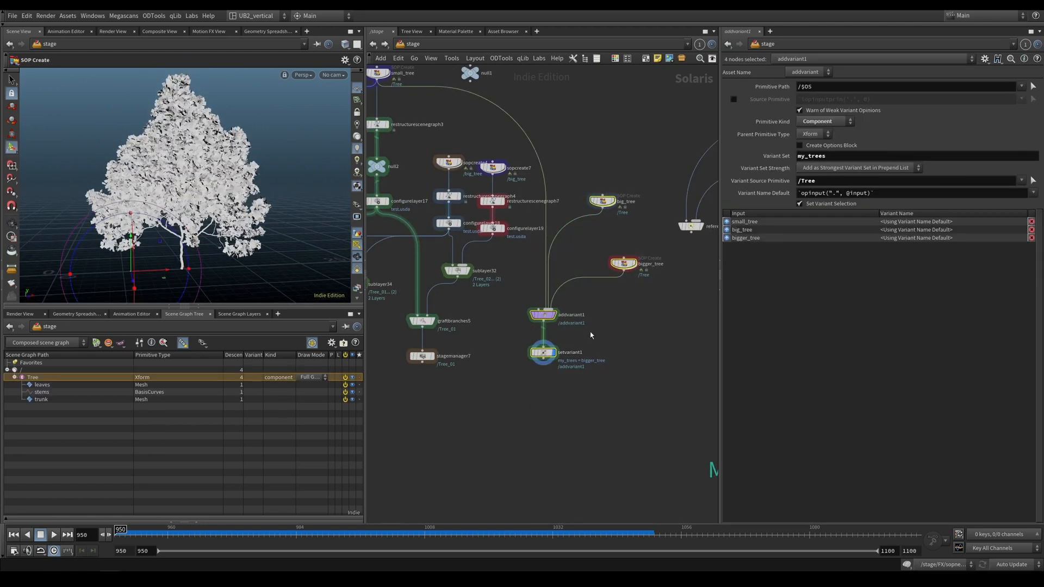
pyautogui.scroll(-4, 651, 241)
pyautogui.moveTo(652, 241); pyautogui.dragTo(576, 397)
pyautogui.click(625, 376)
pyautogui.moveTo(634, 375); pyautogui.dragTo(625, 373, button='middle')
pyautogui.scroll(4, 625, 367)
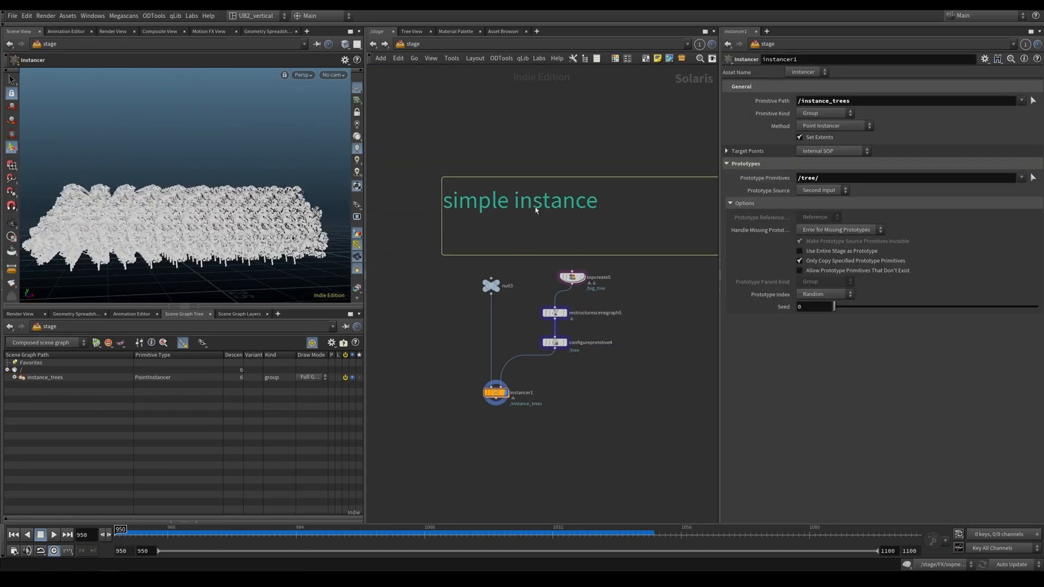
pyautogui.scroll(2, 533, 307)
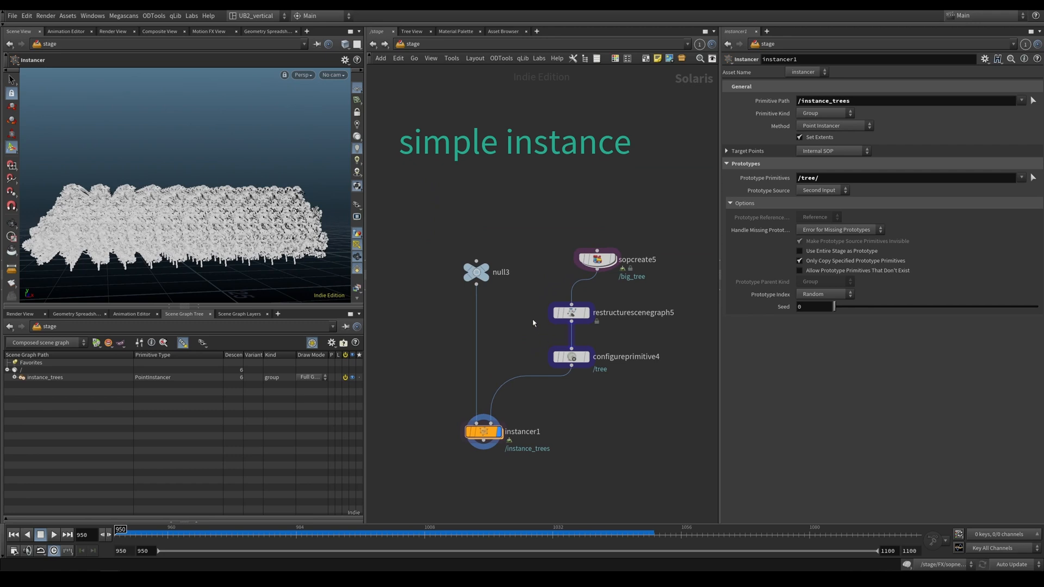
# - Display sopcreate5 and restructurescenegraph5 in turn to examine the big_tree primitive hierarchy
pyautogui.moveTo(598, 259); pyautogui.dragTo(577, 262)
pyautogui.click(591, 261)
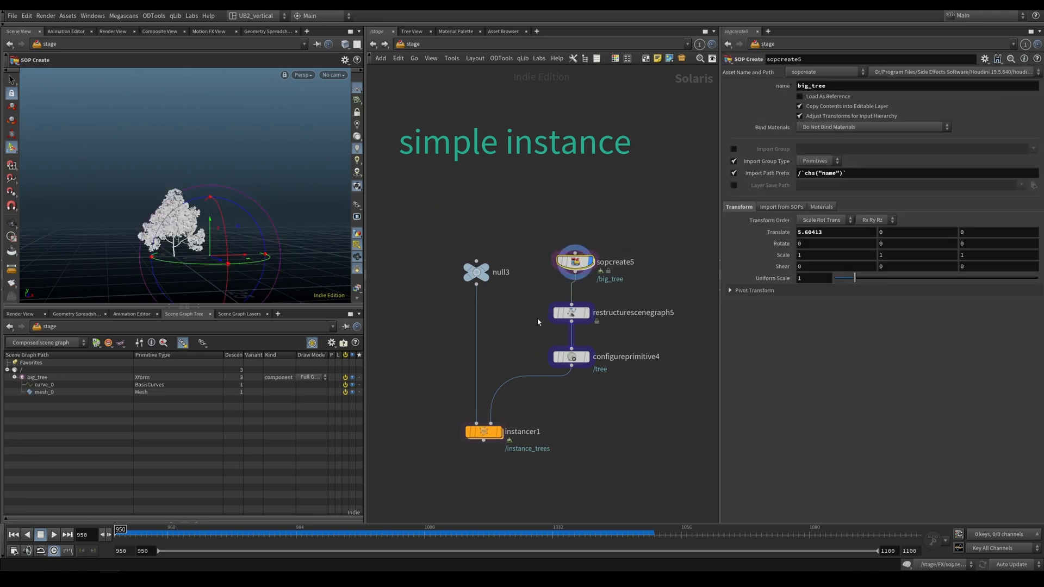
pyautogui.scroll(1, 530, 316)
pyautogui.click(586, 313)
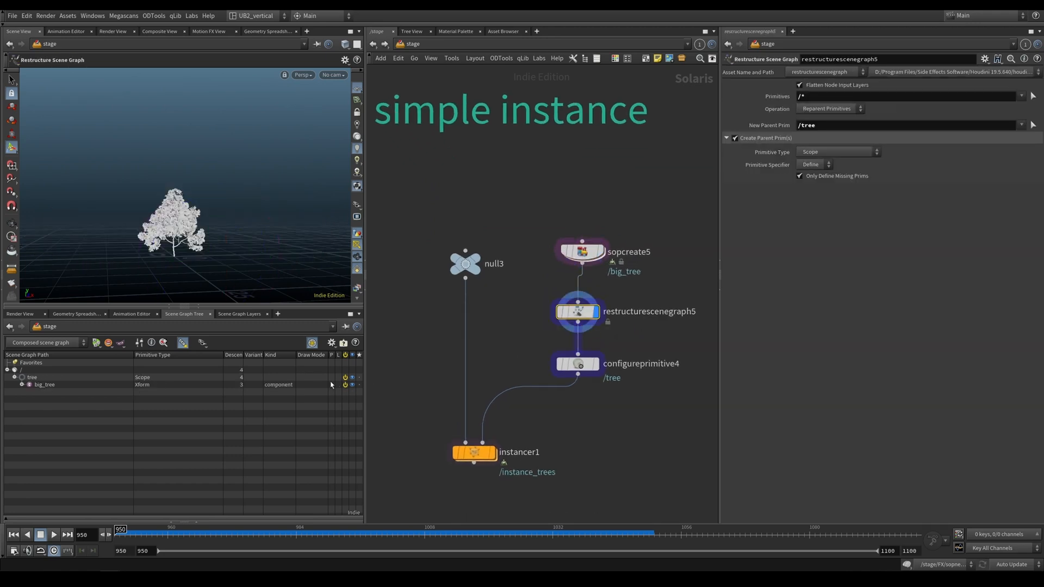
# - Test bypassing restructurescenegraph5, restore it, and display configureprimitive4
pyautogui.press('q')
pyautogui.moveTo(523, 307); pyautogui.dragTo(583, 330)
pyautogui.hotkey('ctrl', 'z')
pyautogui.press('r')
pyautogui.moveTo(529, 351); pyautogui.dragTo(573, 374)
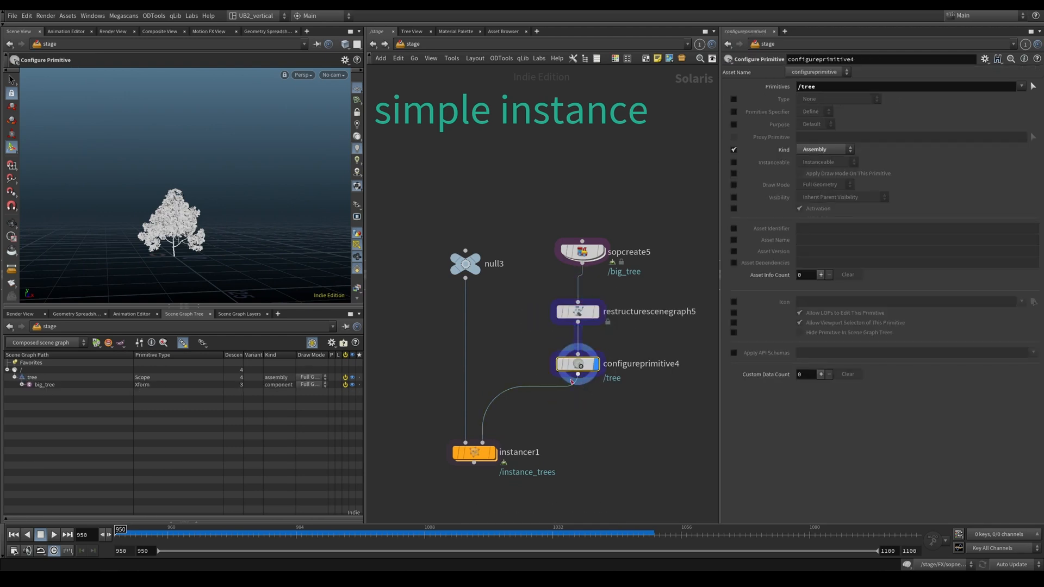
# - Test bypassing configureprimitive4 to compare the kind of the tree primitive, restore it, and display instancer1
pyautogui.scroll(2, 528, 355)
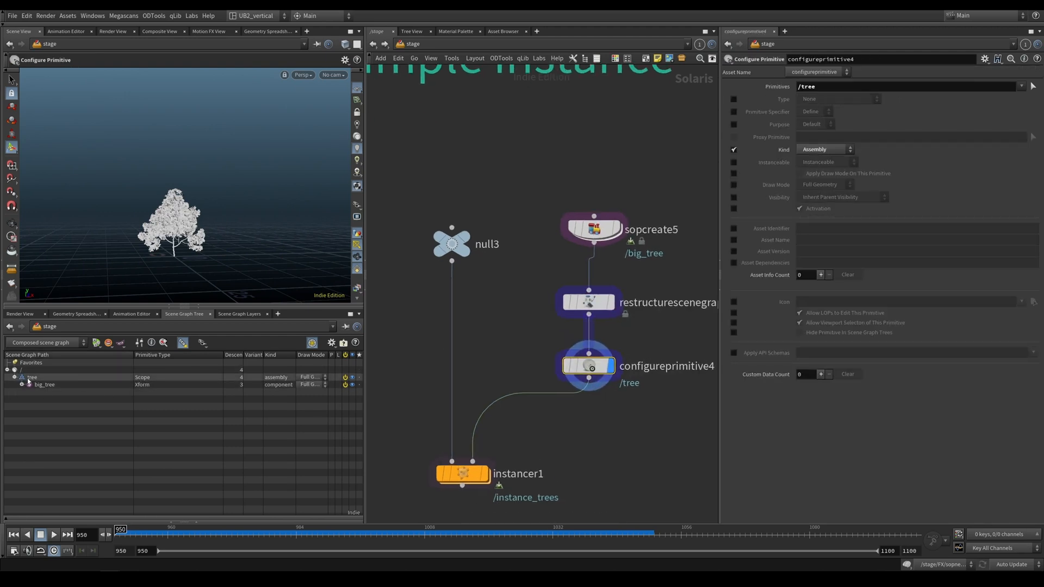
pyautogui.press('q')
pyautogui.moveTo(509, 354); pyautogui.dragTo(585, 387)
pyautogui.hotkey('ctrl', 'z')
pyautogui.press('r')
pyautogui.click(472, 416)
pyautogui.moveTo(512, 390); pyautogui.dragTo(510, 330, button='middle')
pyautogui.scroll(-1, 513, 325)
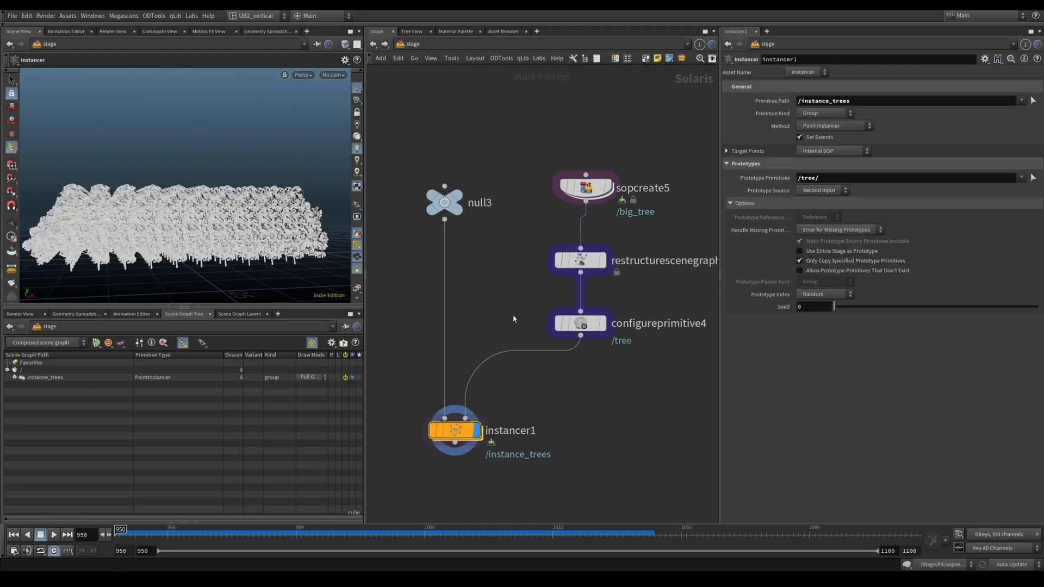
# - Bypass and re-enable configureprimitive4, checking its output before displaying instancer1 again
pyautogui.press('q')
pyautogui.moveTo(498, 306); pyautogui.dragTo(638, 357)
pyautogui.moveTo(532, 300); pyautogui.dragTo(623, 354)
pyautogui.press('r')
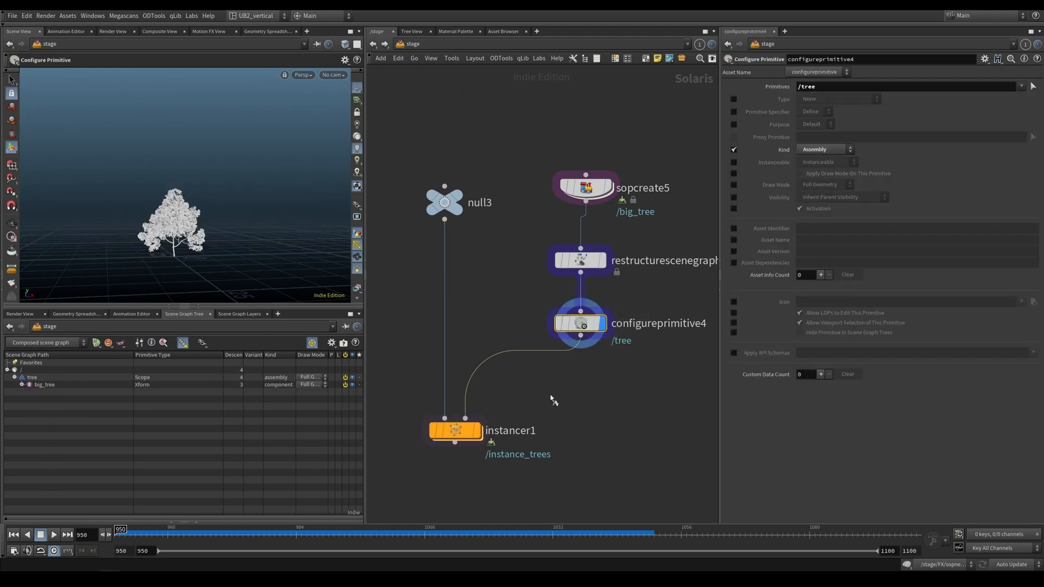
pyautogui.press('r')
pyautogui.moveTo(544, 401); pyautogui.dragTo(443, 451)
# - Bypass restructurescenegraph5 to see its effect on instancer1, and re-enable it
pyautogui.press('q')
pyautogui.moveTo(530, 245); pyautogui.dragTo(631, 291)
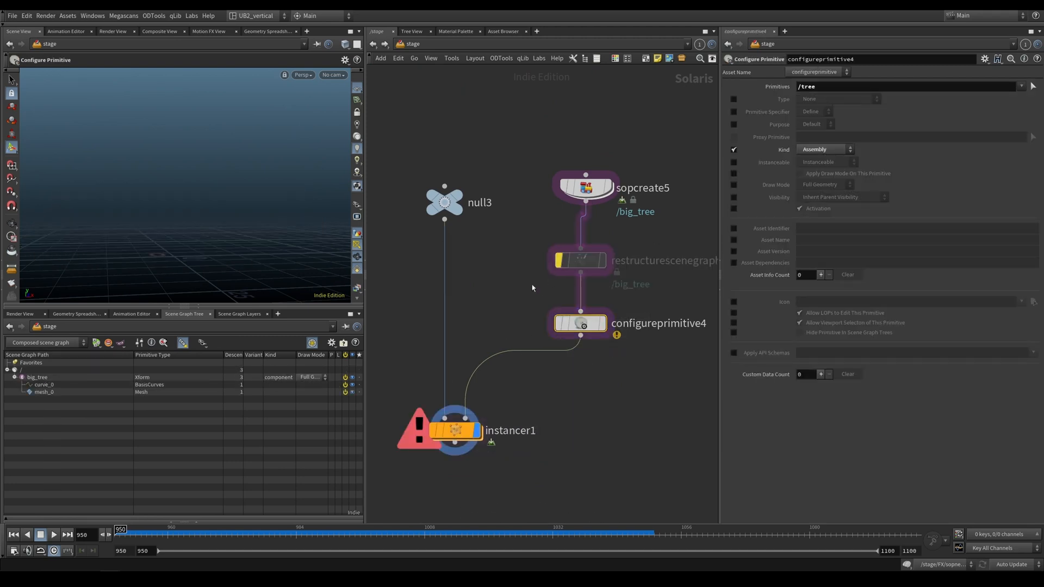
pyautogui.press('q')
pyautogui.moveTo(526, 243); pyautogui.dragTo(613, 287)
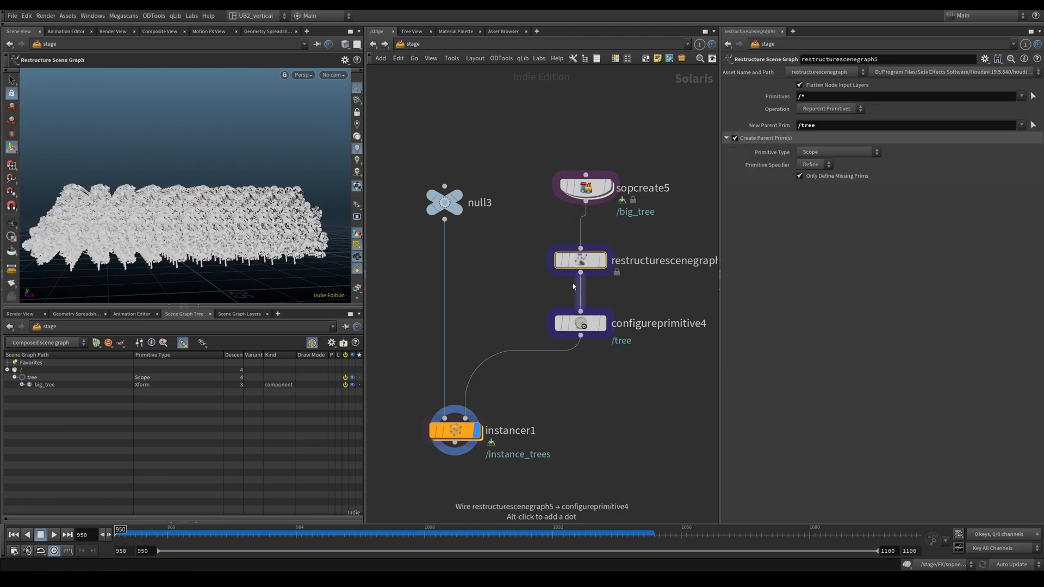
# - Clear the prototype primitives path of instancer1 and re-enter it as /tree/
pyautogui.moveTo(527, 404); pyautogui.dragTo(407, 470)
pyautogui.click(849, 179)
pyautogui.press('BackSpace')
pyautogui.press('BackSpace')
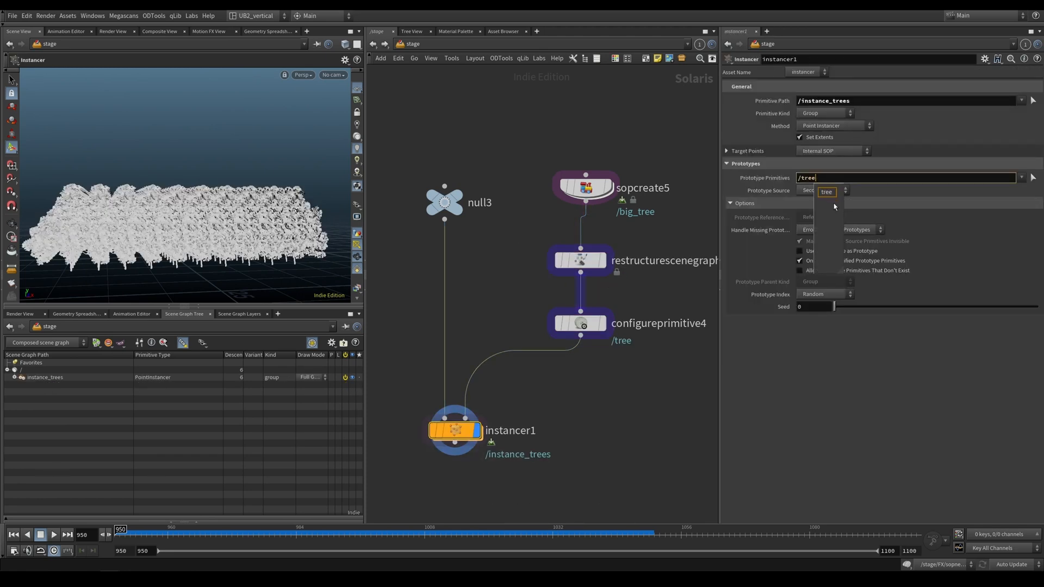
pyautogui.press('BackSpace')
pyautogui.press('BackSpace')
pyautogui.press('BackSpace')
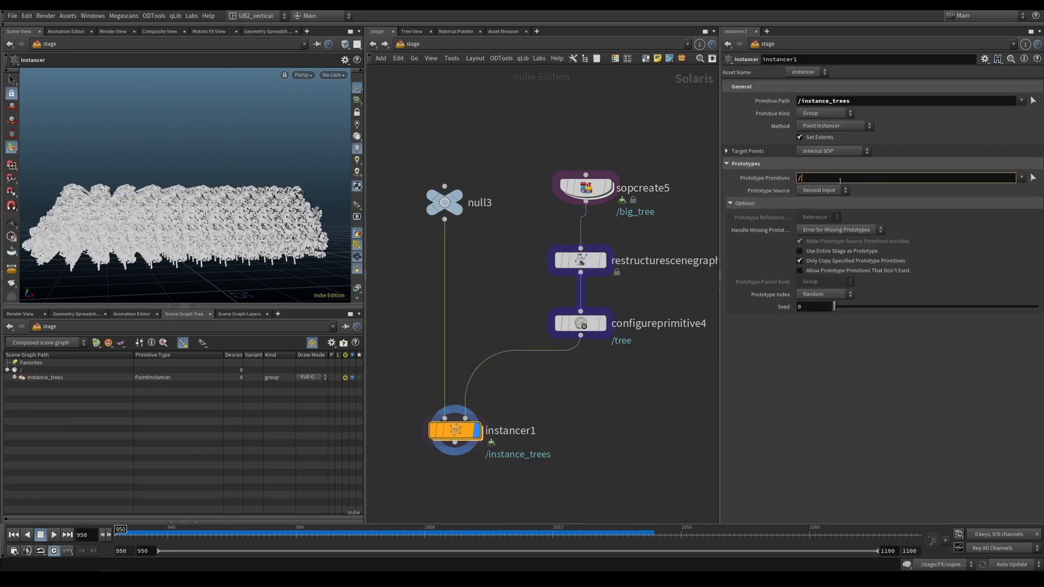
pyautogui.write('/')
pyautogui.press('Down')
pyautogui.press('Return')
pyautogui.press('Return')
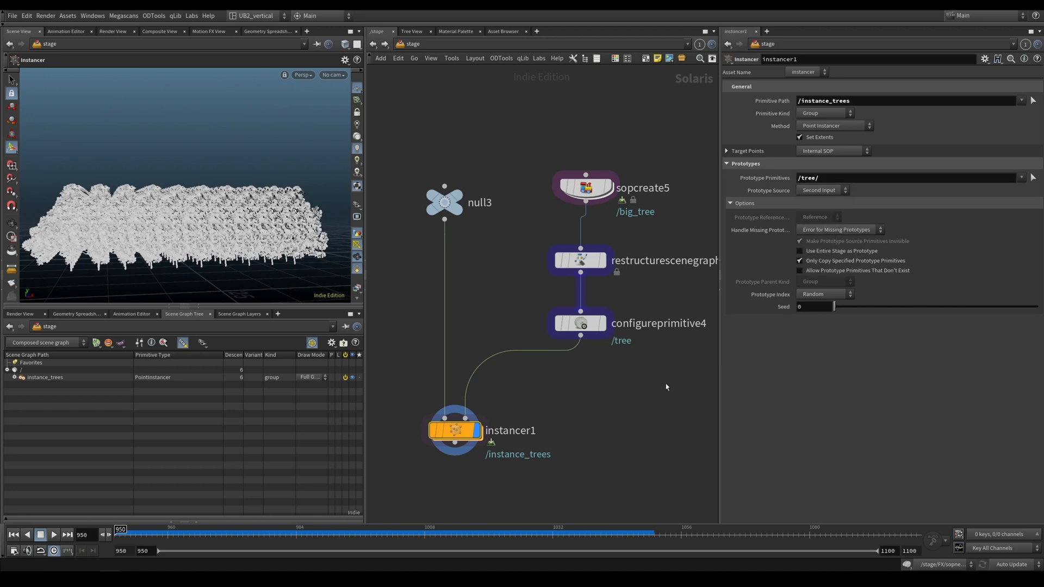
# - Check the tree primitive from configureprimitive4 in the scene graph against the prototype settings of instancer1
pyautogui.click(603, 324)
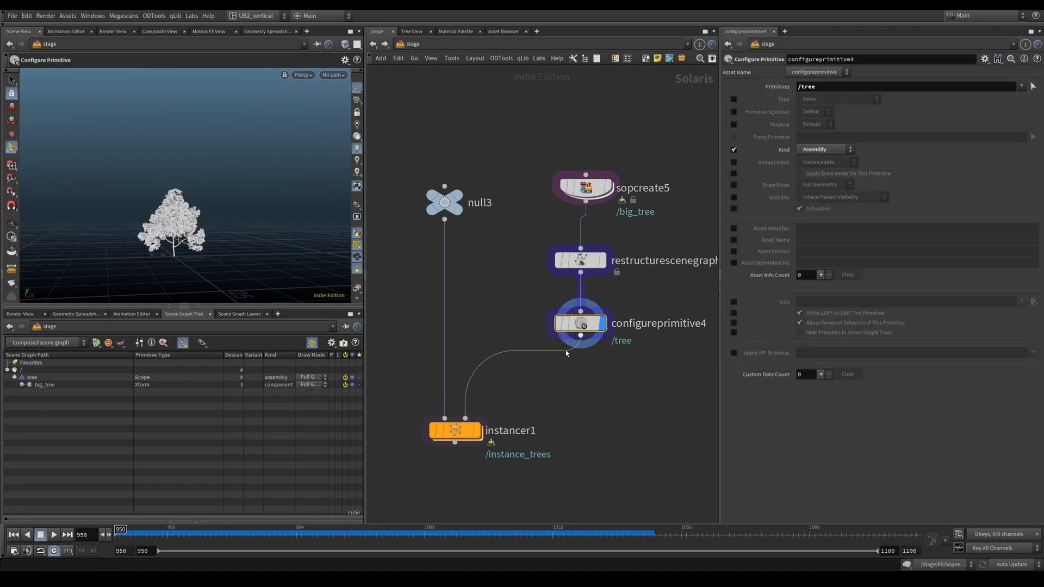
pyautogui.click(29, 377)
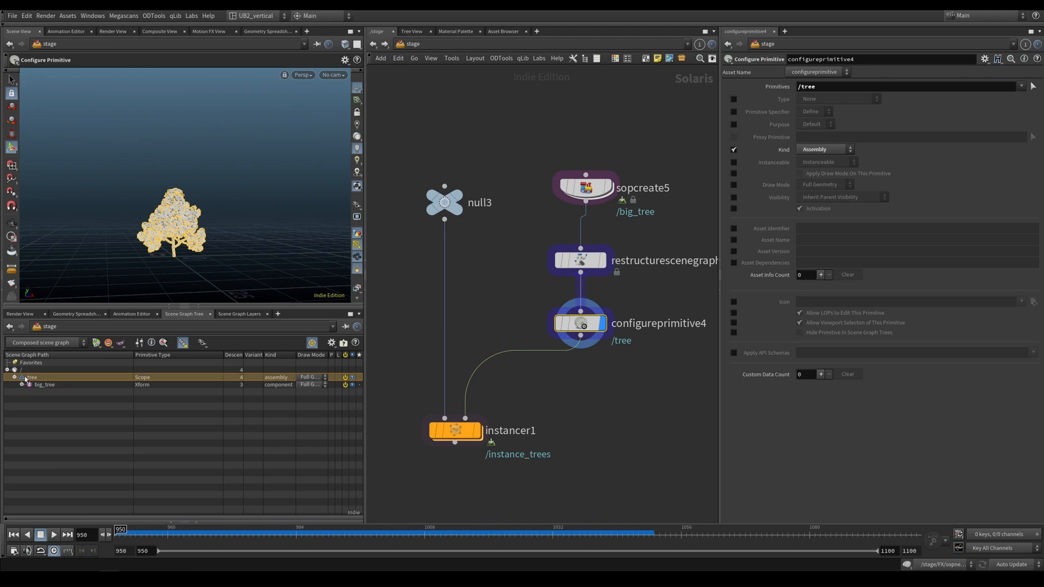
pyautogui.click(439, 428)
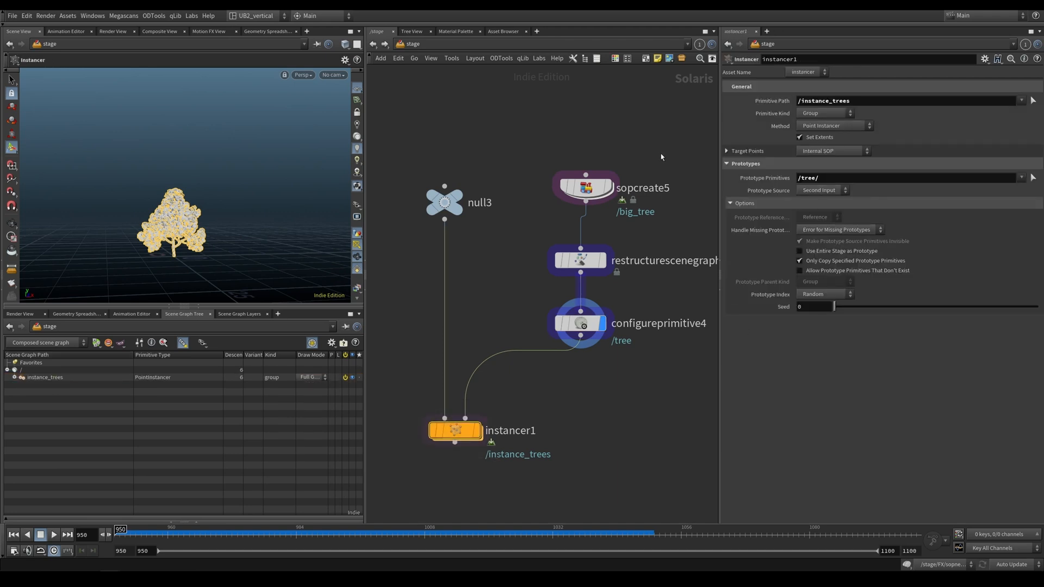
# - Reset the primitive path of instancer1 to the default /$OS and display the node
pyautogui.keyDown('ctrl'); pyautogui.middleClick(865, 103); pyautogui.keyUp('ctrl')
pyautogui.moveTo(558, 396); pyautogui.dragTo(566, 373, button='middle')
pyautogui.scroll(1, 534, 378)
pyautogui.moveTo(534, 376); pyautogui.dragTo(453, 451)
pyautogui.click(483, 409)
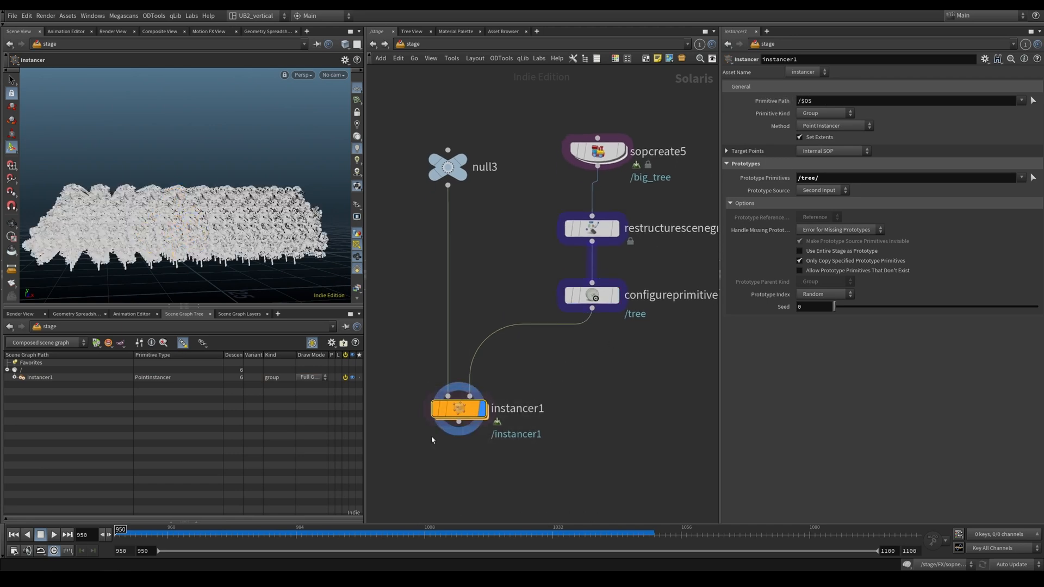
# - Expand instancer1 in the scene graph through Prototypes and tree to examine its prototype hierarchy
pyautogui.click(15, 377)
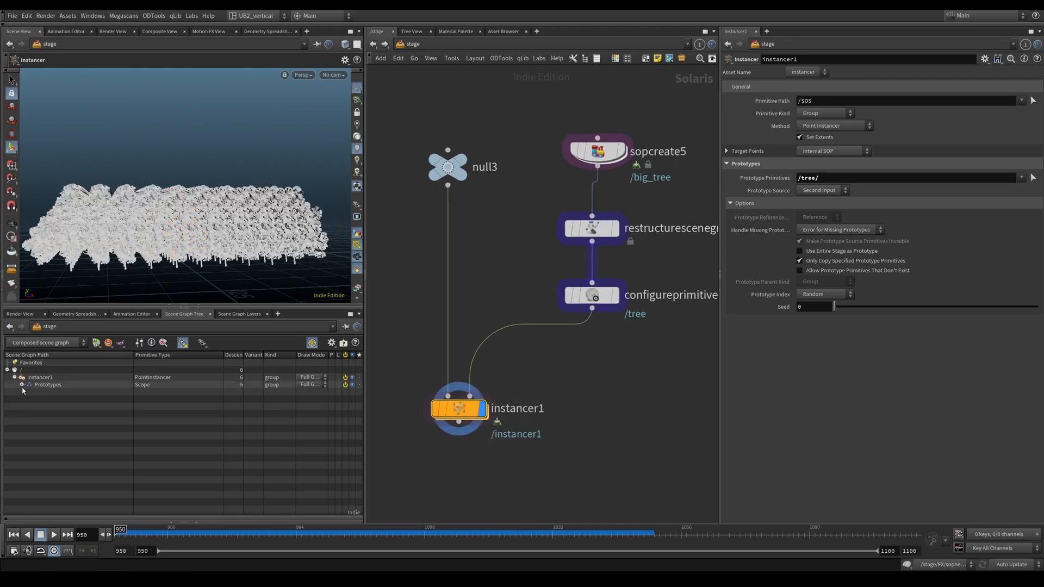
pyautogui.click(22, 384)
pyautogui.click(29, 392)
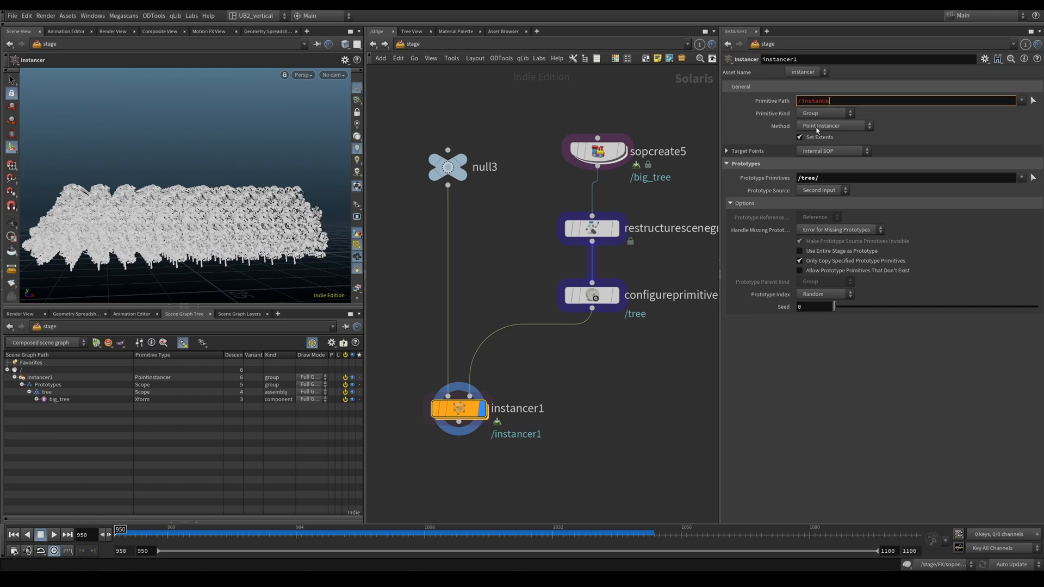
# - Set the instancer's primitive path to /instance_trees and compare its scene graph hierarchy with that of null3
pyautogui.press('Return')
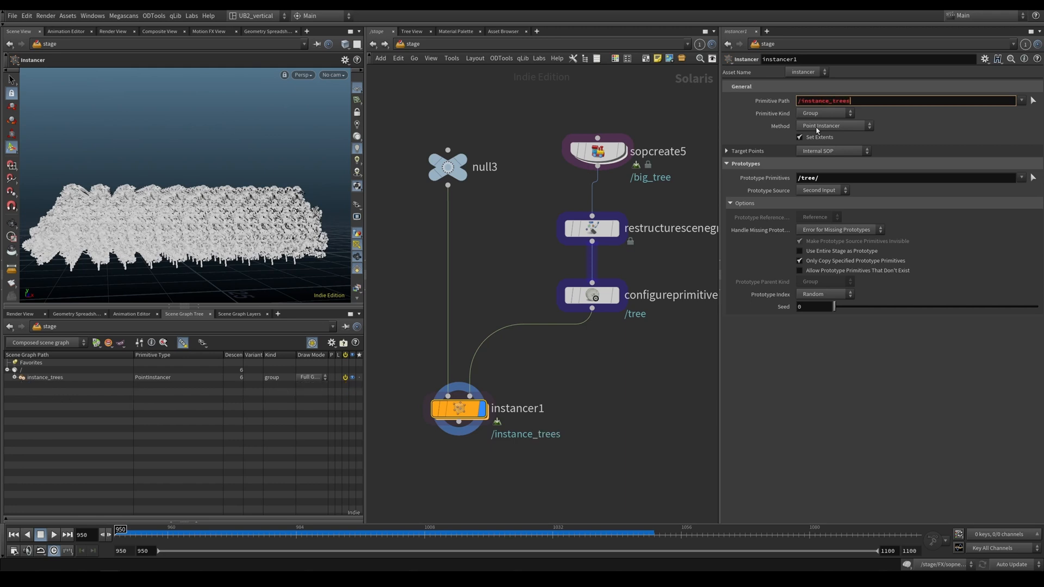
pyautogui.click(14, 377)
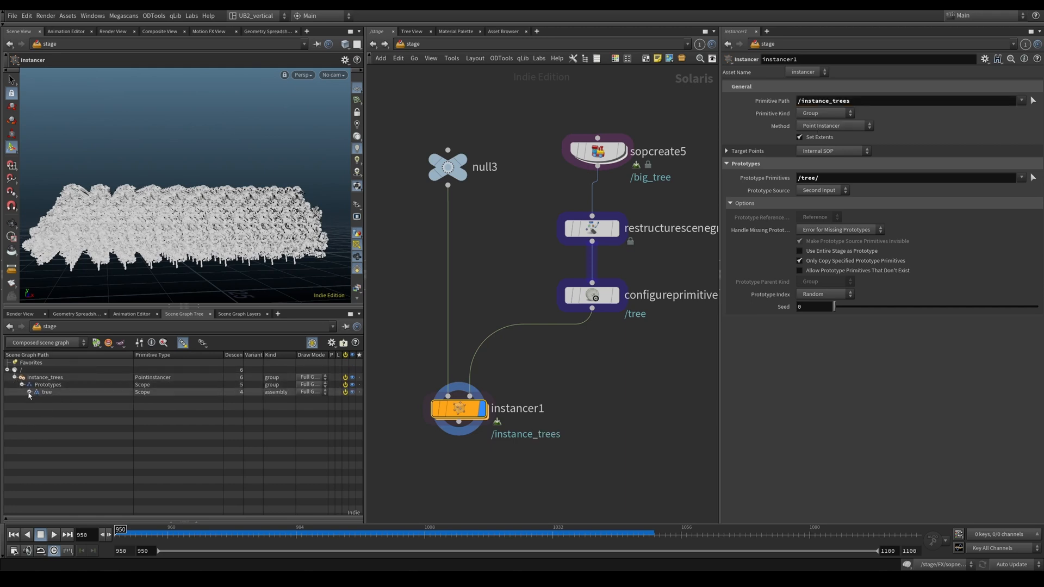
pyautogui.click(447, 167)
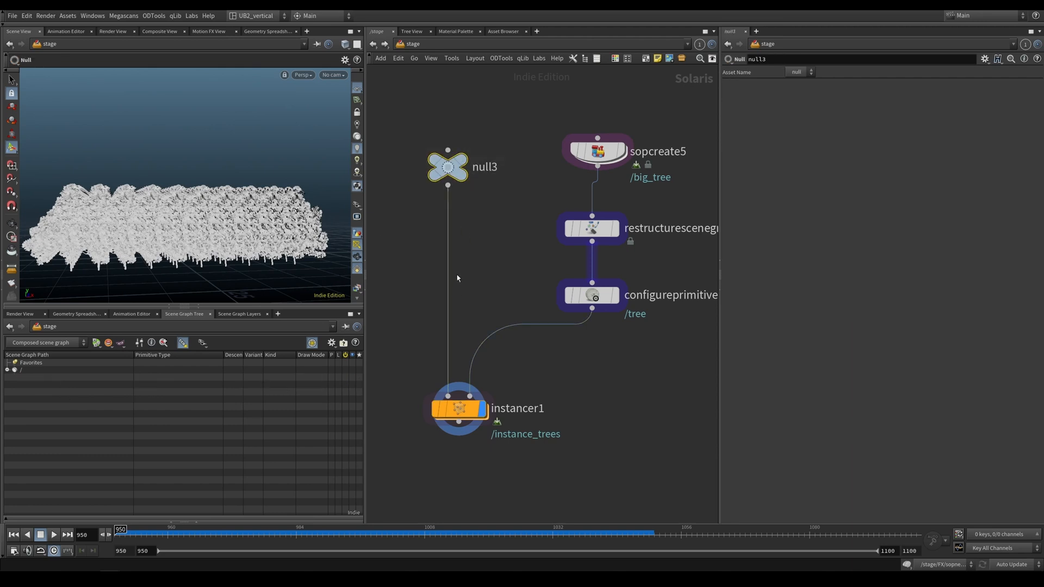
pyautogui.click(469, 409)
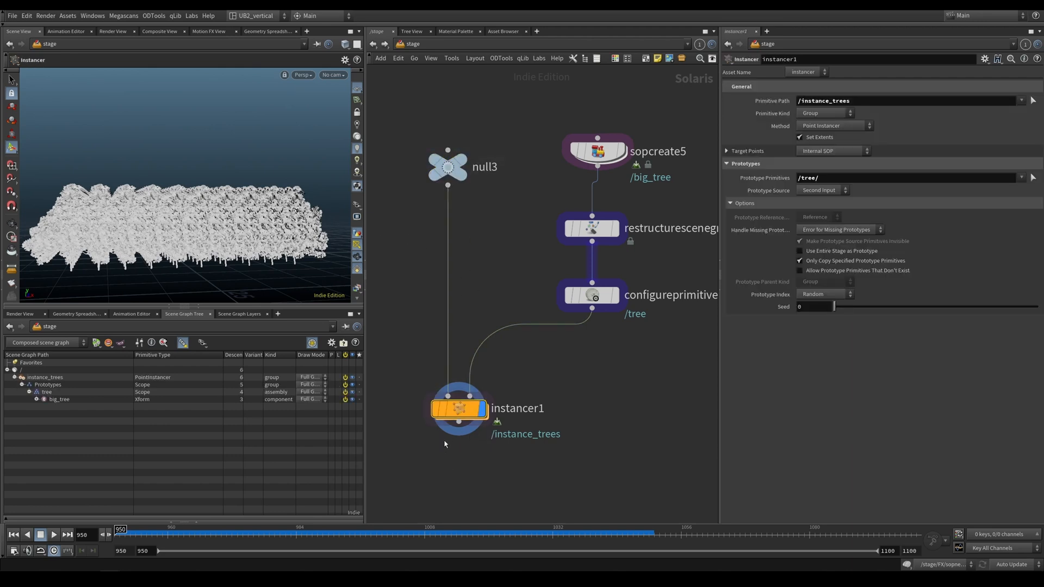
# - Go inside instancer1 and inspect the grid1 surface and its settings in the viewport
pyautogui.doubleClick(460, 411)
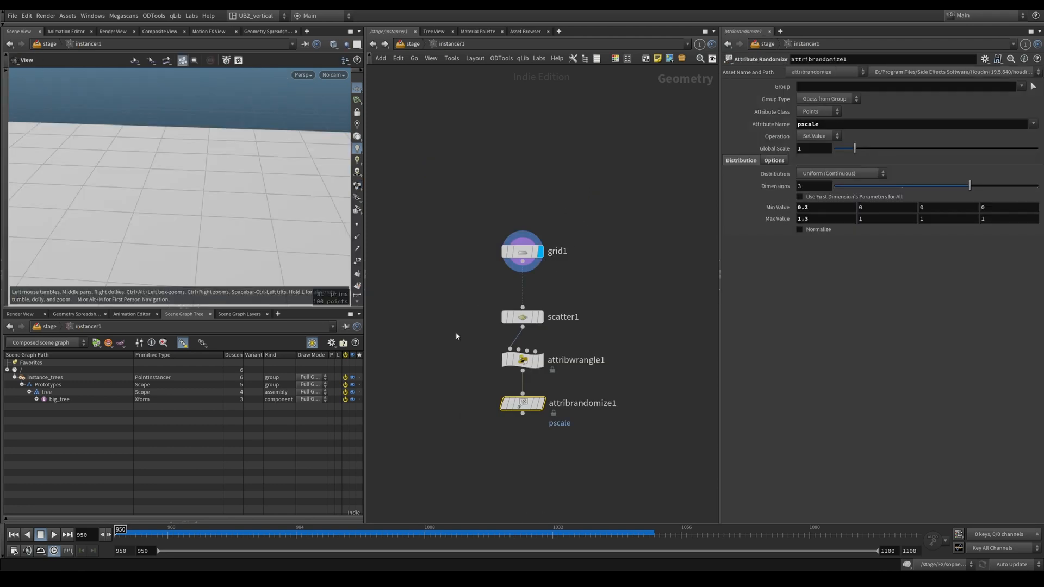
pyautogui.click(521, 251)
pyautogui.scroll(-5, 228, 200)
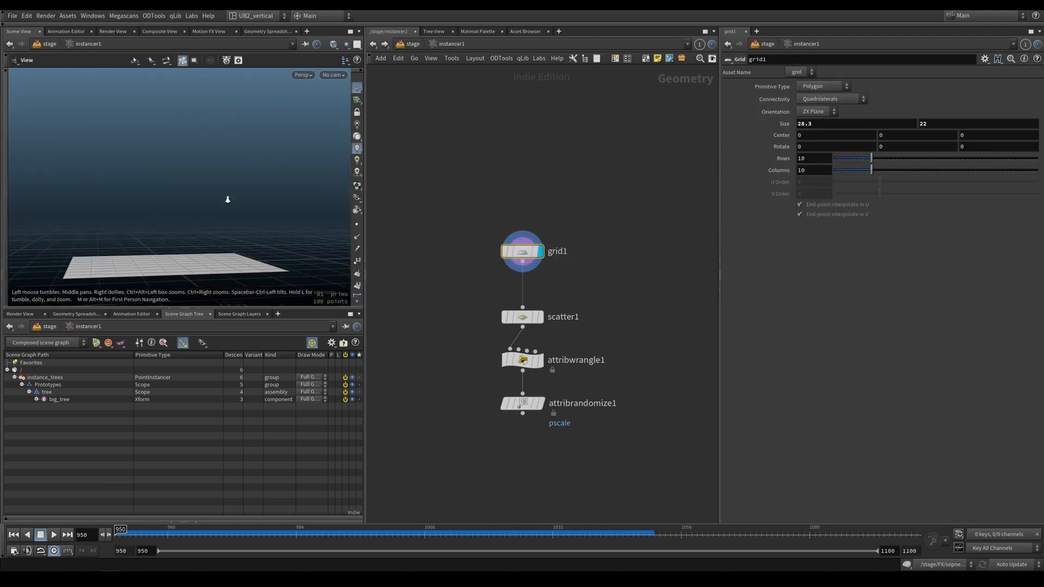
pyautogui.moveTo(229, 200); pyautogui.dragTo(189, 241)
pyautogui.hotkey('space', 'f')
pyautogui.moveTo(219, 205); pyautogui.dragTo(376, 242)
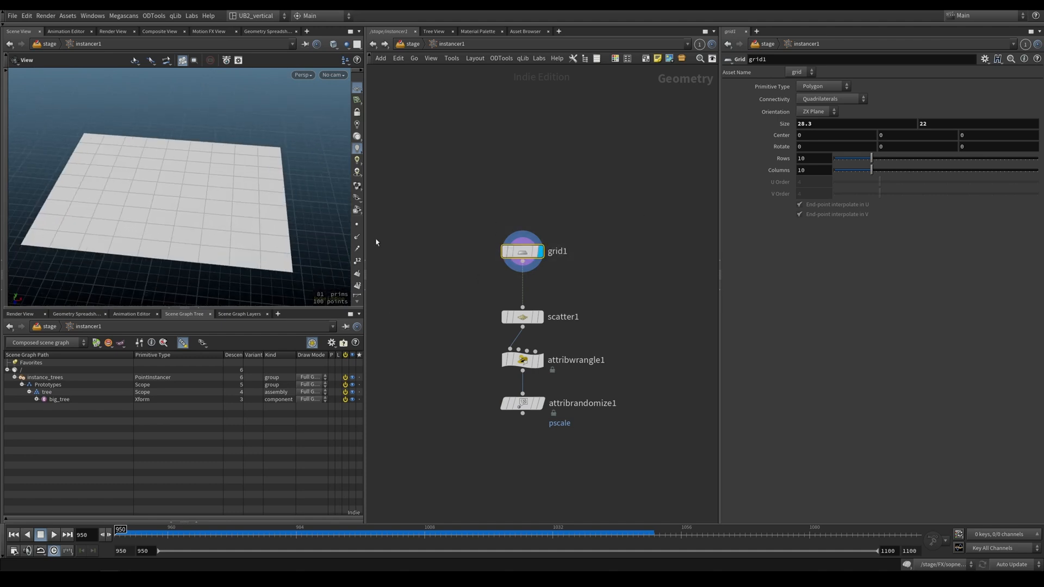
# - Move the display flag inside instancer1 through scatter1 and attribwrangle1 to attribrandomize1, and view the instanced trees from the stage level
pyautogui.click(520, 317)
pyautogui.click(522, 360)
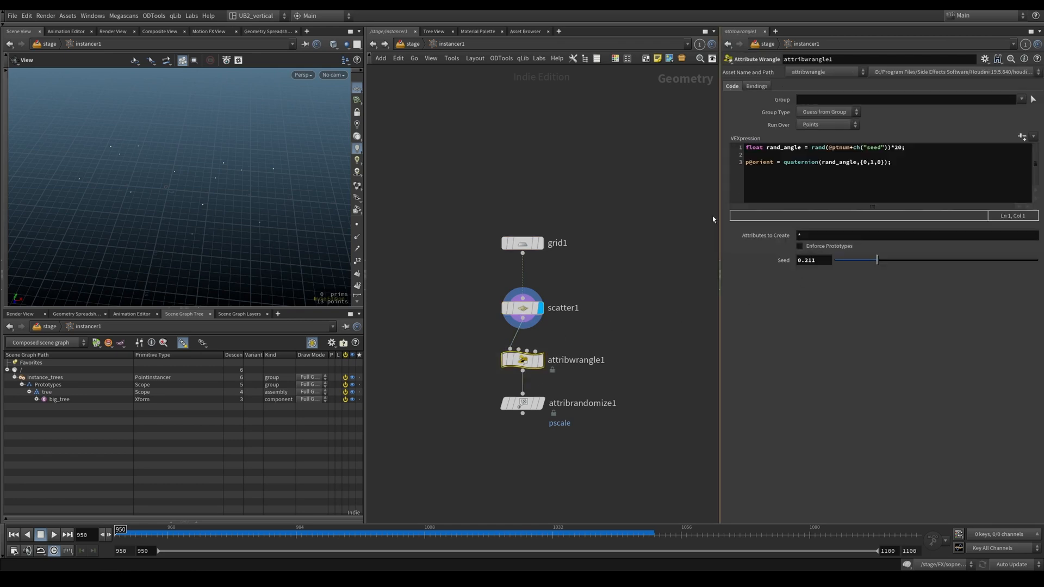
pyautogui.moveTo(589, 338); pyautogui.dragTo(586, 330, button='middle')
pyautogui.click(538, 351)
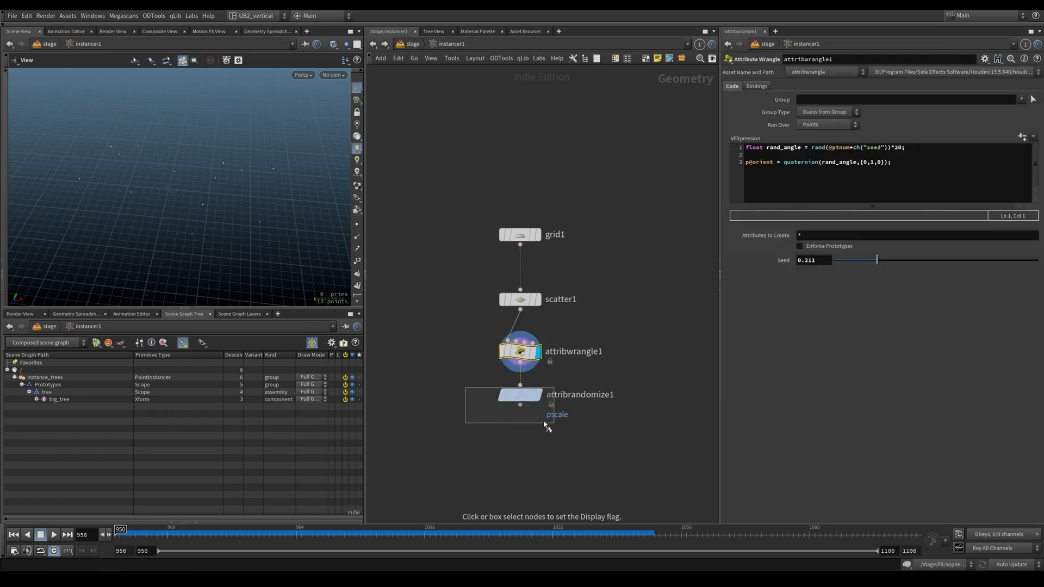
pyautogui.click(538, 395)
pyautogui.press('u')
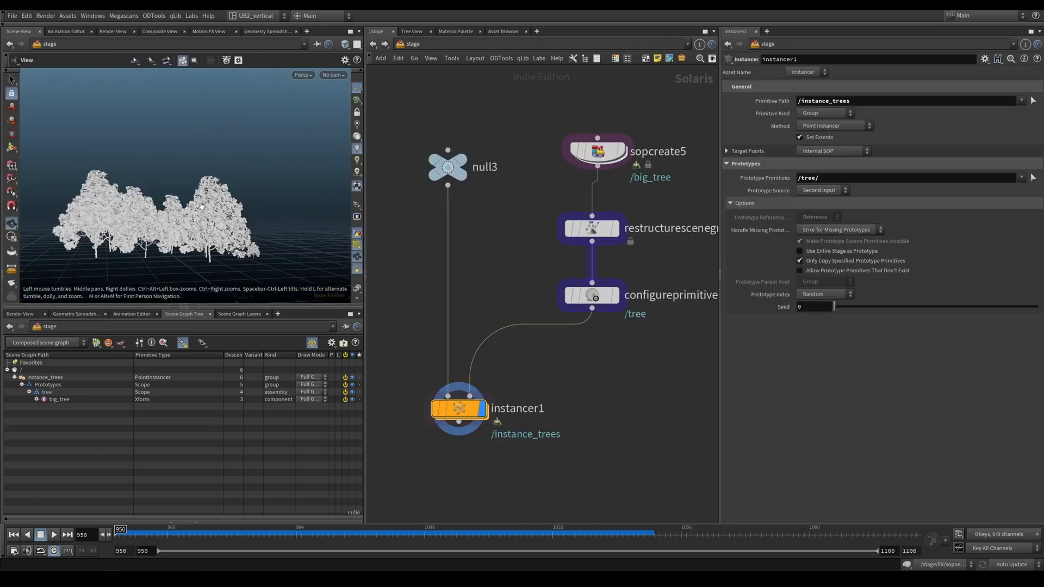
pyautogui.moveTo(204, 283); pyautogui.dragTo(179, 227)
pyautogui.moveTo(213, 137); pyautogui.dragTo(215, 224)
pyautogui.scroll(5, 277, 203)
pyautogui.scroll(-5, 215, 225)
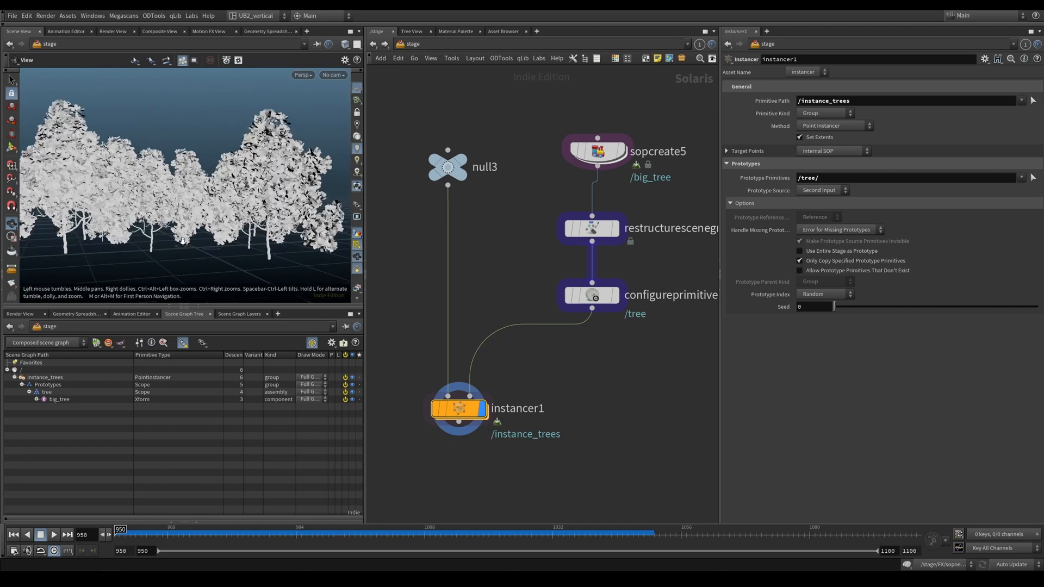
# - Go to the Megascans Merge Material network and display configureprimitive3 to view the rock
pyautogui.scroll(-3, 537, 384)
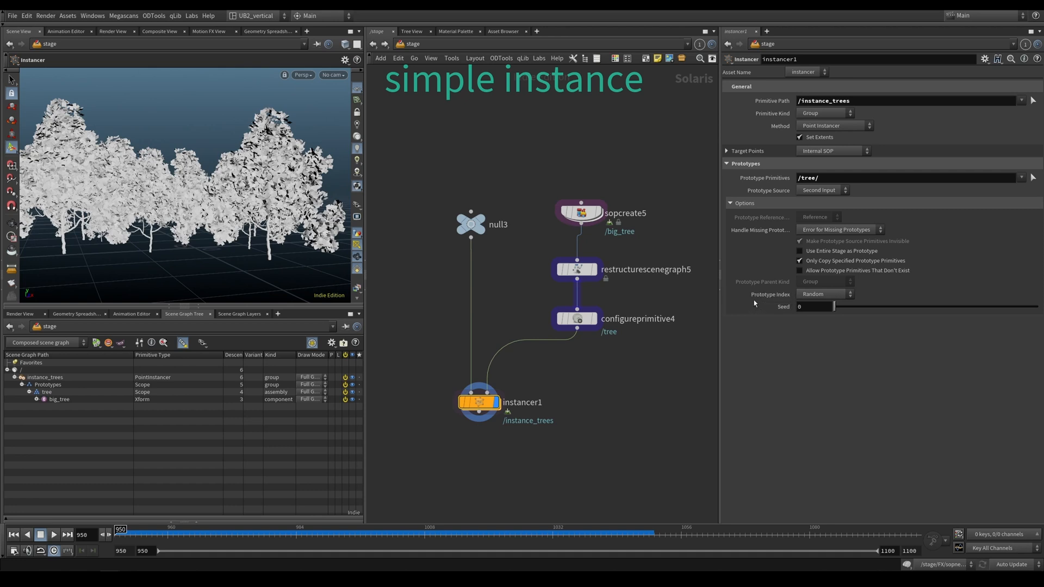
pyautogui.scroll(-4, 556, 371)
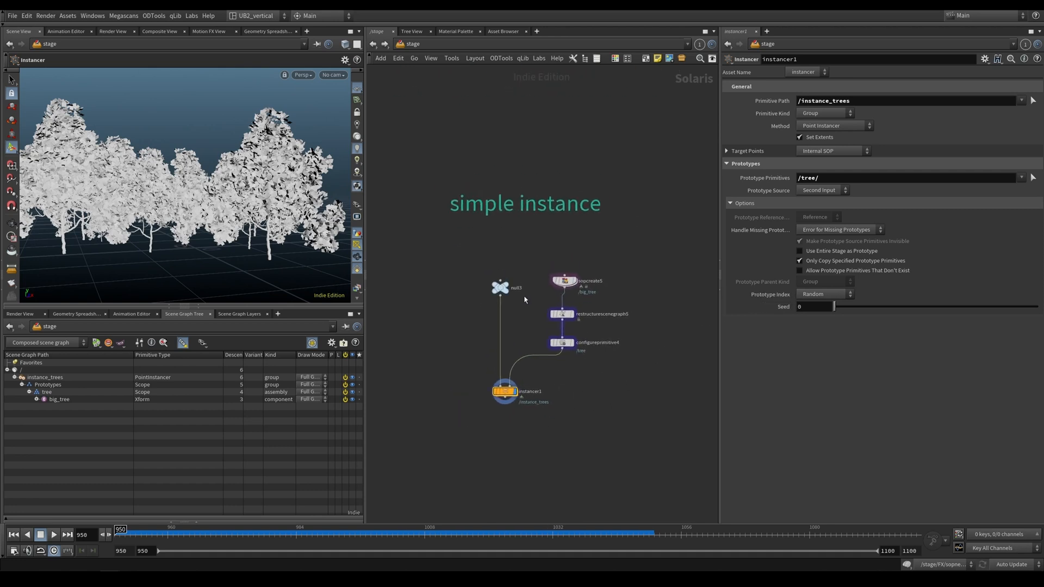
pyautogui.scroll(-3, 590, 396)
pyautogui.moveTo(611, 403); pyautogui.dragTo(533, 384, button='middle')
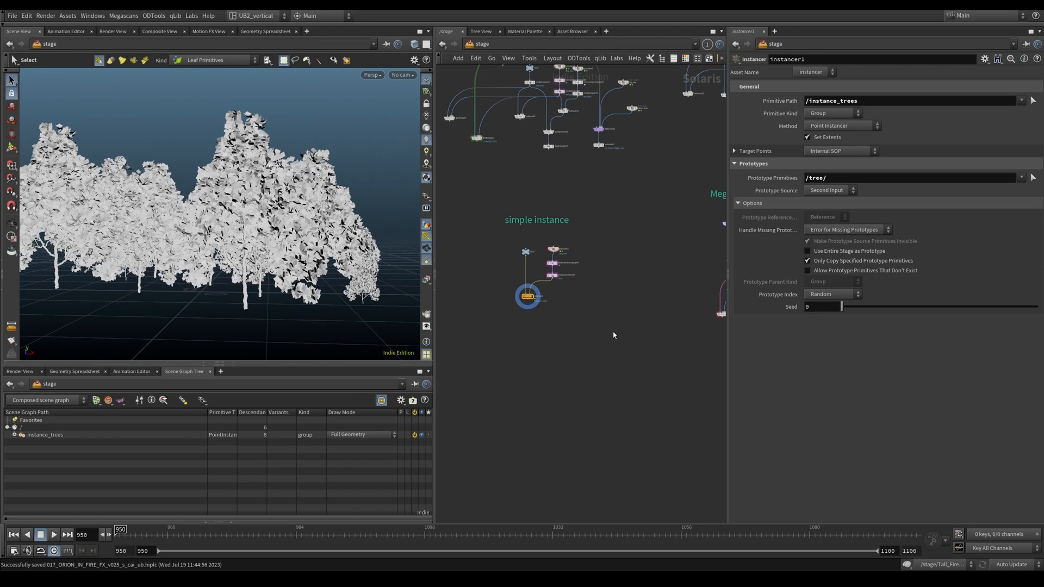
pyautogui.moveTo(638, 302); pyautogui.dragTo(484, 320, button='middle')
pyautogui.scroll(3, 640, 265)
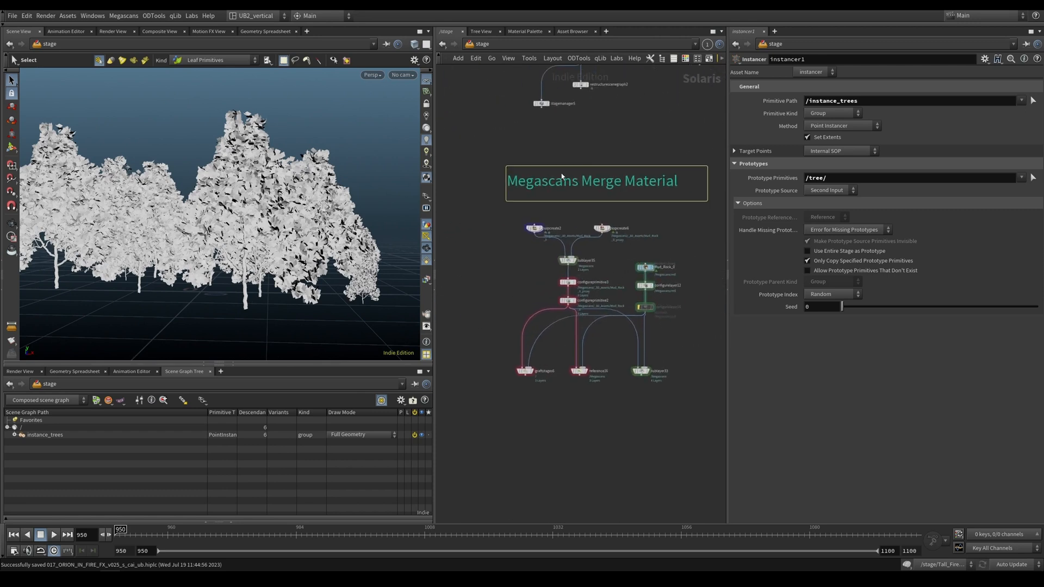
pyautogui.scroll(2, 594, 253)
pyautogui.scroll(2, 604, 255)
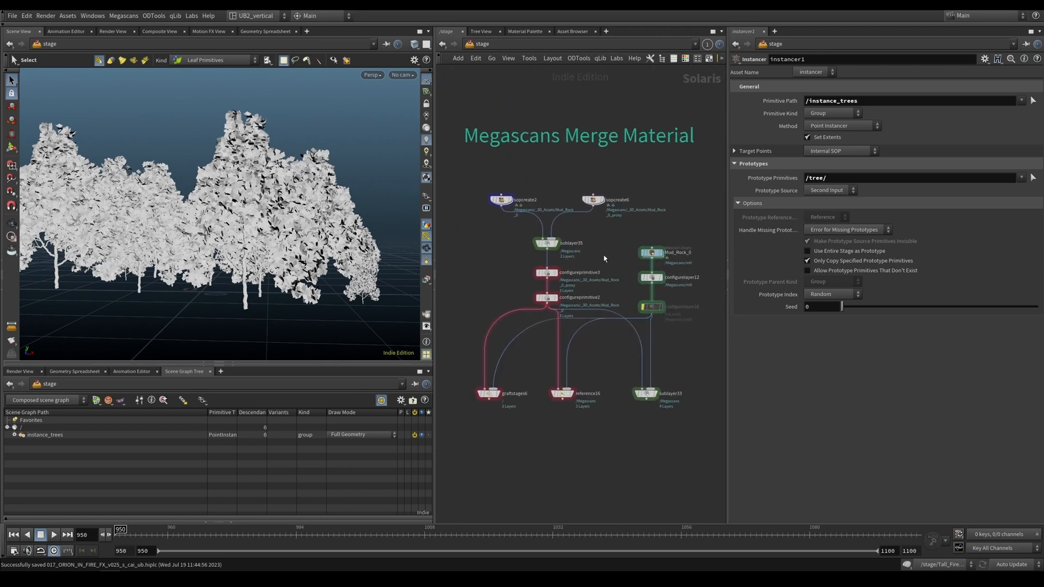
pyautogui.click(542, 275)
pyautogui.keyDown('alt'); pyautogui.moveTo(224, 291); pyautogui.dragTo(312, 256, button='right'); pyautogui.keyUp('alt')
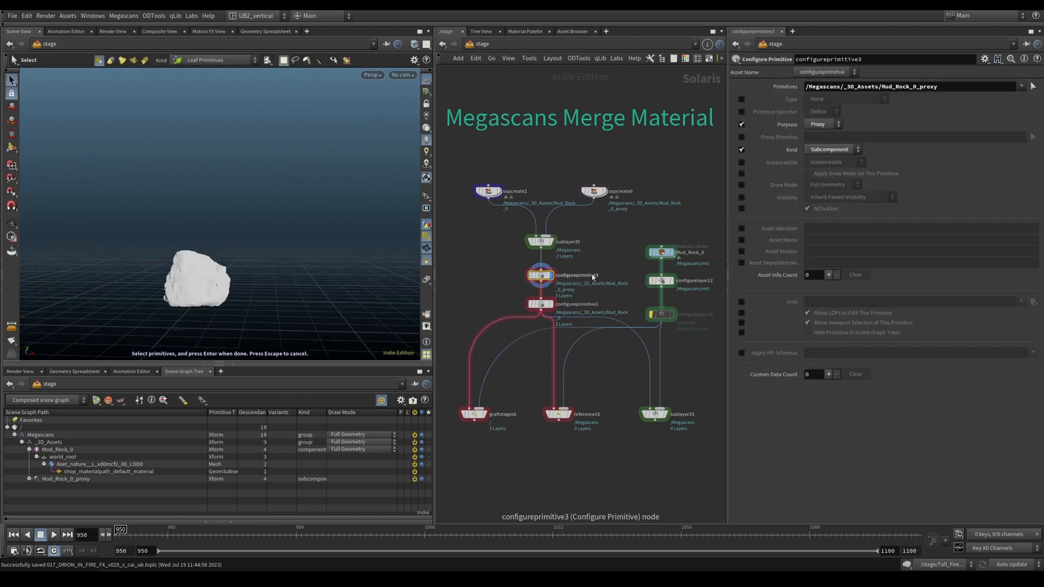
# - Display graftstages6, reference16 and sublayer33 one after another to compare how each combines the rock with its material
pyautogui.moveTo(618, 305); pyautogui.dragTo(592, 284, button='middle')
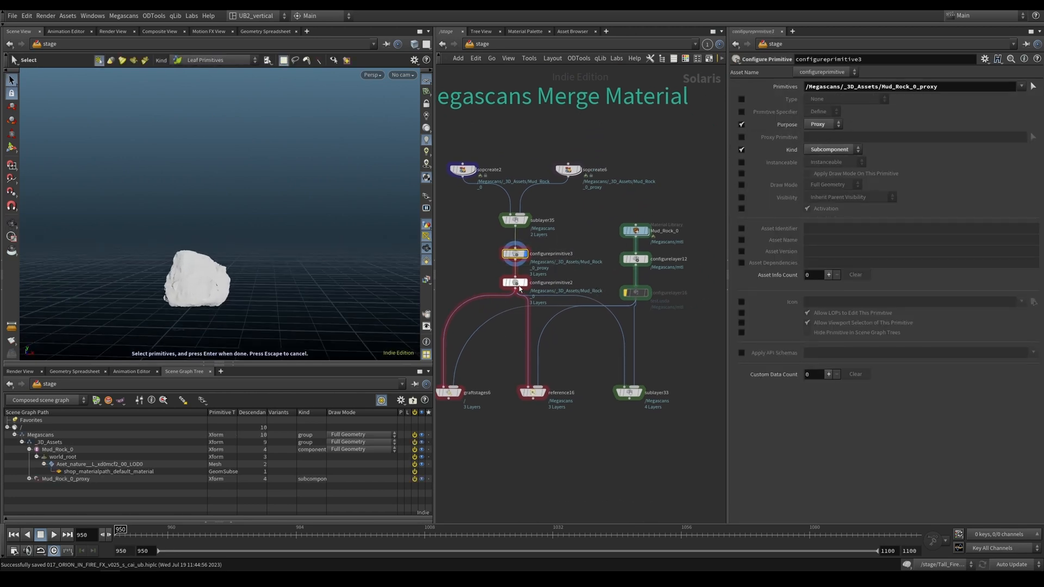
pyautogui.moveTo(548, 355); pyautogui.dragTo(563, 355, button='middle')
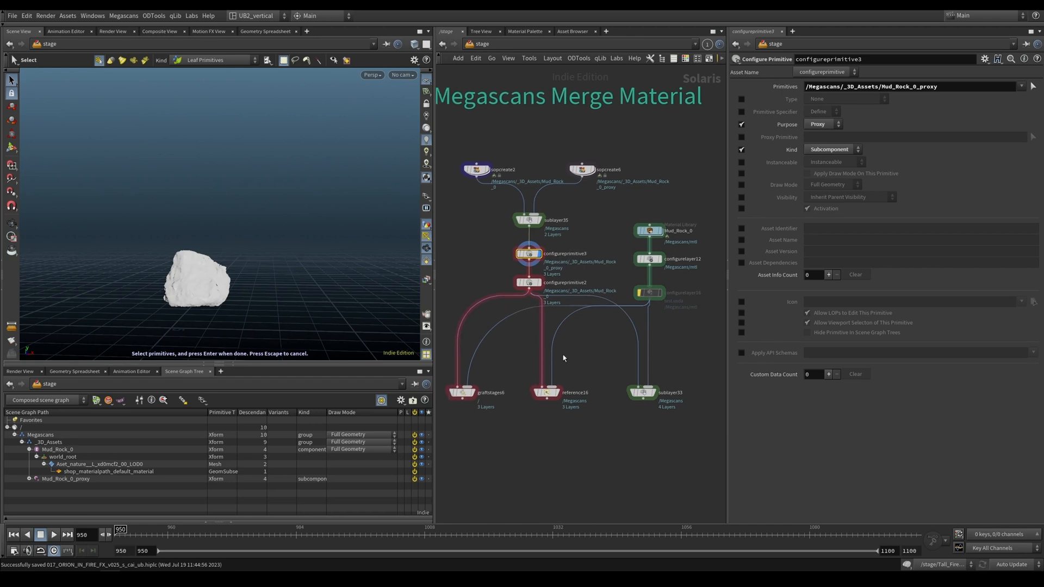
pyautogui.click(472, 393)
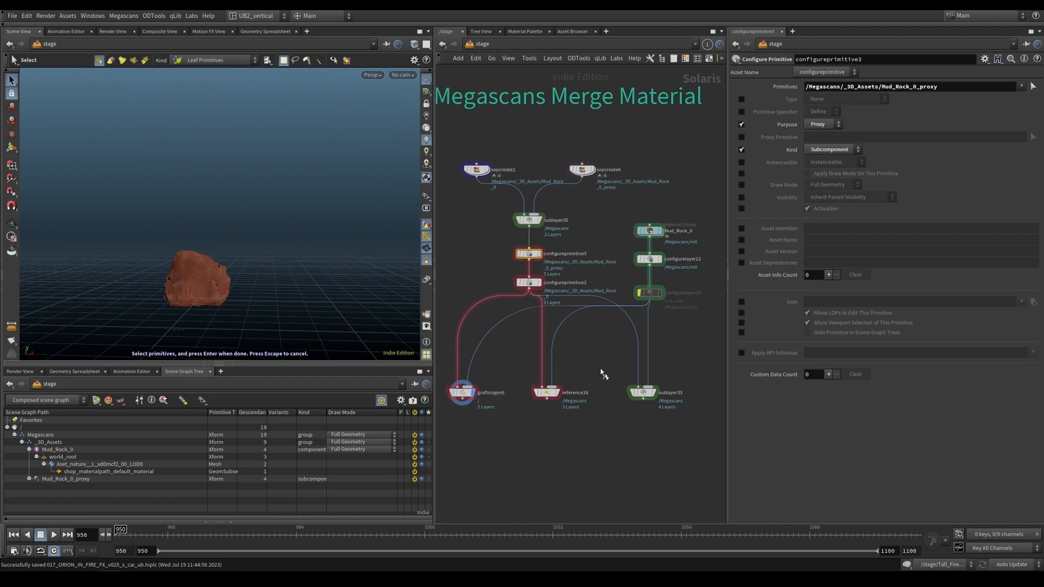
pyautogui.click(556, 392)
pyautogui.click(653, 392)
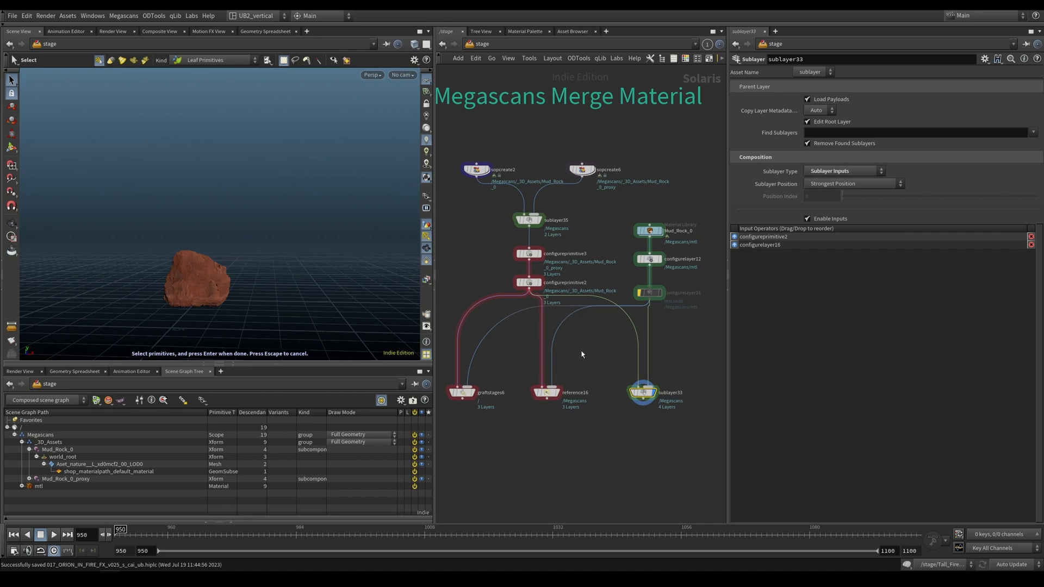
# - Try combining configureprimitive2 and configurelayer16 with a displayed Merge node, and delete that node
pyautogui.press('m')
pyautogui.moveTo(531, 292); pyautogui.dragTo(581, 357)
pyautogui.moveTo(649, 301); pyautogui.dragTo(586, 357)
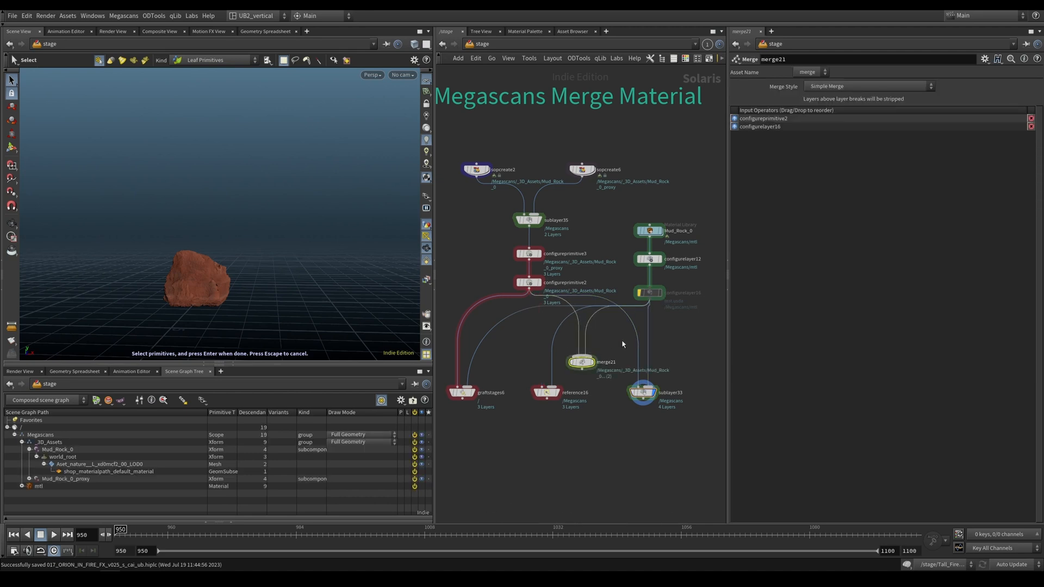
pyautogui.click(592, 362)
pyautogui.scroll(1, 603, 344)
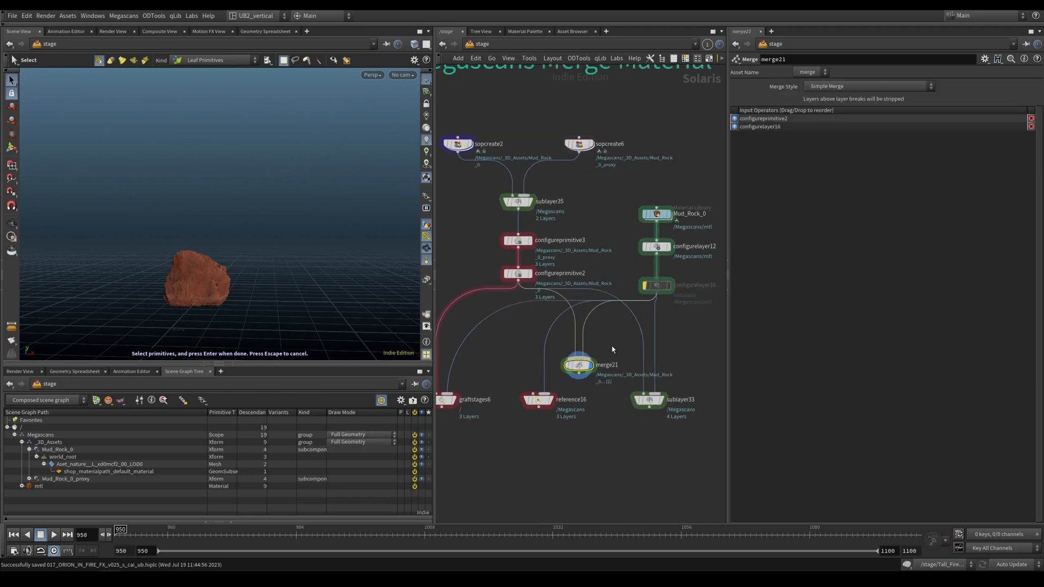
pyautogui.scroll(-2, 601, 348)
pyautogui.press('Delete')
pyautogui.scroll(-1, 592, 362)
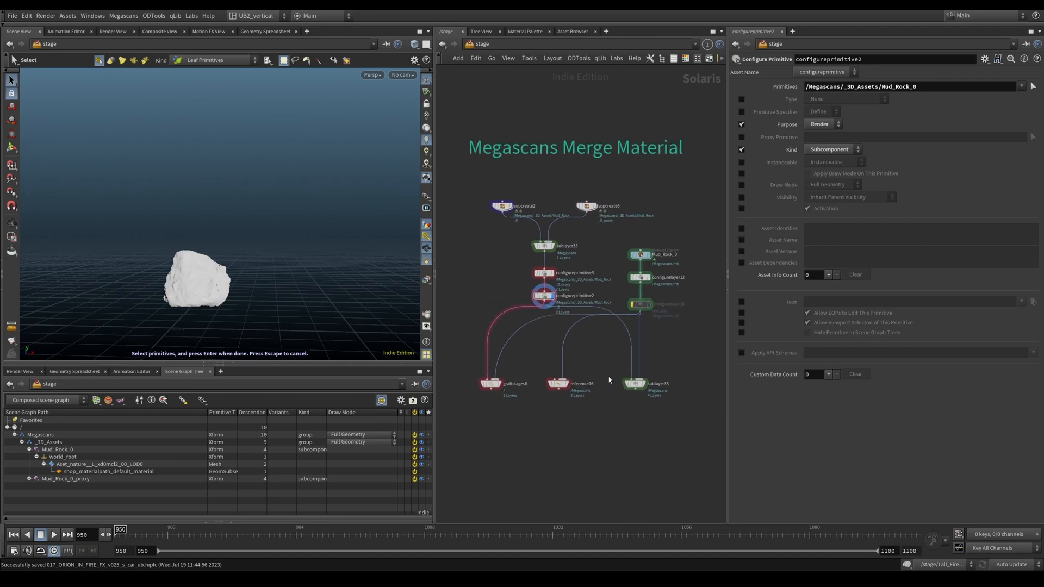
# - Display ORION_ASSET1 in the CHAR network box and view the character up close in the viewport
pyautogui.scroll(-5, 609, 380)
pyautogui.moveTo(707, 351); pyautogui.dragTo(365, 338, button='middle')
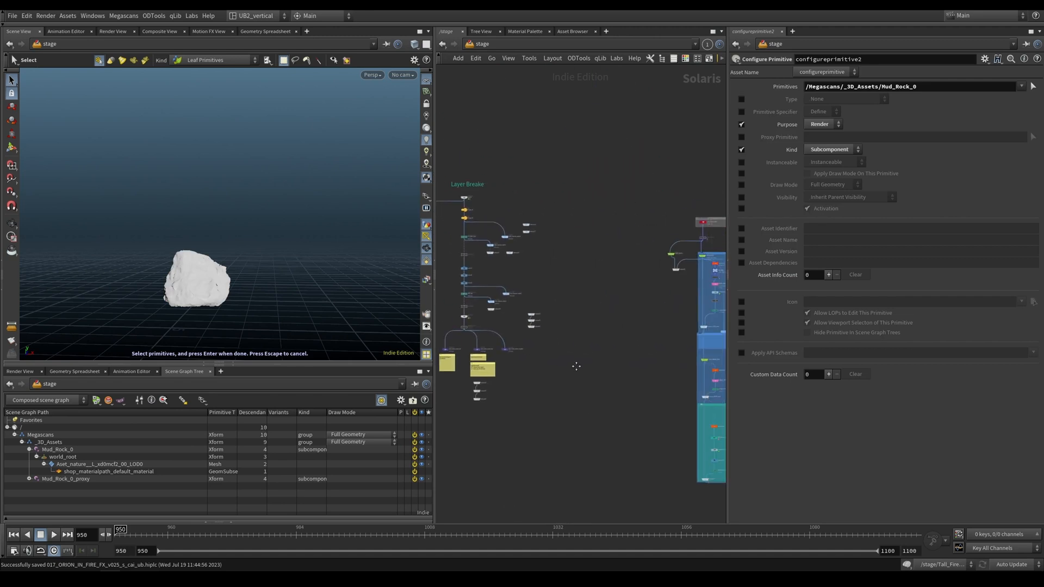
pyautogui.moveTo(575, 366); pyautogui.dragTo(413, 367, button='middle')
pyautogui.scroll(5, 577, 308)
pyautogui.moveTo(465, 229); pyautogui.dragTo(552, 271, button='middle')
pyautogui.scroll(2, 553, 270)
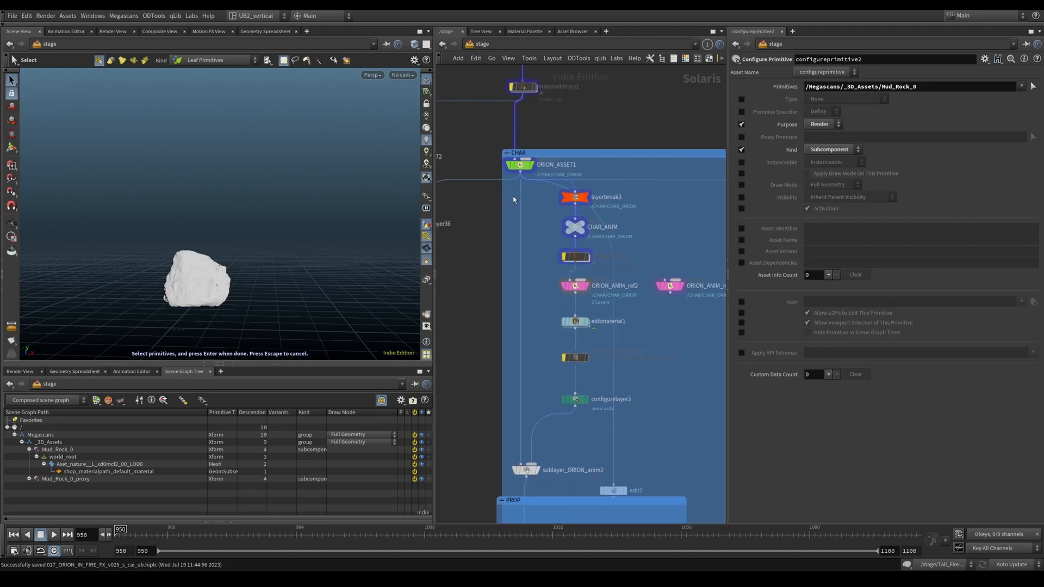
pyautogui.click(520, 165)
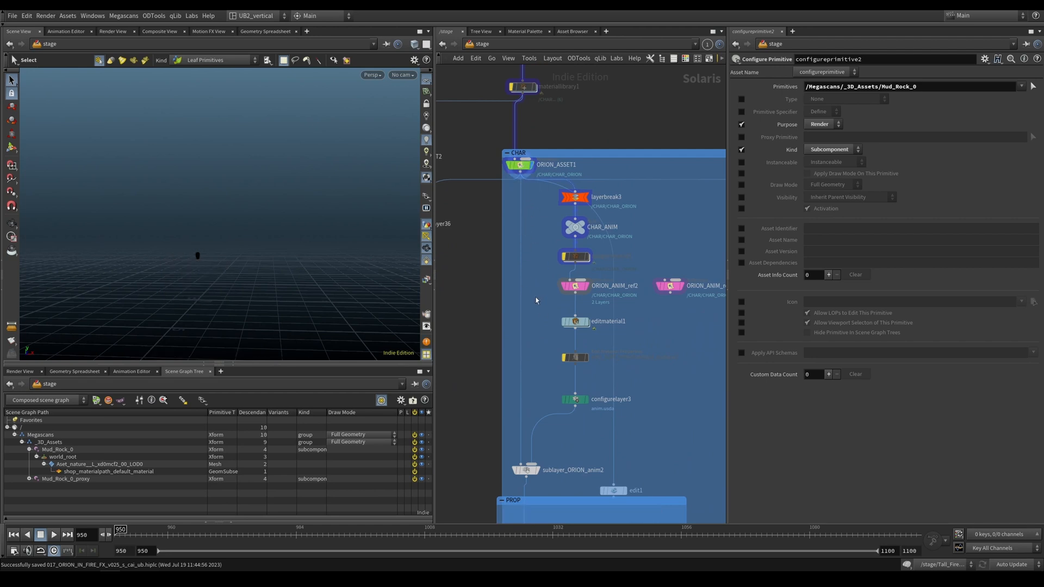
pyautogui.keyDown('alt'); pyautogui.moveTo(226, 268); pyautogui.dragTo(275, 256, button='right'); pyautogui.keyUp('alt')
pyautogui.keyDown('alt'); pyautogui.moveTo(177, 288); pyautogui.dragTo(226, 242, button='middle'); pyautogui.keyUp('alt')
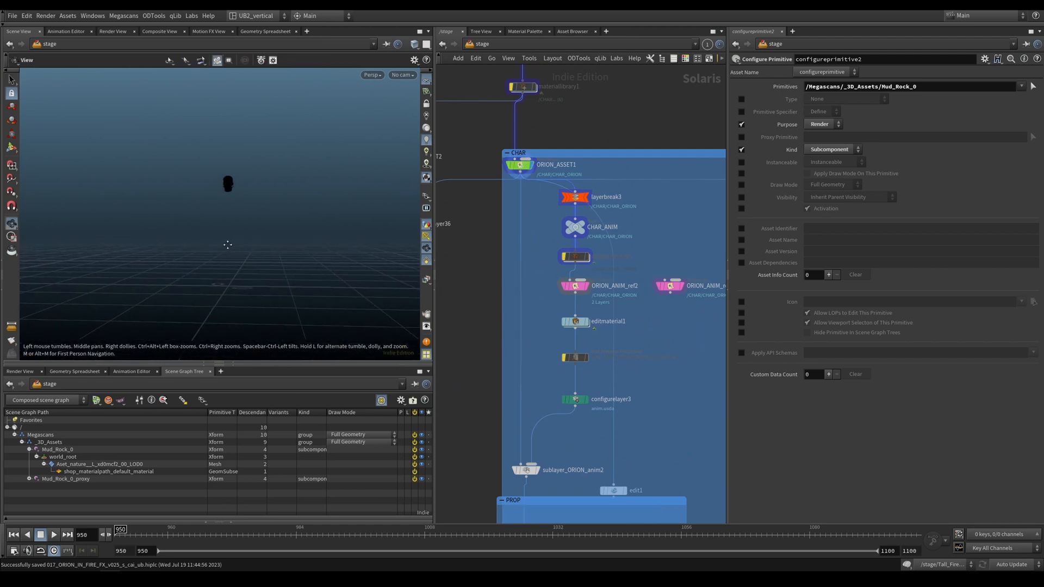
pyautogui.keyDown('alt'); pyautogui.moveTo(226, 242); pyautogui.dragTo(271, 248, button='right'); pyautogui.keyUp('alt')
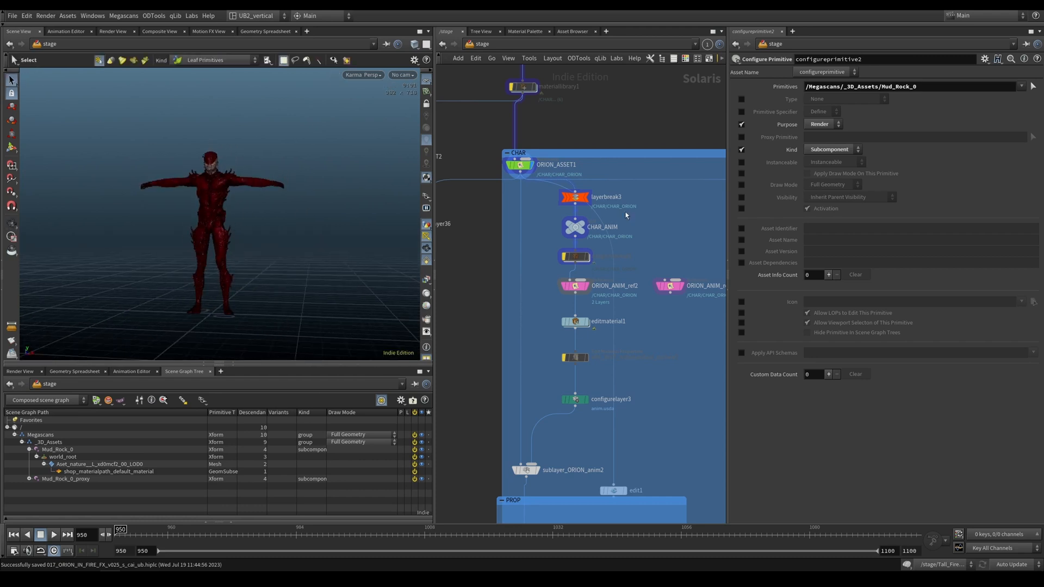
# - Select ORION_ASSET1 and examine the geo and mtl branches under CHAR_ORION in the scene graph
pyautogui.click(518, 171)
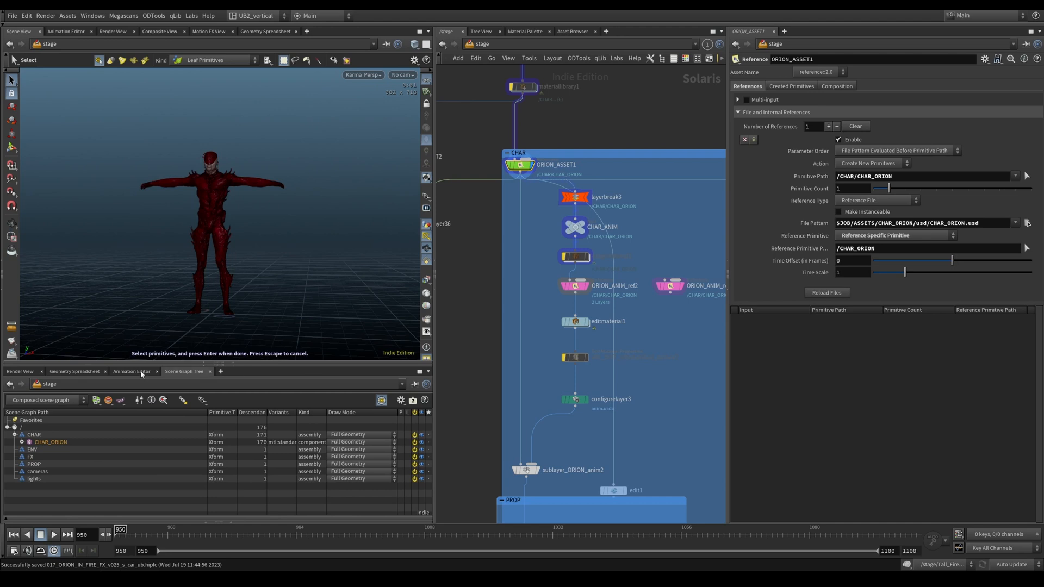
pyautogui.click(22, 442)
pyautogui.click(30, 464)
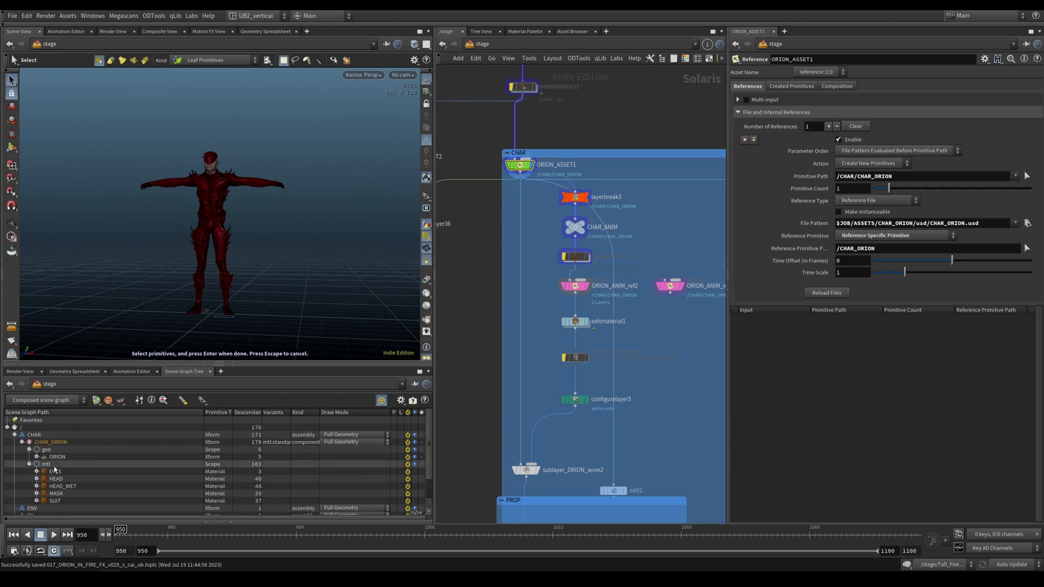
pyautogui.click(29, 464)
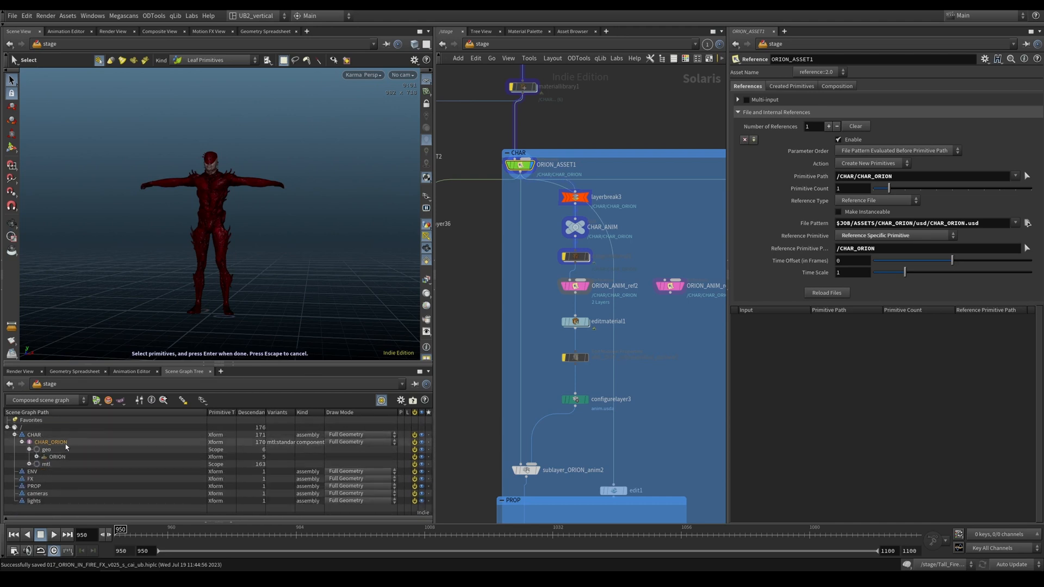
pyautogui.click(53, 457)
pyautogui.click(30, 450)
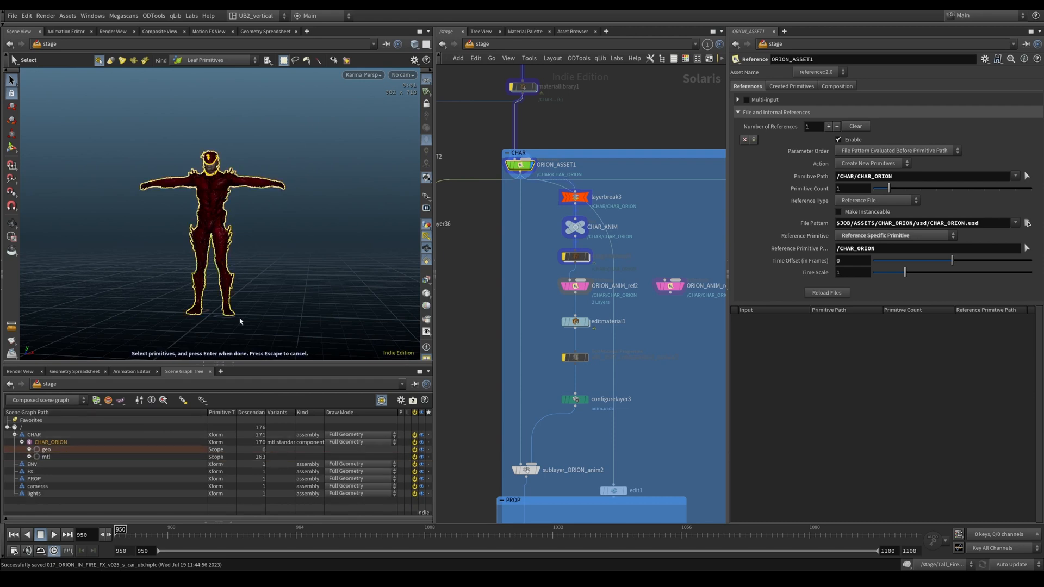
# - Display ORION_ANIM_ref2 and inspect the referenced animated character in the viewport
pyautogui.scroll(2, 562, 286)
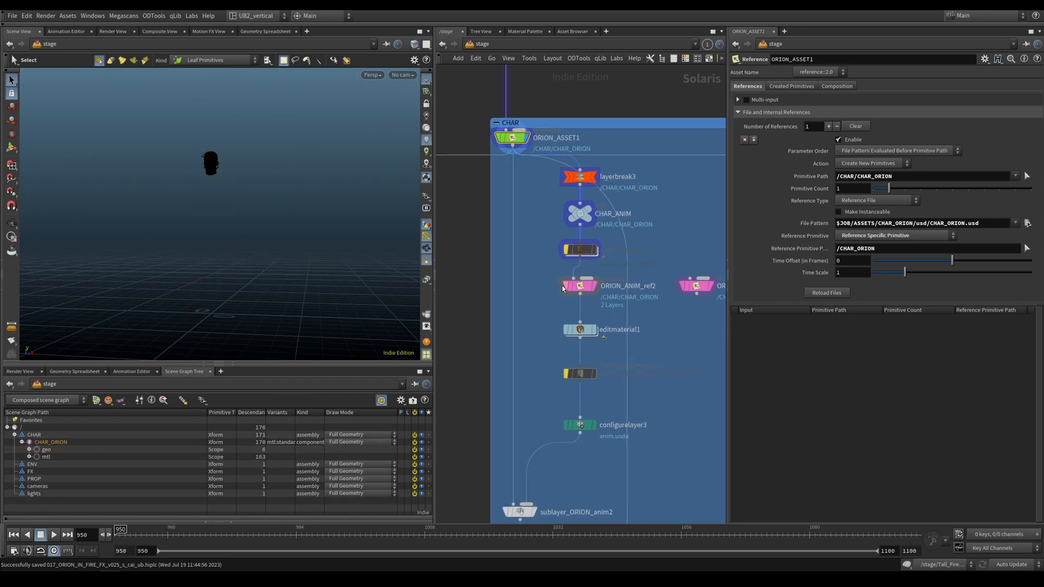
pyautogui.click(564, 287)
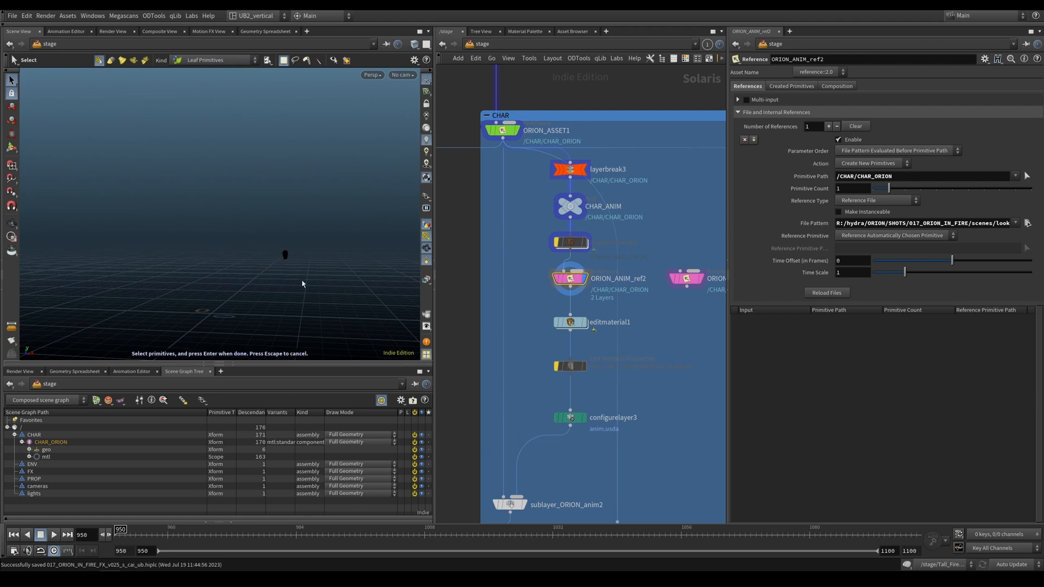
pyautogui.scroll(5, 302, 284)
pyautogui.moveTo(270, 252)
pyautogui.keyDown('alt'); pyautogui.mouseDown()
pyautogui.moveTo(268, 261)
pyautogui.moveTo(271, 241)
pyautogui.mouseUp(); pyautogui.keyUp('alt')
pyautogui.moveTo(662, 290); pyautogui.dragTo(635, 292, button='middle')
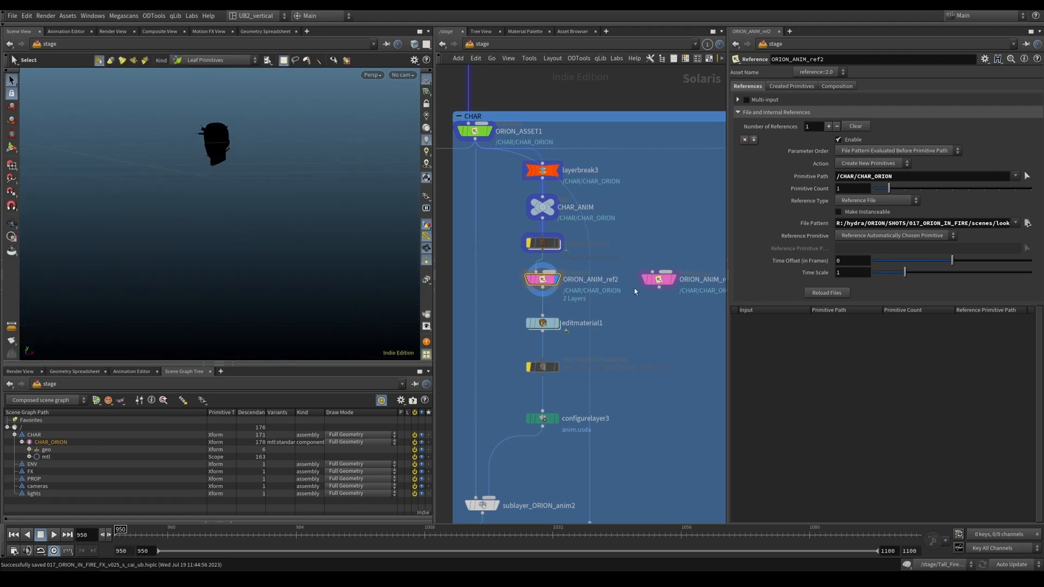
# - Display ORION_ANIM_ref3 and examine the geo hierarchy under CHAR_ORION in the scene graph
pyautogui.click(659, 279)
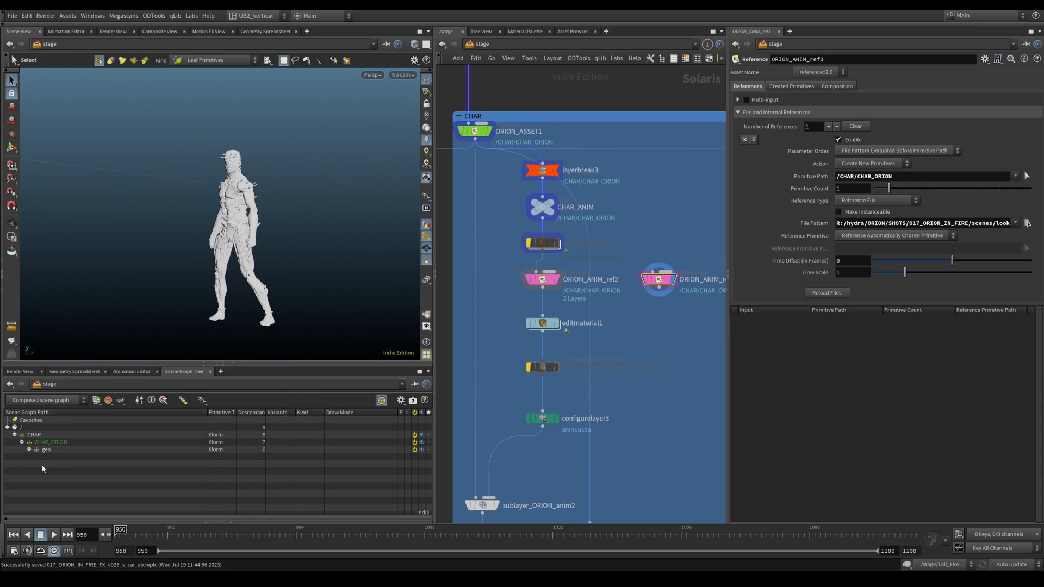
pyautogui.click(29, 450)
pyautogui.click(37, 457)
pyautogui.click(36, 457)
pyautogui.click(28, 449)
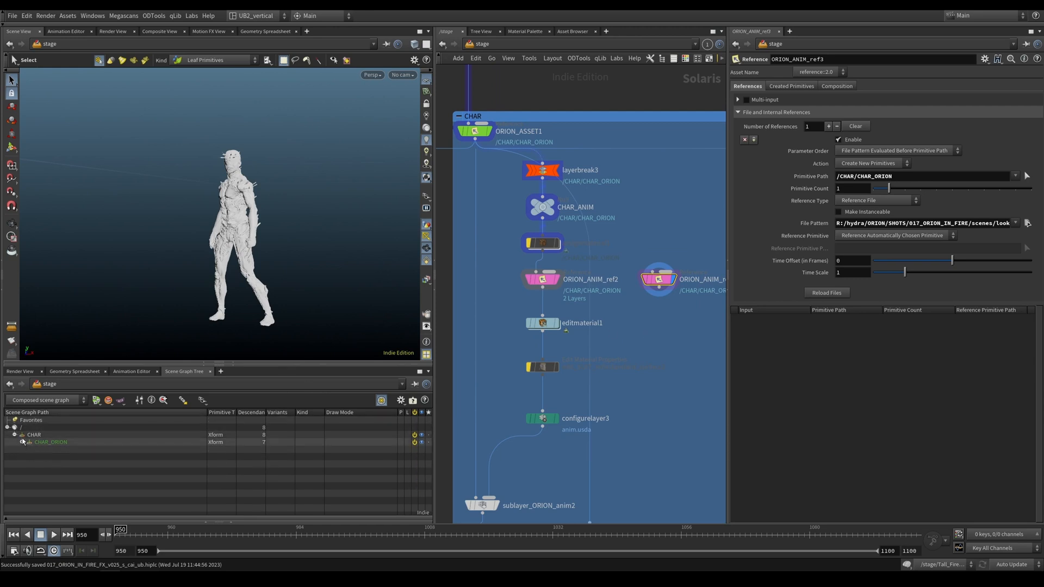
pyautogui.click(22, 442)
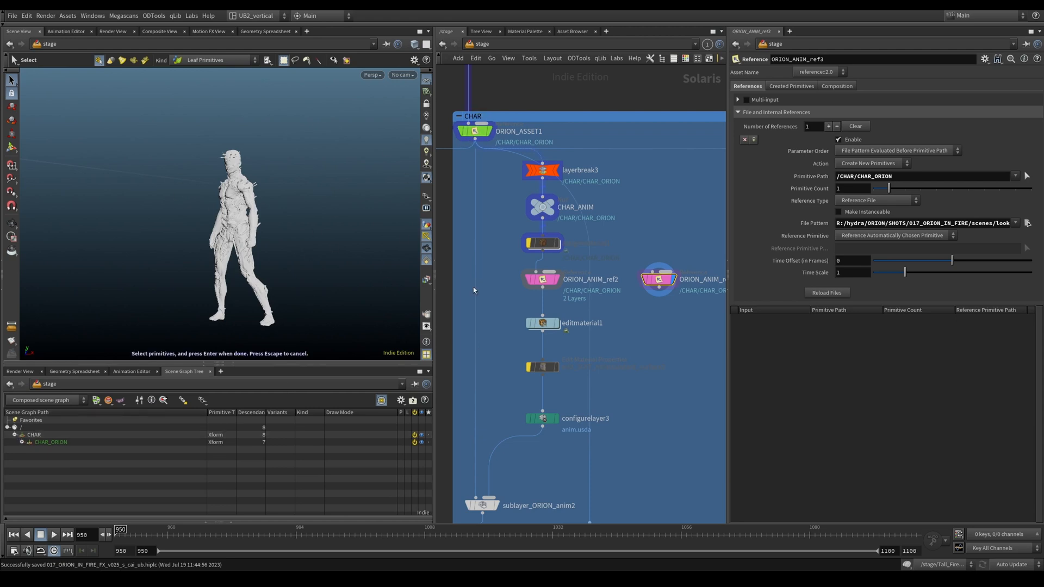
# - Display assignmaterial1 above ORION_ANIM_ref2 and examine the geo and mtl branches under CHAR_ORION in the scene graph
pyautogui.click(552, 281)
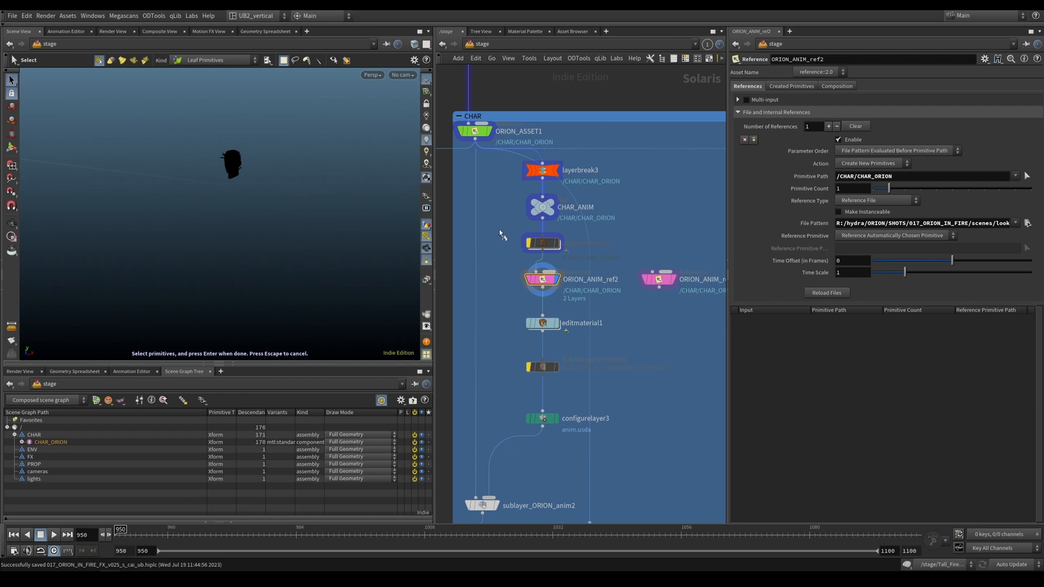
pyautogui.click(541, 243)
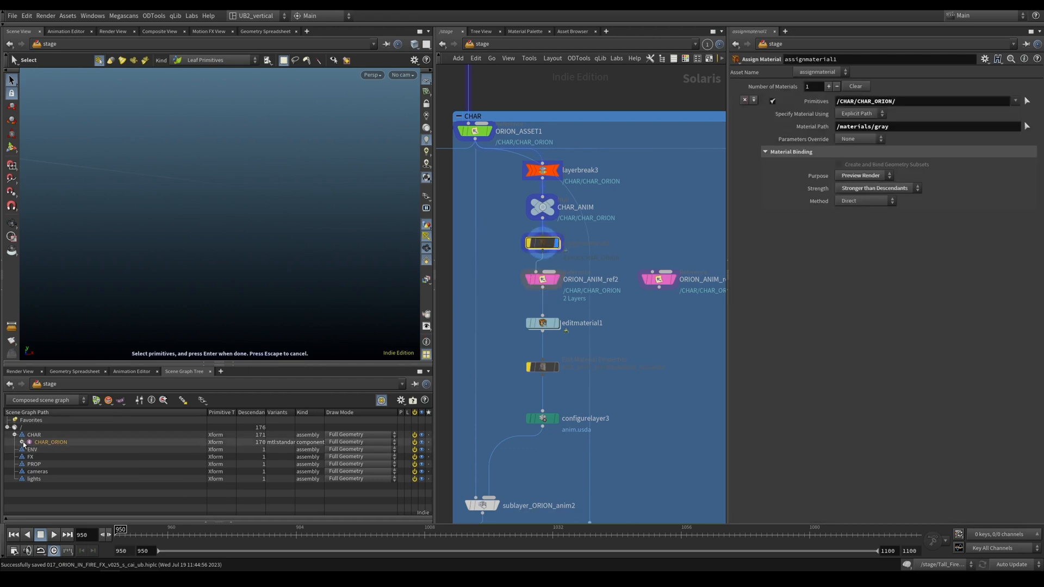
pyautogui.click(22, 443)
pyautogui.click(29, 449)
pyautogui.click(30, 464)
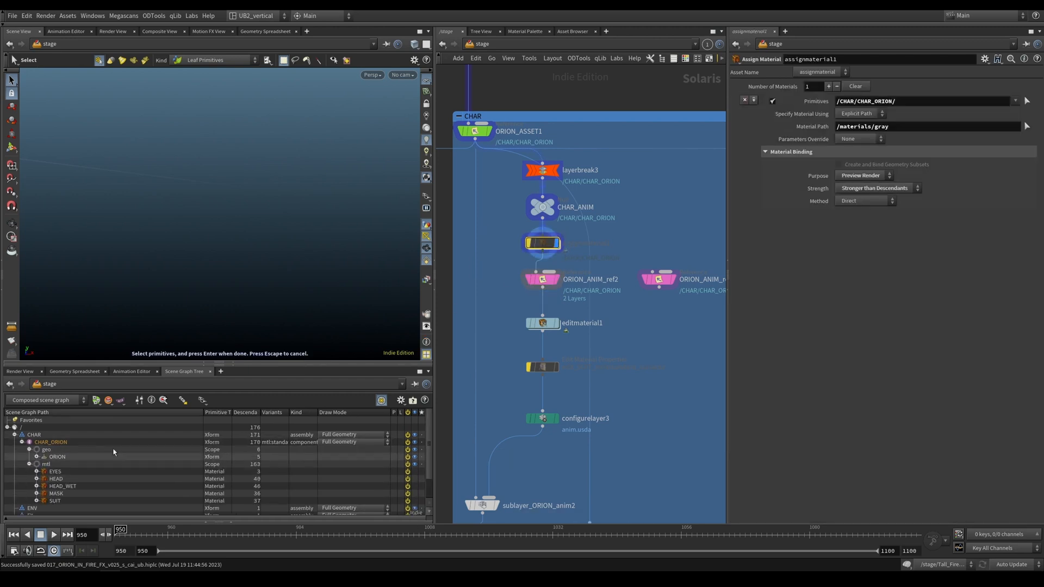
# - Display ORION_ANIM_ref2, check its mtl branch in the scene graph and inspect the shaded character in the viewport
pyautogui.click(542, 279)
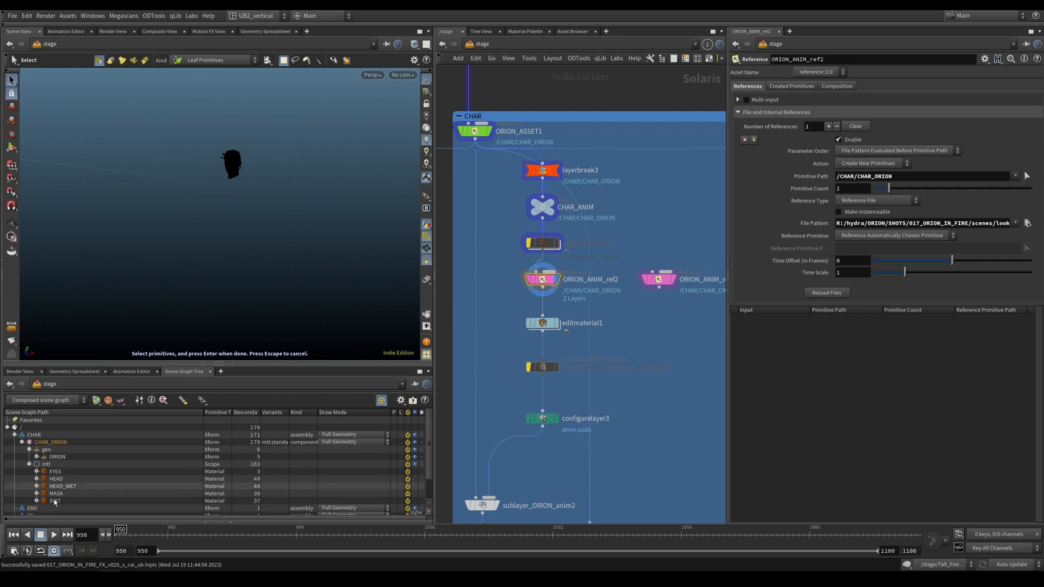
pyautogui.click(30, 465)
pyautogui.click(30, 464)
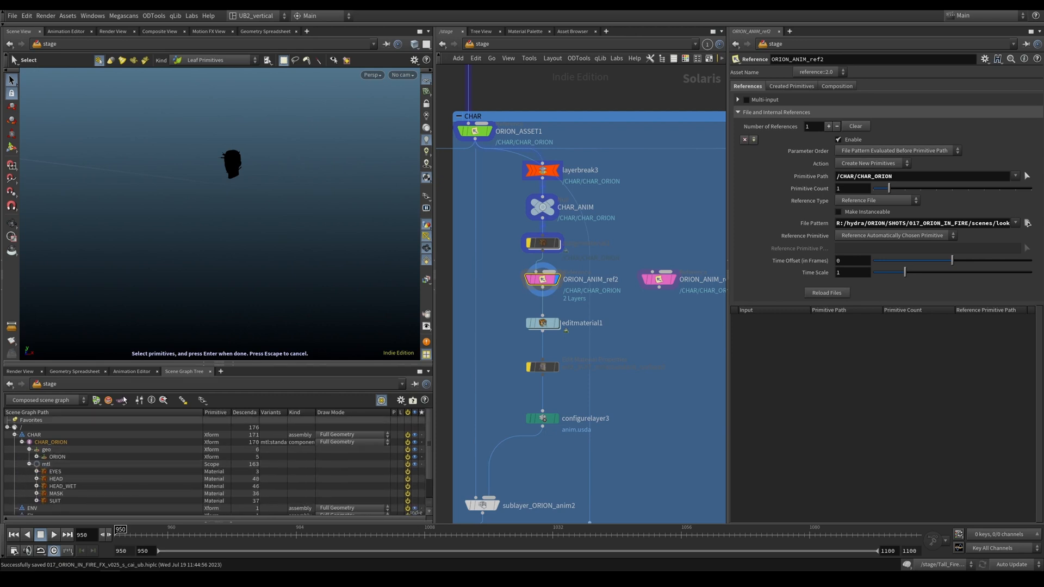
pyautogui.moveTo(532, 278)
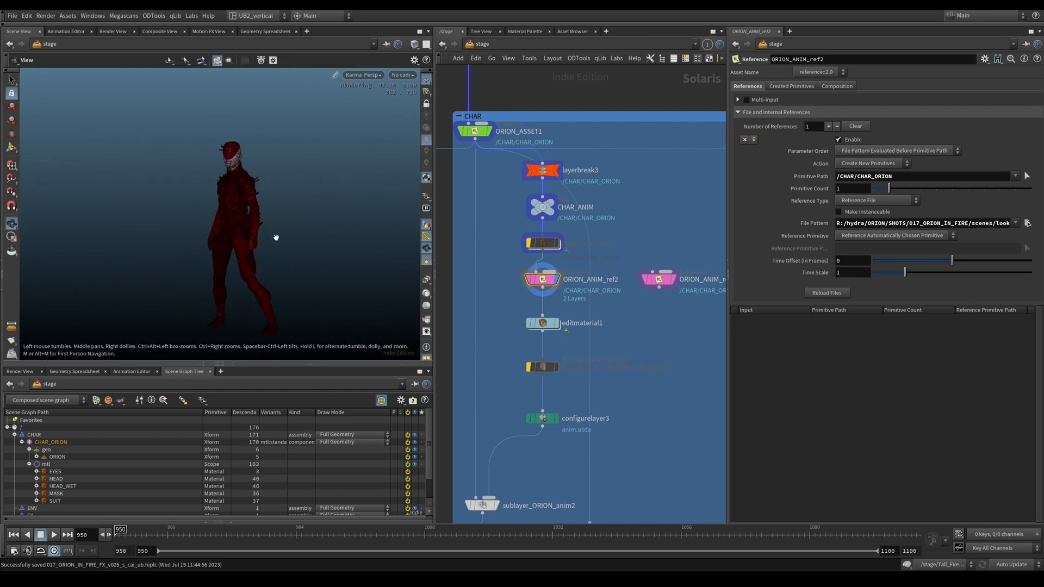
# - Go to the Megascans Merge Material network and display sopcreate2 to view the high-resolution rock
pyautogui.press('u')
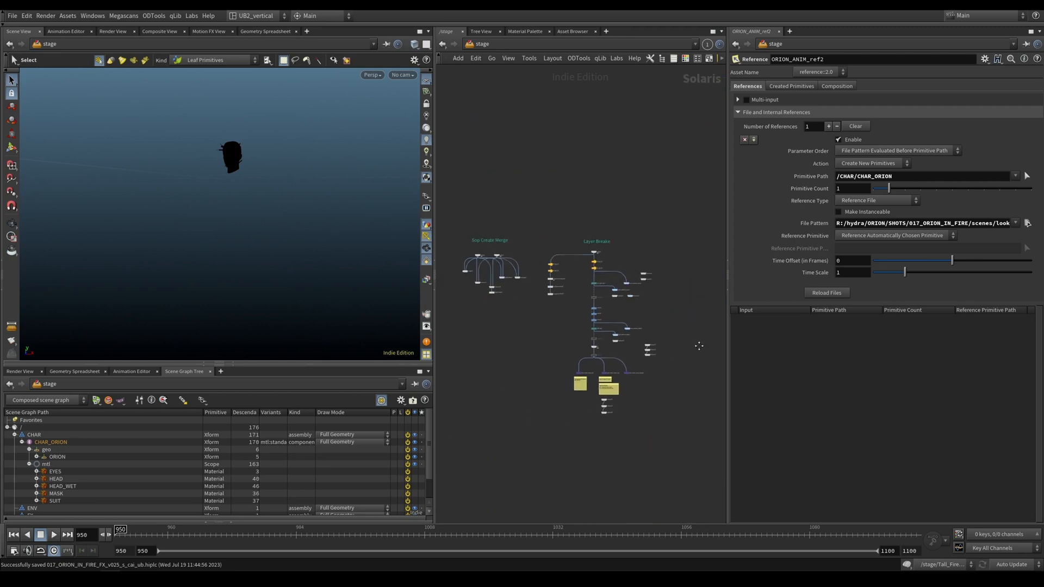
pyautogui.moveTo(526, 357); pyautogui.dragTo(635, 332, button='middle')
pyautogui.scroll(10, 560, 310)
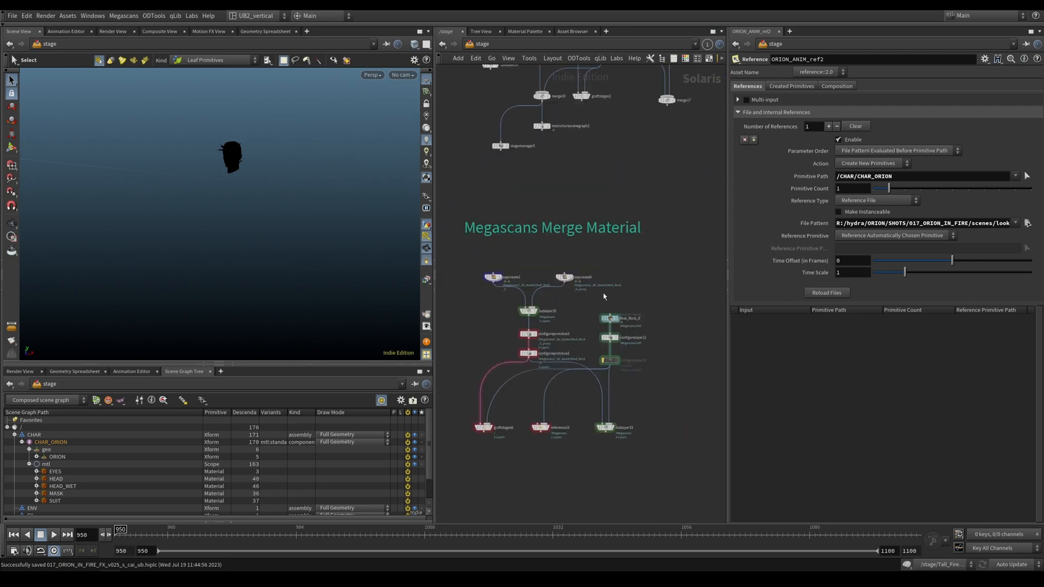
pyautogui.moveTo(563, 291); pyautogui.dragTo(603, 311, button='middle')
pyautogui.scroll(2, 530, 242)
pyautogui.click(465, 269)
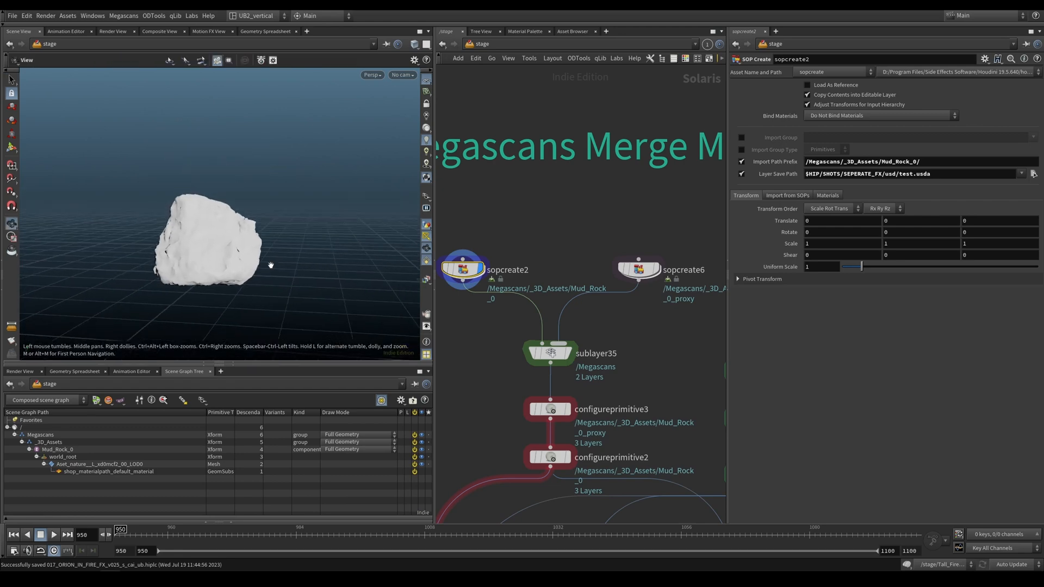
# - Examine the geometry networks inside sopcreate2 and sopcreate6, and return to the stage level
pyautogui.doubleClick(464, 272)
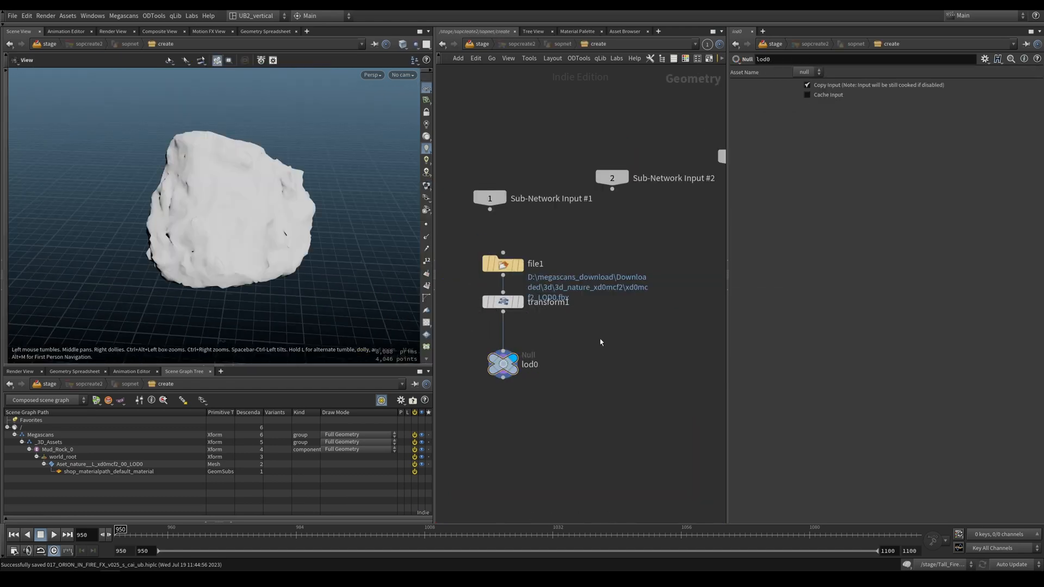
pyautogui.press('u')
pyautogui.press('i')
pyautogui.press('u')
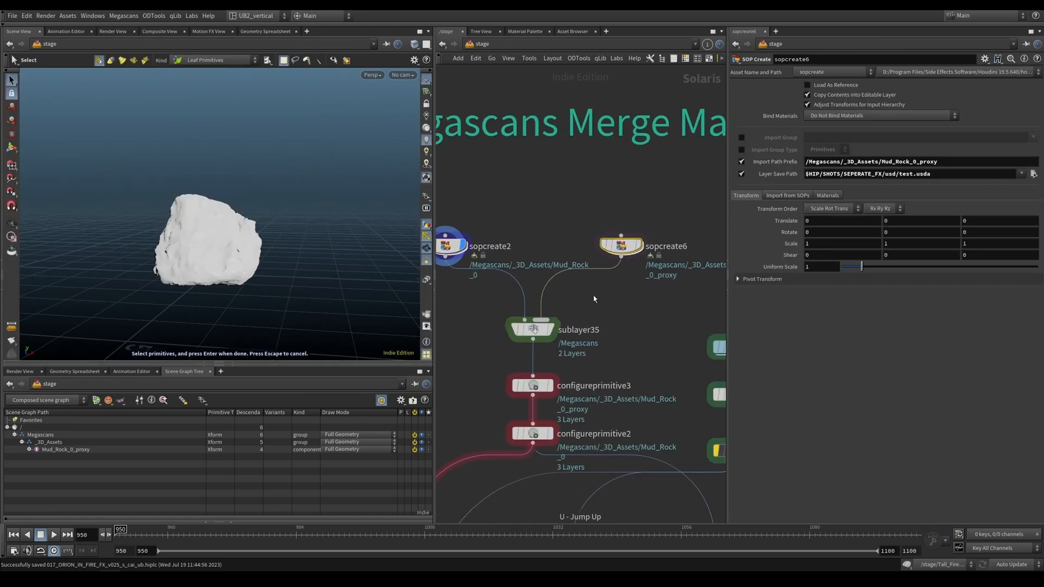
# - Display sublayer35 and inspect the combined full-resolution and proxy rocks from several angles in the viewport
pyautogui.click(533, 330)
pyautogui.moveTo(188, 240); pyautogui.dragTo(247, 210, button='right')
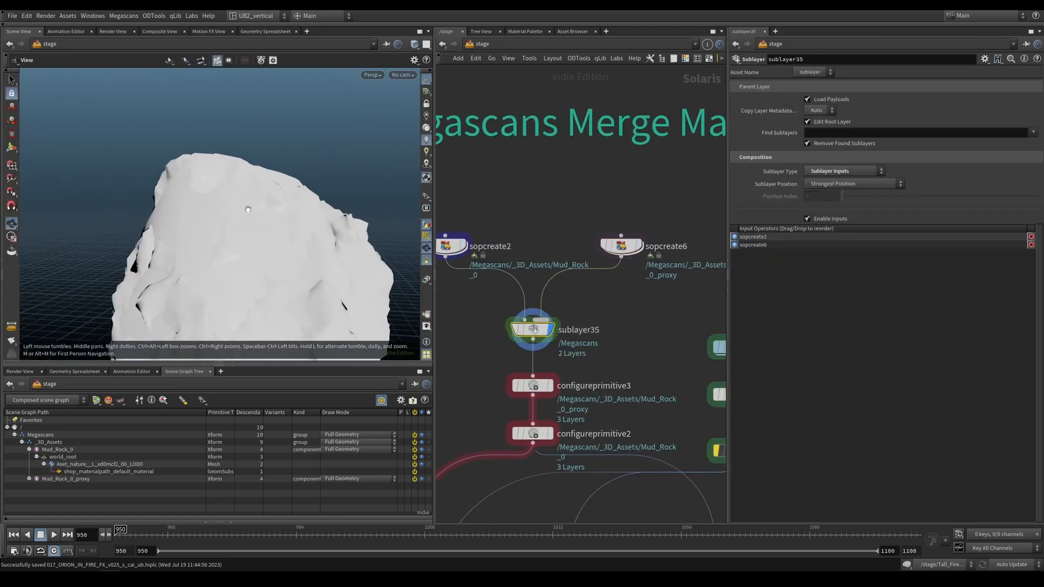
pyautogui.moveTo(246, 210); pyautogui.dragTo(222, 231)
pyautogui.moveTo(223, 231); pyautogui.dragTo(203, 261, button='right')
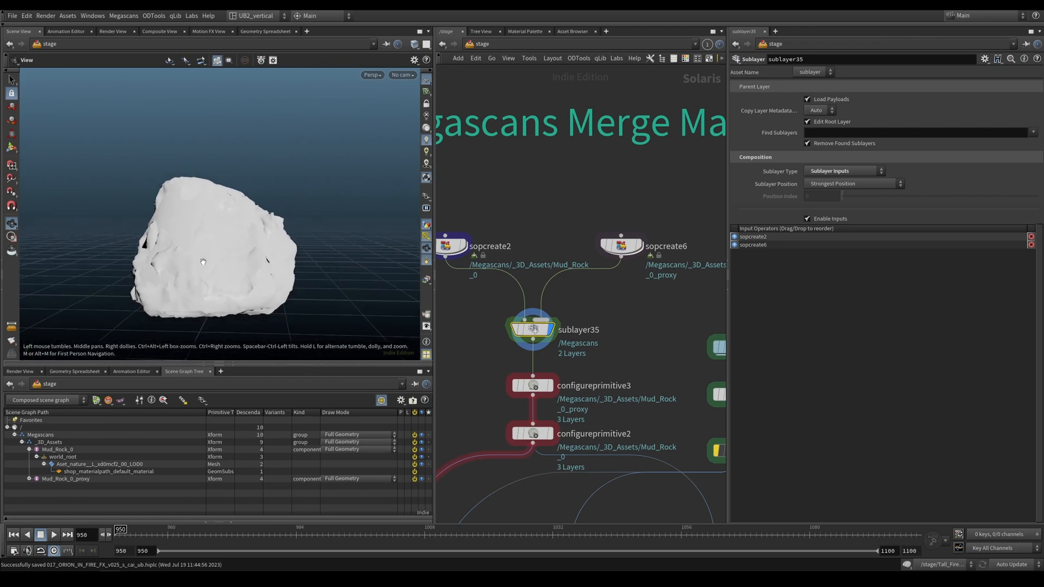
pyautogui.moveTo(203, 261); pyautogui.dragTo(189, 260)
pyautogui.scroll(-2, 605, 314)
pyautogui.scroll(2, 592, 318)
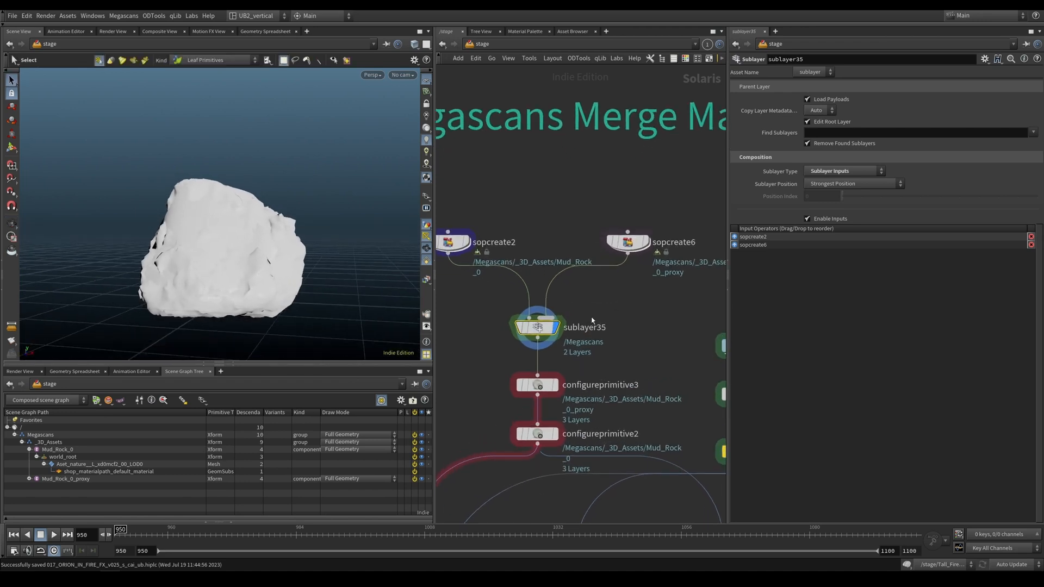
pyautogui.moveTo(599, 308); pyautogui.dragTo(592, 315, button='middle')
# - Set sopcreate6's import path prefix to /Megascans/_3D_Assets/Mud_Rock_0 and select sublayer35 to view the merge
pyautogui.click(619, 249)
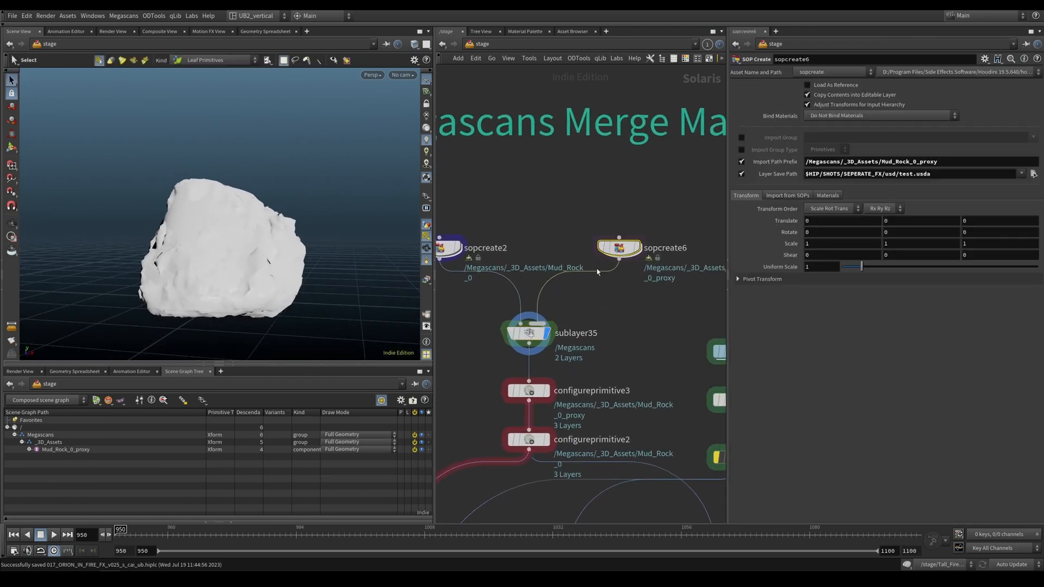
pyautogui.click(950, 162)
pyautogui.press('BackSpace')
pyautogui.press('BackSpace')
pyautogui.press('BackSpace')
pyautogui.press('BackSpace')
pyautogui.press('BackSpace')
pyautogui.press('BackSpace')
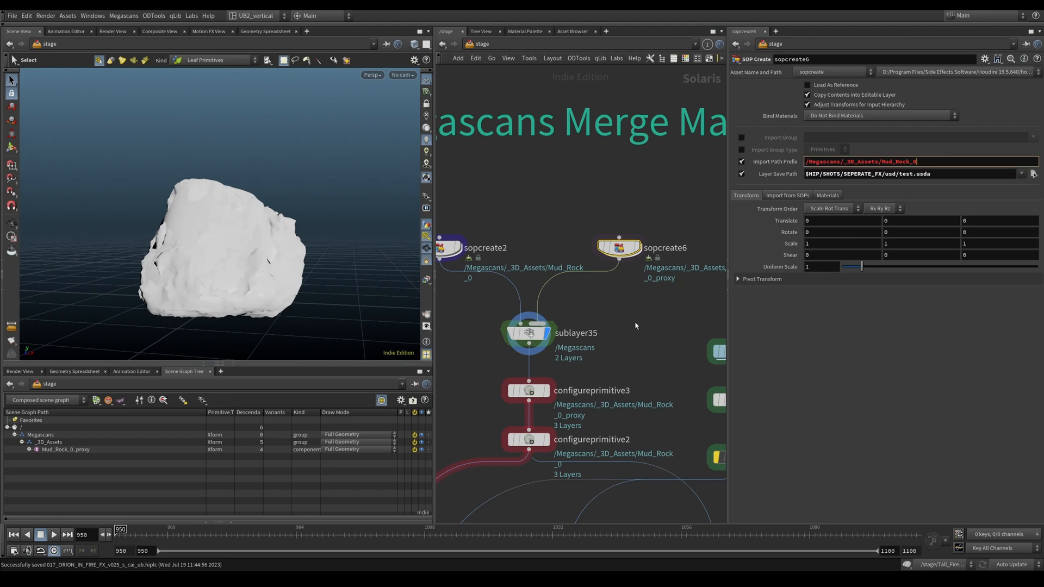
pyautogui.click(530, 332)
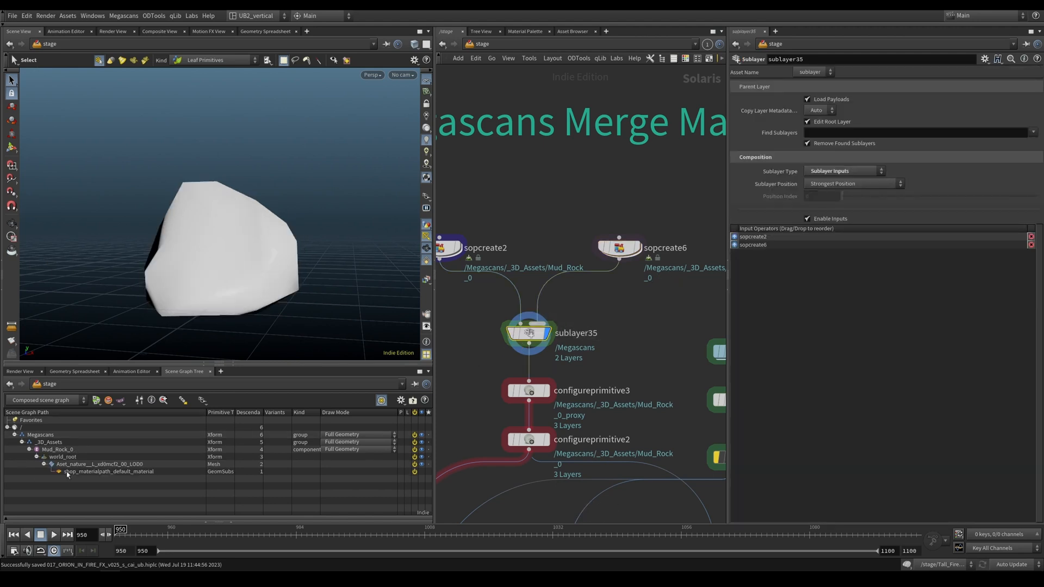
# - Review the sopcreate2 and sopcreate6 inputs against the merged result in sublayer35
pyautogui.click(458, 248)
pyautogui.click(637, 248)
pyautogui.click(546, 333)
pyautogui.moveTo(606, 311); pyautogui.dragTo(621, 295, button='middle')
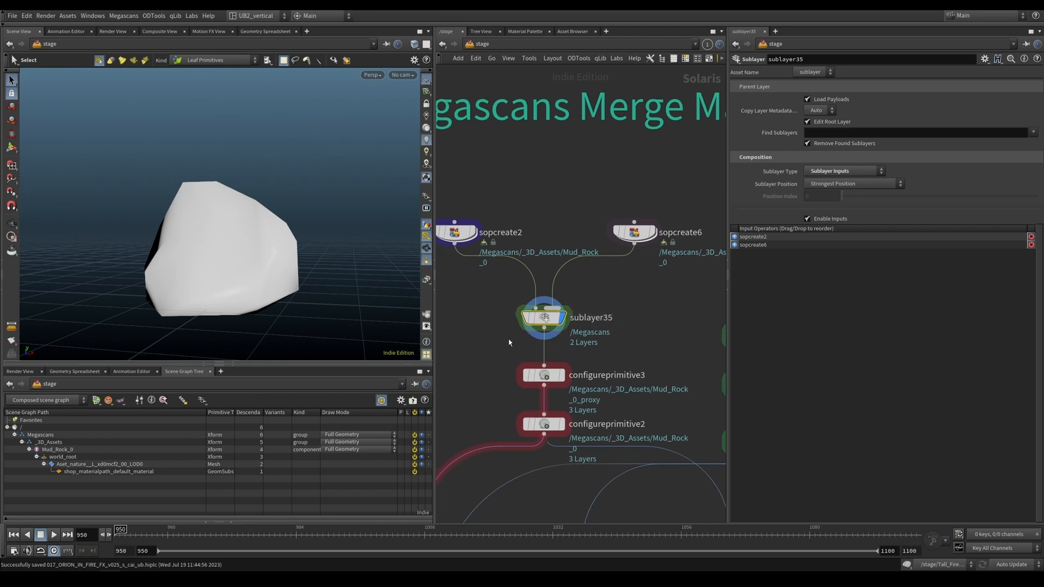
# - Alternate sublayer35's sublayer position between Weakest Position and Strongest Position to compare the rocks, ending on Strongest Position
pyautogui.click(842, 186)
pyautogui.click(835, 204)
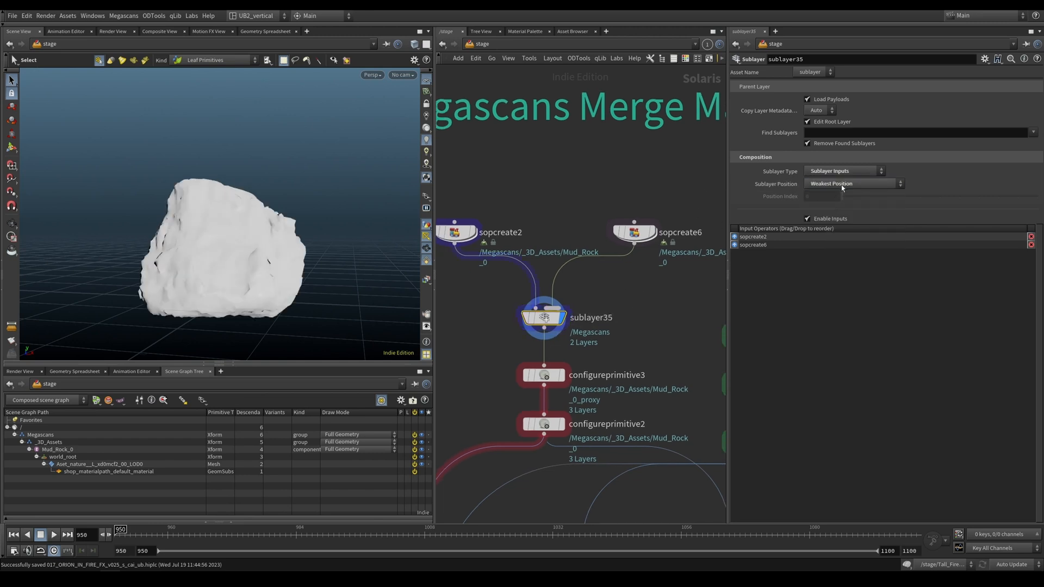
pyautogui.click(841, 185)
pyautogui.click(839, 193)
pyautogui.click(837, 186)
pyautogui.click(823, 205)
pyautogui.click(831, 186)
pyautogui.click(830, 193)
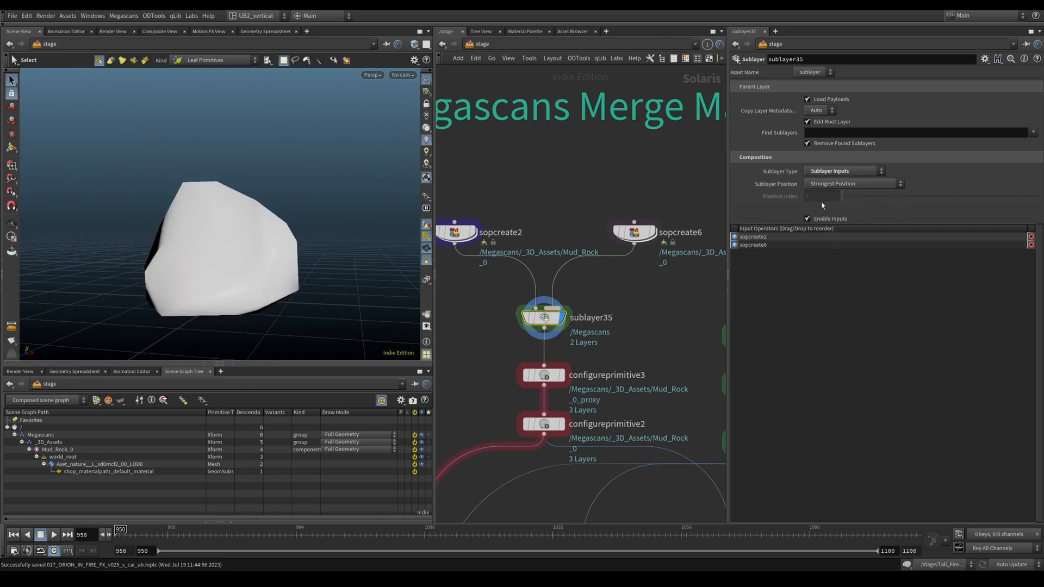
pyautogui.click(829, 185)
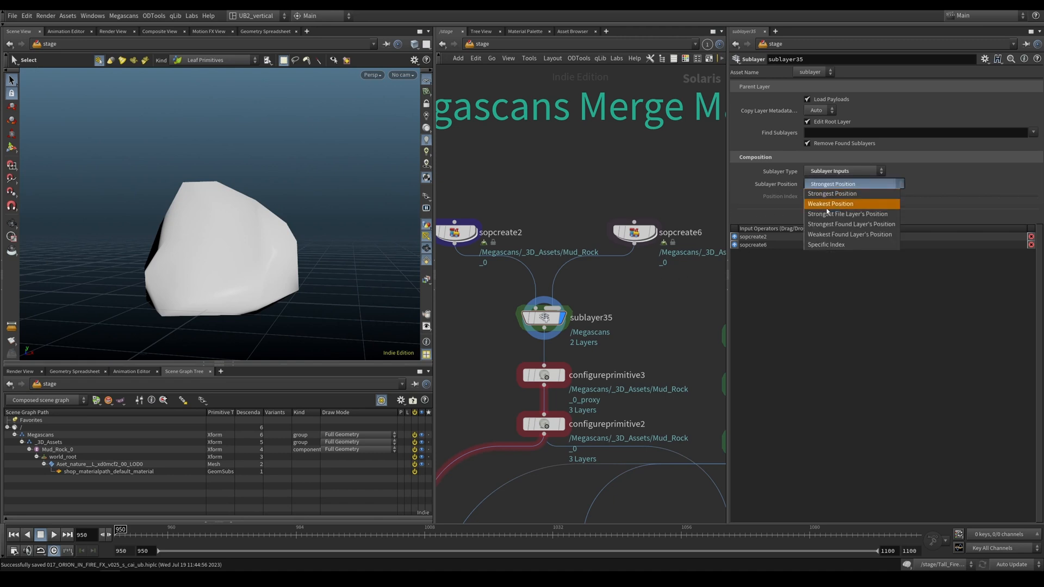
pyautogui.click(827, 207)
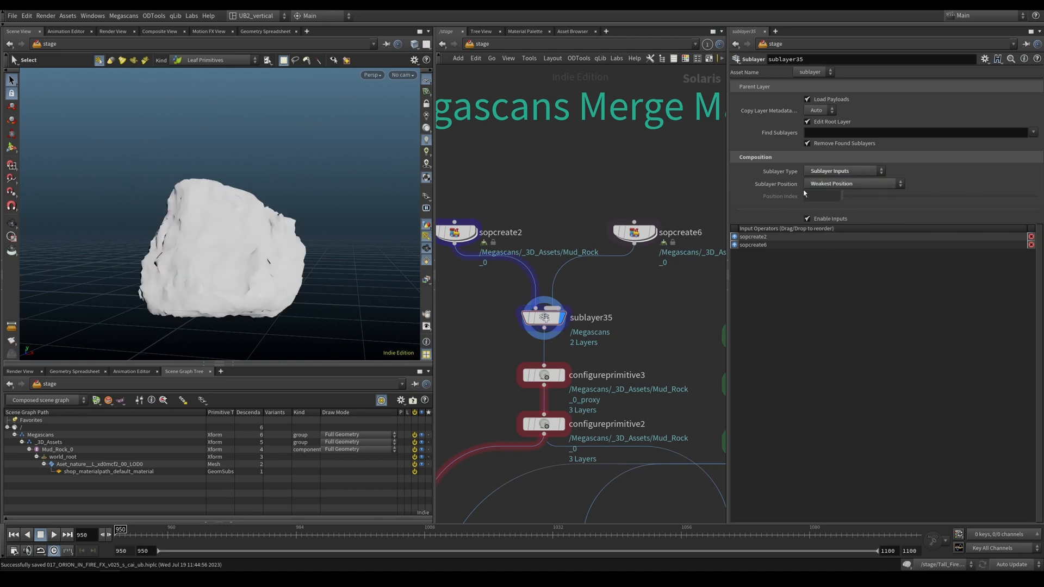
pyautogui.click(831, 184)
pyautogui.click(830, 193)
# - Set sopcreate6's import path prefix to /Megascans/_3D_Assets/Mud_Rock_0_proxy and select sublayer35
pyautogui.click(634, 232)
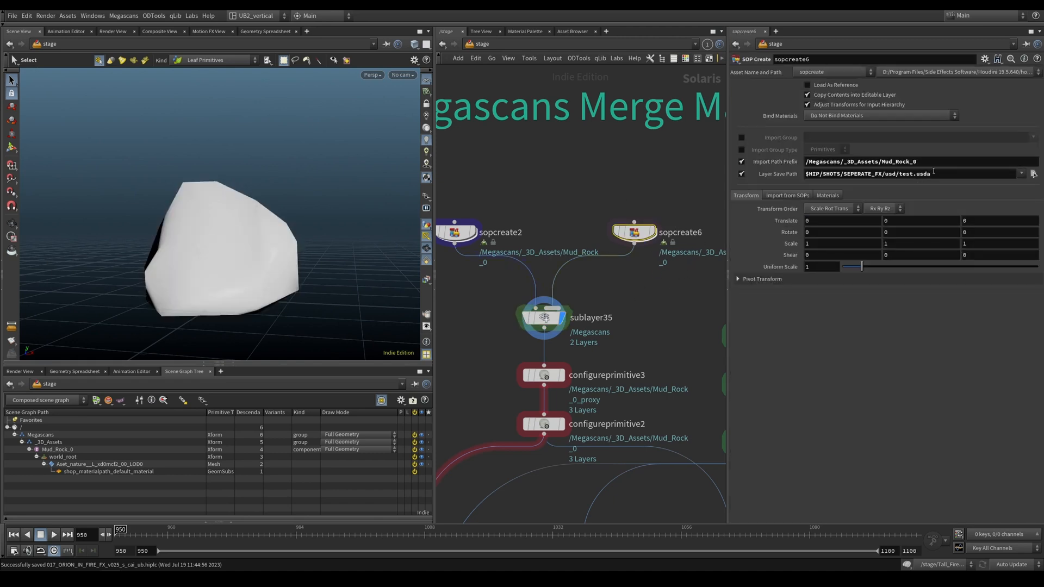
pyautogui.click(941, 162)
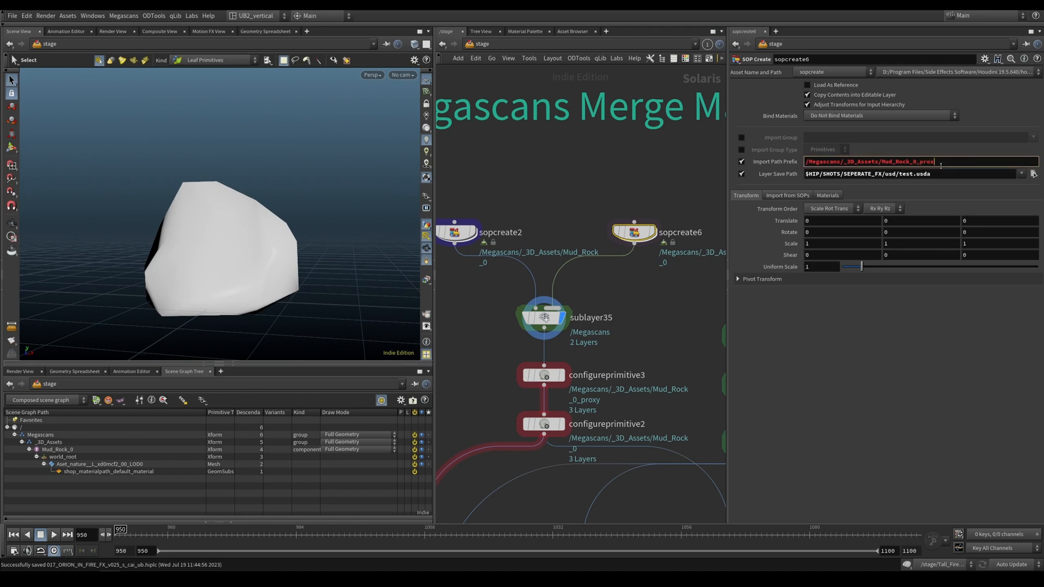
pyautogui.press('Return')
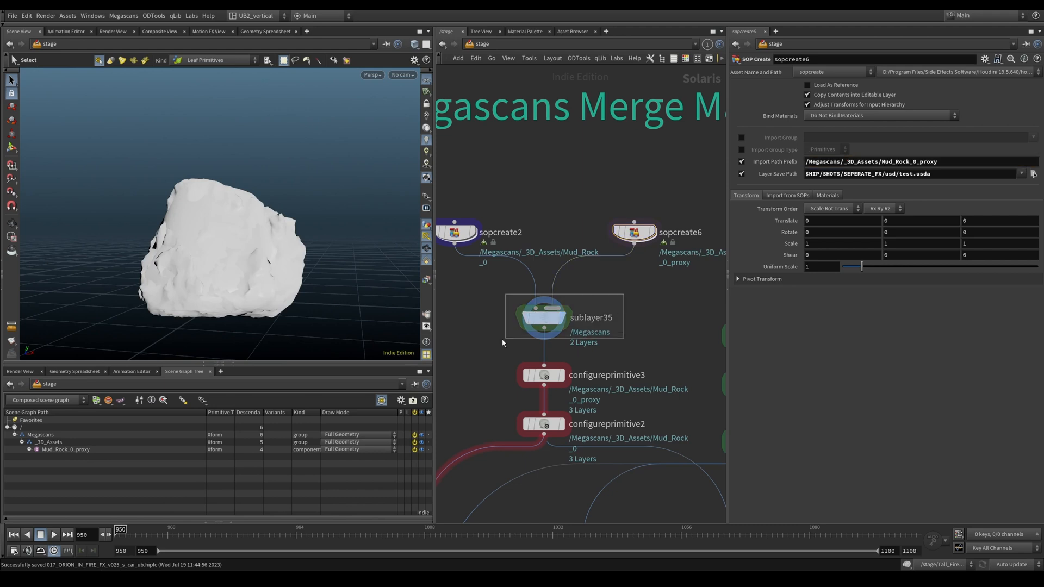
pyautogui.click(544, 318)
pyautogui.scroll(2, 553, 355)
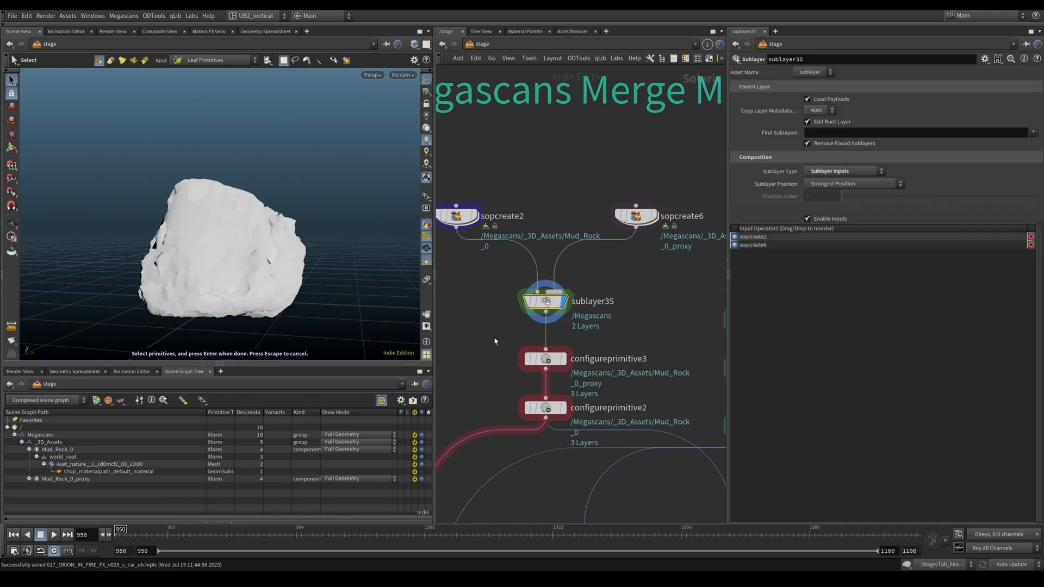
# - Display configureprimitive3 and check that its target primitive matches Mud_Rock_0_proxy in the scene graph
pyautogui.click(560, 367)
pyautogui.moveTo(561, 367); pyautogui.dragTo(561, 359)
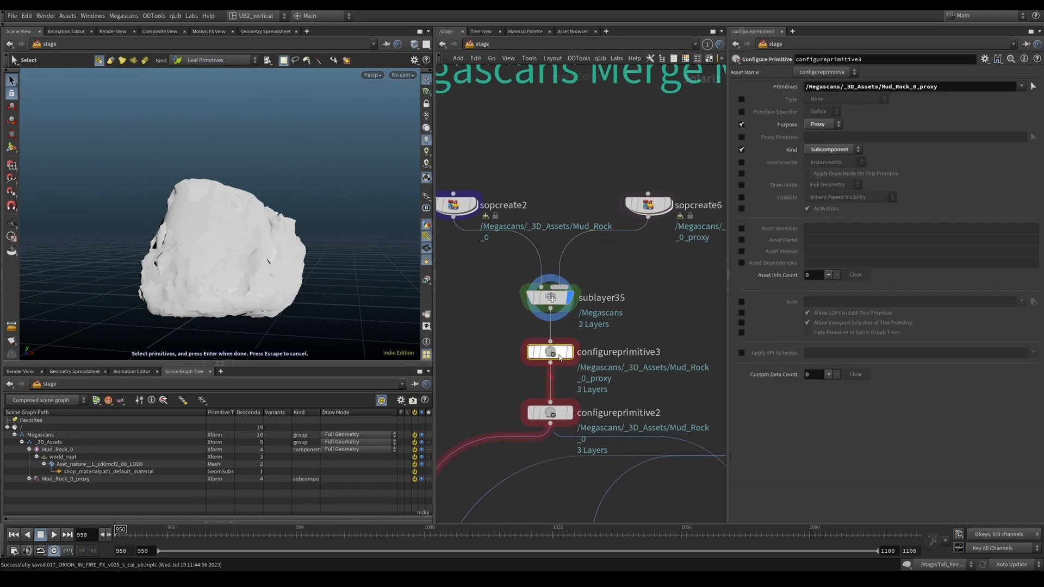
pyautogui.click(570, 353)
pyautogui.moveTo(569, 353); pyautogui.dragTo(561, 340, button='middle')
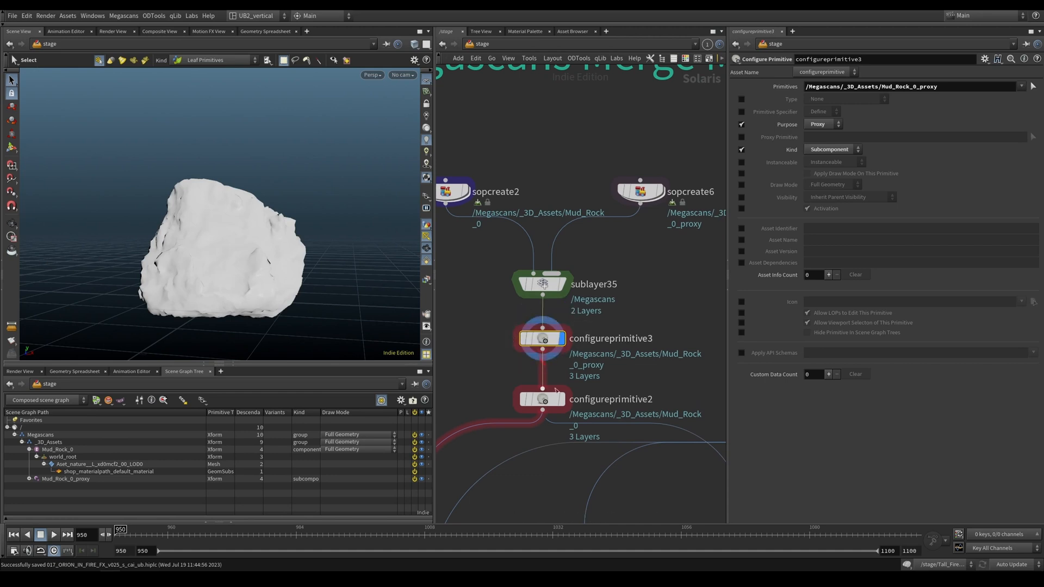
pyautogui.click(66, 479)
pyautogui.moveTo(934, 88); pyautogui.dragTo(936, 88)
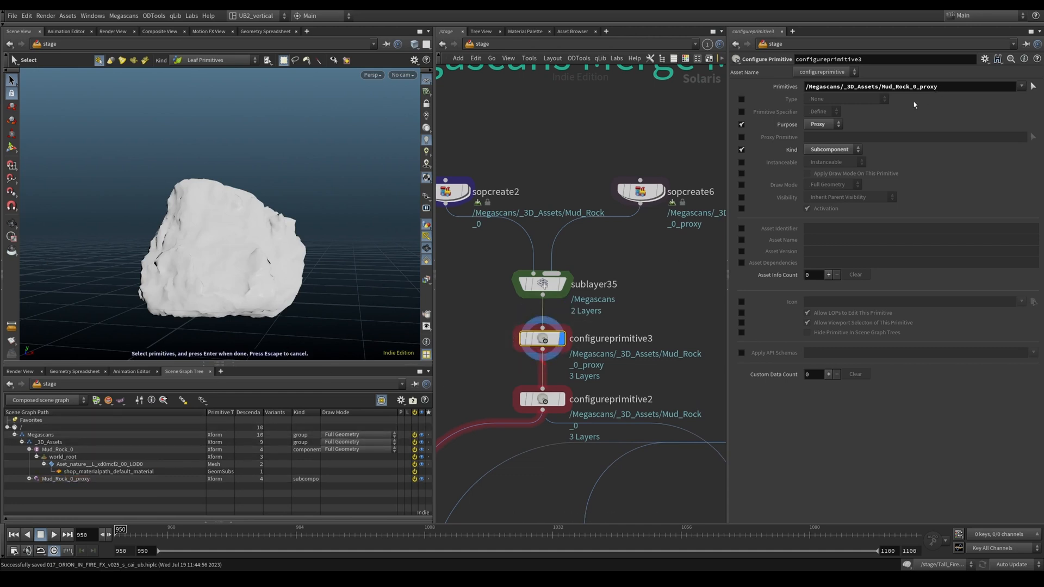
# - Set the purpose of the Mud_Rock_0_proxy primitive to Proxy in configureprimitive3
pyautogui.click(741, 124)
pyautogui.click(822, 124)
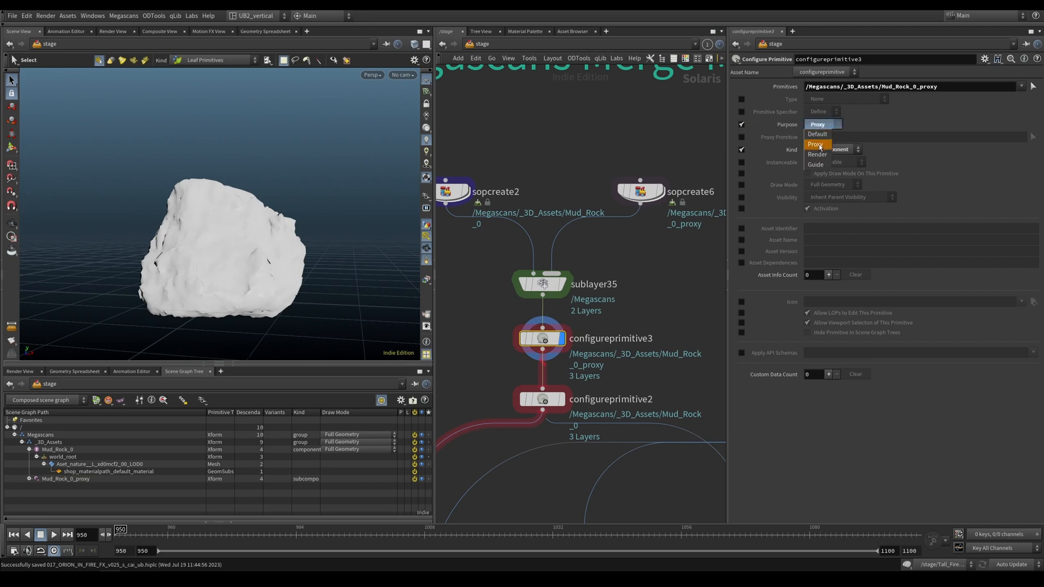
pyautogui.click(815, 144)
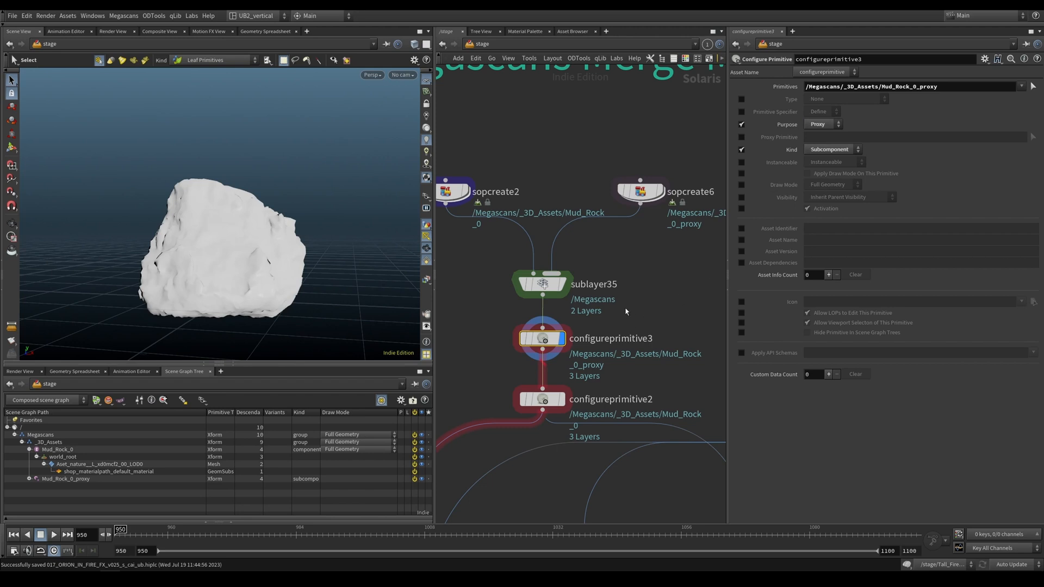
# - Compare sublayer35 with configureprimitive3, and set the Mud_Rock_0_proxy primitive's kind to Component
pyautogui.click(560, 291)
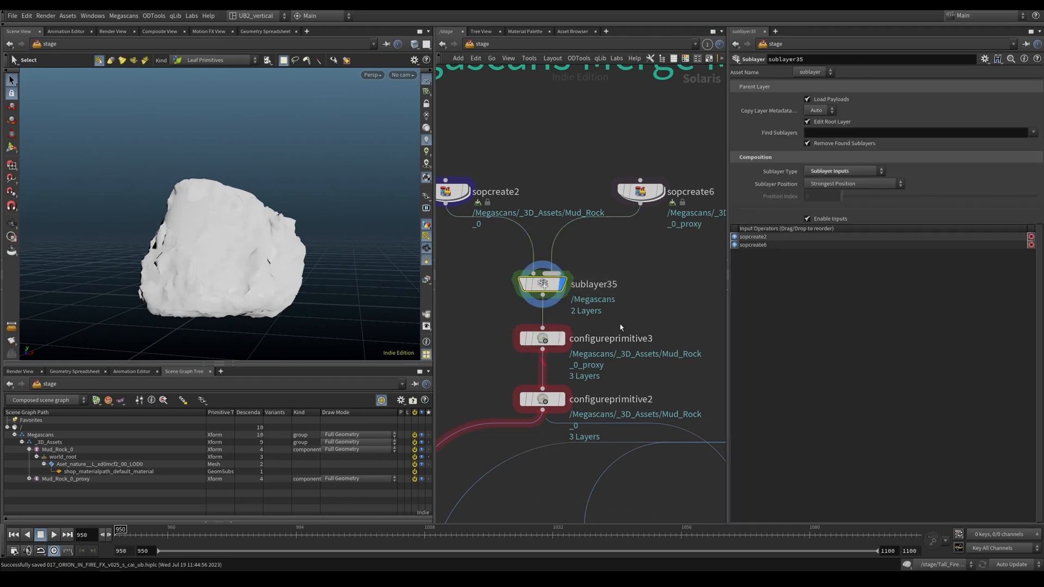
pyautogui.click(543, 339)
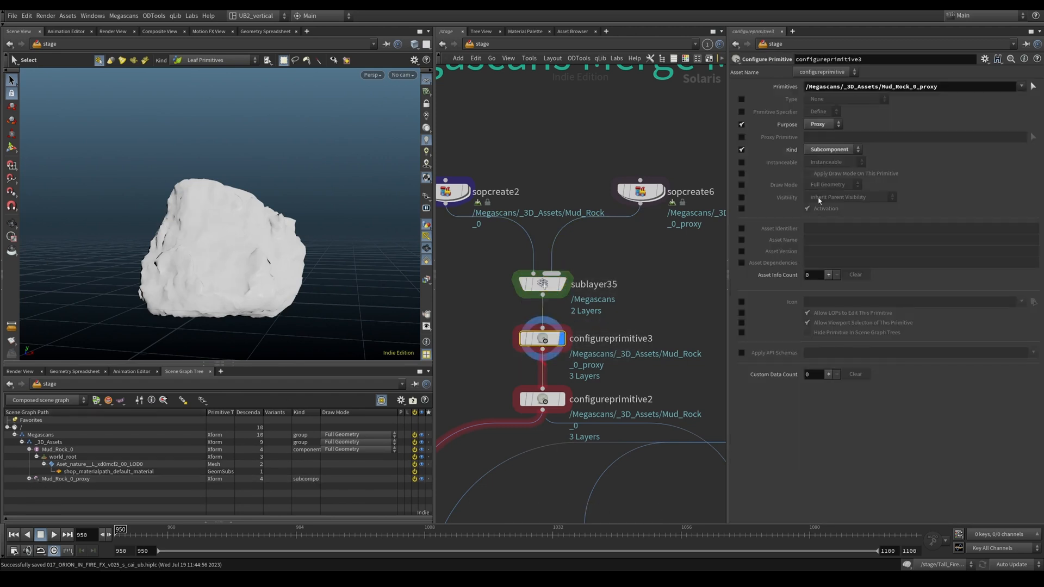
pyautogui.click(841, 150)
pyautogui.click(826, 199)
pyautogui.click(831, 149)
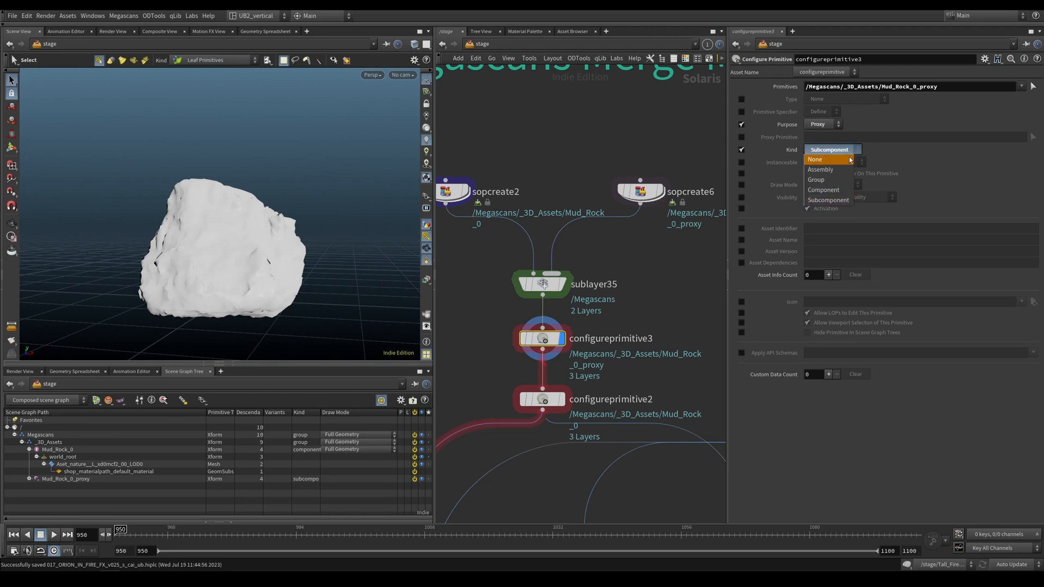
pyautogui.click(827, 196)
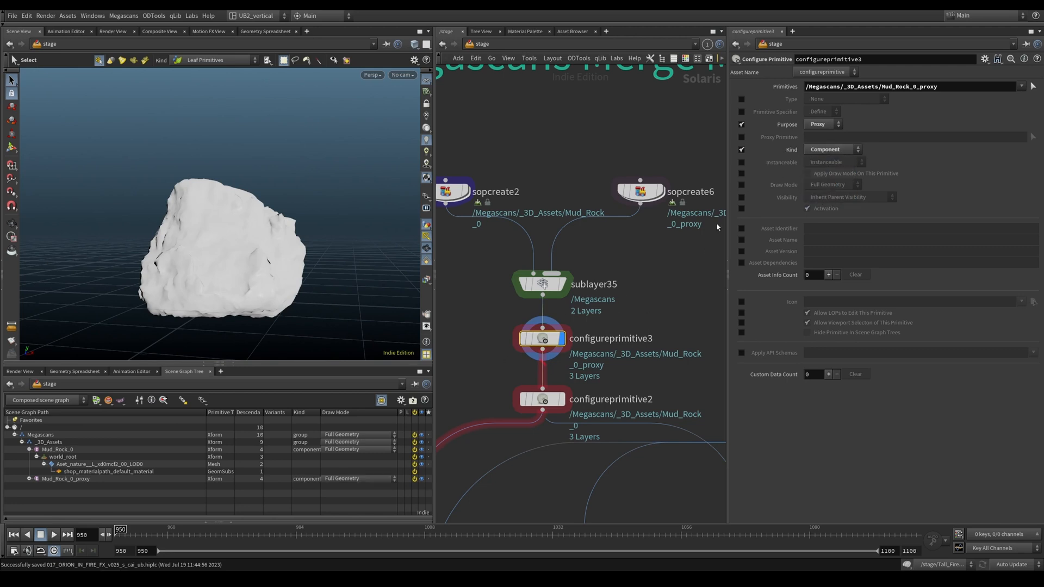
# - Keep configureprimitive3's purpose as Proxy, and target Mud_Rock_0 with the purpose Render in configureprimitive2
pyautogui.click(829, 126)
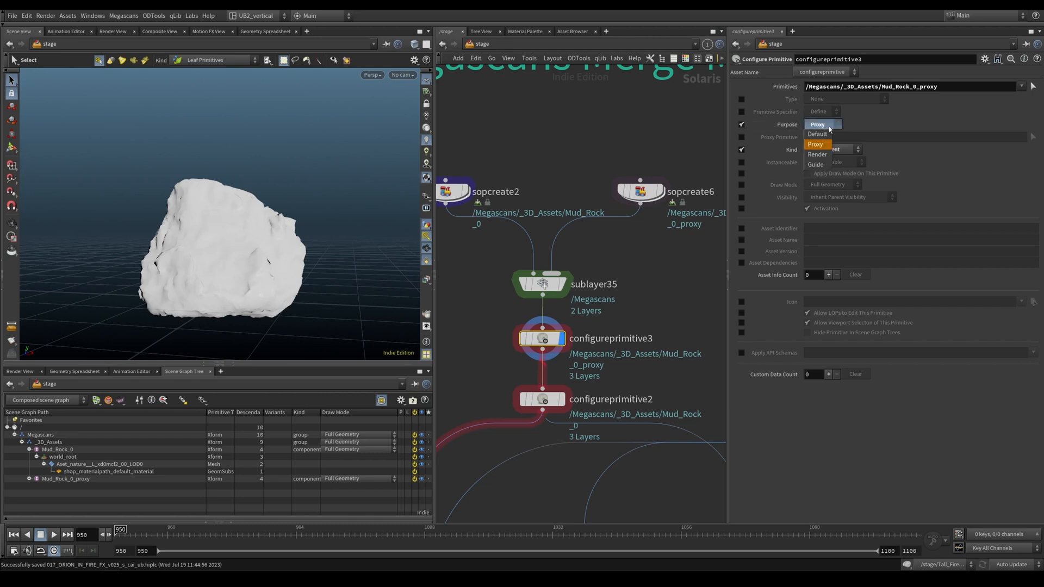
pyautogui.click(820, 146)
pyautogui.click(543, 399)
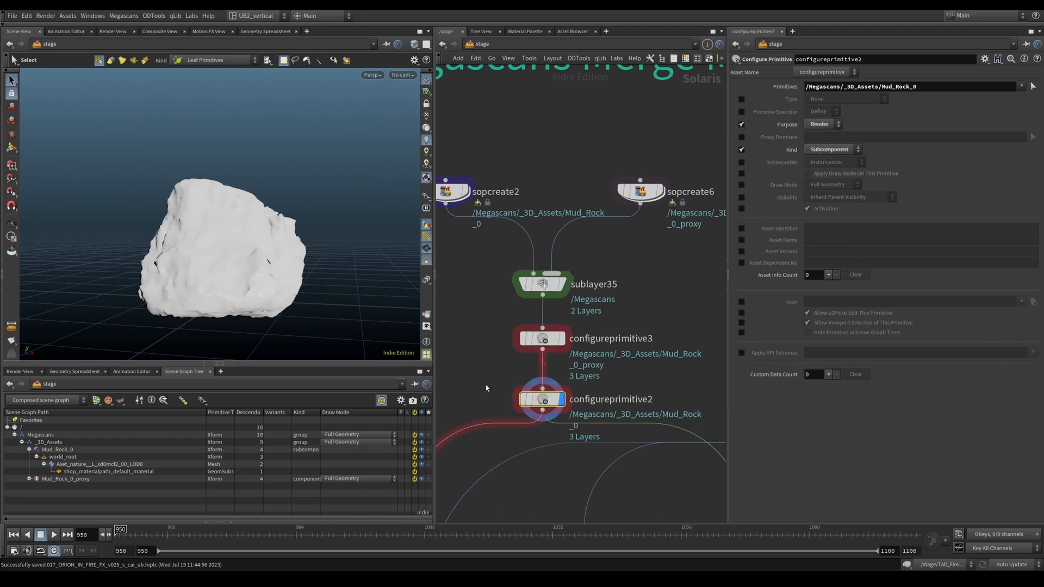
pyautogui.moveTo(59, 451); pyautogui.dragTo(894, 89)
pyautogui.click(823, 125)
pyautogui.click(819, 154)
# - Toggle the viewport's Proxy purpose to compare proxy and render geometry, and test-render the rock in Karma
pyautogui.keyDown('alt'); pyautogui.moveTo(210, 276); pyautogui.dragTo(229, 261); pyautogui.keyUp('alt')
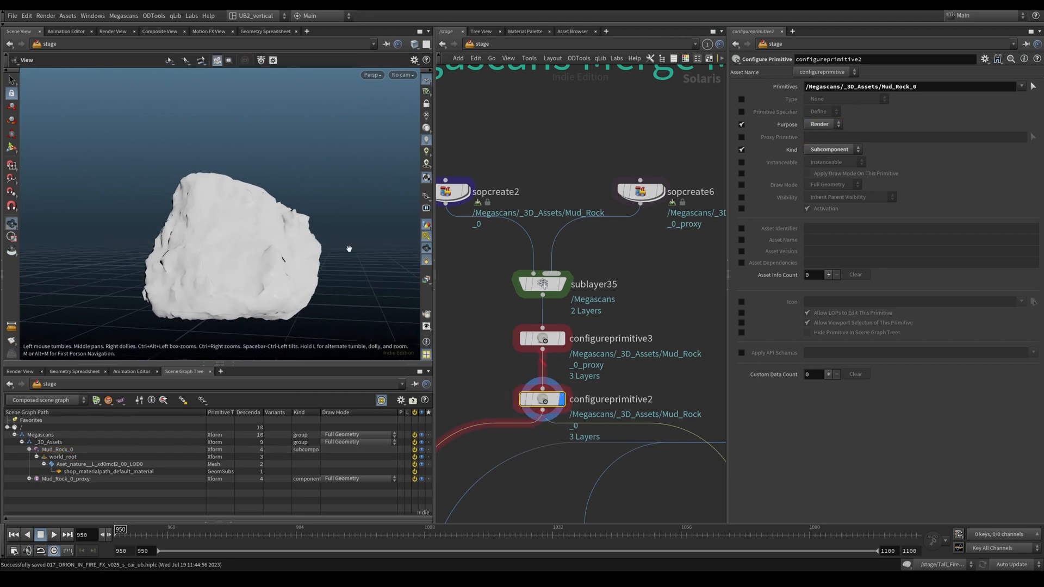
pyautogui.click(426, 197)
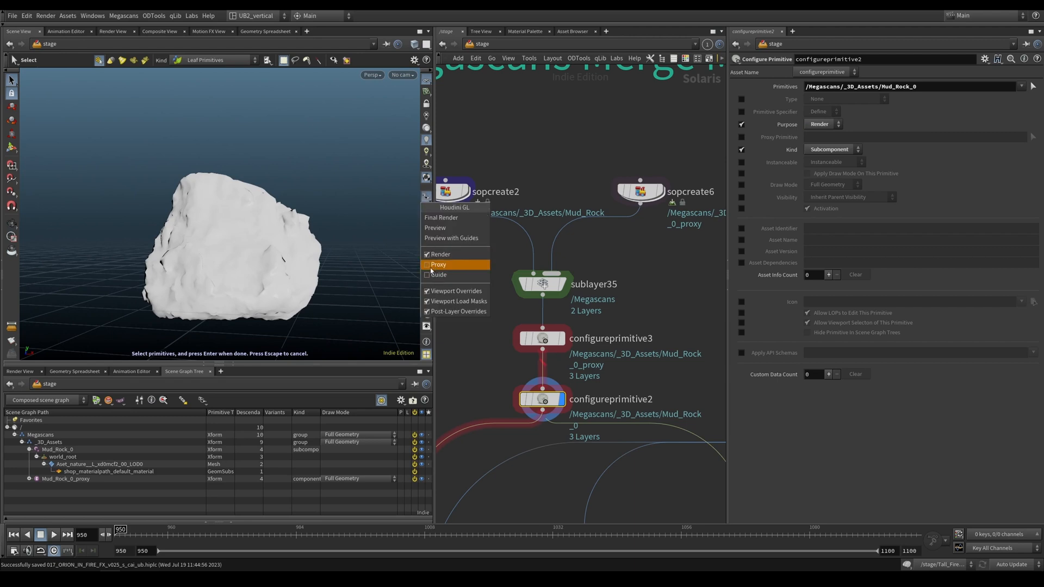
pyautogui.click(445, 229)
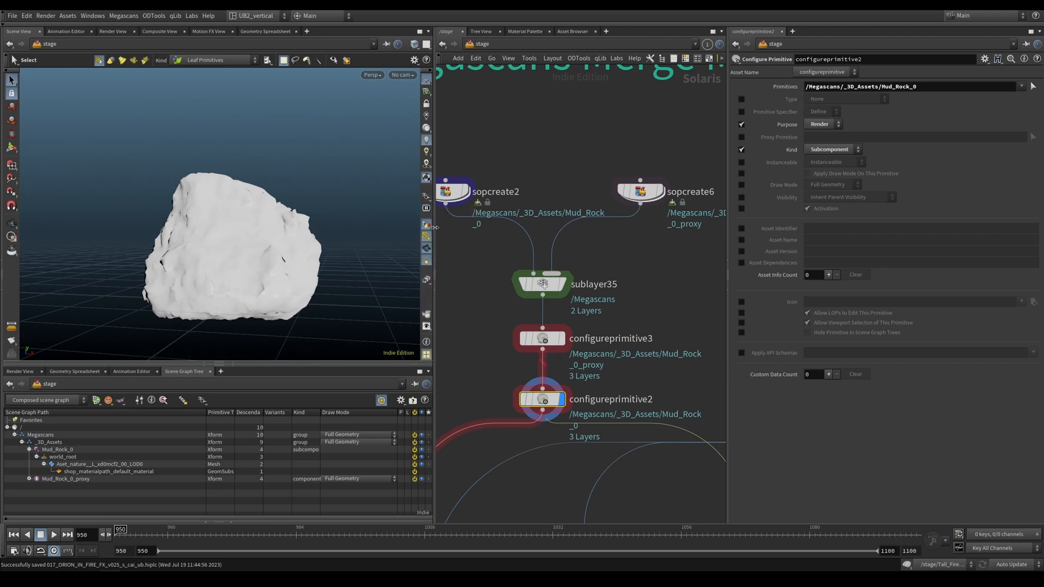
pyautogui.click(426, 197)
pyautogui.click(438, 265)
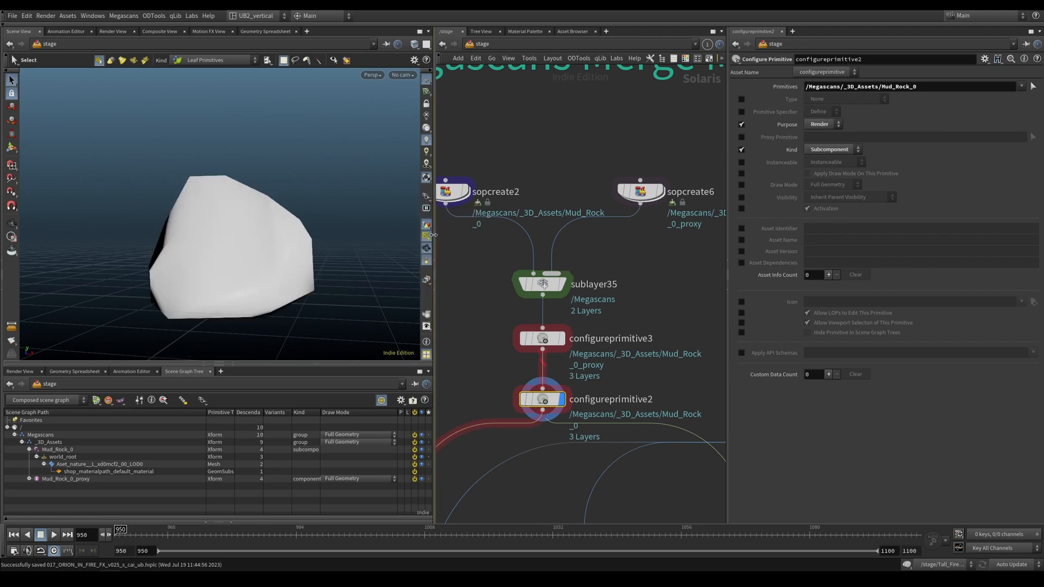
pyautogui.click(426, 197)
pyautogui.click(439, 265)
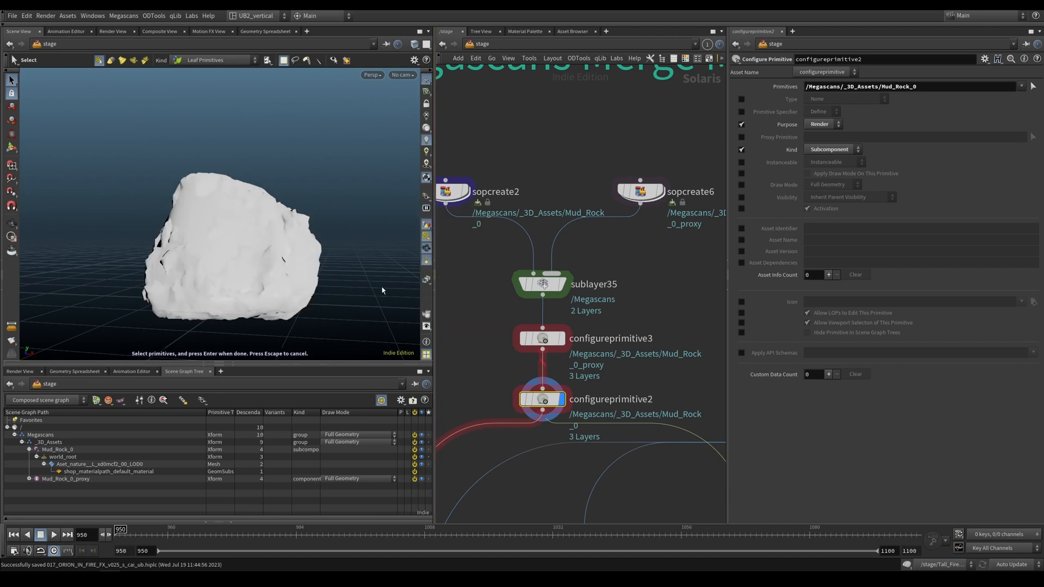
pyautogui.hotkey('alt', 'r')
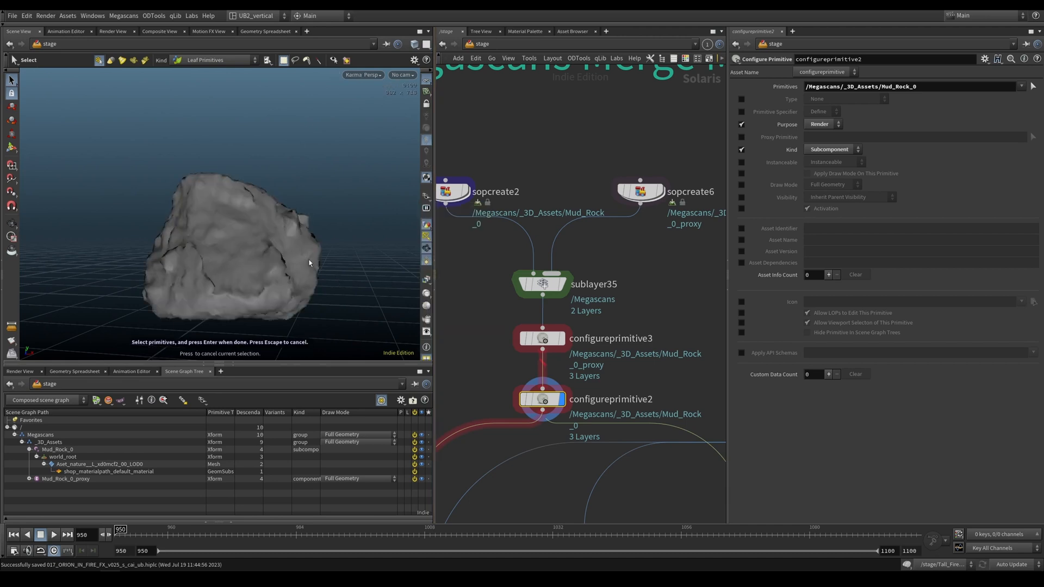
pyautogui.hotkey('alt', 'r')
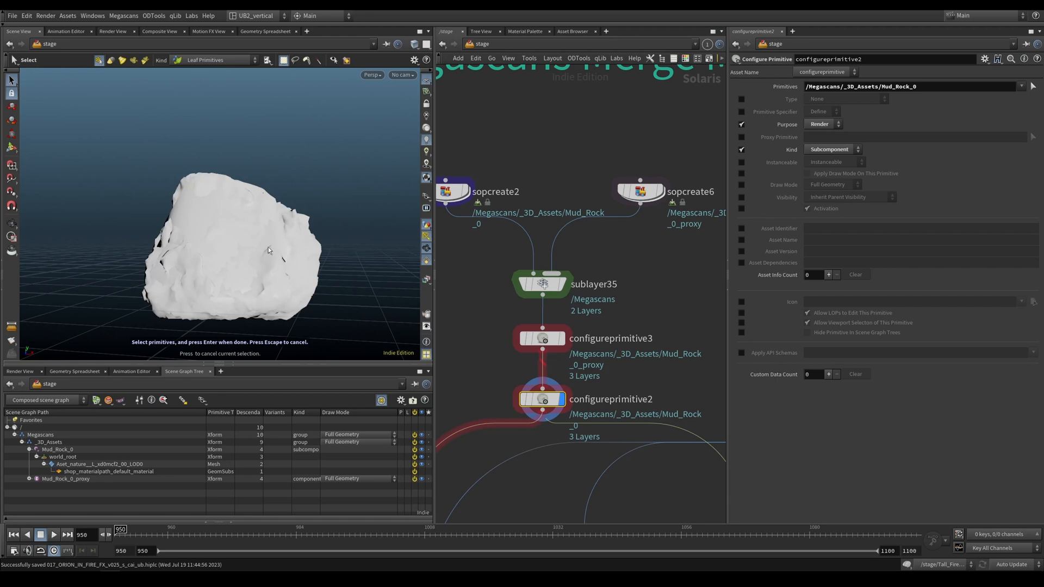
# - Display the viewport's Preview purposes, and compare the rock from several angles in Houdini GL and Karma
pyautogui.click(427, 197)
pyautogui.click(439, 228)
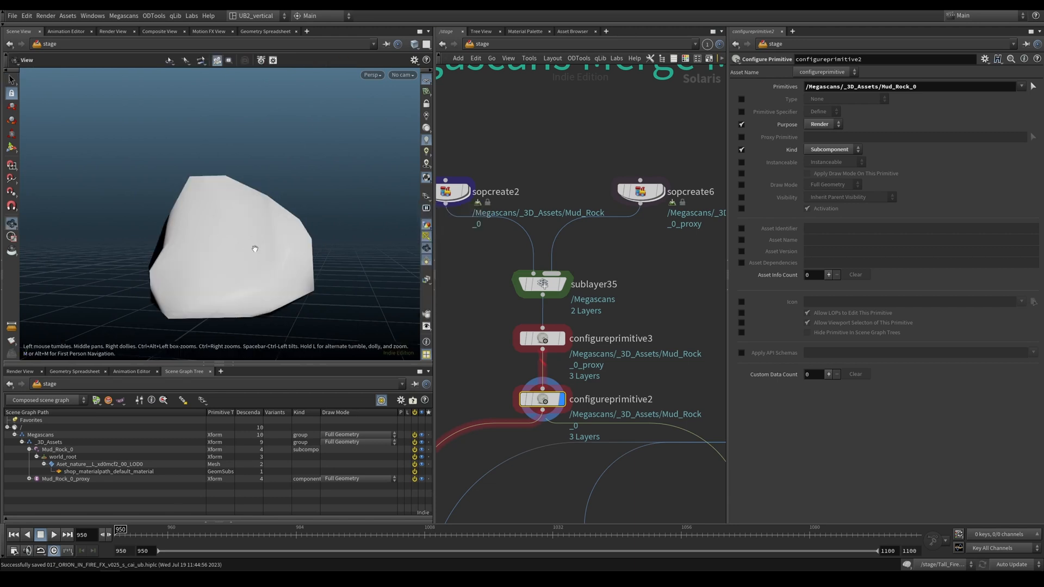
pyautogui.moveTo(255, 248)
pyautogui.mouseDown()
pyautogui.moveTo(222, 247)
pyautogui.moveTo(252, 247)
pyautogui.mouseUp()
pyautogui.press('s')
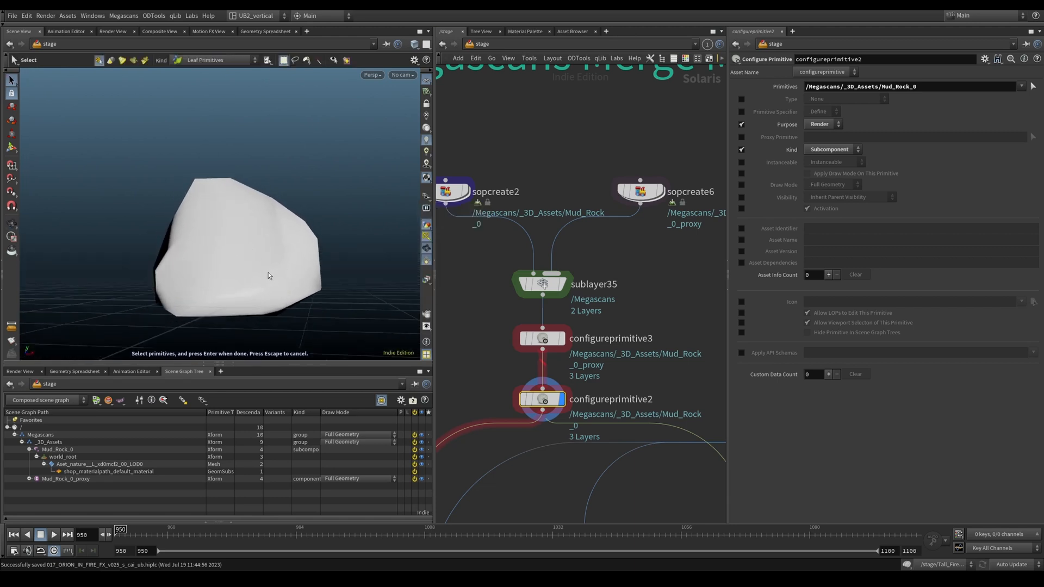
pyautogui.hotkey('alt', 'r')
pyautogui.press('Escape')
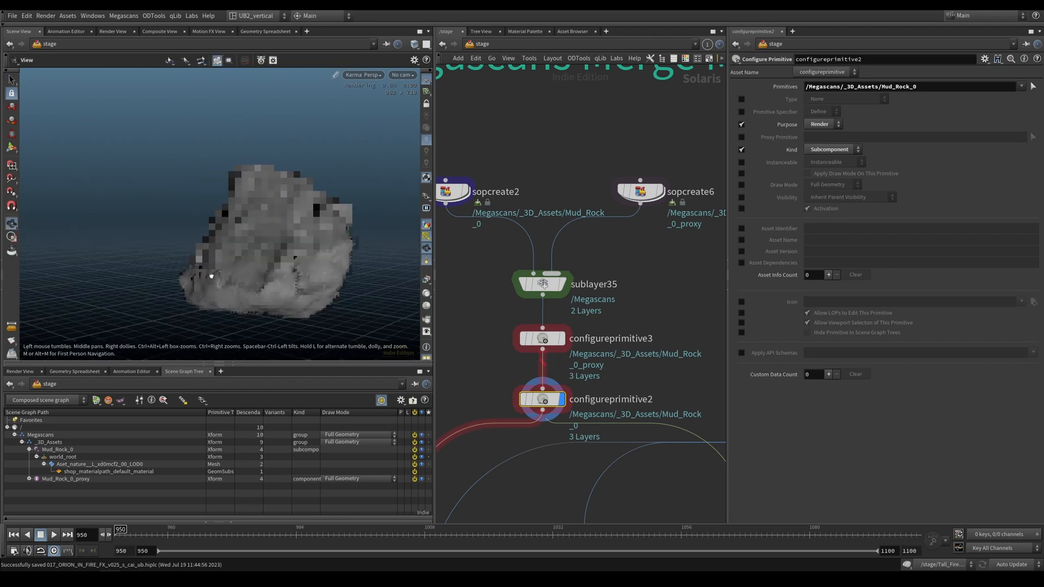
pyautogui.moveTo(211, 275); pyautogui.dragTo(233, 273)
pyautogui.press('s')
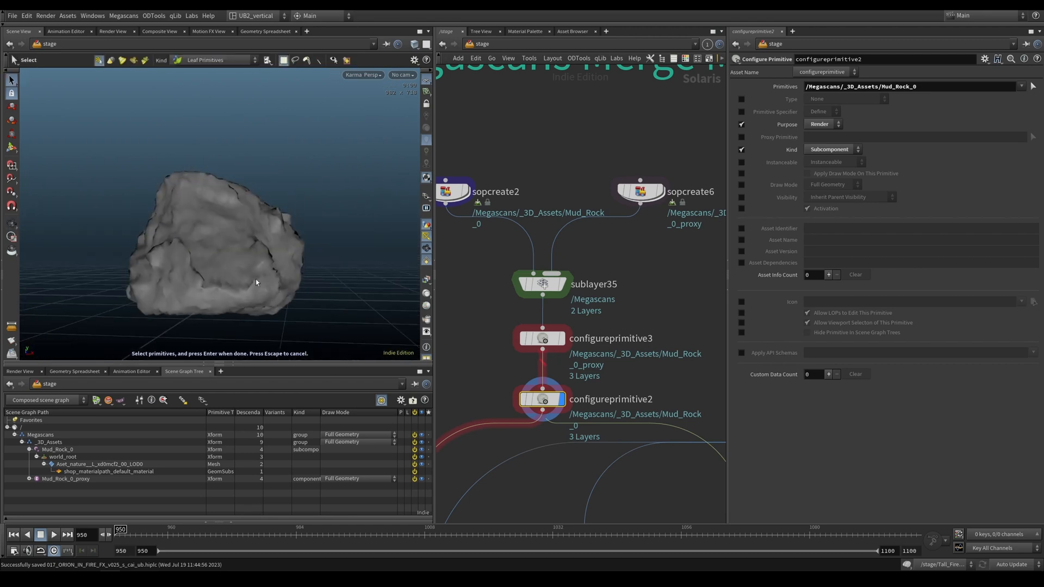
pyautogui.hotkey('alt', 'r')
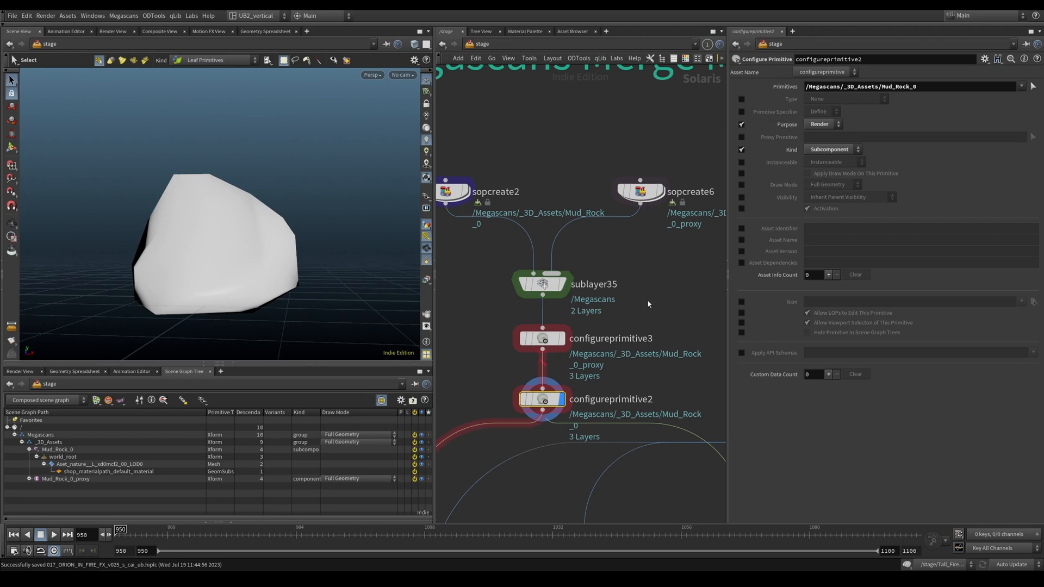
pyautogui.scroll(-4, 631, 228)
pyautogui.moveTo(631, 273); pyautogui.dragTo(611, 303, button='middle')
pyautogui.moveTo(629, 224); pyautogui.dragTo(477, 402)
pyautogui.moveTo(552, 343); pyautogui.dragTo(541, 321)
pyautogui.click(626, 305)
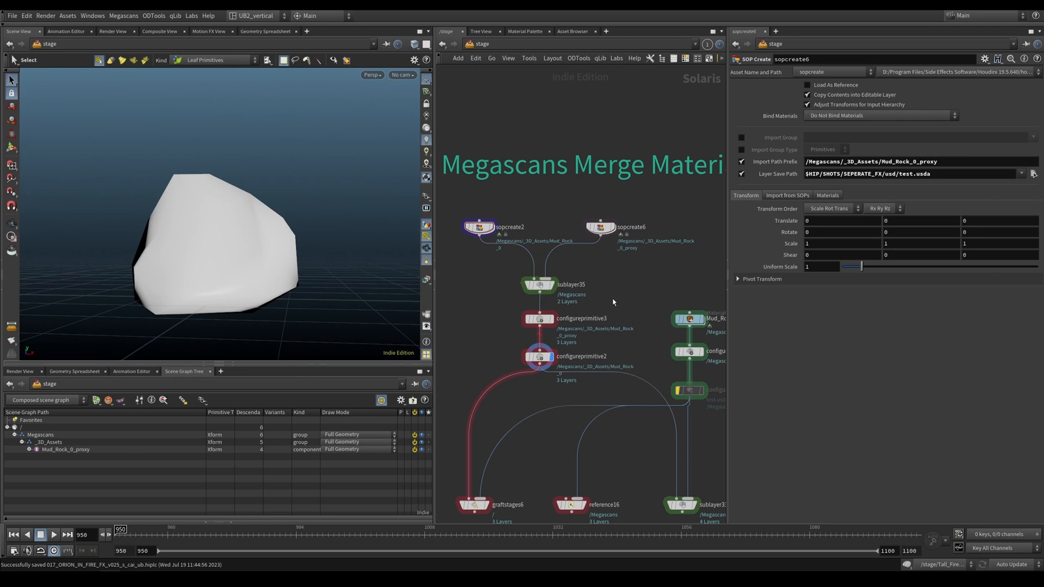
pyautogui.scroll(2, 615, 300)
pyautogui.moveTo(628, 293); pyautogui.dragTo(643, 272, button='middle')
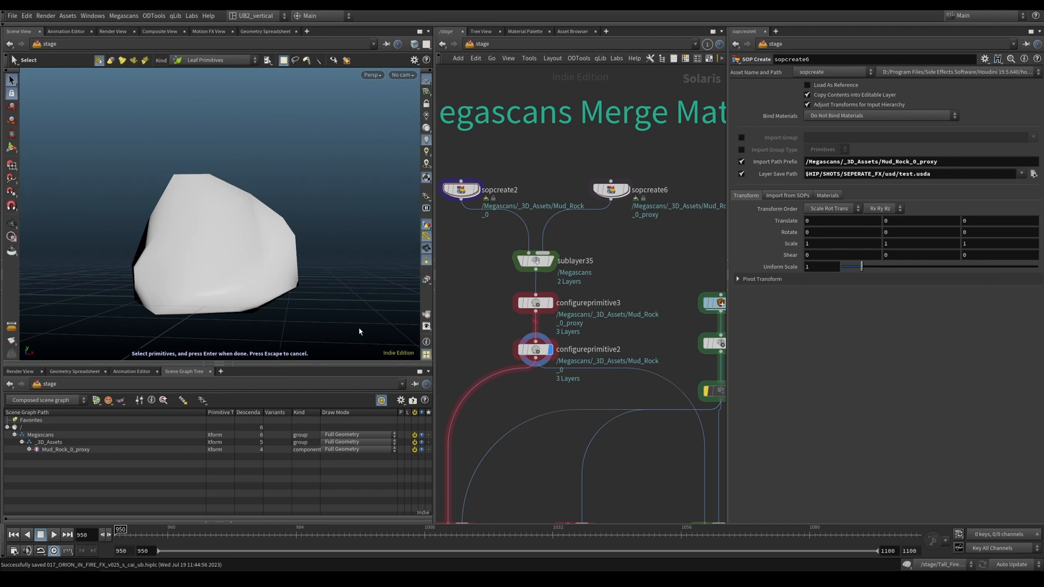
pyautogui.press('Escape')
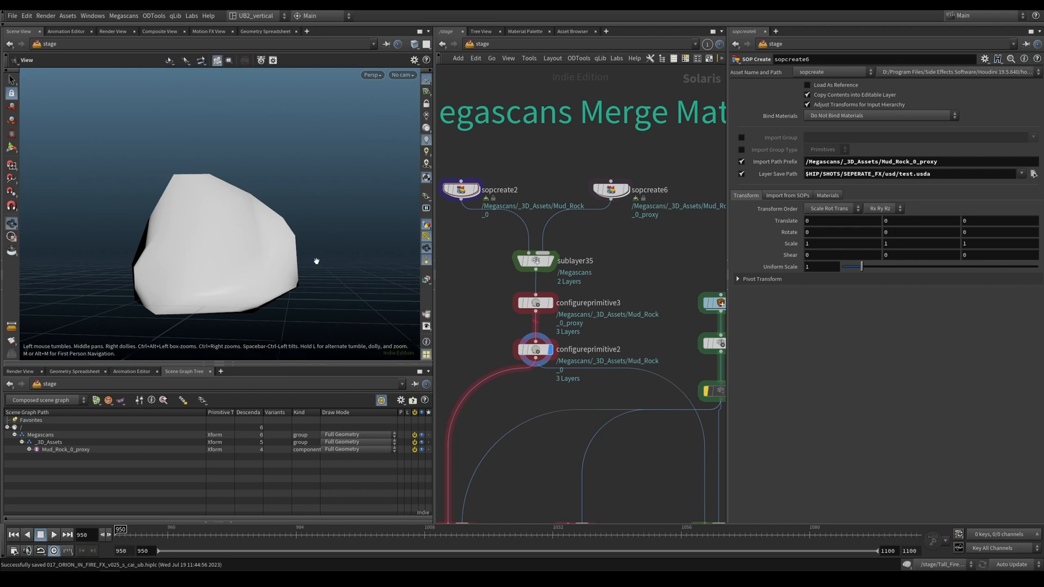
pyautogui.moveTo(382, 261); pyautogui.dragTo(267, 259)
pyautogui.keyDown('alt'); pyautogui.moveTo(268, 259); pyautogui.dragTo(296, 283, button='middle'); pyautogui.keyUp('alt')
pyautogui.keyDown('alt'); pyautogui.moveTo(296, 282); pyautogui.dragTo(248, 261, button='right'); pyautogui.keyUp('alt')
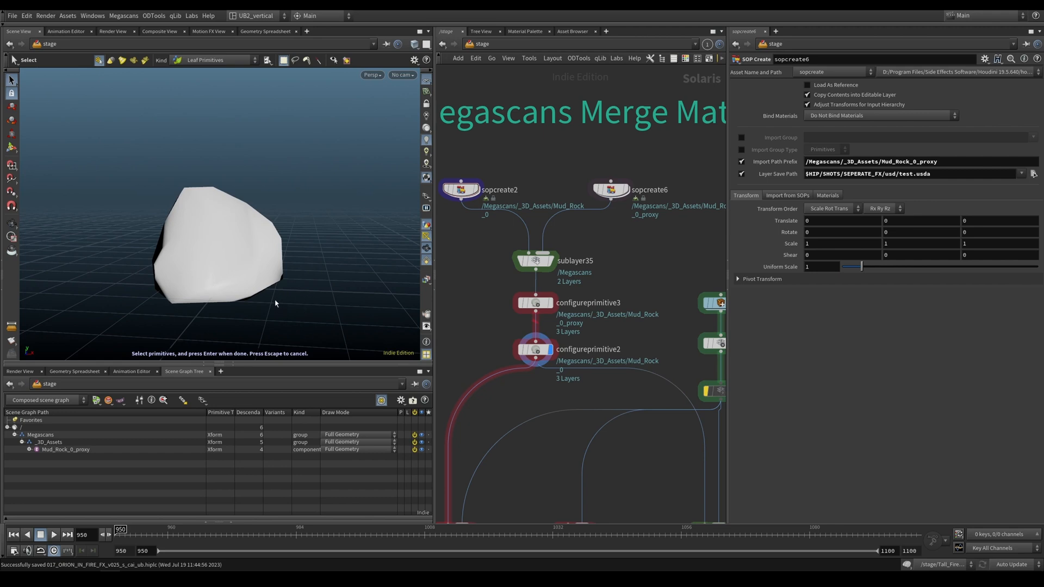
# - Select configureprimitive2 and collapse the Mud_Rock_0 hierarchy in the scene graph
pyautogui.moveTo(486, 332); pyautogui.dragTo(492, 306, button='middle')
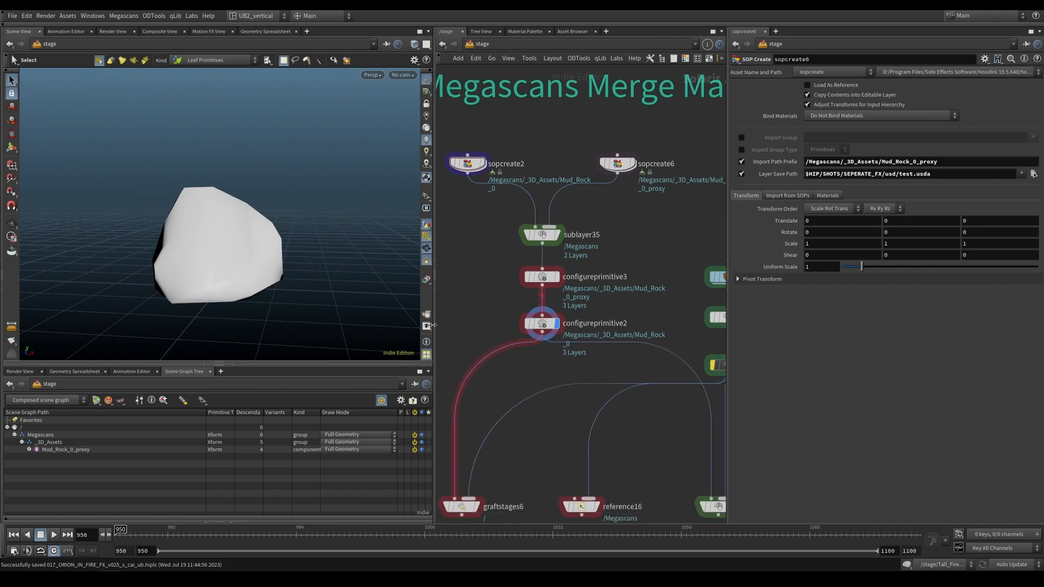
pyautogui.scroll(-4, 609, 310)
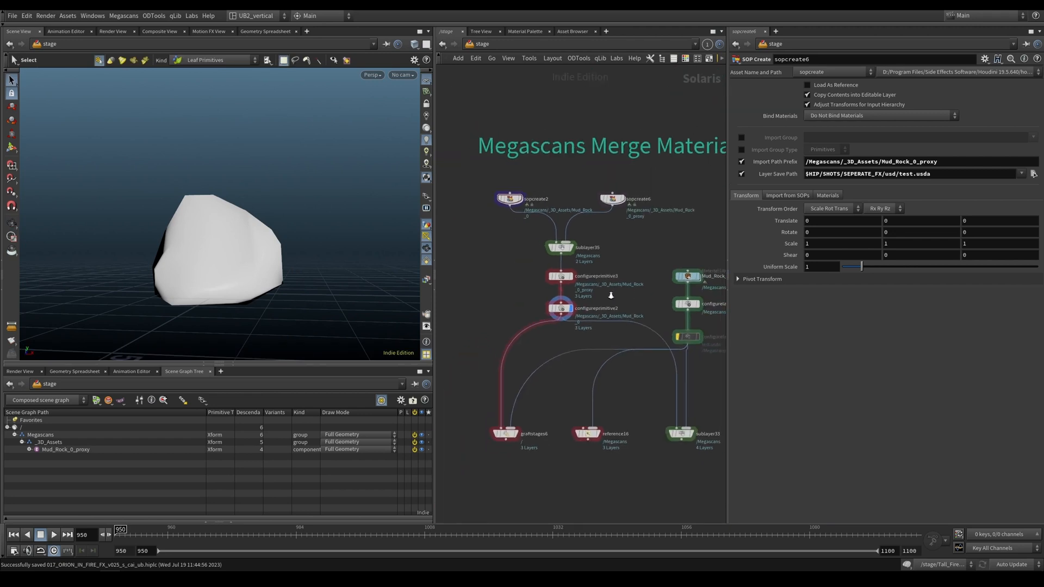
pyautogui.scroll(2, 611, 295)
pyautogui.click(523, 311)
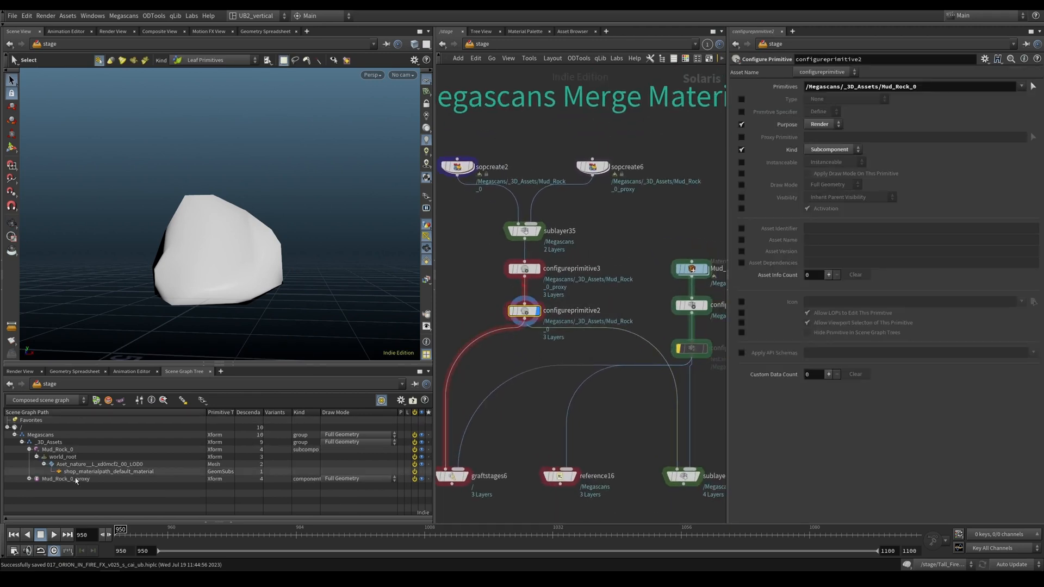
pyautogui.click(29, 449)
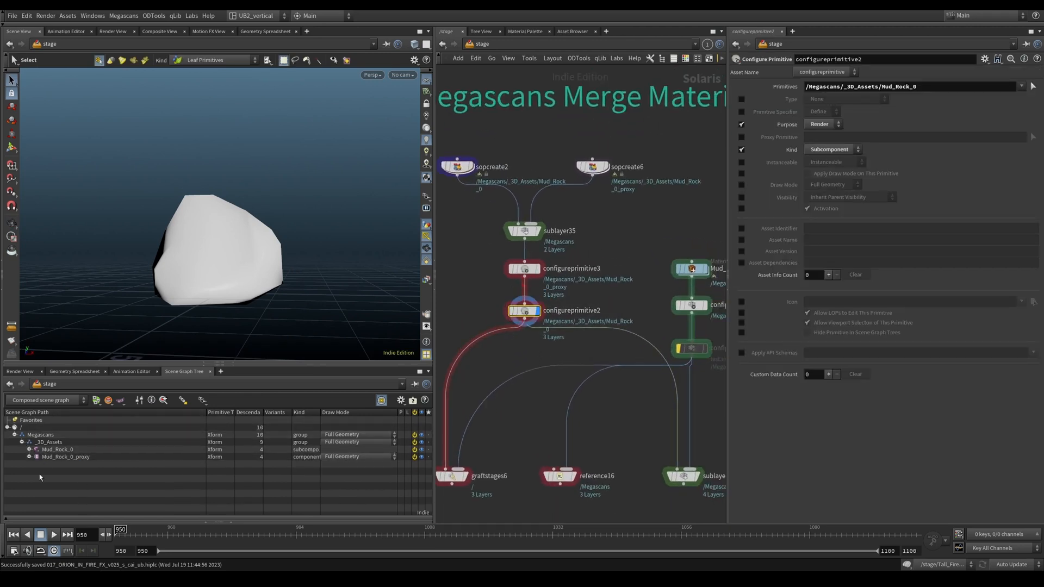
# - Display the Mud_Rock_0 material library and add a new Material Library node beside it
pyautogui.moveTo(641, 267); pyautogui.dragTo(569, 276, button='middle')
pyautogui.click(633, 279)
pyautogui.moveTo(677, 266); pyautogui.dragTo(621, 246, button='middle')
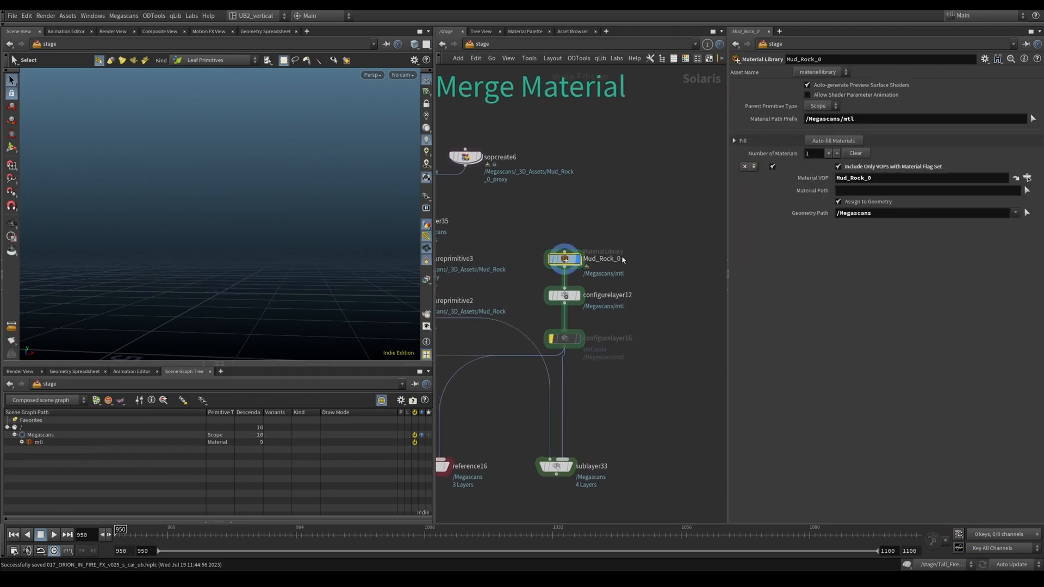
pyautogui.press('Tab')
pyautogui.write('ma')
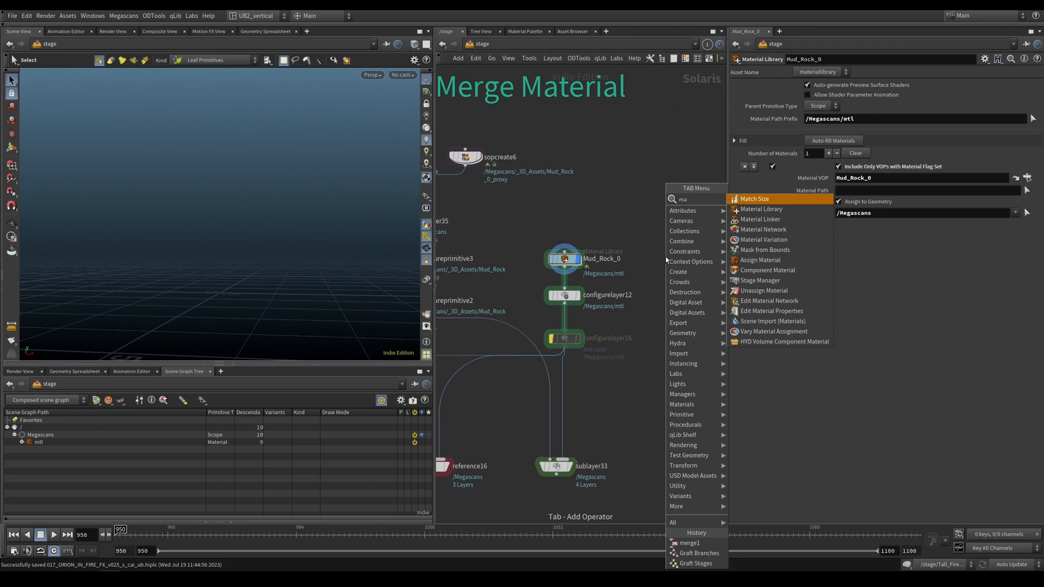
pyautogui.press('Down')
pyautogui.press('Return')
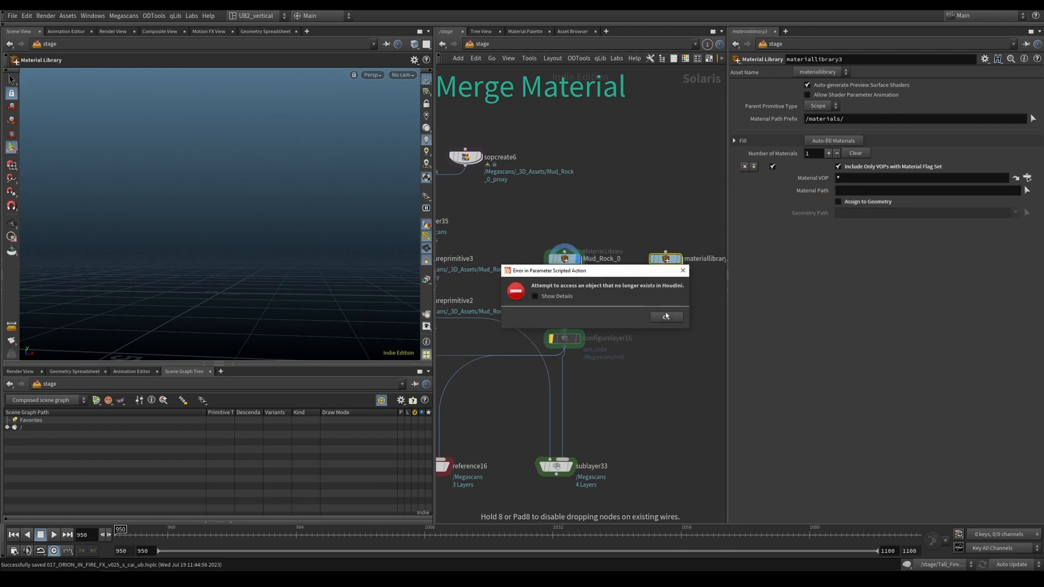
pyautogui.click(668, 315)
pyautogui.moveTo(681, 297); pyautogui.dragTo(643, 306, button='middle')
pyautogui.moveTo(671, 233); pyautogui.dragTo(629, 300)
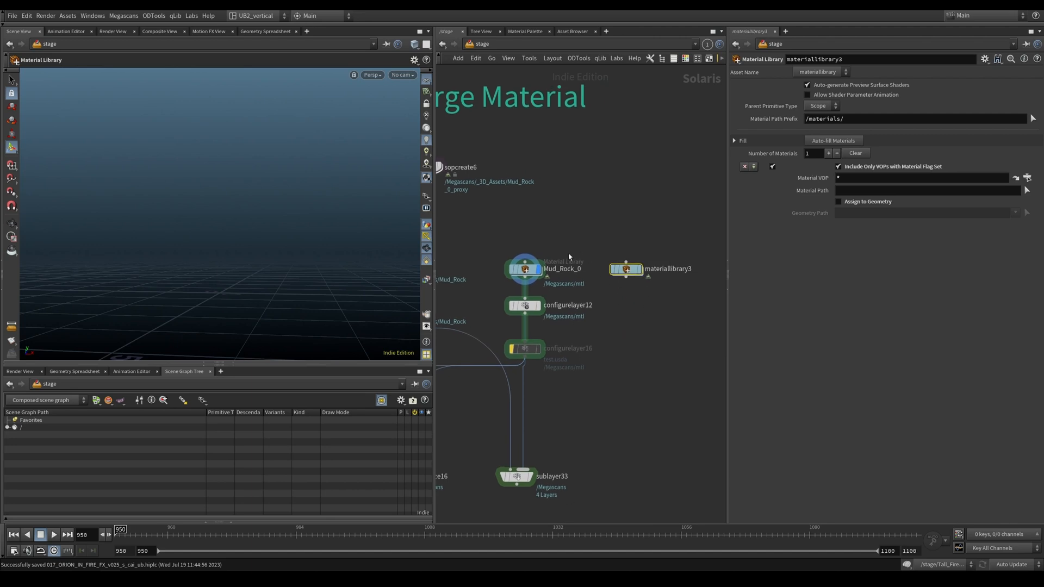
# - Copy the Mud_Rock_0 principled shader from the existing material library into the new one
pyautogui.doubleClick(525, 269)
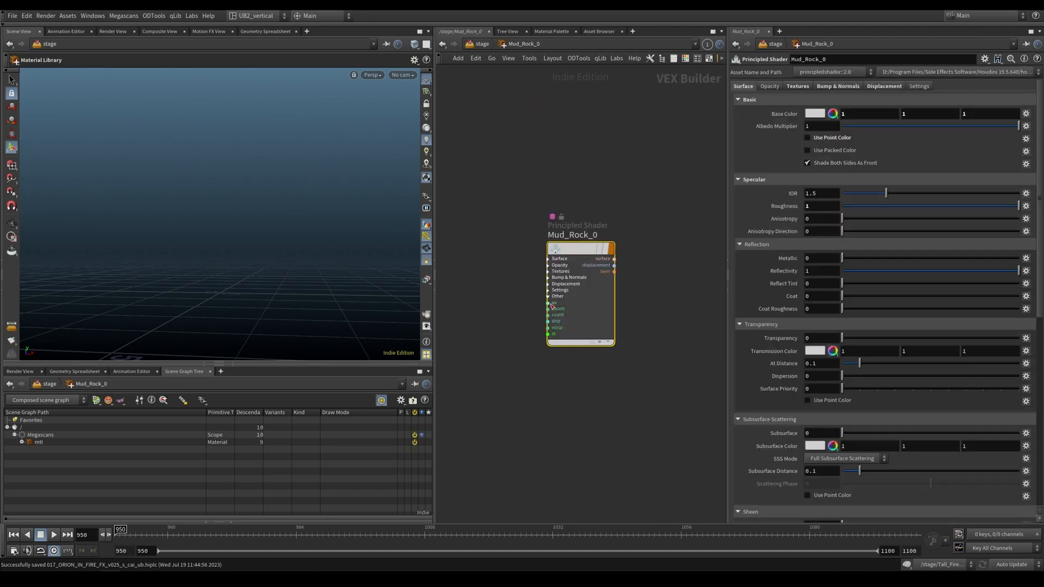
pyautogui.hotkey('ctrl', 'c')
pyautogui.press('u')
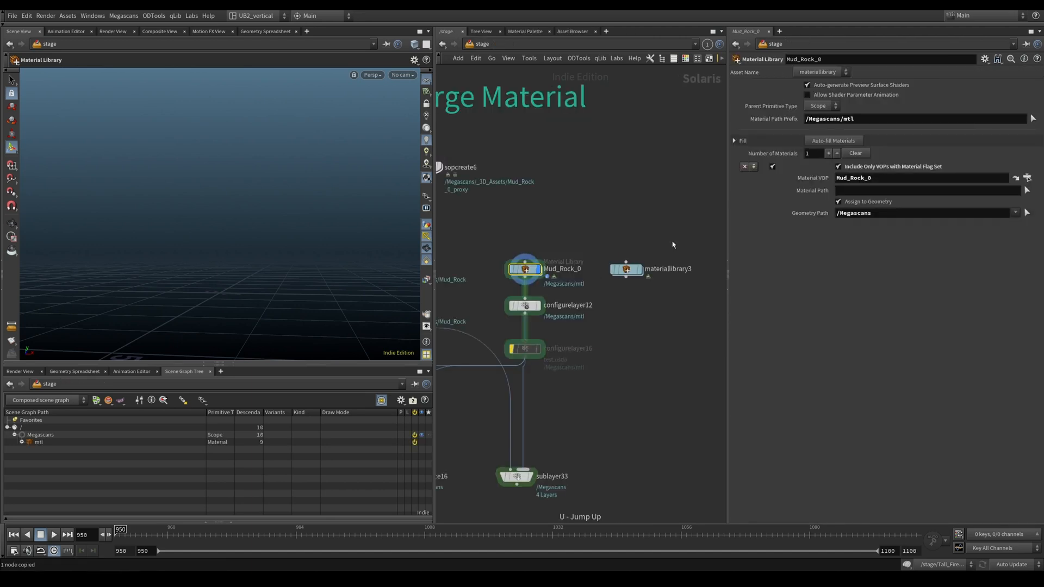
pyautogui.doubleClick(628, 265)
pyautogui.hotkey('ctrl', 'v')
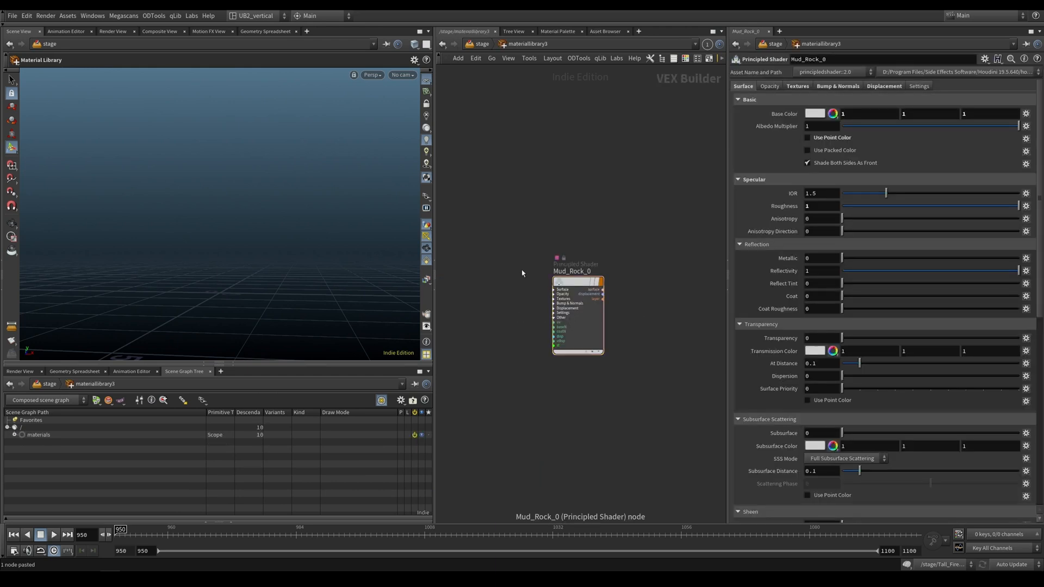
pyautogui.press('u')
# - Connect the new material library into configurelayer12, and wire configureprimitive2 into reference16's first input
pyautogui.moveTo(626, 278); pyautogui.dragTo(525, 298)
pyautogui.moveTo(608, 332); pyautogui.dragTo(693, 327, button='middle')
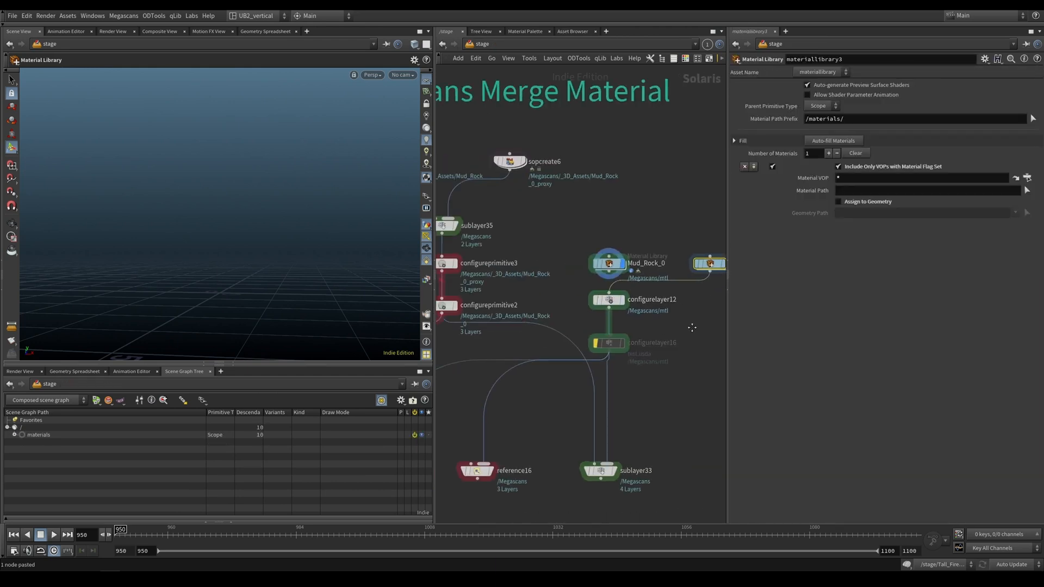
pyautogui.moveTo(538, 407); pyautogui.dragTo(572, 374, button='middle')
pyautogui.moveTo(507, 429); pyautogui.dragTo(480, 288)
# - Display sublayer33 with the viewport's Final Render purposes, and check the rock's material in Karma
pyautogui.moveTo(612, 412); pyautogui.dragTo(560, 394, button='middle')
pyautogui.click(598, 419)
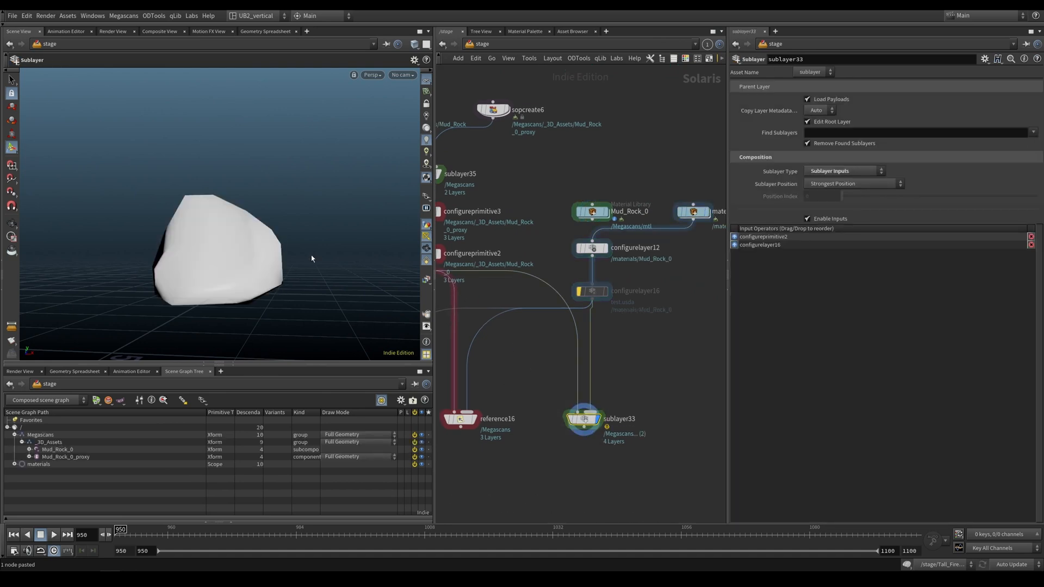
pyautogui.click(425, 196)
pyautogui.click(452, 218)
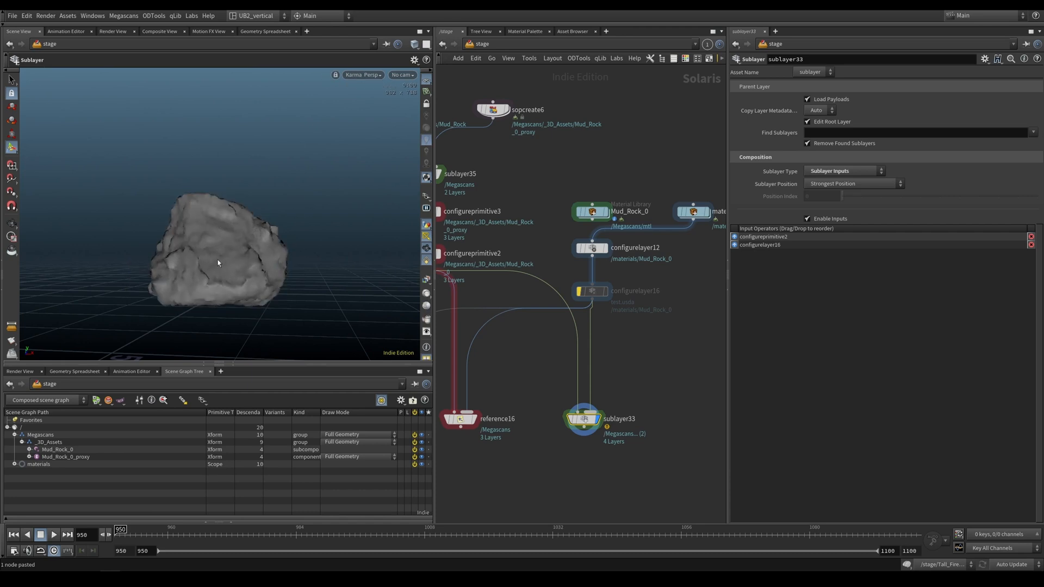
pyautogui.hotkey('alt', 'r')
# - Compare the material paths and geometry assignments of materiallibrary3 and the Mud_Rock_0 material library, and display Mud_Rock_0
pyautogui.moveTo(656, 271); pyautogui.dragTo(625, 278, button='middle')
pyautogui.moveTo(565, 204); pyautogui.dragTo(550, 234, button='middle')
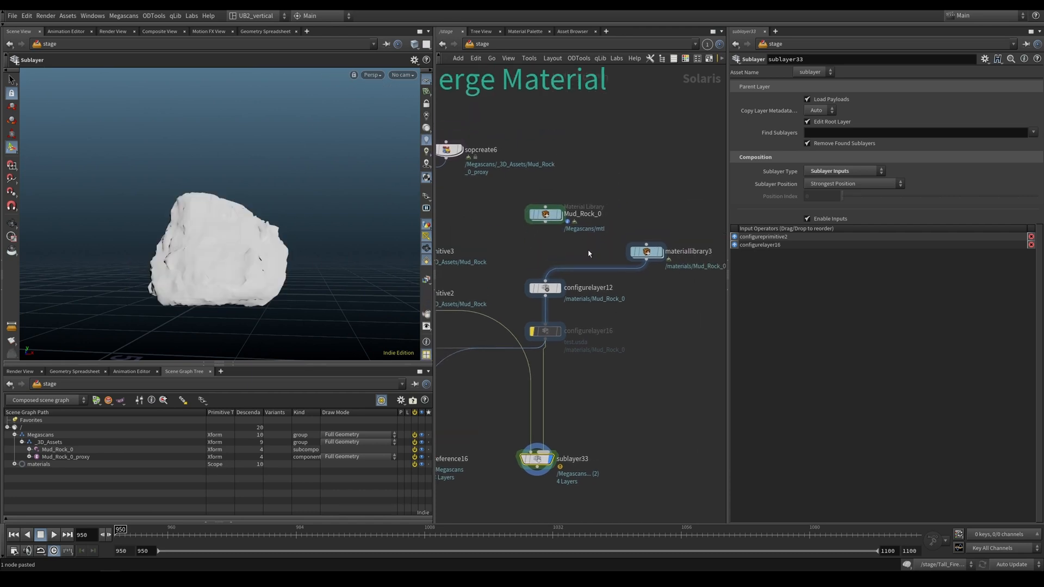
pyautogui.click(647, 254)
pyautogui.click(838, 202)
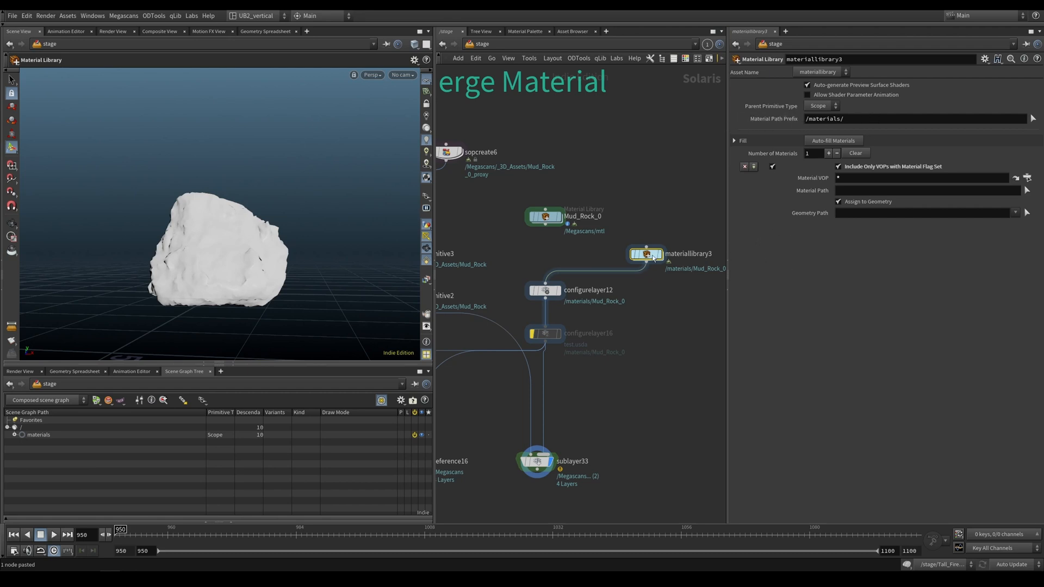
pyautogui.click(546, 216)
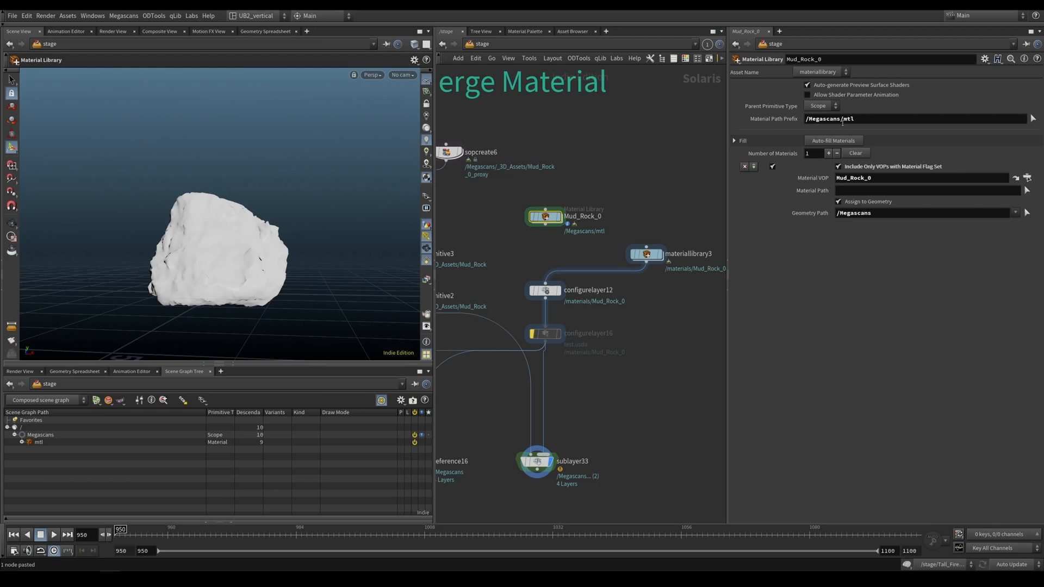
pyautogui.press('r')
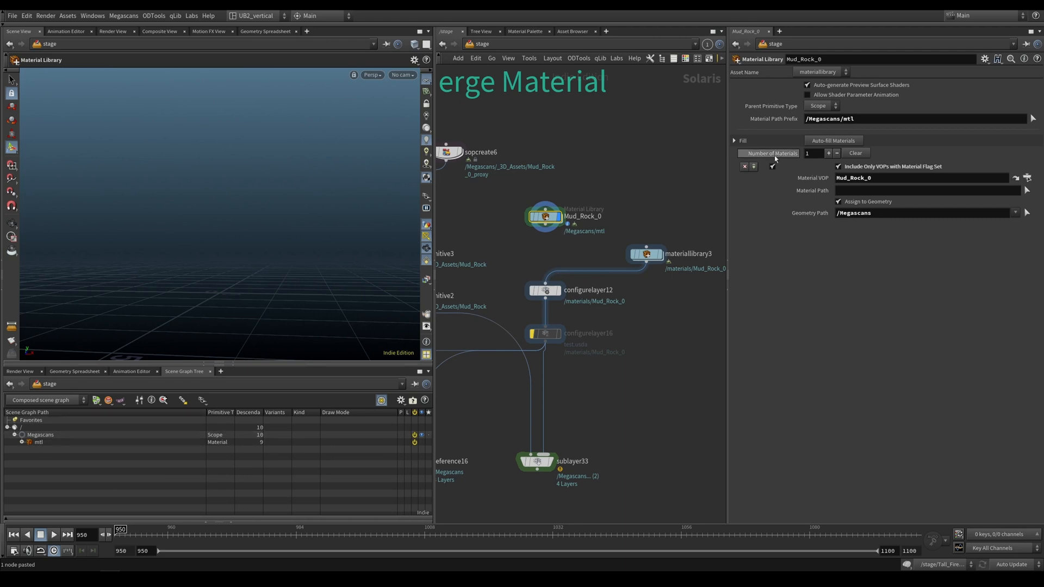
# - Try the material path prefix /Megascans/mtl/asdsd on the Mud_Rock_0 material library
pyautogui.click(877, 118)
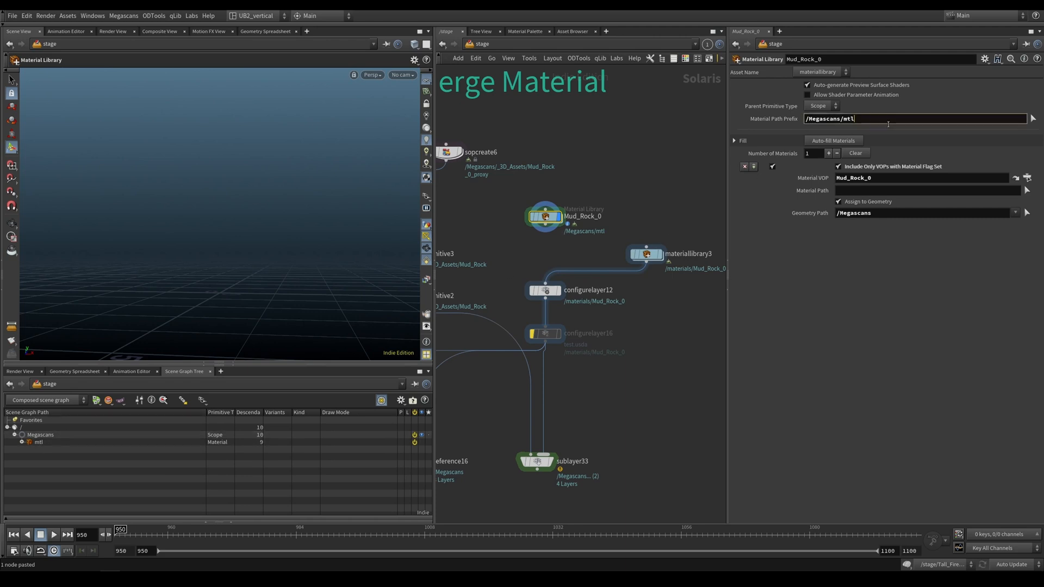
pyautogui.write('/asdsd')
pyautogui.press('Return')
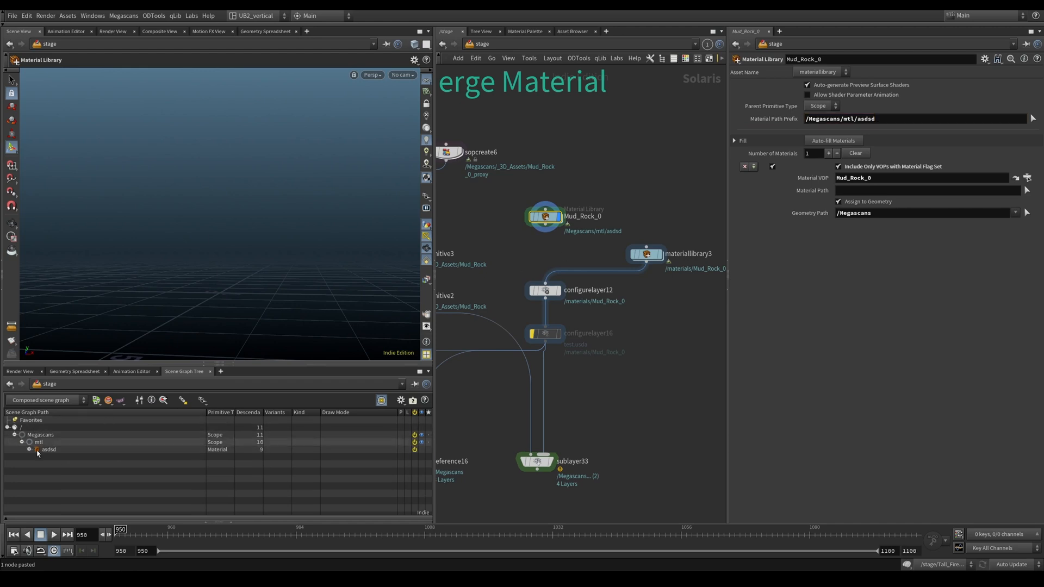
# - Restore the Mud_Rock_0 library's material path prefix to /Megascans/mtl
pyautogui.doubleClick(866, 119)
pyautogui.write('a')
pyautogui.press('BackSpace')
pyautogui.press('BackSpace')
pyautogui.press('Return')
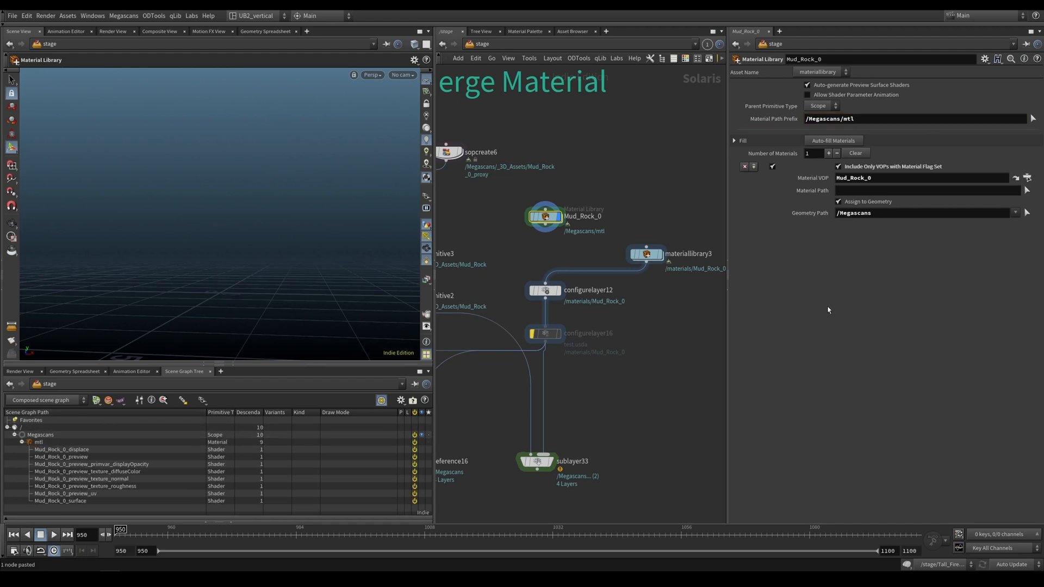
# - Set materiallibrary3's material path prefix to /megascans/mtl, display the node and inspect its scene graph hierarchy
pyautogui.click(662, 252)
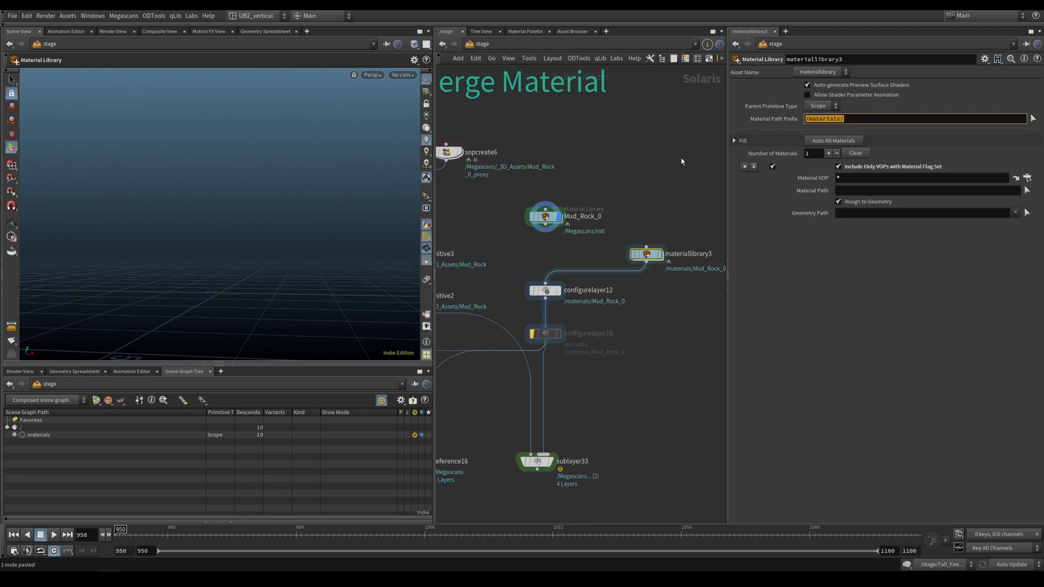
pyautogui.write('megascans/mtl')
pyautogui.press('Return')
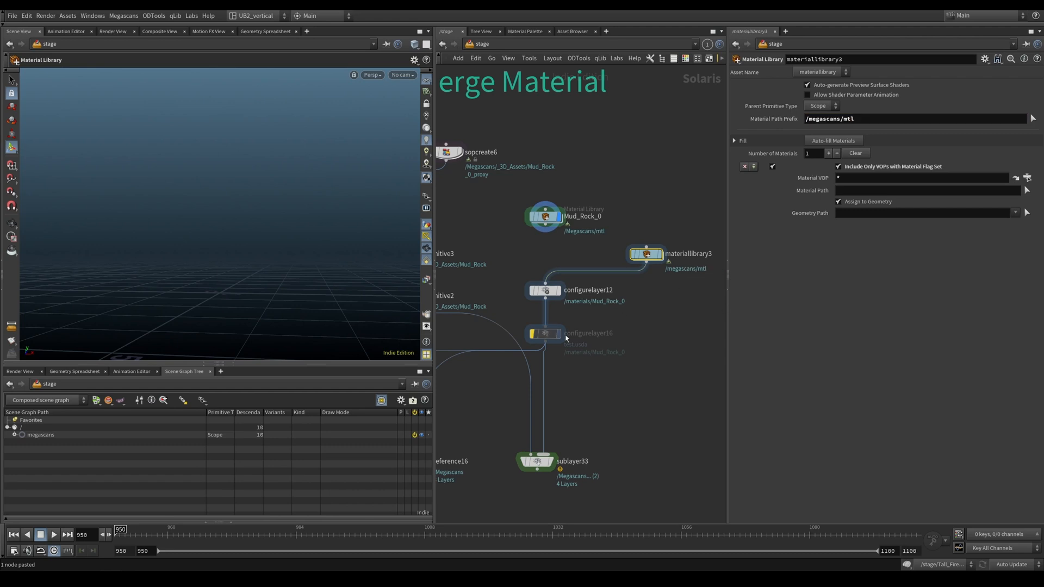
pyautogui.click(14, 435)
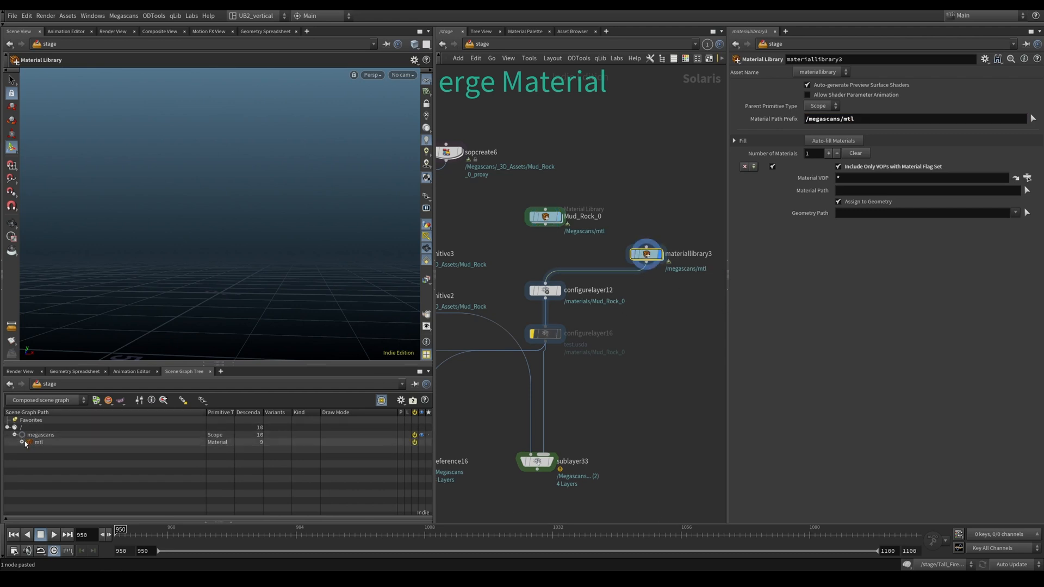
pyautogui.click(22, 442)
pyautogui.click(22, 443)
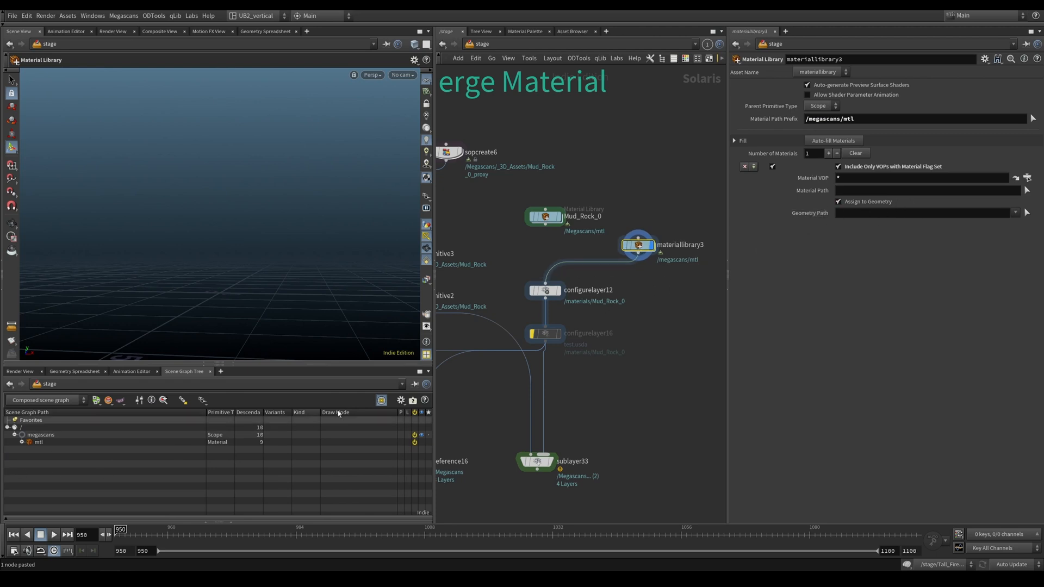
# - Display configureprimitive2 and examine the Mud_Rock_0 geometry paths in the scene graph
pyautogui.moveTo(611, 313); pyautogui.dragTo(710, 301, button='middle')
pyautogui.click(488, 283)
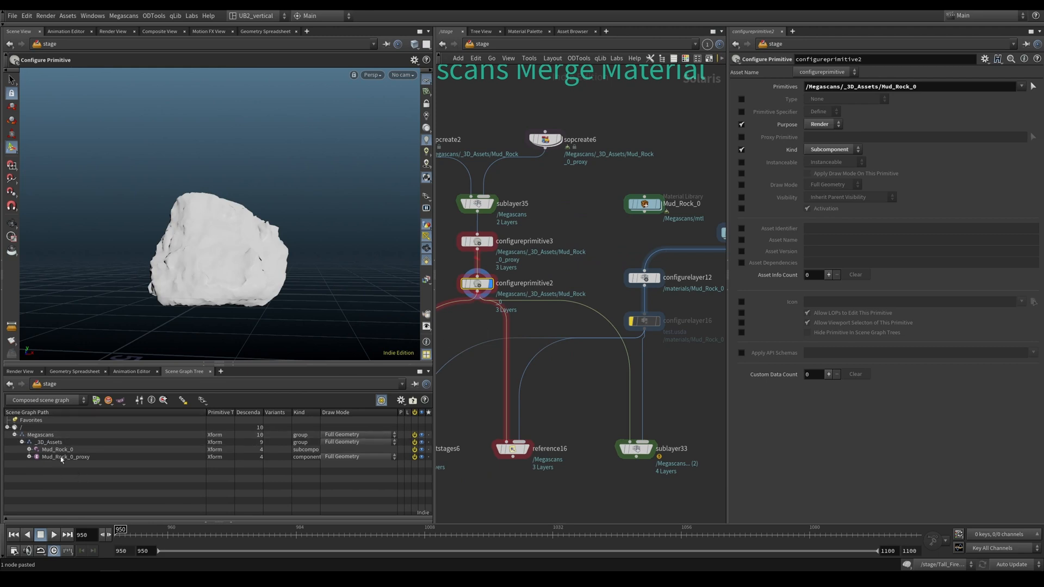
pyautogui.moveTo(497, 347); pyautogui.dragTo(440, 361, button='middle')
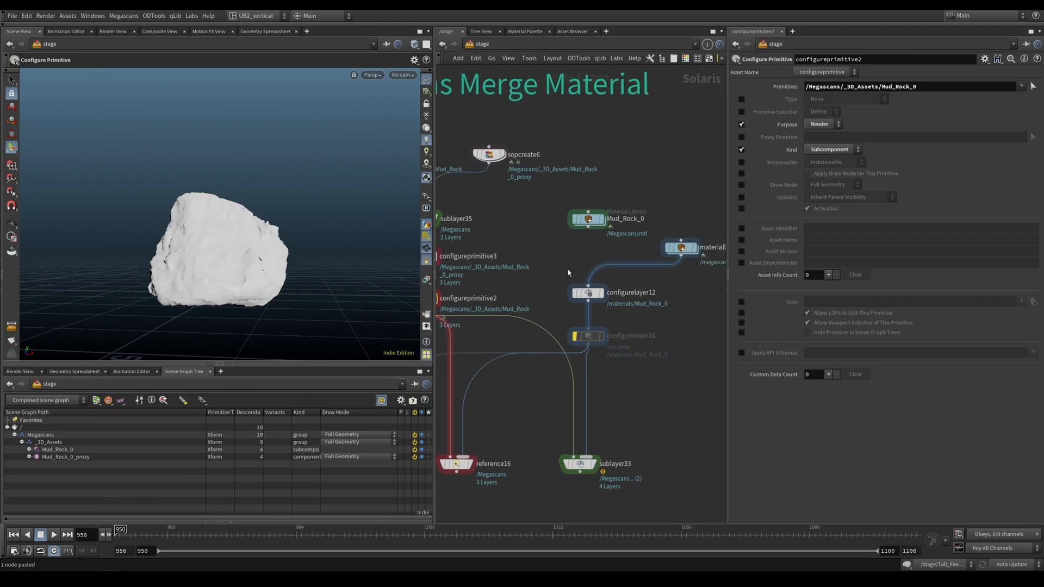
# - Set materiallibrary3's geometry path to /Megascans and display sublayer33
pyautogui.click(680, 247)
pyautogui.click(861, 213)
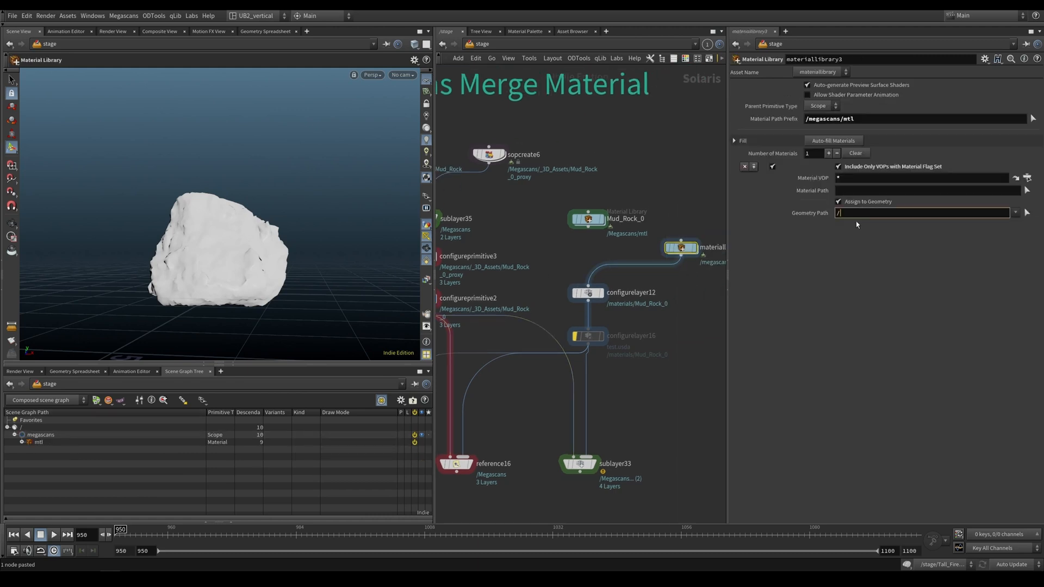
pyautogui.moveTo(553, 295); pyautogui.dragTo(585, 294, button='middle')
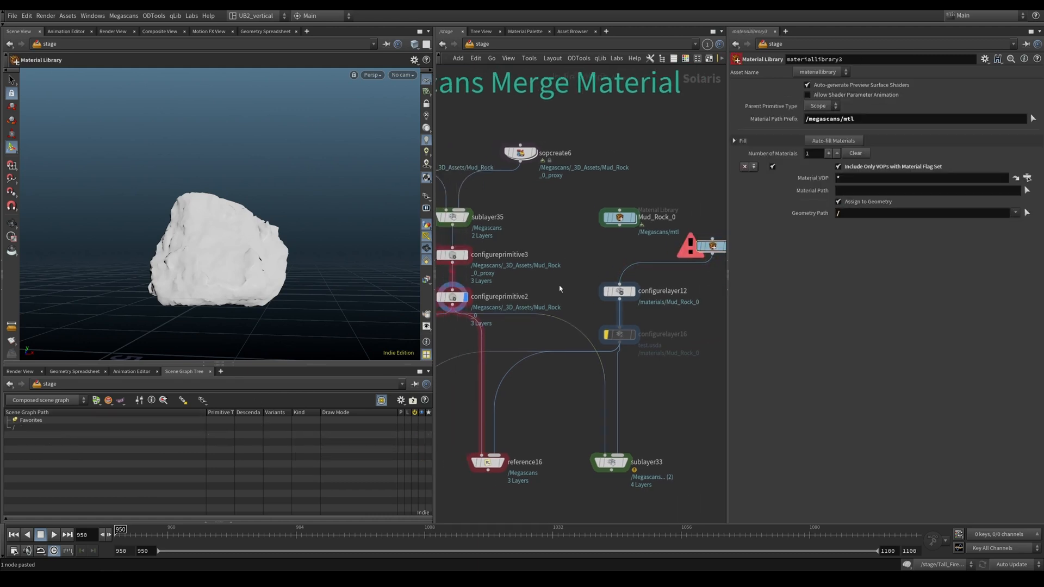
pyautogui.click(451, 297)
pyautogui.moveTo(684, 265); pyautogui.dragTo(604, 270, button='middle')
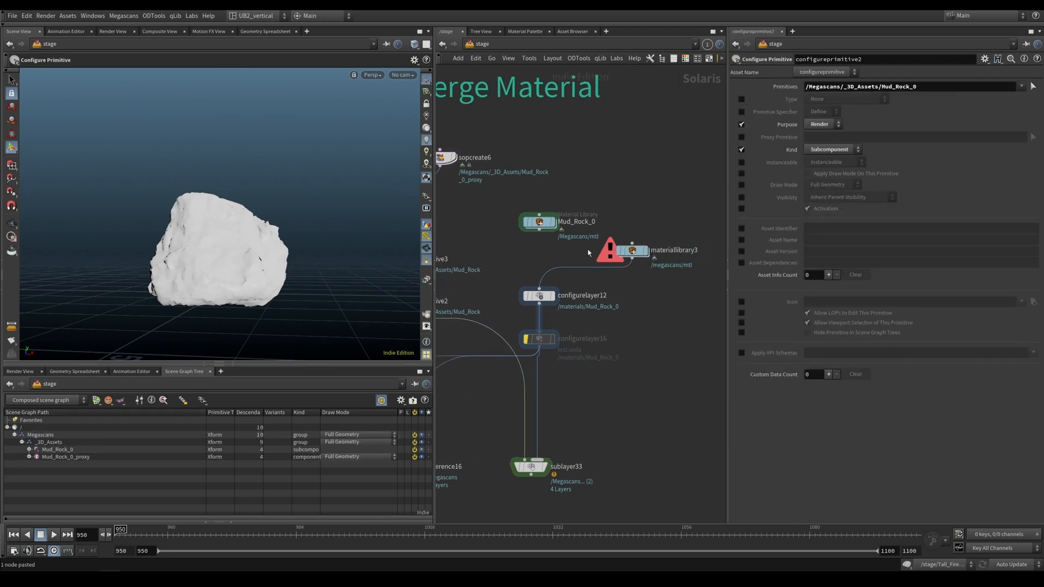
pyautogui.click(632, 250)
pyautogui.click(868, 213)
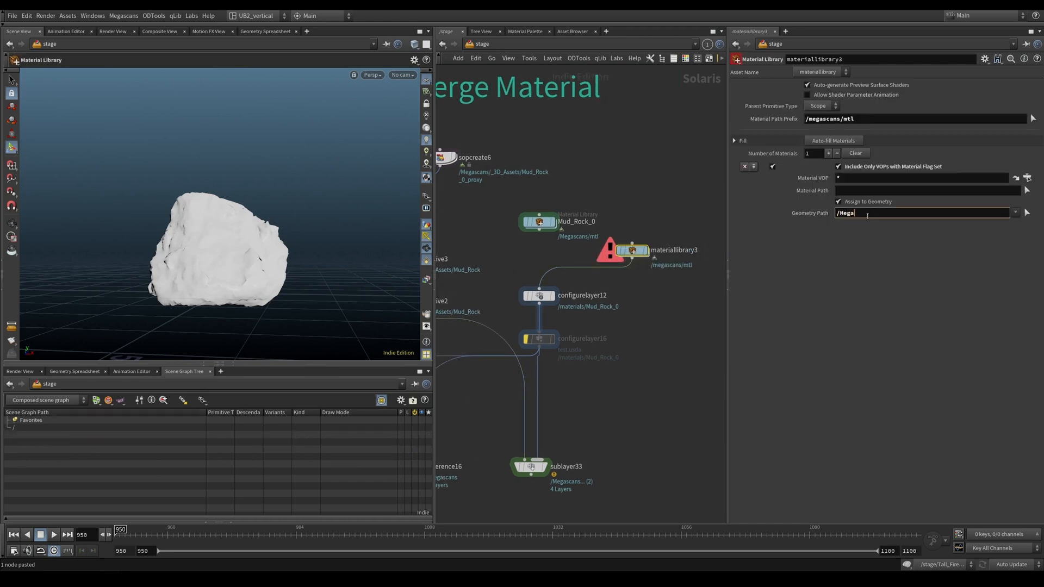
pyautogui.write('/Megascans')
pyautogui.press('Return')
pyautogui.click(530, 466)
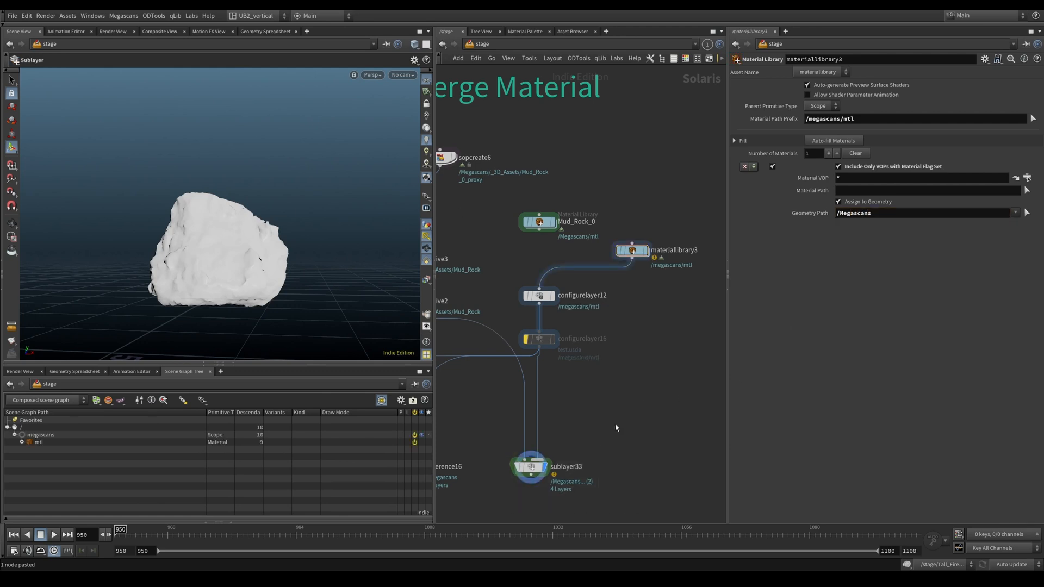
# - Capitalize materiallibrary3's material path prefix so that it reads /Megascans/mtl
pyautogui.click(632, 250)
pyautogui.click(810, 119)
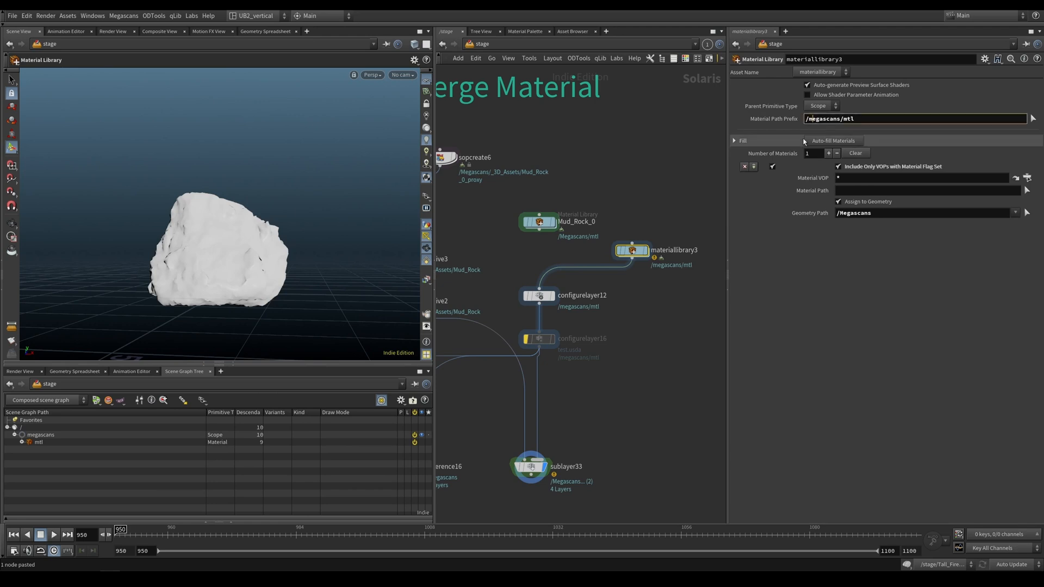
pyautogui.press('BackSpace')
pyautogui.write('M')
pyautogui.press('Return')
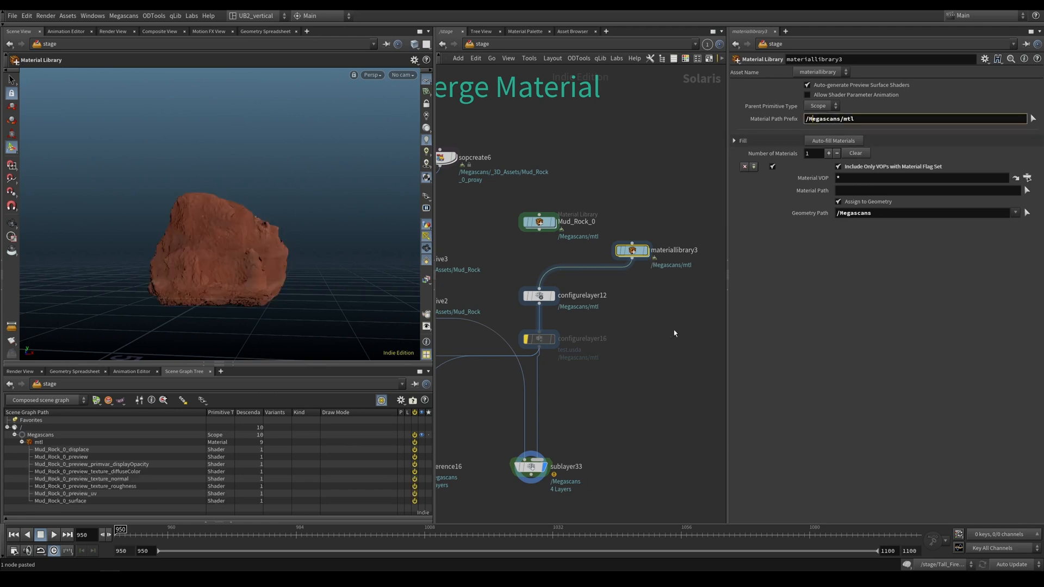
pyautogui.click(639, 334)
# - Rearrange the Mud_Rock_0 and materiallibrary3 nodes, display materiallibrary3 and collapse its mtl branch in the scene graph
pyautogui.moveTo(548, 224); pyautogui.dragTo(548, 213)
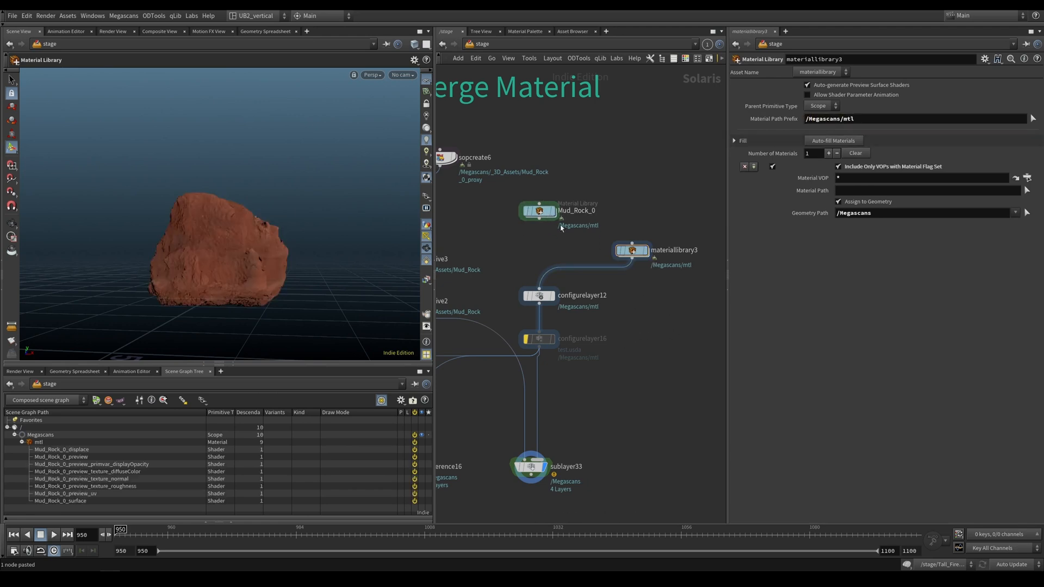
pyautogui.moveTo(633, 252); pyautogui.dragTo(612, 257)
pyautogui.click(624, 256)
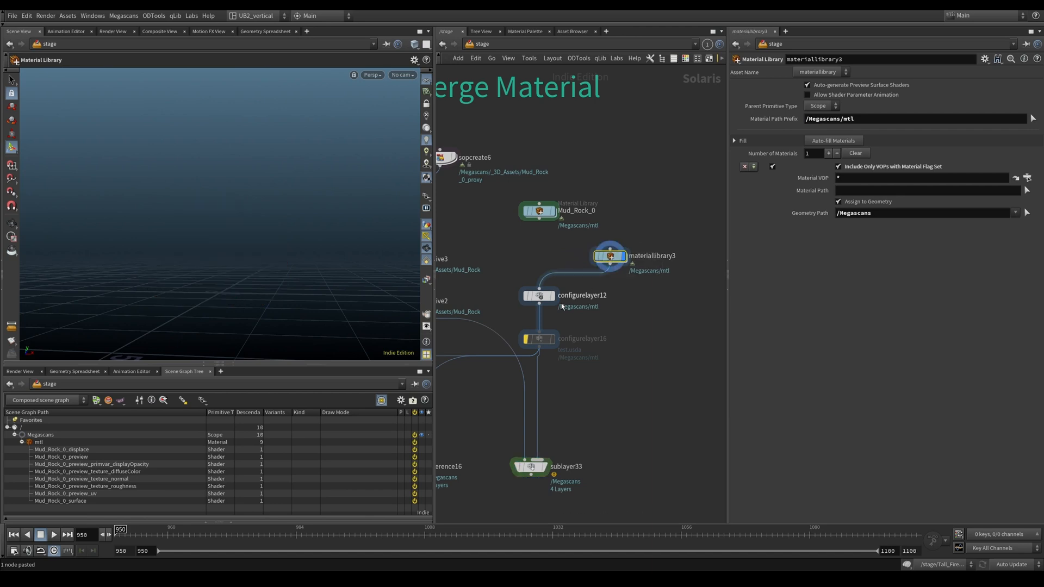
pyautogui.click(22, 442)
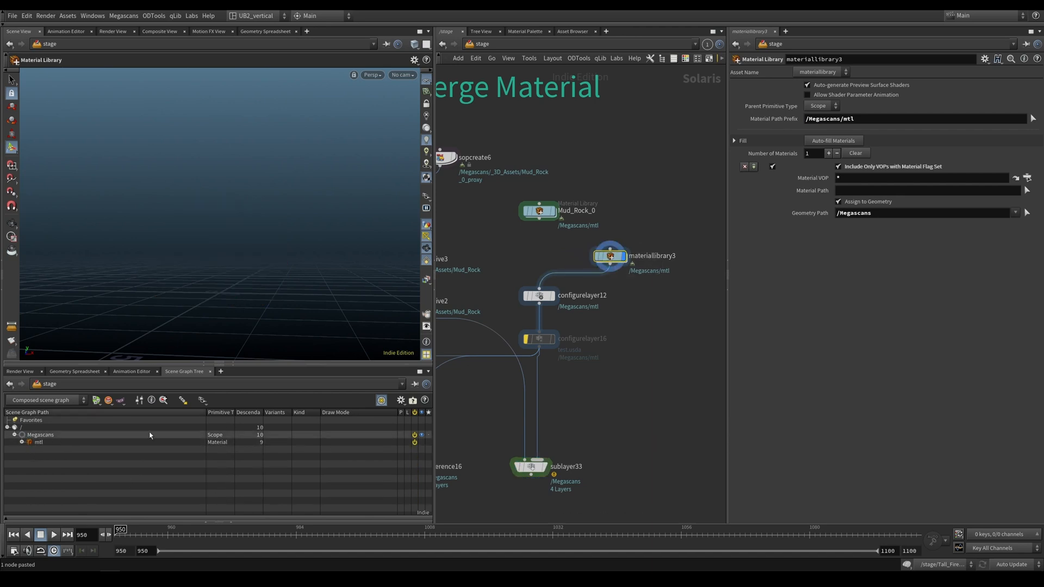
# - Display sublayer33 and examine how the geometry and material hierarchies merge under Megascans
pyautogui.moveTo(585, 429); pyautogui.dragTo(587, 391, button='middle')
pyautogui.click(547, 429)
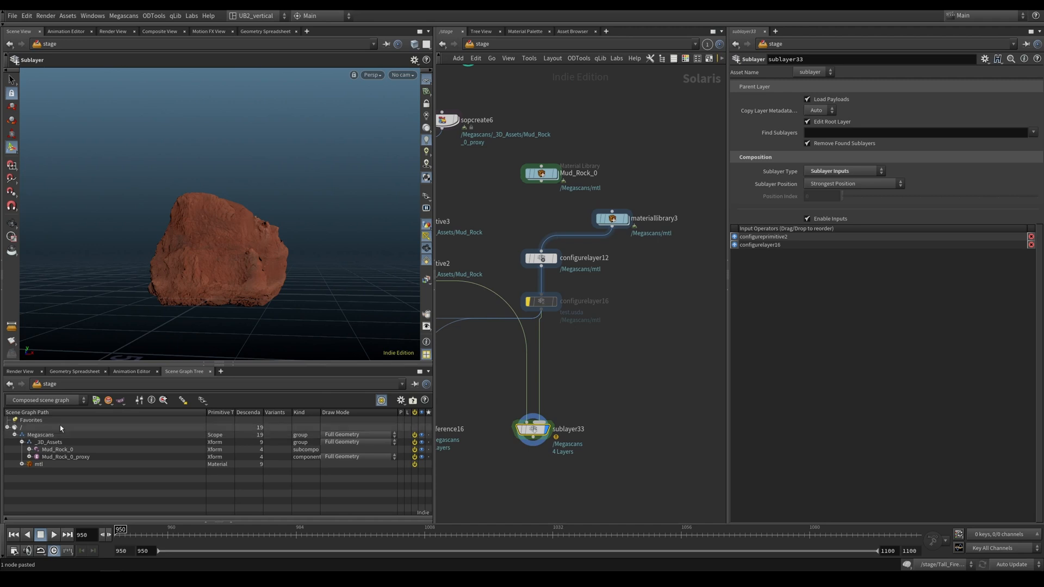
pyautogui.click(613, 218)
pyautogui.click(533, 430)
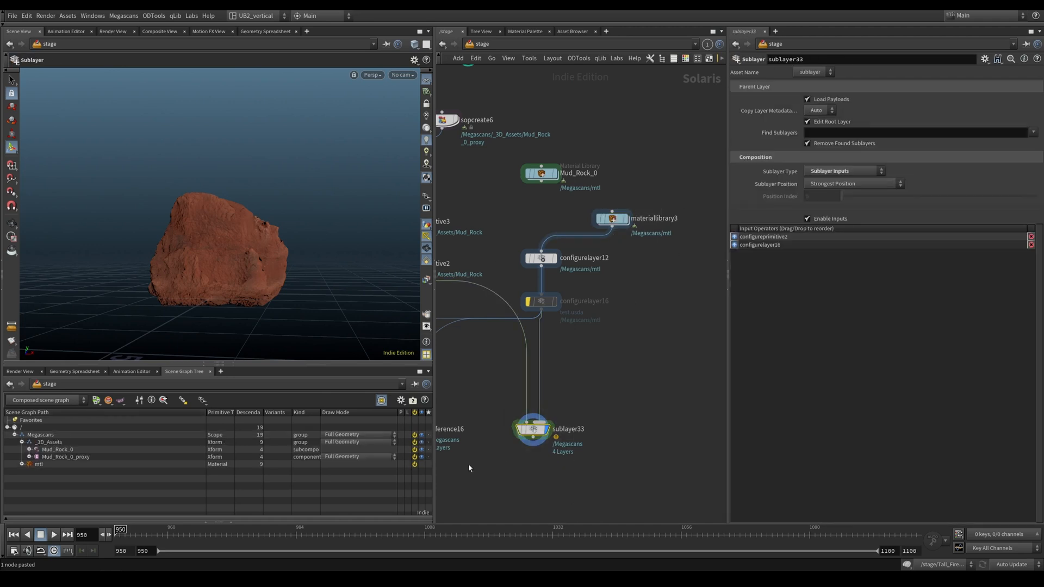
# - Try the lowercase material path prefix /megascans/mtl on materiallibrary3 while sublayer33 stays displayed
pyautogui.click(613, 218)
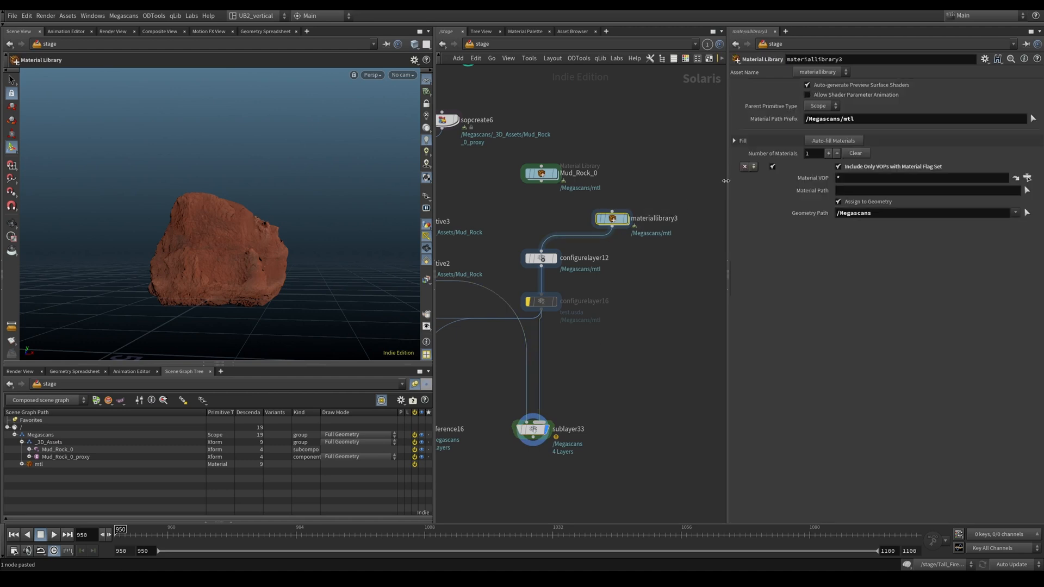
pyautogui.click(813, 120)
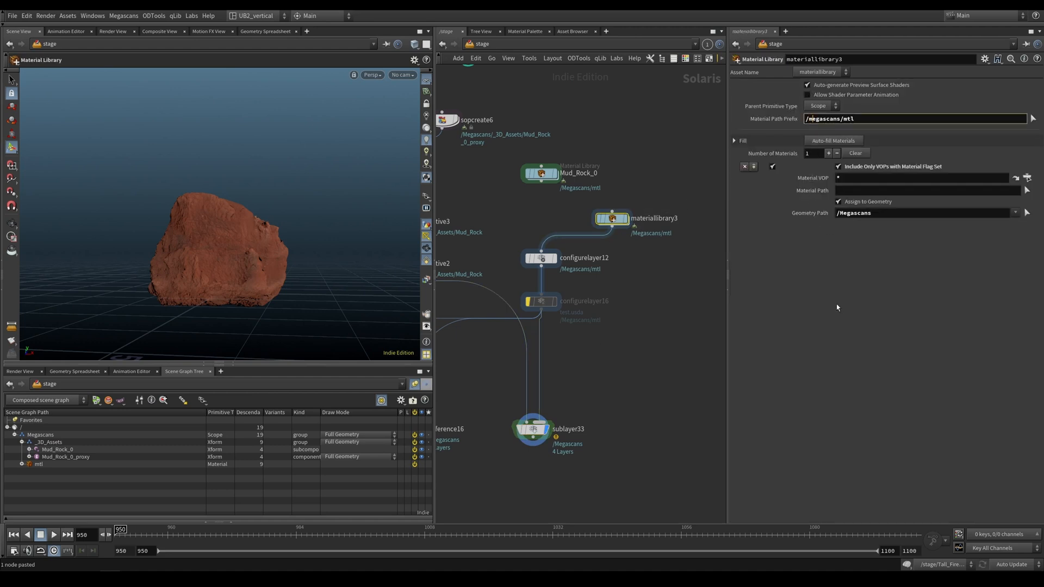
pyautogui.press('Return')
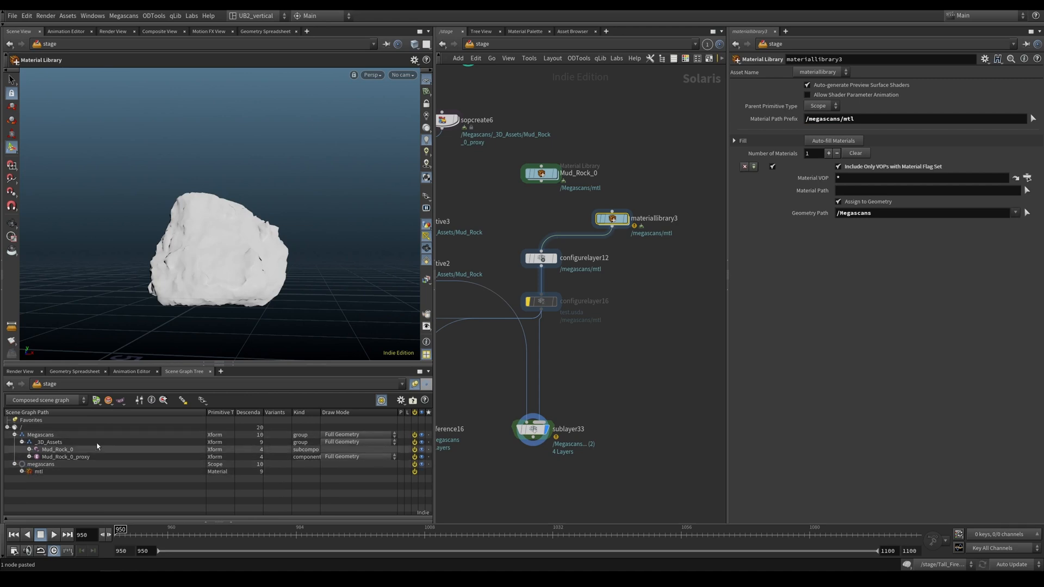
# - Return materiallibrary3's material path prefix to /Megascans/mtl and inspect the shaders under mtl
pyautogui.moveTo(809, 120); pyautogui.dragTo(813, 122)
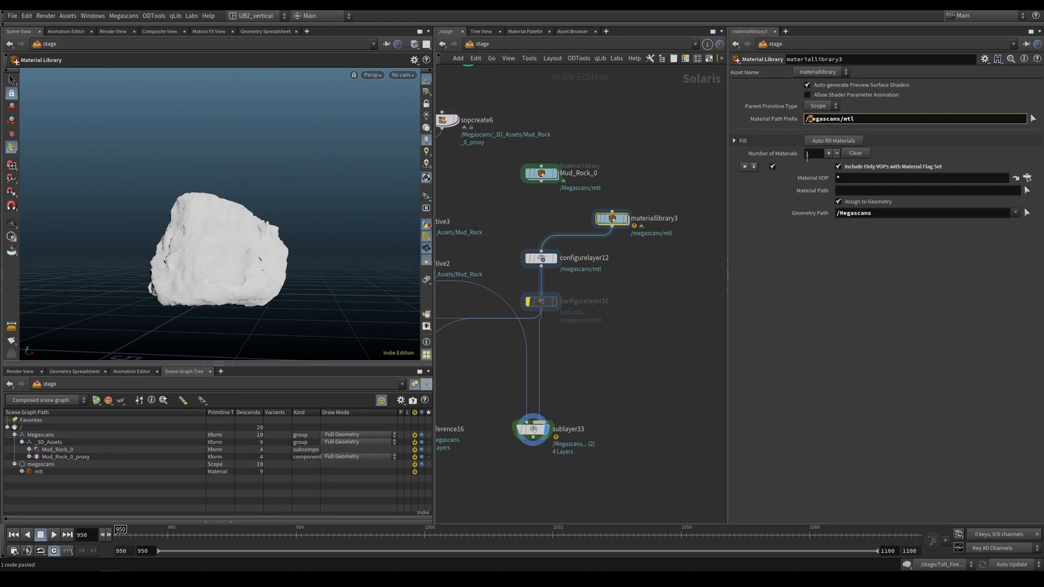
pyautogui.press('Return')
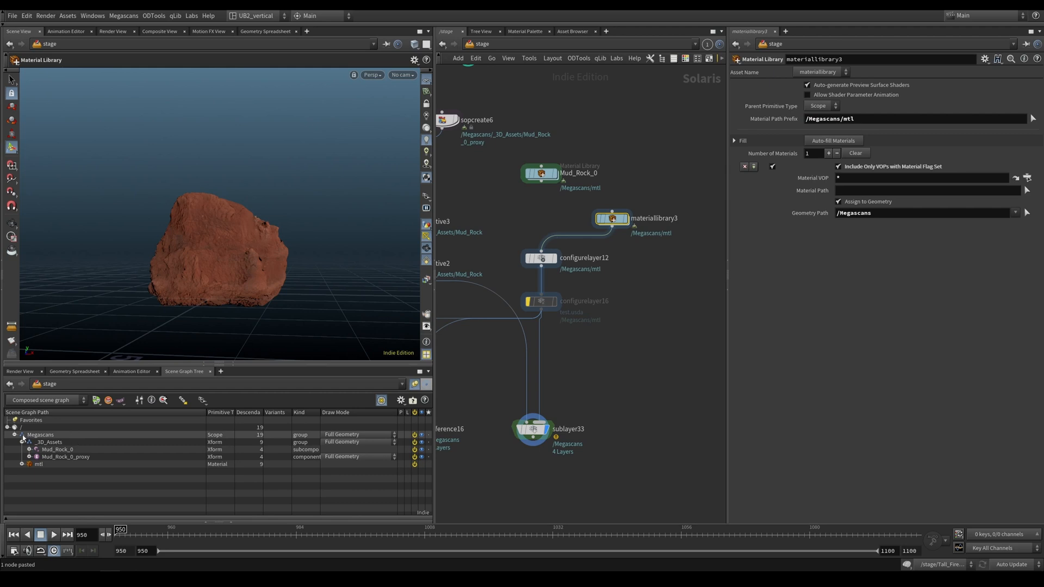
pyautogui.click(22, 466)
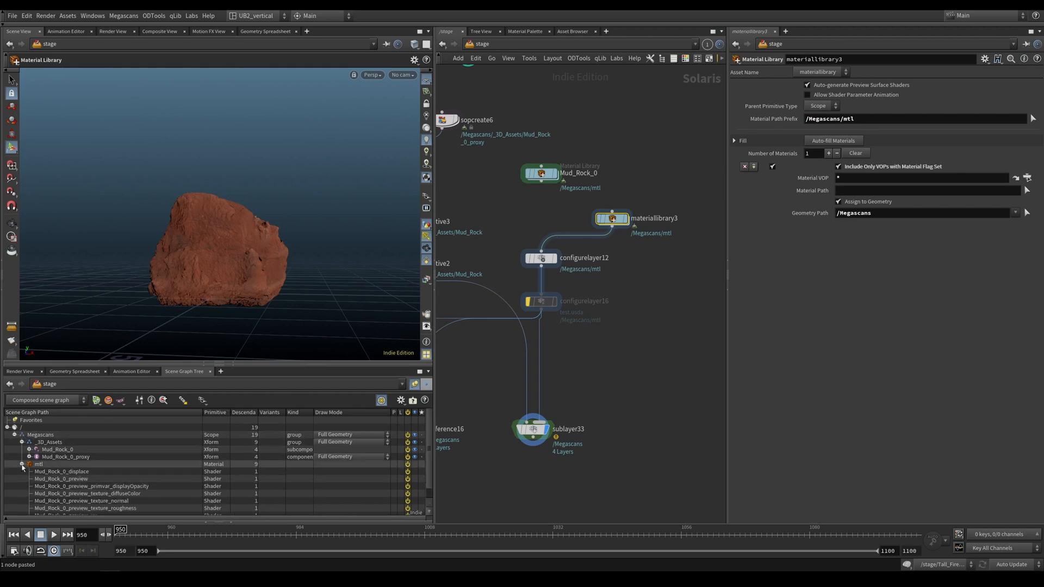
pyautogui.click(23, 465)
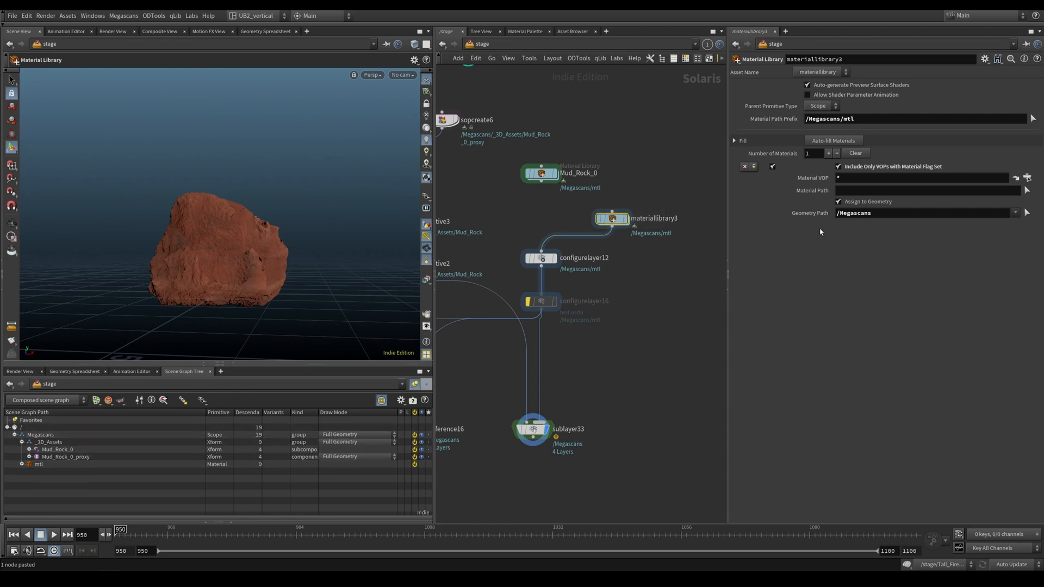
# - Try the mismatched geometry path /Megascansss on materiallibrary3
pyautogui.click(883, 214)
pyautogui.write('ss')
pyautogui.click(870, 287)
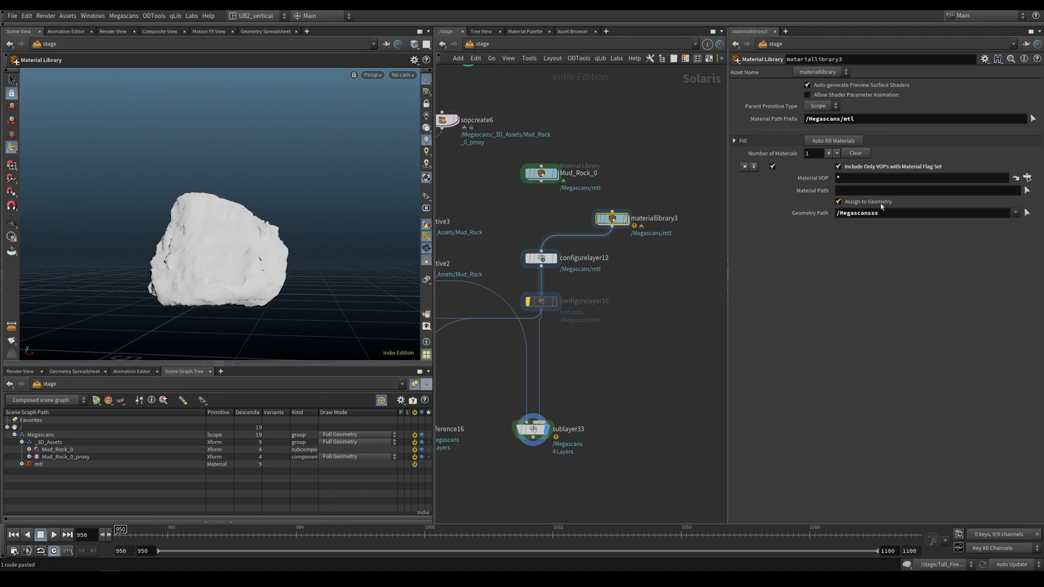
# - Restore materiallibrary3's geometry path to /Megascans
pyautogui.click(903, 214)
pyautogui.press('BackSpace')
pyautogui.press('BackSpace')
pyautogui.click(870, 272)
pyautogui.click(646, 351)
# - Select sublayer33 and review its input operators
pyautogui.moveTo(580, 394); pyautogui.dragTo(613, 391, button='middle')
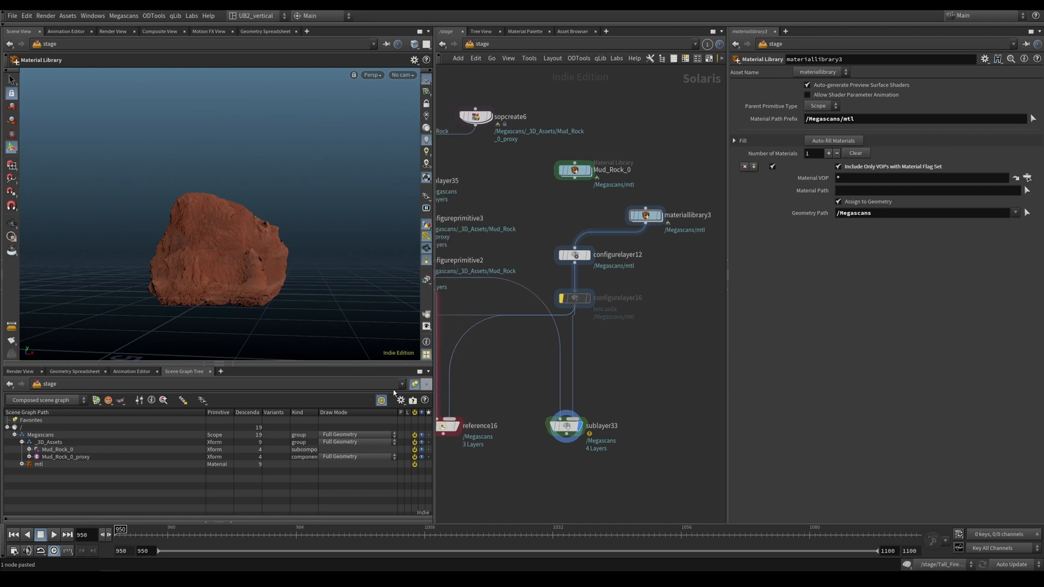
pyautogui.moveTo(637, 390); pyautogui.dragTo(638, 398, button='middle')
pyautogui.click(566, 434)
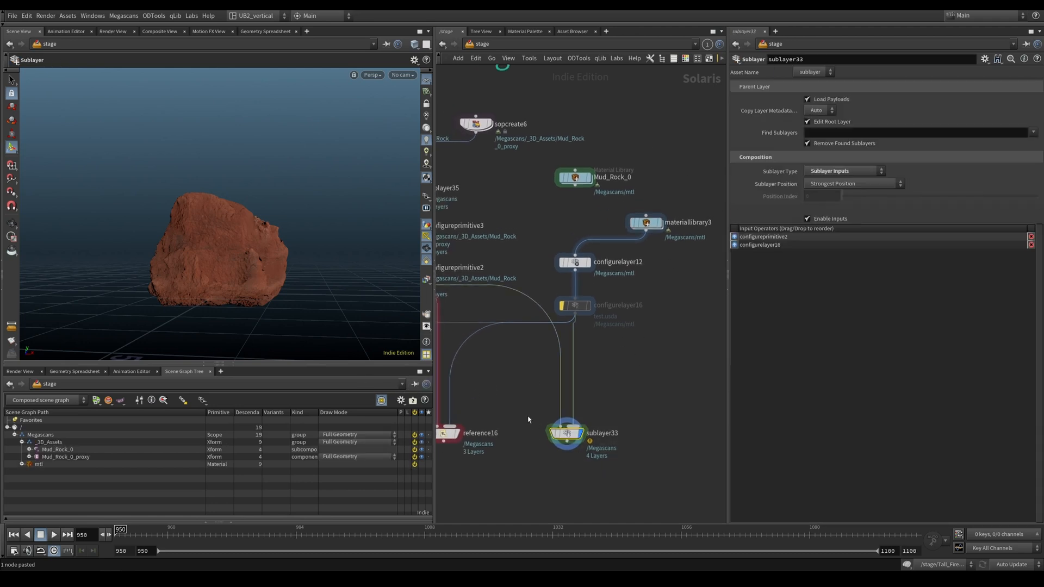
# - Display the results of reference16 and graftstages6 in turn to compare them with sublayer33
pyautogui.moveTo(516, 415); pyautogui.dragTo(589, 352, button='middle')
pyautogui.press('r')
pyautogui.moveTo(589, 354); pyautogui.dragTo(519, 400)
pyautogui.moveTo(585, 352); pyautogui.dragTo(726, 336, button='middle')
pyautogui.moveTo(622, 345); pyautogui.dragTo(534, 396)
pyautogui.press('r')
pyautogui.moveTo(610, 345); pyautogui.dragTo(564, 345, button='middle')
pyautogui.moveTo(567, 343); pyautogui.dragTo(502, 402)
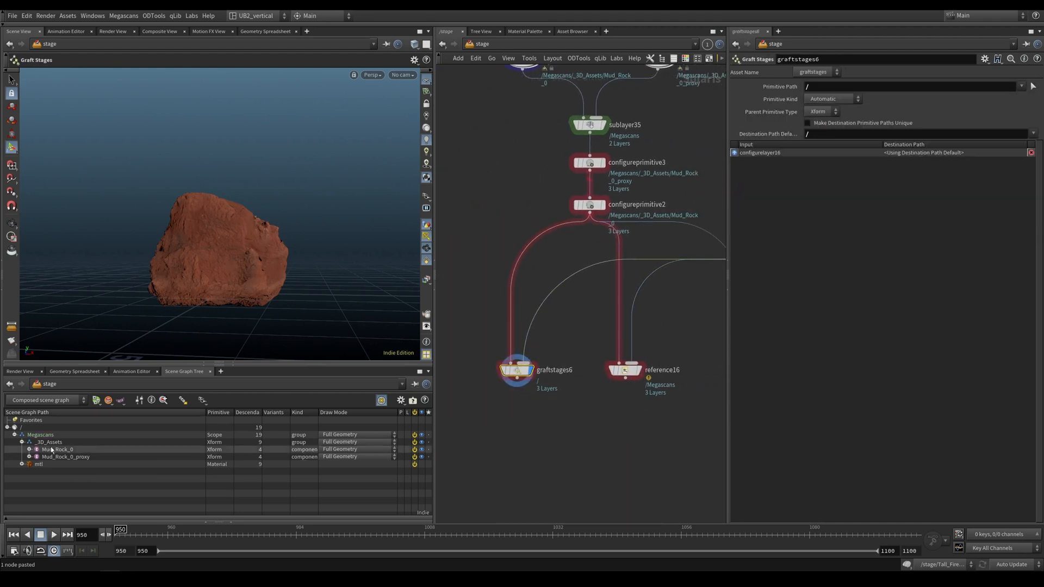
# - Preview graftstages6 with Karma in the viewport, return to the standard viewport renderer, and review the Megascans Merge Material network
pyautogui.hotkey('alt', '2')
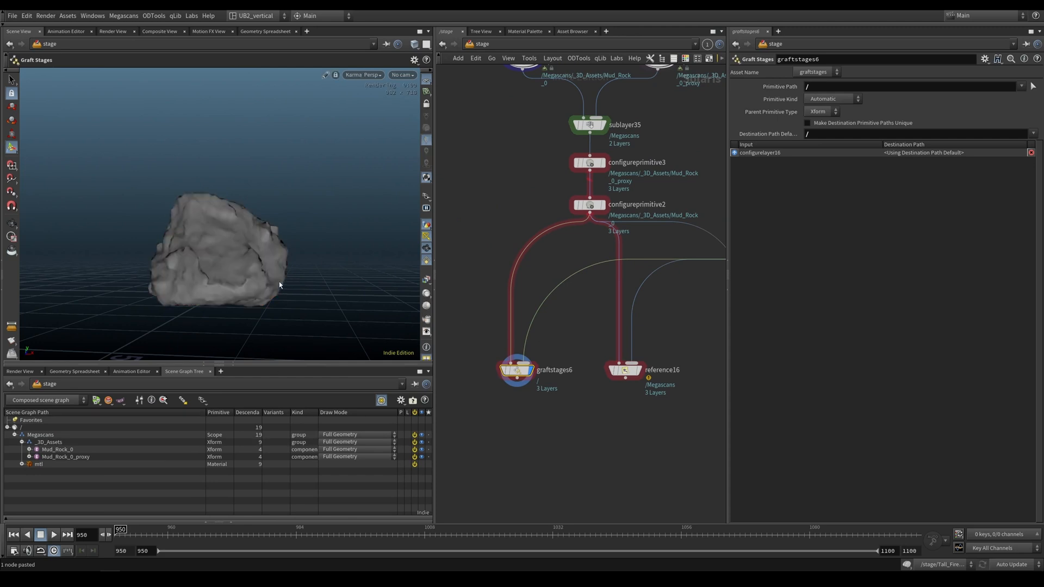
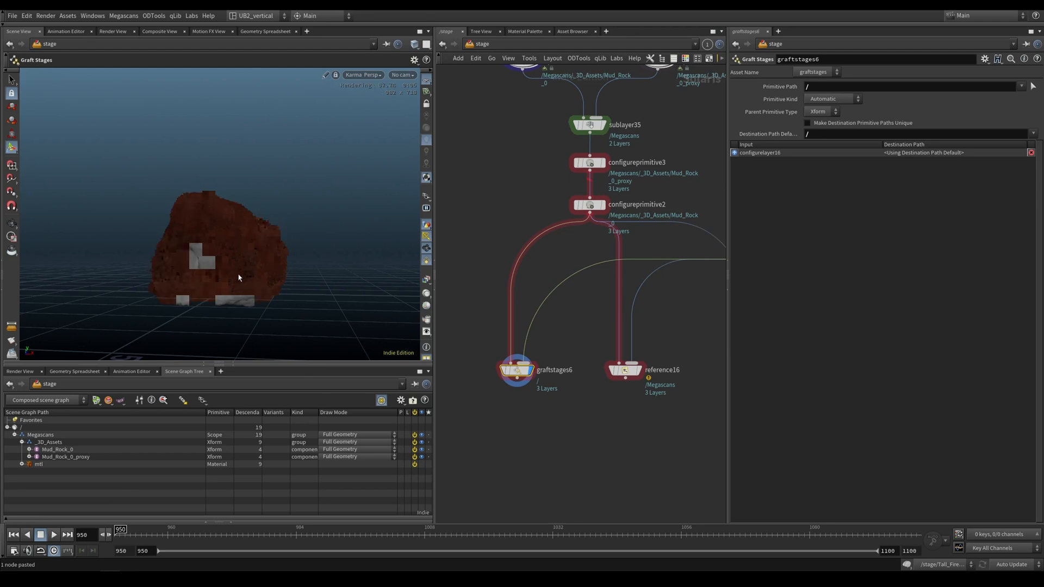
pyautogui.hotkey('alt', 'r')
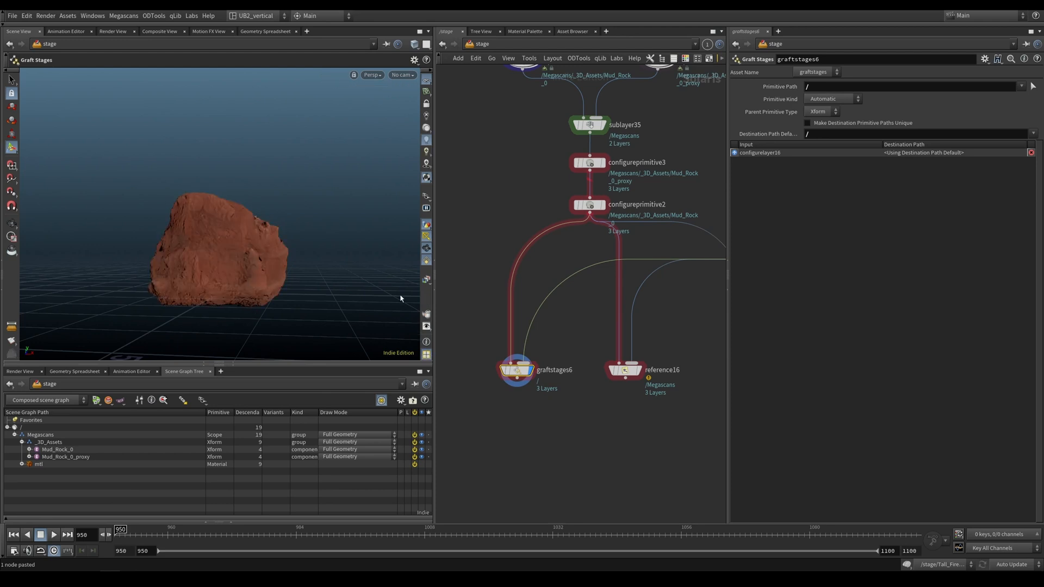
pyautogui.moveTo(577, 327); pyautogui.dragTo(600, 307, button='right')
pyautogui.moveTo(600, 308); pyautogui.dragTo(571, 350, button='middle')
pyautogui.moveTo(598, 315); pyautogui.dragTo(607, 303, button='right')
pyautogui.scroll(1, 607, 302)
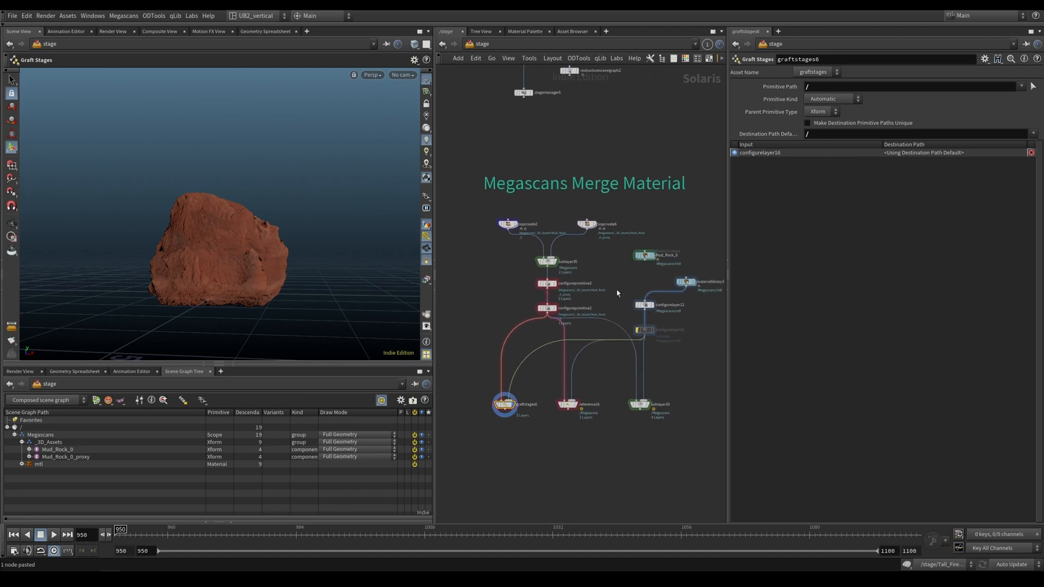
pyautogui.moveTo(606, 302); pyautogui.dragTo(605, 266, button='middle')
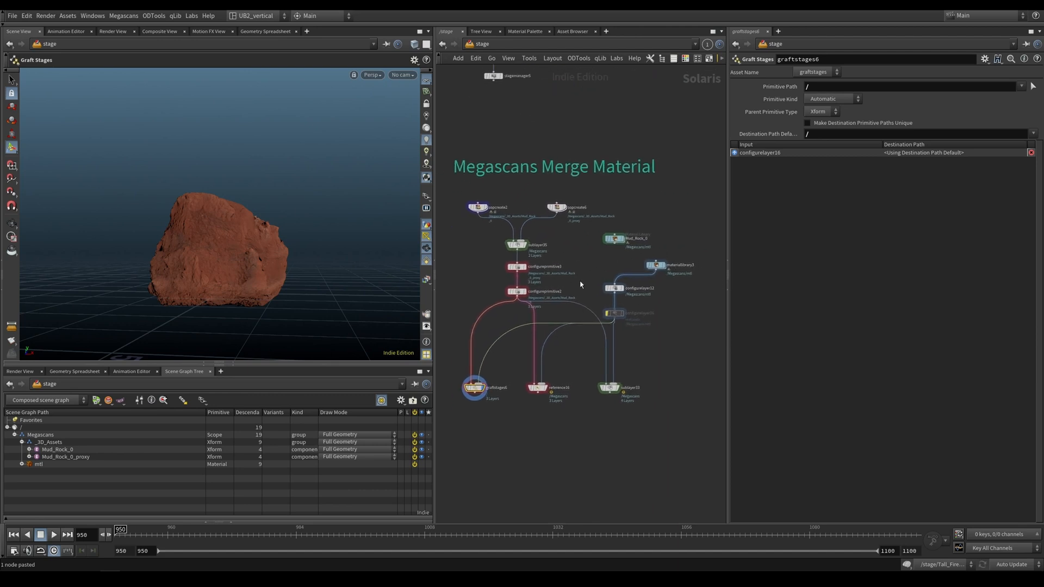
pyautogui.scroll(2, 606, 266)
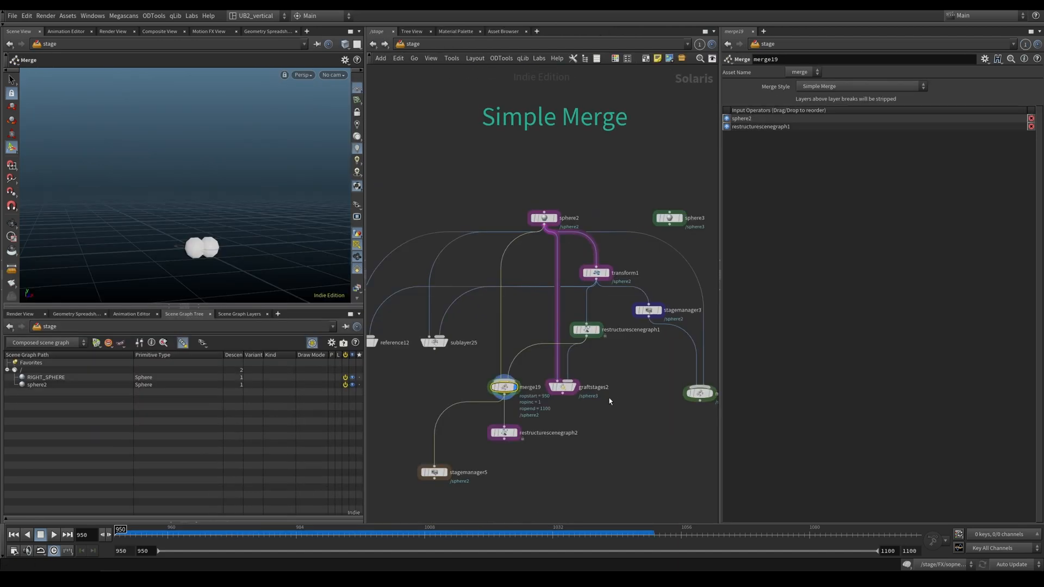
# - Examine the node connections around merge19, restructurescenegraph1 and graftstages2 in the Simple Merge network
pyautogui.moveTo(611, 374); pyautogui.dragTo(586, 352, button='middle')
pyautogui.scroll(1, 546, 335)
pyautogui.moveTo(535, 317); pyautogui.dragTo(546, 312)
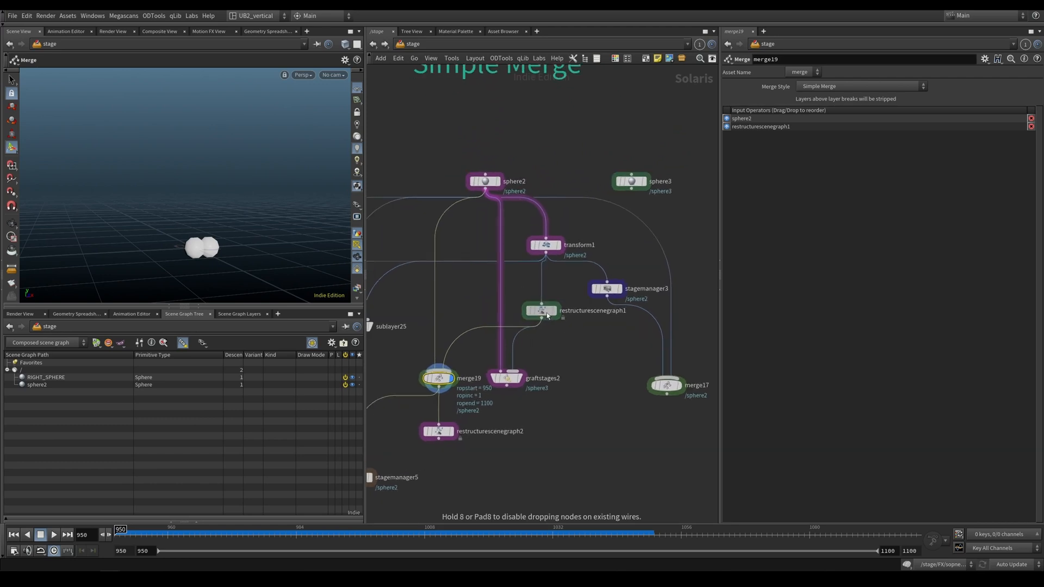
pyautogui.moveTo(560, 372); pyautogui.dragTo(583, 377, button='middle')
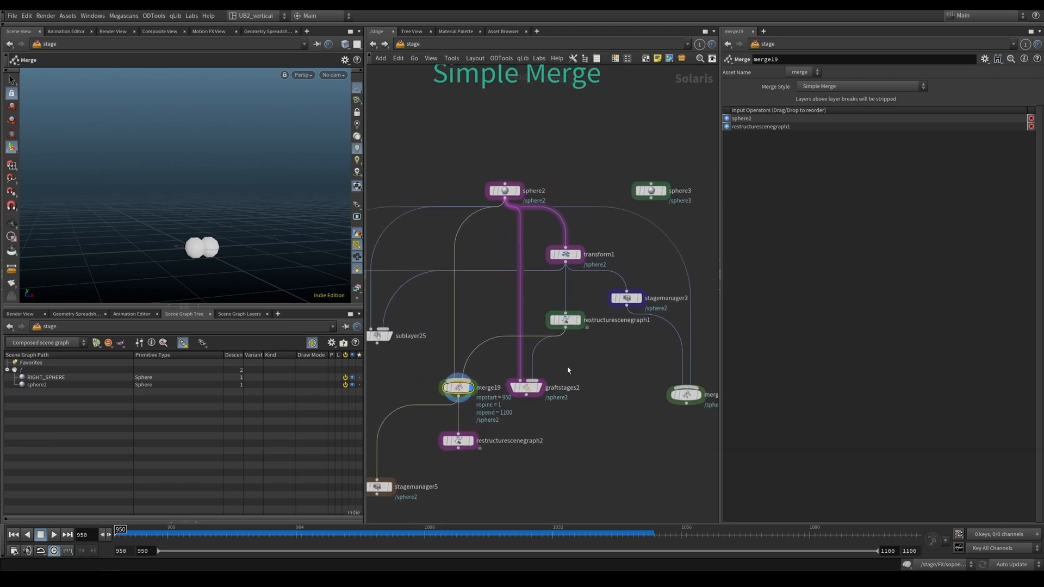
pyautogui.moveTo(526, 389); pyautogui.dragTo(531, 388)
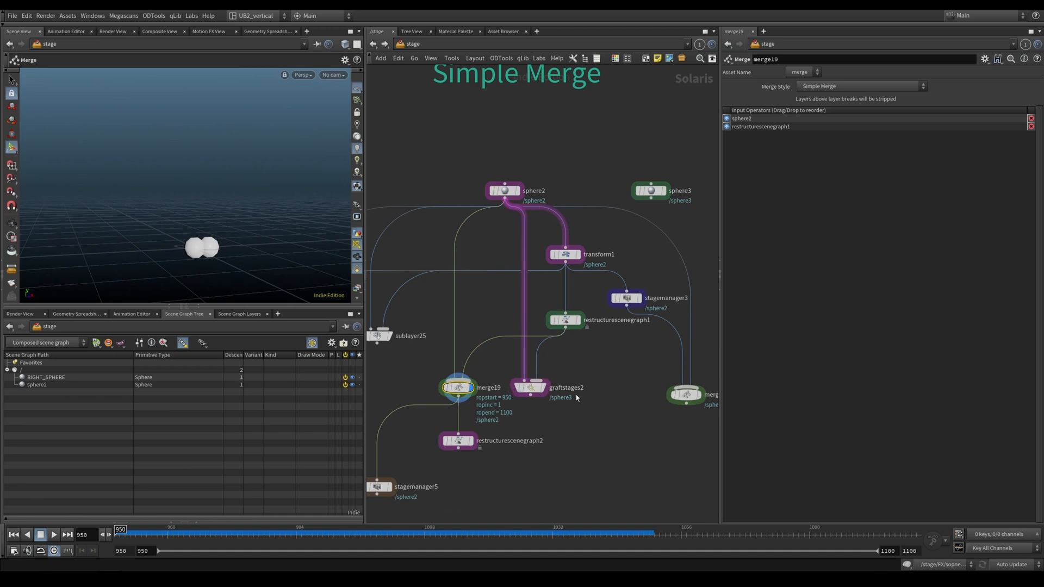
pyautogui.scroll(2, 550, 425)
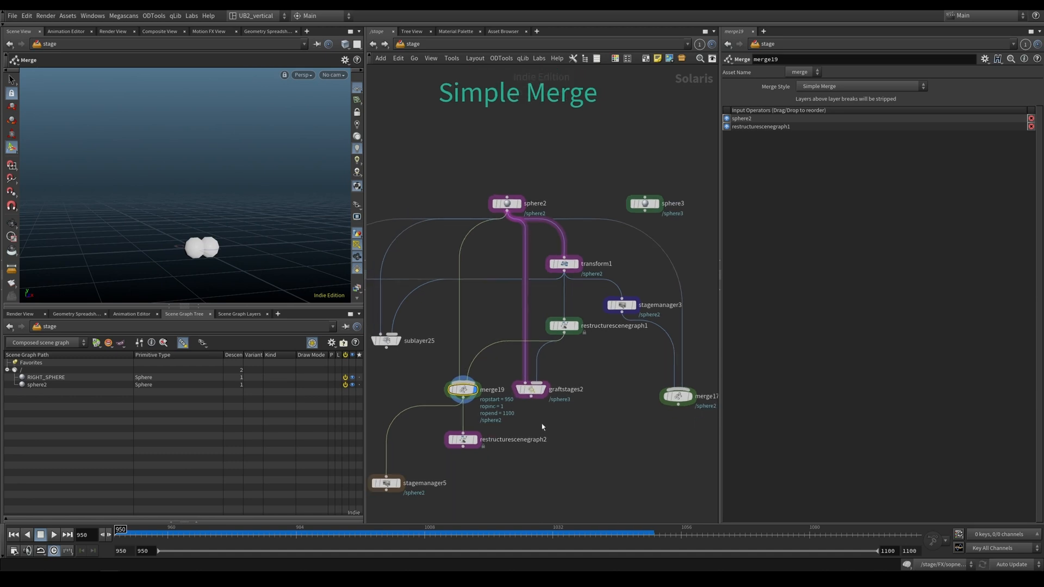
# - Add a SOP Create node above sphere2 in the Simple Merge network
pyautogui.moveTo(564, 417); pyautogui.dragTo(580, 487, button='middle')
pyautogui.press('Tab')
pyautogui.write('sop')
pyautogui.press('Return')
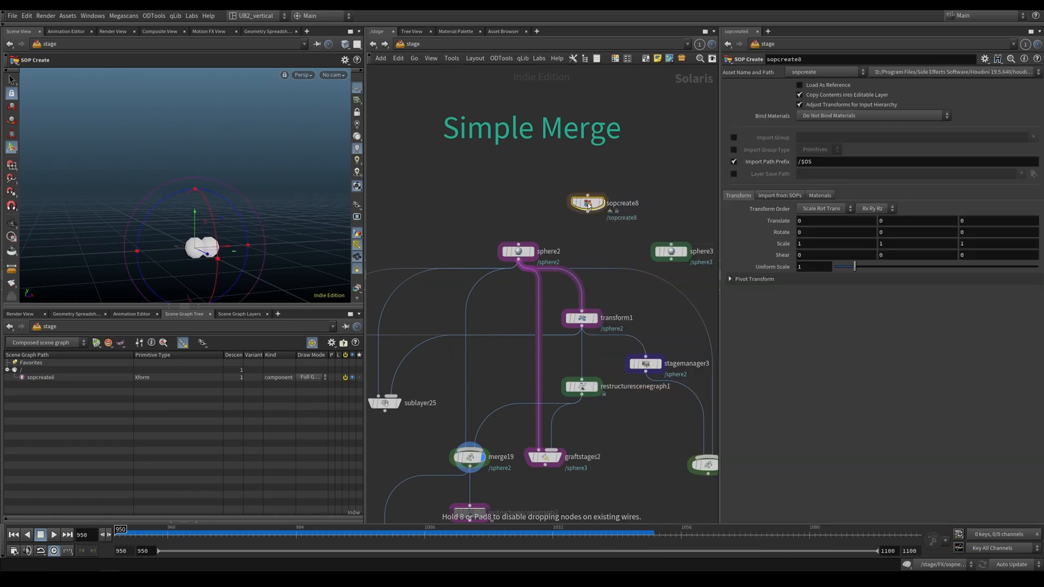
pyautogui.click(588, 206)
# - Go inside the SOP Create node and add a Sphere below Sub-Network Input #1
pyautogui.press('i')
pyautogui.press('Tab')
pyautogui.write('sph')
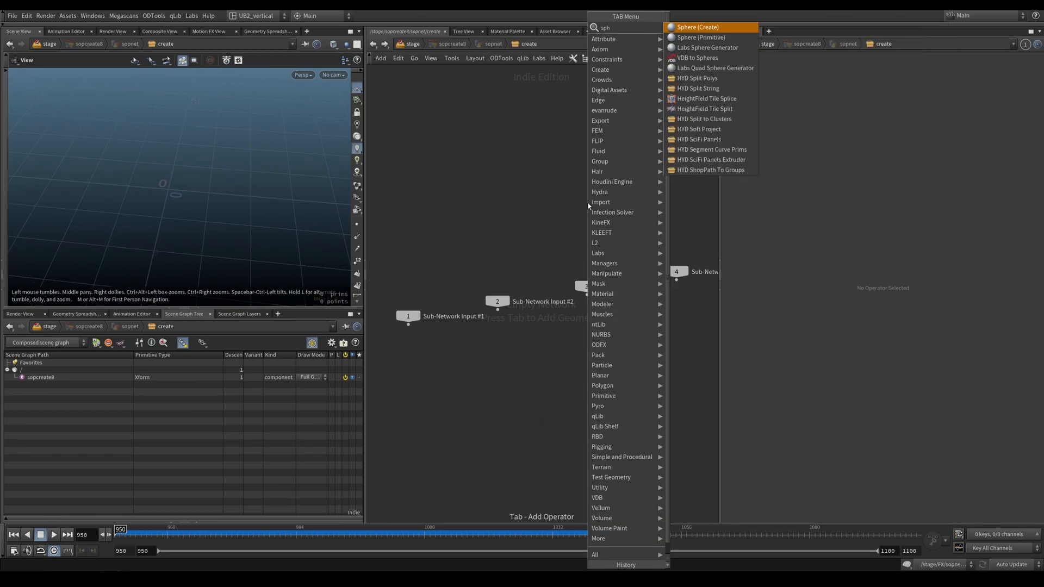
pyautogui.press('Return')
pyautogui.click(534, 225)
pyautogui.moveTo(535, 225); pyautogui.dragTo(401, 366)
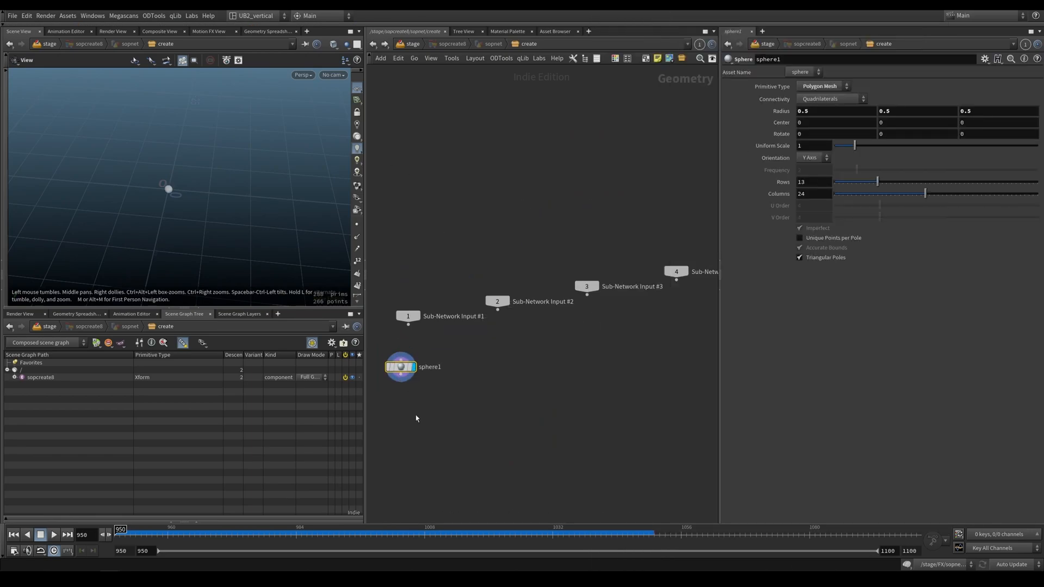
# - Connect a Transform node to sphere1, display it, and move the sphere about 2.33 units along X
pyautogui.moveTo(417, 419); pyautogui.dragTo(445, 392, button='middle')
pyautogui.press('Tab')
pyautogui.write('tr')
pyautogui.click(603, 49)
pyautogui.click(494, 382)
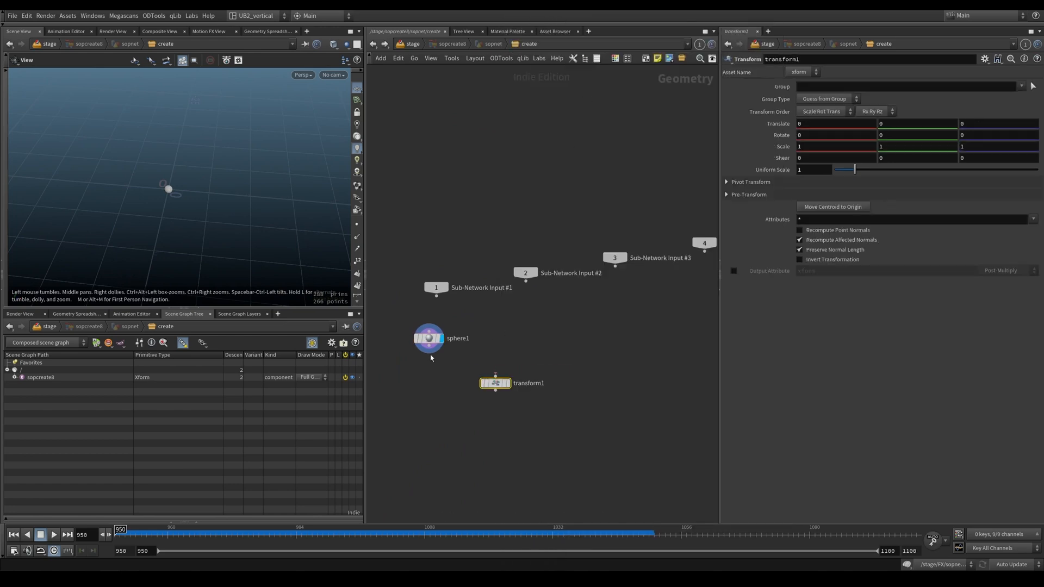
pyautogui.moveTo(429, 348); pyautogui.dragTo(494, 375)
pyautogui.moveTo(546, 359); pyautogui.dragTo(452, 419)
pyautogui.press('r')
pyautogui.moveTo(429, 431); pyautogui.dragTo(461, 396, button='middle')
pyautogui.press('Return')
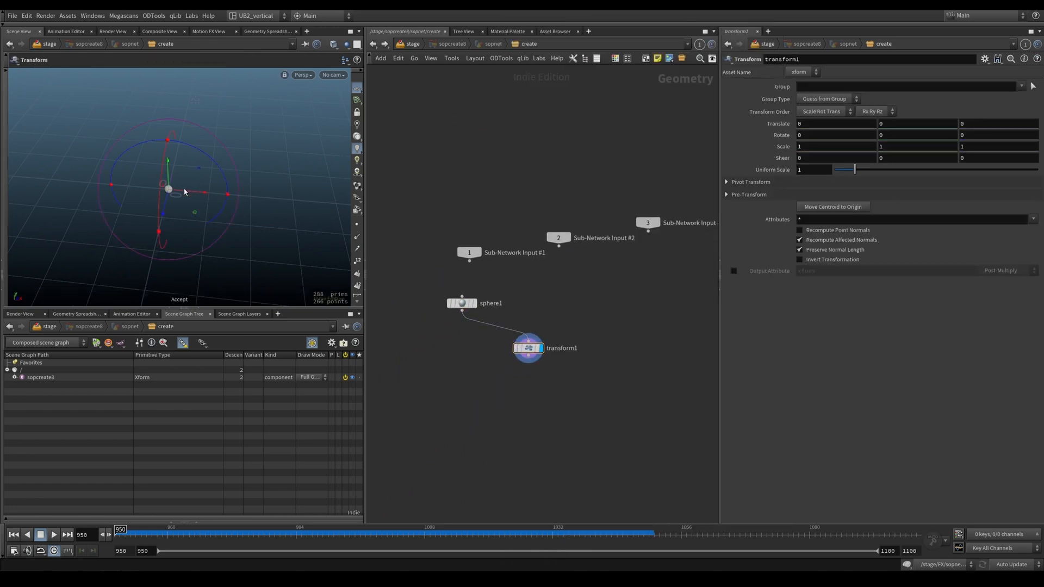
pyautogui.moveTo(187, 195); pyautogui.dragTo(207, 197)
# - Merge sphere1 and transform1 with a Merge node, display it, and order its inputs with sphere1 first
pyautogui.press('m')
pyautogui.click(470, 399)
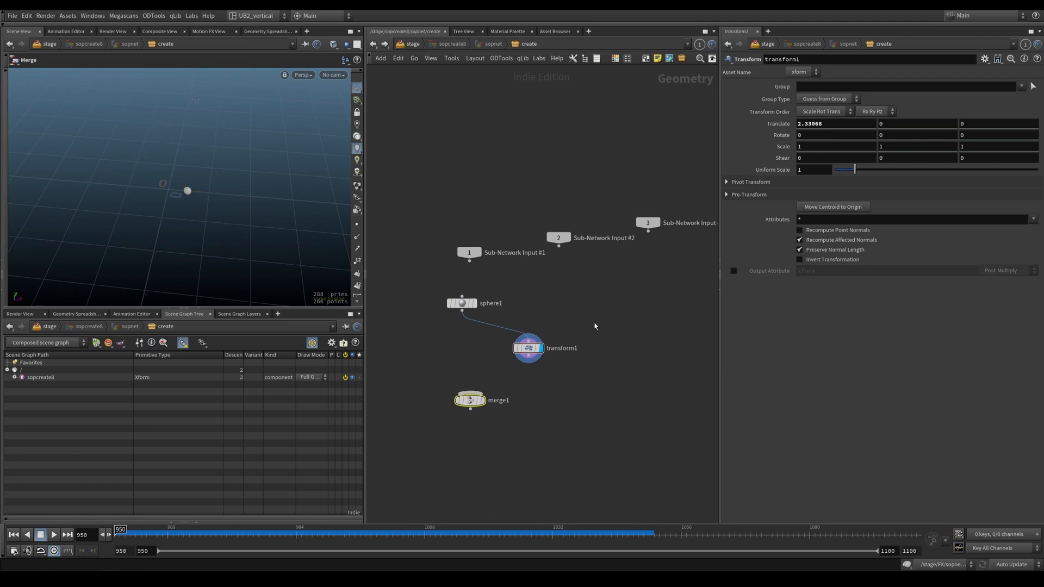
pyautogui.moveTo(536, 333); pyautogui.dragTo(500, 431)
pyautogui.press('r')
pyautogui.hotkey('shift', 'r')
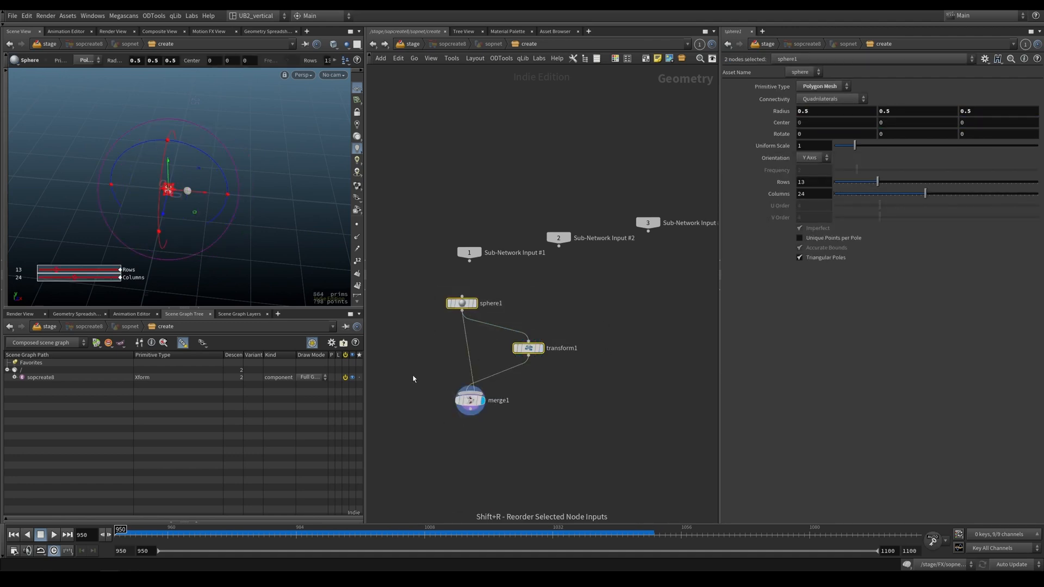
pyautogui.moveTo(413, 378); pyautogui.dragTo(477, 409)
pyautogui.hotkey('shift', 'r')
pyautogui.keyDown('alt'); pyautogui.moveTo(270, 290); pyautogui.dragTo(269, 220); pyautogui.keyUp('alt')
pyautogui.hotkey('space', 'g')
pyautogui.moveTo(427, 353); pyautogui.dragTo(424, 341, button='middle')
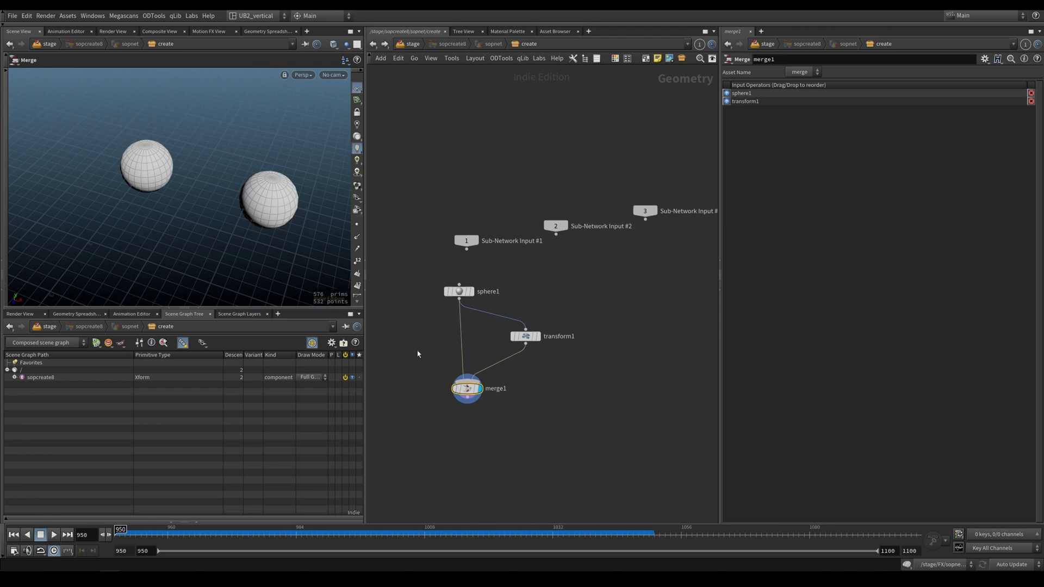
# - Return to the stage network and display sphere2
pyautogui.press('u')
pyautogui.moveTo(625, 228); pyautogui.dragTo(601, 226, button='middle')
pyautogui.moveTo(484, 293); pyautogui.dragTo(501, 295, button='middle')
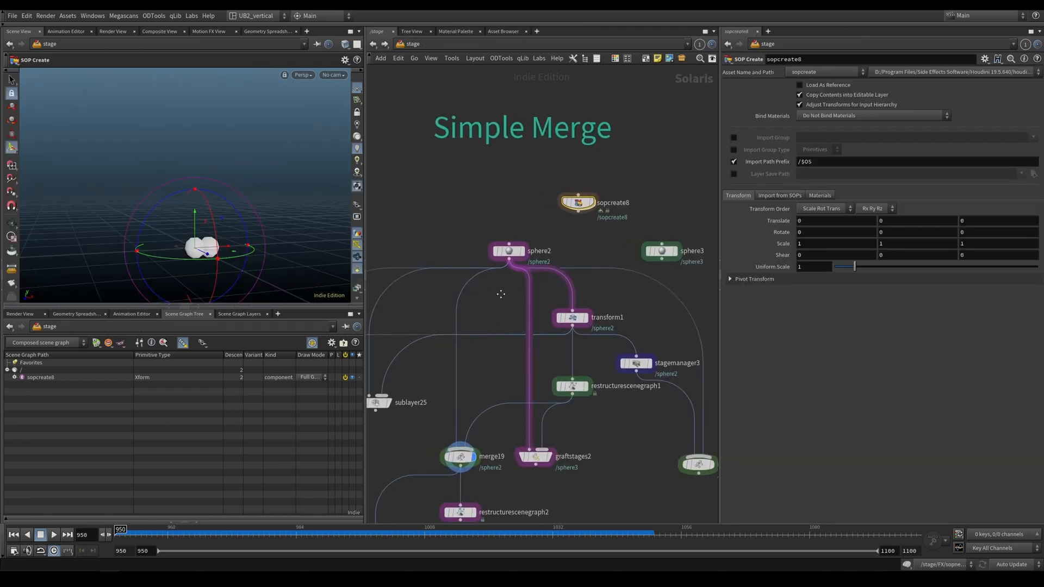
pyautogui.click(510, 250)
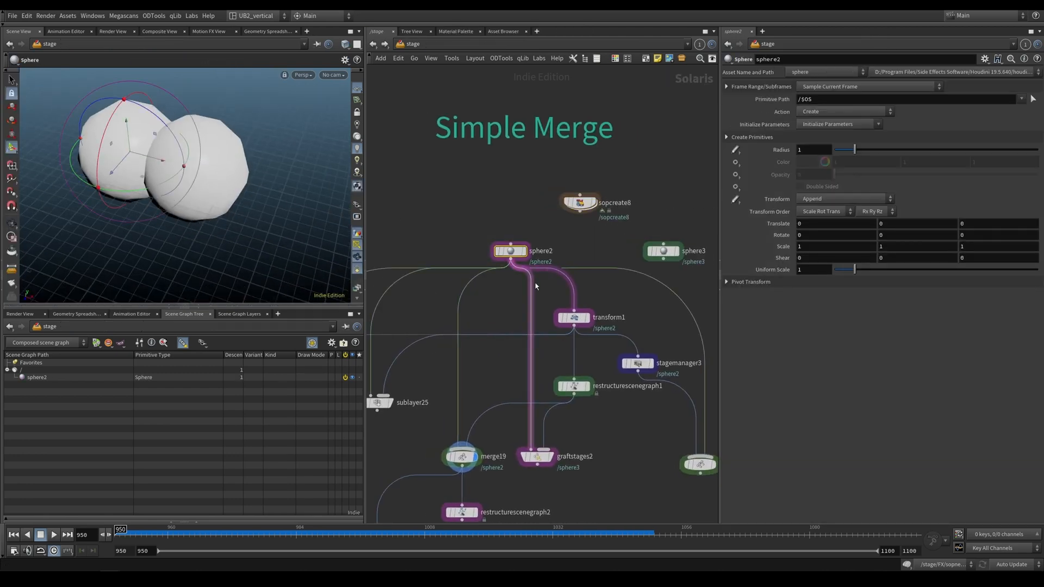
pyautogui.click(523, 251)
pyautogui.moveTo(459, 226); pyautogui.dragTo(542, 280)
# - Add a new Sphere node in the empty space above the Simple Merge title
pyautogui.moveTo(479, 202); pyautogui.dragTo(471, 497, button='middle')
pyautogui.press('Tab')
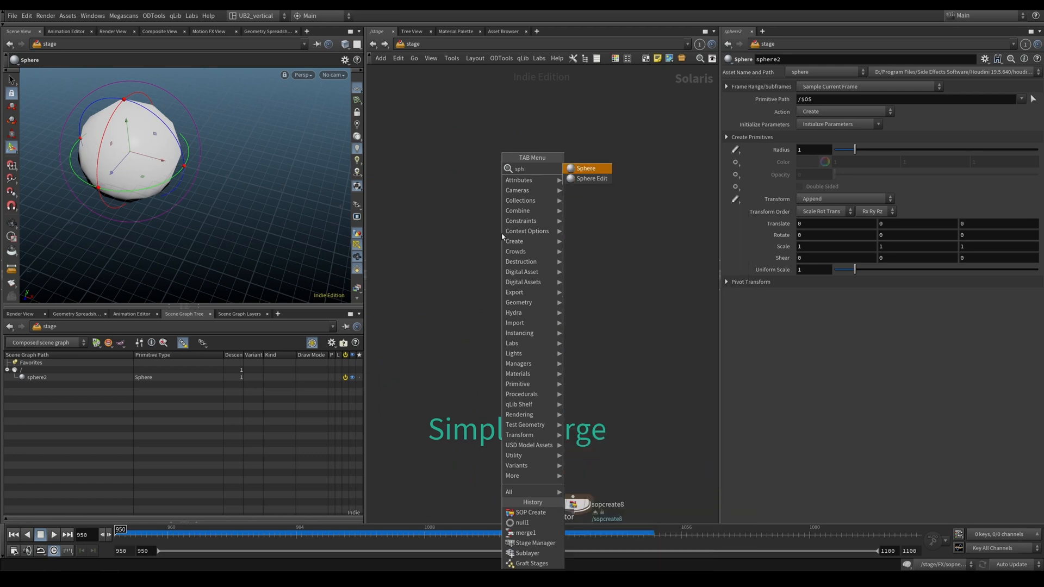
pyautogui.click(588, 168)
pyautogui.click(502, 233)
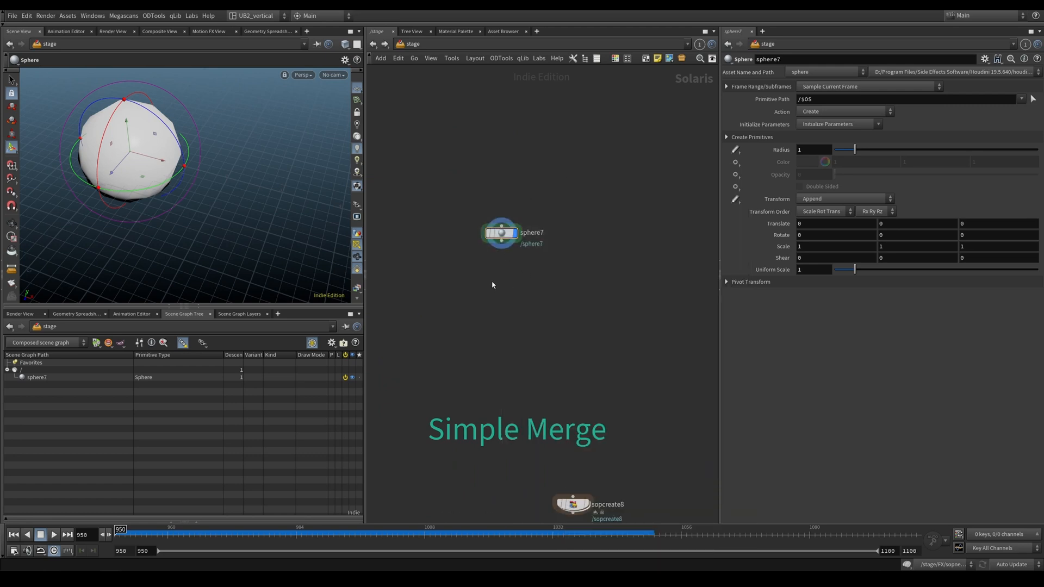
# - Connect a Transform node to sphere7 and move the sphere about 1.3 units along X
pyautogui.press('Tab')
pyautogui.write('tr')
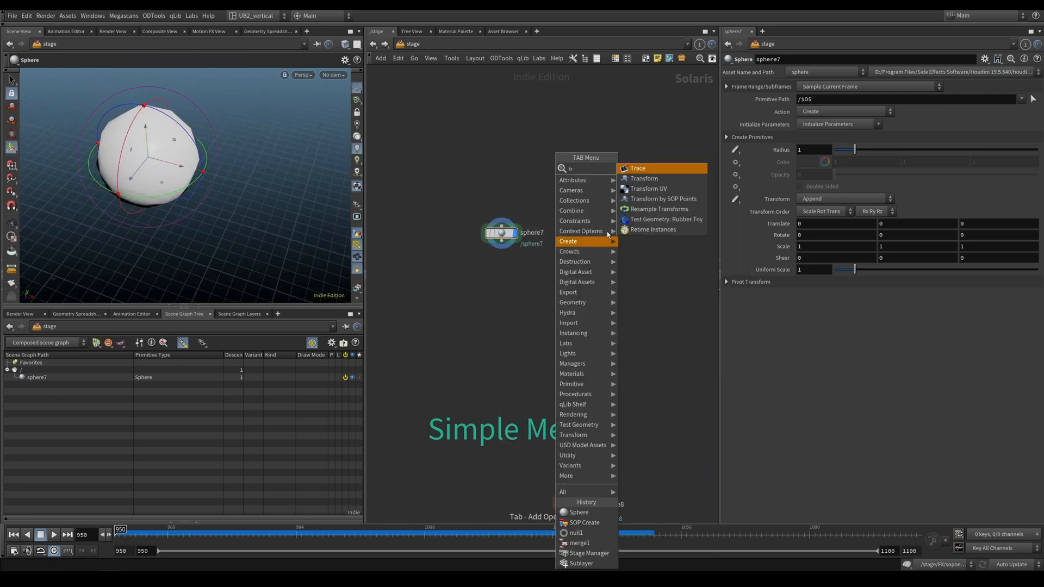
pyautogui.click(644, 178)
pyautogui.moveTo(511, 314); pyautogui.dragTo(508, 317)
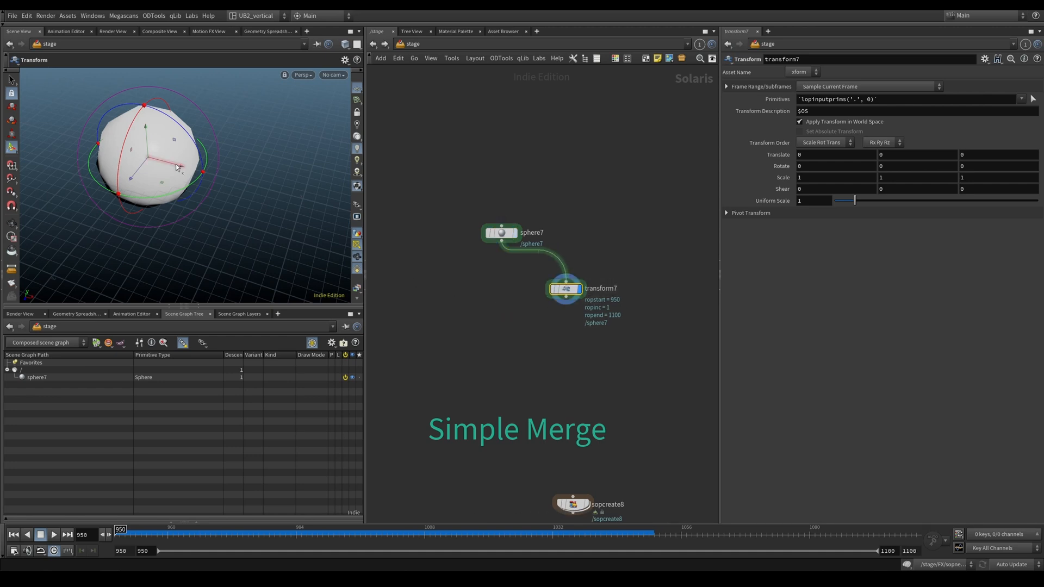
pyautogui.moveTo(181, 166); pyautogui.dragTo(245, 186)
# - Add a Merge node and wire sphere7 and transform7 into it
pyautogui.press('m')
pyautogui.click(489, 339)
pyautogui.moveTo(638, 192); pyautogui.dragTo(463, 323)
pyautogui.moveTo(501, 241); pyautogui.dragTo(488, 330)
pyautogui.click(500, 338)
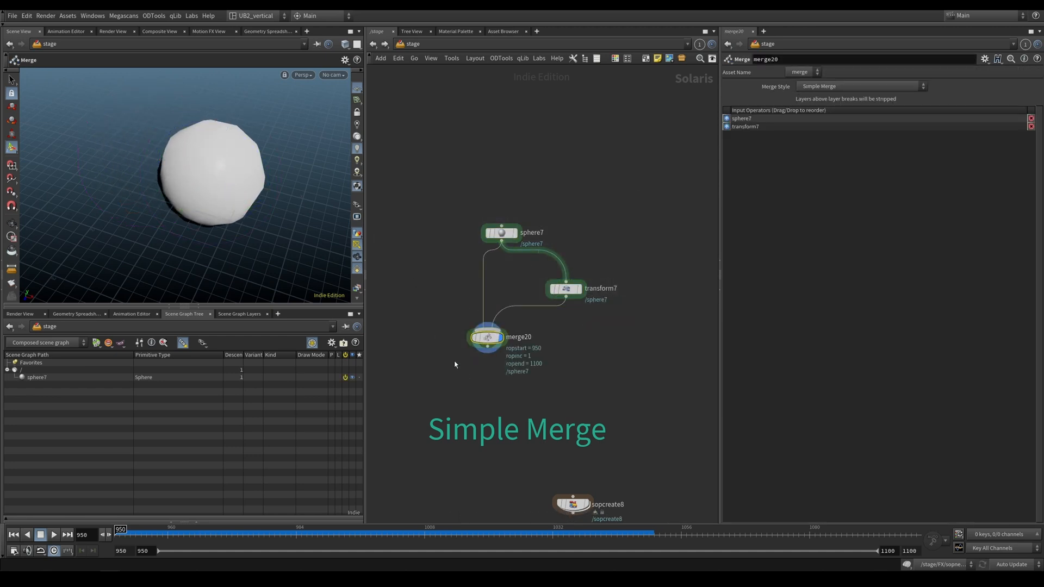
# - Compare the viewport and scene graph results of sphere7, transform7 and merge20
pyautogui.moveTo(450, 203); pyautogui.dragTo(490, 234)
pyautogui.moveTo(443, 323); pyautogui.dragTo(467, 339)
pyautogui.keyDown('alt'); pyautogui.moveTo(226, 227); pyautogui.dragTo(249, 219); pyautogui.keyUp('alt')
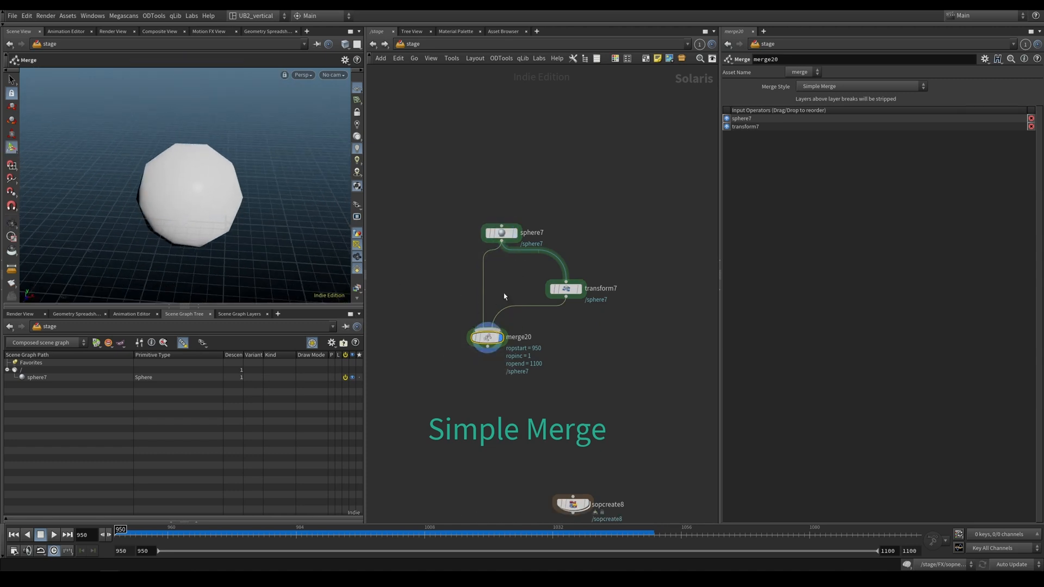
pyautogui.click(579, 289)
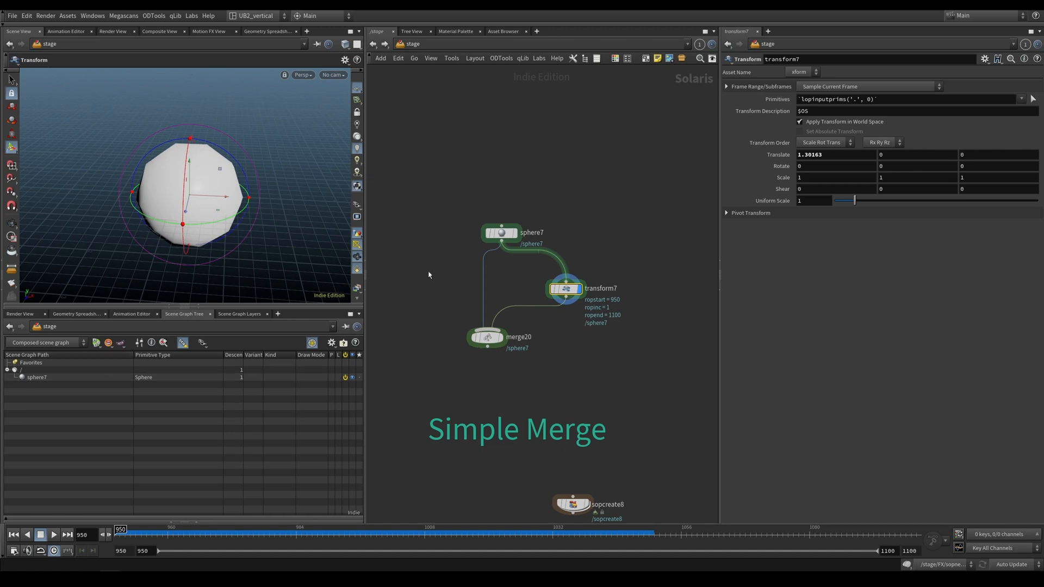
pyautogui.moveTo(540, 222); pyautogui.dragTo(443, 263)
pyautogui.click(571, 294)
pyautogui.moveTo(562, 321); pyautogui.dragTo(518, 386)
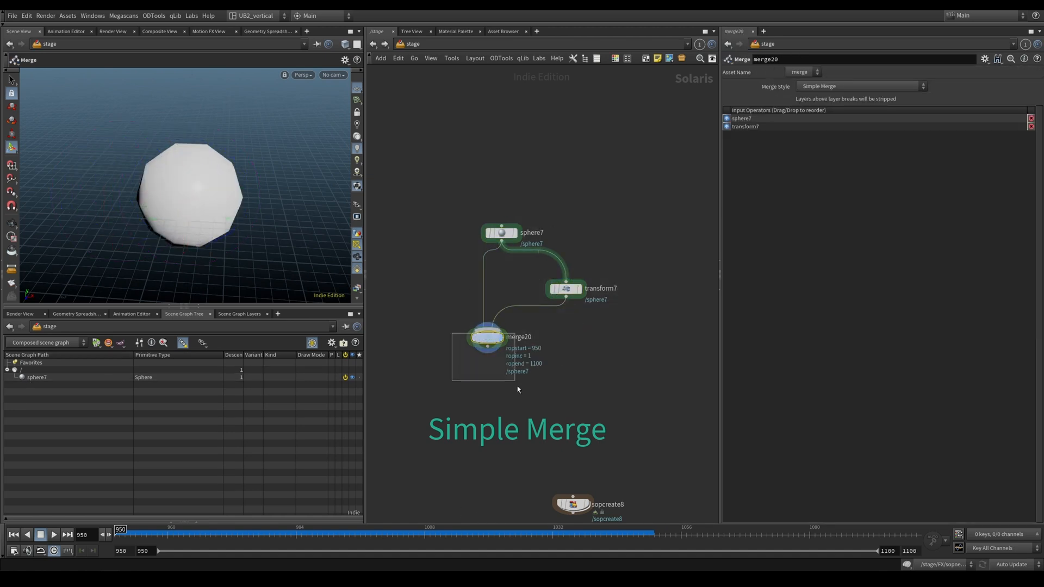
pyautogui.moveTo(490, 336); pyautogui.dragTo(494, 345)
pyautogui.moveTo(575, 354); pyautogui.dragTo(548, 322, button='middle')
pyautogui.moveTo(610, 181); pyautogui.dragTo(456, 264)
pyautogui.moveTo(539, 256); pyautogui.dragTo(532, 219)
# - Insert a Restructure Scene Graph node between transform7 and merge20
pyautogui.press('Tab')
pyautogui.write('re')
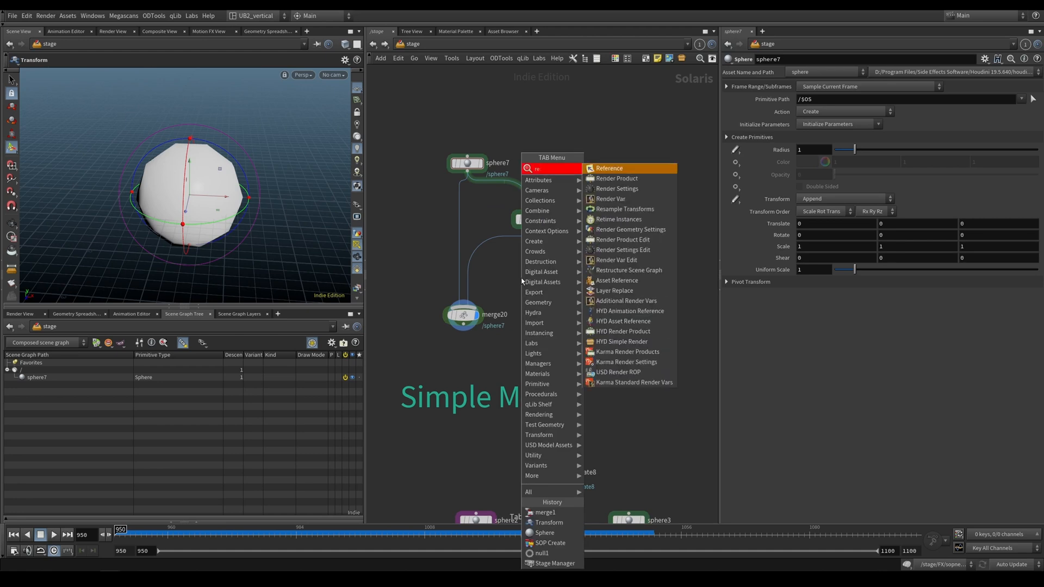
pyautogui.press('BackSpace')
pyautogui.press('BackSpace')
pyautogui.write('s')
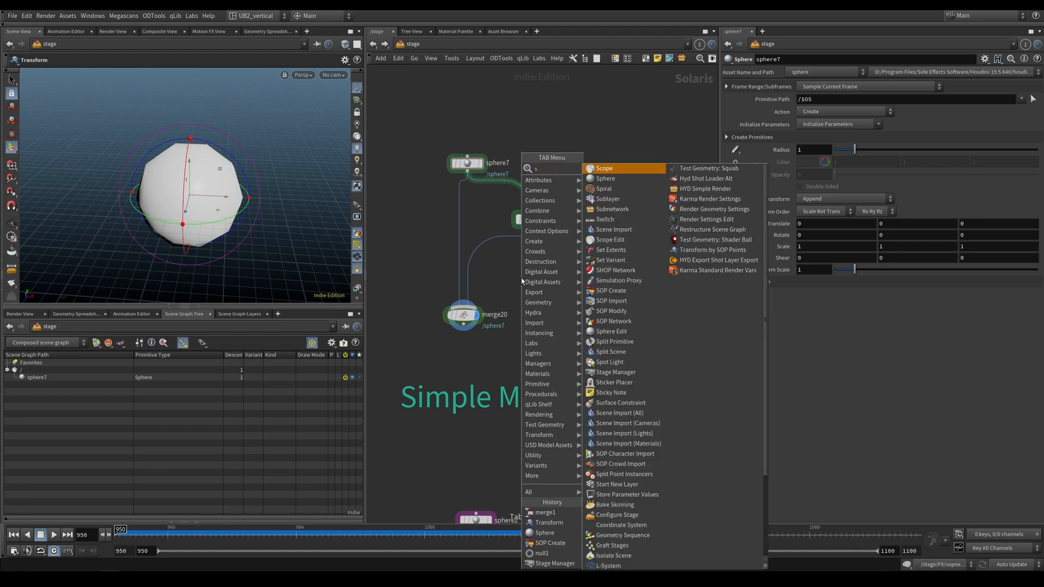
pyautogui.press('BackSpace')
pyautogui.write('re')
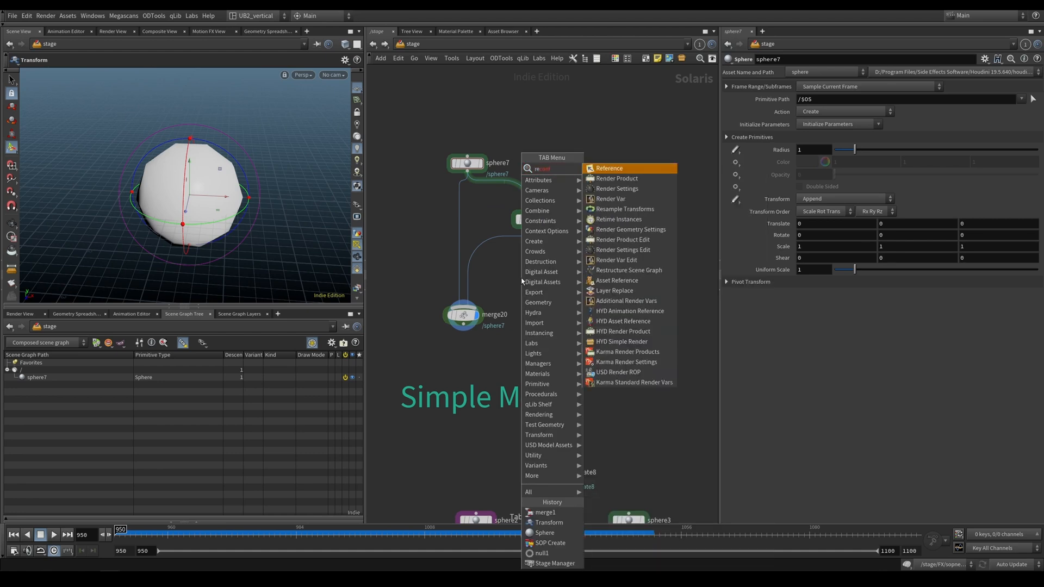
pyautogui.click(628, 270)
pyautogui.click(485, 253)
pyautogui.moveTo(486, 253); pyautogui.dragTo(511, 259)
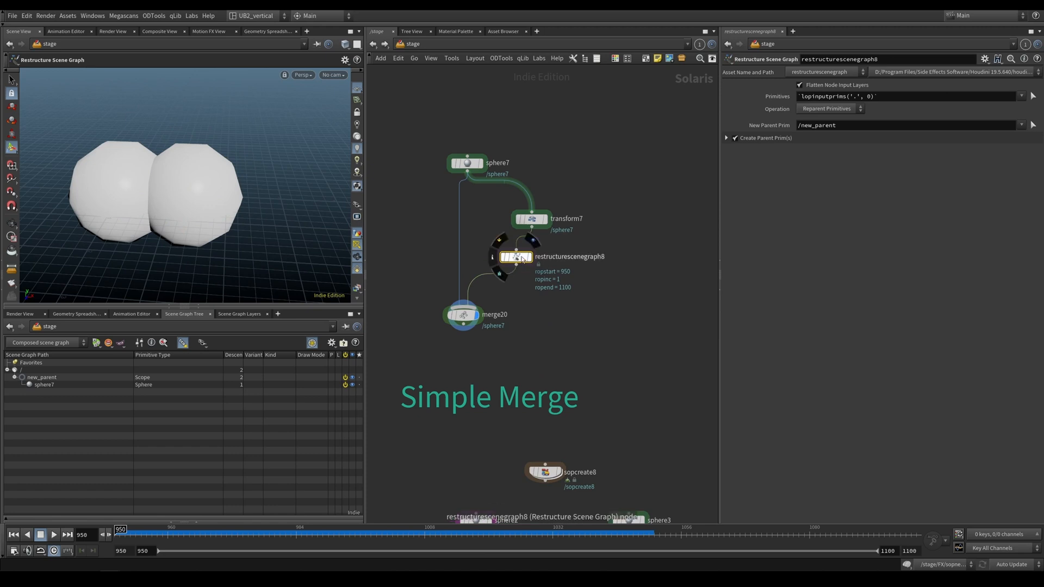
pyautogui.moveTo(516, 257); pyautogui.dragTo(527, 258)
# - Reposition restructurescenegraph8 between transform7 and merge20 and display its result
pyautogui.moveTo(601, 239); pyautogui.dragTo(510, 284)
pyautogui.press('r')
pyautogui.scroll(3, 603, 239)
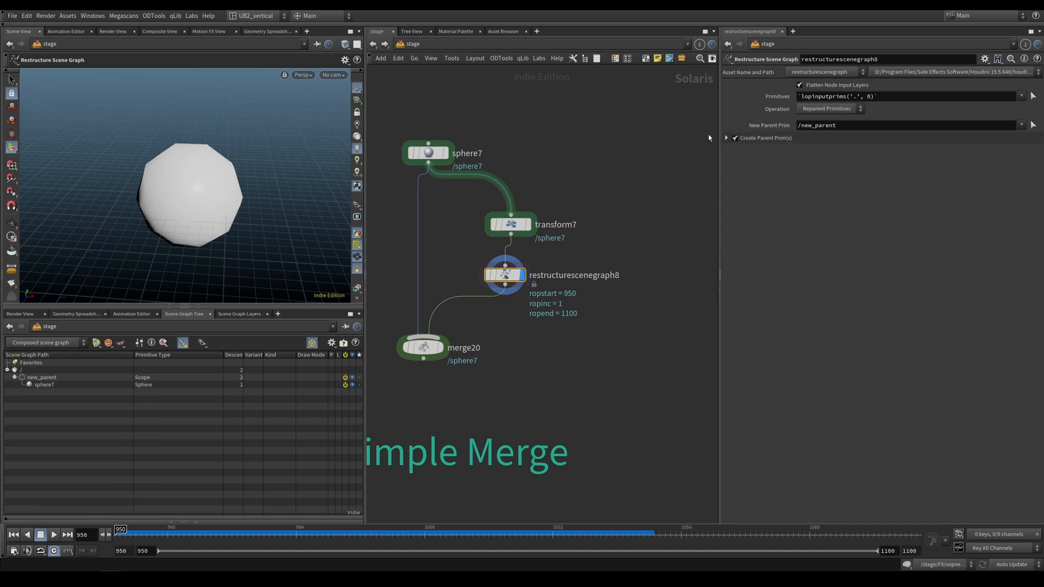
# - On restructurescenegraph8, set Primitives to /* and New Parent Prim to /shere_02
pyautogui.moveTo(838, 126); pyautogui.dragTo(804, 137)
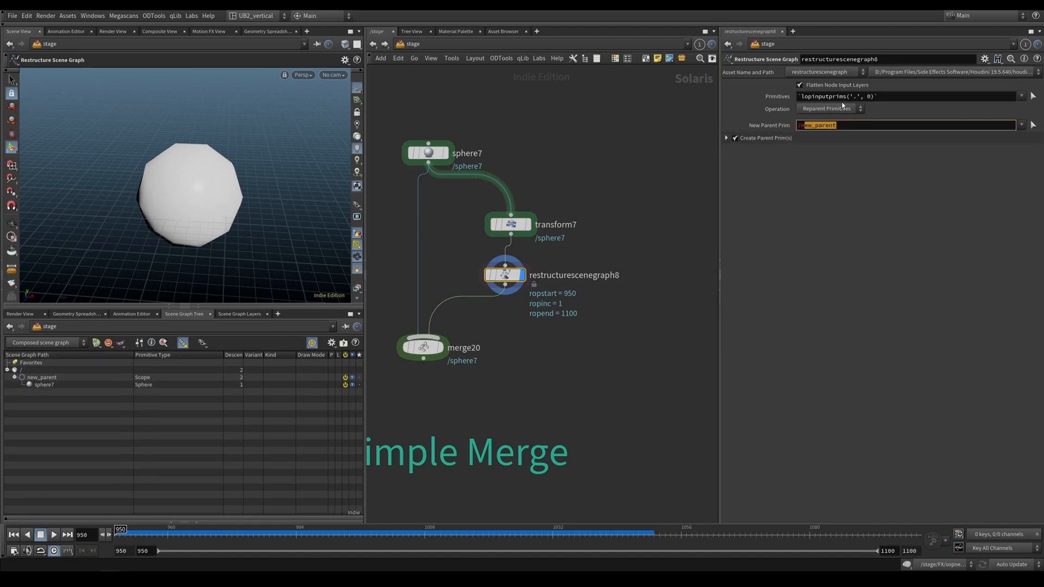
pyautogui.moveTo(876, 97); pyautogui.dragTo(757, 118)
pyautogui.write('/')
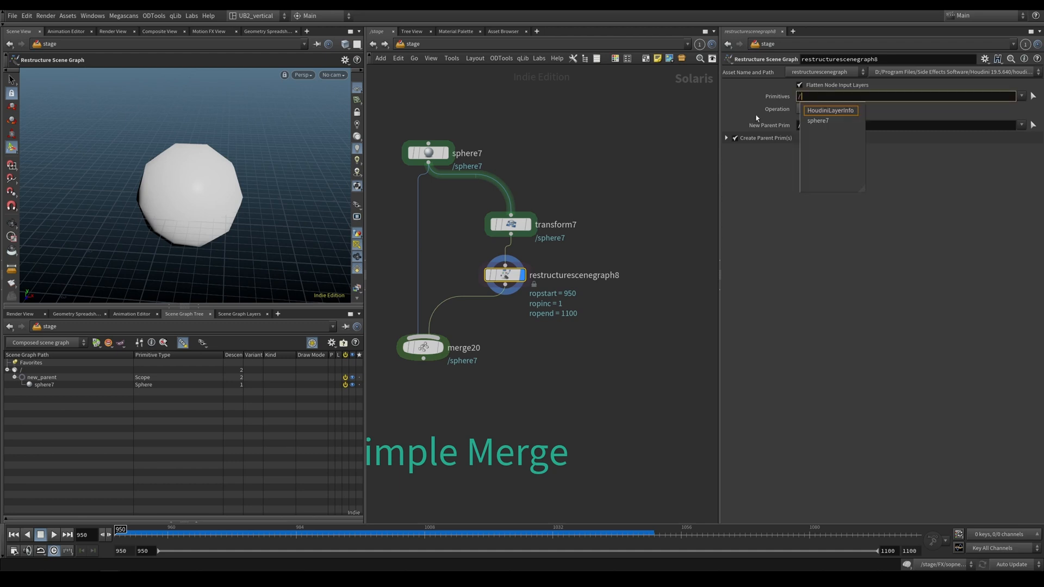
pyautogui.write('*')
pyautogui.press('Tab')
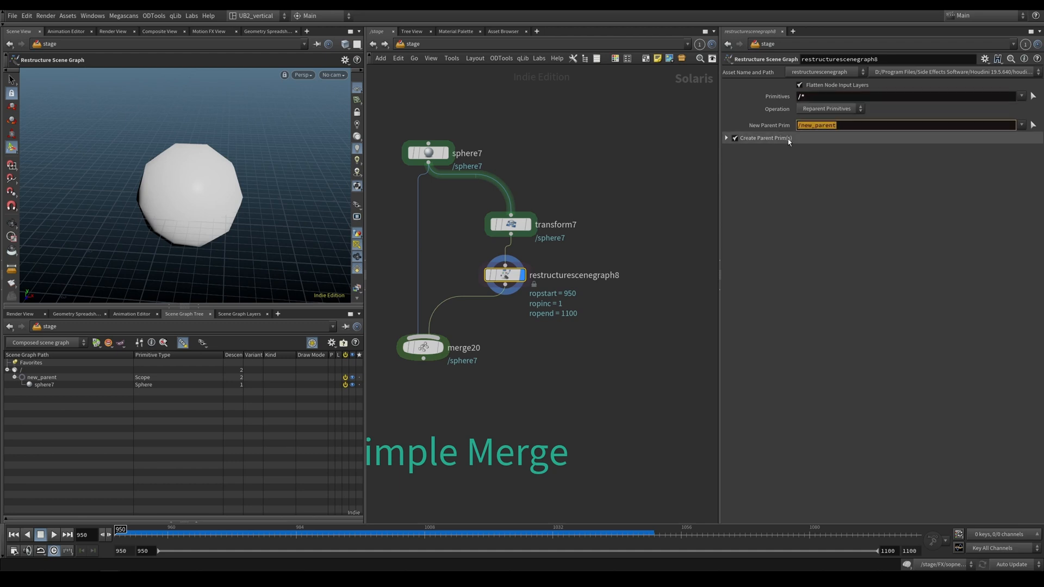
pyautogui.write('/shere_02')
pyautogui.press('Return')
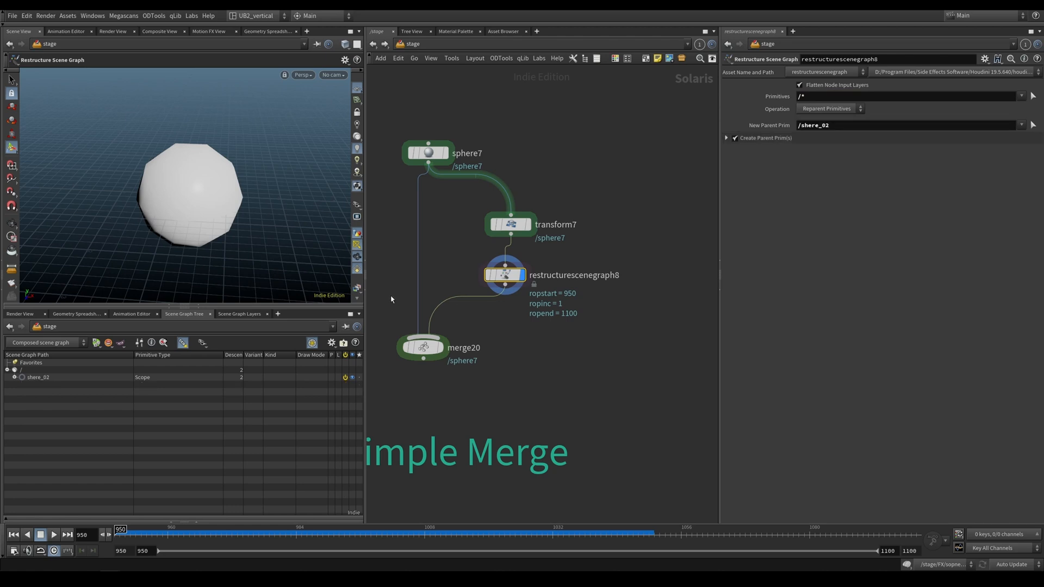
# - Inspect the shere_02 branch in the scene graph and display the merge20 result
pyautogui.click(27, 379)
pyautogui.click(15, 377)
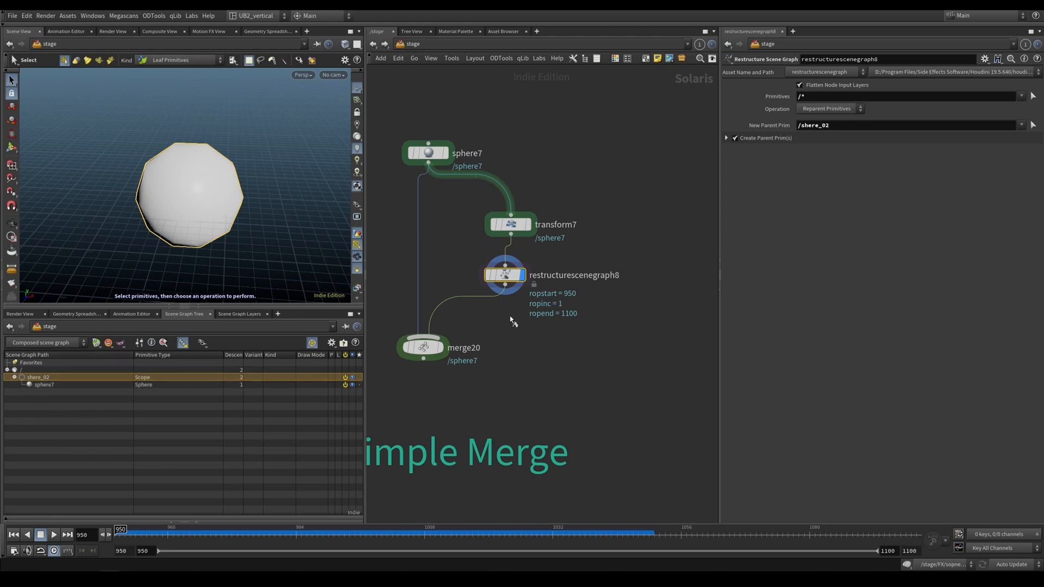
pyautogui.click(441, 348)
# - Examine the existing merge19 setup, including its transform1 and restructurescenegraph1 nodes, to see how the second sphere is renamed
pyautogui.moveTo(491, 351); pyautogui.dragTo(549, 337, button='middle')
pyautogui.moveTo(584, 307); pyautogui.dragTo(562, 331, button='right')
pyautogui.moveTo(604, 383); pyautogui.dragTo(594, 232, button='middle')
pyautogui.moveTo(595, 322); pyautogui.dragTo(614, 309, button='right')
pyautogui.moveTo(600, 323); pyautogui.dragTo(648, 283, button='middle')
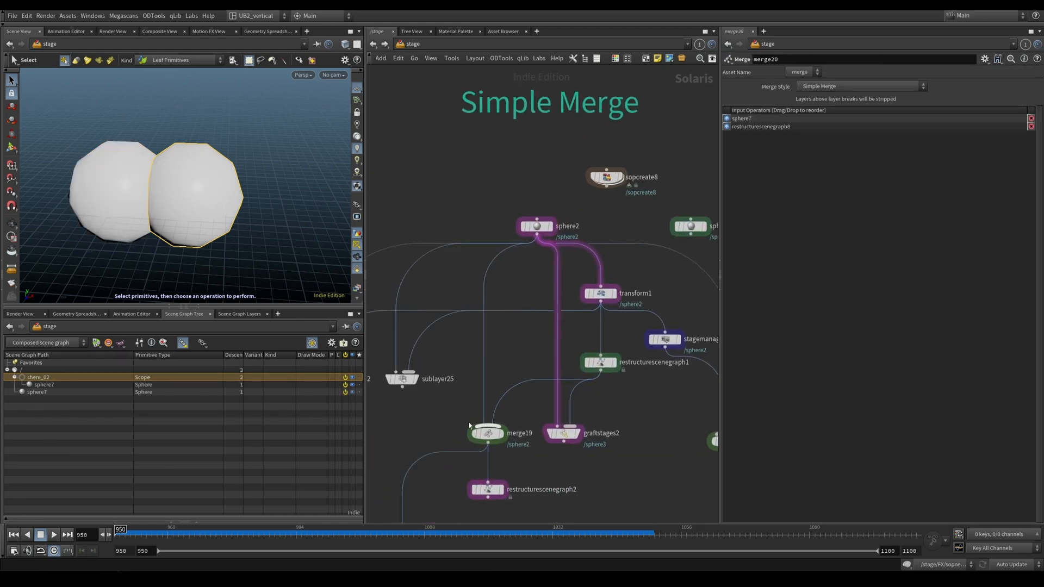
pyautogui.click(500, 434)
pyautogui.moveTo(509, 370); pyautogui.dragTo(469, 359, button='middle')
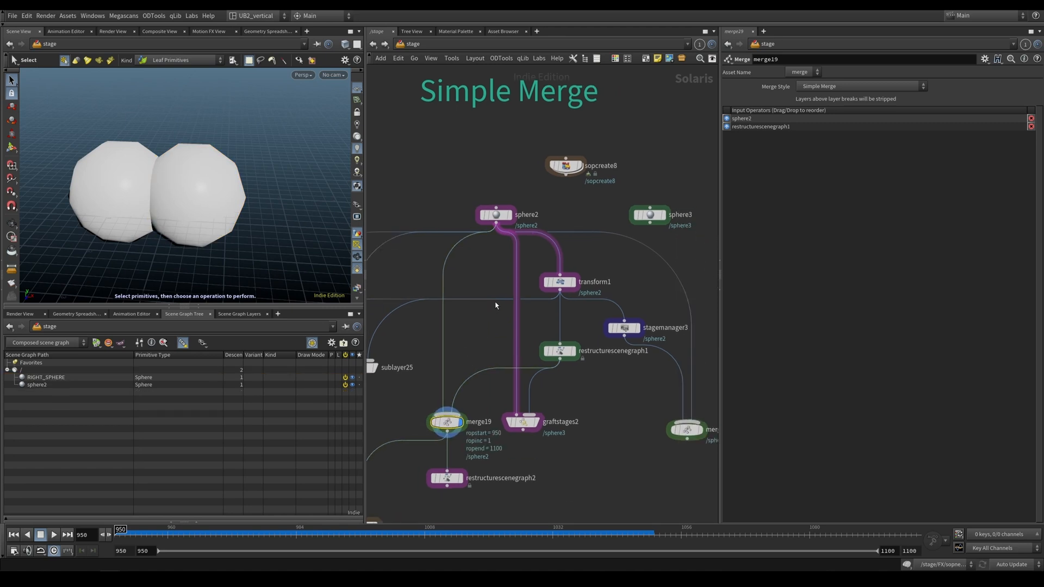
pyautogui.click(559, 276)
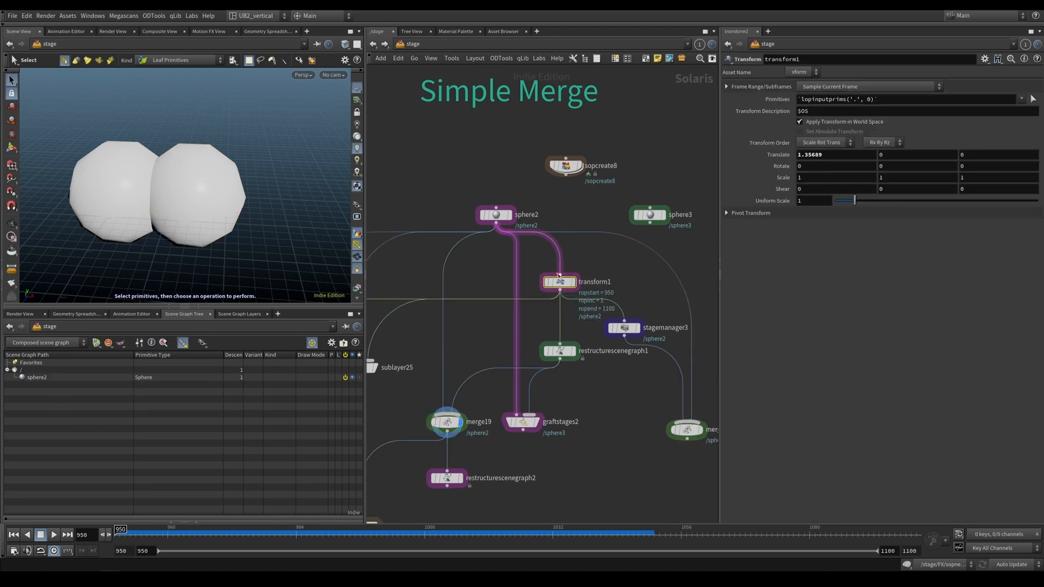
pyautogui.press('r')
pyautogui.click(560, 350)
pyautogui.press('r')
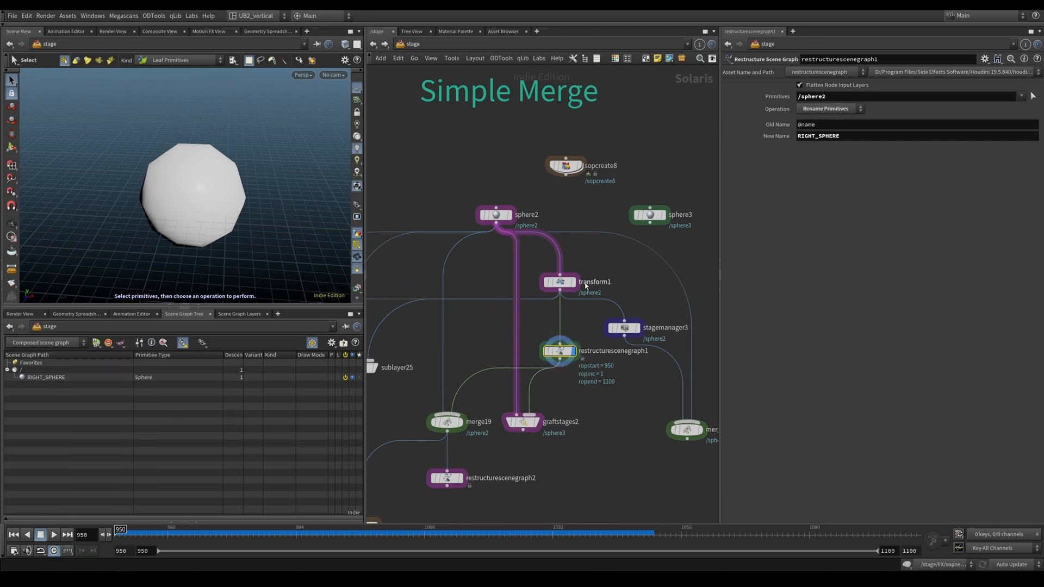
# - Change the operation of restructurescenegraph8 to Rename Primitives
pyautogui.moveTo(525, 195); pyautogui.dragTo(516, 360, button='middle')
pyautogui.moveTo(508, 219); pyautogui.dragTo(491, 369, button='middle')
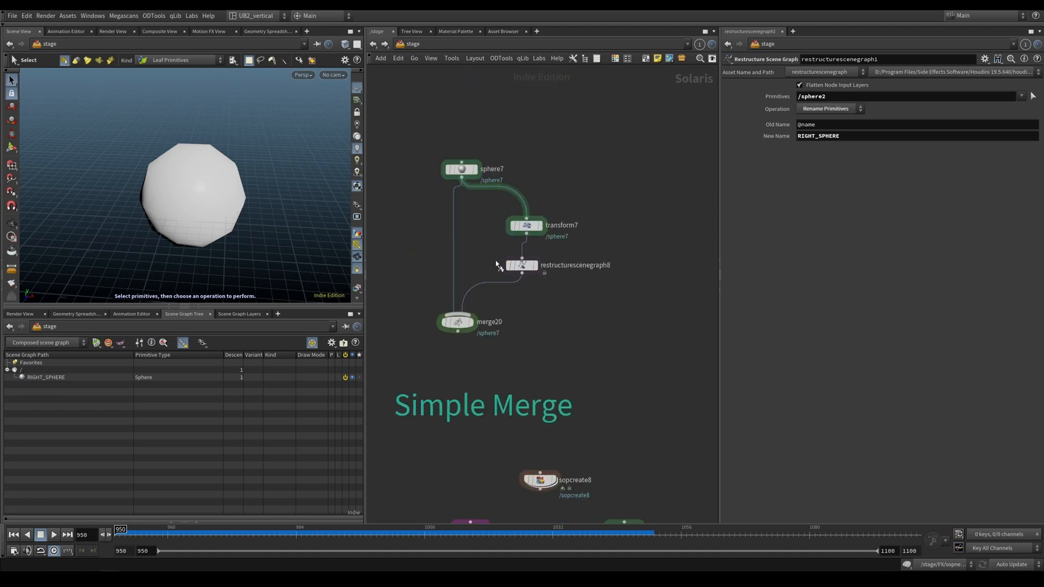
pyautogui.click(535, 265)
pyautogui.click(828, 108)
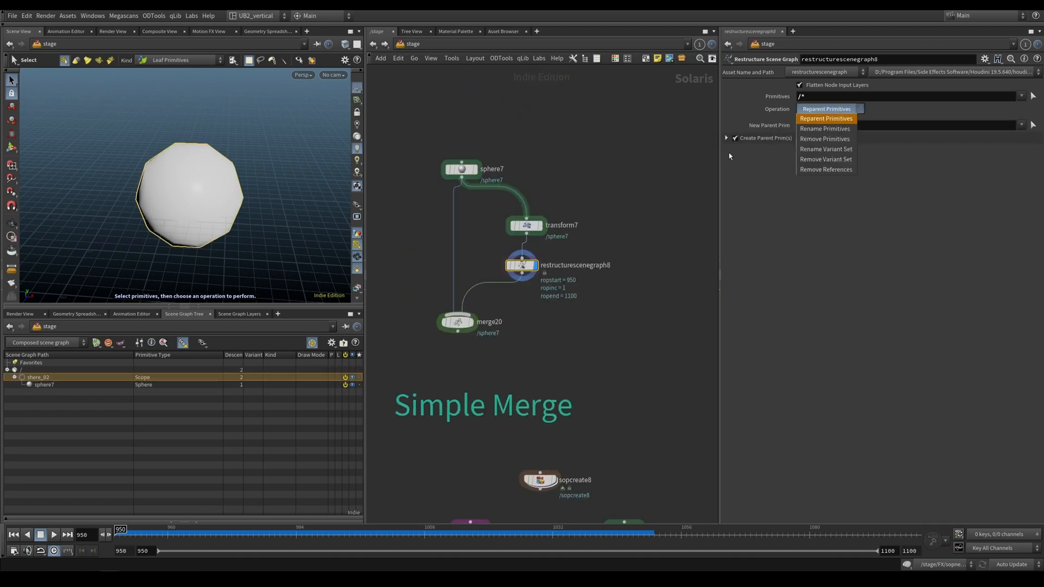
pyautogui.click(838, 130)
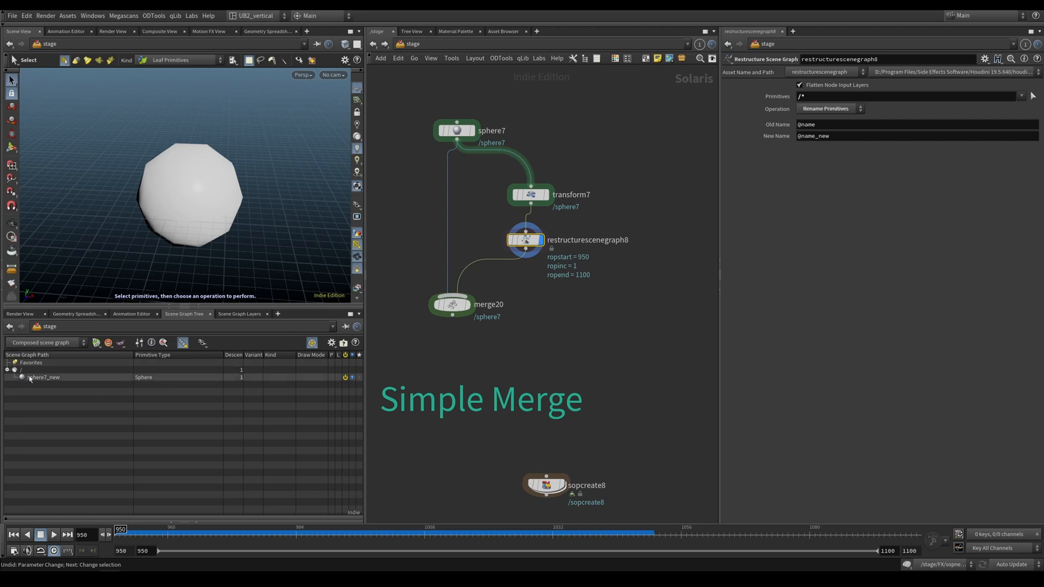
pyautogui.click(829, 123)
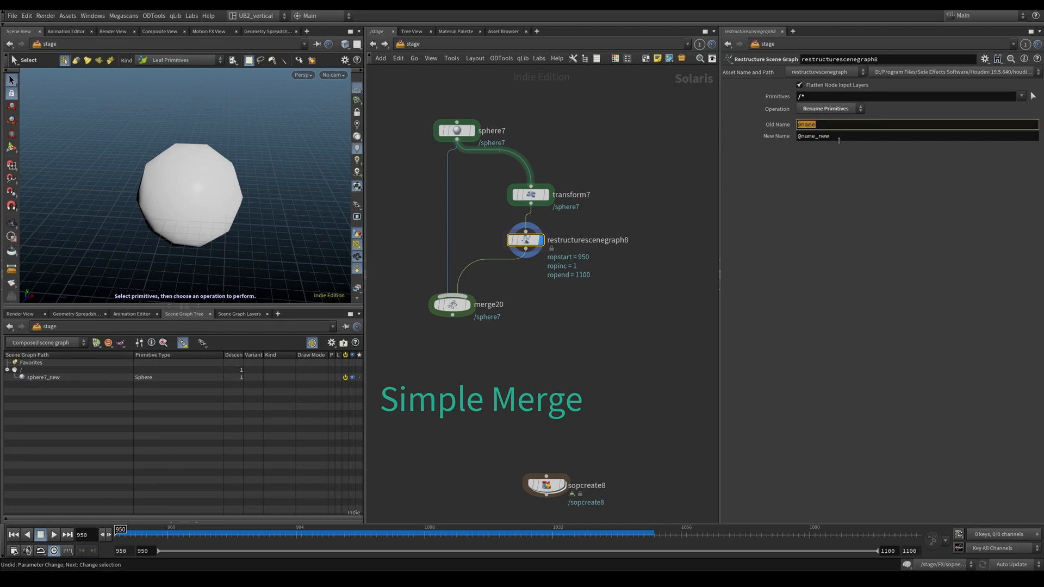
pyautogui.click(808, 136)
pyautogui.moveTo(818, 125); pyautogui.dragTo(796, 136)
pyautogui.click(833, 147)
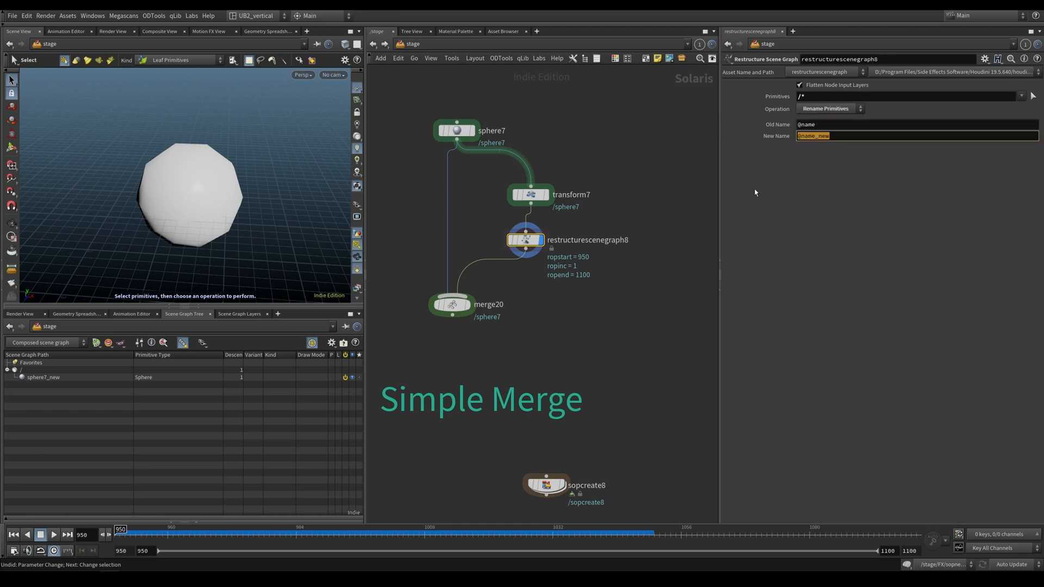
pyautogui.write('right_sphere')
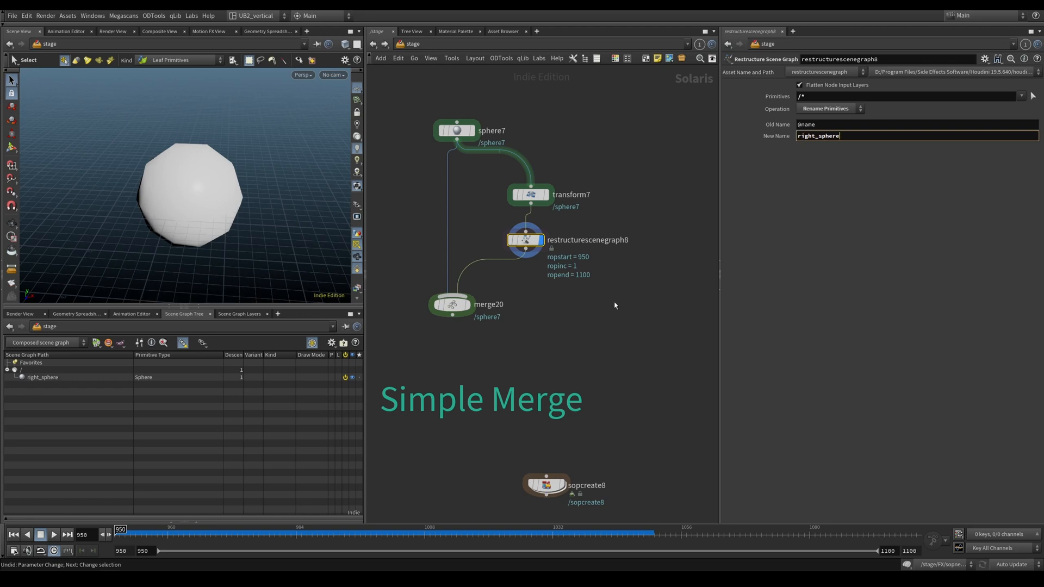
pyautogui.press('Return')
# - Display merge20 and highlight right_sphere and sphere7 individually from the scene graph
pyautogui.click(452, 305)
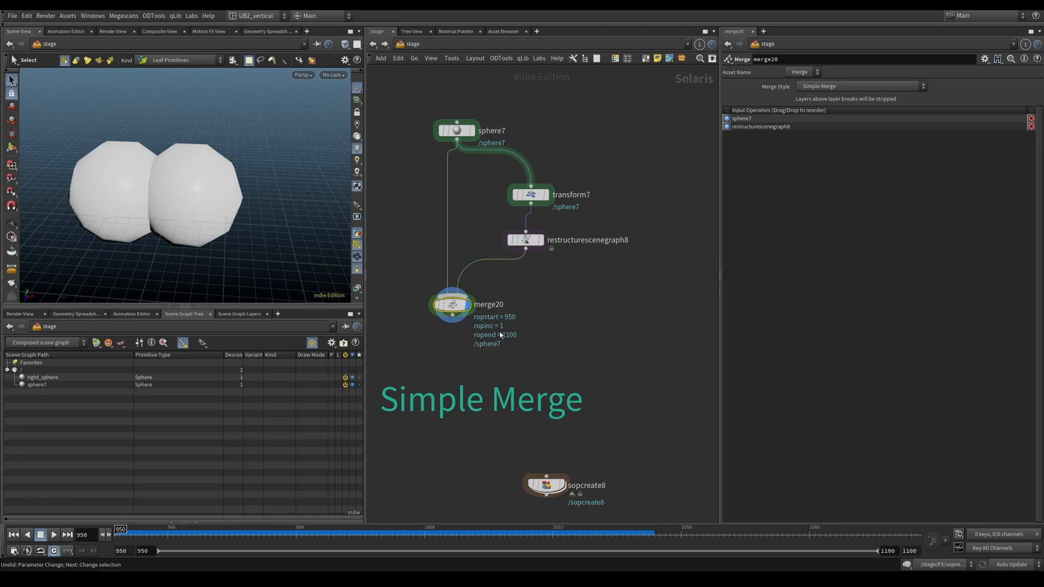
pyautogui.click(82, 377)
pyautogui.click(111, 384)
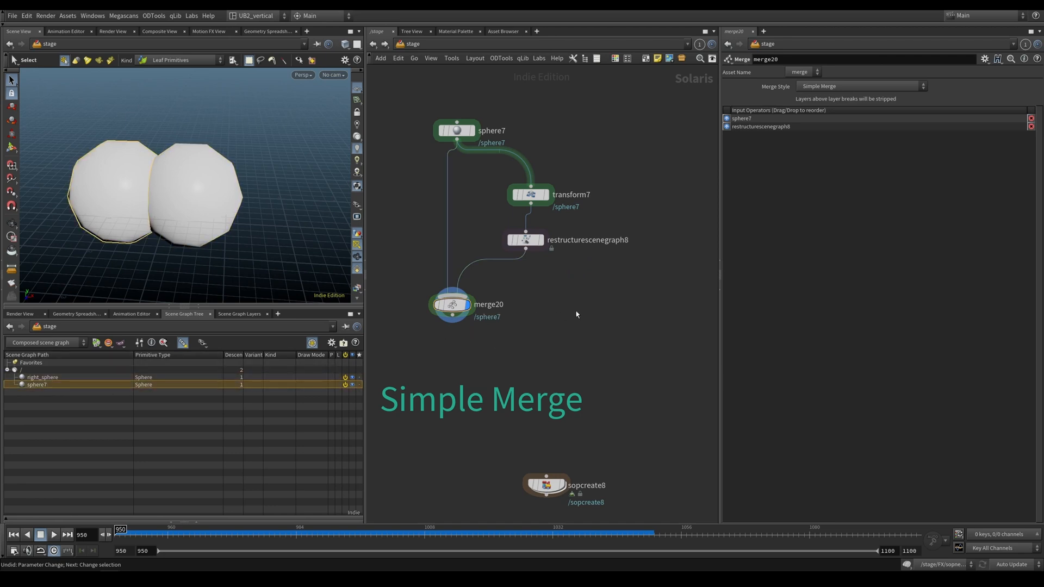
# - Display graftstages2 and inspect its sphere3 branch in the scene graph
pyautogui.scroll(-2, 594, 306)
pyautogui.moveTo(643, 433); pyautogui.dragTo(633, 240, button='middle')
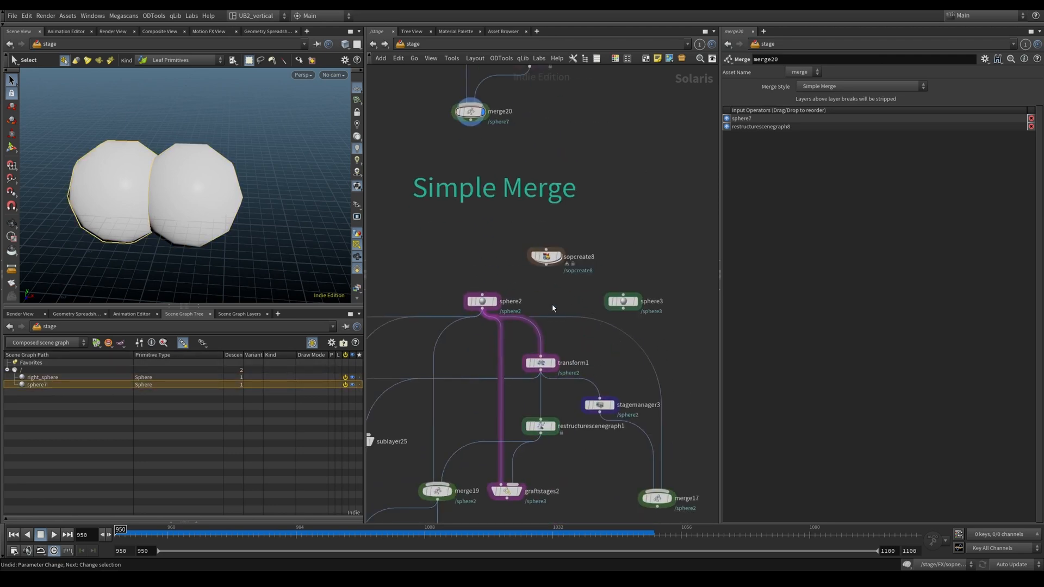
pyautogui.moveTo(558, 485); pyautogui.dragTo(526, 361, button='middle')
pyautogui.scroll(2, 572, 422)
pyautogui.click(517, 432)
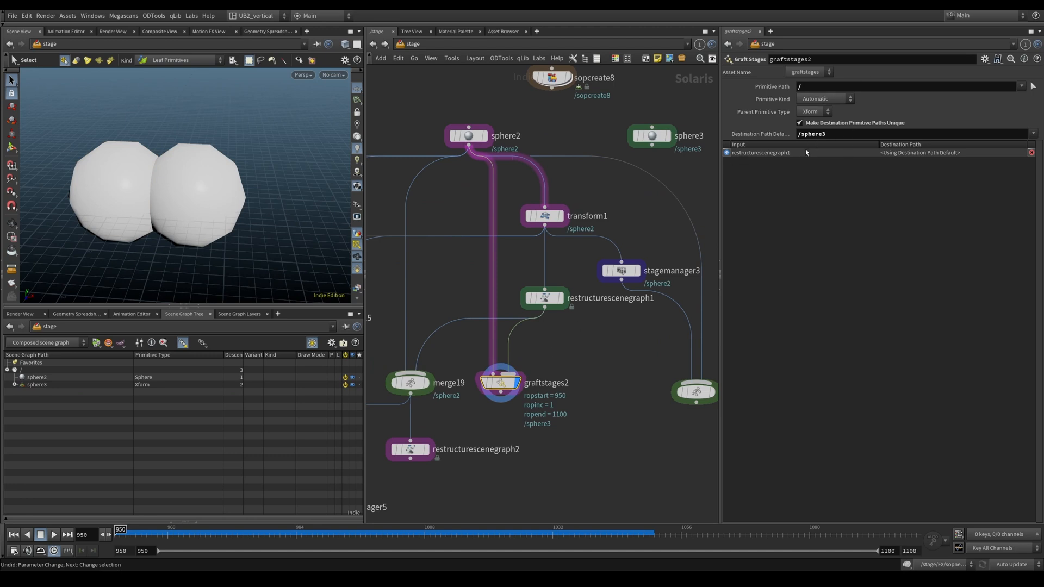
pyautogui.click(14, 385)
pyautogui.click(84, 385)
# - Set the Primitive Path of graftstages2 to /TEST and check the grafted hierarchy
pyautogui.doubleClick(805, 135)
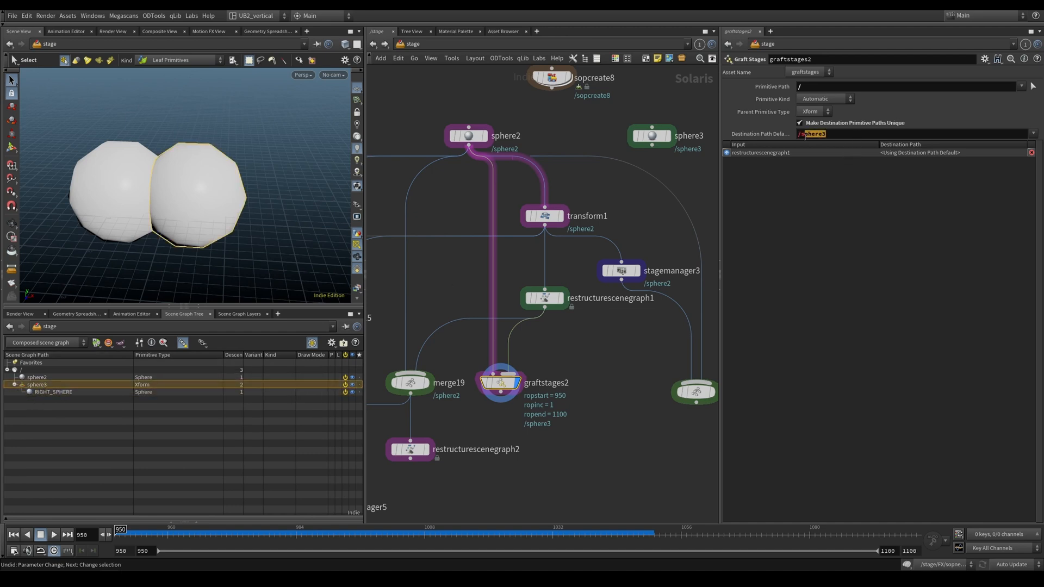
pyautogui.press('Return')
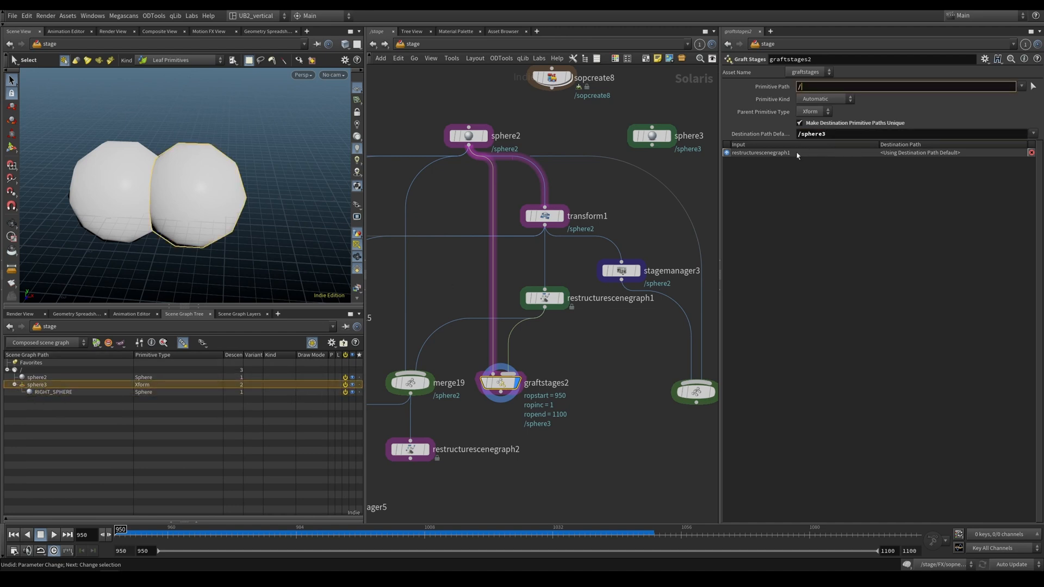
pyautogui.write('TEST')
pyautogui.press('Return')
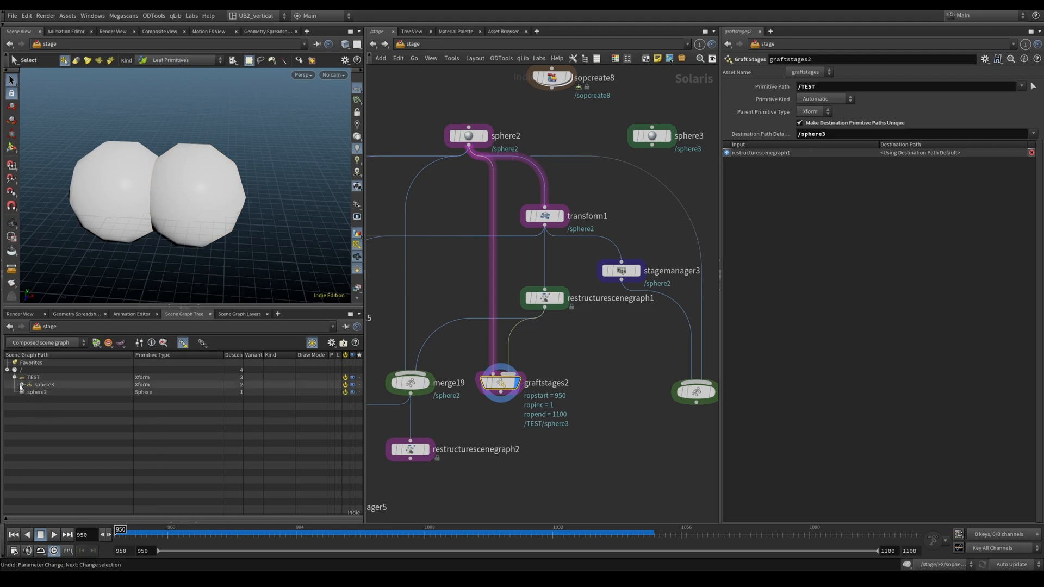
pyautogui.click(21, 385)
pyautogui.click(14, 377)
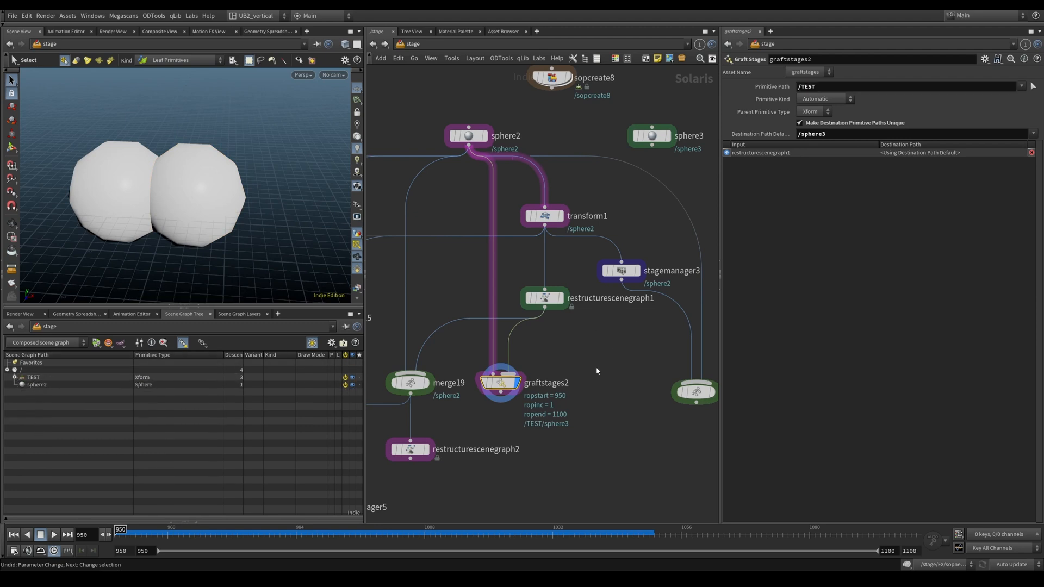
# - Examine the sphere5 primitive in stagemanager3 and display the merge17 result
pyautogui.click(598, 371)
pyautogui.moveTo(607, 341); pyautogui.dragTo(529, 364, button='middle')
pyautogui.click(544, 294)
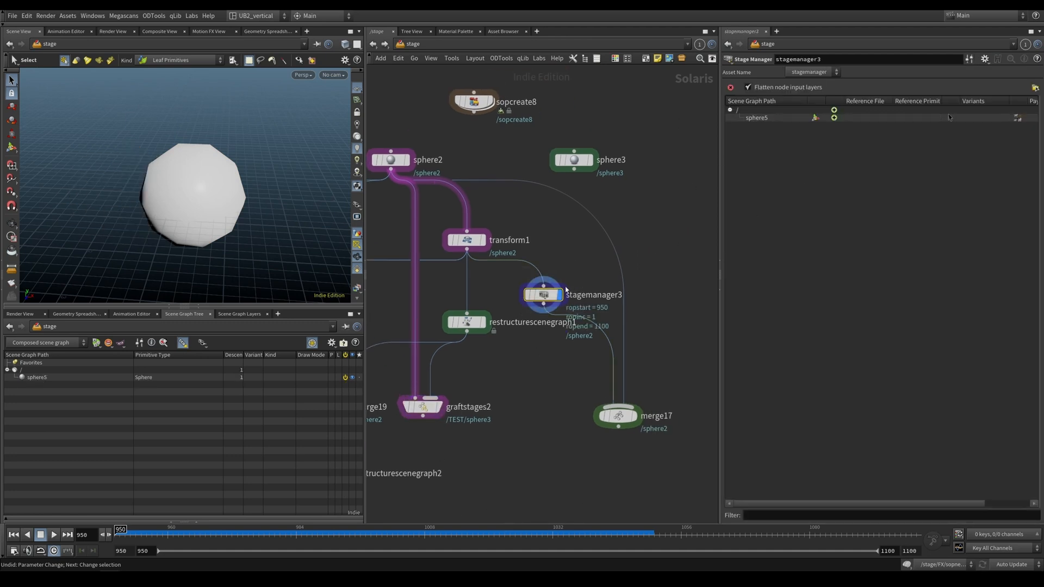
pyautogui.doubleClick(758, 118)
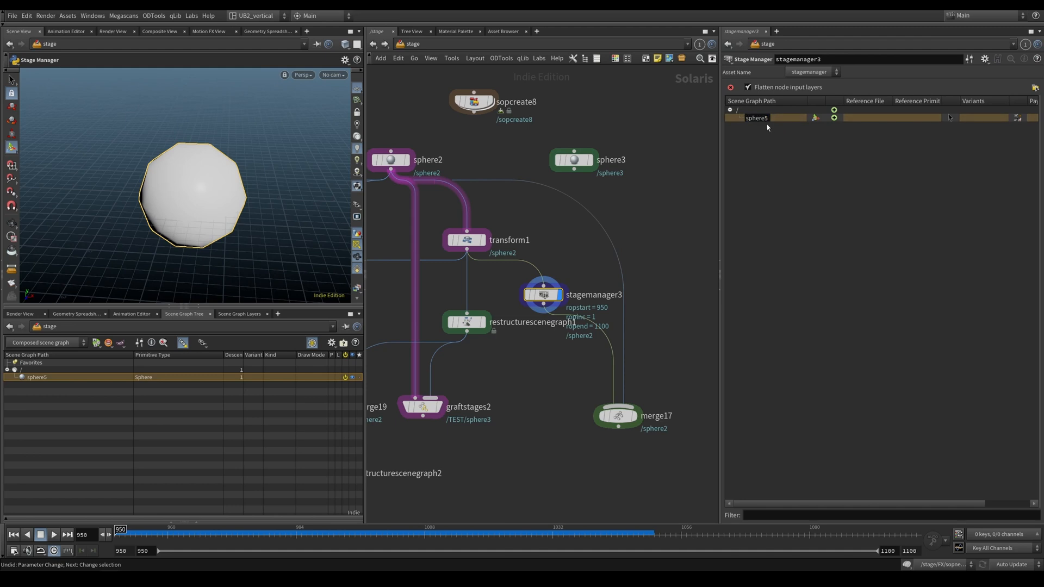
pyautogui.click(618, 416)
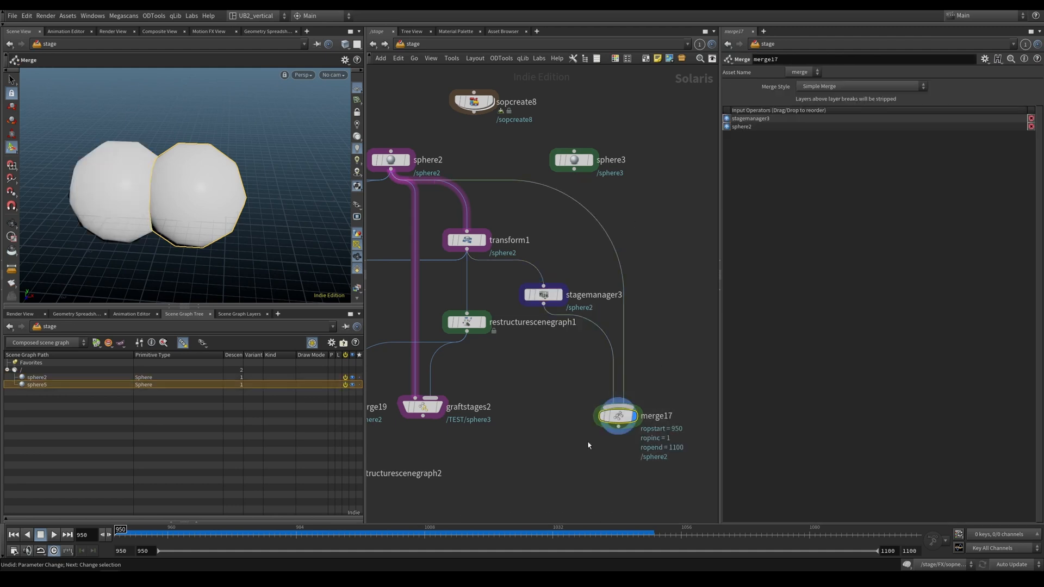
# - Rewire the input of transform1 from sphere2 to sphere3, move sopcreate8 aside, and display transform1
pyautogui.moveTo(533, 414); pyautogui.dragTo(561, 415, button='middle')
pyautogui.moveTo(566, 191); pyautogui.dragTo(568, 215, button='middle')
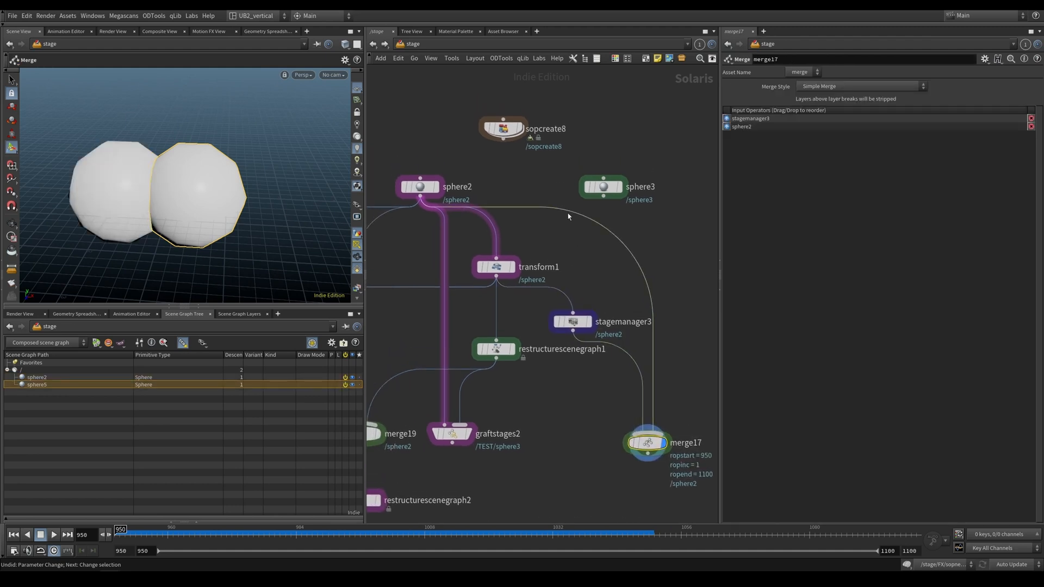
pyautogui.moveTo(555, 250); pyautogui.dragTo(580, 275, button='middle')
pyautogui.moveTo(630, 210); pyautogui.dragTo(589, 211)
pyautogui.moveTo(688, 190); pyautogui.dragTo(539, 227)
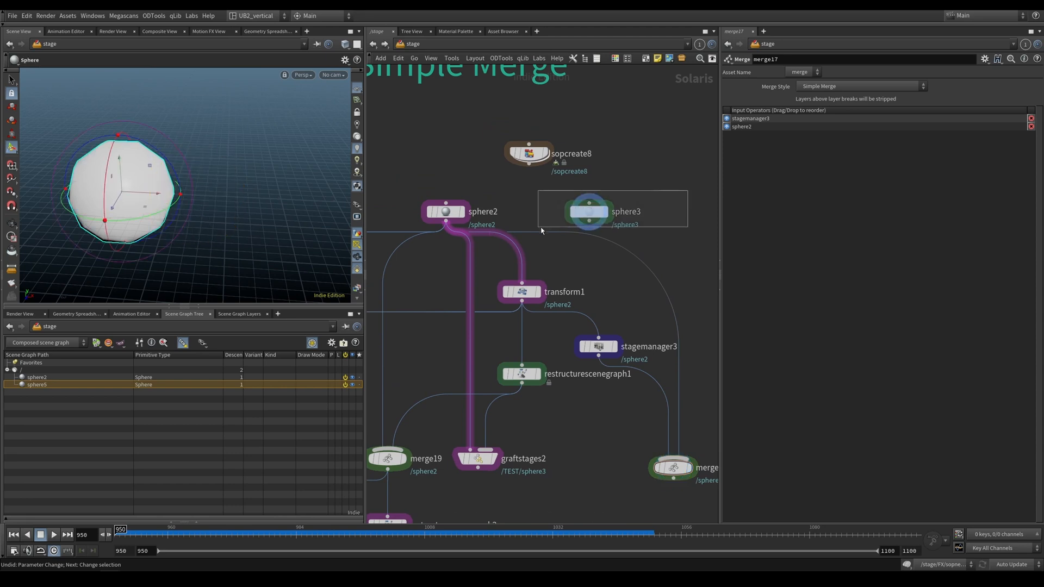
pyautogui.moveTo(523, 281); pyautogui.dragTo(590, 223)
pyautogui.moveTo(578, 170); pyautogui.dragTo(528, 141)
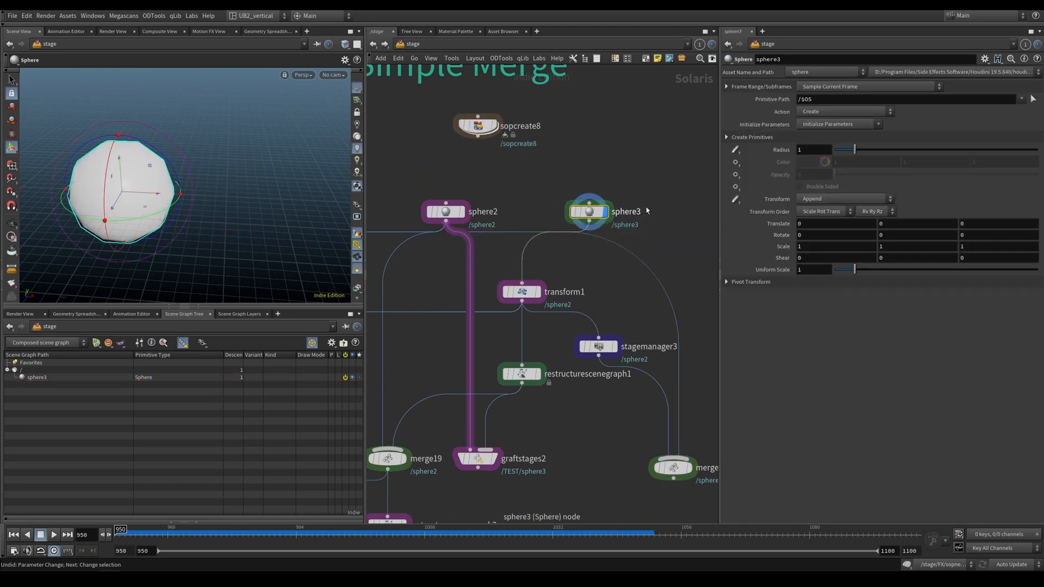
pyautogui.click(514, 292)
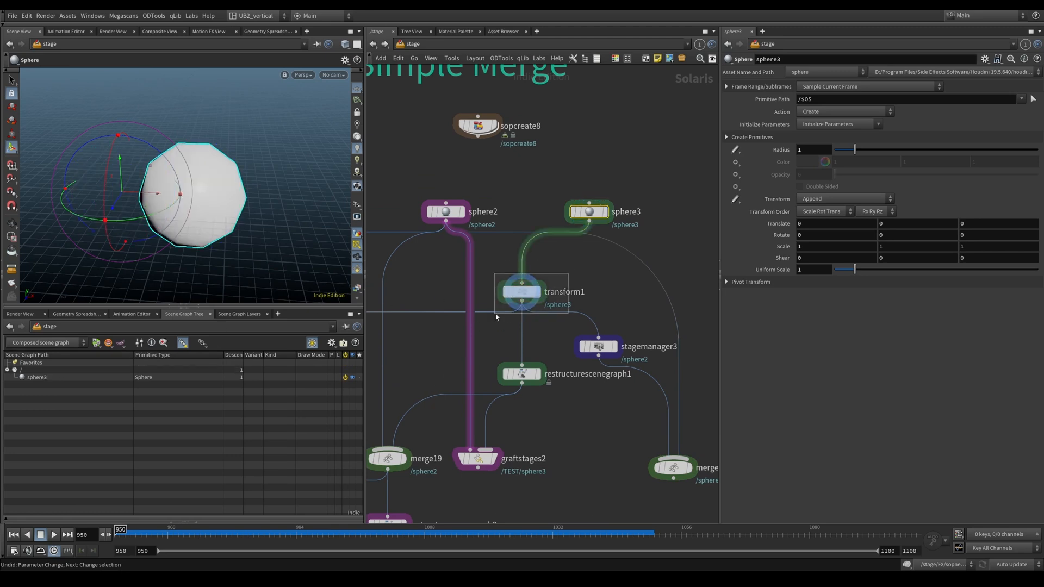
# - Add a Merge node combining sphere2 and transform1 and compare its result with sphere2 alone
pyautogui.click(415, 344)
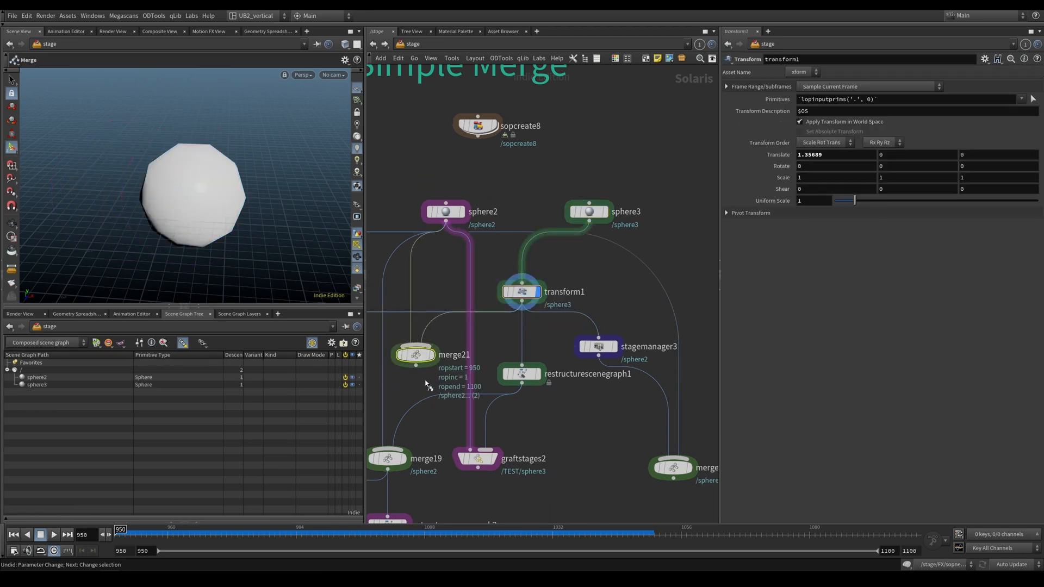
pyautogui.click(431, 354)
pyautogui.click(445, 211)
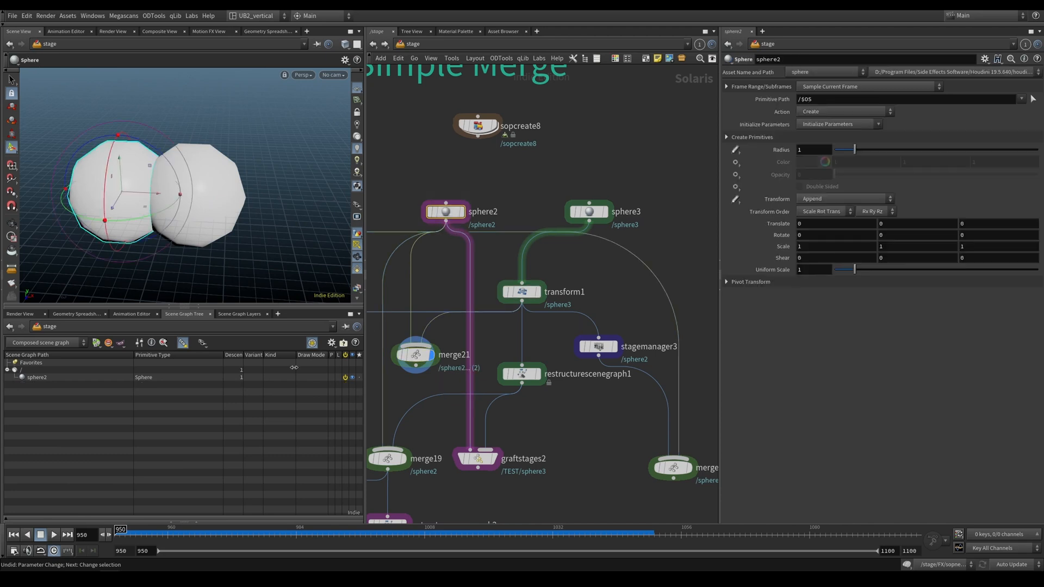
pyautogui.click(416, 354)
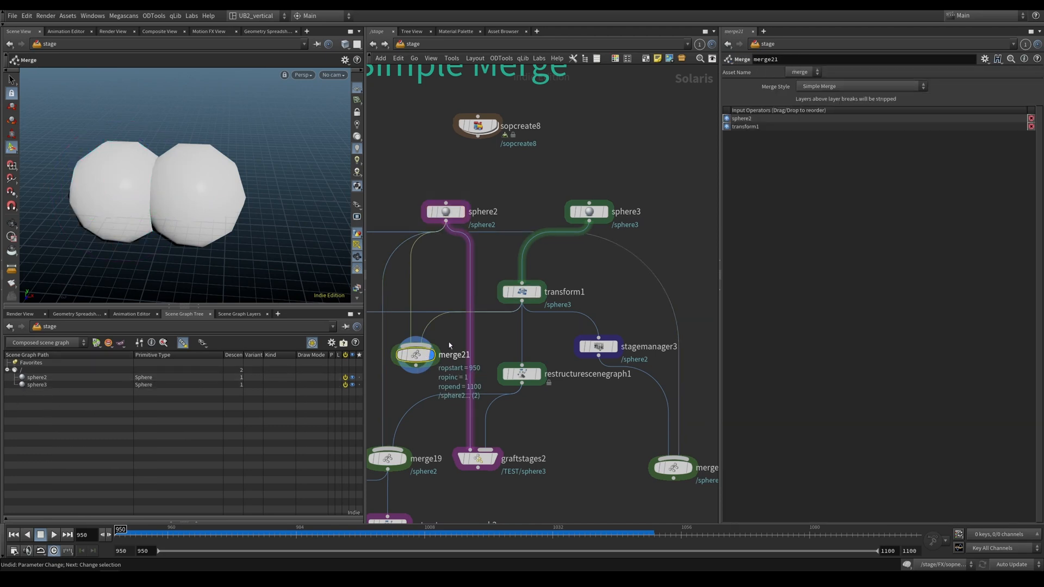
# - Delete the merge21 node
pyautogui.press('Delete')
pyautogui.moveTo(427, 393); pyautogui.dragTo(482, 304, button='middle')
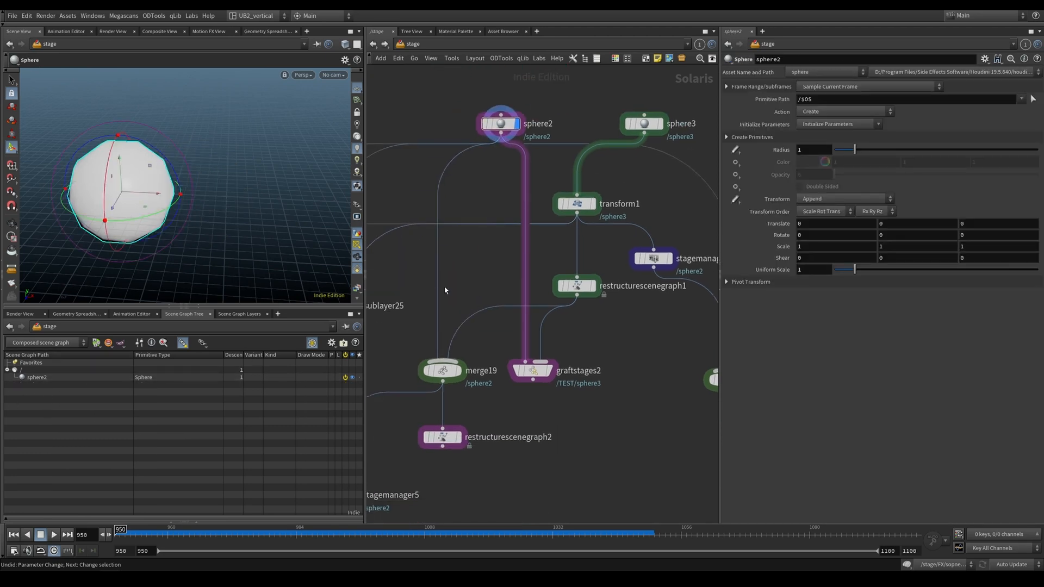
# - Display the result of sublayer25 and examine its inputs and the primitives in the scene graph
pyautogui.moveTo(608, 339)
pyautogui.mouseDown(button='right')
pyautogui.moveTo(590, 344)
pyautogui.moveTo(603, 345)
pyautogui.mouseUp(button='right')
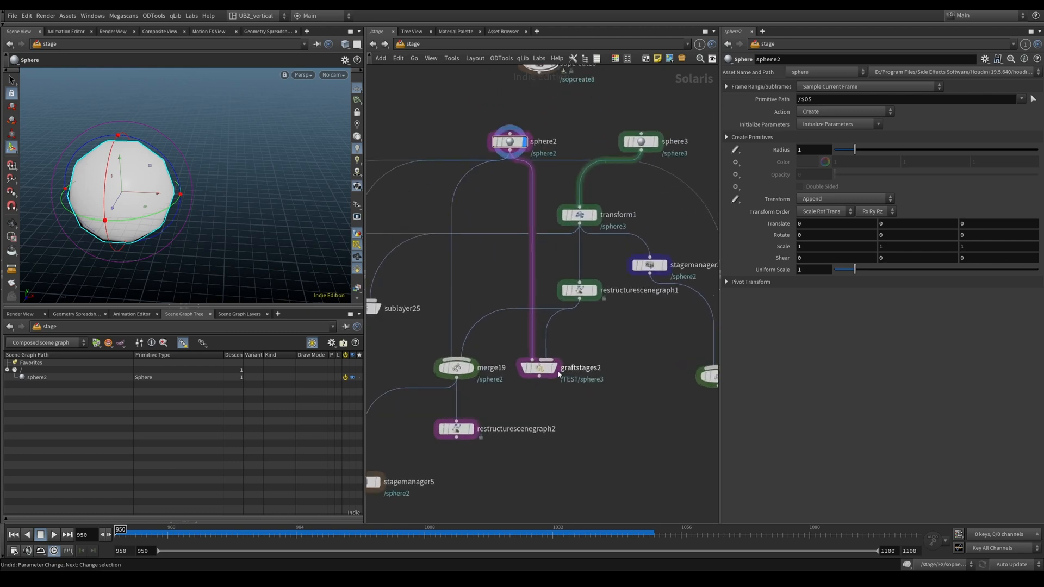
pyautogui.click(471, 368)
pyautogui.moveTo(444, 384); pyautogui.dragTo(490, 362, button='middle')
pyautogui.moveTo(451, 329); pyautogui.dragTo(496, 398, button='middle')
pyautogui.click(452, 367)
pyautogui.moveTo(452, 366); pyautogui.dragTo(463, 365)
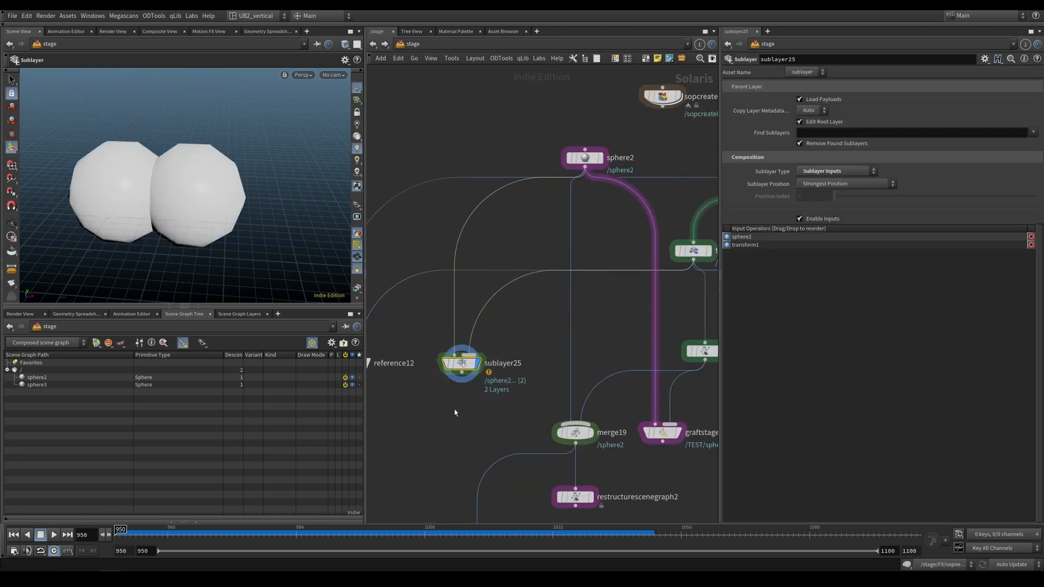
pyautogui.scroll(-1, 457, 400)
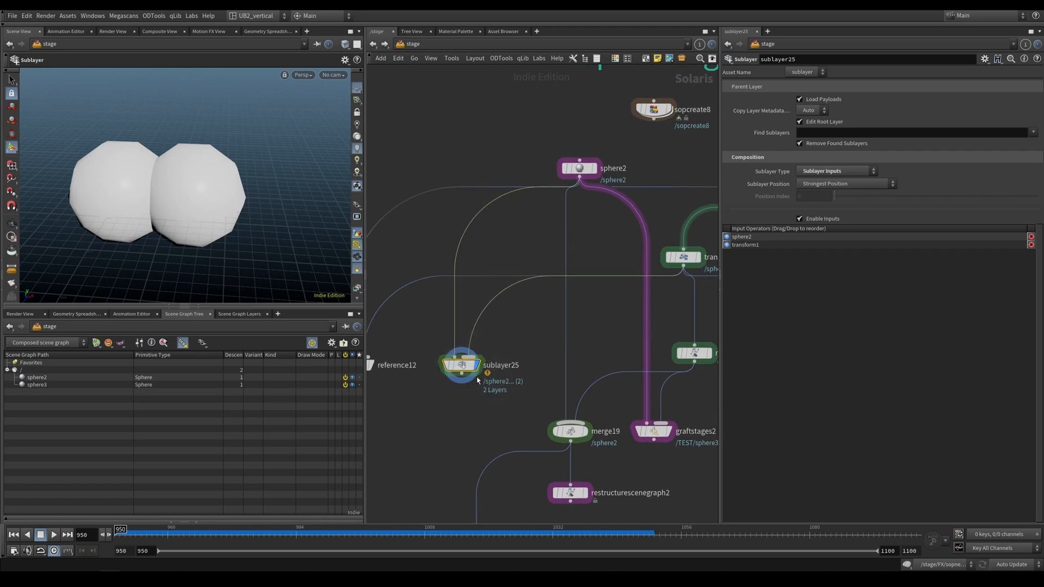
pyautogui.scroll(-2, 386, 377)
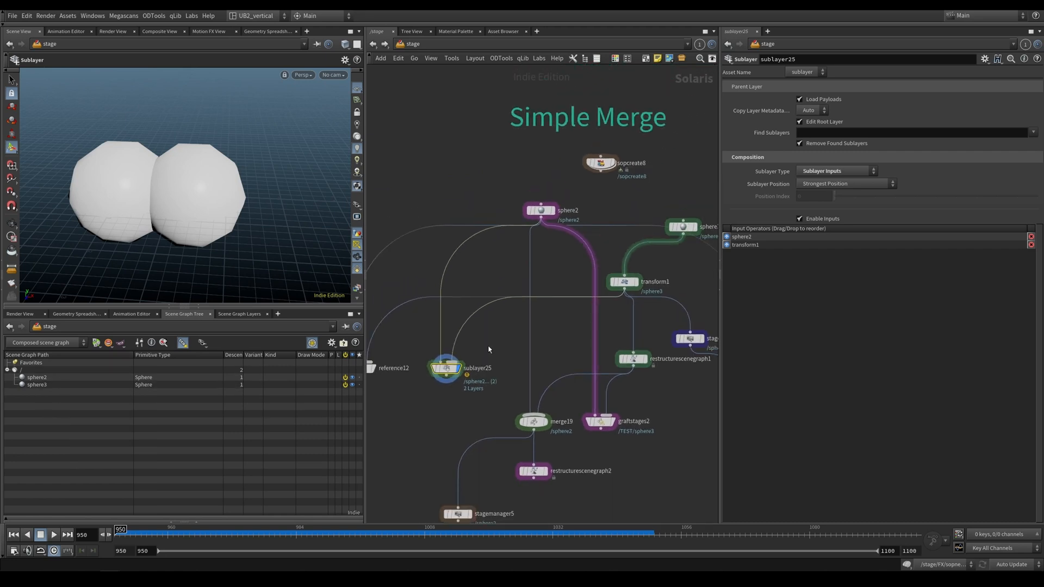
# - Move sphere3 level with sphere2 and rewire the input of transform1 to sphere2
pyautogui.moveTo(679, 231); pyautogui.dragTo(649, 217)
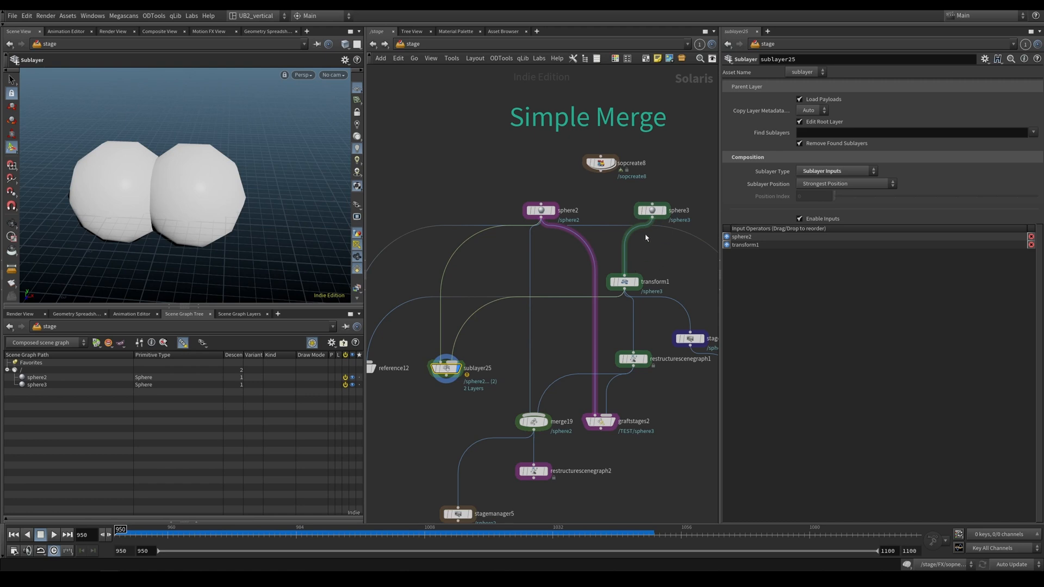
pyautogui.moveTo(627, 275); pyautogui.dragTo(540, 217)
pyautogui.scroll(1, 477, 350)
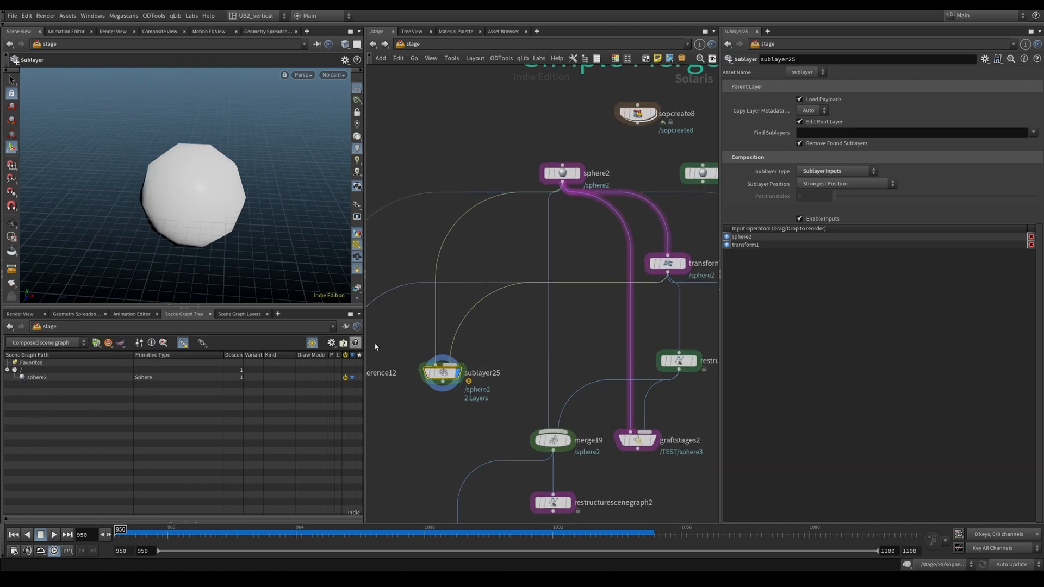
# - Duplicate restructurescenegraph1 and insert the copy between transform1 and the second input of sublayer25
pyautogui.moveTo(505, 329); pyautogui.dragTo(482, 334, button='middle')
pyautogui.keyDown('alt'); pyautogui.moveTo(644, 368); pyautogui.dragTo(471, 328); pyautogui.keyUp('alt')
pyautogui.click(425, 379)
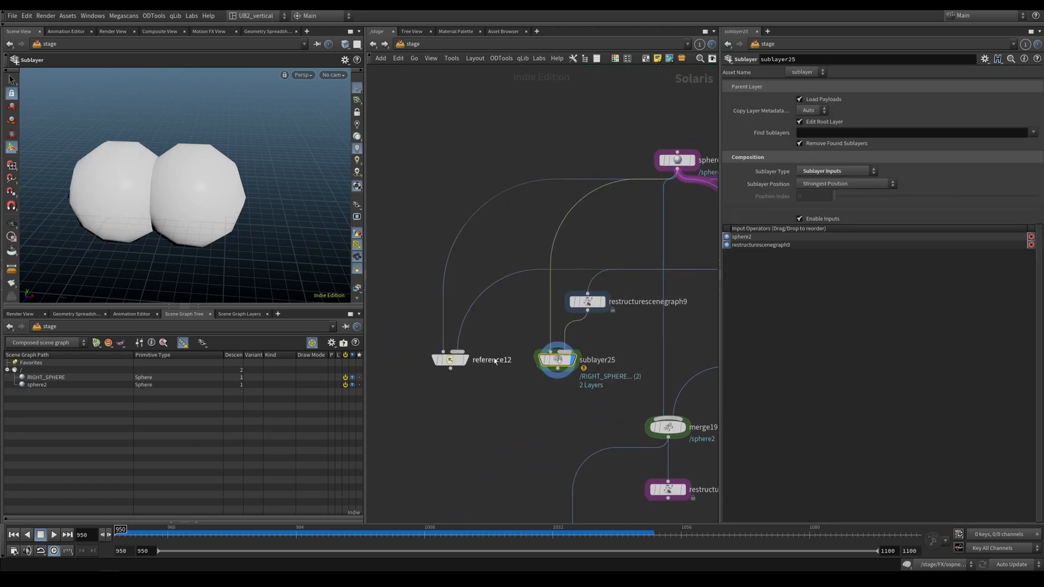
# - Display reference12 and examine the primitives it produces from sphere2 and transform1
pyautogui.click(443, 362)
pyautogui.scroll(1, 444, 365)
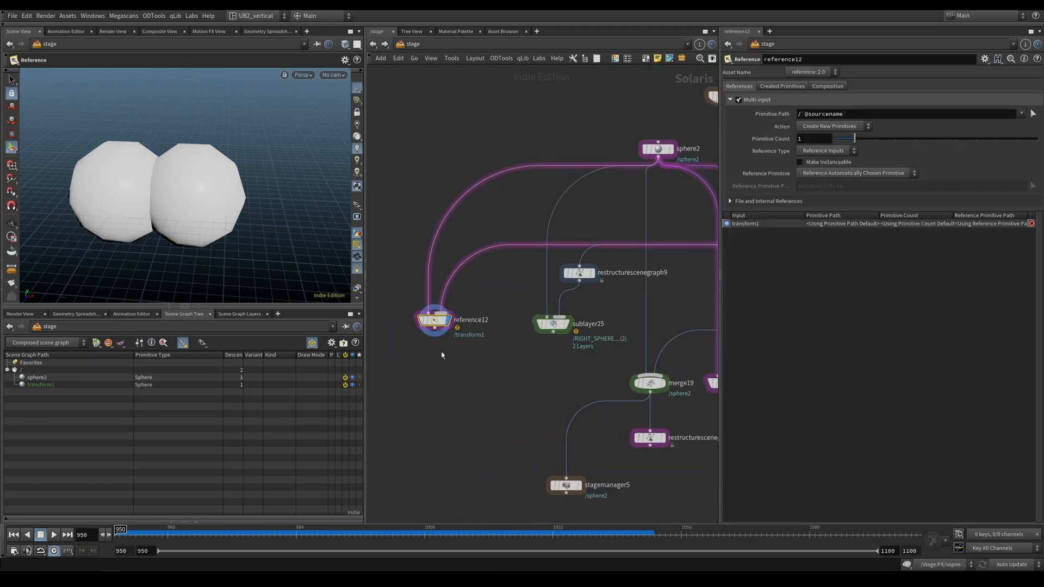
pyautogui.moveTo(499, 292); pyautogui.dragTo(405, 361)
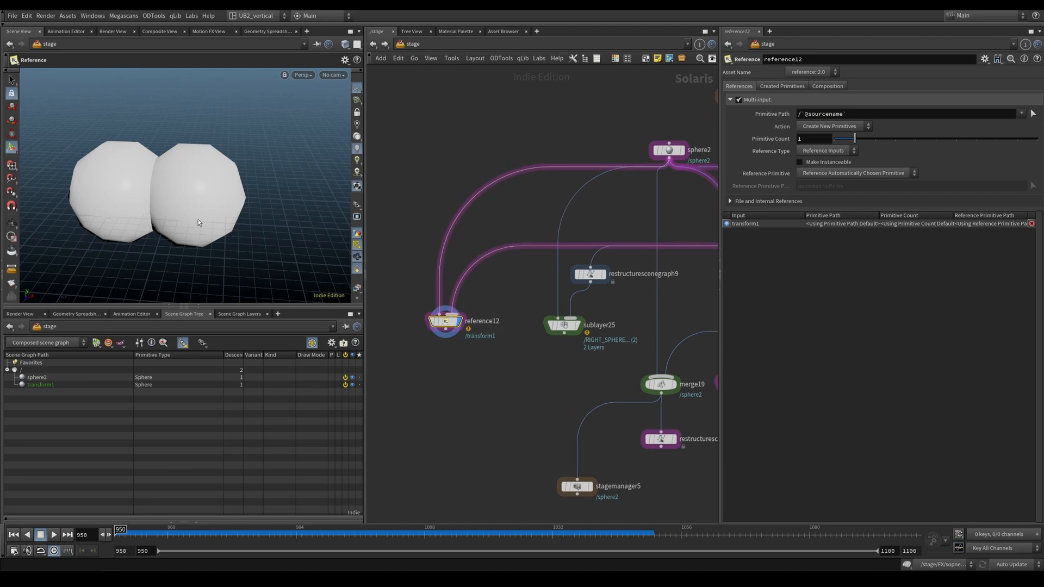
pyautogui.scroll(-5, 451, 383)
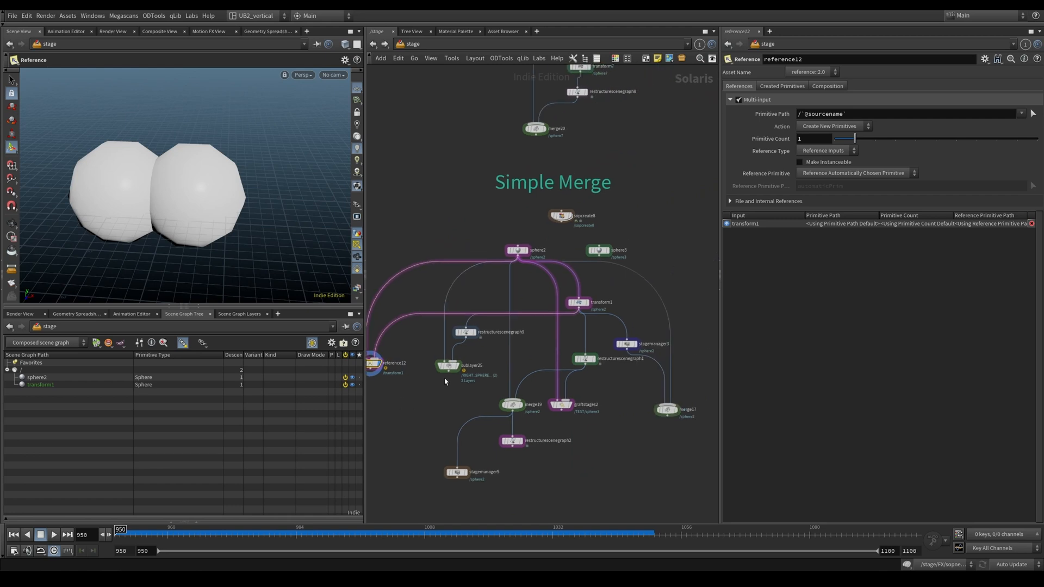
# - Set the primitive path of reference12 to /right_sphere
pyautogui.tripleClick(857, 111)
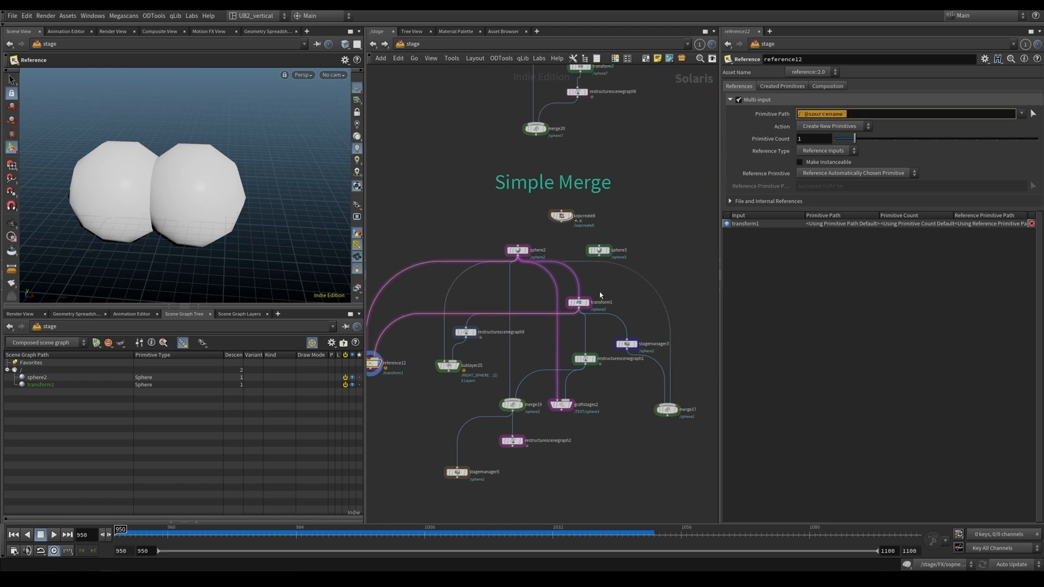
pyautogui.scroll(2, 600, 295)
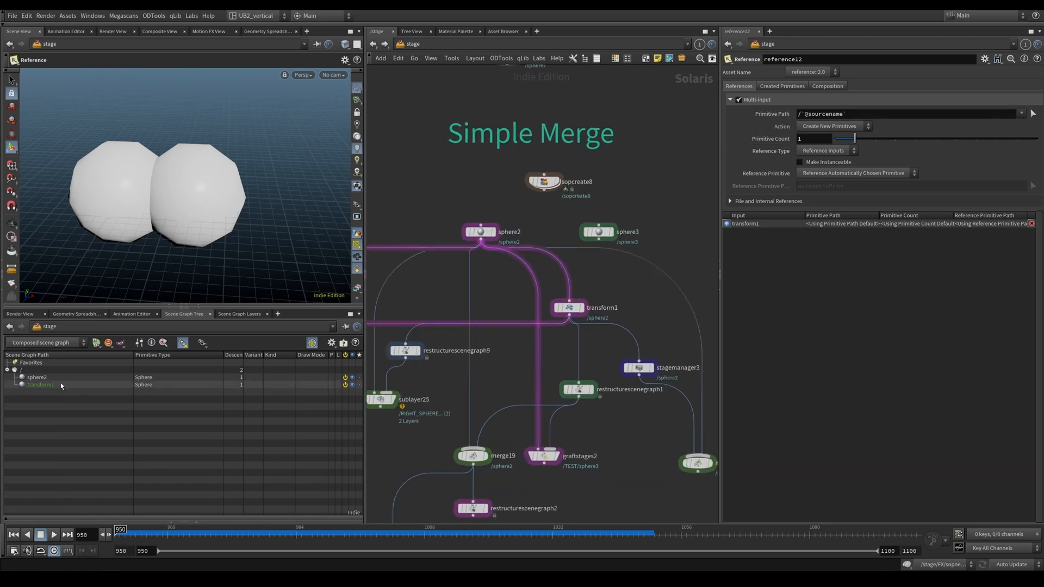
pyautogui.moveTo(423, 386); pyautogui.dragTo(665, 329, button='middle')
pyautogui.moveTo(847, 114); pyautogui.dragTo(805, 128)
pyautogui.write('rig')
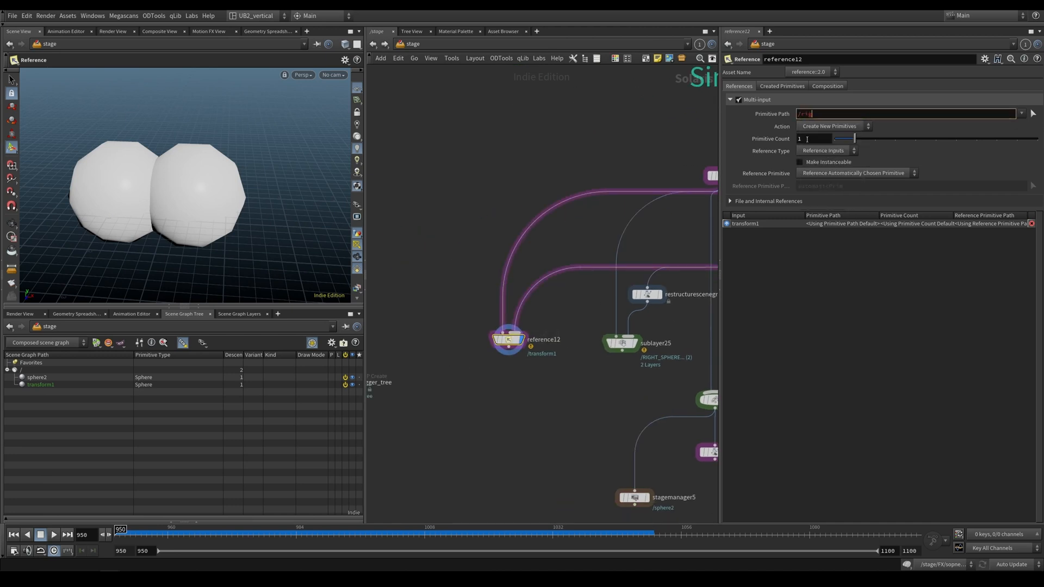
pyautogui.write('ht_sphere')
pyautogui.press('Return')
# - Display graftstages2 and merge17 in turn to compare their scene graph hierarchies
pyautogui.moveTo(524, 385); pyautogui.dragTo(467, 382, button='middle')
pyautogui.moveTo(498, 318); pyautogui.dragTo(449, 346)
pyautogui.moveTo(475, 372); pyautogui.dragTo(517, 331, button='right')
pyautogui.click(580, 341)
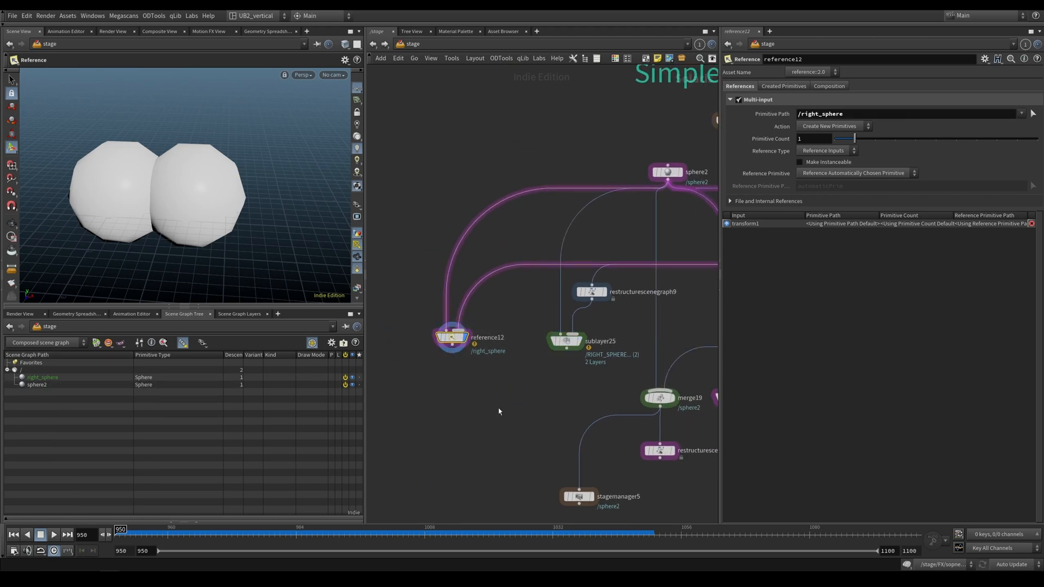
pyautogui.moveTo(679, 415); pyautogui.dragTo(576, 391, button='middle')
pyautogui.click(557, 374)
pyautogui.moveTo(642, 379); pyautogui.dragTo(541, 386, button='middle')
pyautogui.click(540, 384)
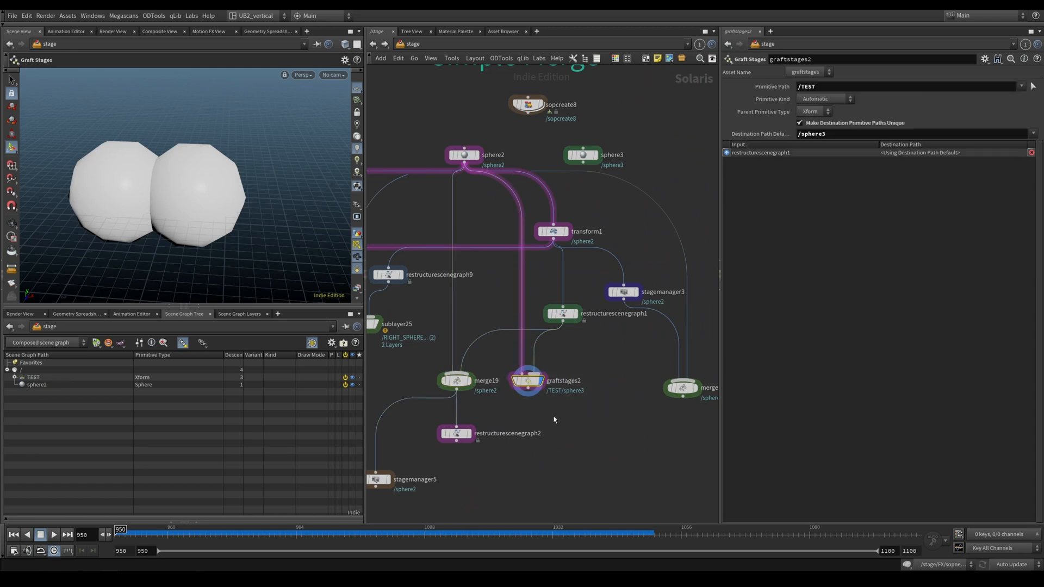
pyautogui.moveTo(637, 384); pyautogui.dragTo(619, 364, button='middle')
pyautogui.click(588, 372)
# - Display merge19 and restructurescenegraph2, and inspect the both_spheres primitive in the scene graph
pyautogui.click(446, 339)
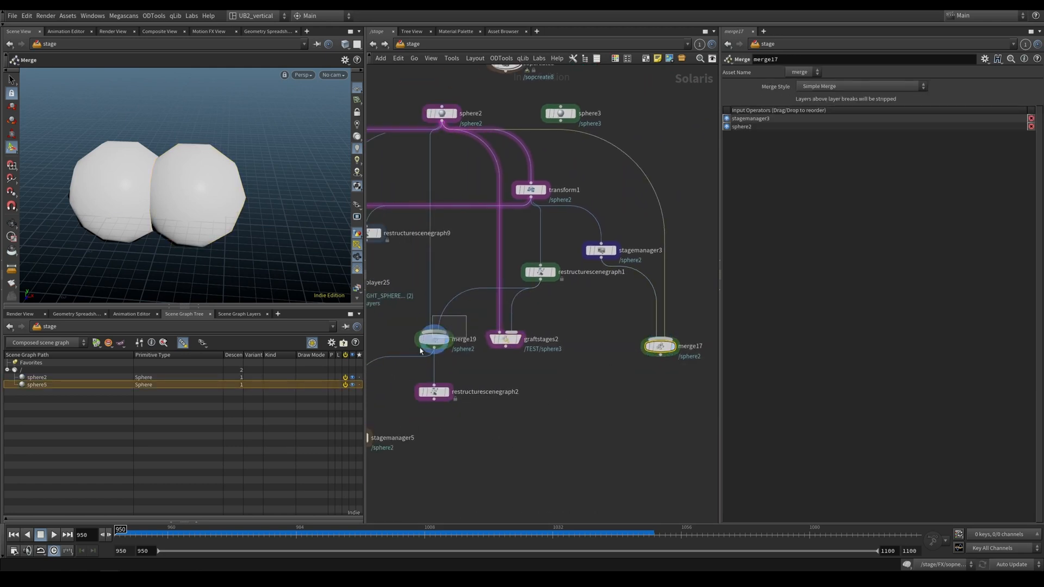
pyautogui.moveTo(455, 369); pyautogui.dragTo(527, 343, button='middle')
pyautogui.scroll(1, 508, 368)
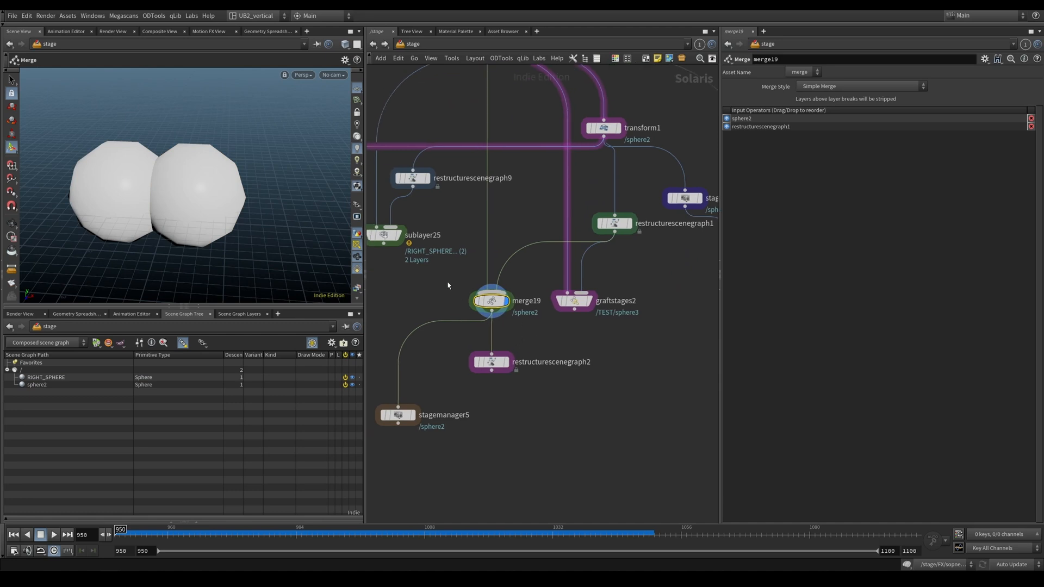
pyautogui.click(504, 362)
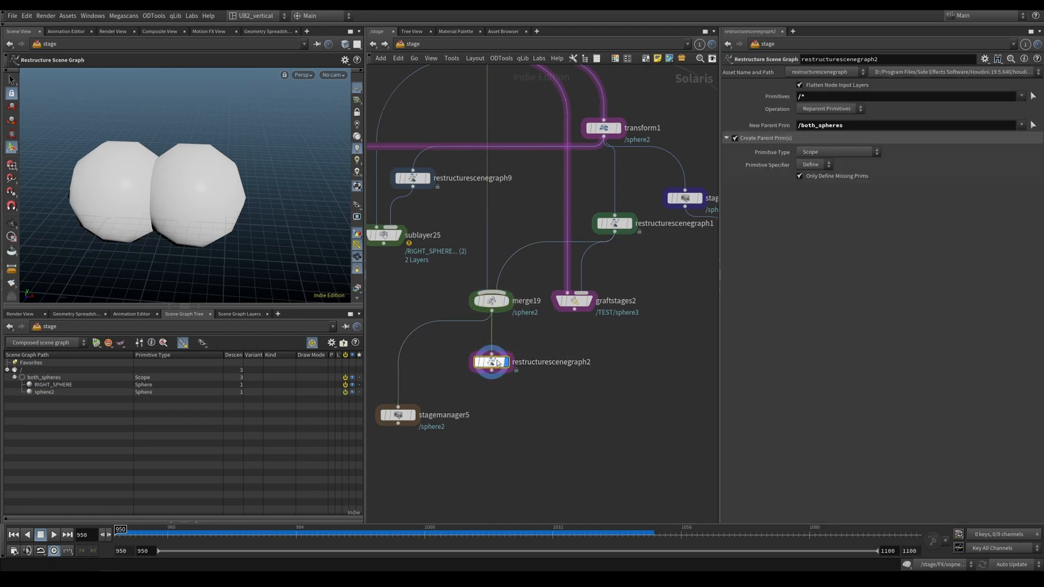
pyautogui.click(58, 379)
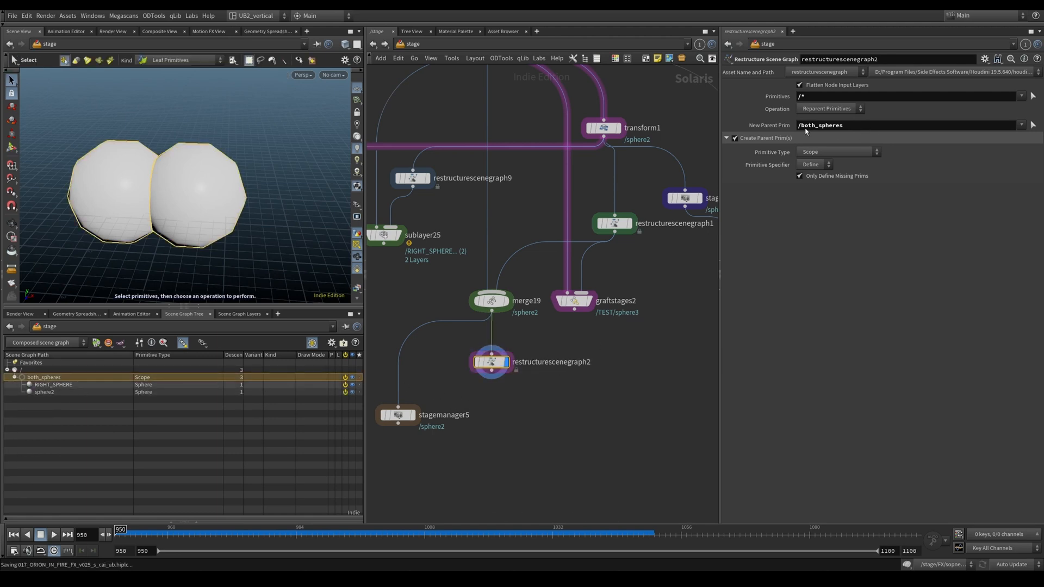
pyautogui.moveTo(536, 346); pyautogui.dragTo(540, 338, button='middle')
# - Reset the Primitives and New Parent Prim parameters of restructurescenegraph2 to their defaults and inspect the scene graph
pyautogui.moveTo(842, 99); pyautogui.dragTo(714, 133)
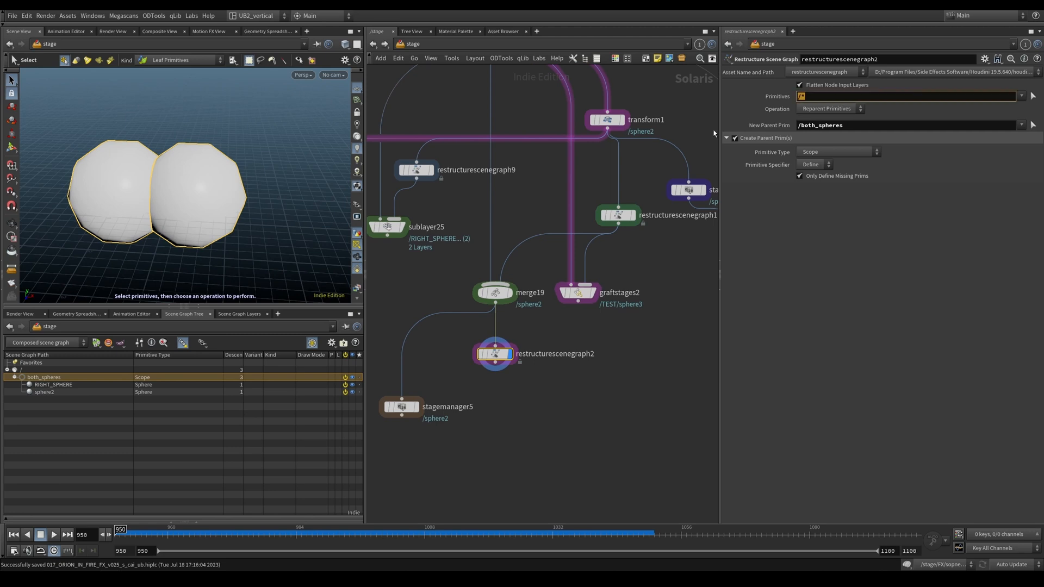
pyautogui.press('BackSpace')
pyautogui.write('/')
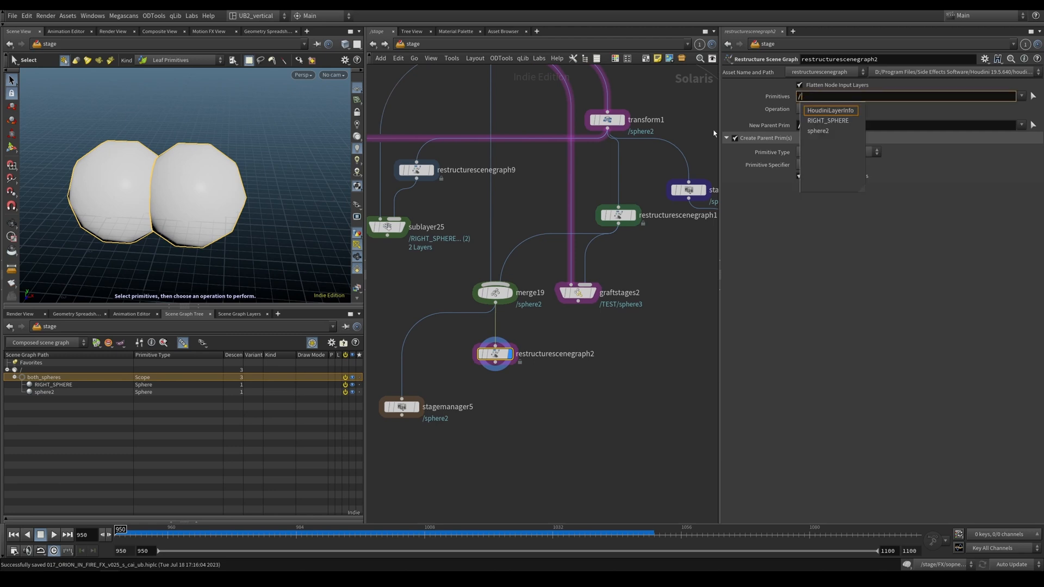
pyautogui.press('Return')
pyautogui.keyDown('ctrl'); pyautogui.middleClick(849, 97); pyautogui.keyUp('ctrl')
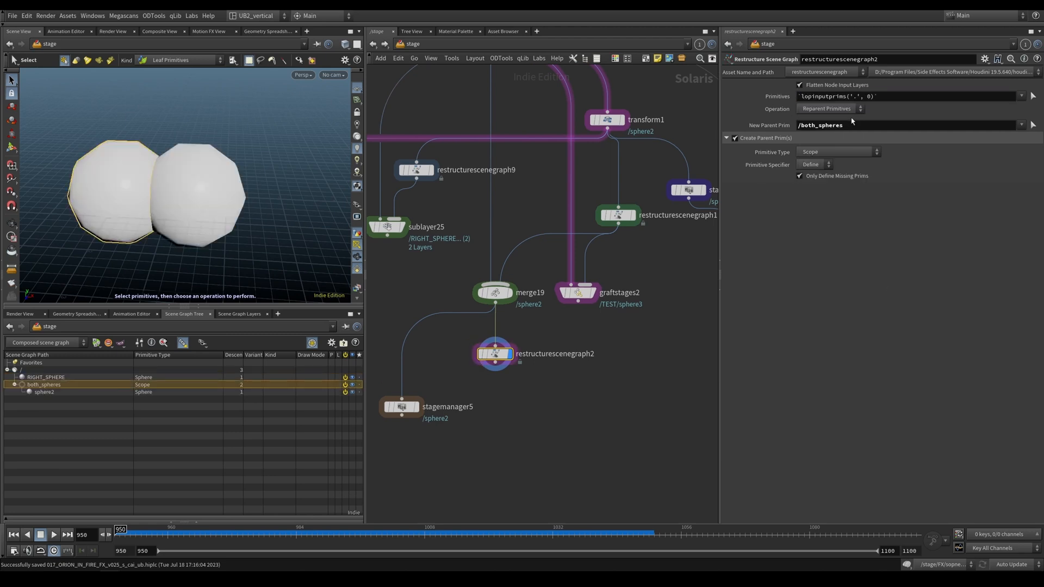
pyautogui.keyDown('ctrl'); pyautogui.middleClick(852, 124); pyautogui.keyUp('ctrl')
pyautogui.click(543, 430)
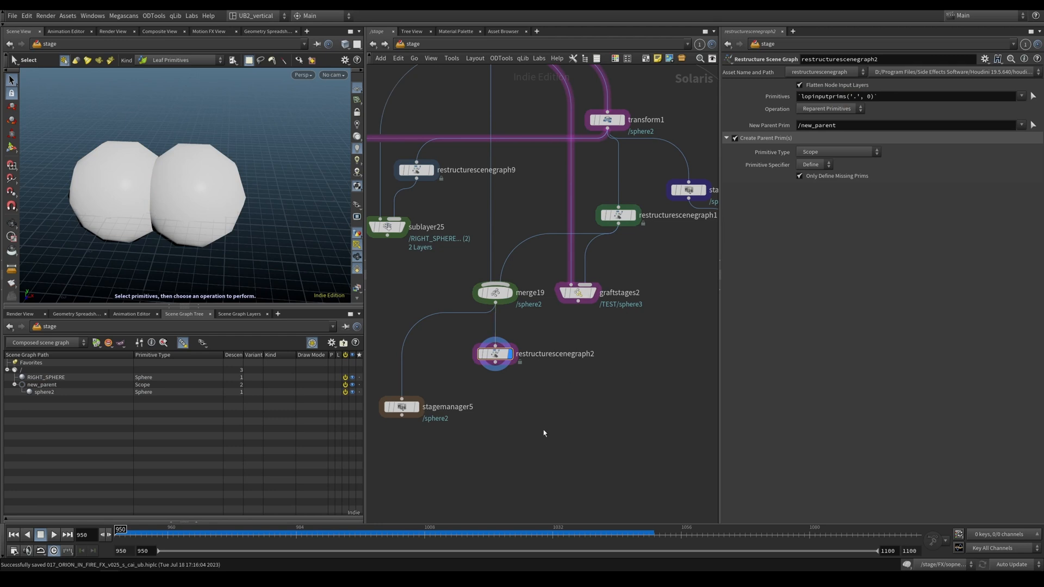
pyautogui.click(14, 385)
pyautogui.click(46, 379)
pyautogui.click(47, 385)
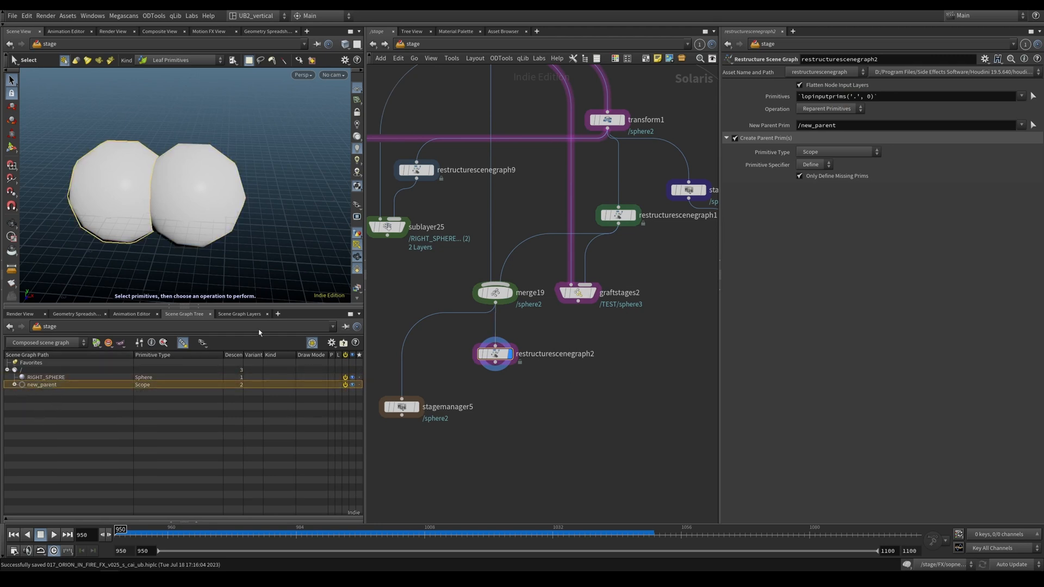
# - Set the Primitives pattern of restructurescenegraph2 to /*
pyautogui.moveTo(878, 125); pyautogui.dragTo(789, 129)
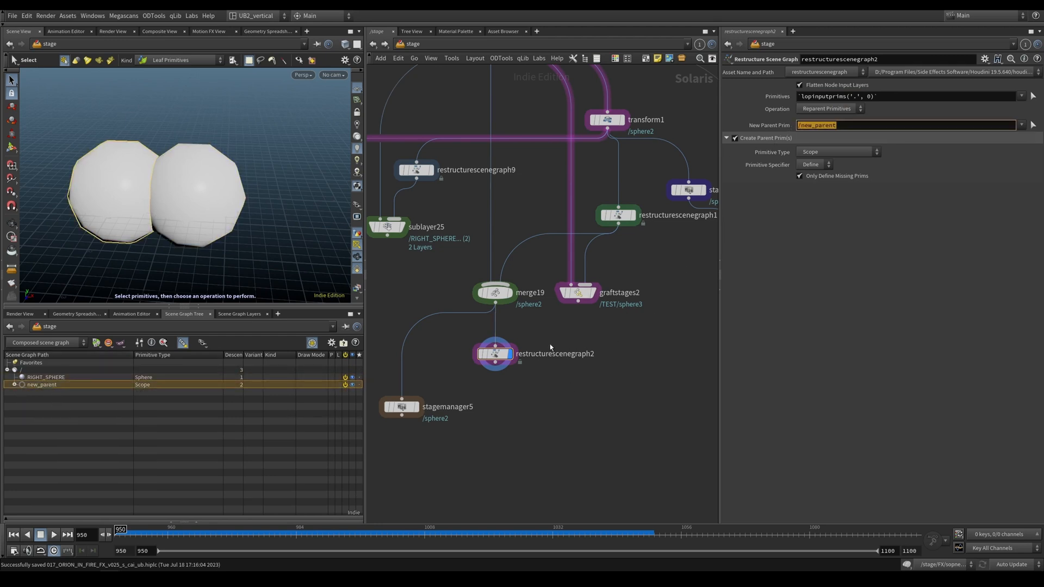
pyautogui.click(495, 354)
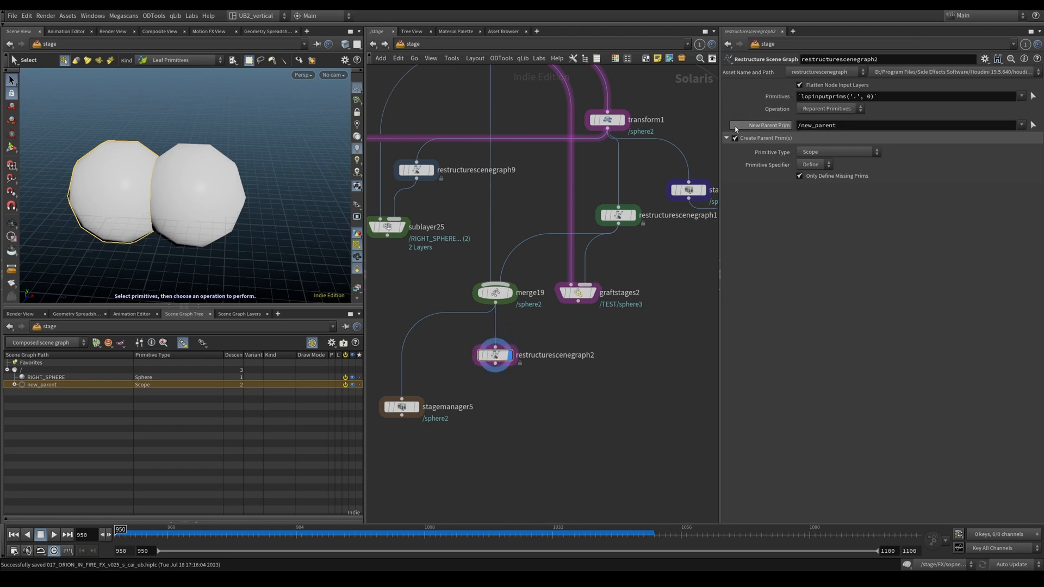
pyautogui.moveTo(888, 97); pyautogui.dragTo(732, 105)
pyautogui.write('/')
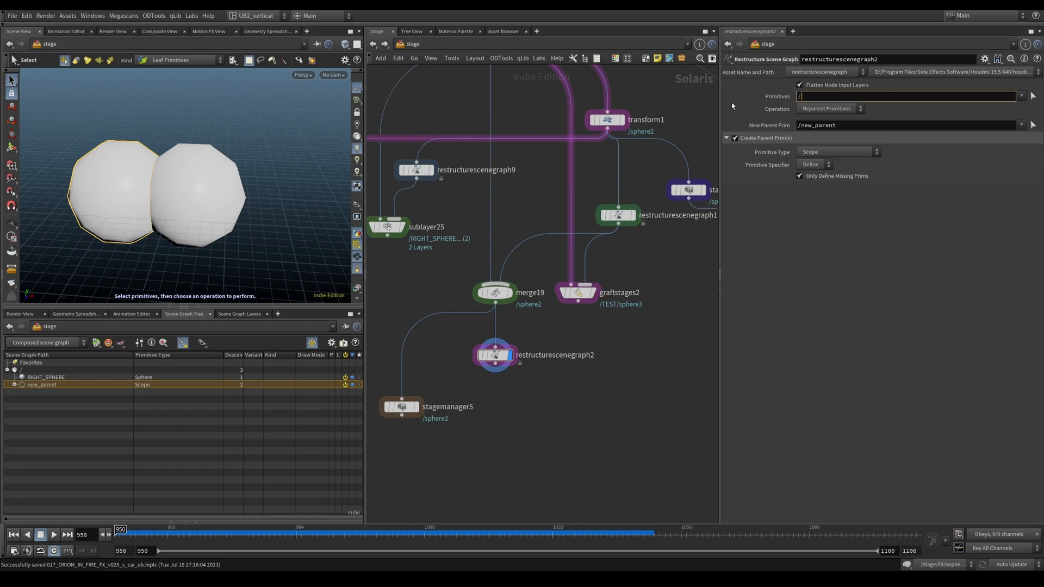
pyautogui.write('*')
pyautogui.press('Return')
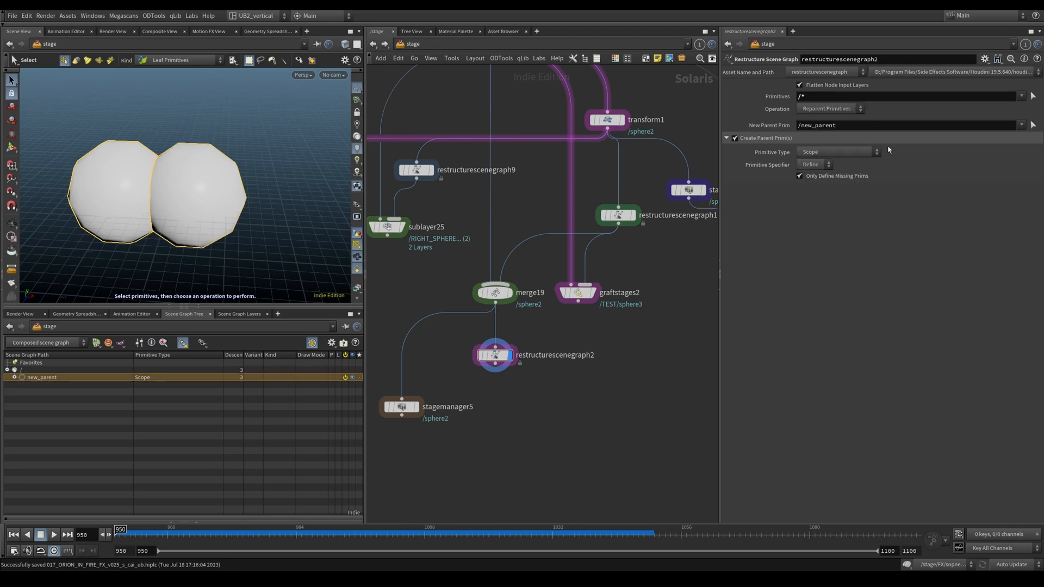
# - Set the New Parent Prim of restructurescenegraph2 to /both_sphere and expand that primitive in the scene graph
pyautogui.moveTo(841, 126); pyautogui.dragTo(802, 130)
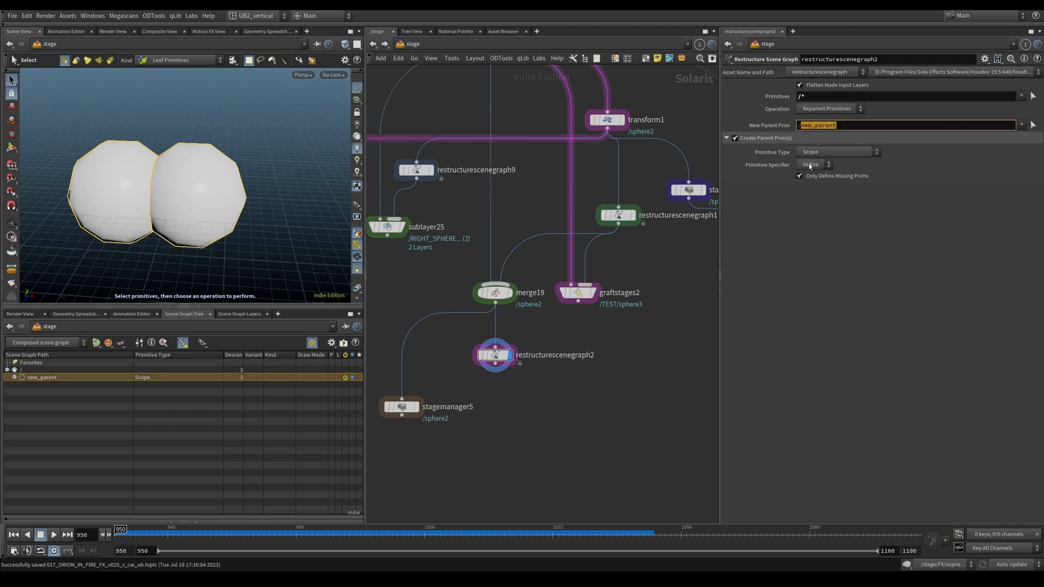
pyautogui.write('both_sphere')
pyautogui.press('Return')
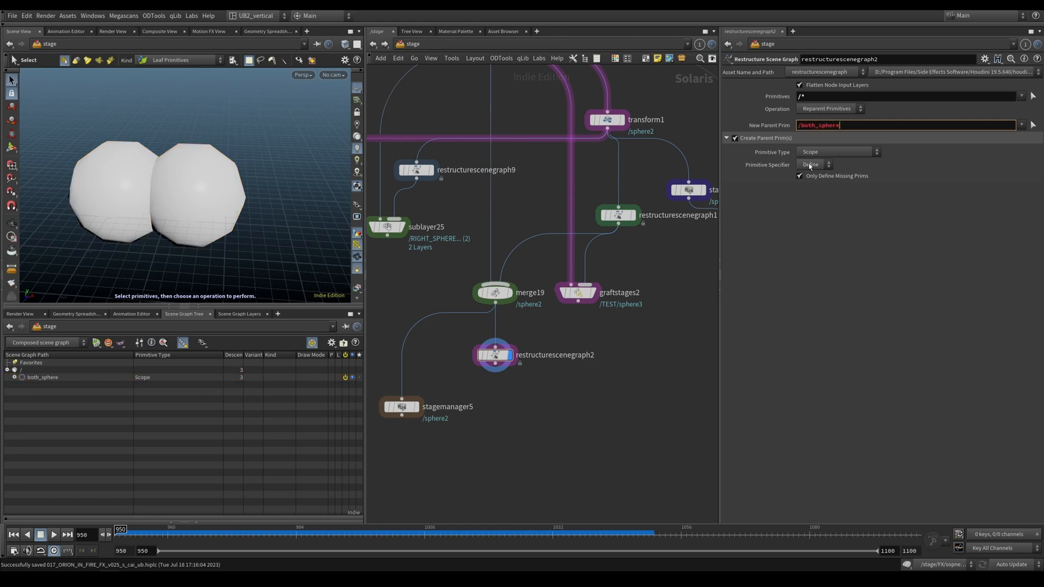
pyautogui.click(14, 378)
# - Display stagemanager5, shift the node slightly, and expand its newchild hierarchy in the scene graph
pyautogui.click(404, 408)
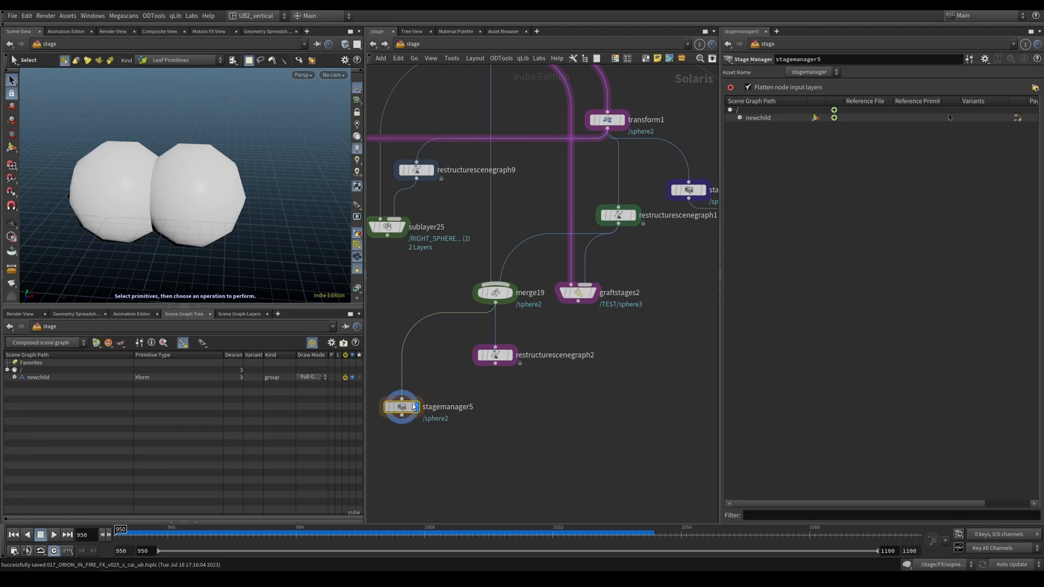
pyautogui.moveTo(414, 407); pyautogui.dragTo(421, 397)
pyautogui.click(14, 377)
pyautogui.click(22, 385)
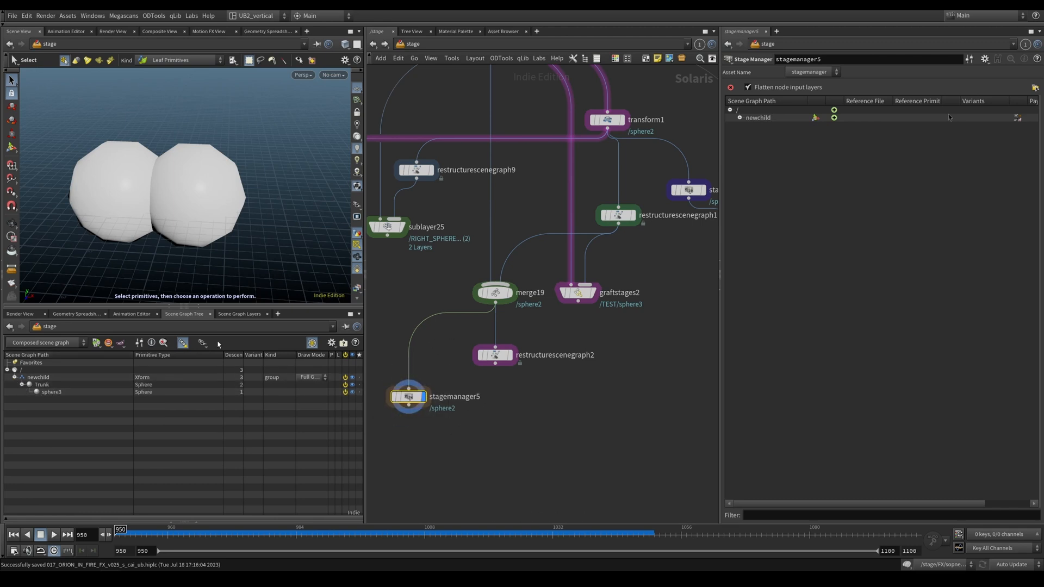
# - Add a folder named more_new_child under the root in stagemanager5
pyautogui.rightClick(765, 111)
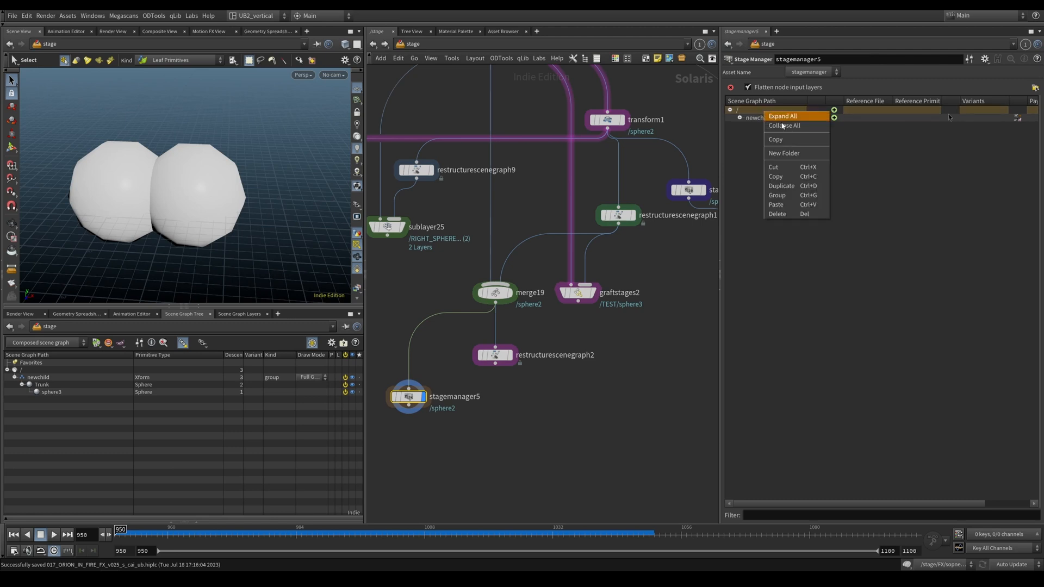
pyautogui.click(786, 154)
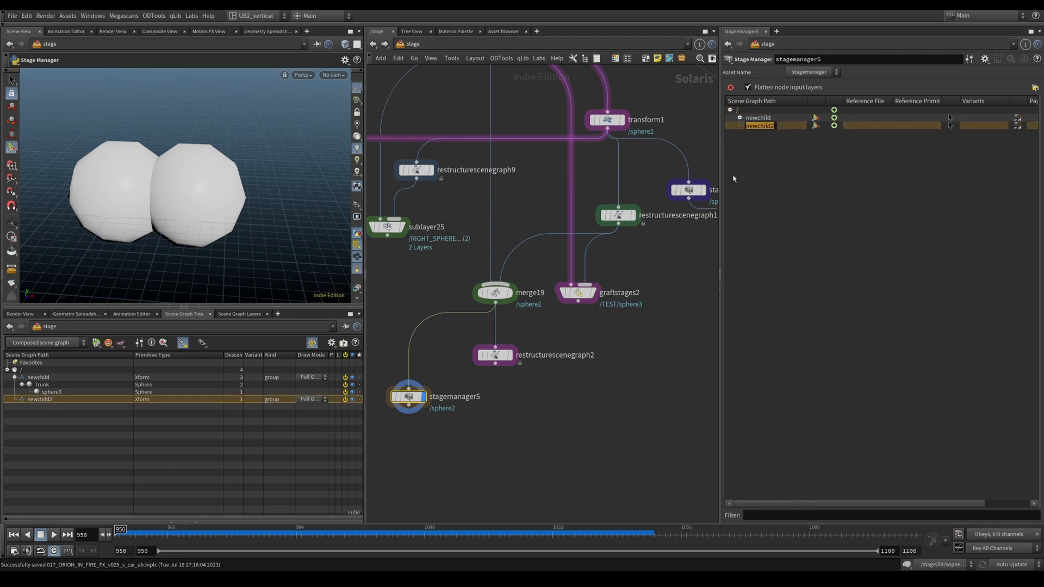
pyautogui.write('more_new_child')
pyautogui.press('Return')
# - Nest newchild inside more_new_child and expand the hierarchy down to sphere3
pyautogui.moveTo(765, 127); pyautogui.dragTo(767, 118)
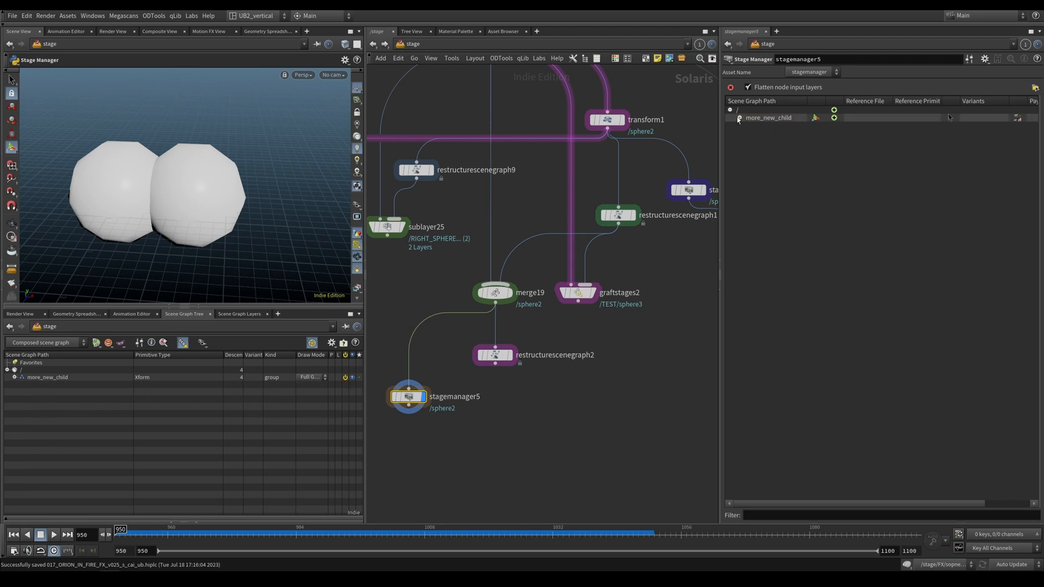
pyautogui.click(740, 118)
pyautogui.click(750, 126)
pyautogui.click(759, 134)
pyautogui.click(15, 377)
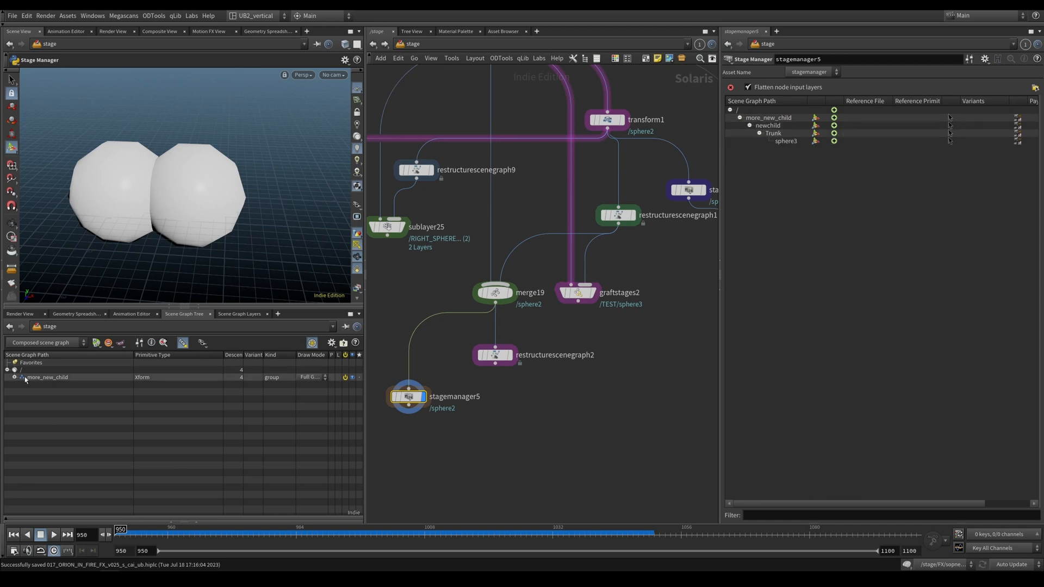
pyautogui.click(21, 385)
pyautogui.click(29, 392)
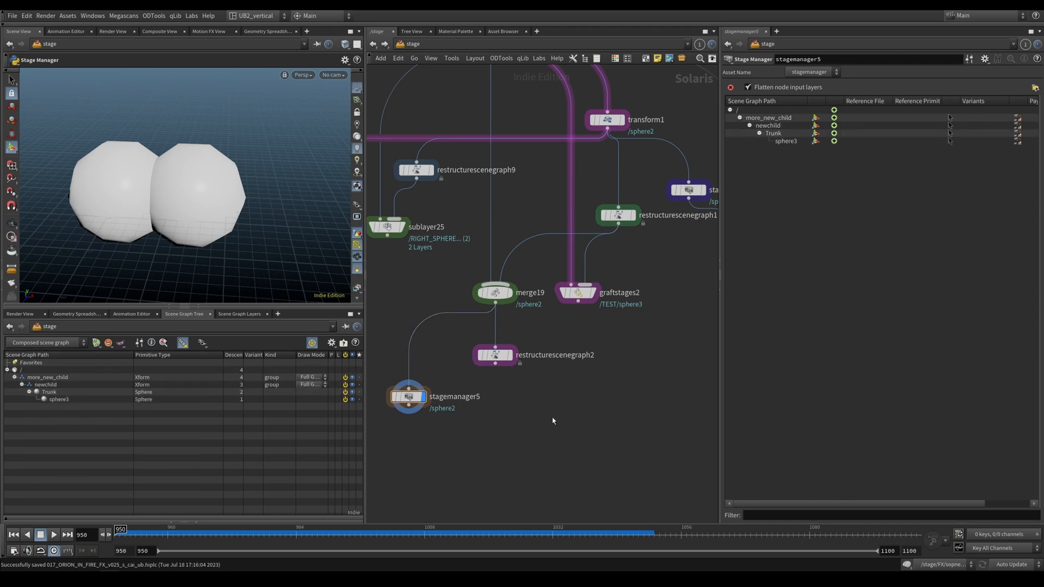
pyautogui.scroll(-5, 500, 424)
pyautogui.scroll(1, 505, 423)
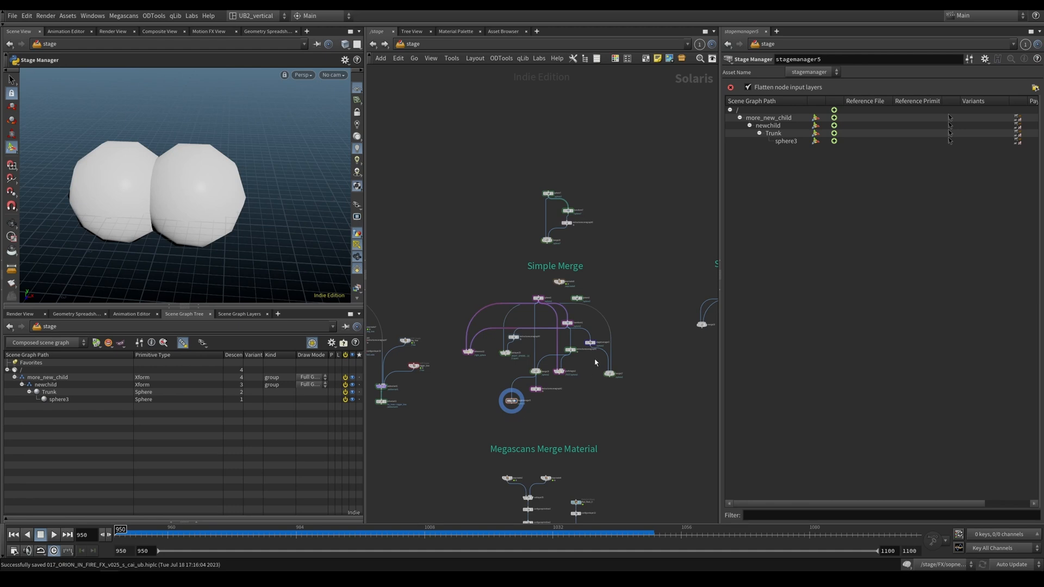
pyautogui.moveTo(648, 168); pyautogui.dragTo(446, 421)
pyautogui.click(552, 411)
pyautogui.scroll(5, 588, 401)
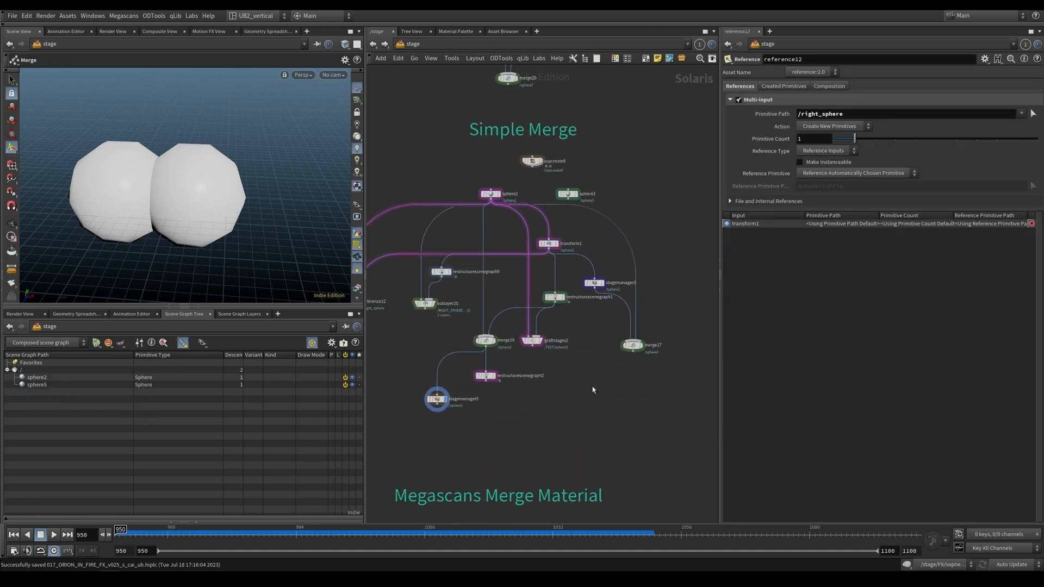